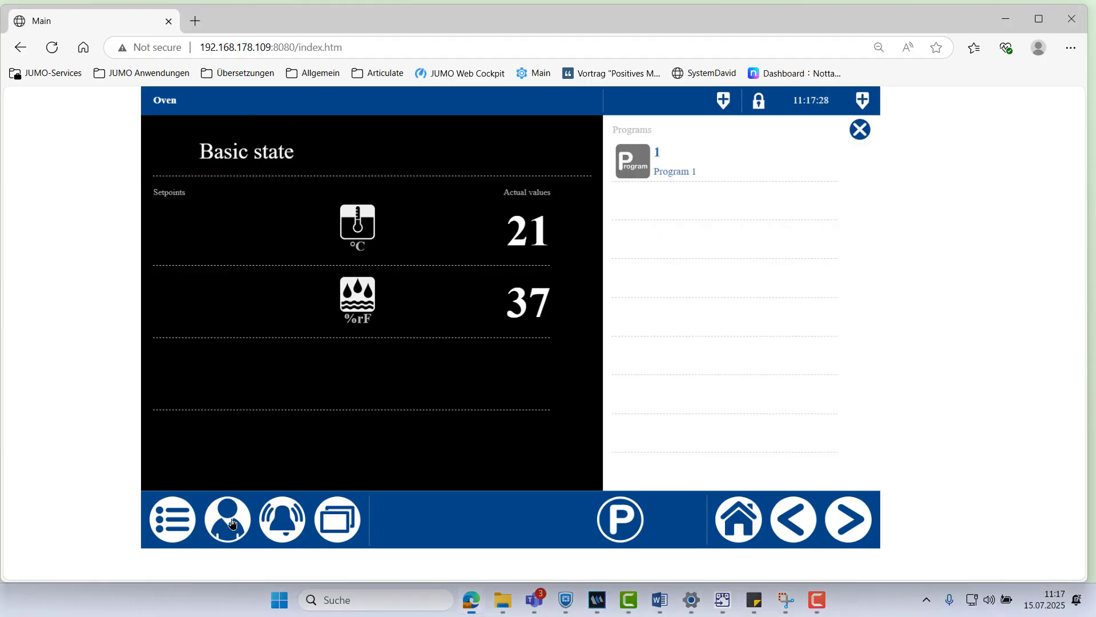
Step: Log on as the Master user by entering the account password
left_click(230, 521)
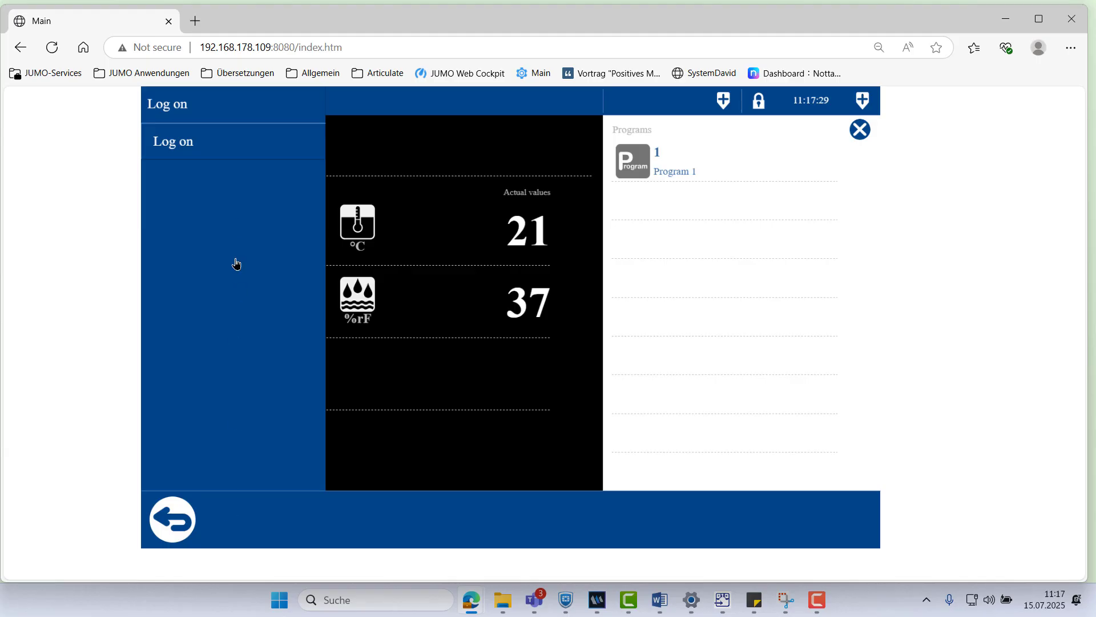
left_click(212, 140)
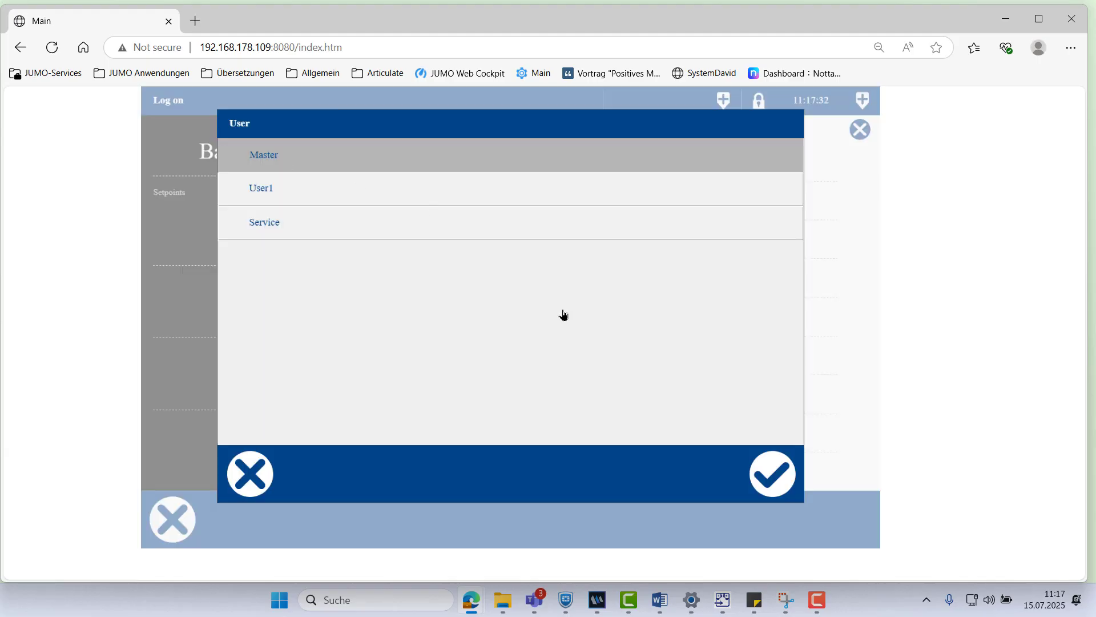
left_click(773, 471)
left_click(631, 228)
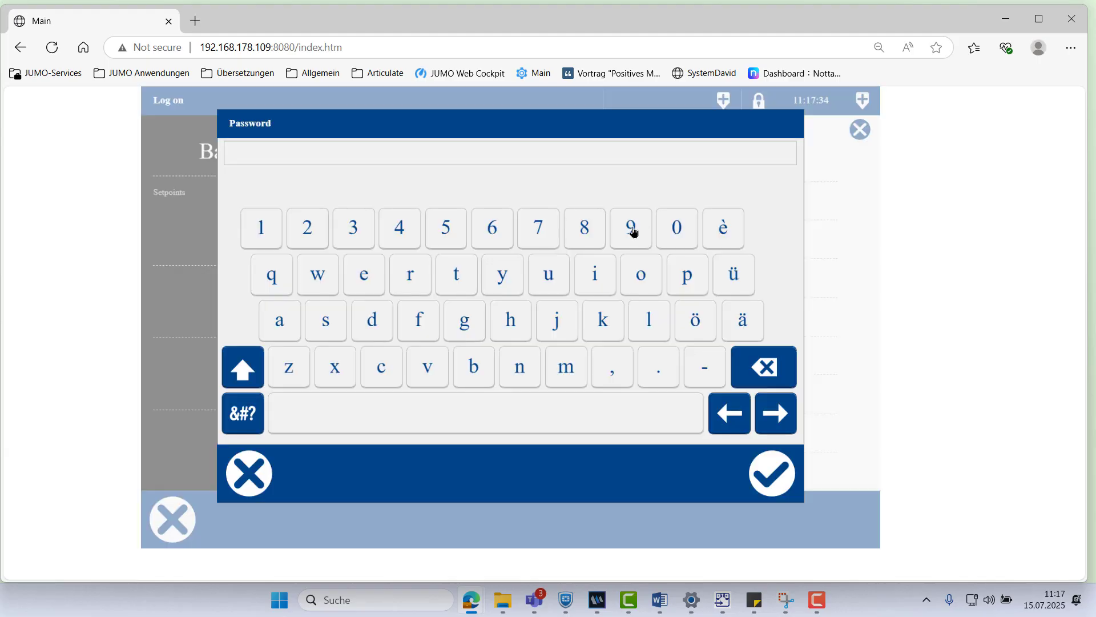
left_click(303, 240)
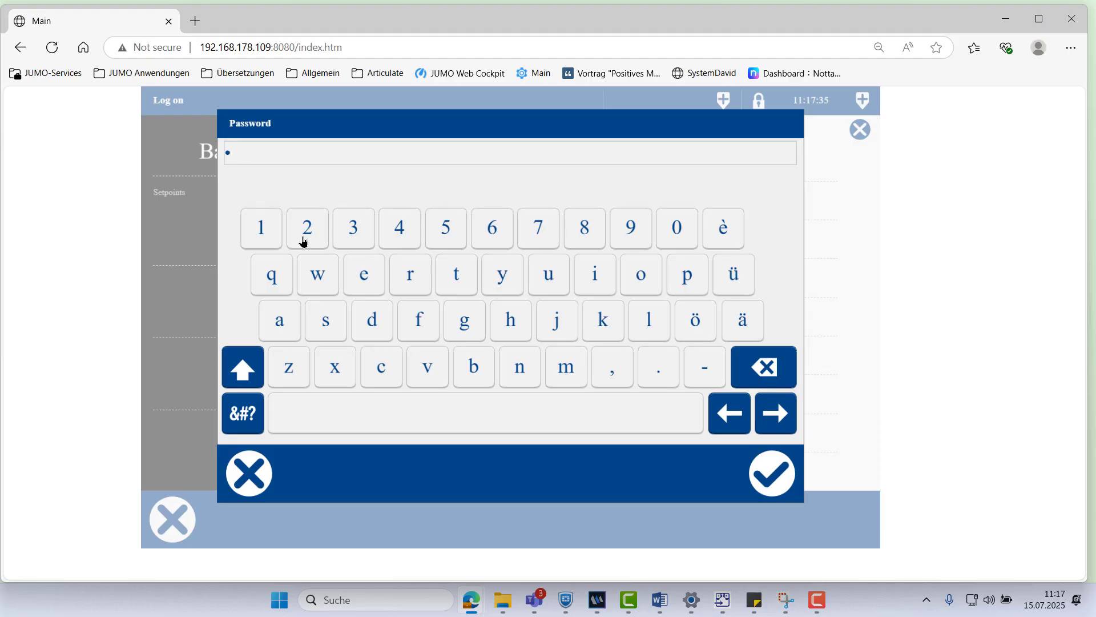
left_click(672, 230)
left_click(673, 231)
left_click(774, 473)
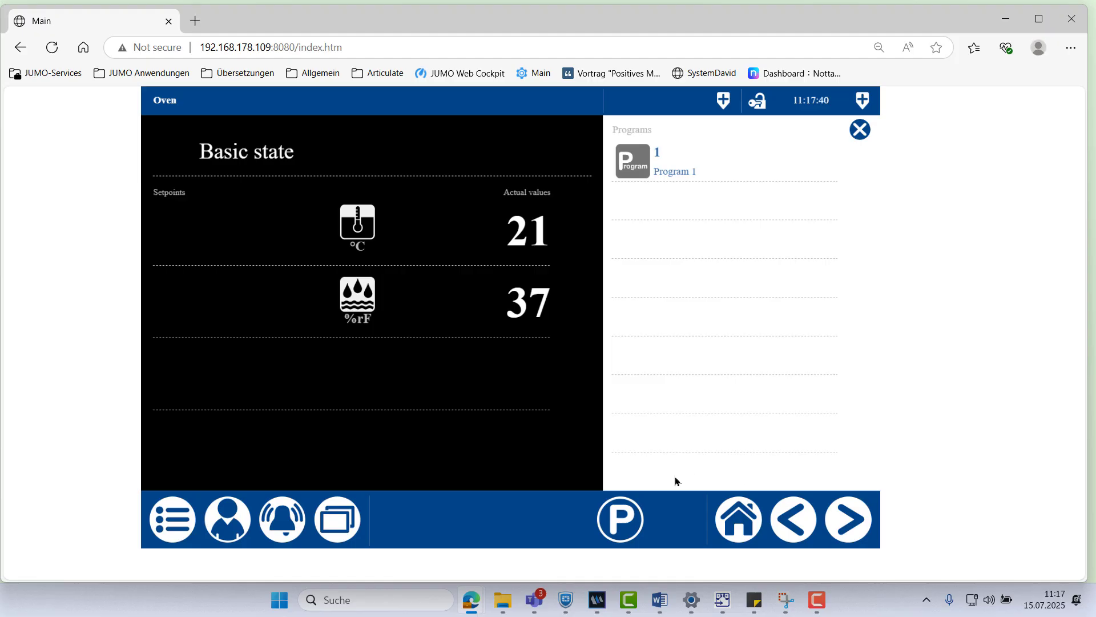
Step: Select the Heating process step for manual operation and set its section time setpoint to 0:00:30
left_click(623, 525)
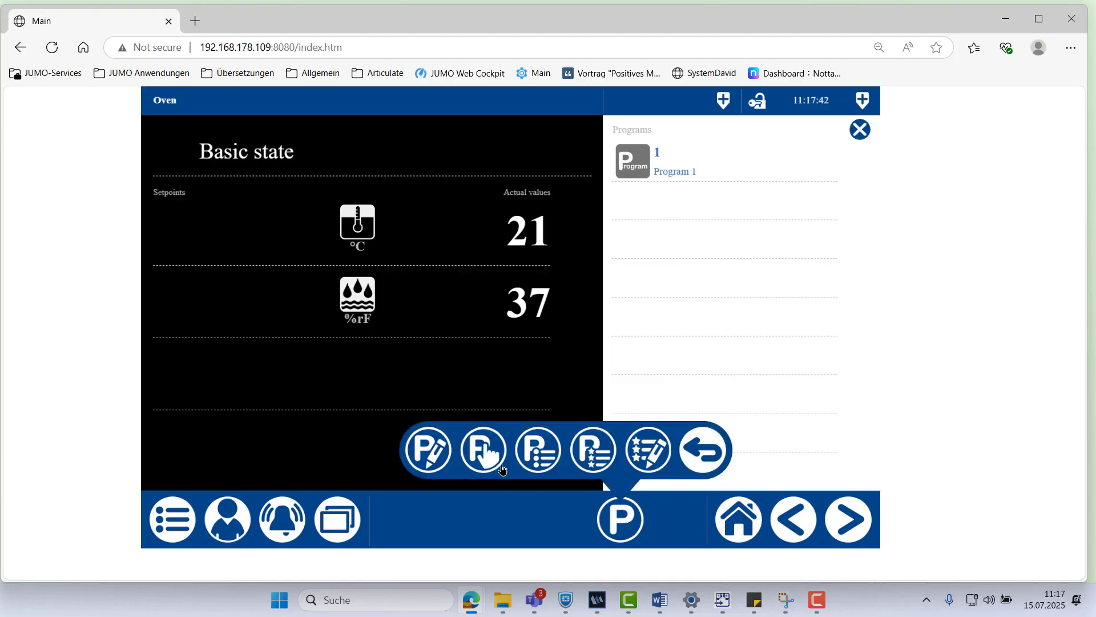
left_click(479, 459)
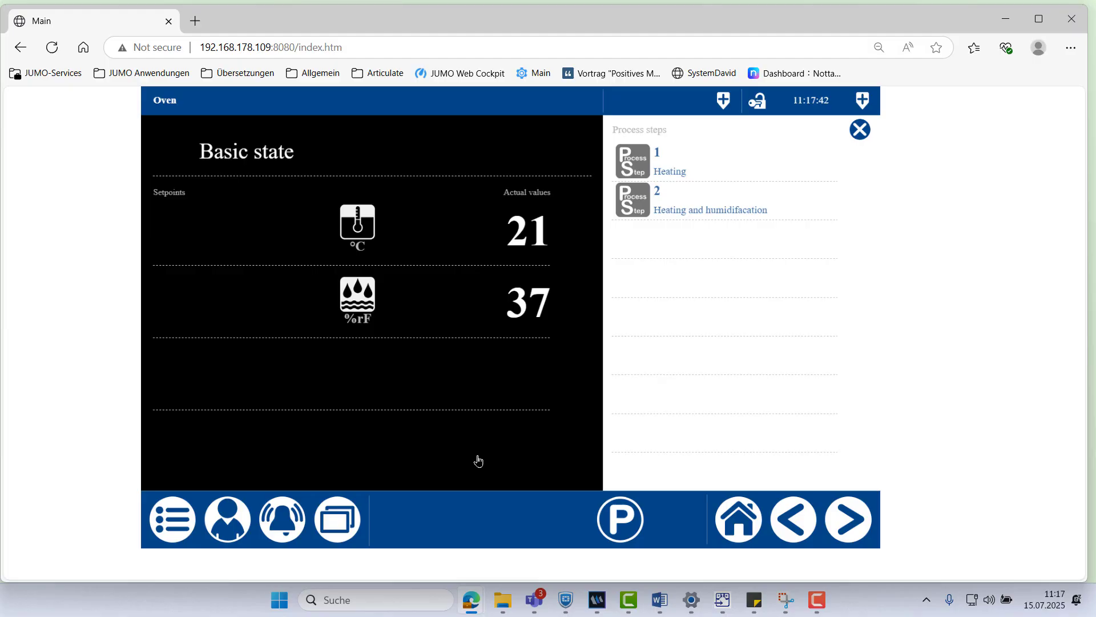
left_click(636, 152)
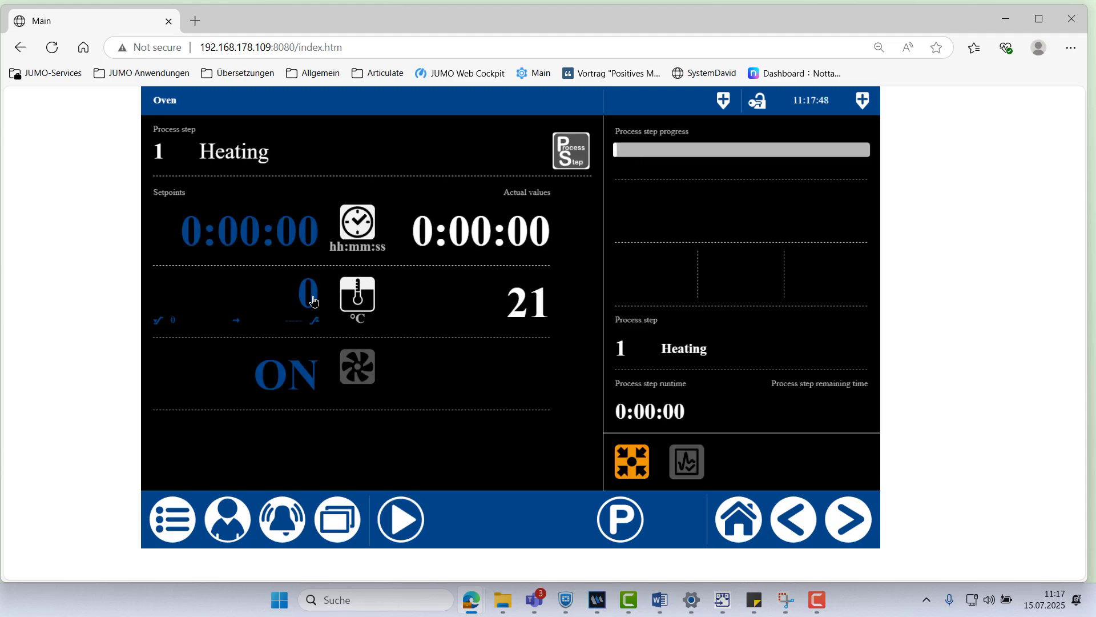
left_click(313, 230)
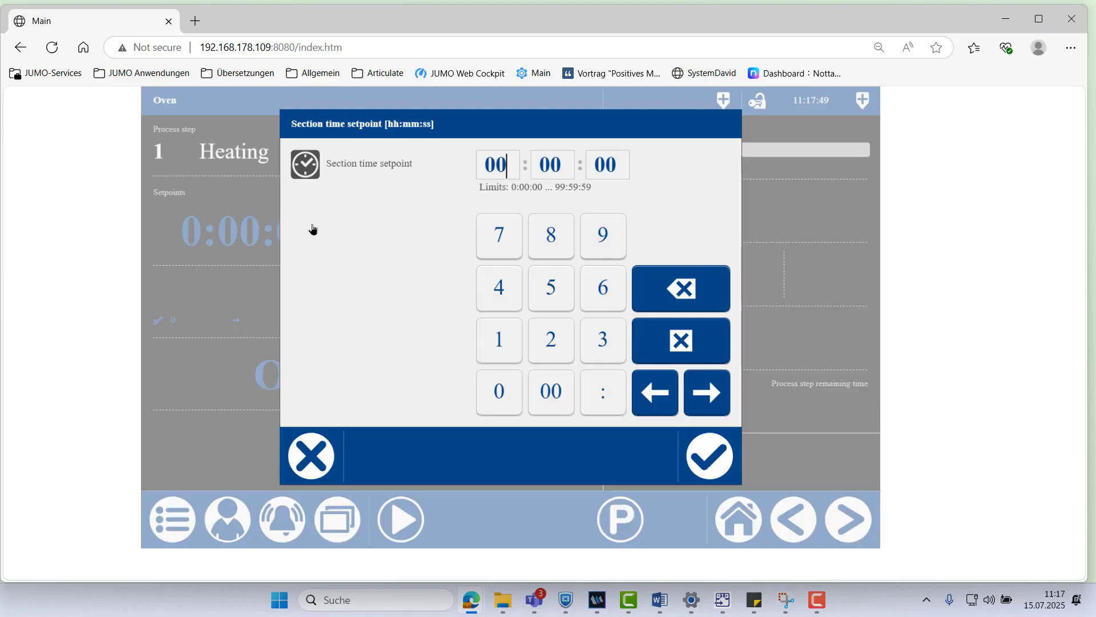
left_click(609, 178)
left_click_drag(623, 170, 599, 171)
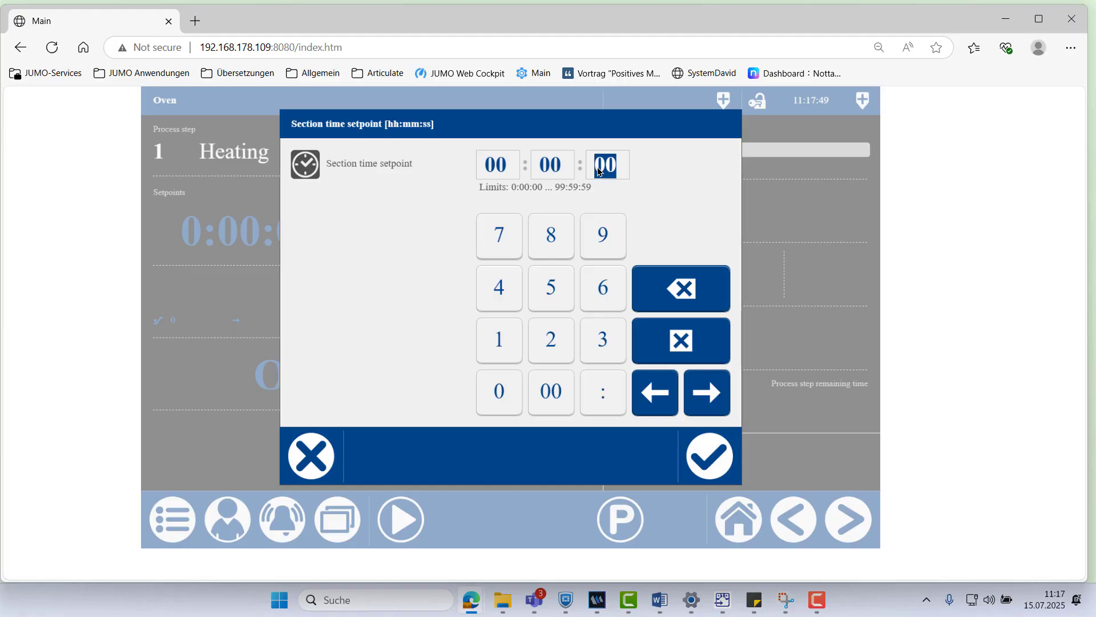
left_click(597, 343)
left_click(509, 399)
left_click(712, 474)
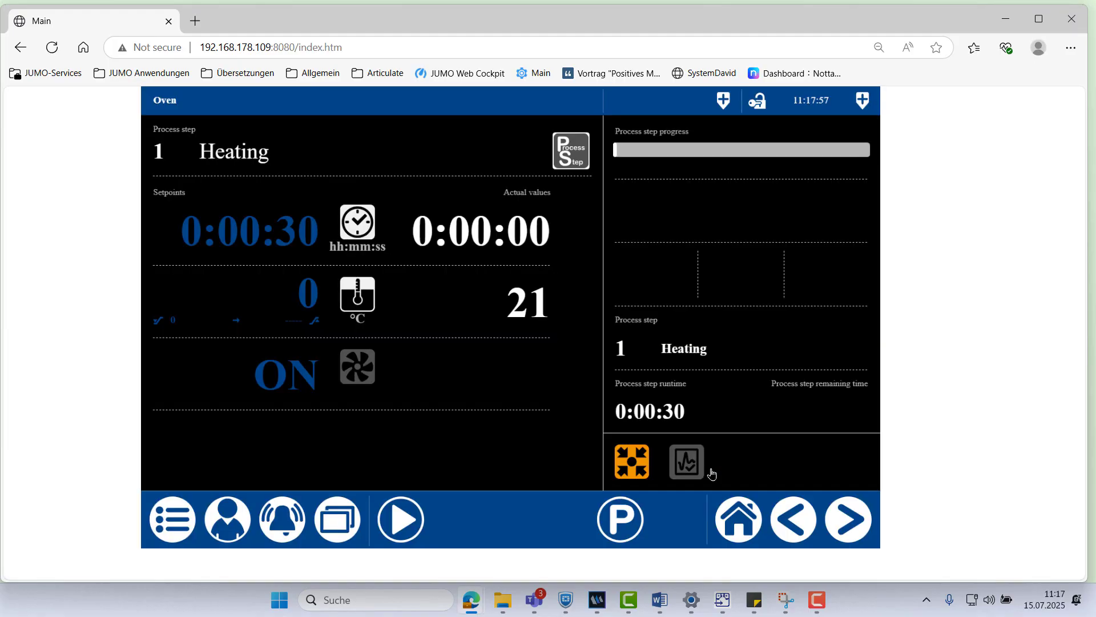
Step: Set the Heating step's temperature ramp start value to 100 °C
left_click(301, 312)
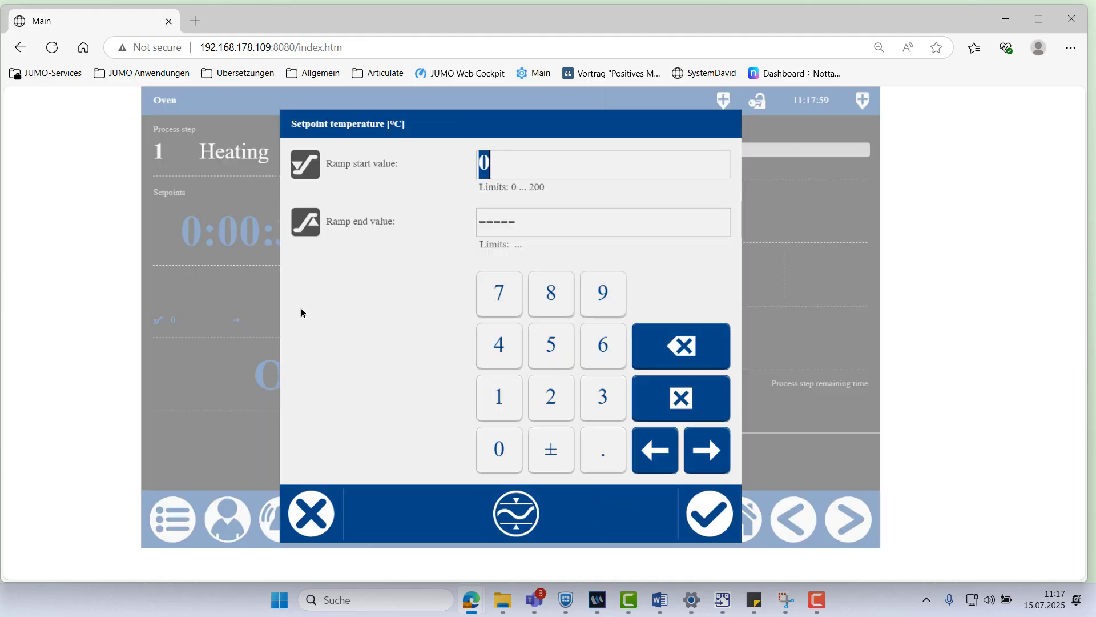
left_click(507, 394)
left_click(501, 448)
left_click(502, 448)
left_click(712, 516)
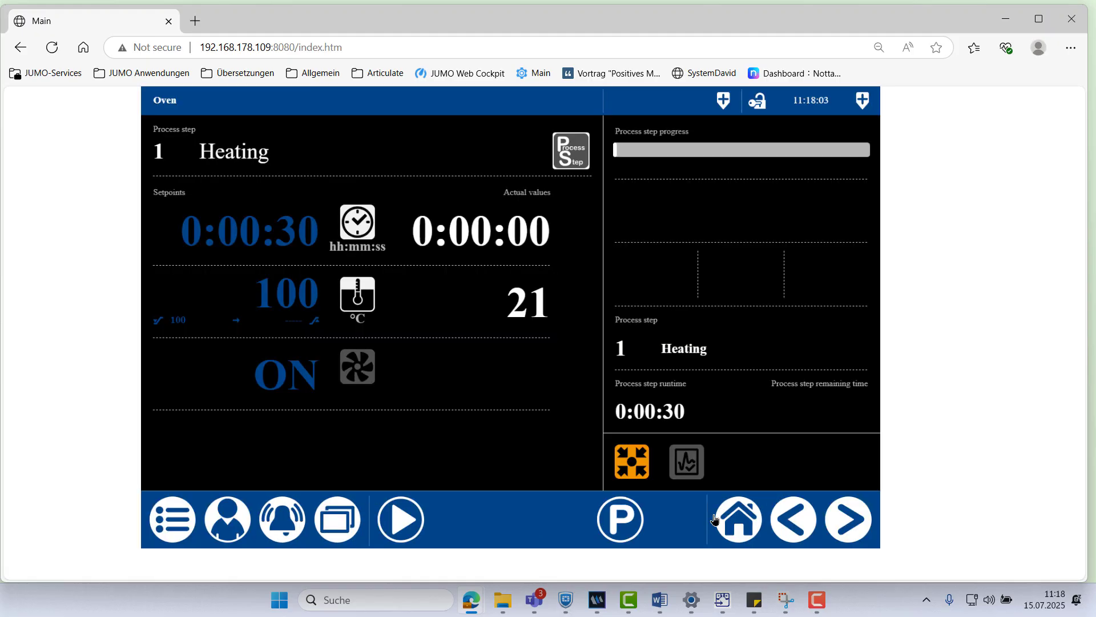
Step: Set recirculation to ON for the Heating step and start the process step
left_click(301, 375)
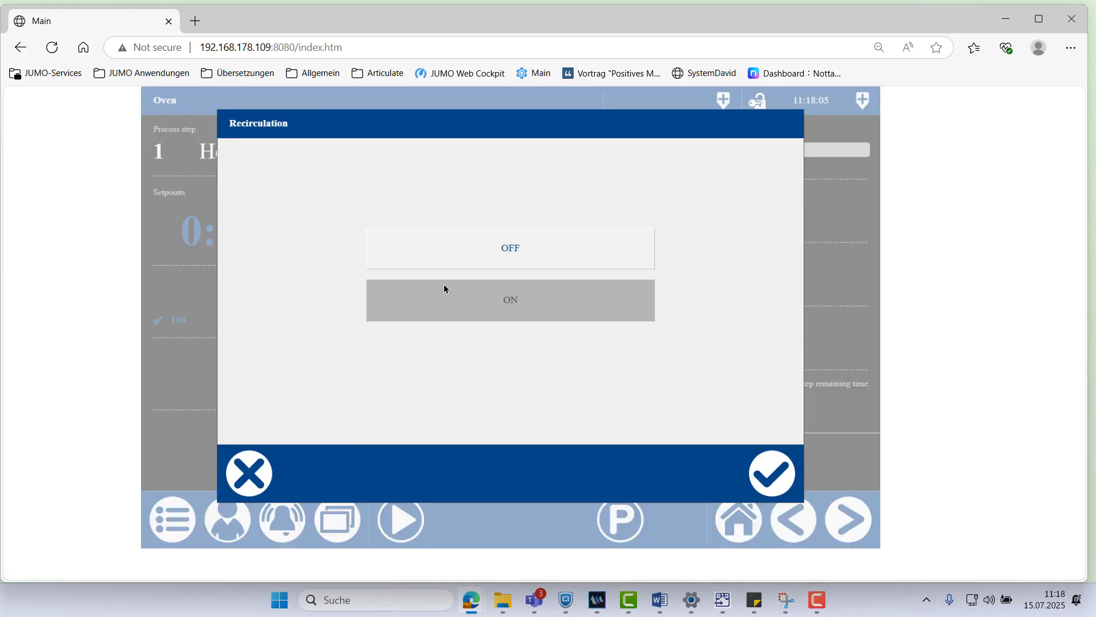
left_click(502, 247)
left_click(494, 303)
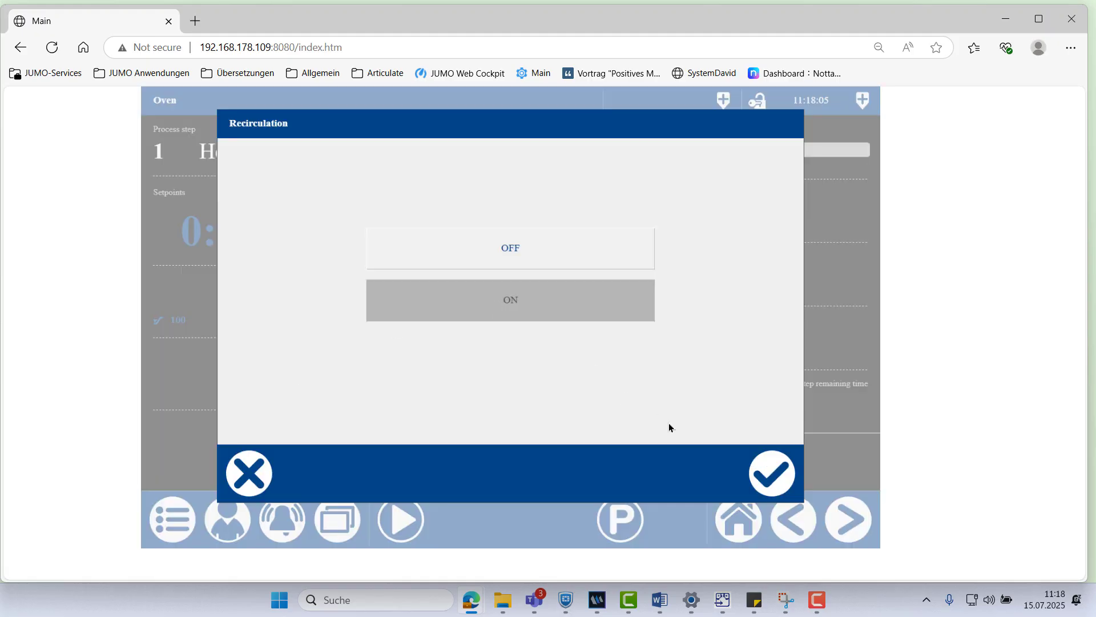
left_click(756, 467)
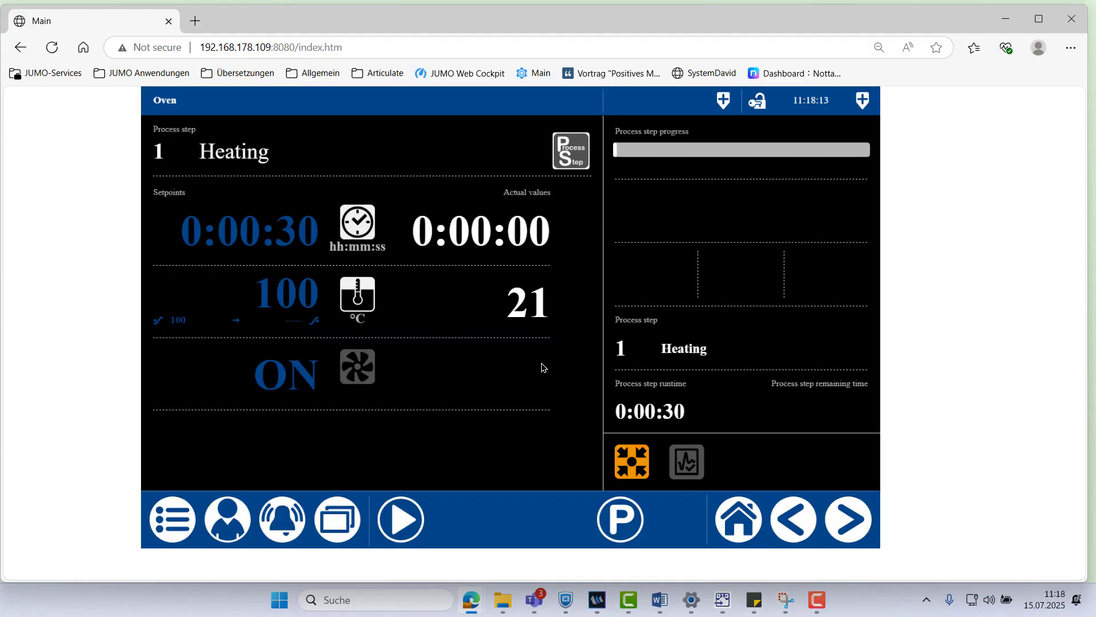
left_click(407, 525)
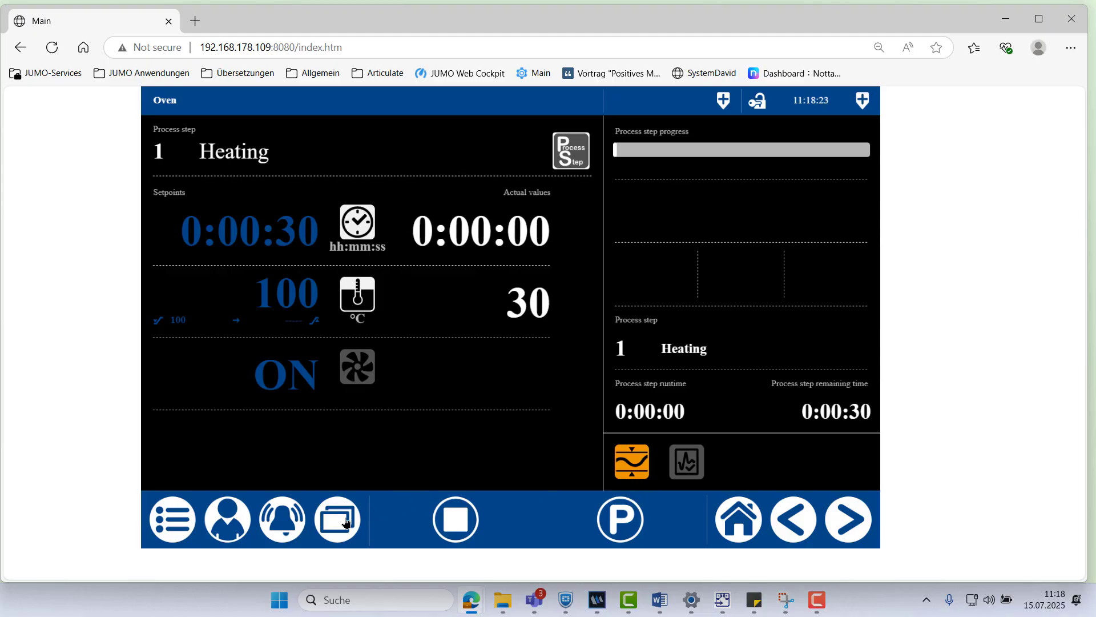
Step: Monitor the running Heating step in the Controller 1 visualization, and acknowledge its completion message from the home screen
left_click(345, 522)
left_click(259, 186)
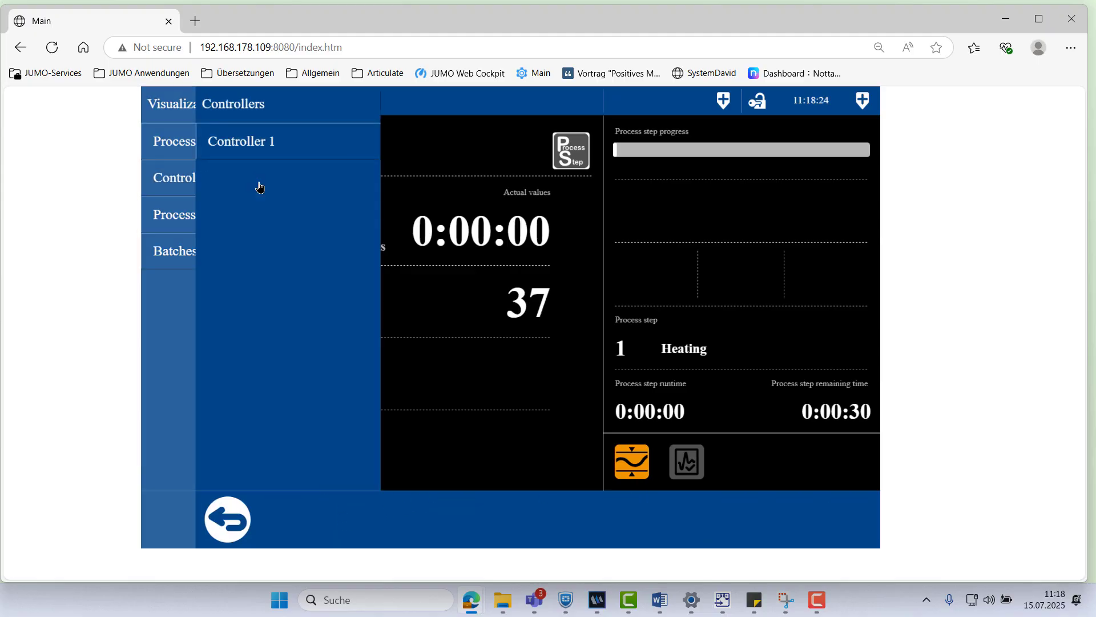
left_click(259, 153)
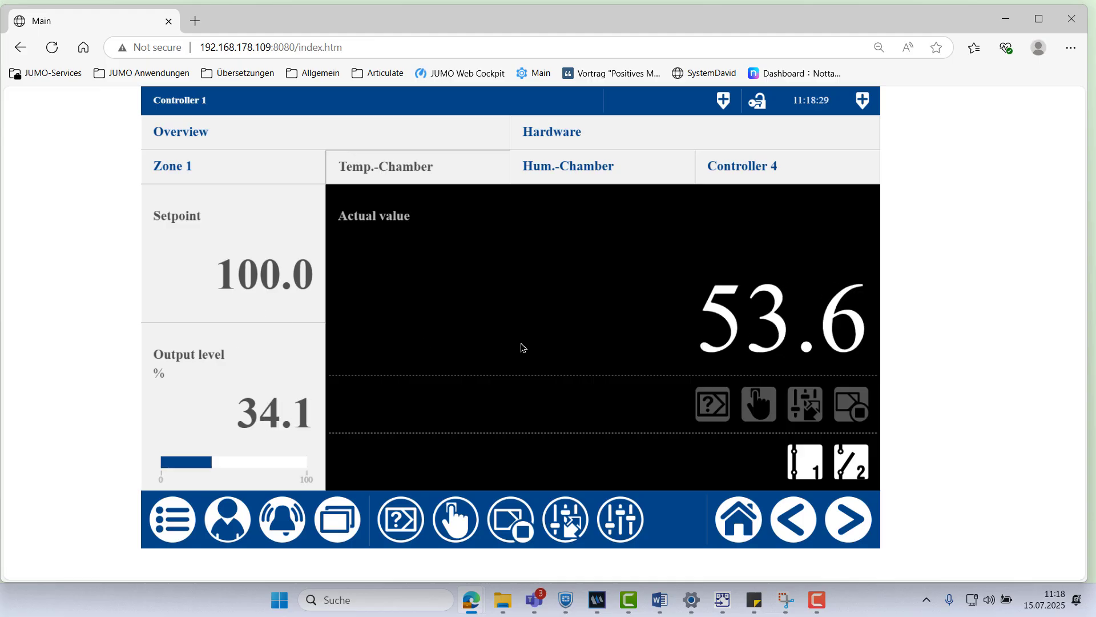
left_click(731, 515)
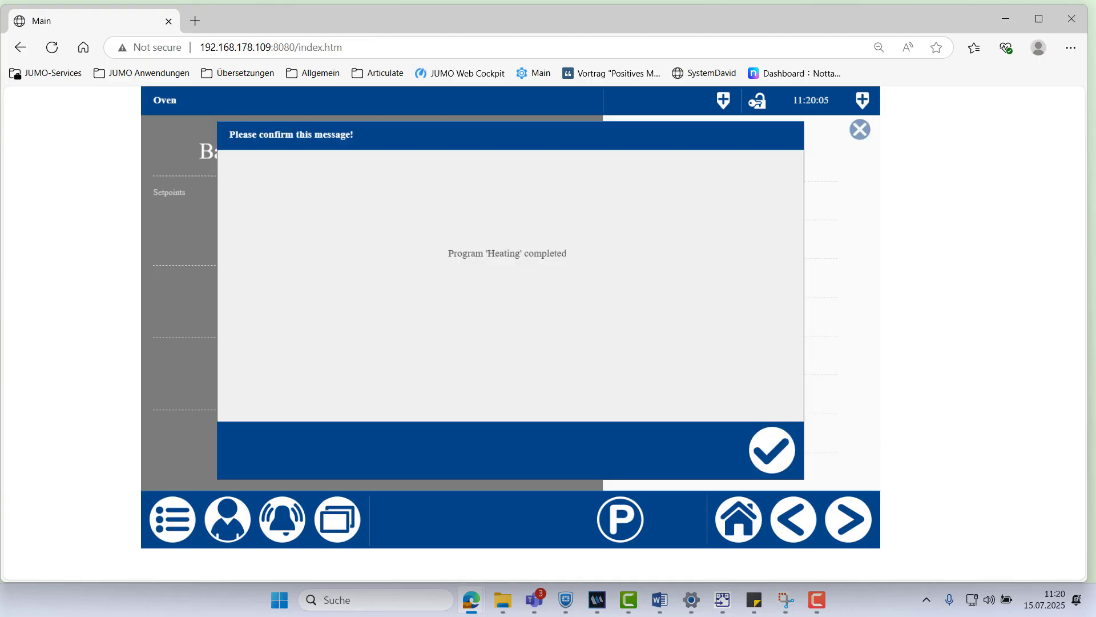
left_click(762, 464)
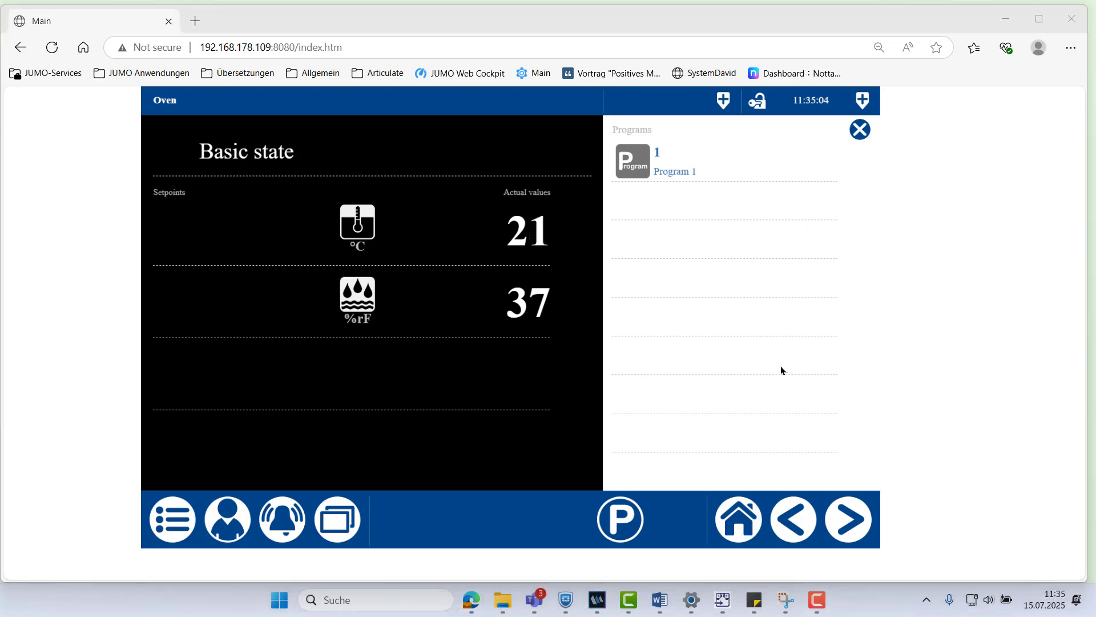
Step: Select the Heating and humidifacation process step for manual operation and set its temperature ramp start value to 120 °C
left_click(605, 524)
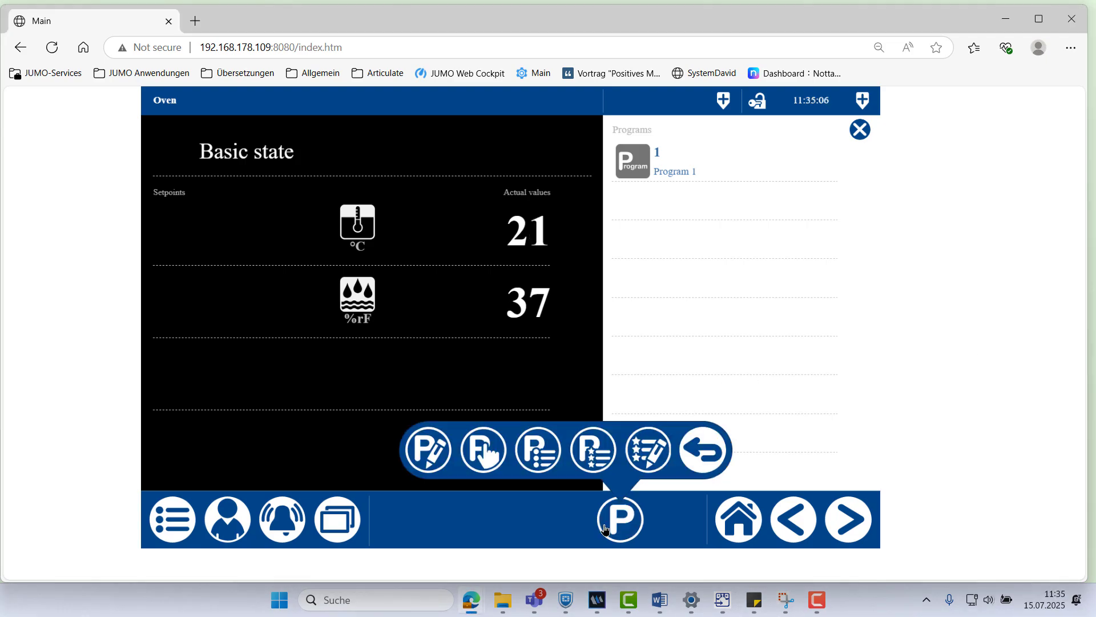
left_click(475, 452)
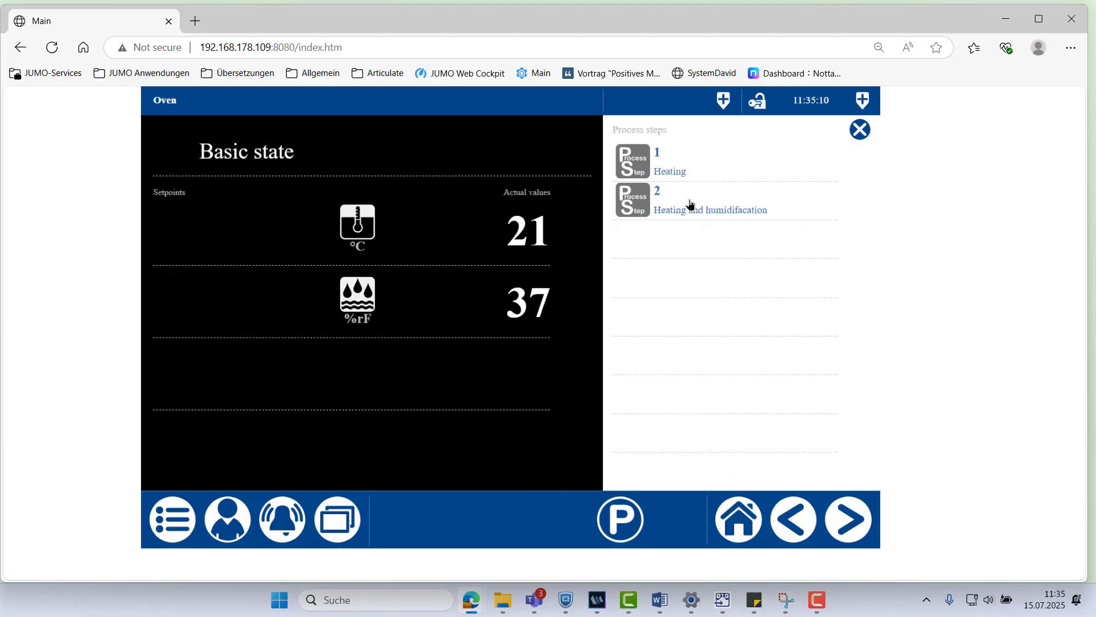
left_click(690, 203)
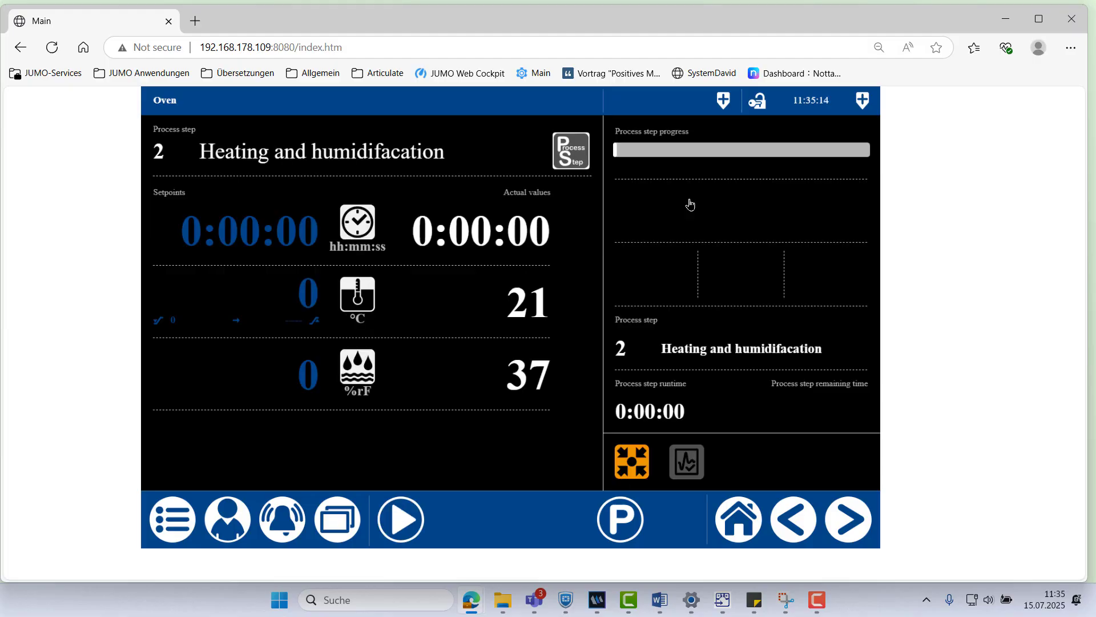
left_click(309, 303)
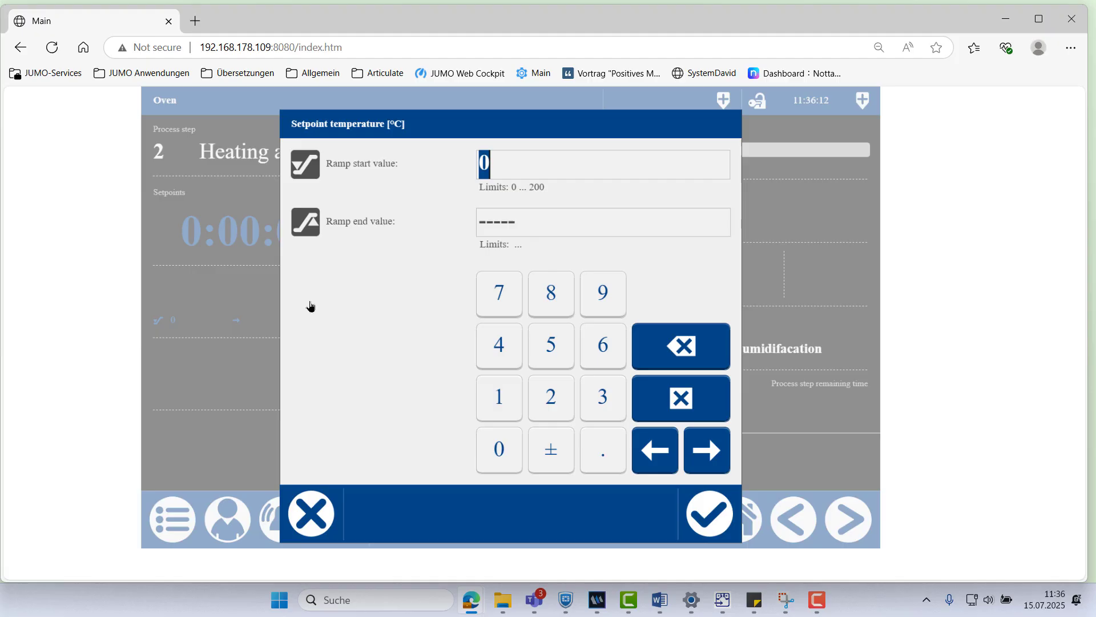
left_click(503, 413)
left_click(551, 408)
left_click(501, 448)
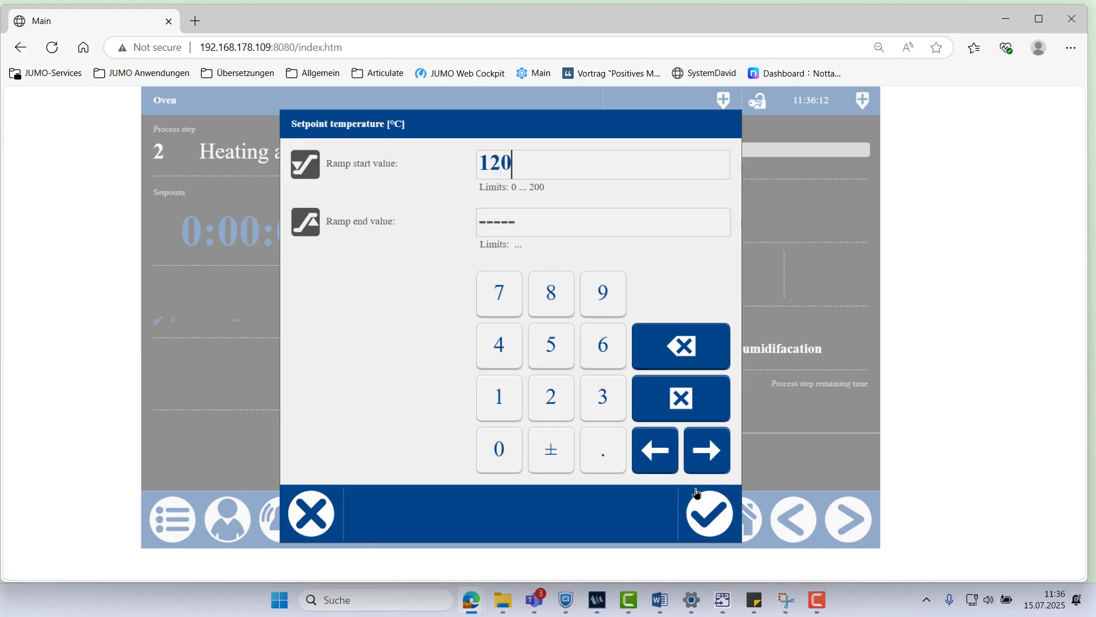
left_click(726, 514)
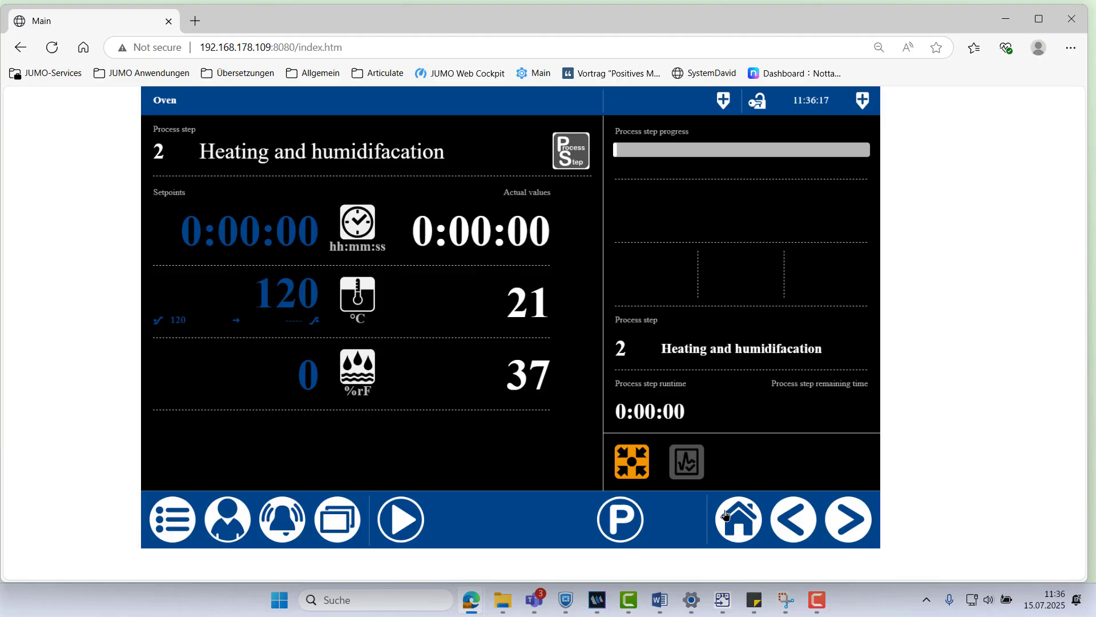
Step: Set the humidity setpoint of the Heating and humidifacation step to 80 %rF
left_click(301, 391)
left_click(550, 310)
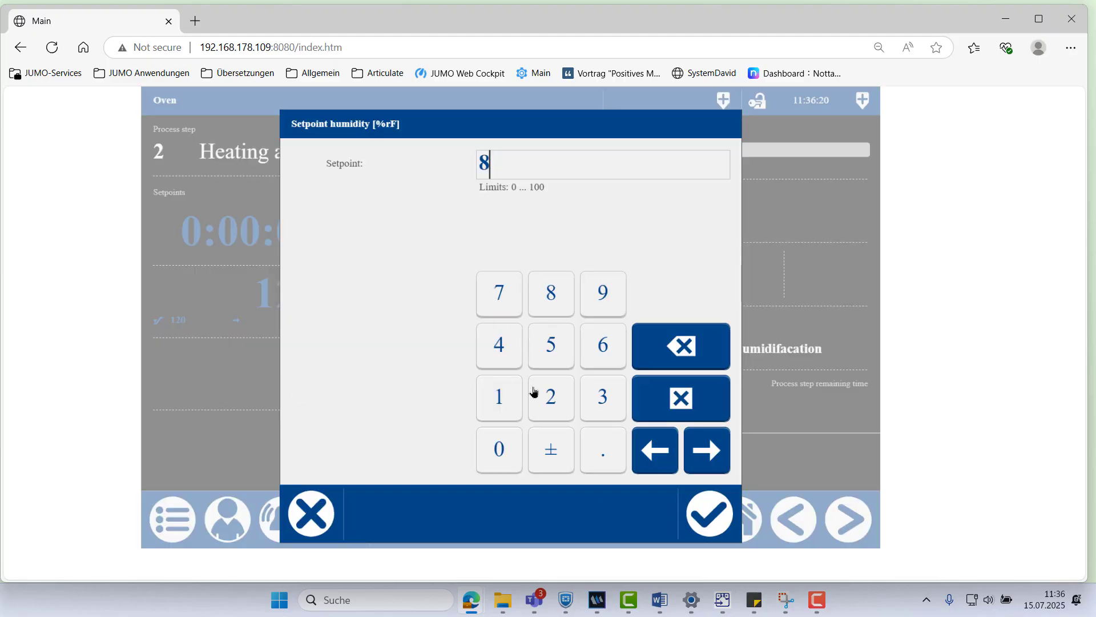
left_click(506, 454)
left_click(702, 521)
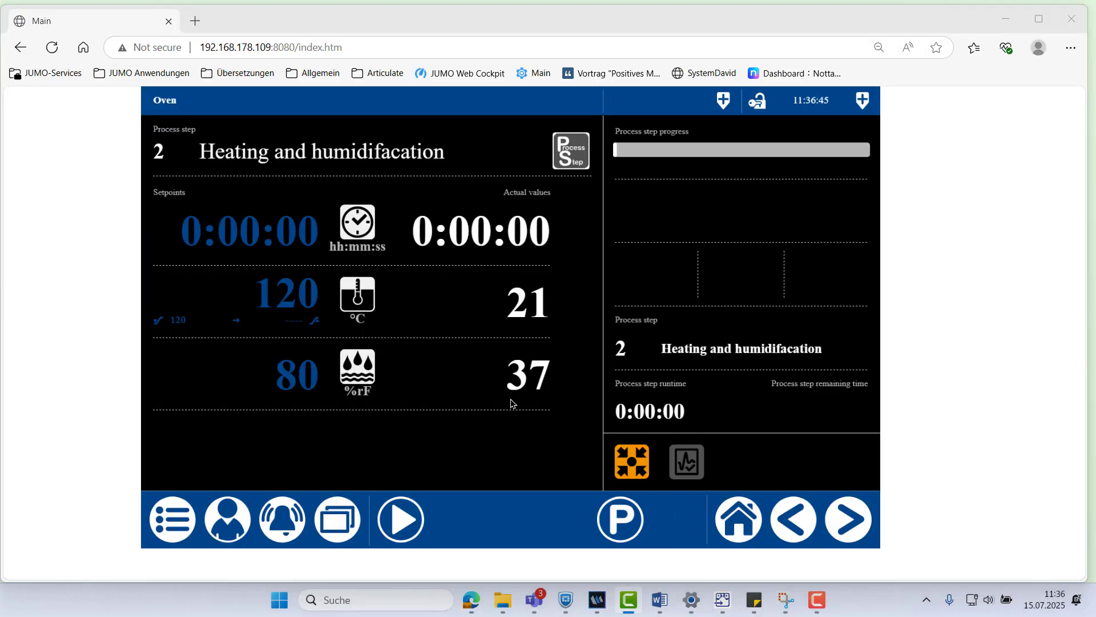
Step: Set the Heating and humidifacation step's section time to 0:00:30 and start the process step
left_click(308, 243)
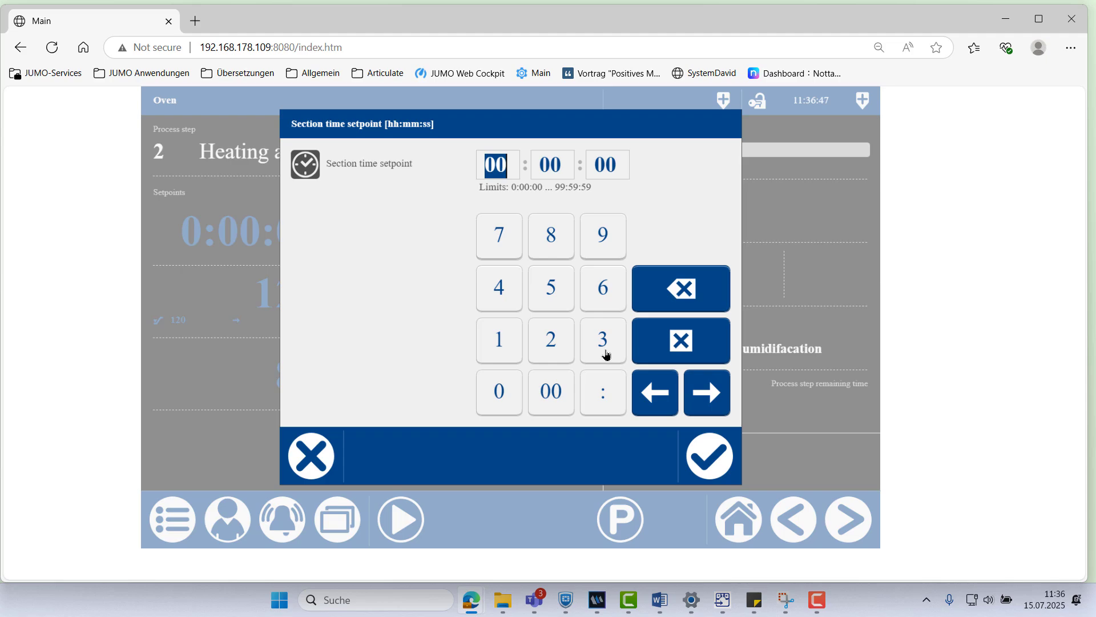
left_click(605, 169)
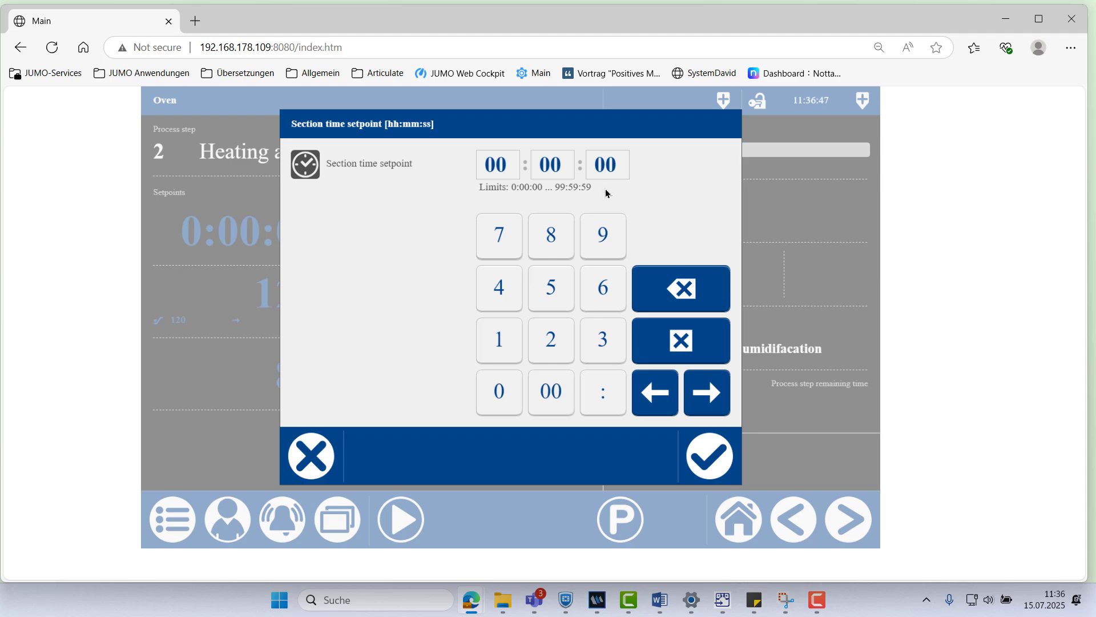
left_click(697, 304)
left_click(605, 339)
left_click(499, 391)
left_click(718, 454)
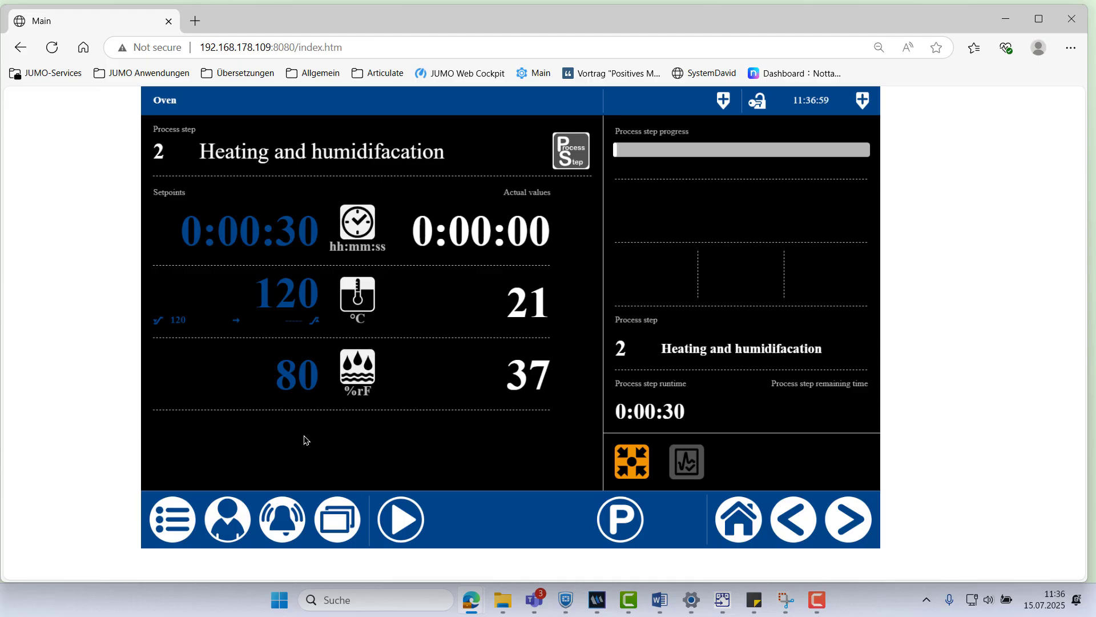
left_click(404, 529)
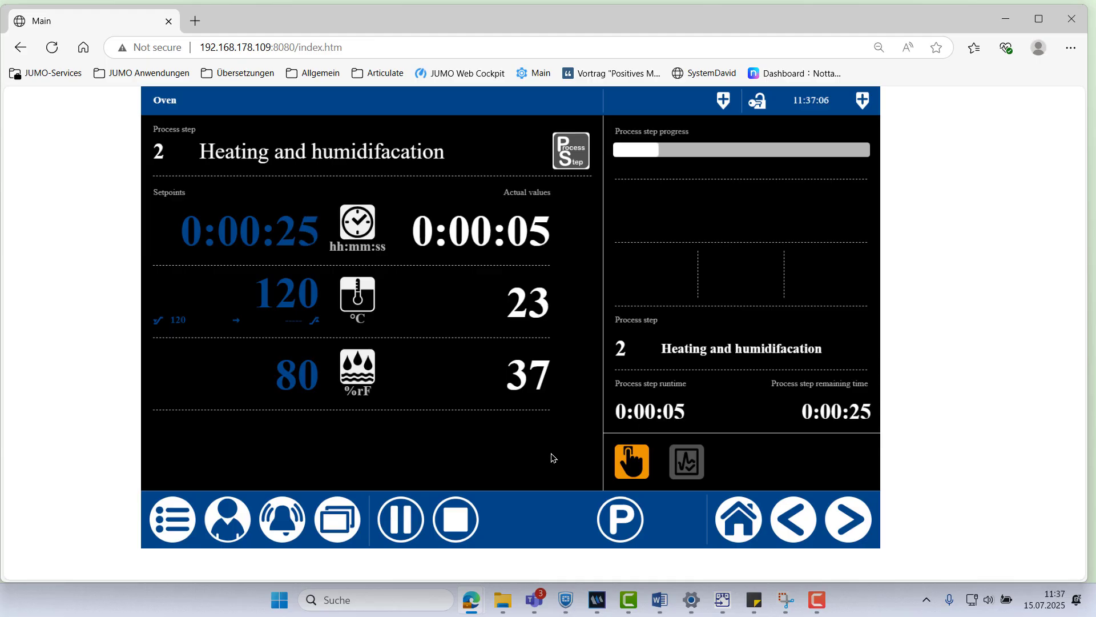
Step: Monitor the running Heating and humidifacation step's Temp.-Chamber and Hum.-Chamber in the Controller 1 visualization, and acknowledge its completion message
left_click(338, 519)
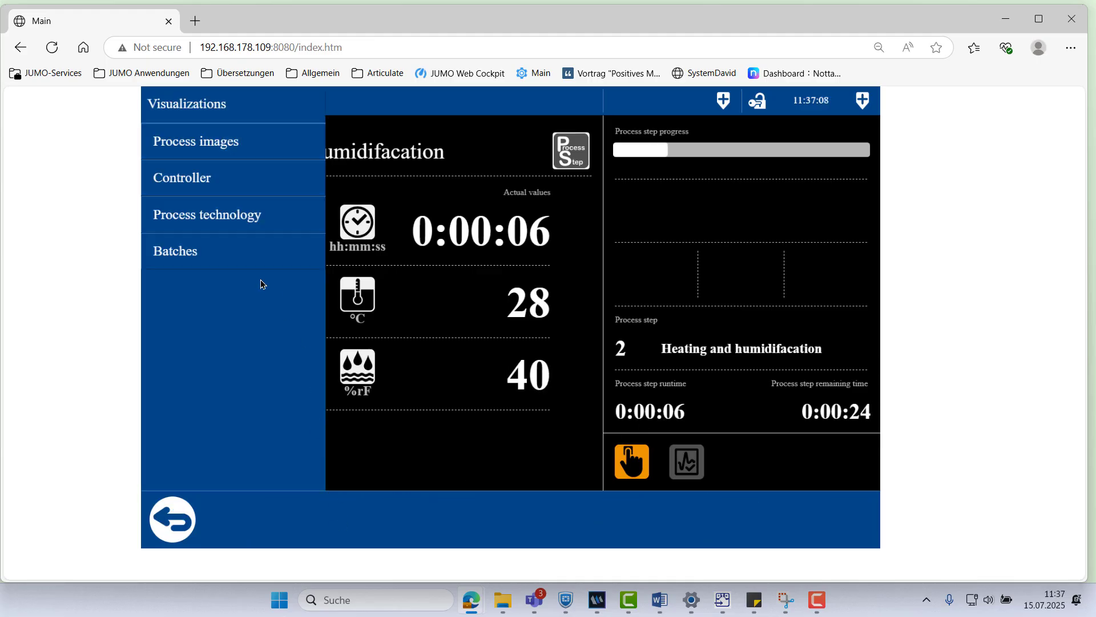
left_click(234, 190)
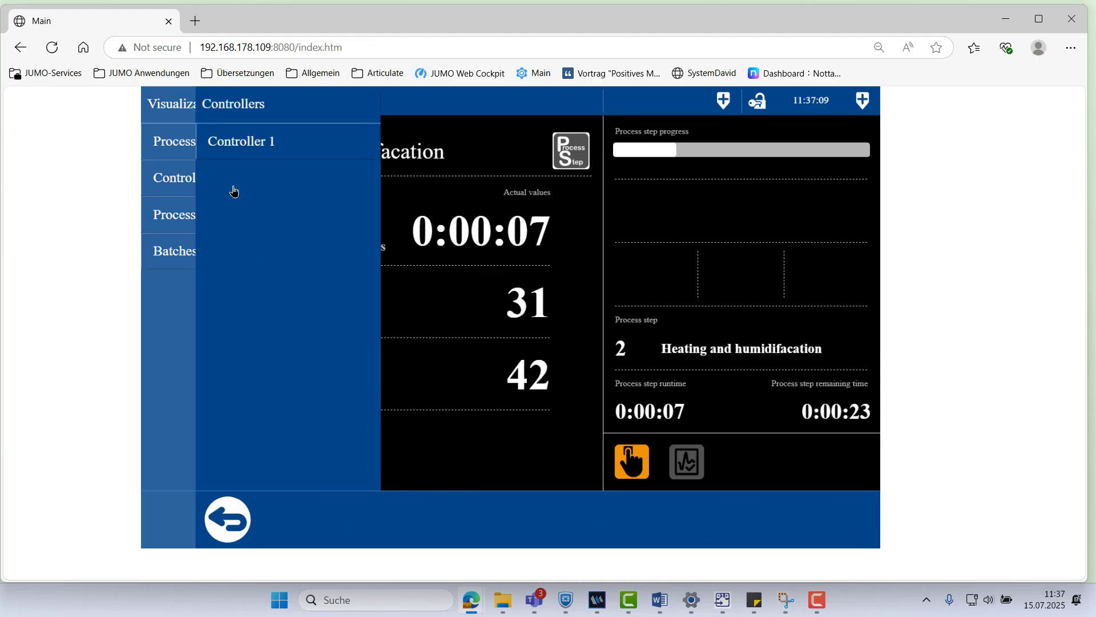
left_click(258, 151)
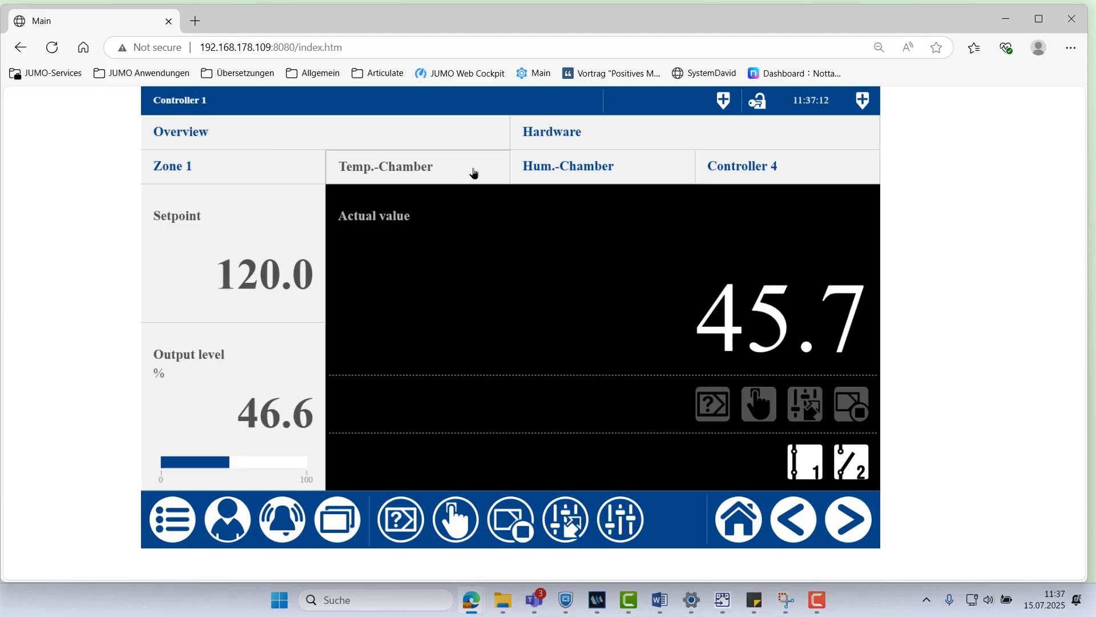
left_click(543, 171)
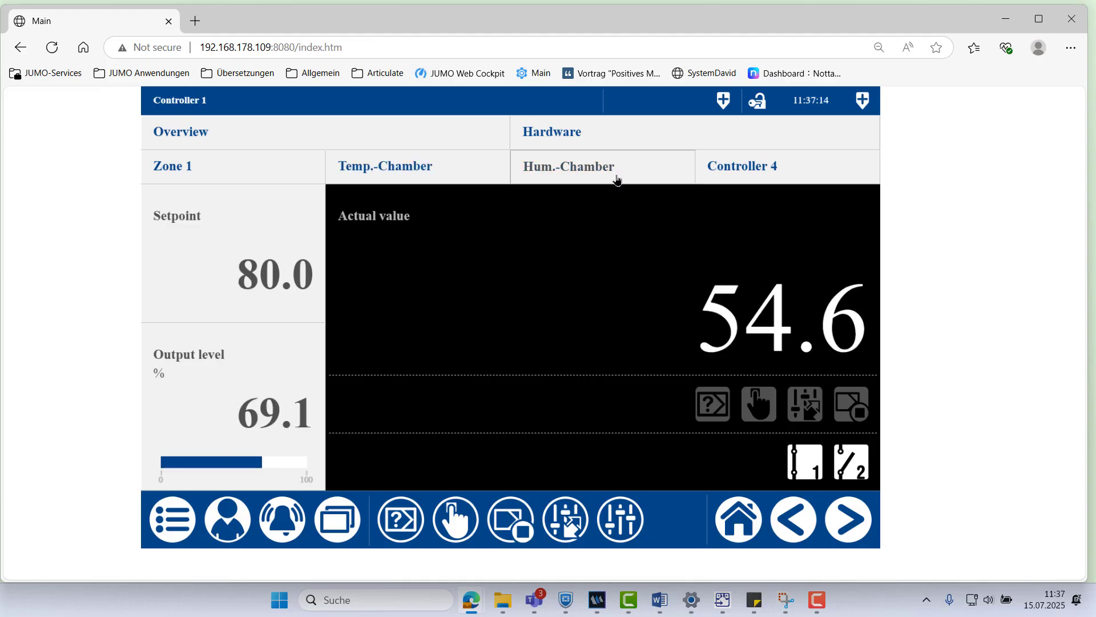
left_click(736, 521)
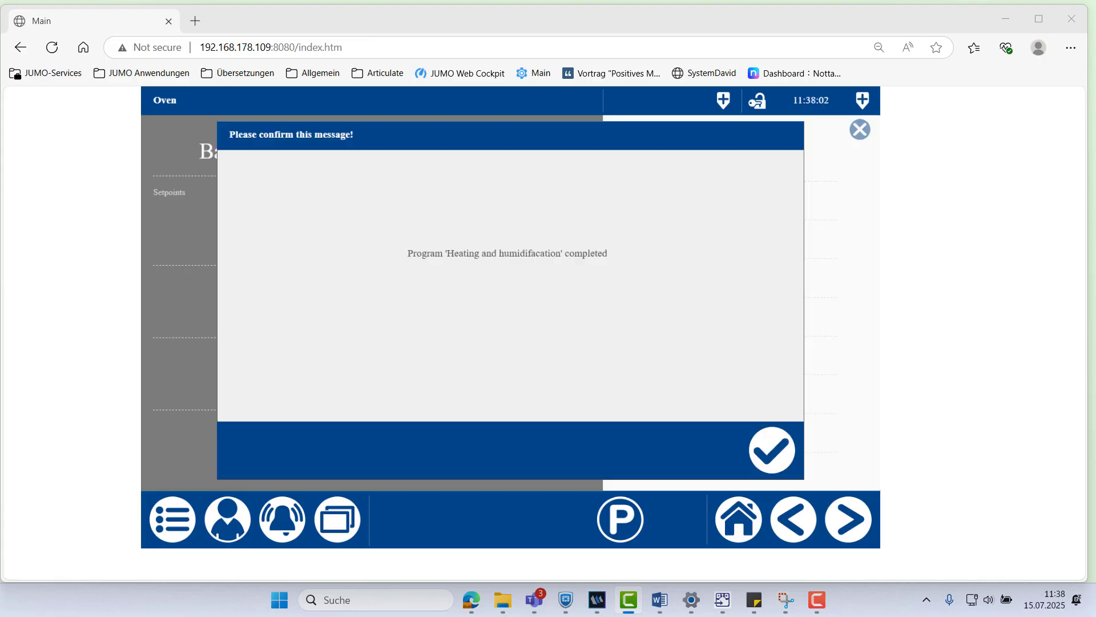
left_click(783, 460)
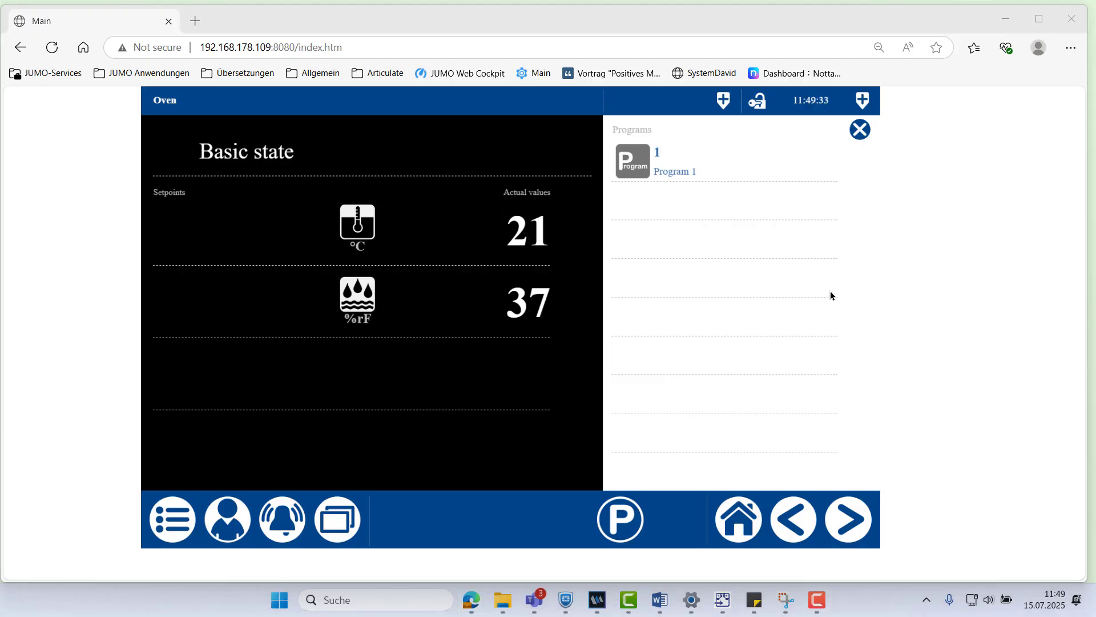
Step: Select Program 1 and run it in automatic operation through to the end, acknowledging its completion message
left_click(629, 165)
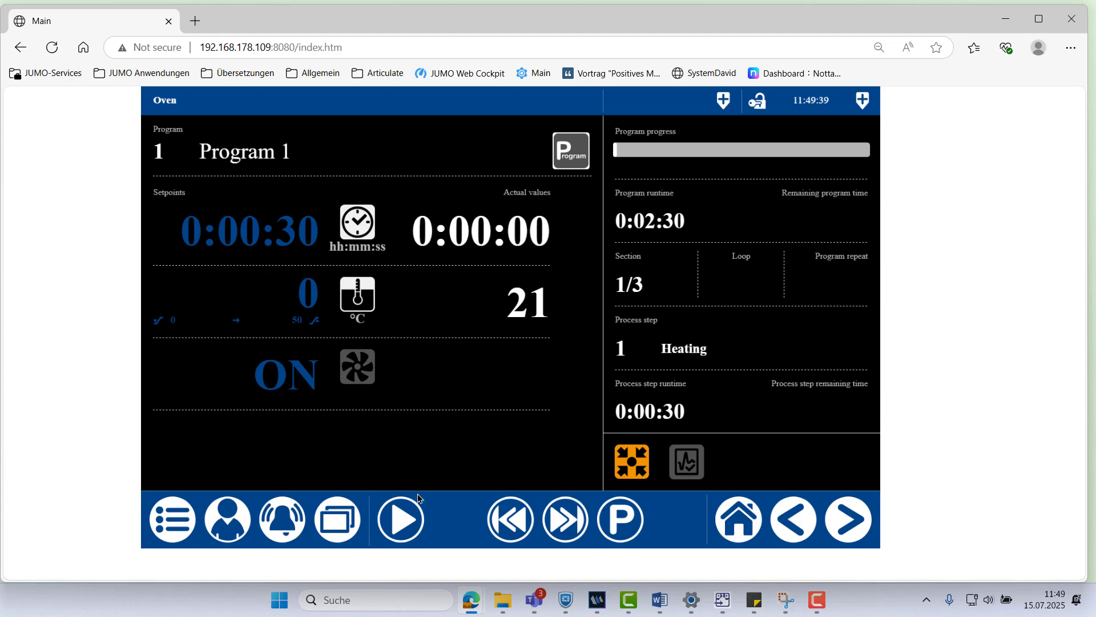
left_click(408, 516)
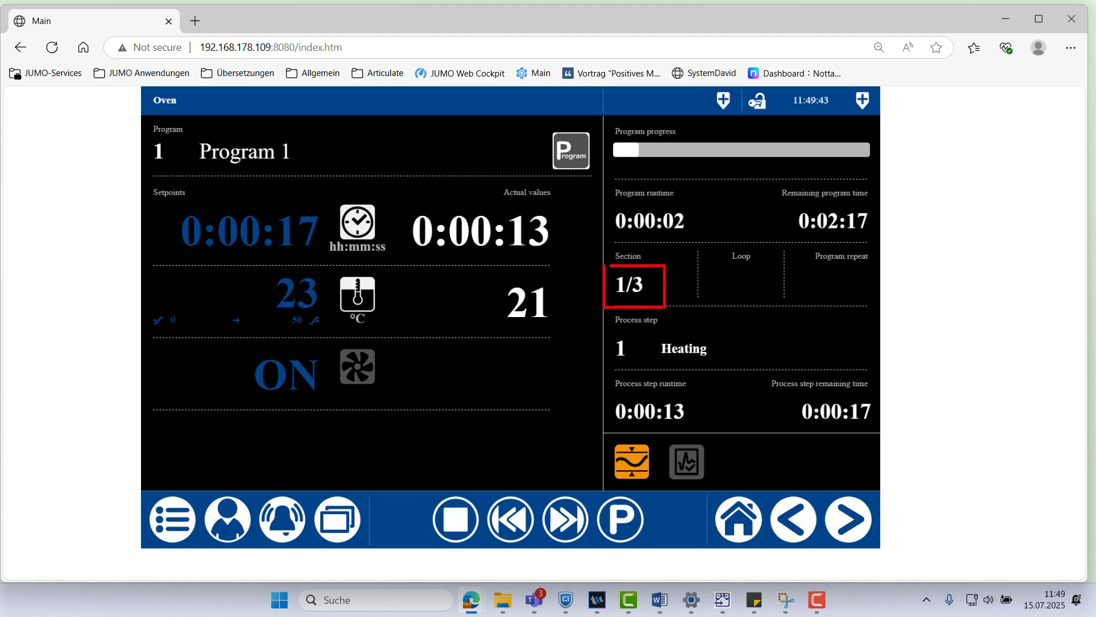
key("F10")
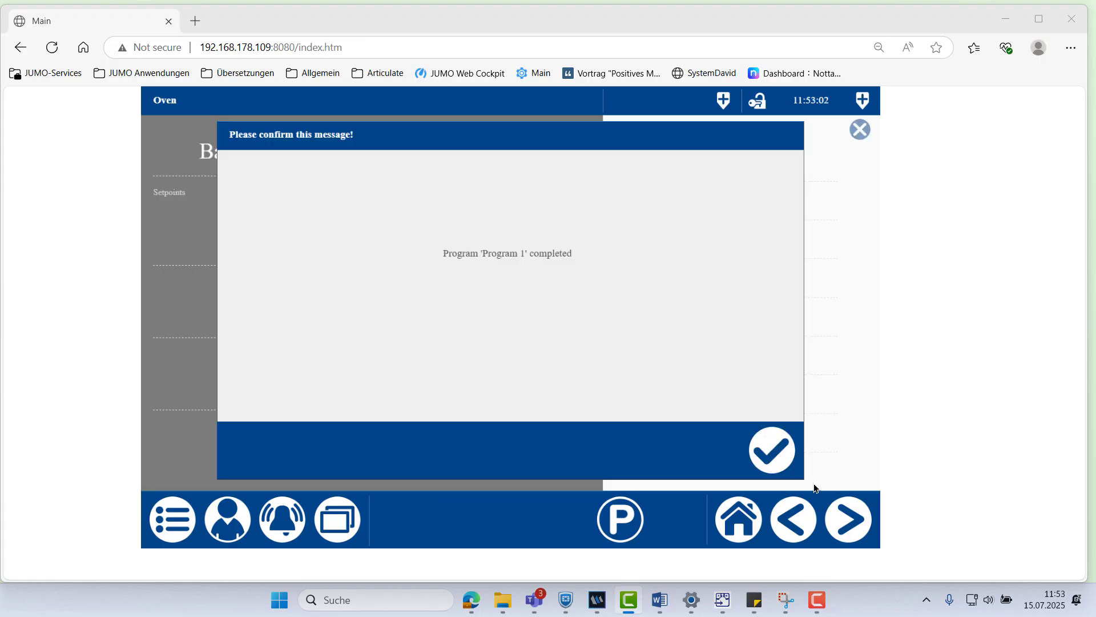
left_click(784, 463)
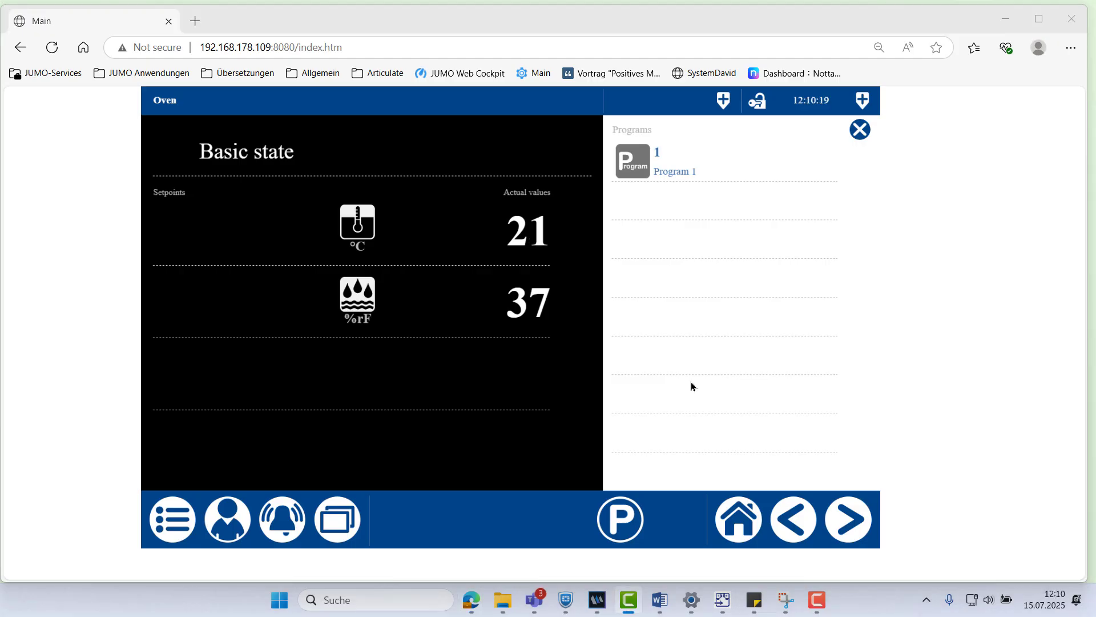
Step: Review all sections of Program 1 in the smartWARE Program editor and return to the CODESYS WebVisu
left_click(626, 520)
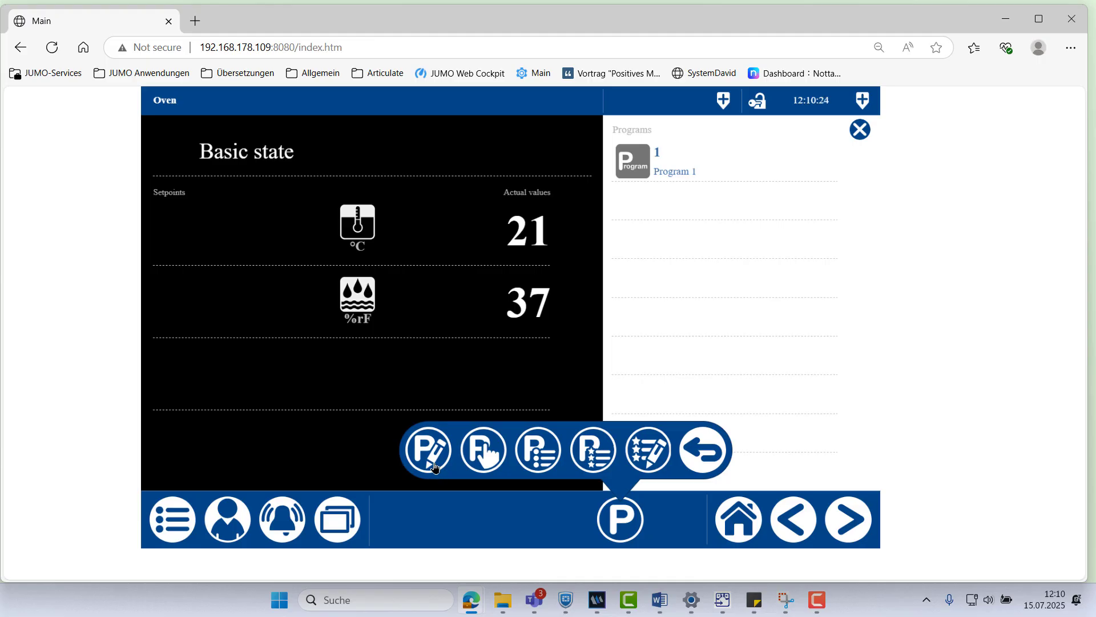
left_click(433, 466)
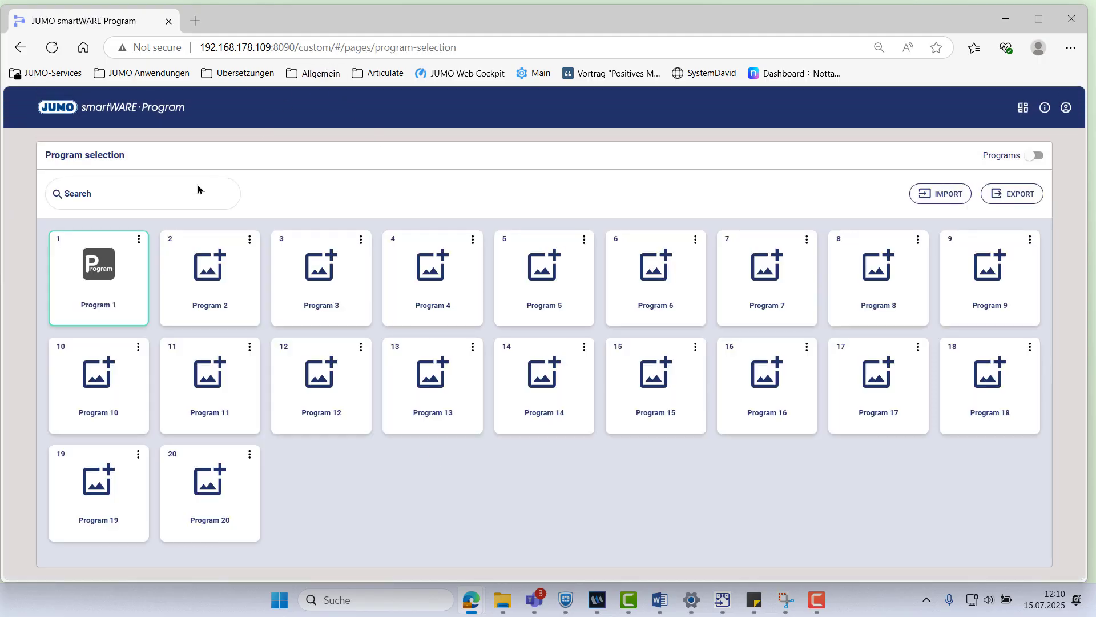
left_click(106, 282)
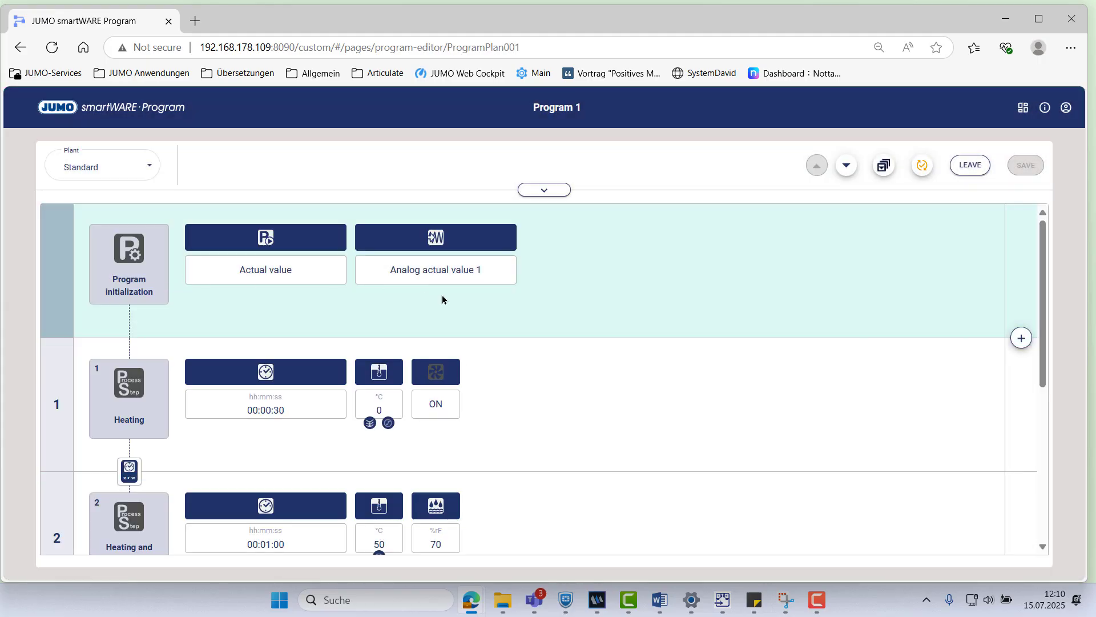
scroll(585, 322, "down", 5)
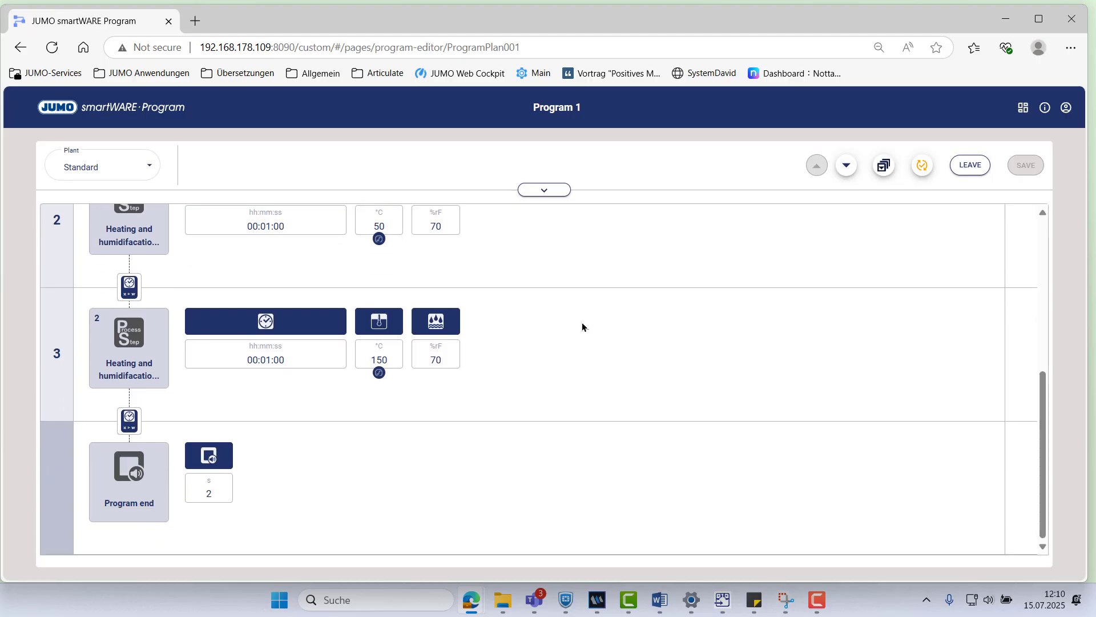
scroll(582, 327, "up", 5)
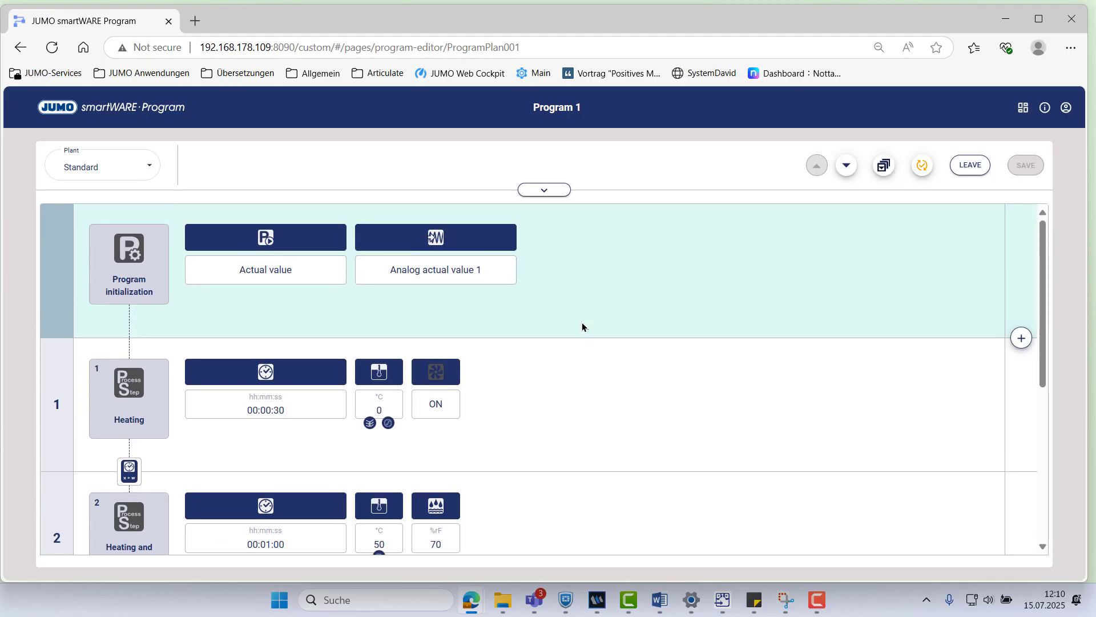
left_click(970, 167)
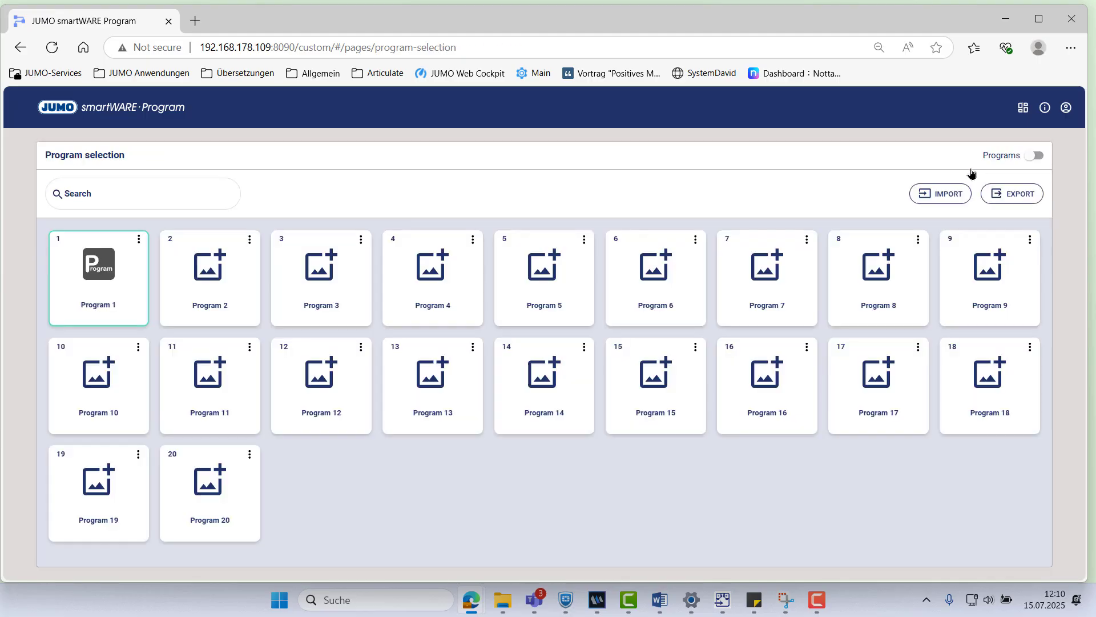
left_click(1031, 110)
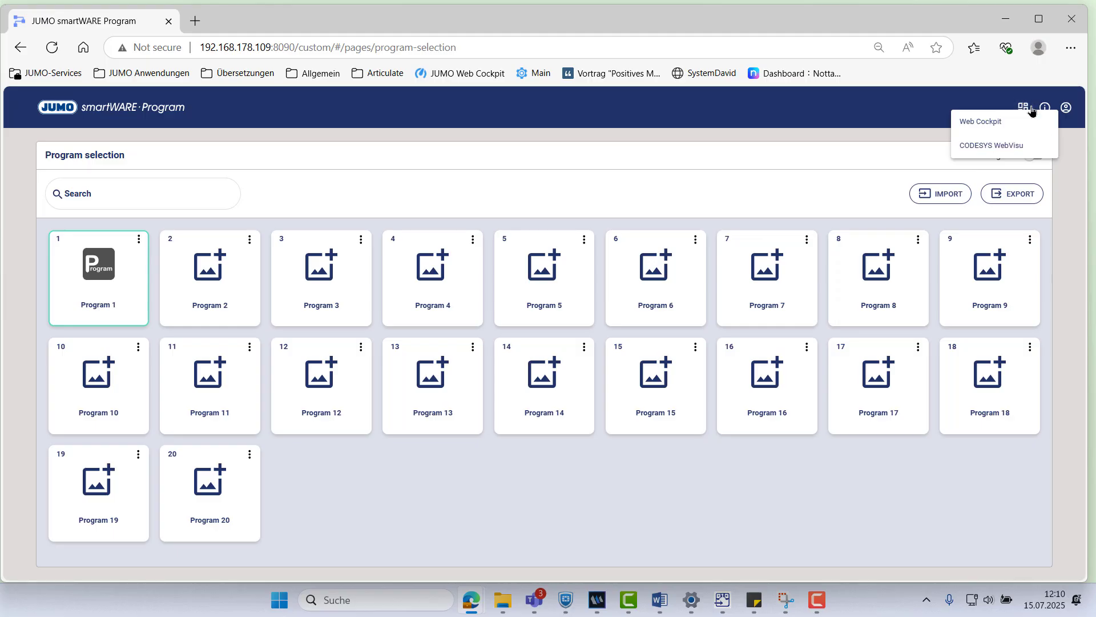
left_click(1021, 146)
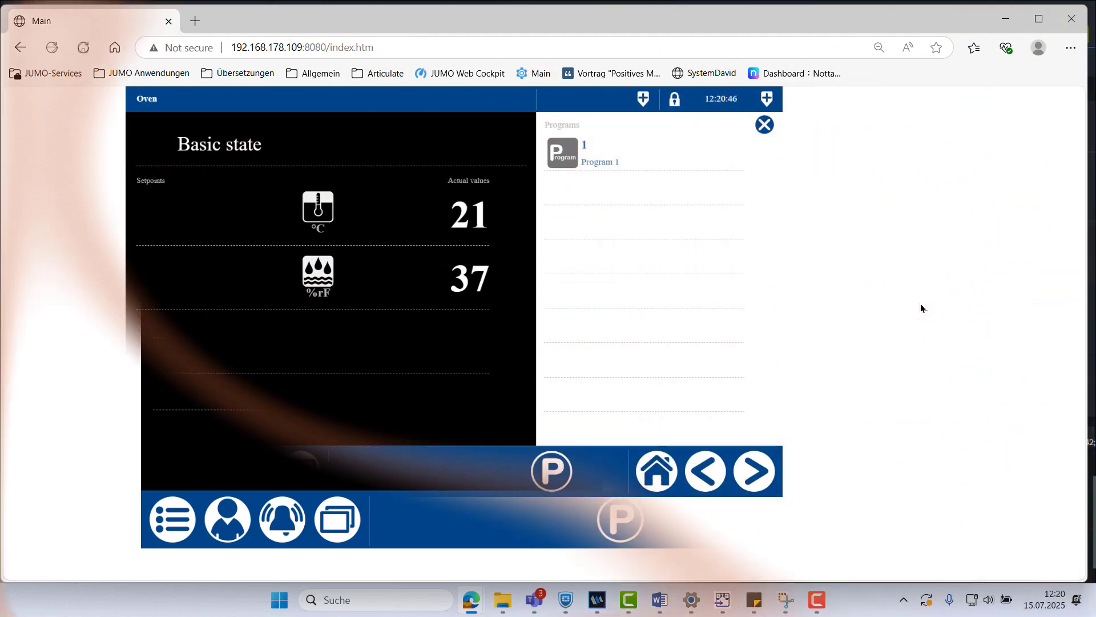
Step: Open the Web Cockpit of the device at 192.168.178.109:8090
left_click(397, 43)
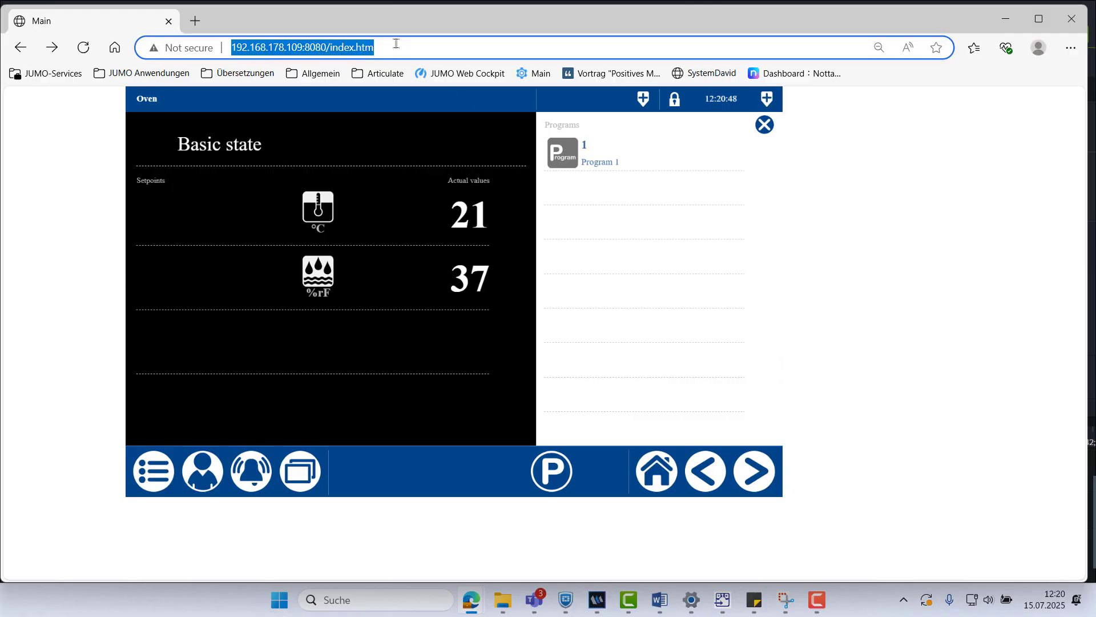
left_click(395, 44)
key("BackSpace")
key("BackSpace")
key("BackSpace")
key("BackSpace")
key("BackSpace")
key("BackSpace")
key("BackSpace")
key("BackSpace")
key("BackSpace")
key("BackSpace")
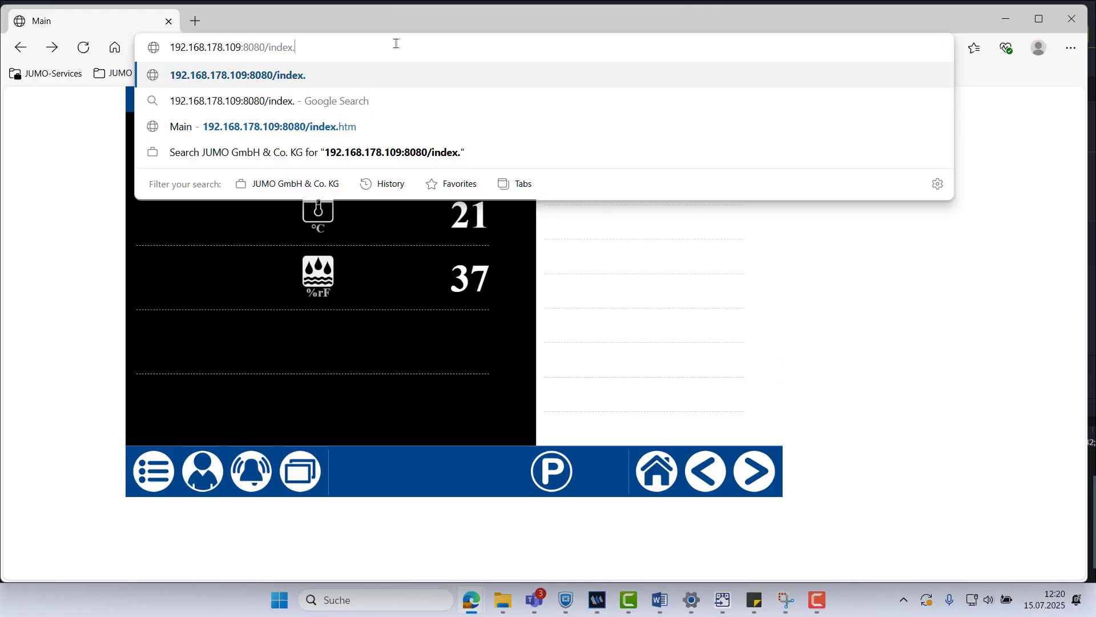
key("BackSpace")
key("BackSpace")
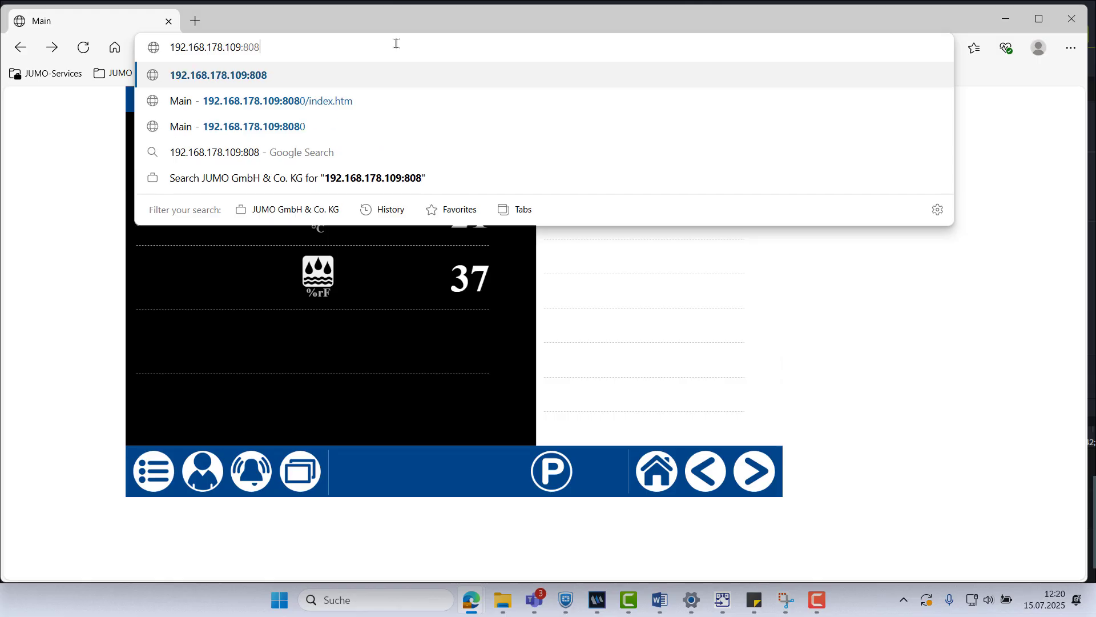
type("90")
key("Return")
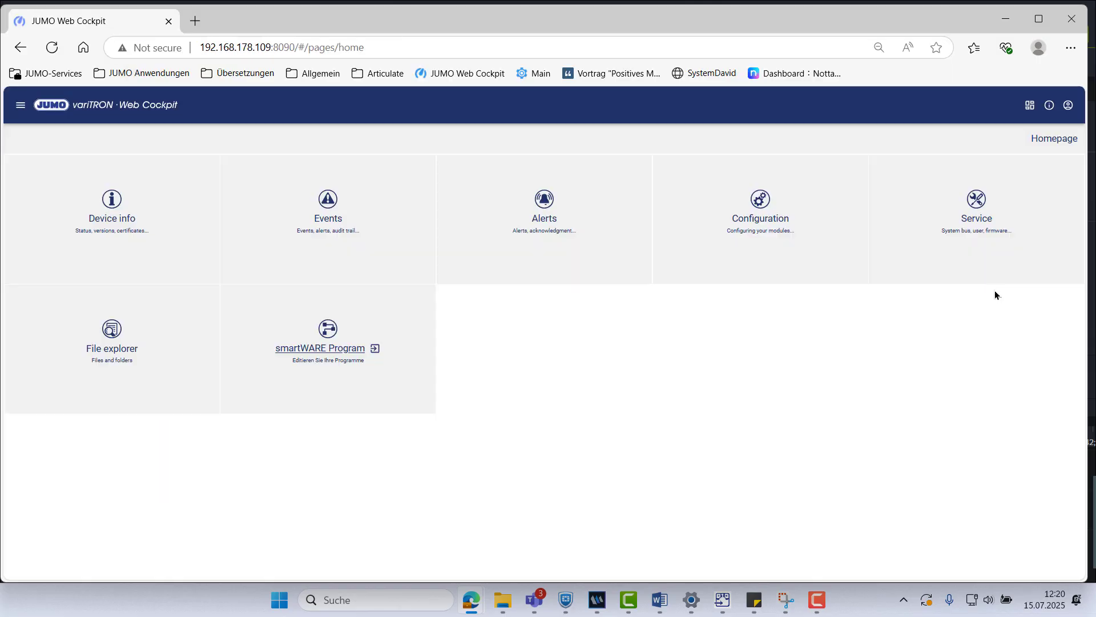
Step: Check in the Service area's function activation whether the Program controller process technology function is activated
key("ctrl+plus")
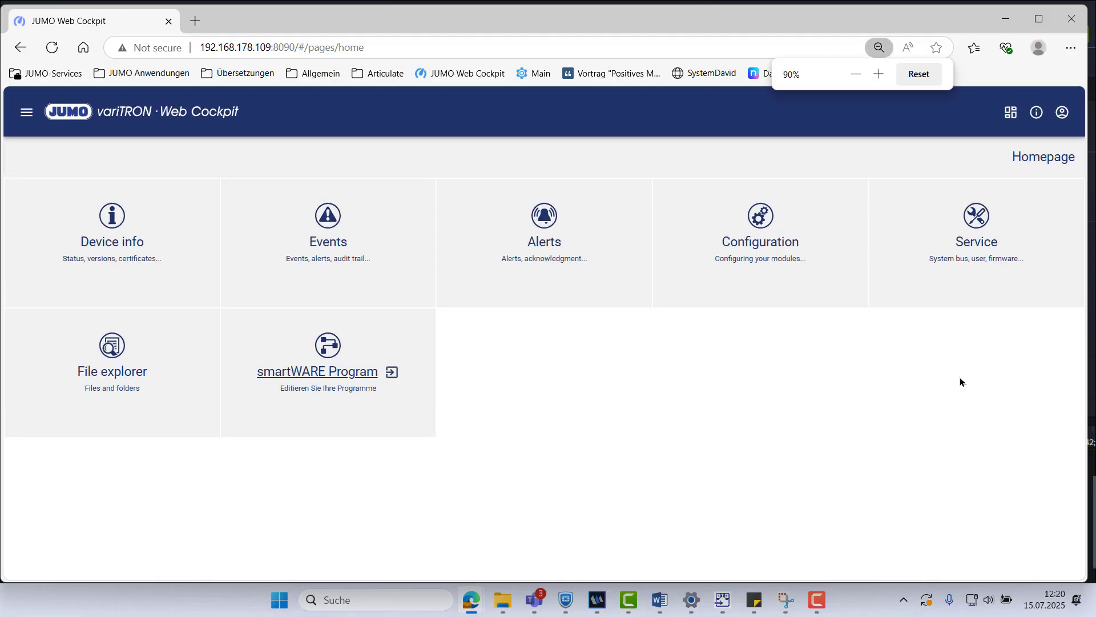
left_click(970, 277)
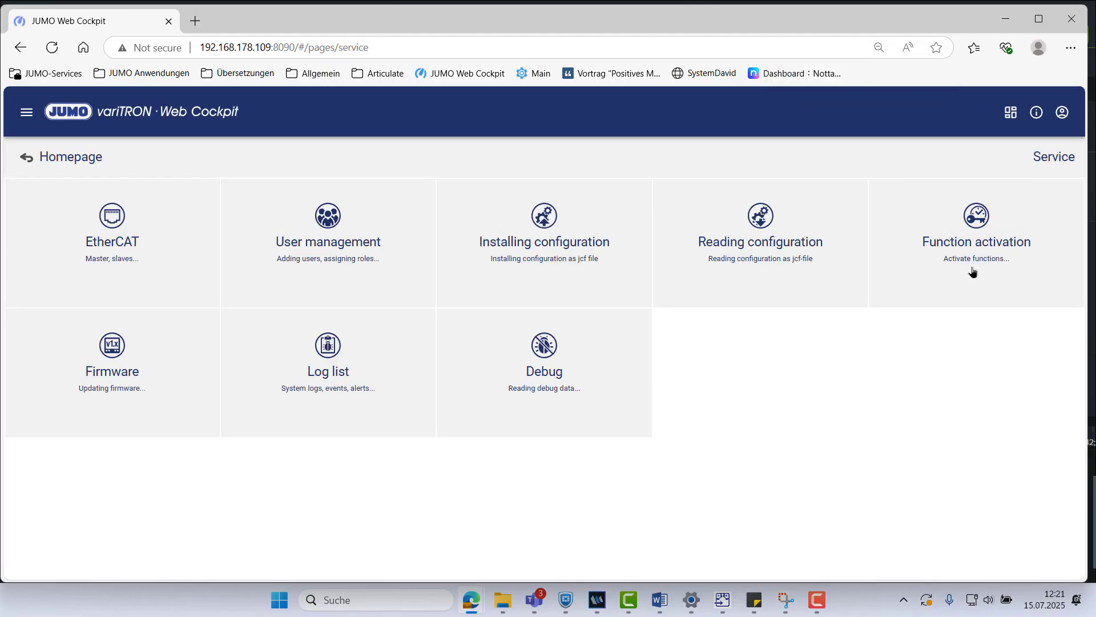
left_click(975, 265)
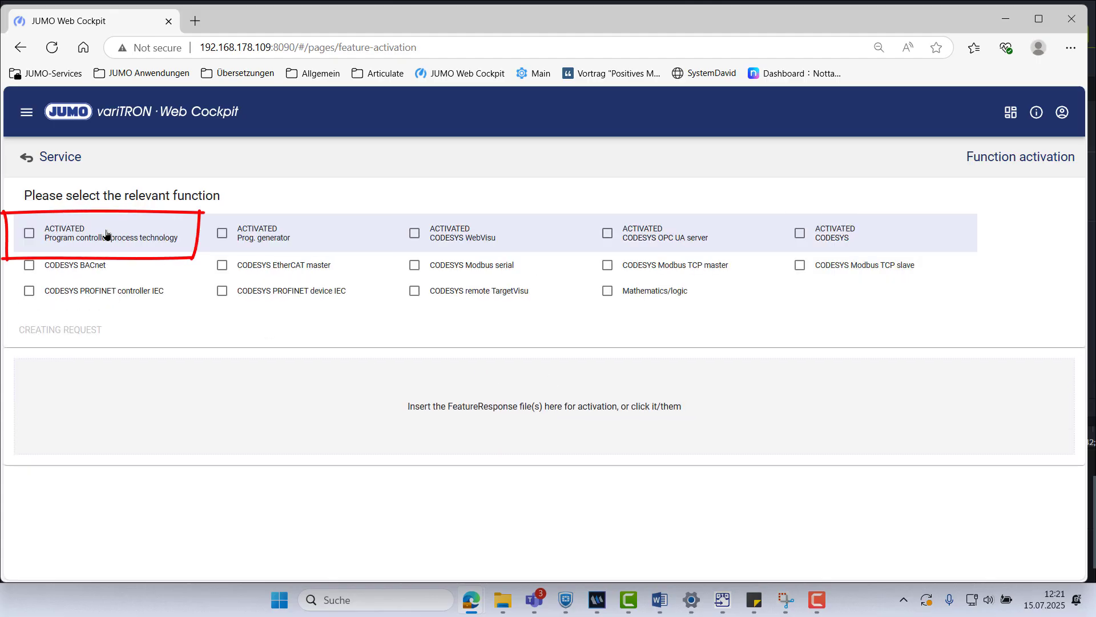
Step: Return to the oven visualization at 192.168.178.109:8080 and reduce the page zoom by two levels
left_click(512, 37)
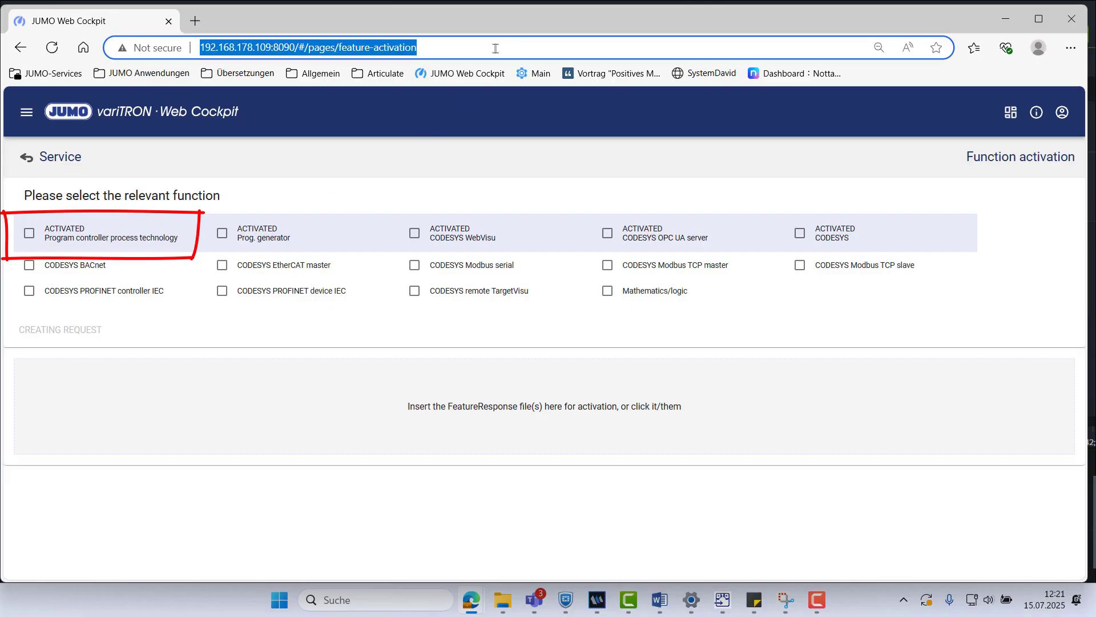
left_click(495, 49)
key("BackSpace")
key("BackSpace")
key("BackSpace")
key("BackSpace")
key("BackSpace")
key("BackSpace")
key("BackSpace")
key("BackSpace")
key("BackSpace")
key("BackSpace")
key("BackSpace")
key("BackSpace")
key("BackSpace")
key("BackSpace")
key("BackSpace")
key("BackSpace")
key("BackSpace")
key("BackSpace")
key("BackSpace")
key("BackSpace")
key("BackSpace")
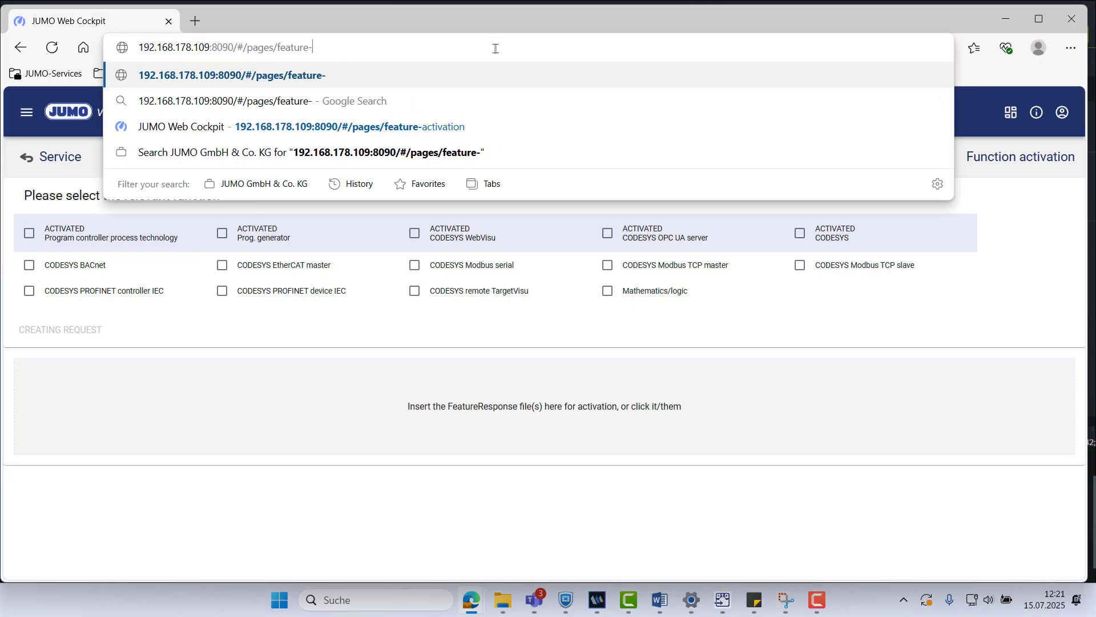
key("BackSpace")
key("BackSpace")
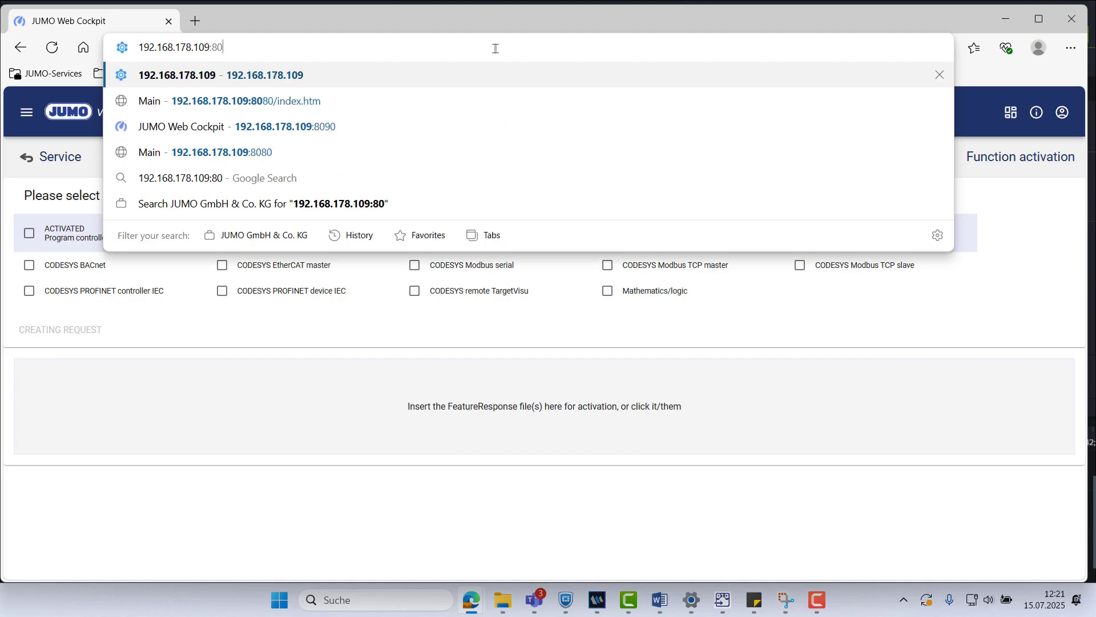
type("80")
key("Return")
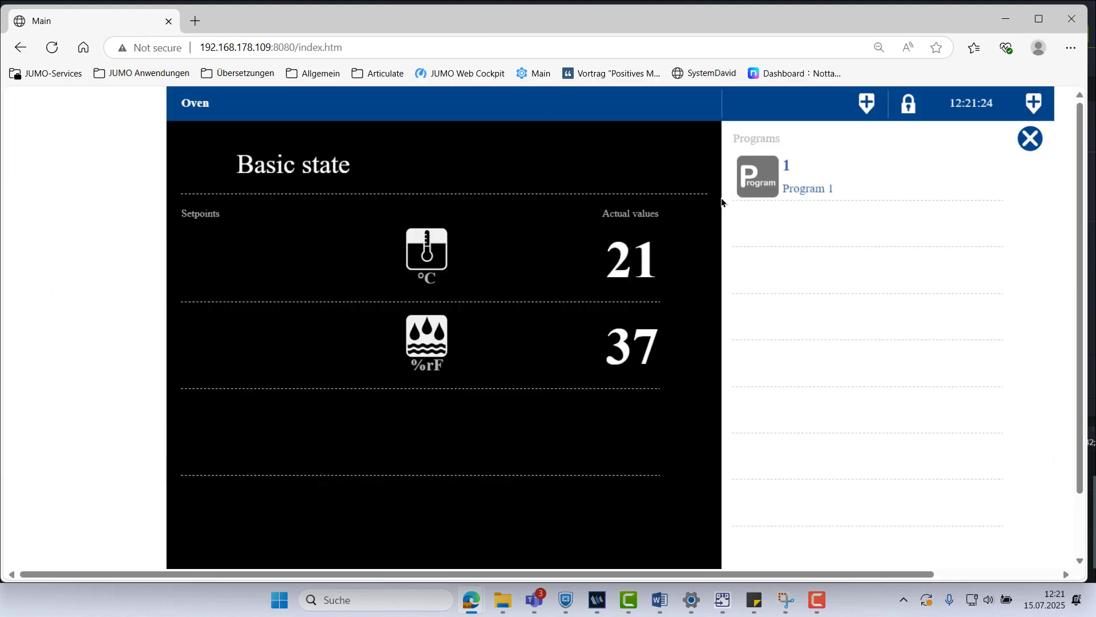
key("ctrl+minus")
key("ctrl+minus")
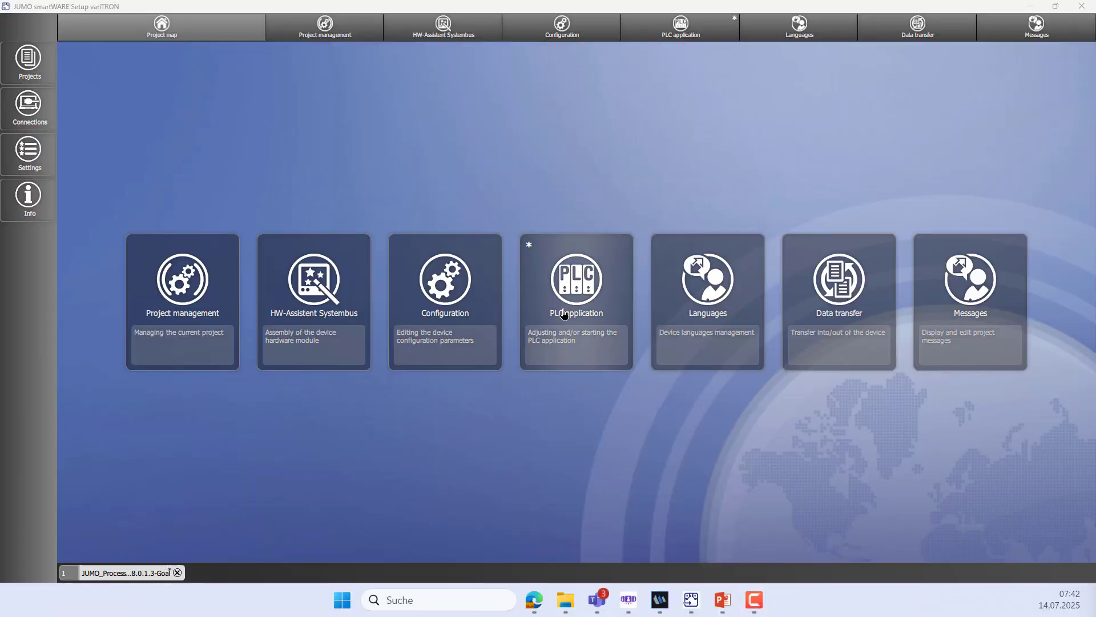
Step: In JUMO smartWARE Setup, open the configuration of Analog input 2 of the 4x controller (CTR04_5) on the system bus
left_click(584, 34)
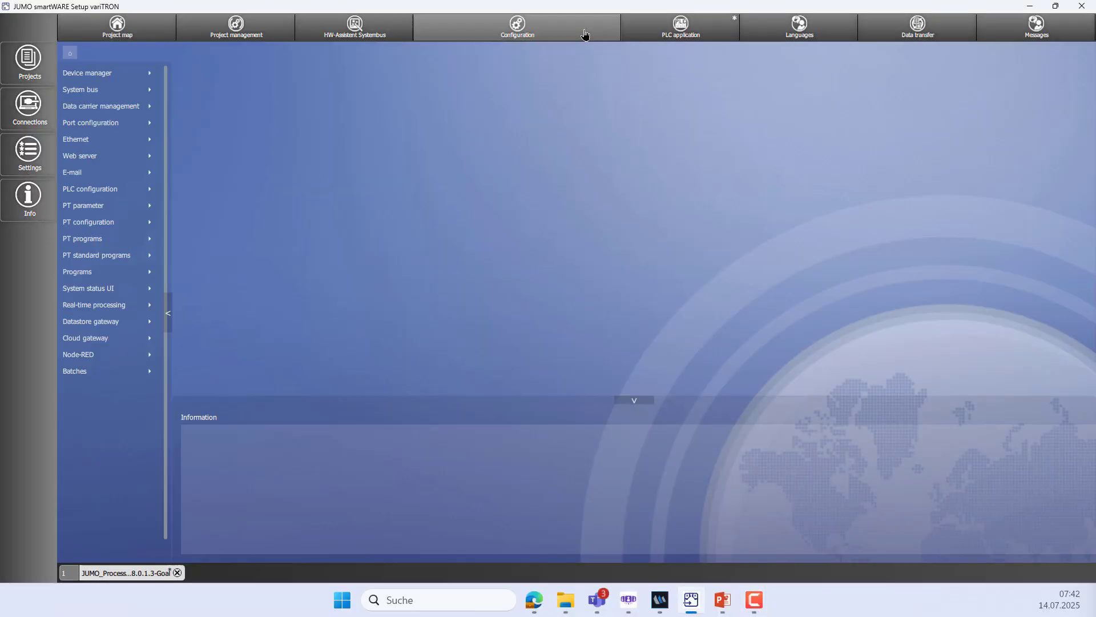
left_click(127, 90)
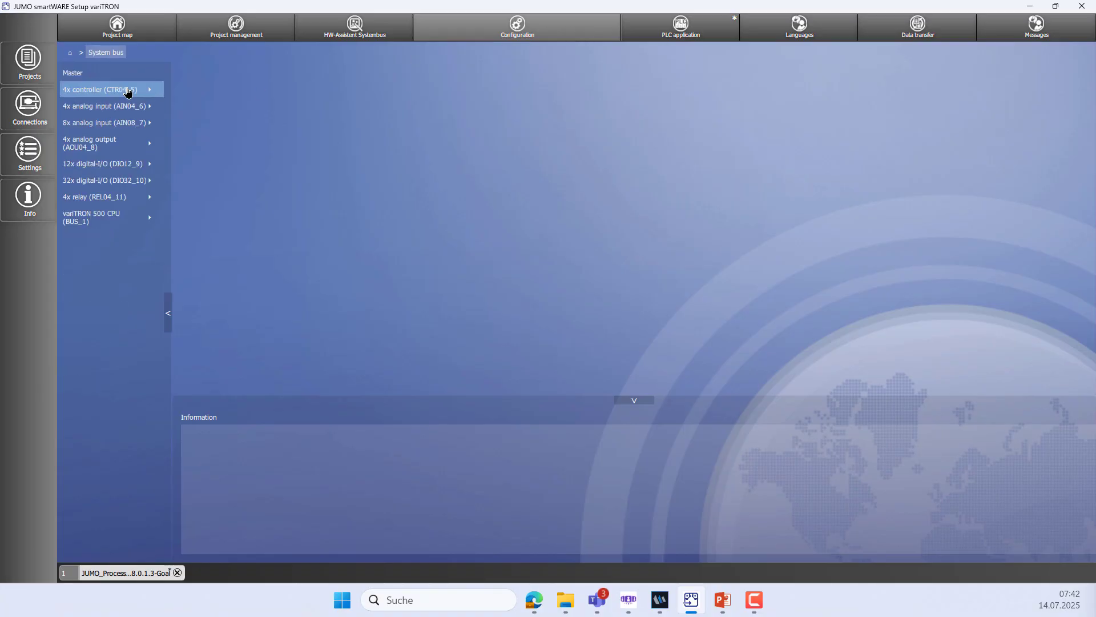
left_click(128, 92)
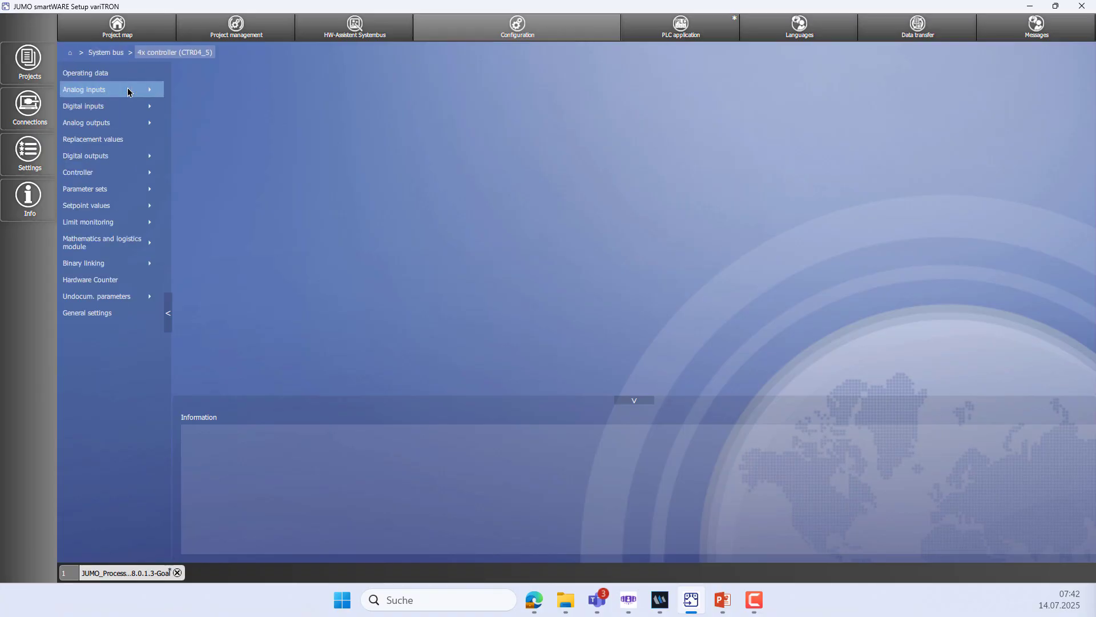
left_click(128, 91)
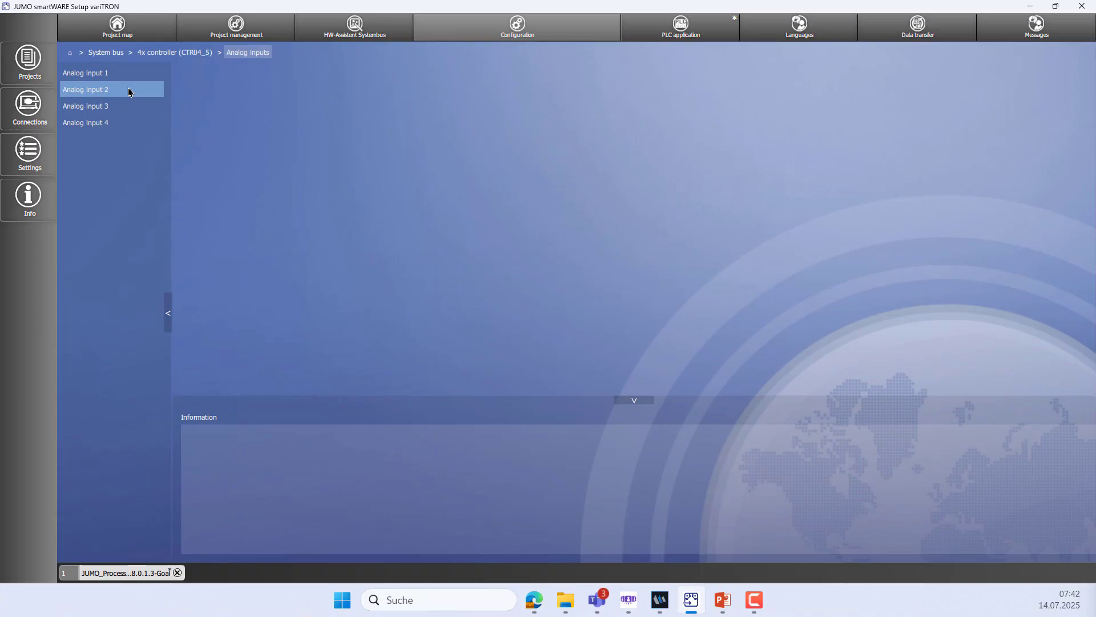
left_click(129, 91)
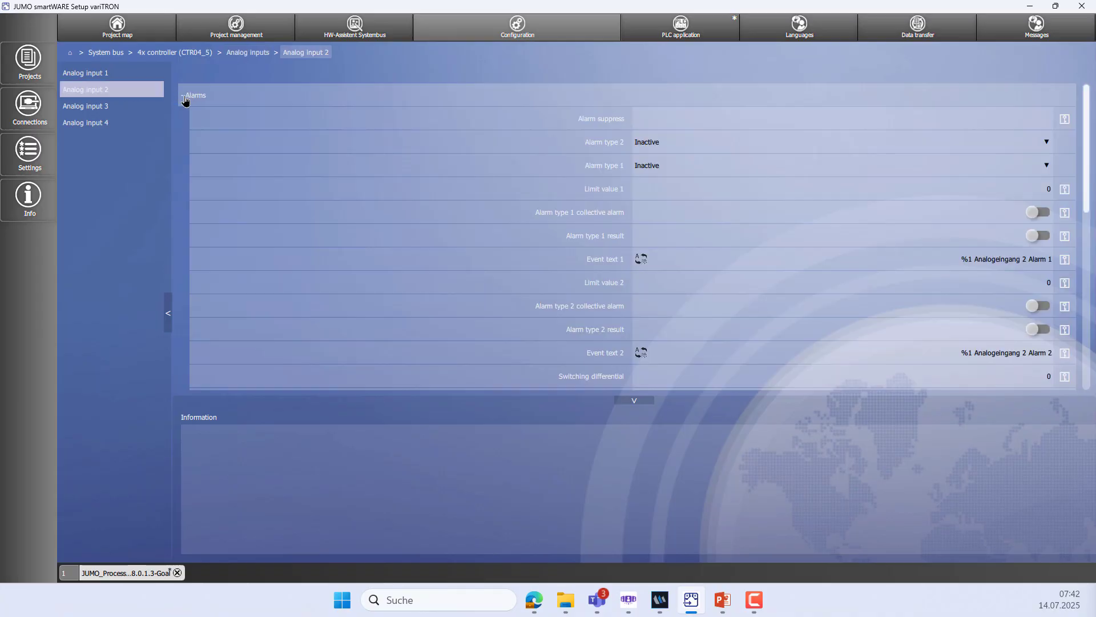
Step: Set Analog input 2 to the sensor RTD temp. probe 3-w with Pt100 linearization and apply the changes
left_click(184, 101)
left_click(722, 132)
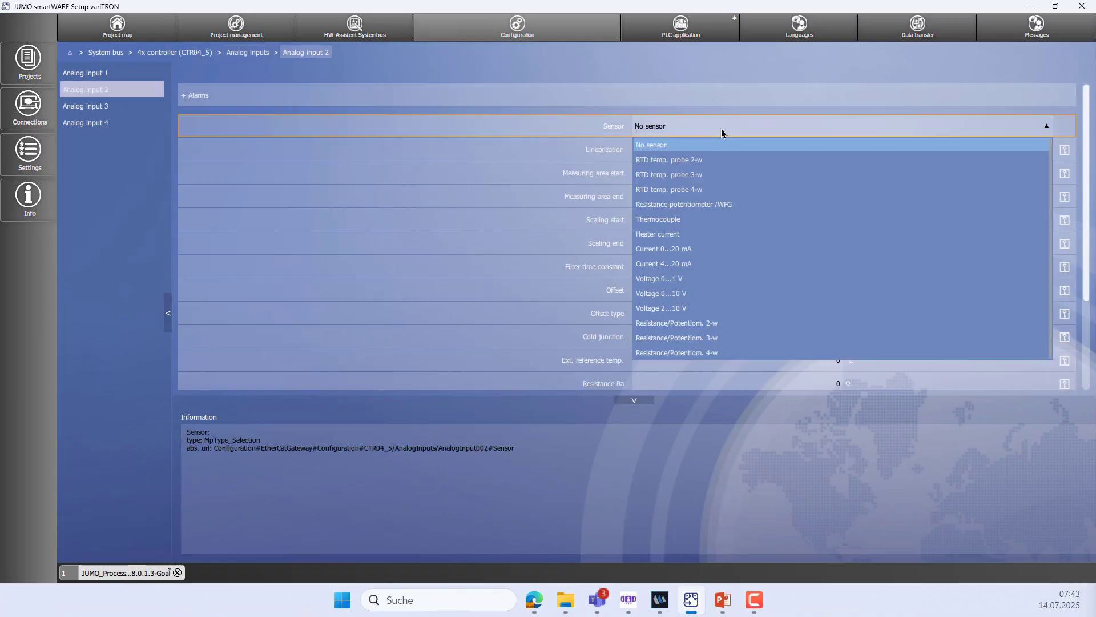
left_click(707, 176)
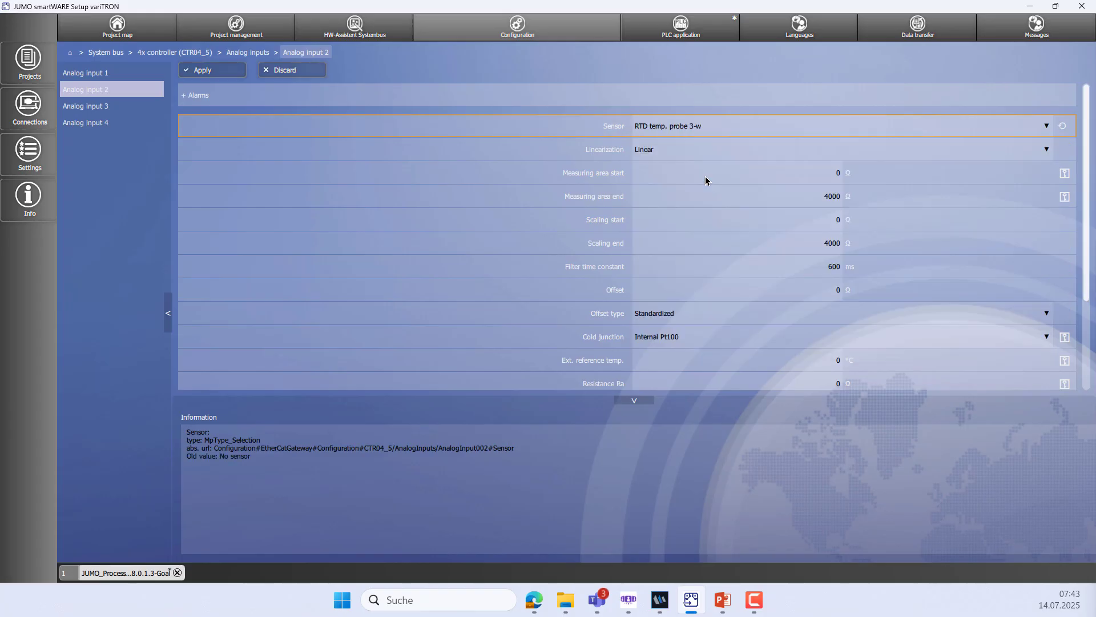
left_click(722, 149)
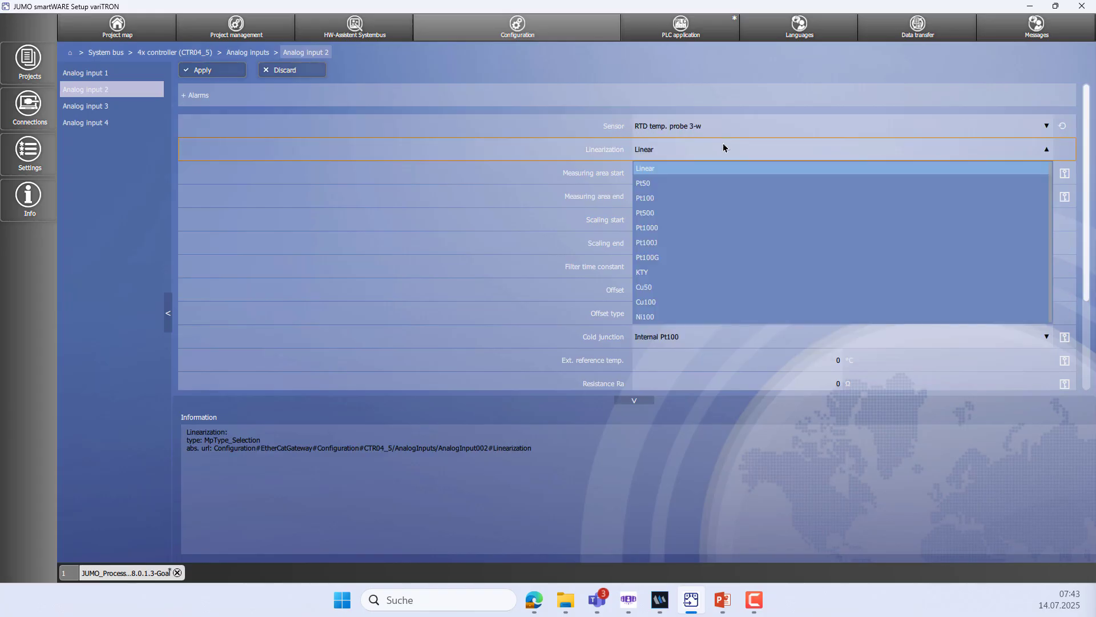
left_click(671, 198)
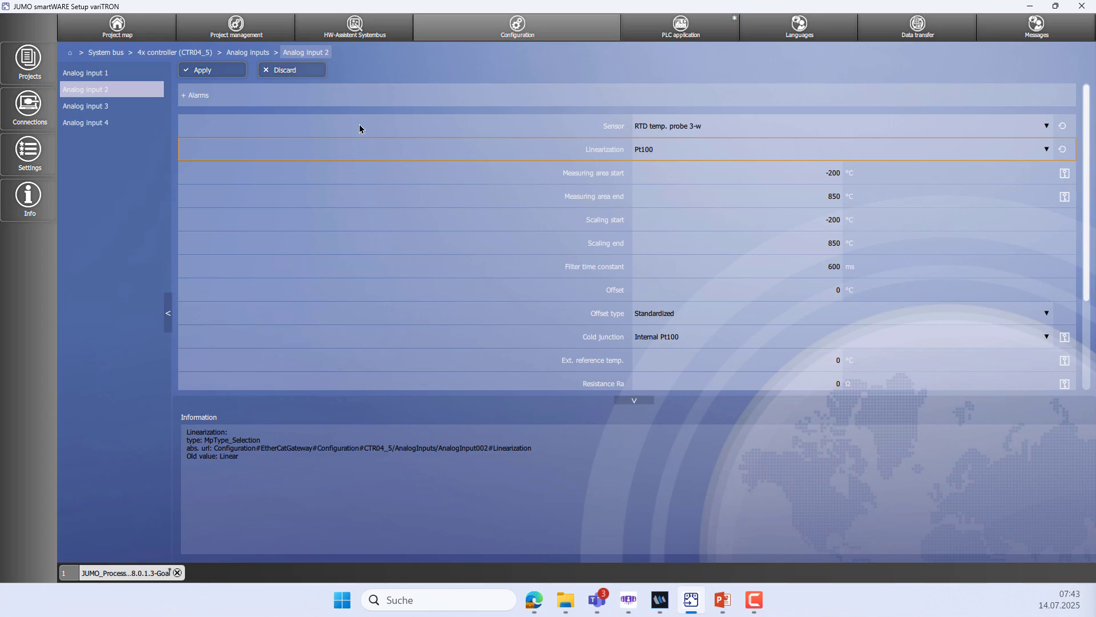
left_click(230, 70)
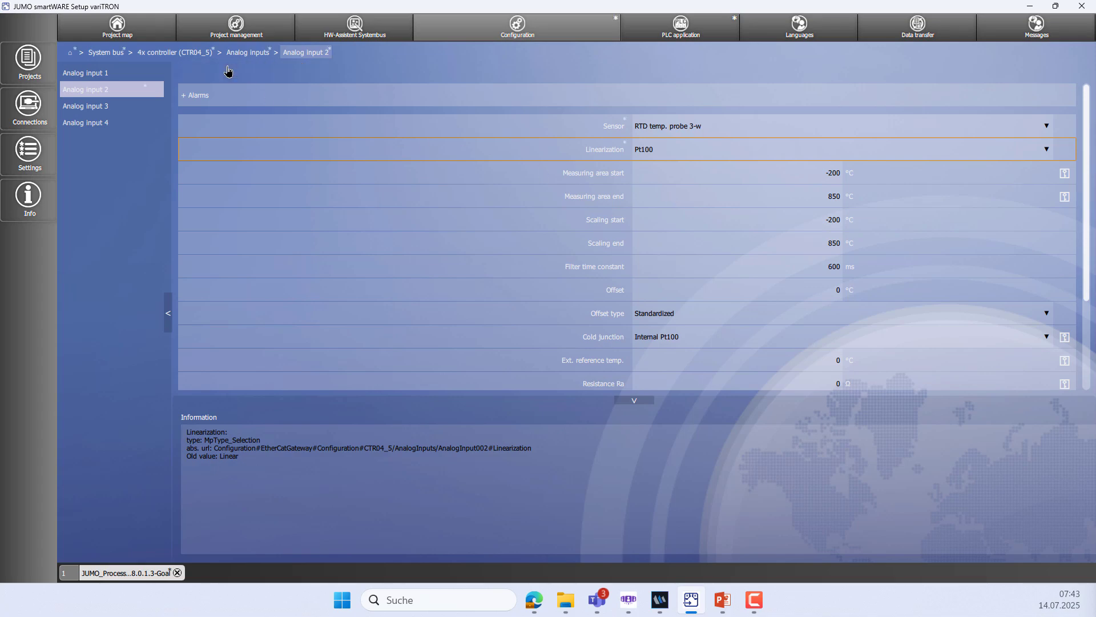
Step: Set the sensor of Analog input 3 to Current 4...20 mA and apply the change
left_click(106, 111)
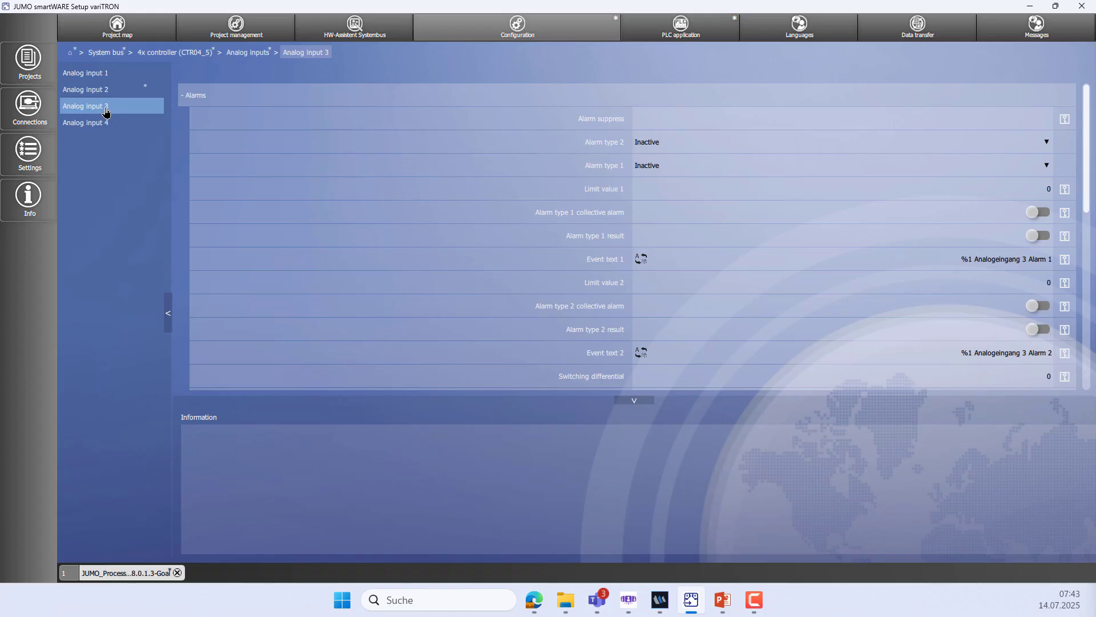
left_click(182, 96)
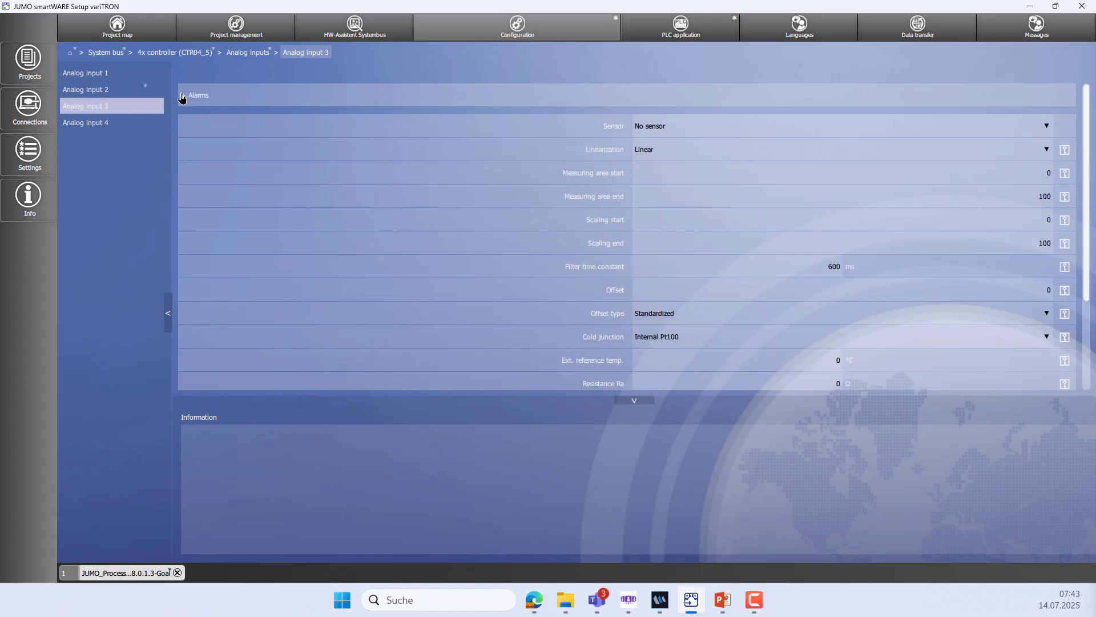
left_click(712, 125)
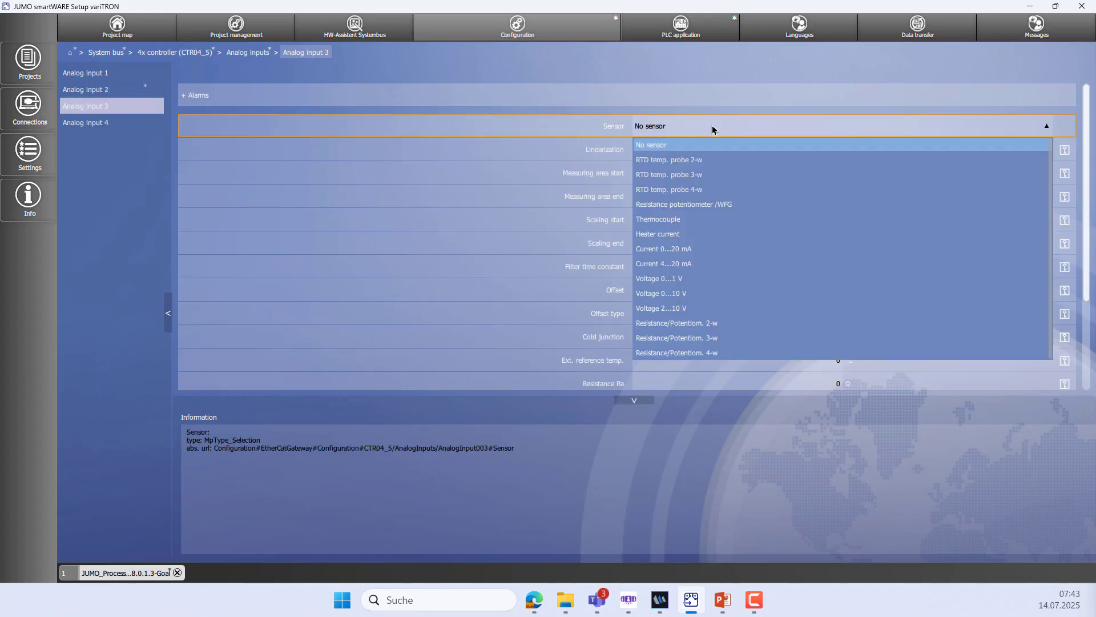
left_click(681, 265)
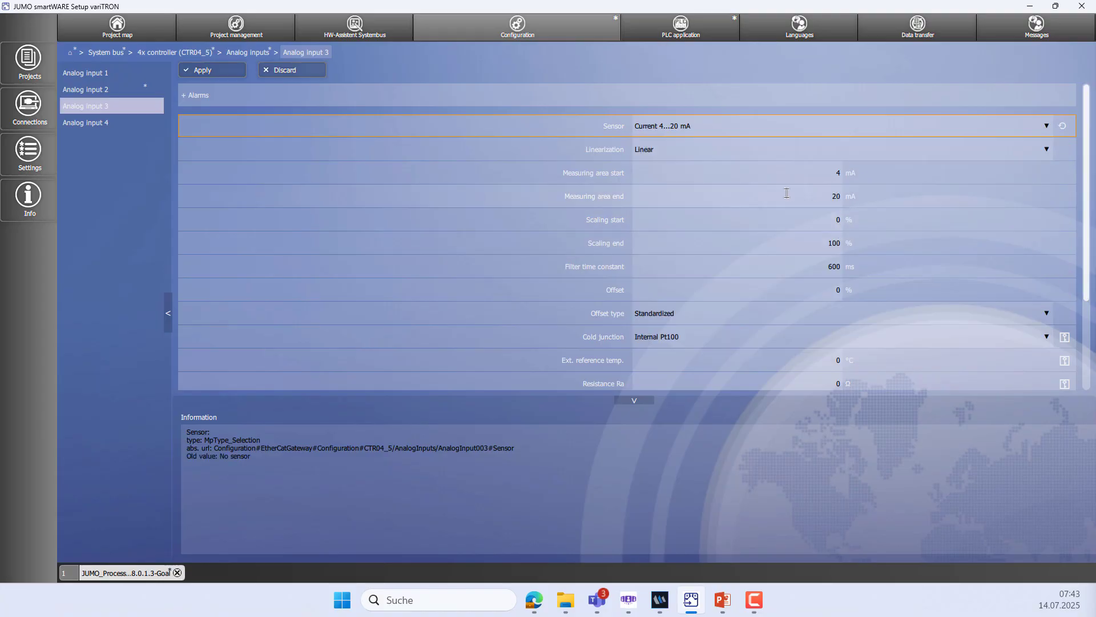
left_click(207, 71)
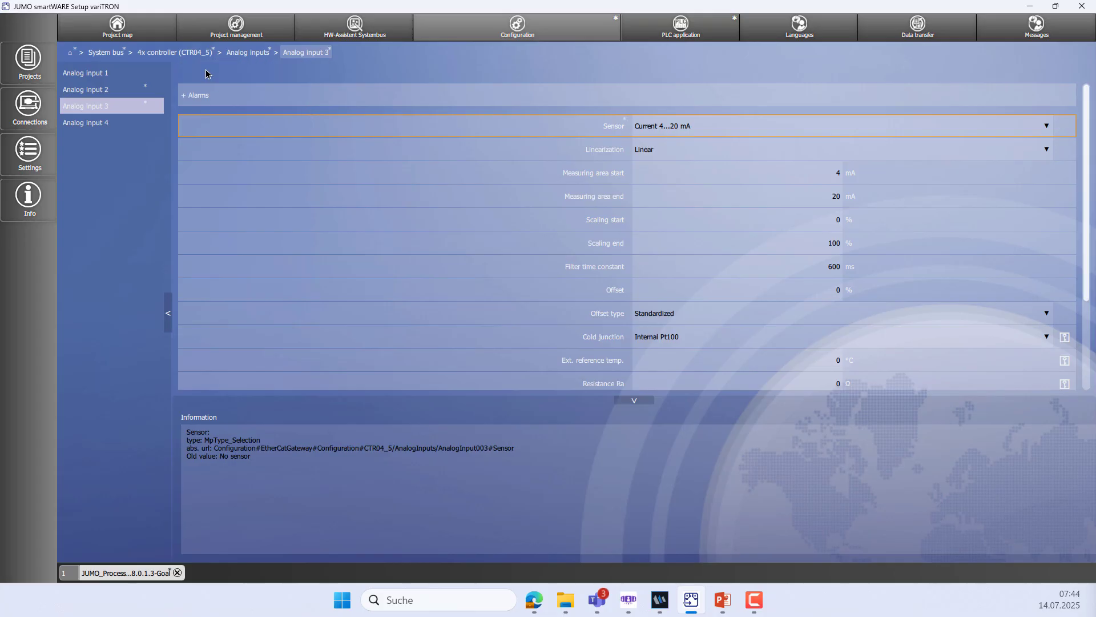
Step: Set the controller type of Controller 2 in the 4x controller (CTR04_5) to Continuous controller
left_click(194, 53)
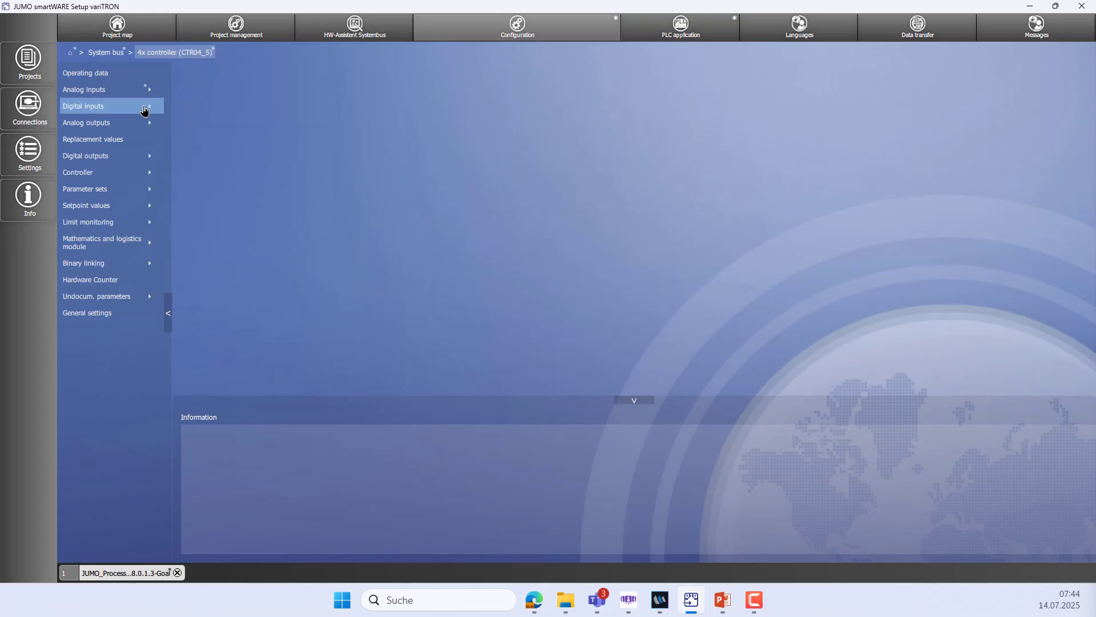
left_click(157, 173)
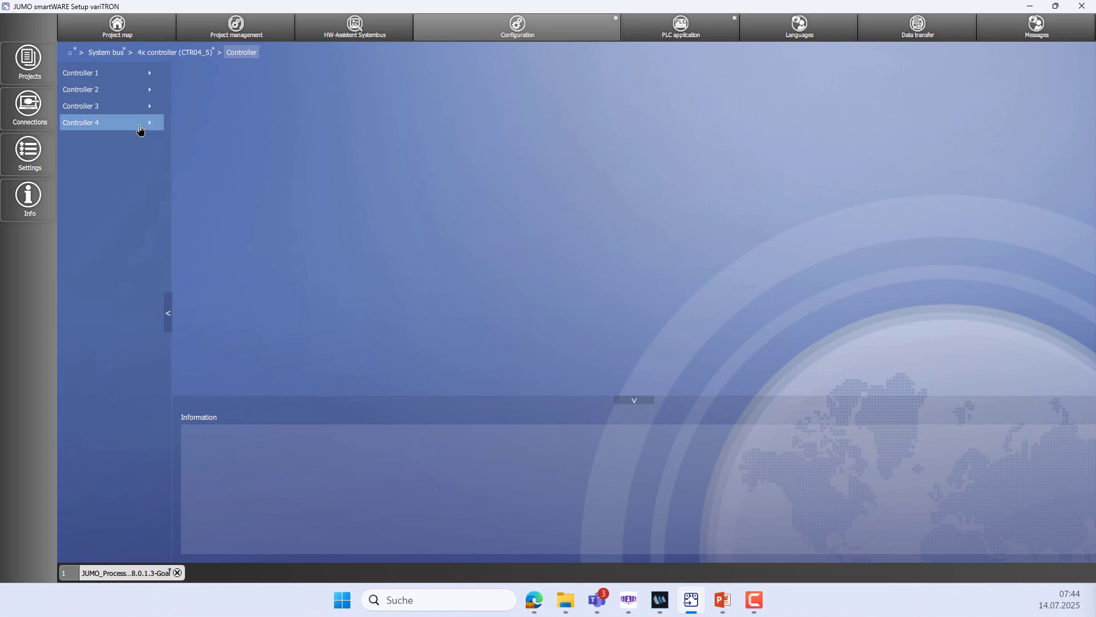
left_click(131, 94)
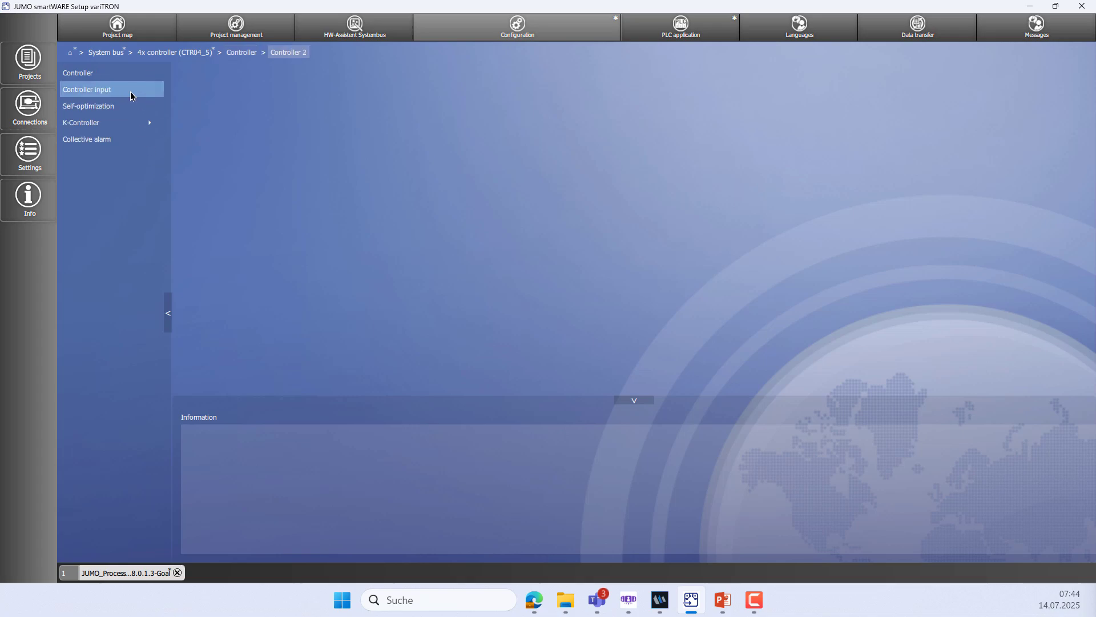
left_click(130, 73)
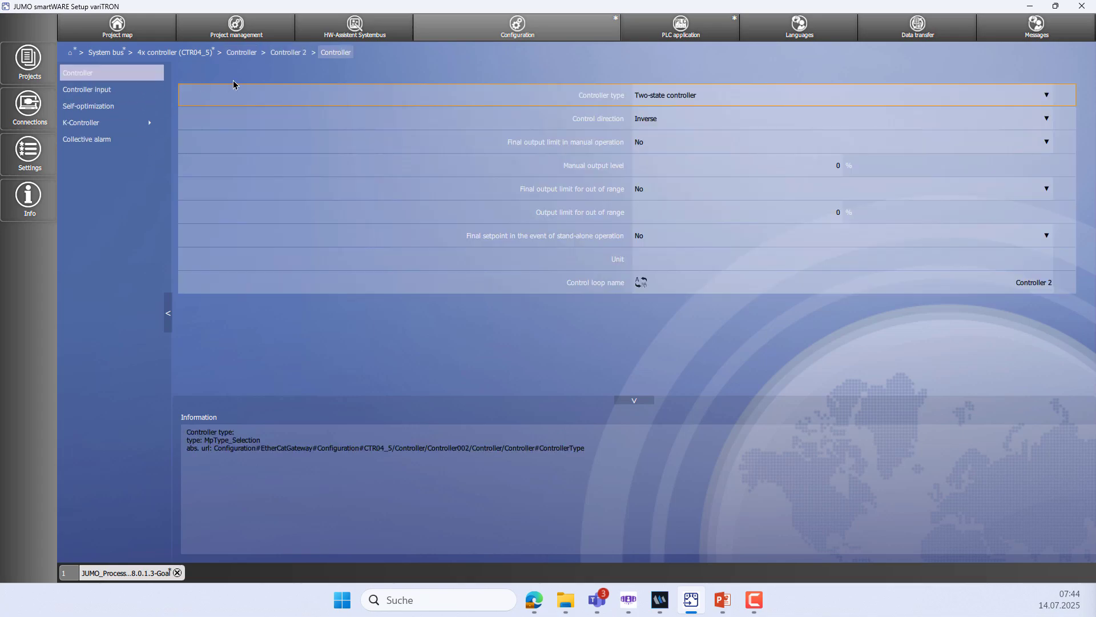
left_click(713, 103)
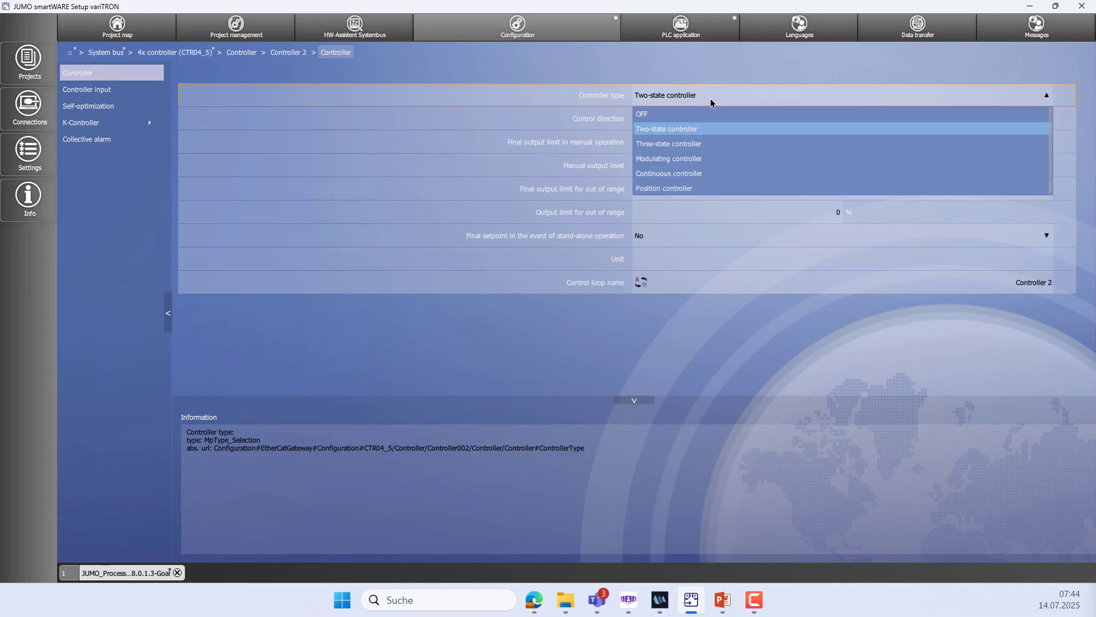
left_click(693, 177)
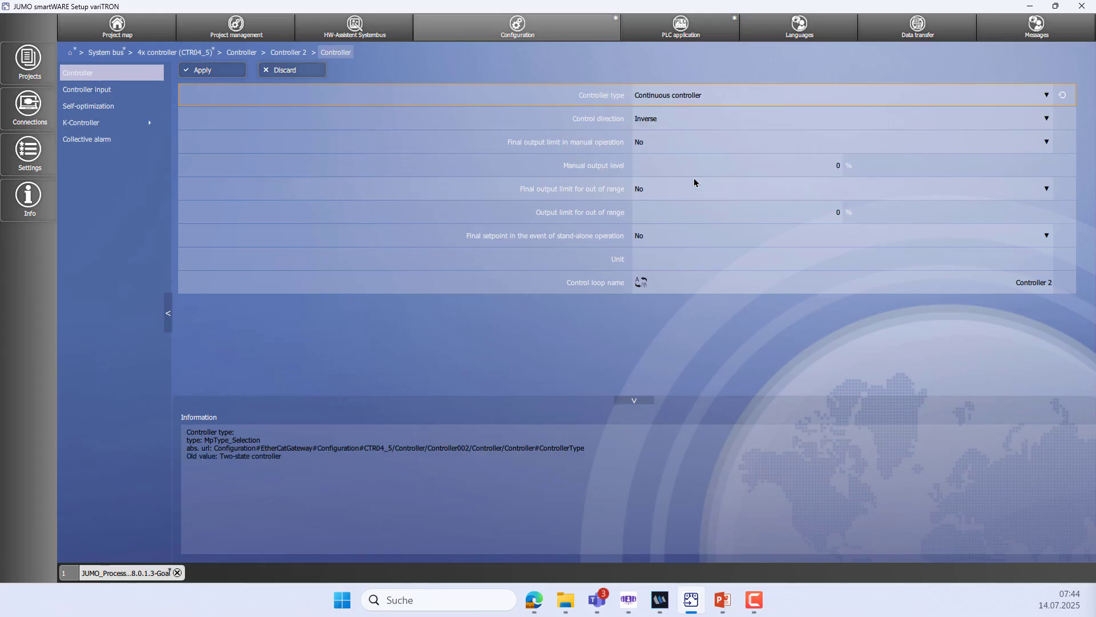
Step: Set Controller 2's American English control loop name to Temp.-Chamber and apply the controller changes
left_click(1034, 287)
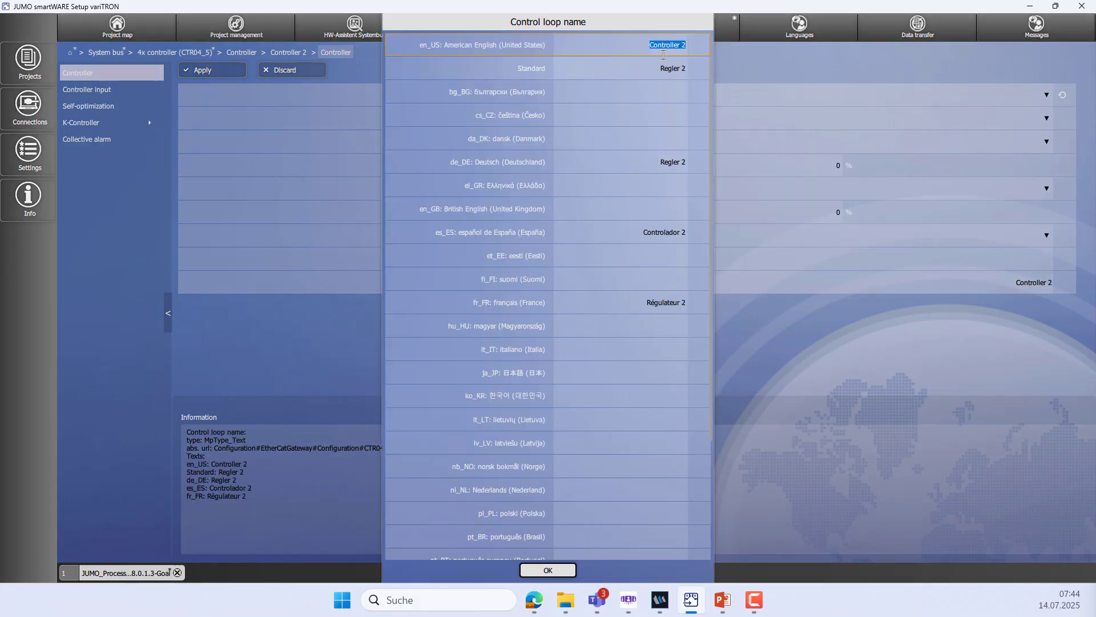
left_click(648, 44)
left_click_drag(648, 44, 712, 53)
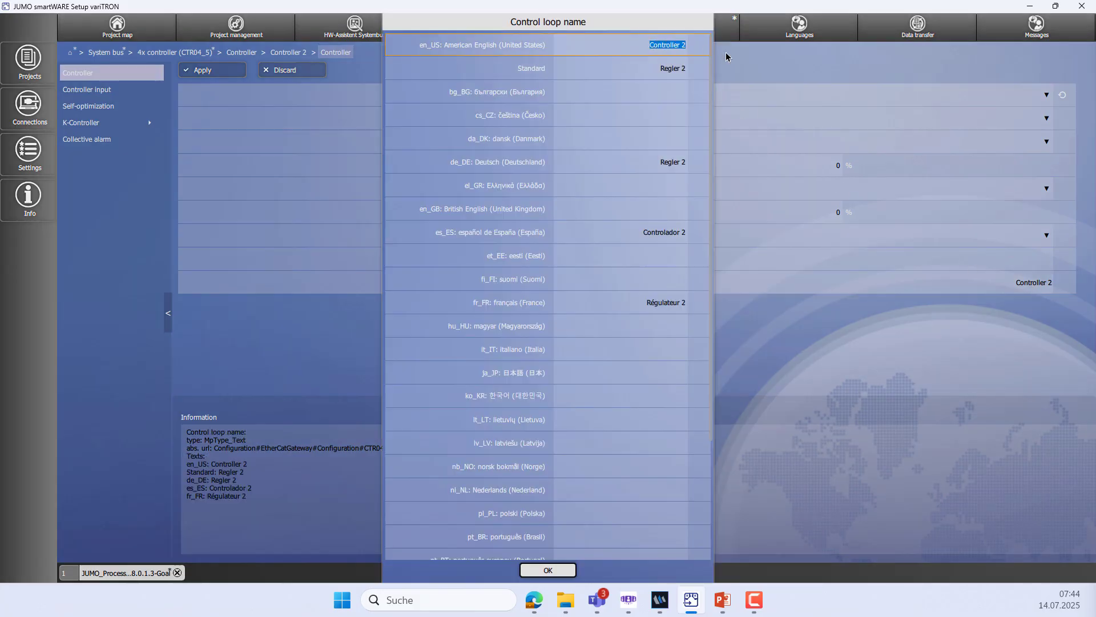
type("Temp.-Chamber")
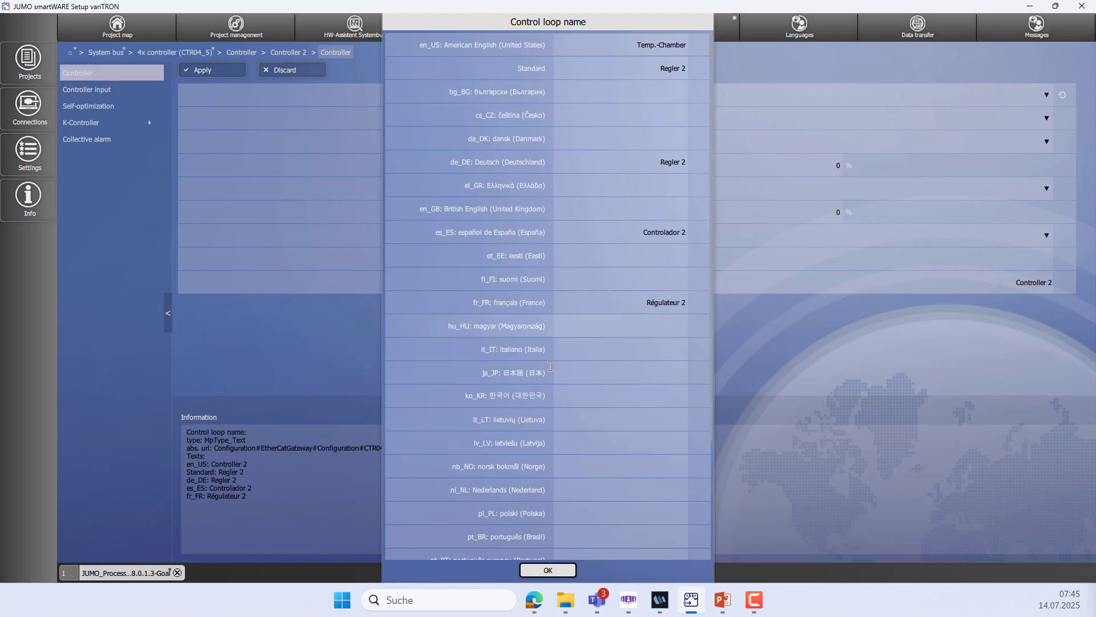
left_click(545, 570)
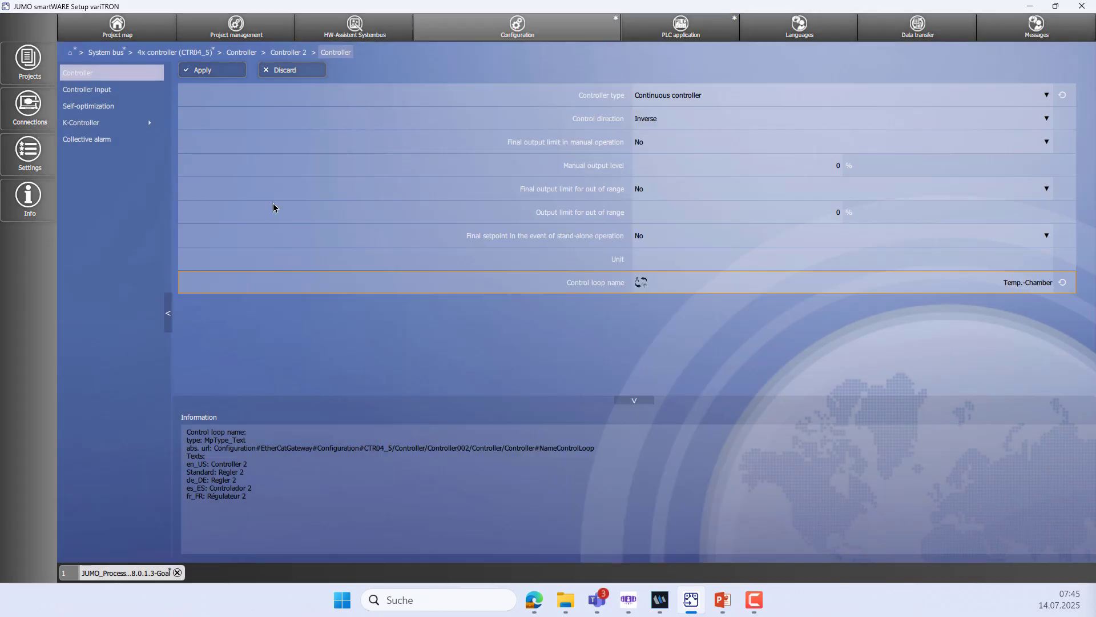
left_click(205, 71)
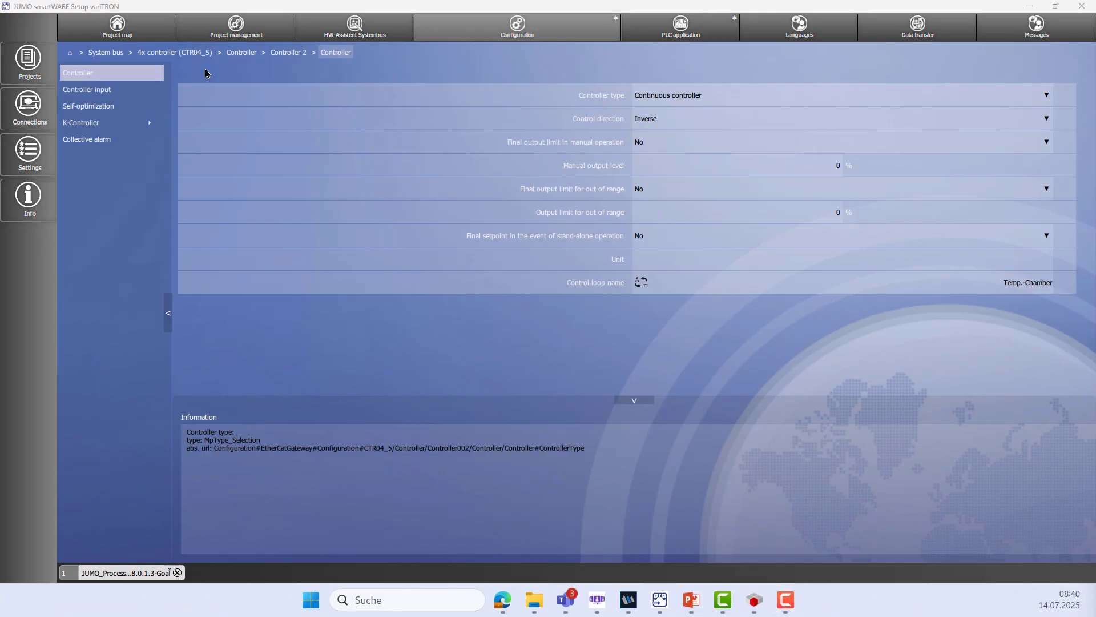
Step: Set Controller 2's input to setpoint standardization Yes and the maximum setpoint limit to 200
left_click(128, 92)
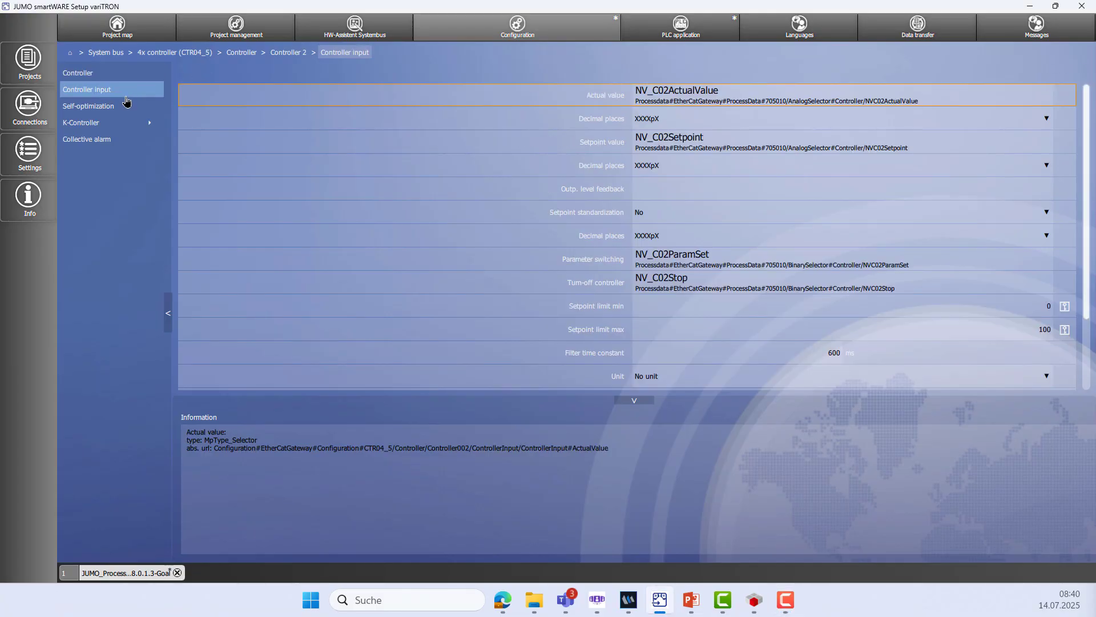
left_click(827, 223)
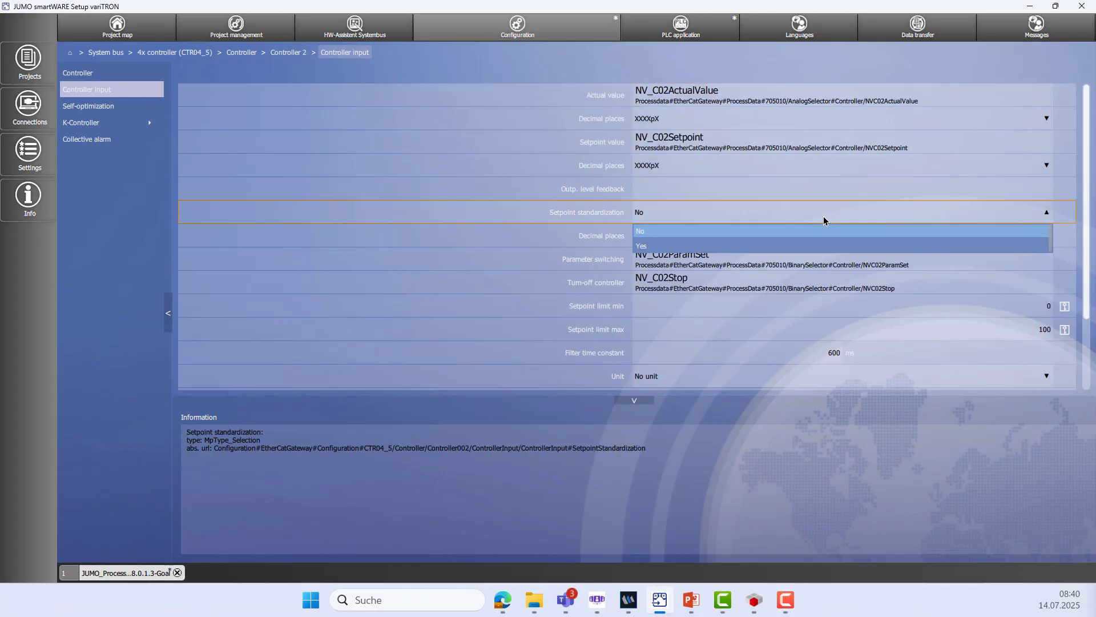
left_click(769, 251)
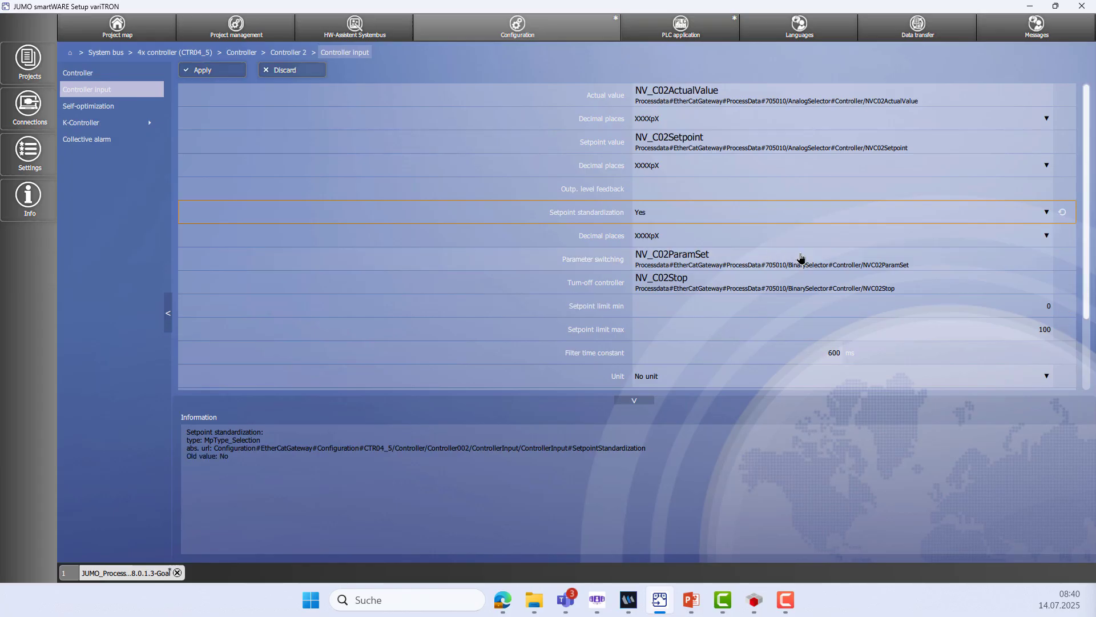
left_click(1043, 330)
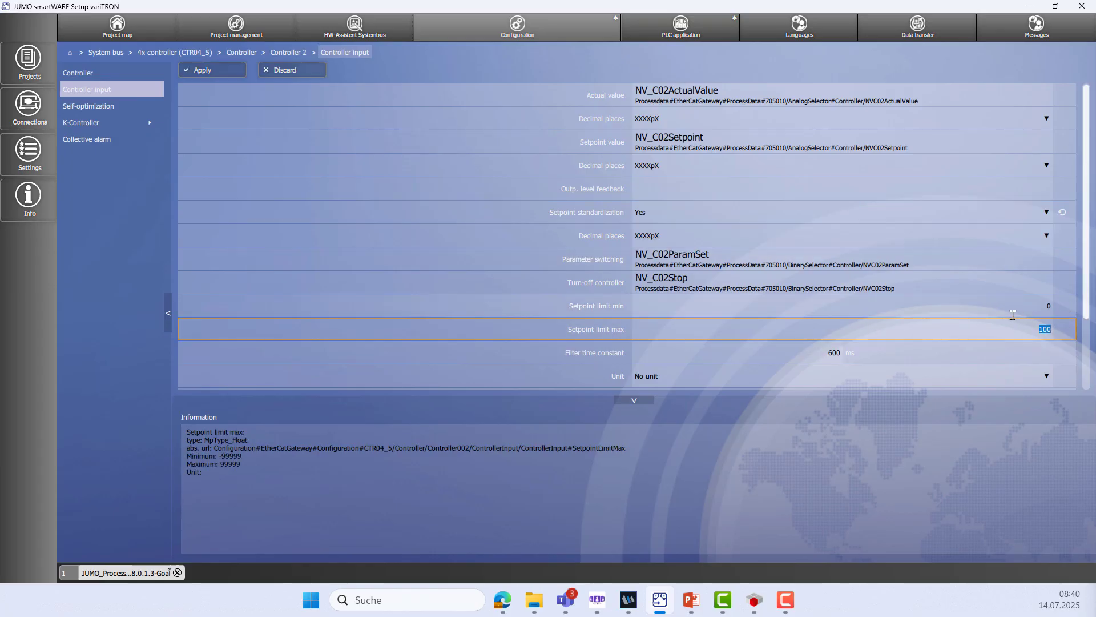
type("3")
key("BackSpace")
type("20")
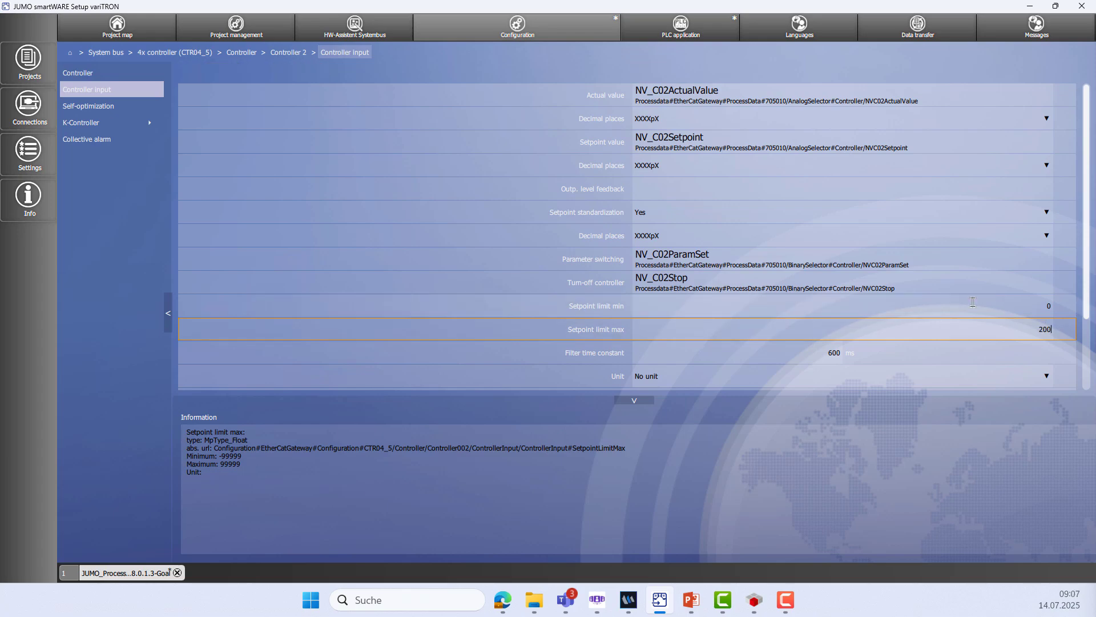
Step: Set the setpoint standardization of Controller 2's input back to No and apply the change
left_click(794, 213)
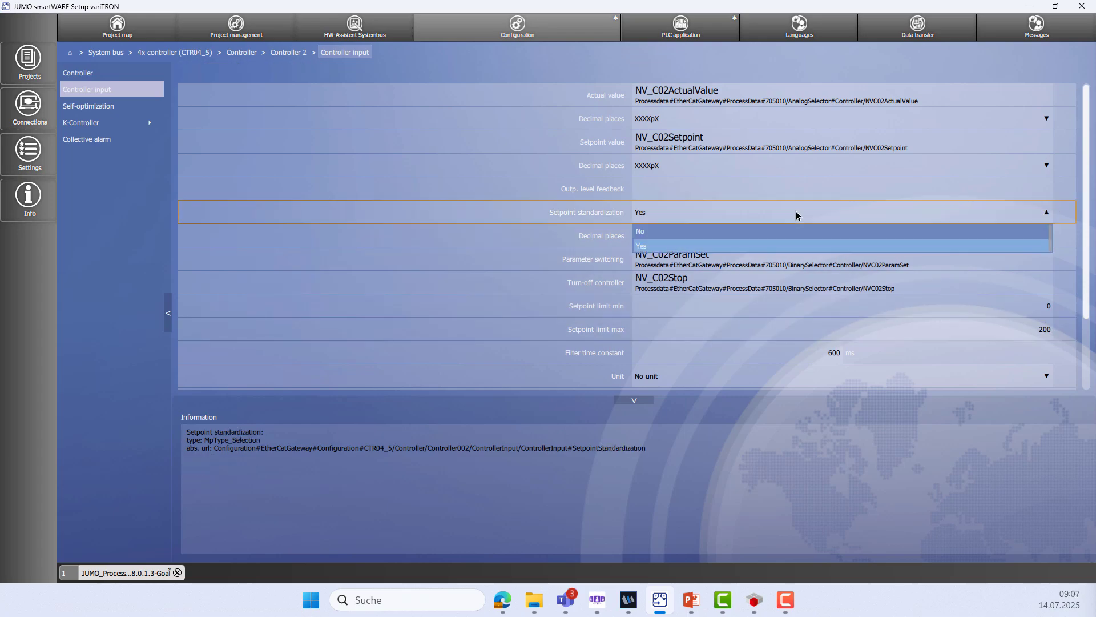
left_click(786, 233)
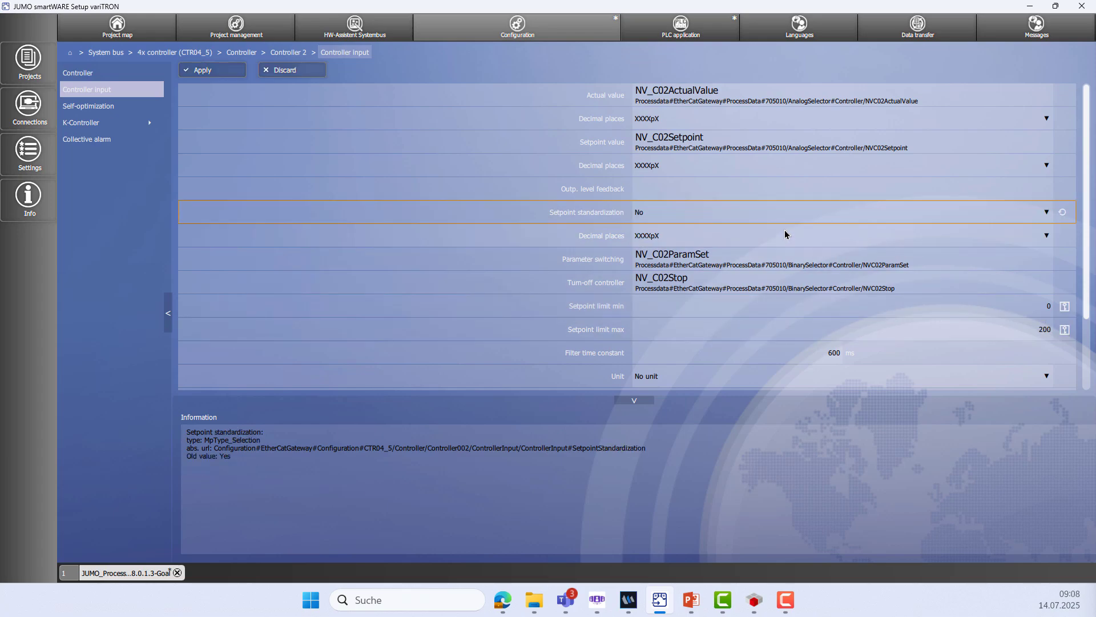
left_click(206, 73)
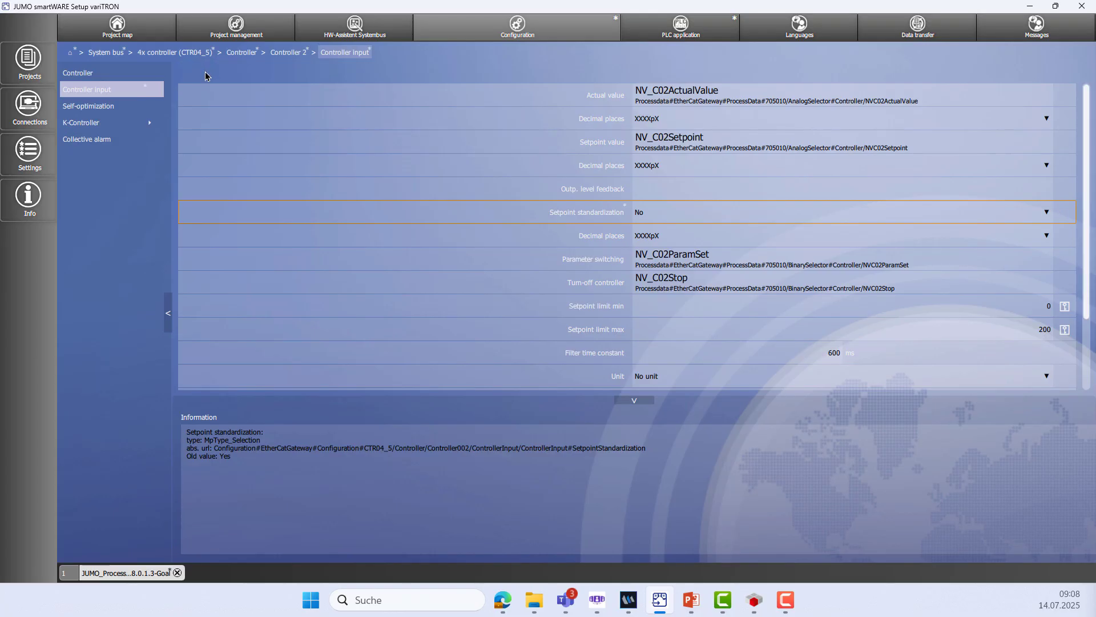
Step: Set SO output 1 in Controller 2's self-optimization to Continuous and apply the change
left_click(90, 108)
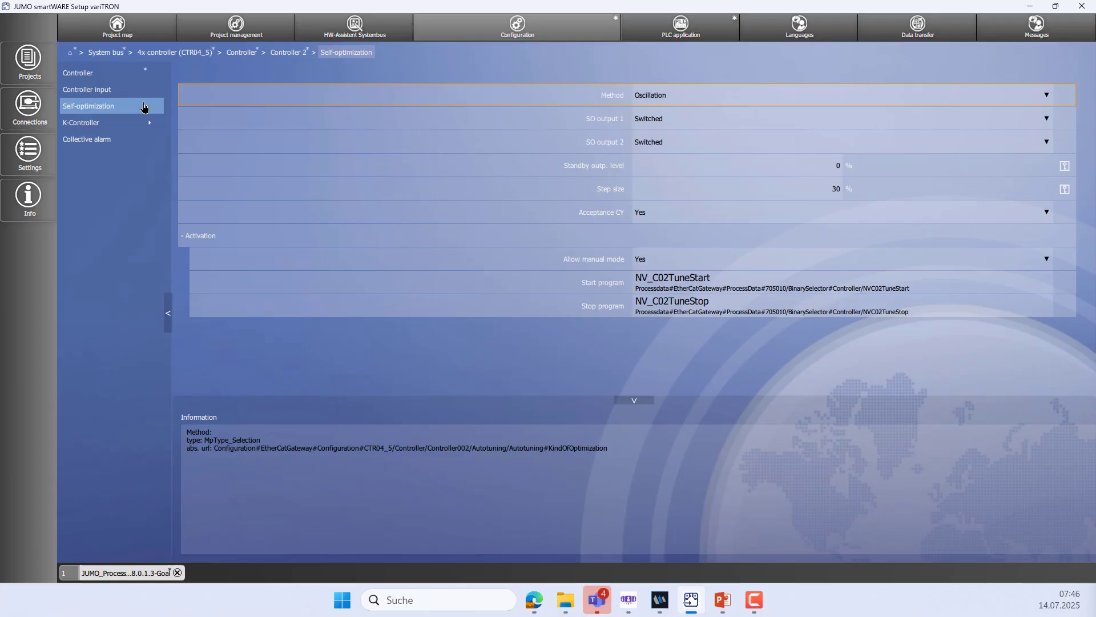
left_click(981, 118)
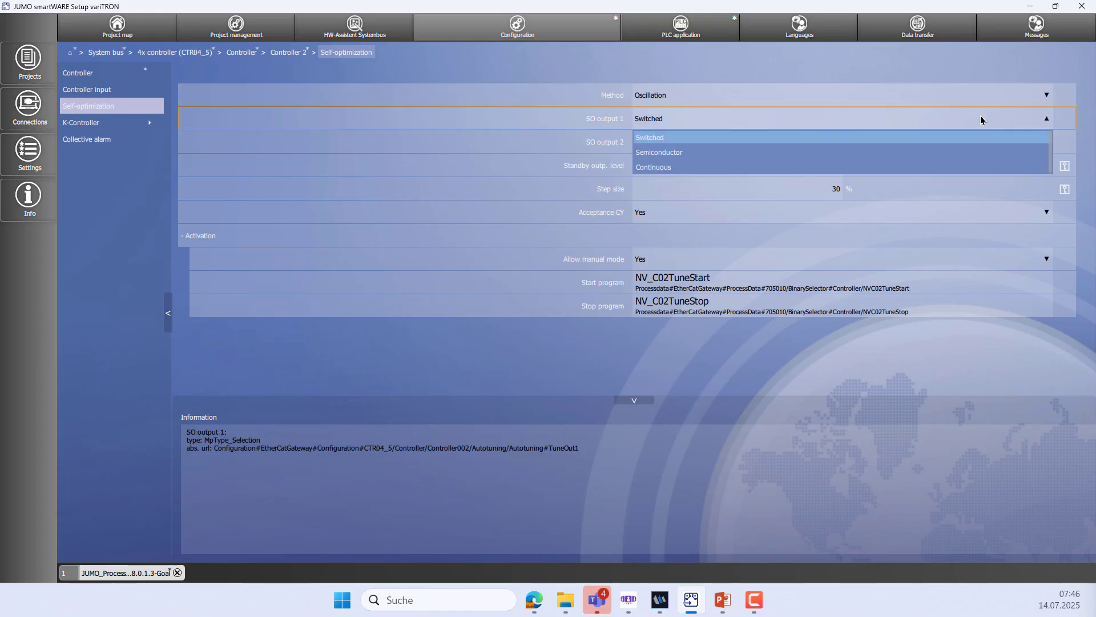
left_click(827, 168)
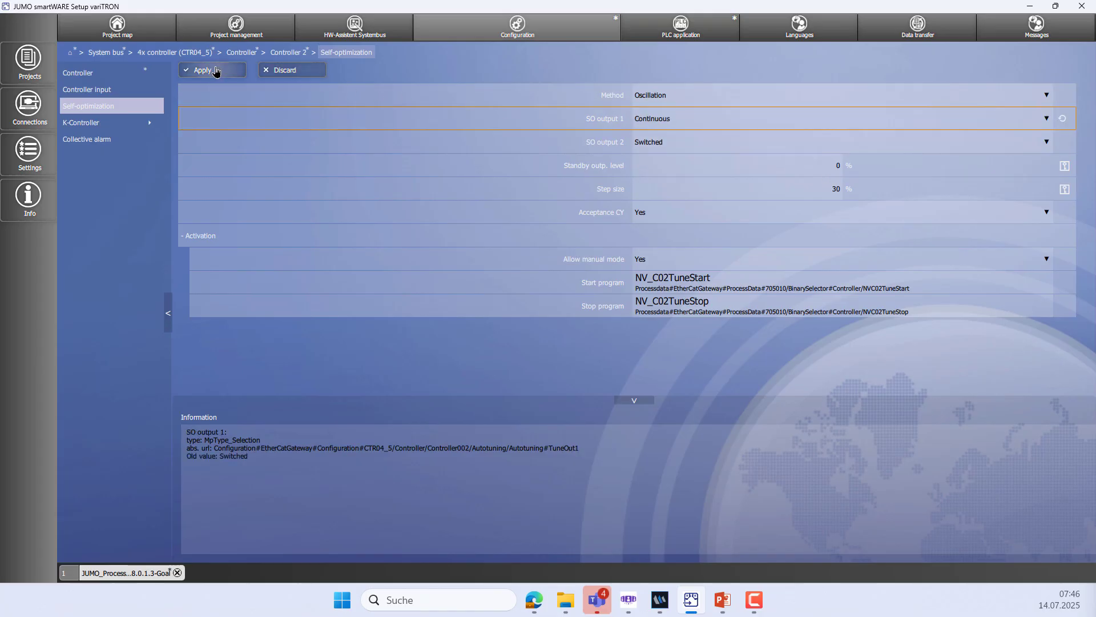
left_click(214, 71)
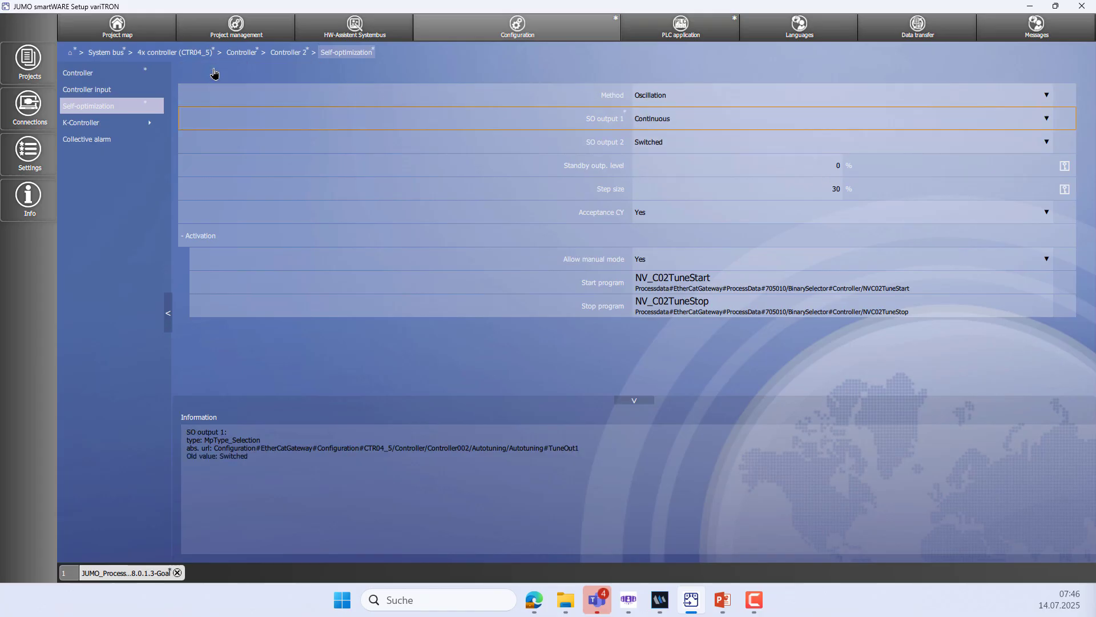
Step: Set Controller 3's controller type to Continuous controller
left_click(243, 55)
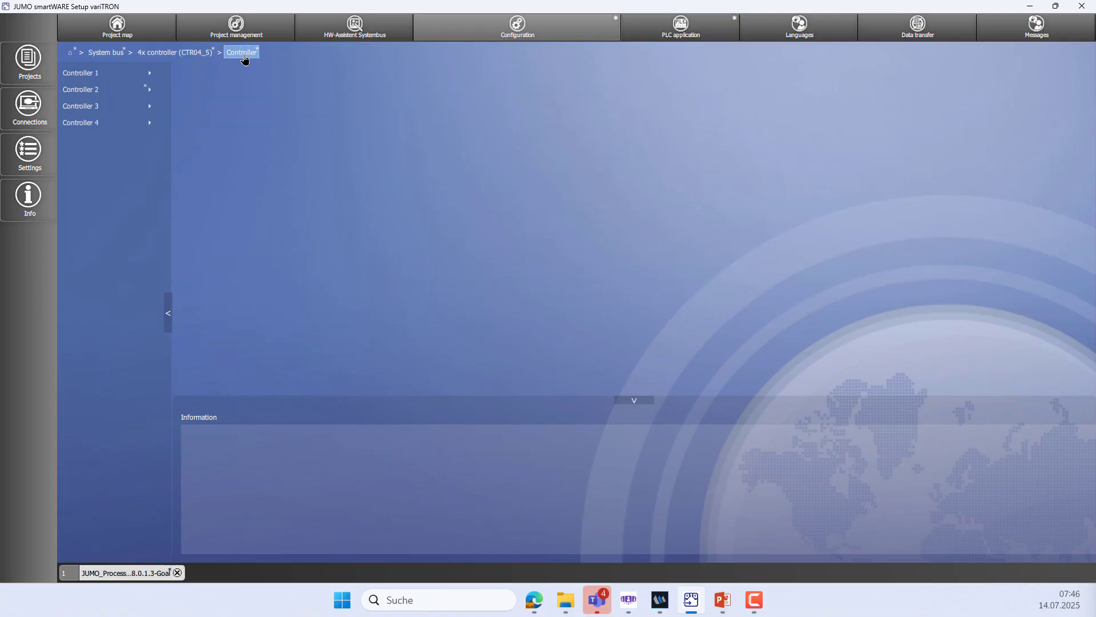
left_click(126, 109)
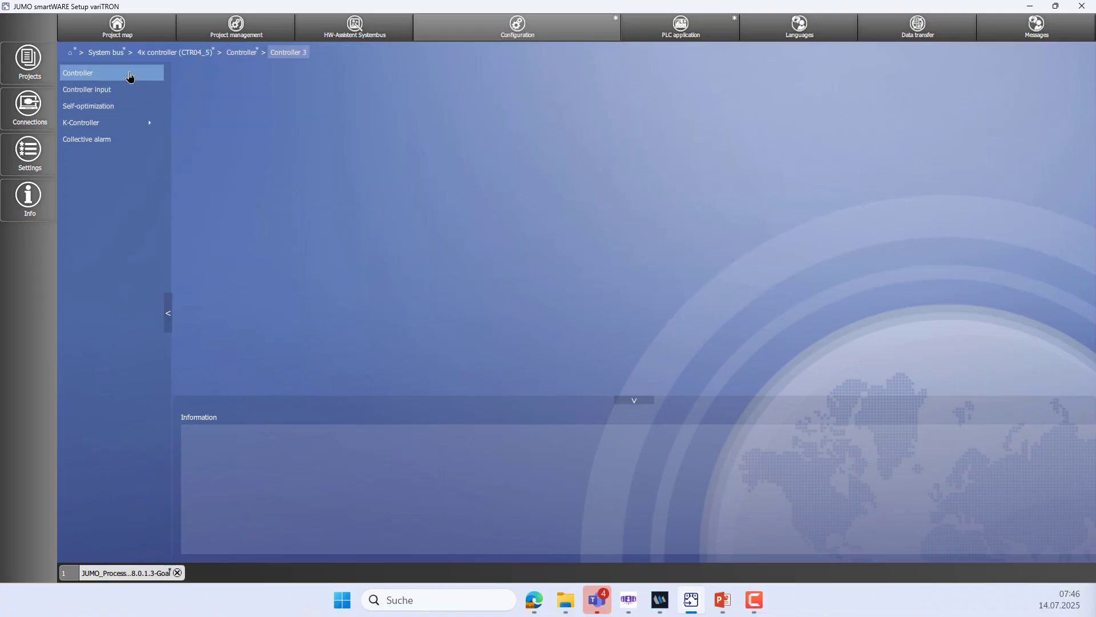
left_click(129, 75)
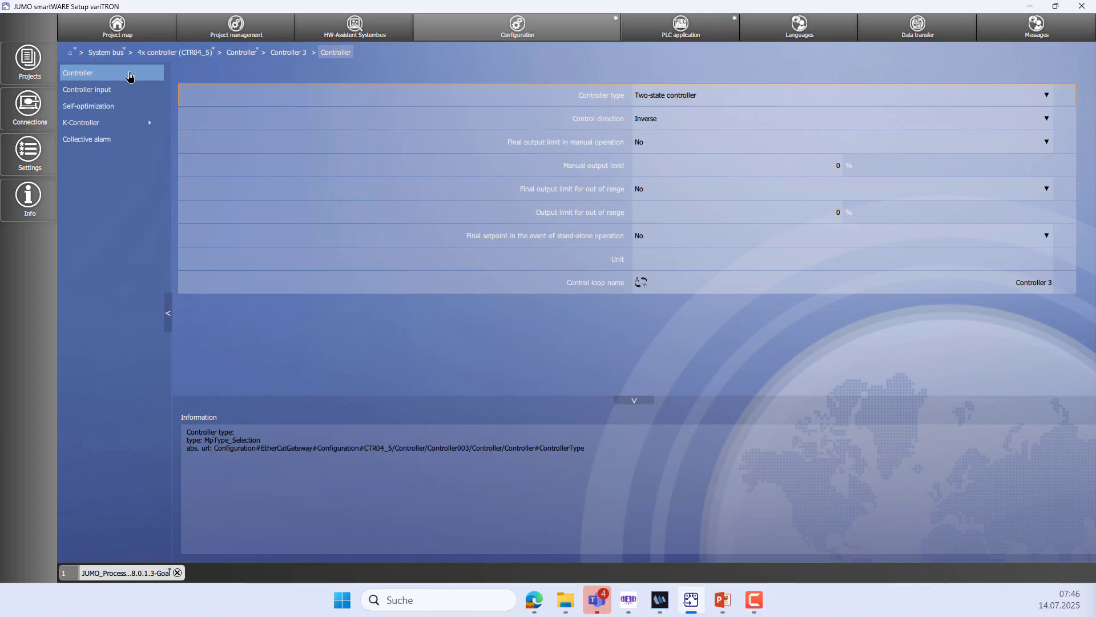
left_click(671, 101)
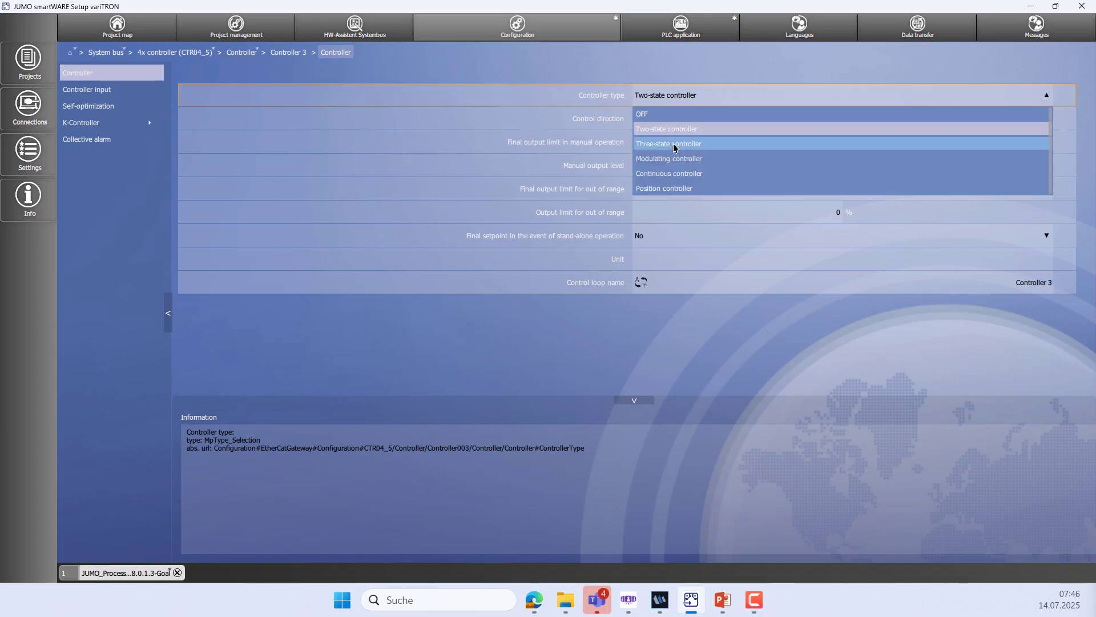
left_click(667, 179)
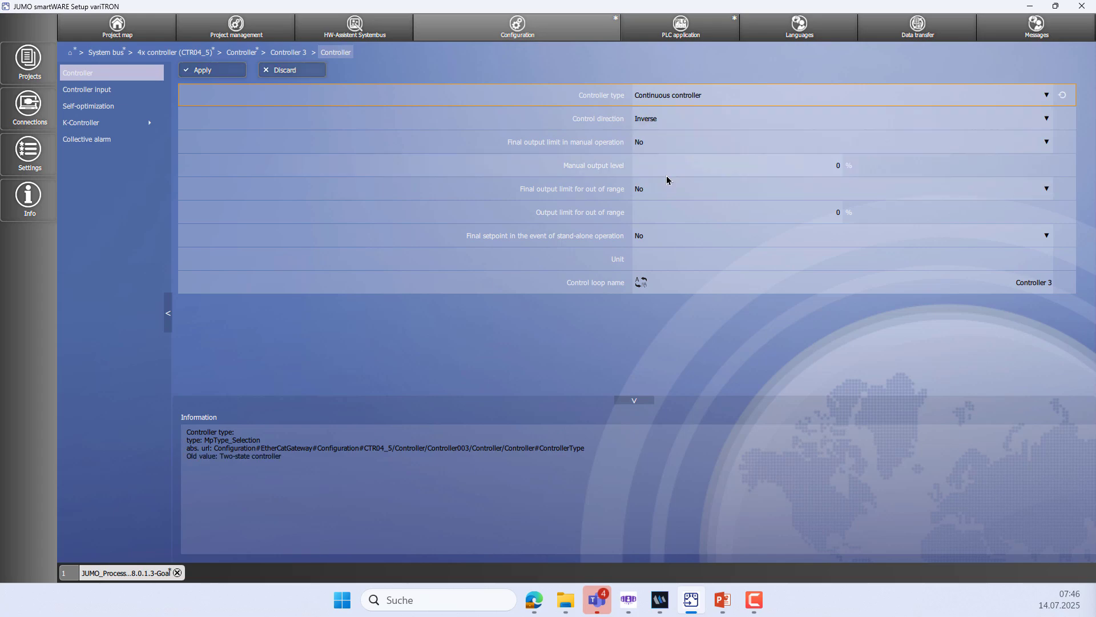
Step: Set Controller 3's American English control loop name to Hum.-Chamber and apply the controller changes
left_click(1020, 286)
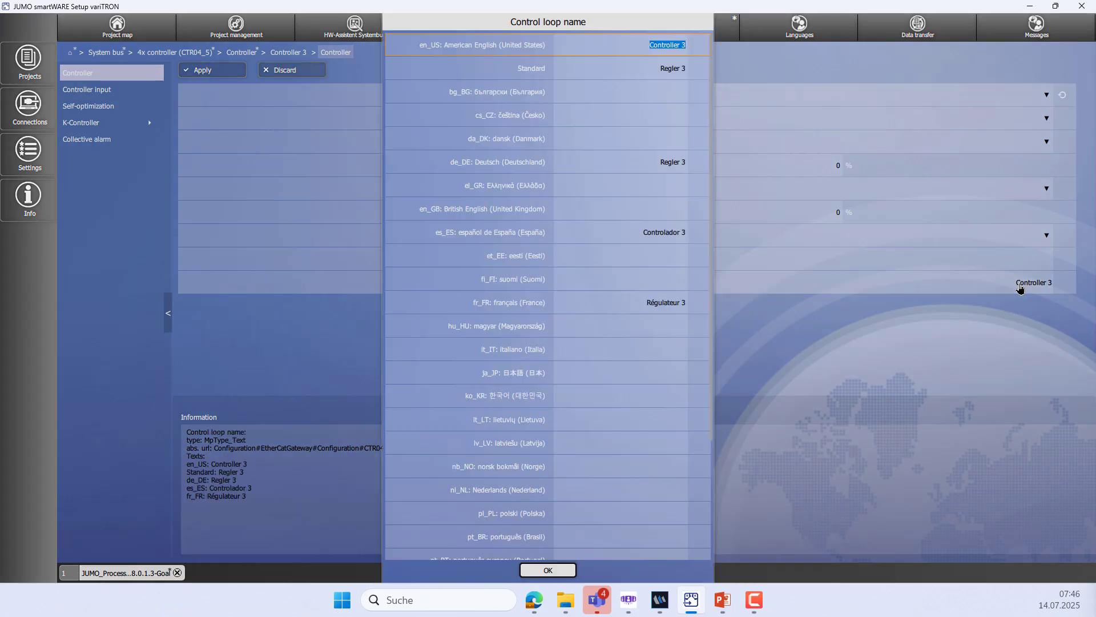
left_click_drag(639, 45, 721, 56)
type("Hum.-Chamber")
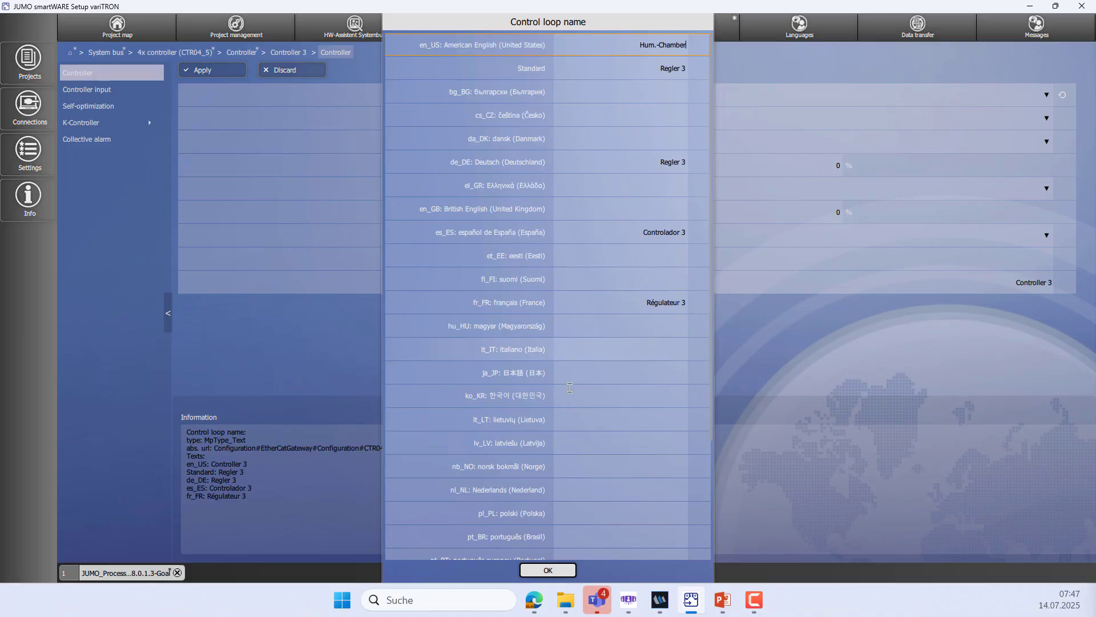
left_click(551, 572)
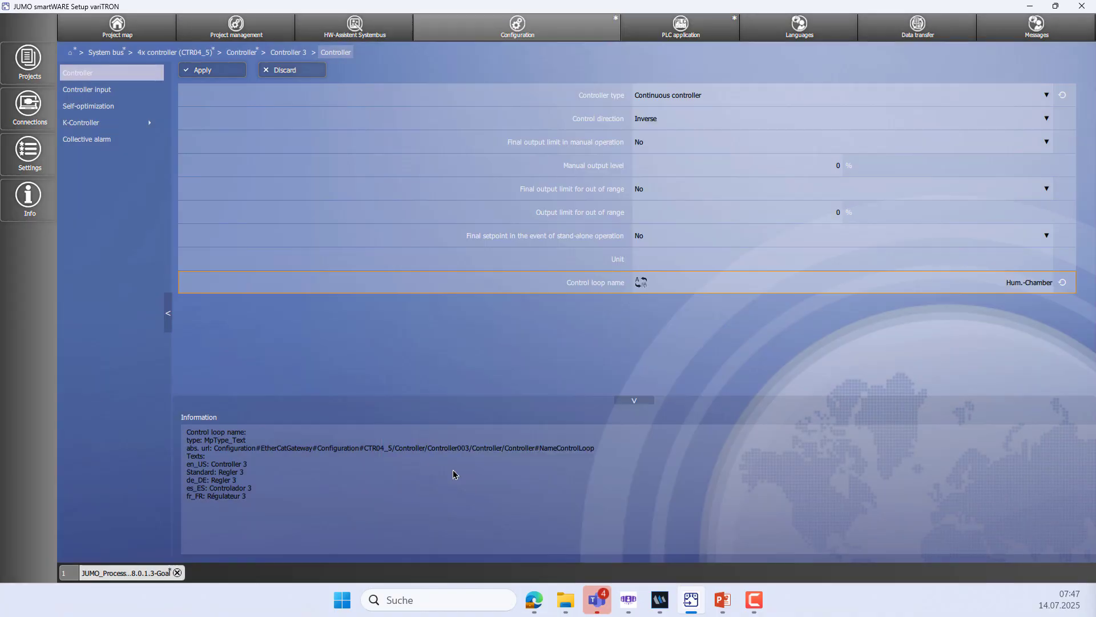
left_click(193, 71)
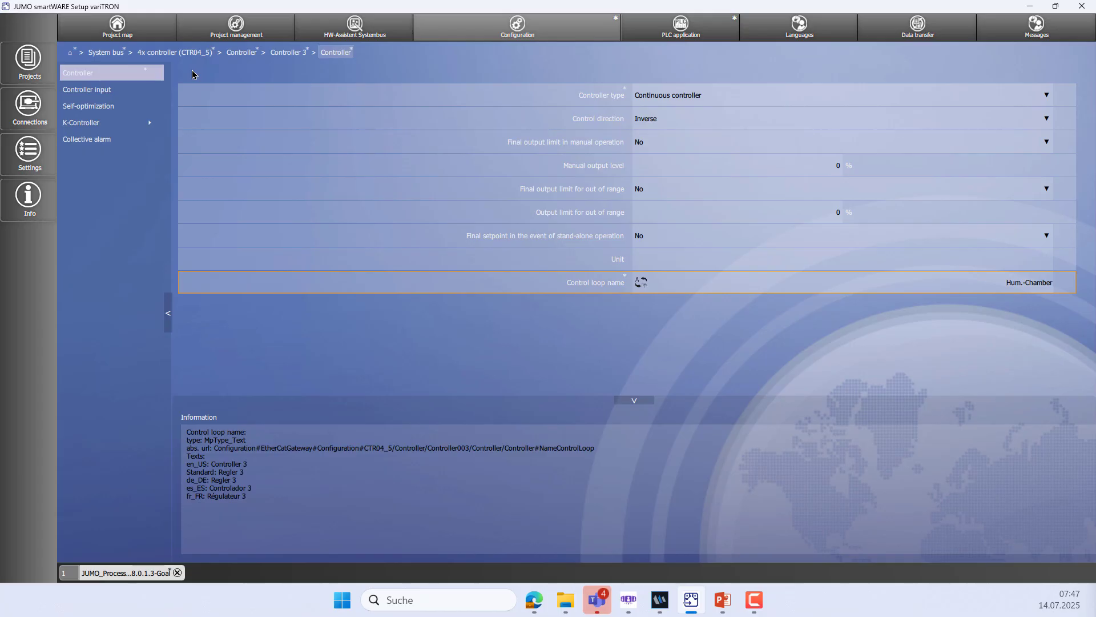
Step: Set SO output 1 in Controller 3's self-optimization to Continuous and apply the change
left_click(114, 108)
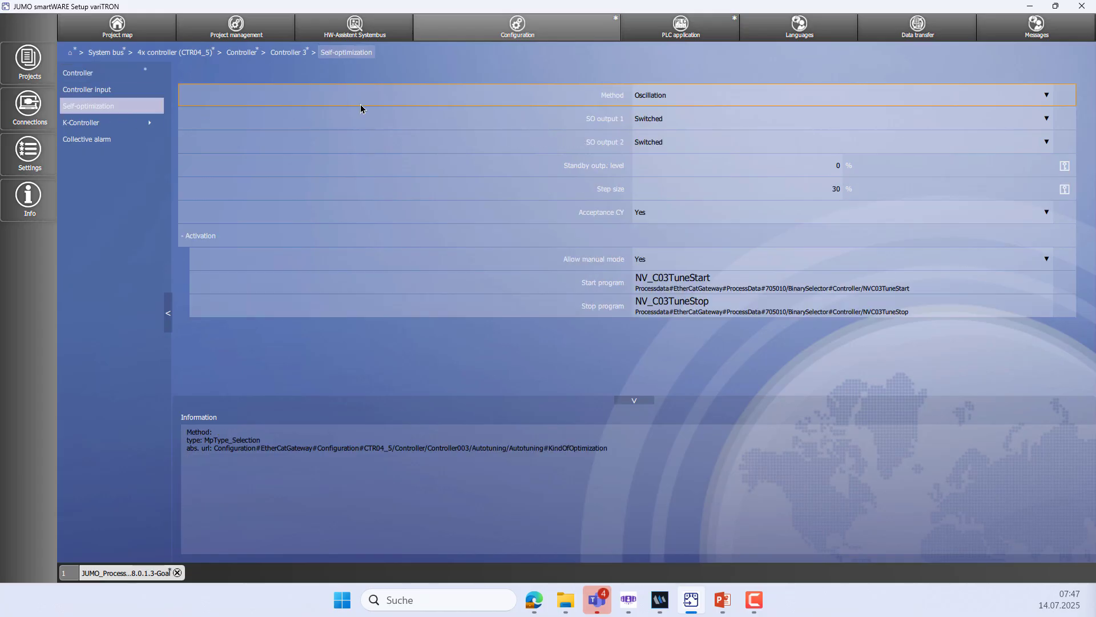
left_click(684, 122)
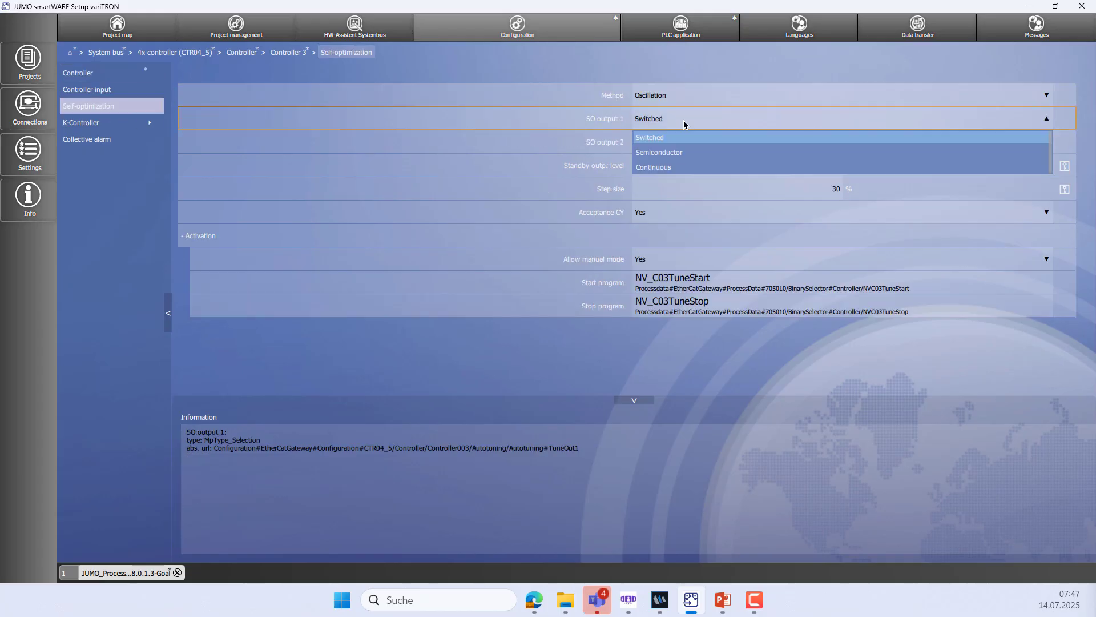
left_click(673, 167)
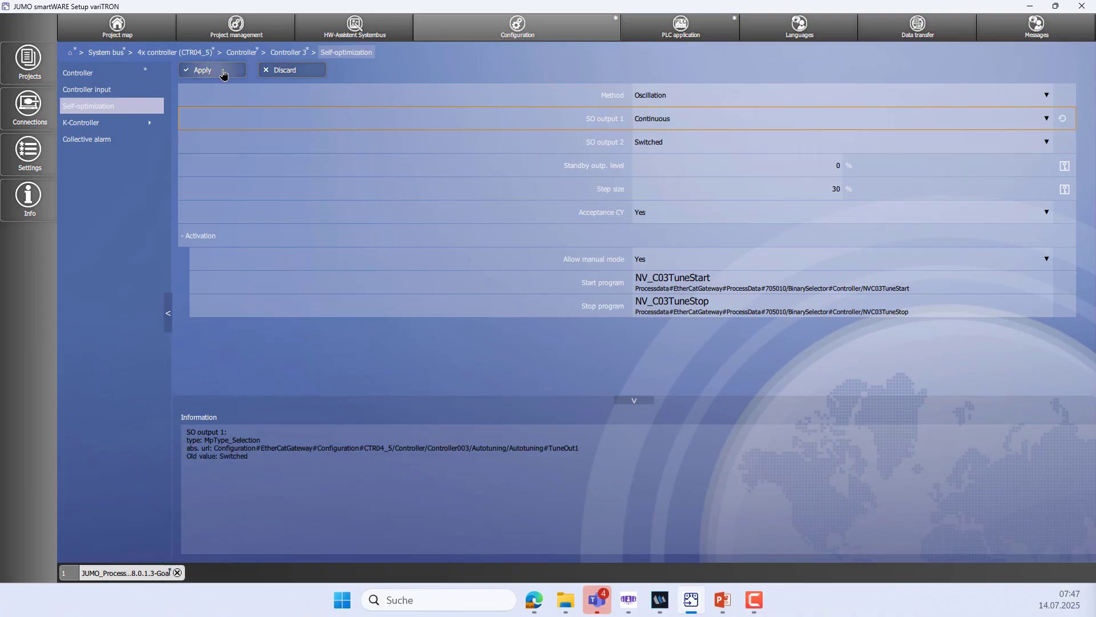
left_click(222, 72)
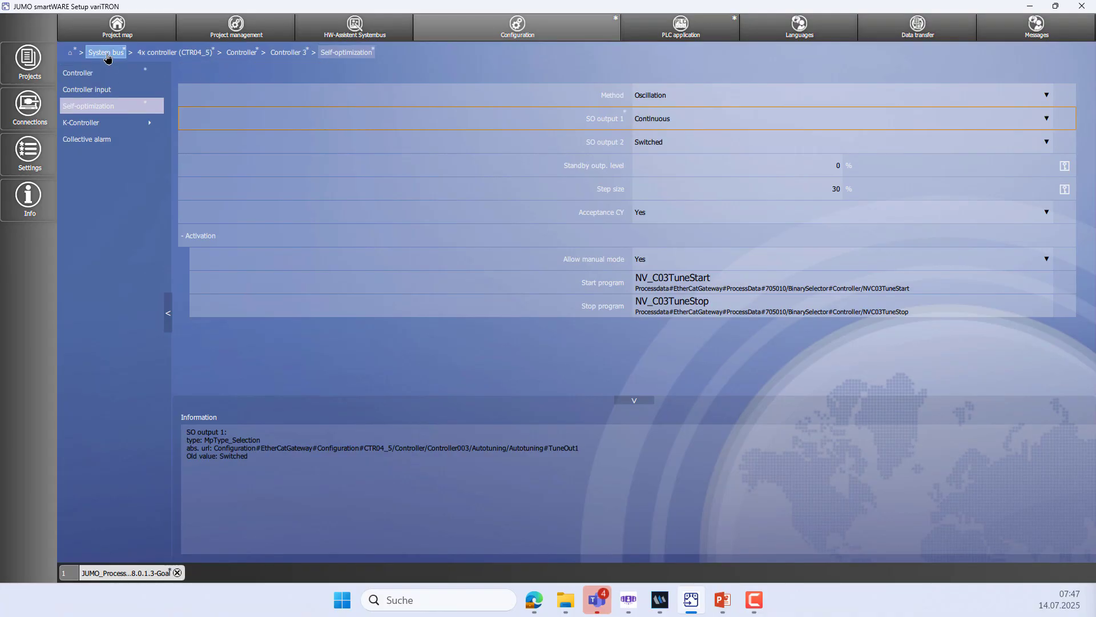
Step: Set the signal type of Analog output 1 on the 4x analog output module (AOU04_8) to 4...20 mA and apply it
left_click(107, 53)
left_click(113, 142)
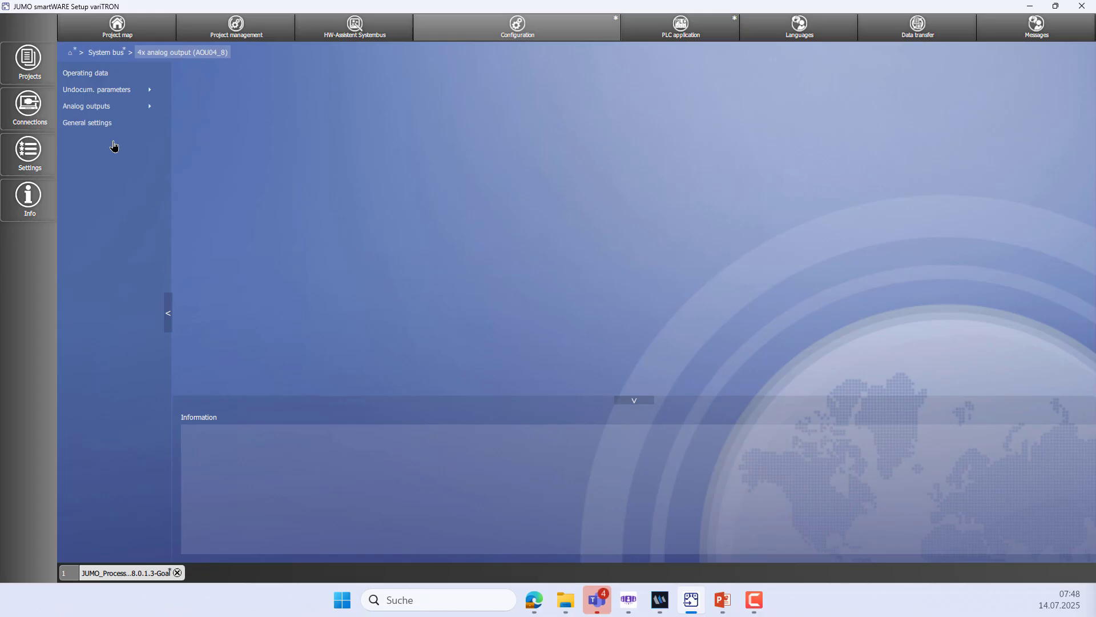
left_click(116, 108)
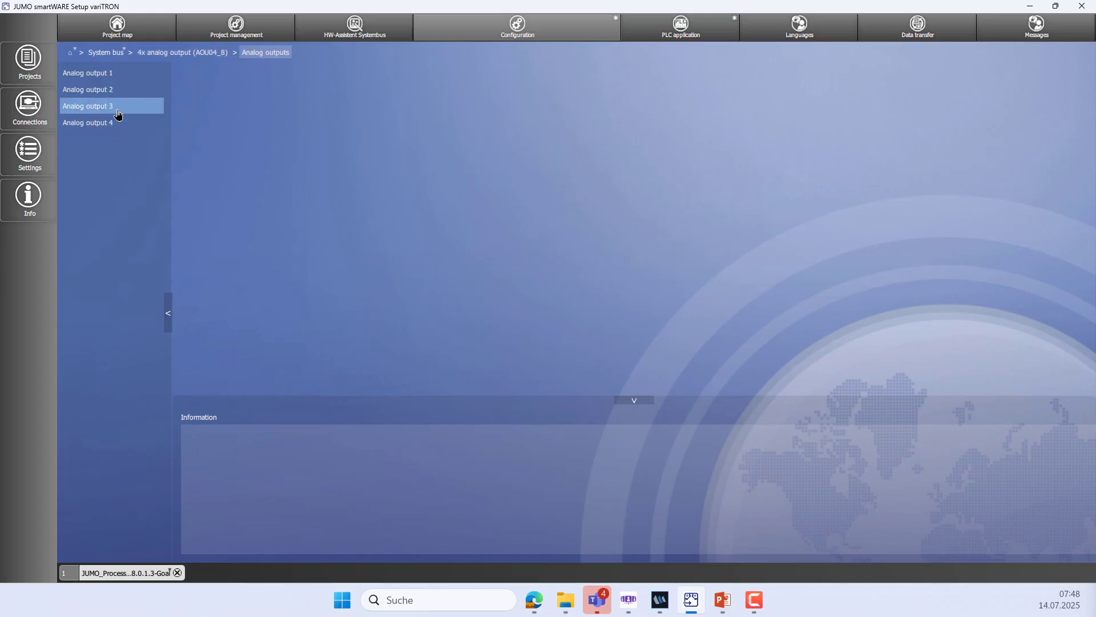
left_click(121, 78)
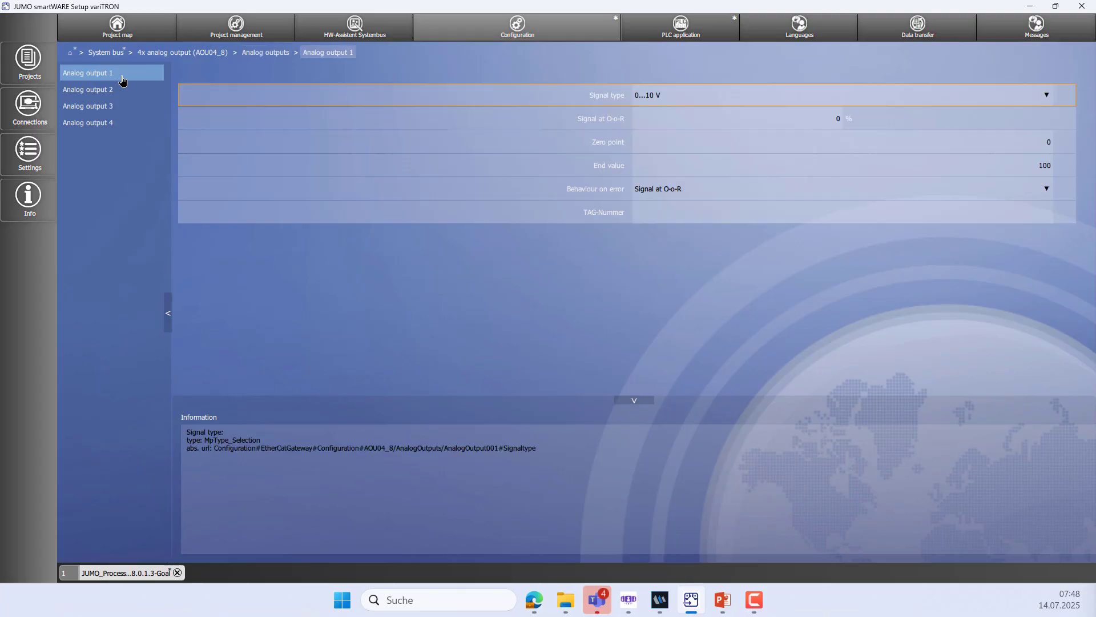
left_click(661, 102)
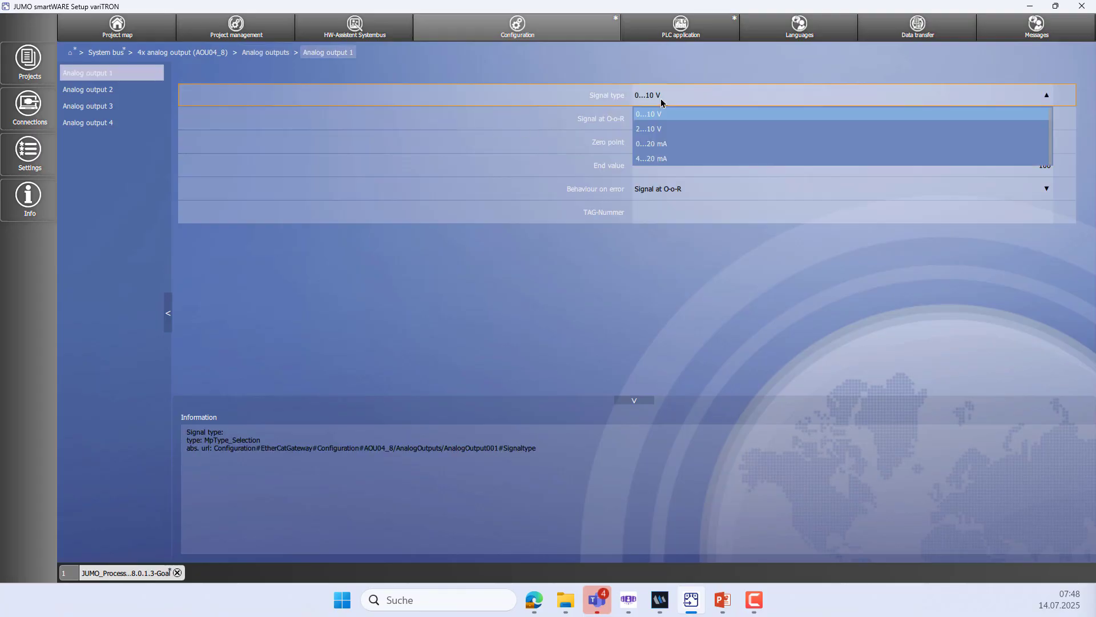
left_click(661, 158)
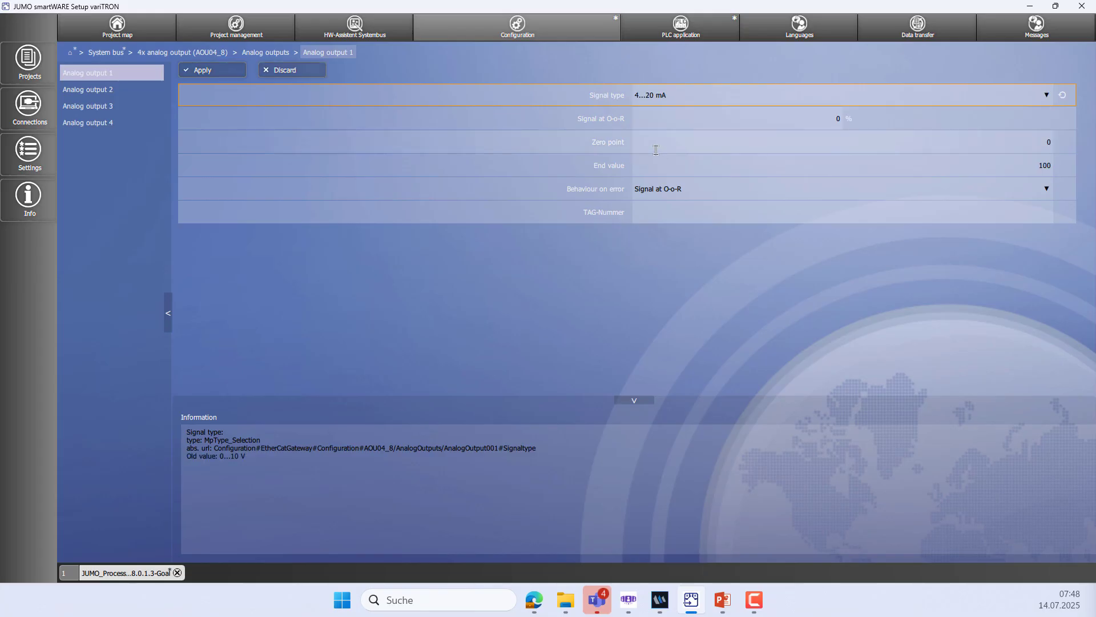
left_click(206, 71)
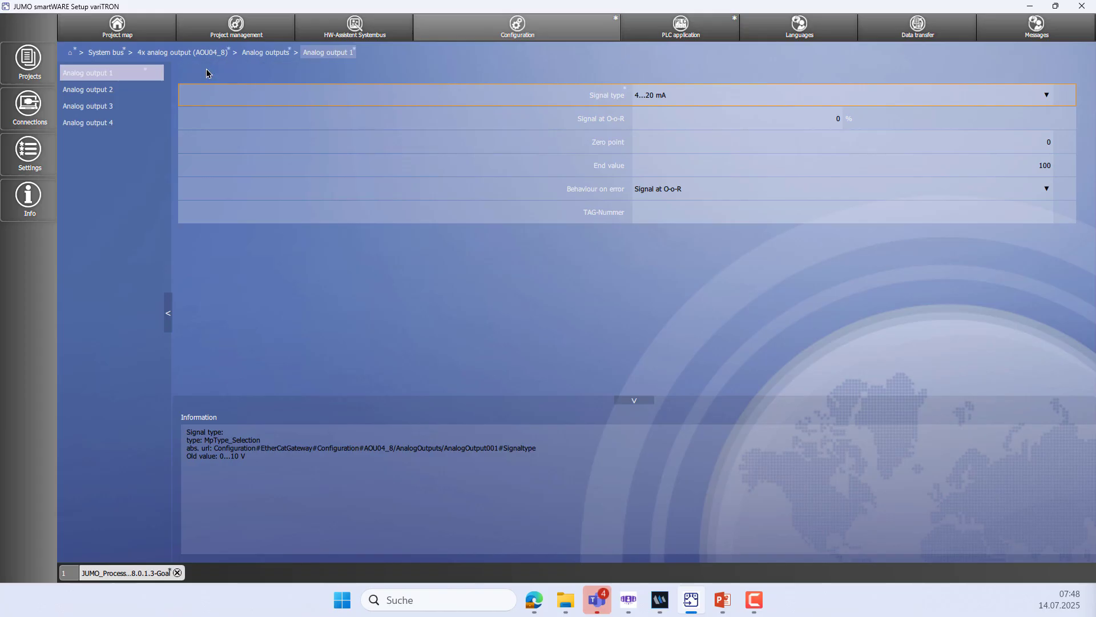
Step: Set the signal type of Analog output 2 on the 4x analog output module to 4...20 mA and apply it
left_click(139, 97)
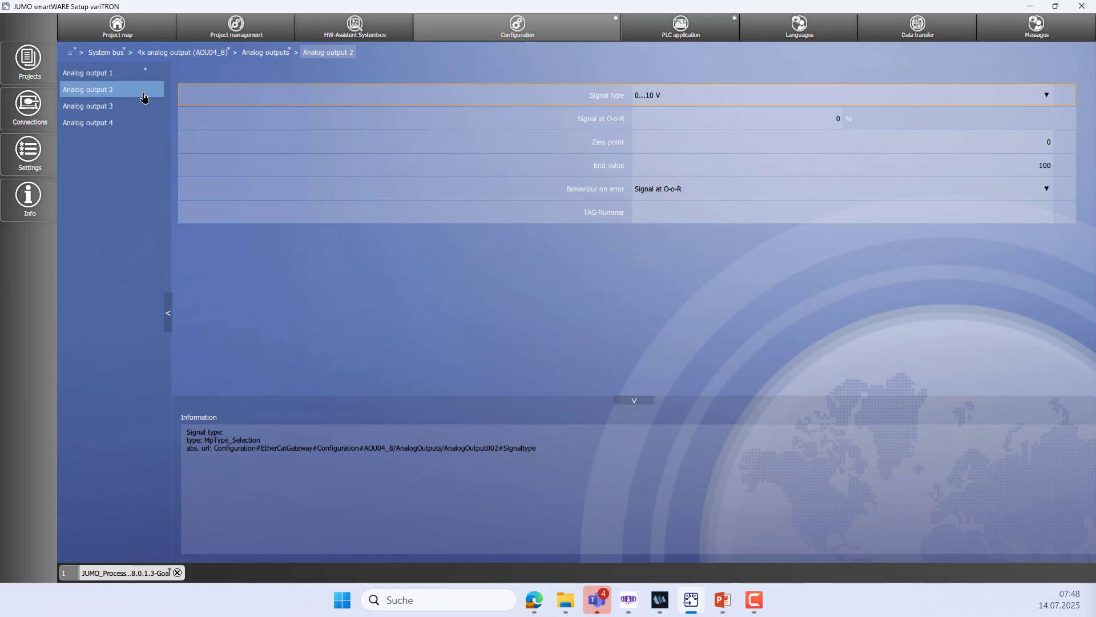
left_click(648, 94)
left_click(660, 157)
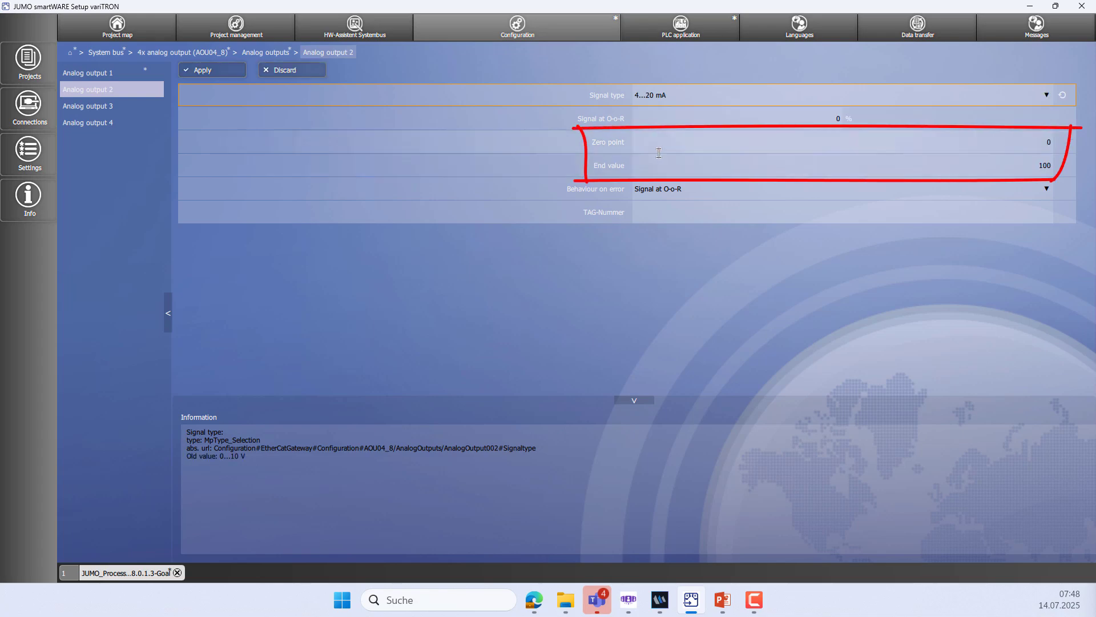
left_click(231, 73)
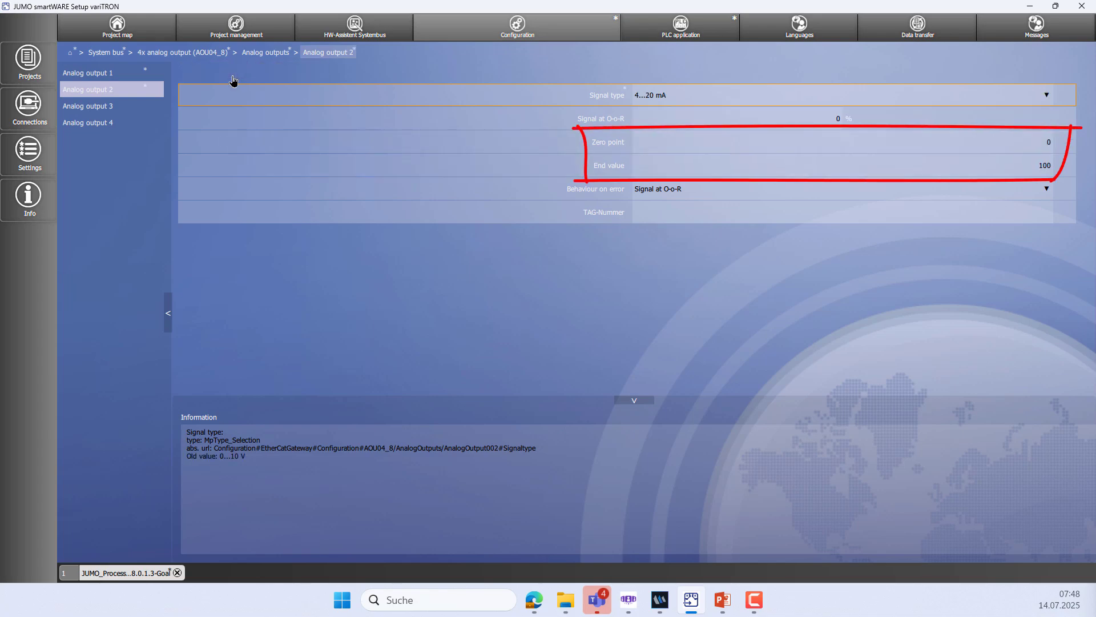
Step: Connect to the variTRON 500 webinar device as Master with the account password and send the configuration to the device
left_click(69, 53)
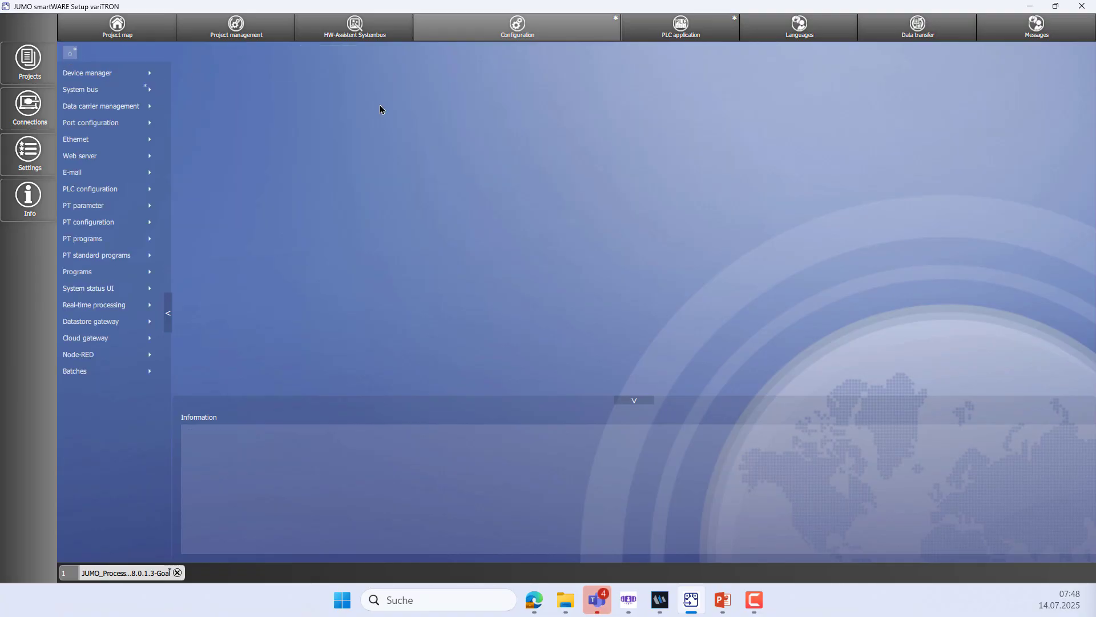
left_click(906, 36)
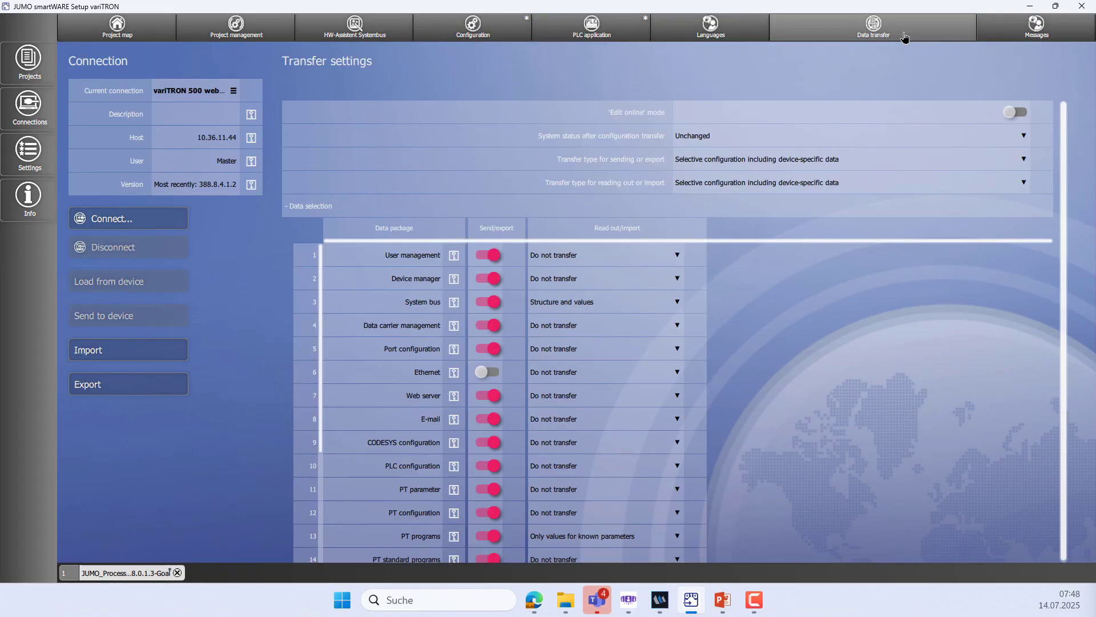
left_click(137, 221)
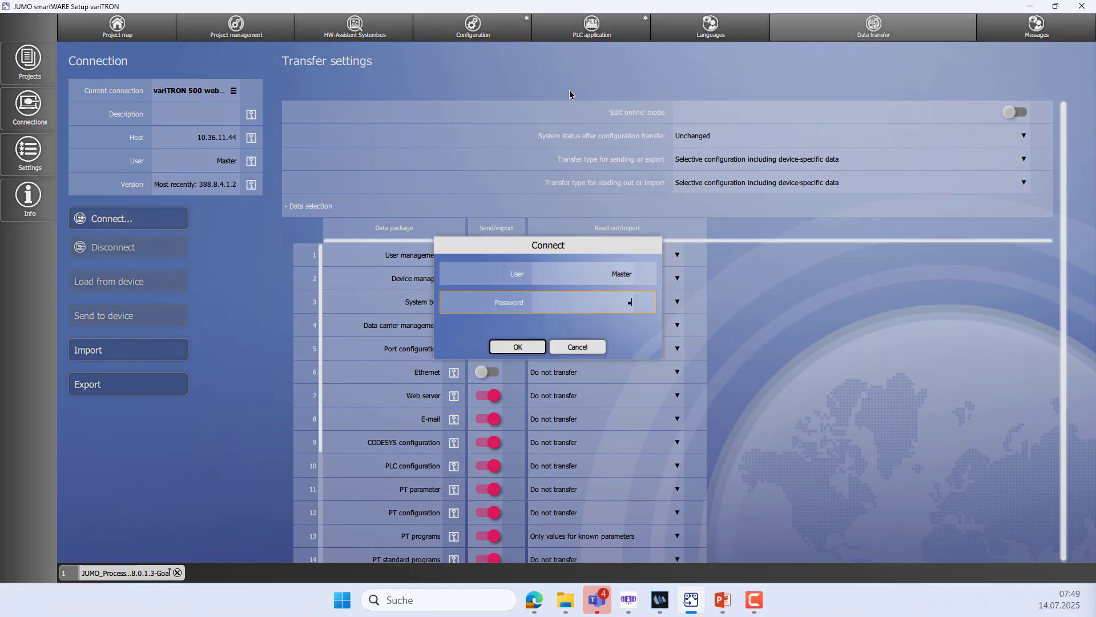
key("Return")
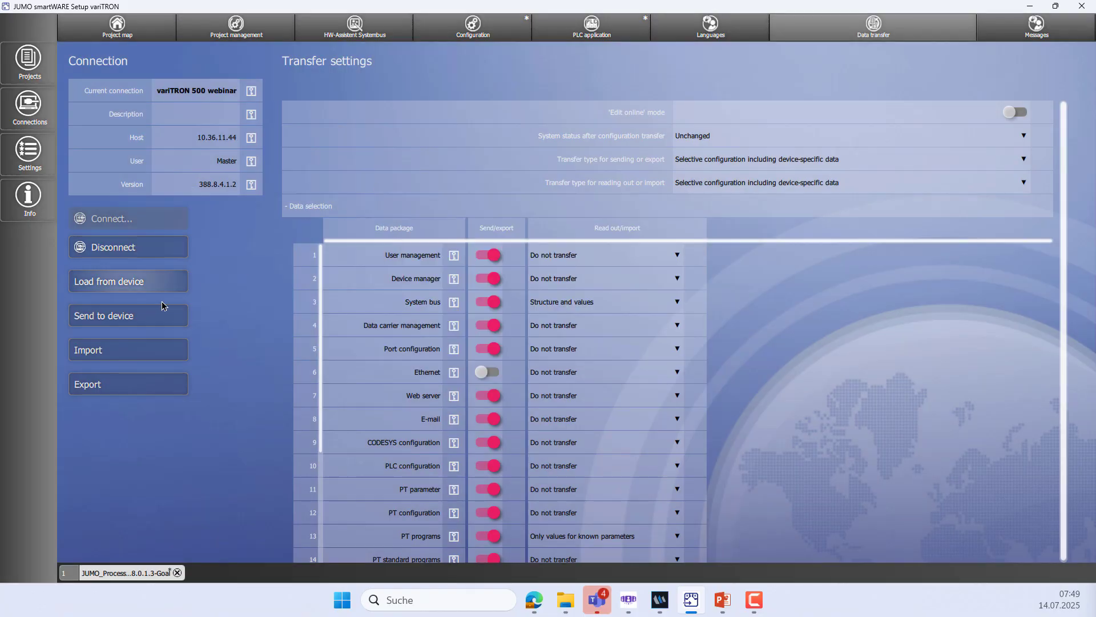
left_click(118, 315)
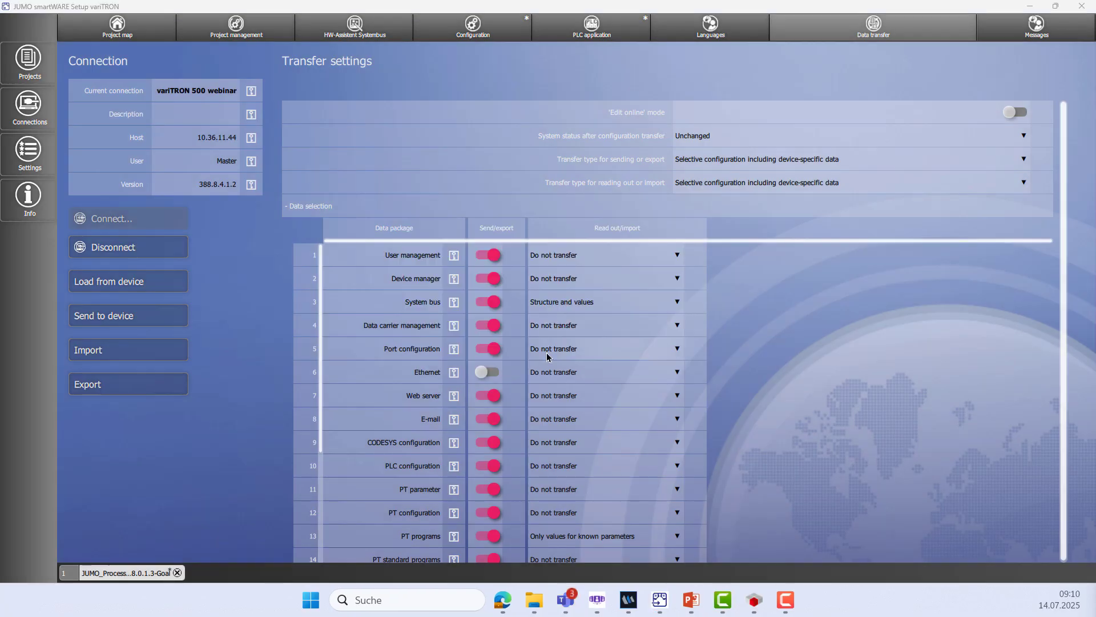
Step: Switch to the device's web visualization in Edge and show the Temp.-Chamber controller in the Controller view
left_click(509, 602)
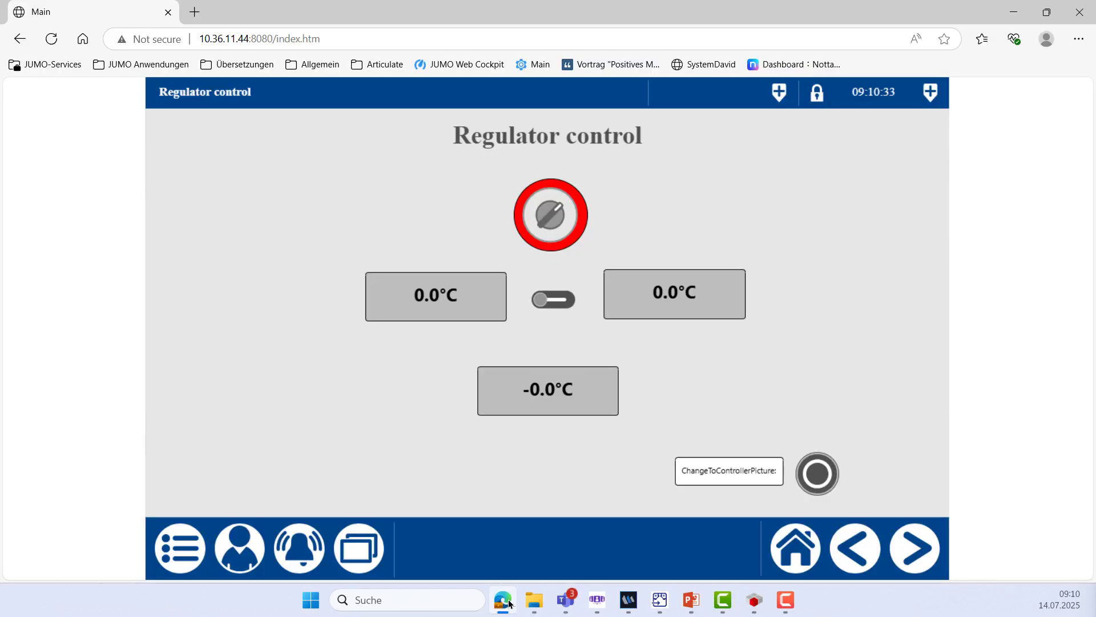
left_click(372, 557)
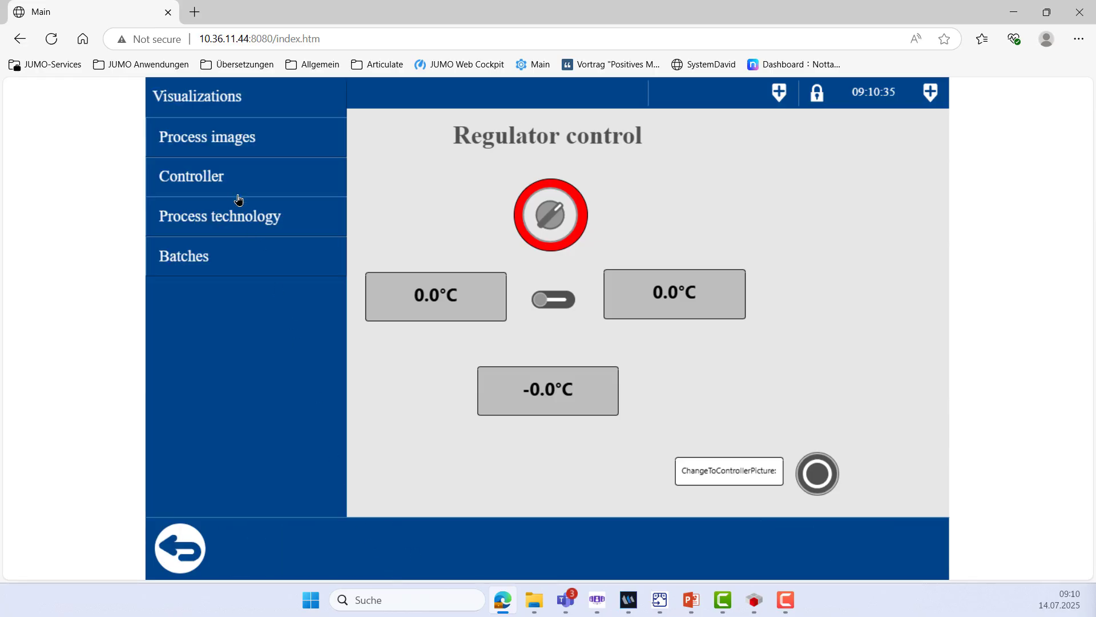
left_click(238, 186)
left_click(262, 146)
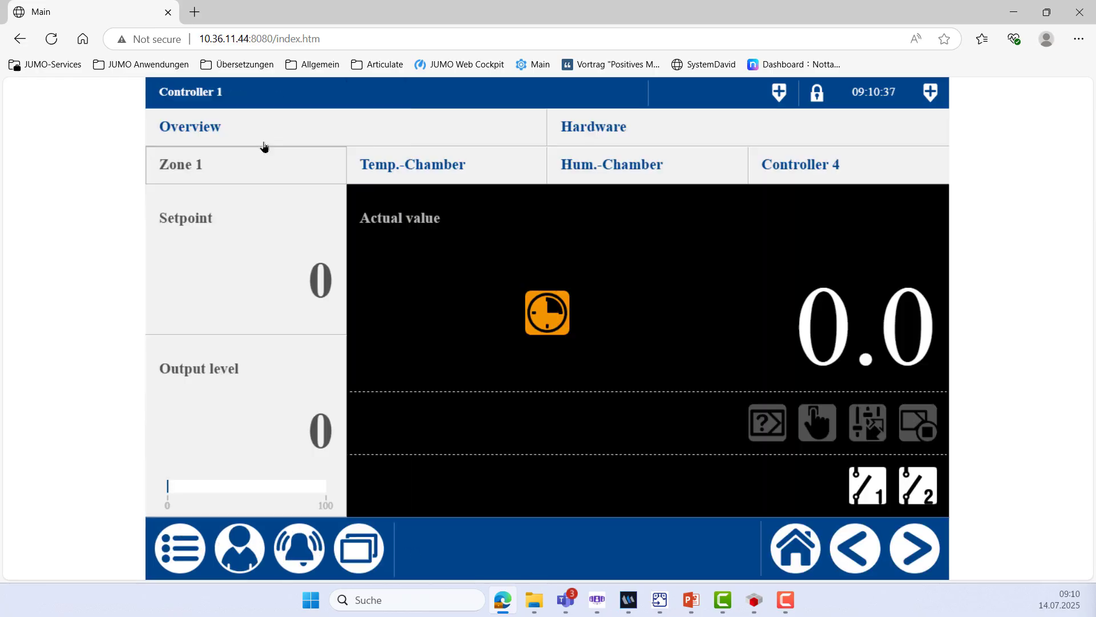
left_click(435, 173)
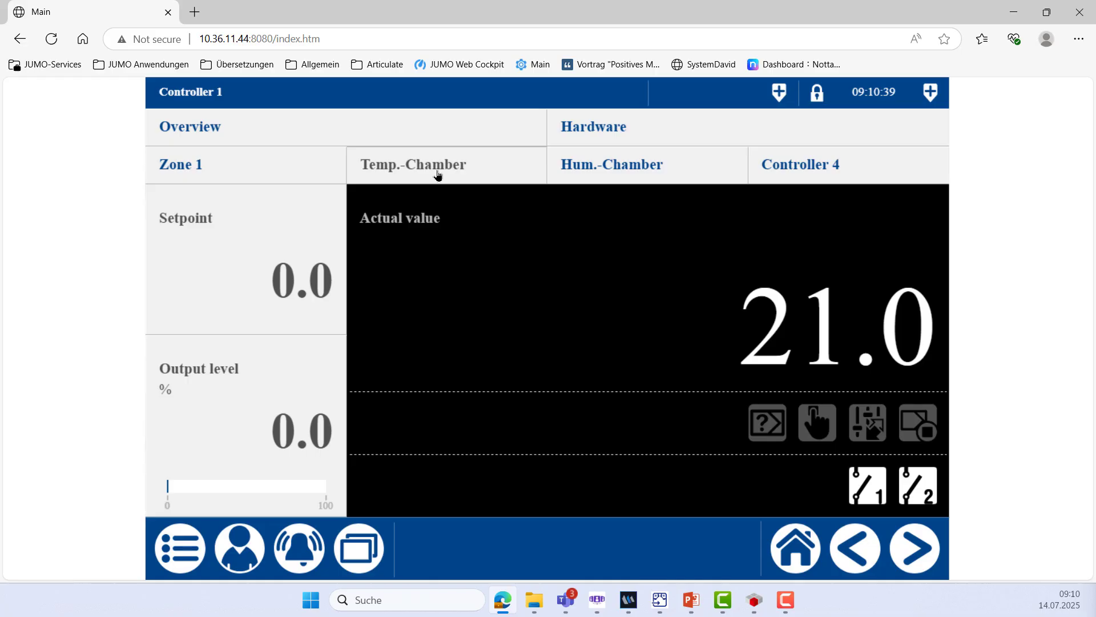
Step: Log on to the web visualization as the Master user by entering the account password
left_click(241, 564)
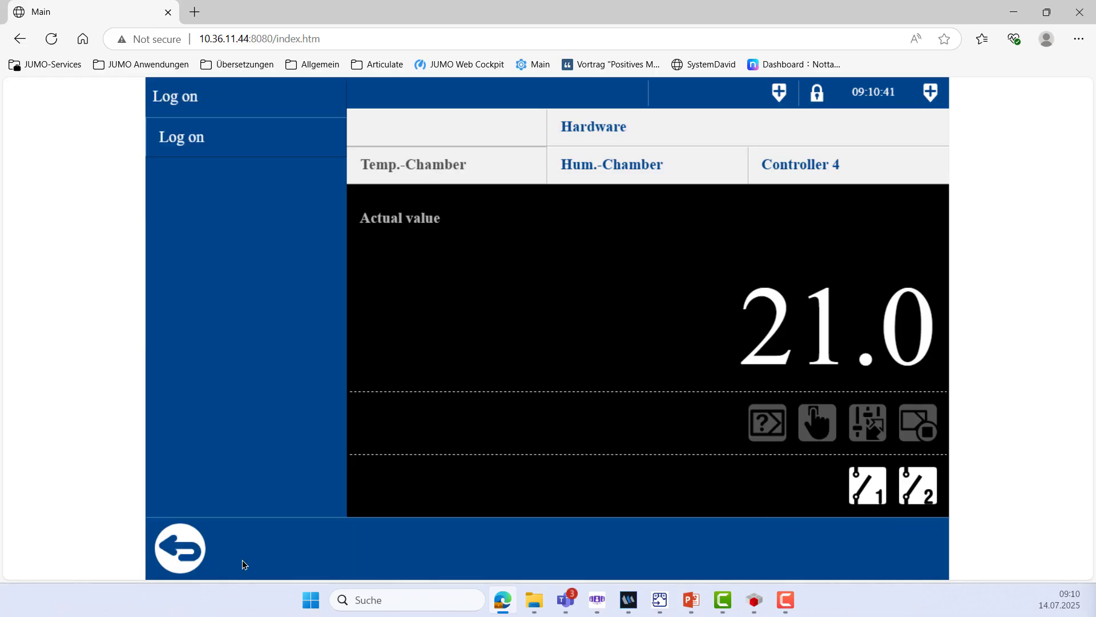
left_click(218, 152)
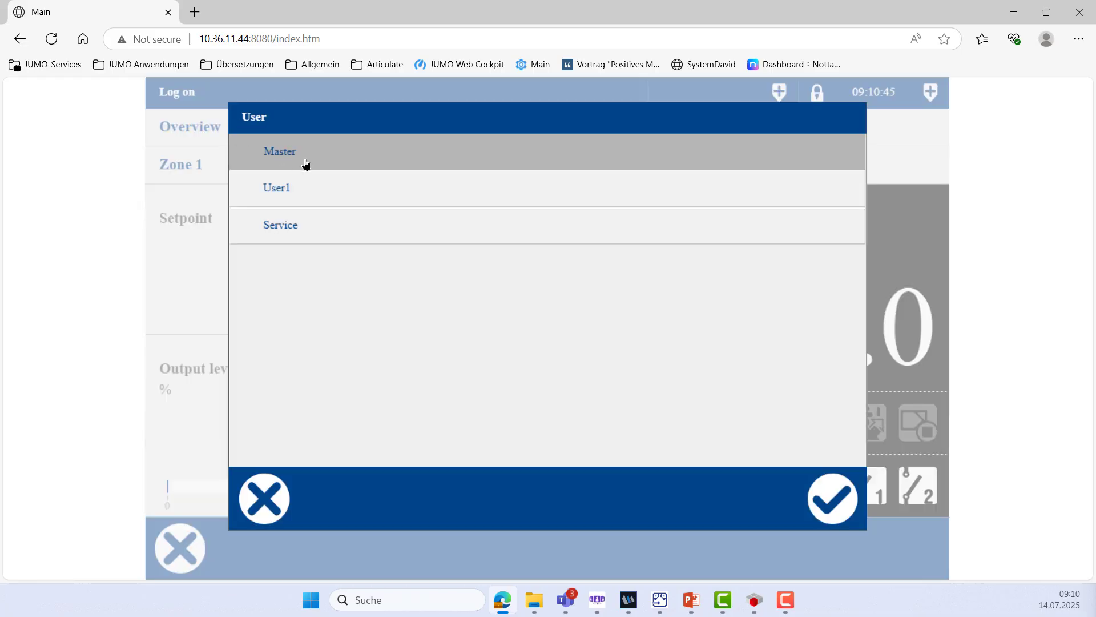
left_click(816, 495)
left_click(678, 235)
left_click(327, 237)
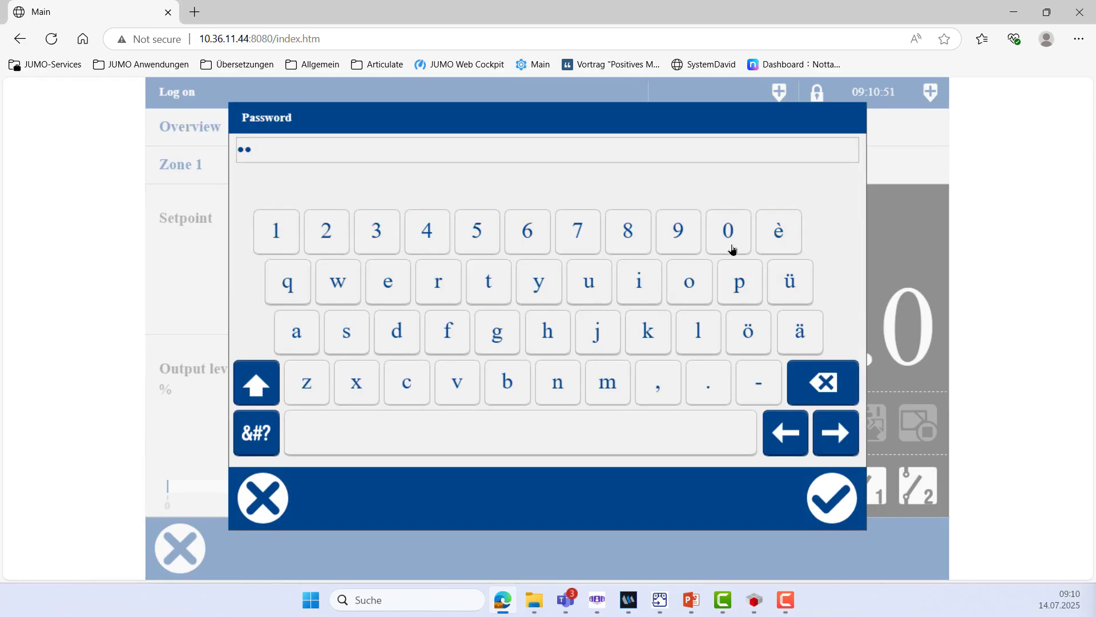
left_click(729, 245)
left_click(730, 245)
left_click(818, 512)
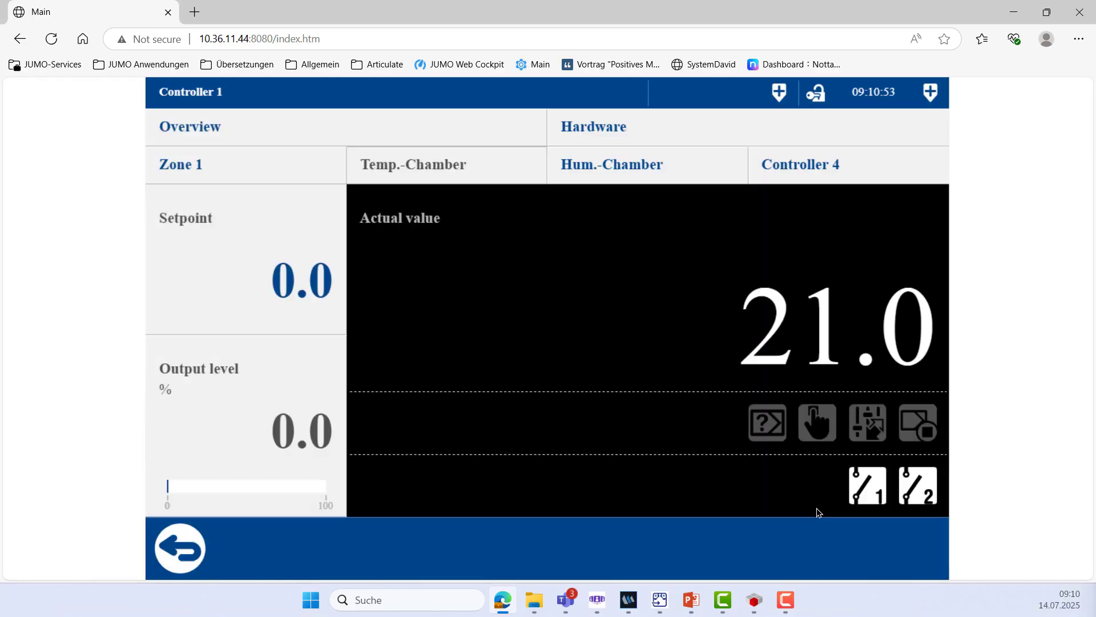
Step: Set the Temp.-Chamber controller's setpoint to 180 and start its optimization
left_click(280, 276)
left_click(495, 353)
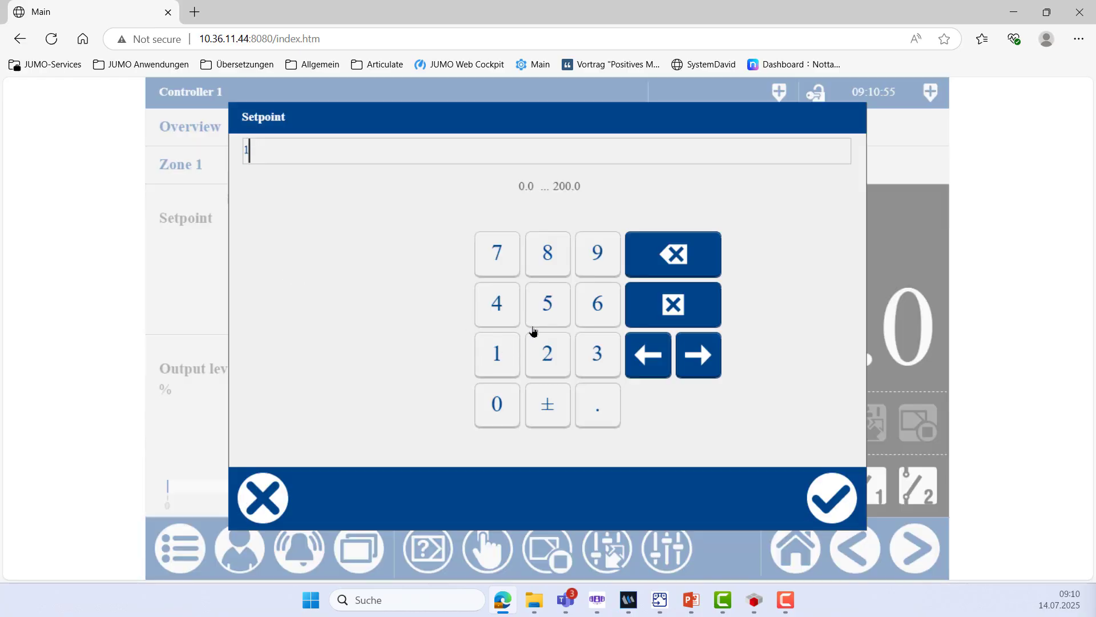
left_click(547, 268)
left_click(502, 411)
left_click(822, 501)
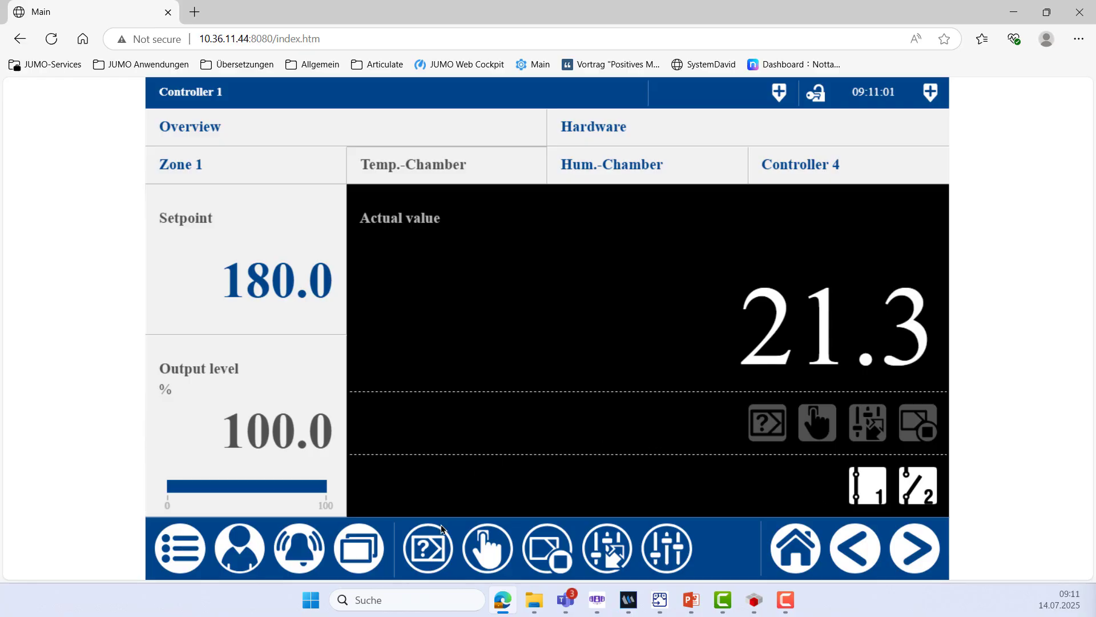
left_click(429, 552)
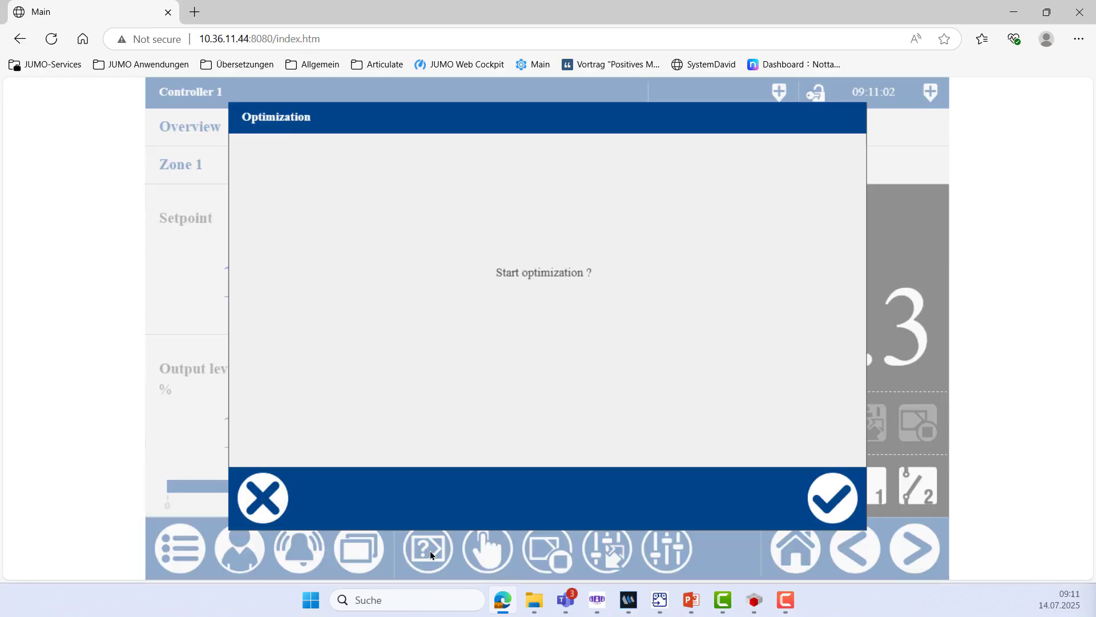
left_click(832, 510)
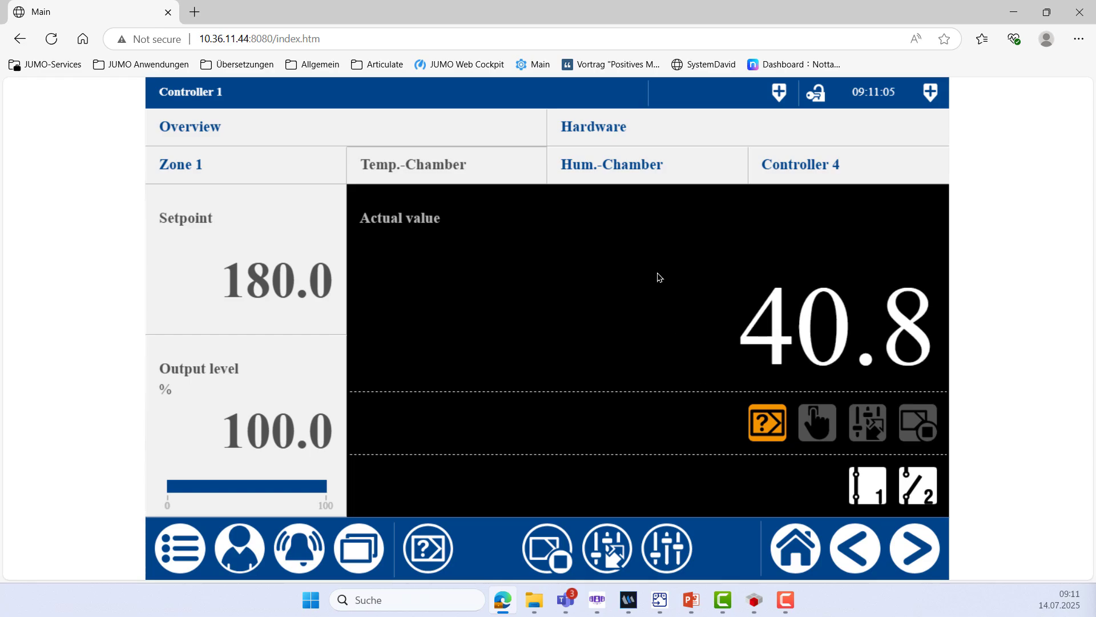
Step: Set the Hum.-Chamber controller's setpoint to 80 and start its optimization
left_click(623, 164)
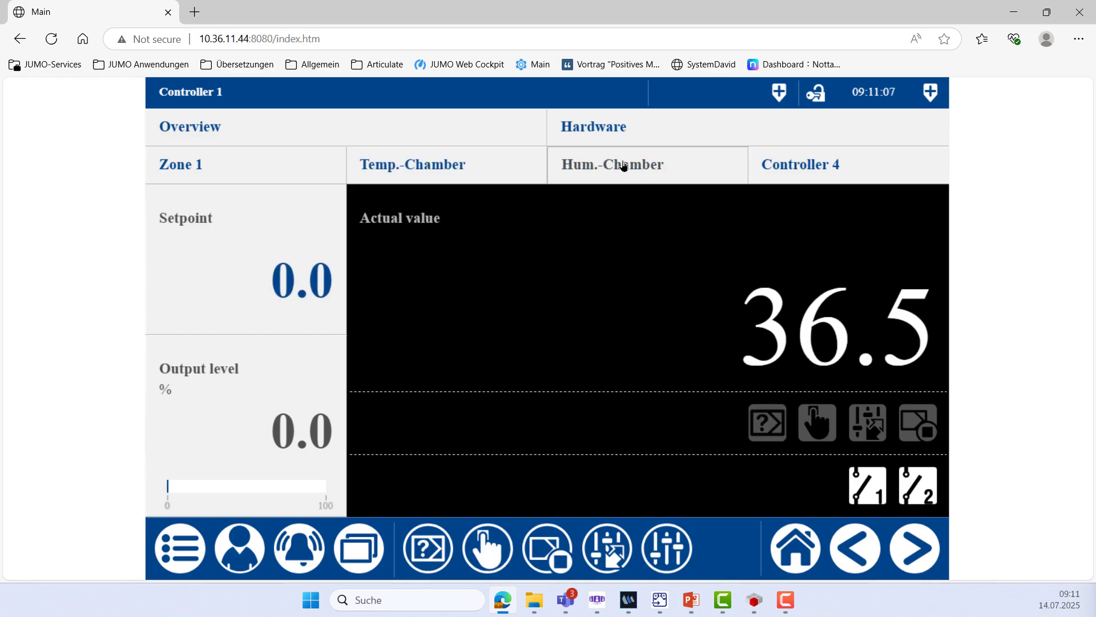
left_click(283, 296)
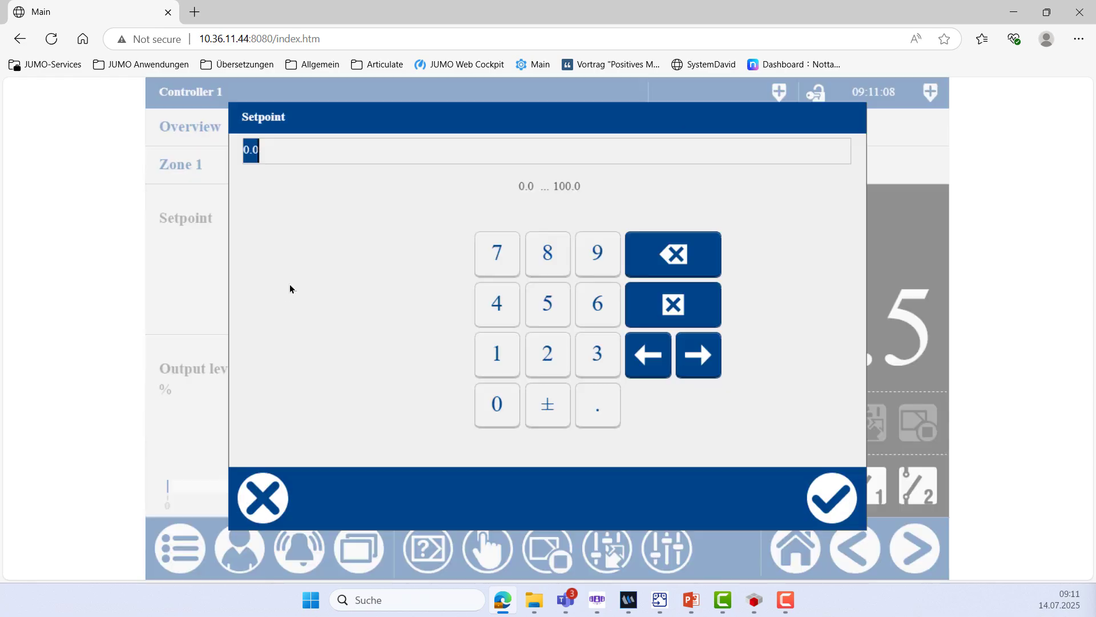
left_click(534, 256)
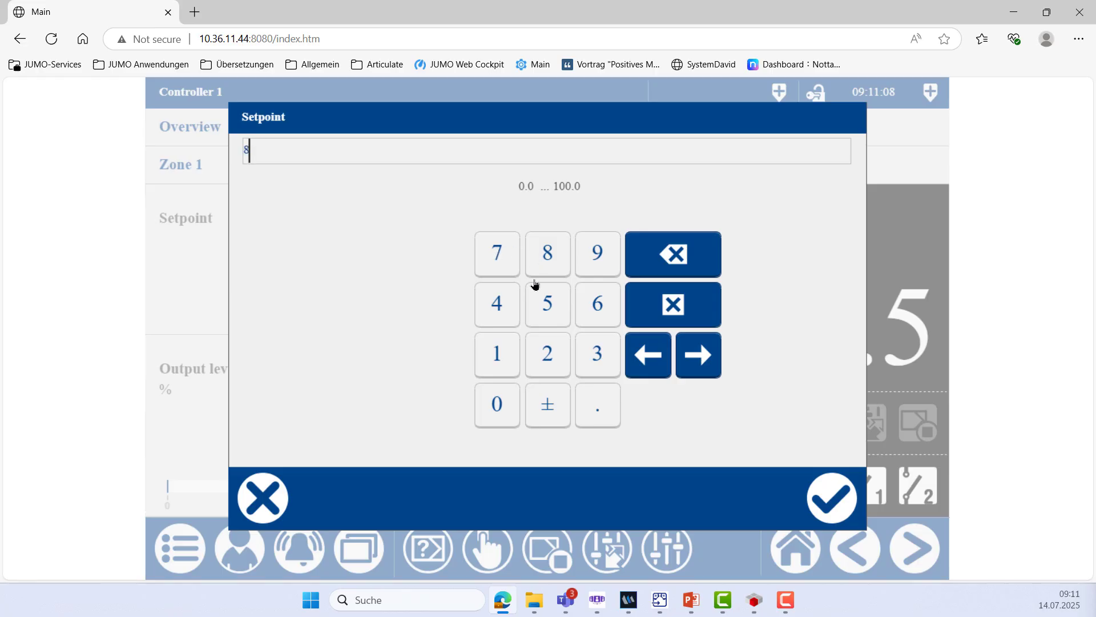
left_click(491, 415)
left_click(823, 505)
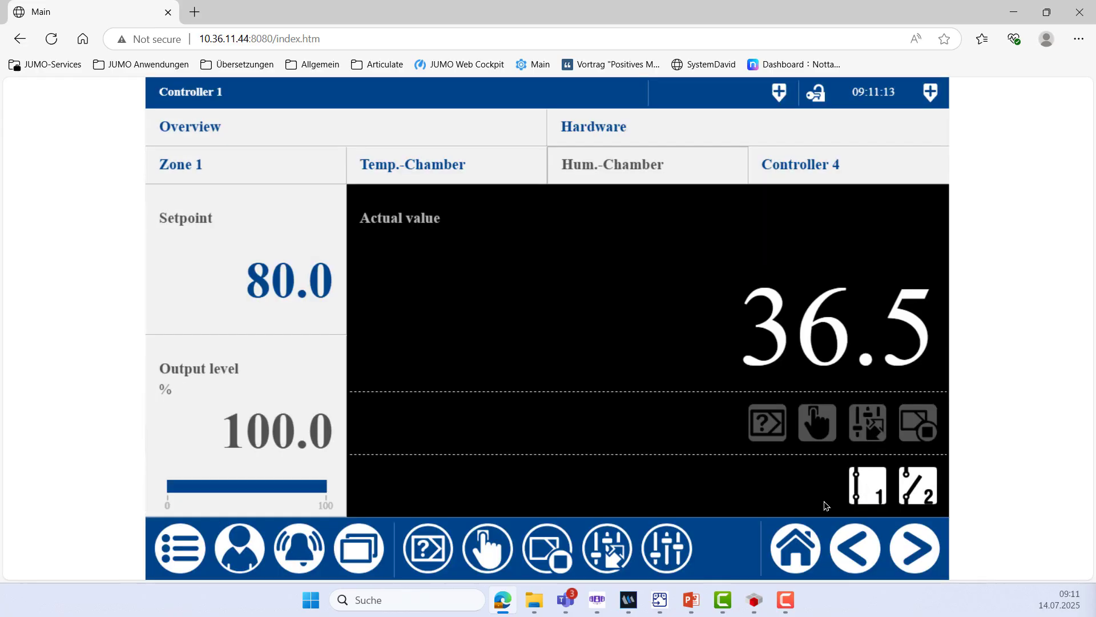
left_click(429, 548)
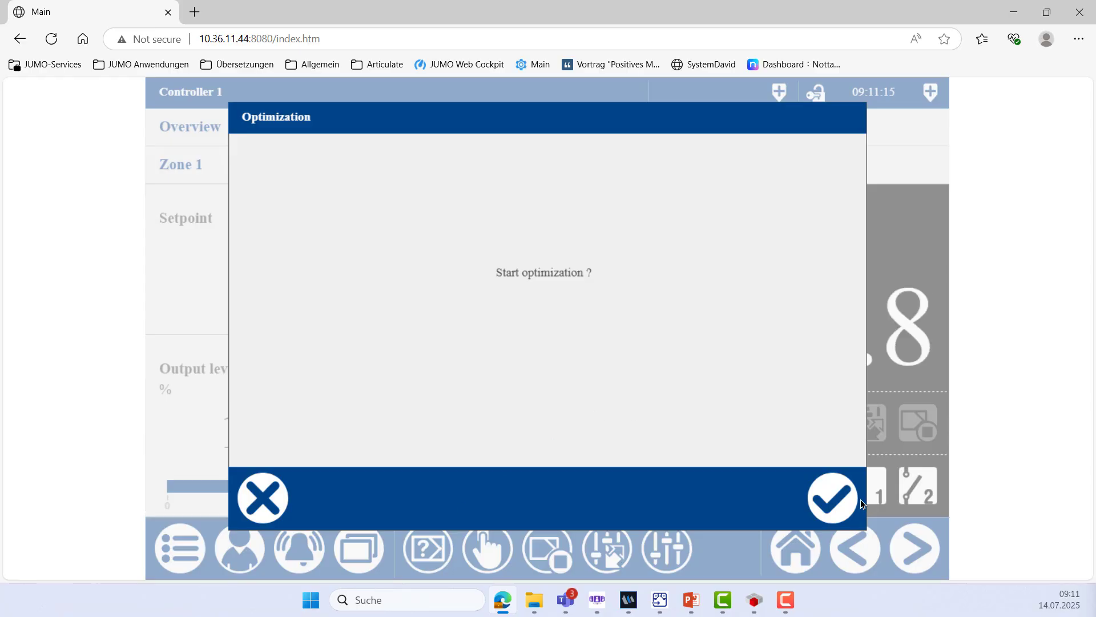
left_click(842, 500)
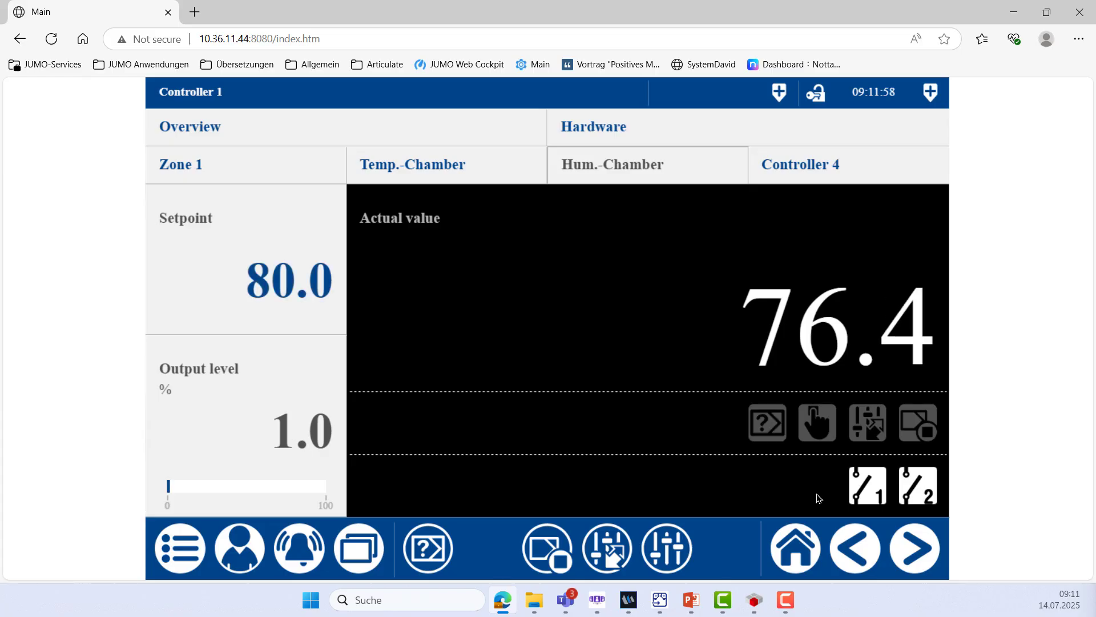
Step: Check the Temp.-Chamber controller, and in JUMO smartWARE Setup load the configuration from the connected device
left_click(463, 164)
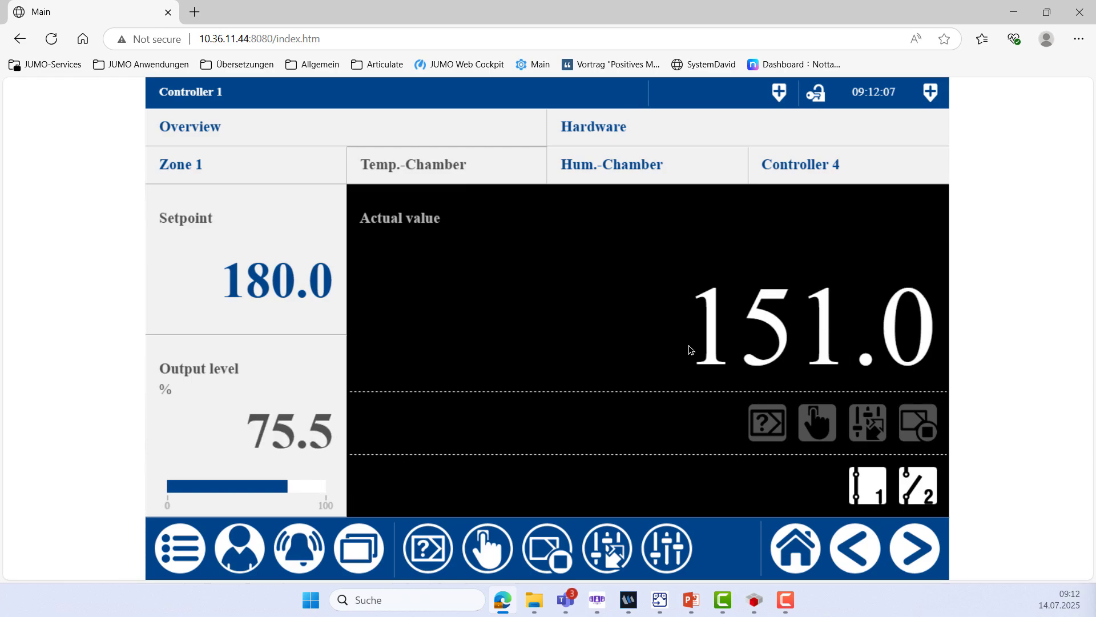
left_click(658, 601)
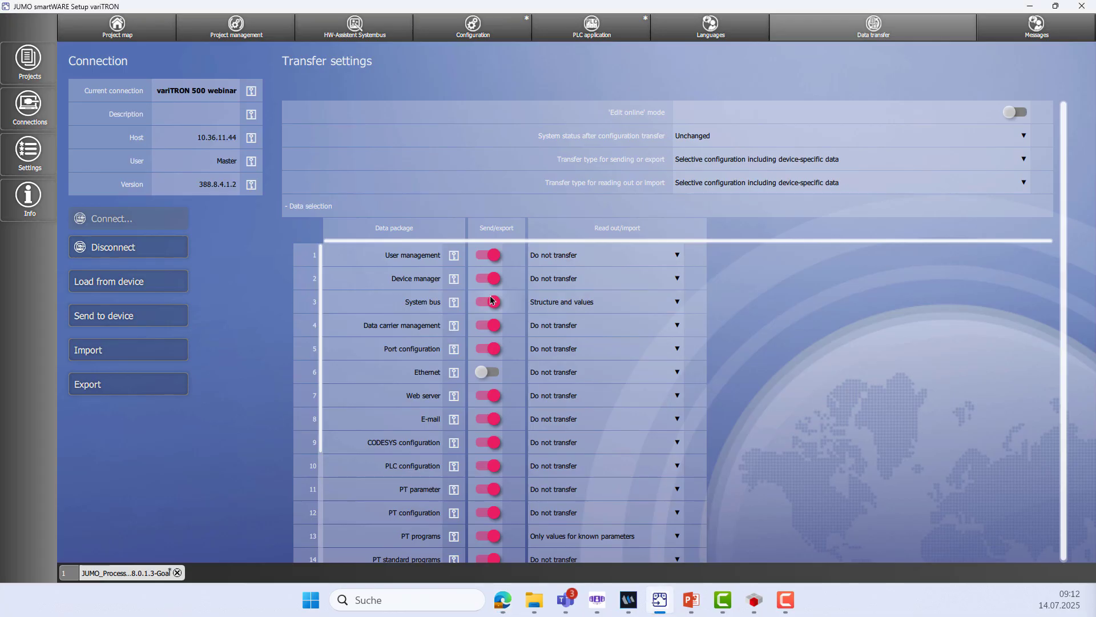
left_click_drag(626, 303, 668, 304)
left_click(141, 282)
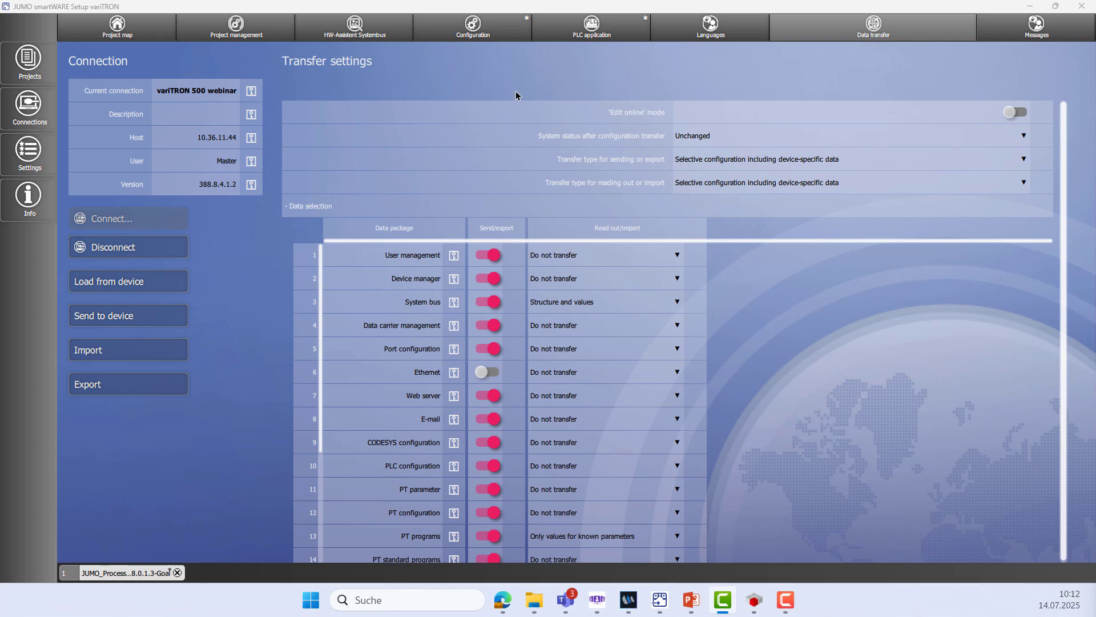
Step: Examine the description of the Standard system definition and the PT unit system assignments in the PT configuration
left_click(473, 36)
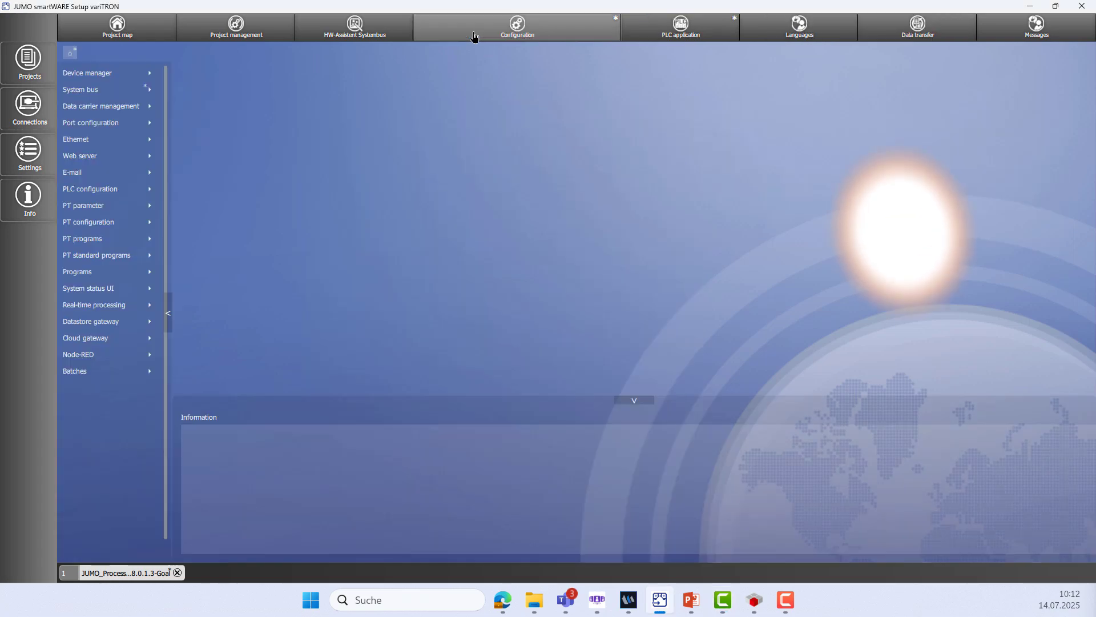
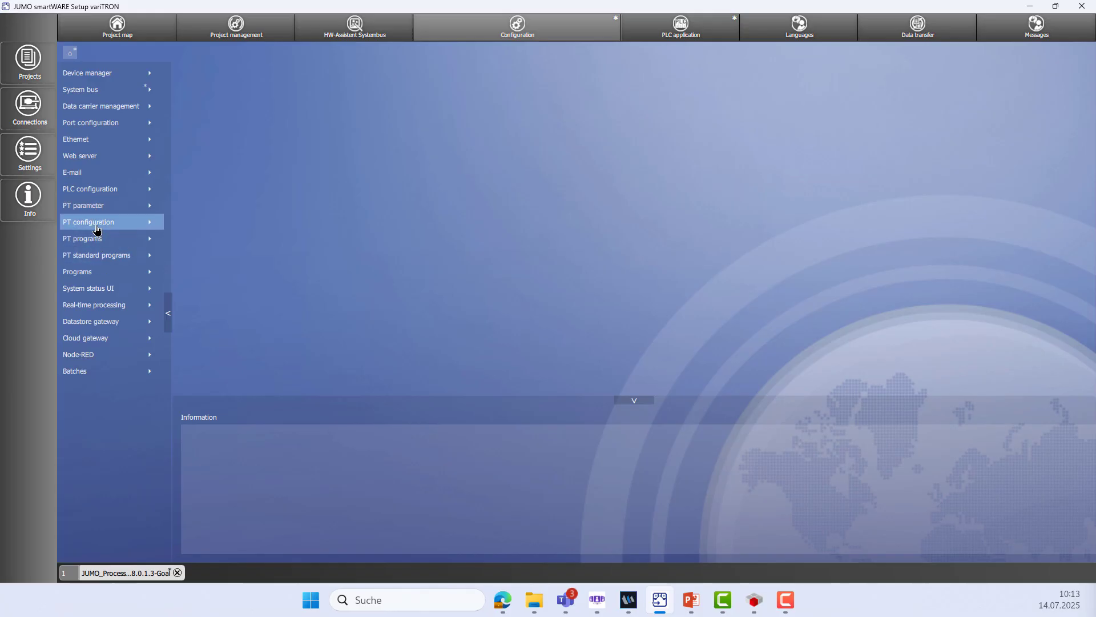
left_click(143, 226)
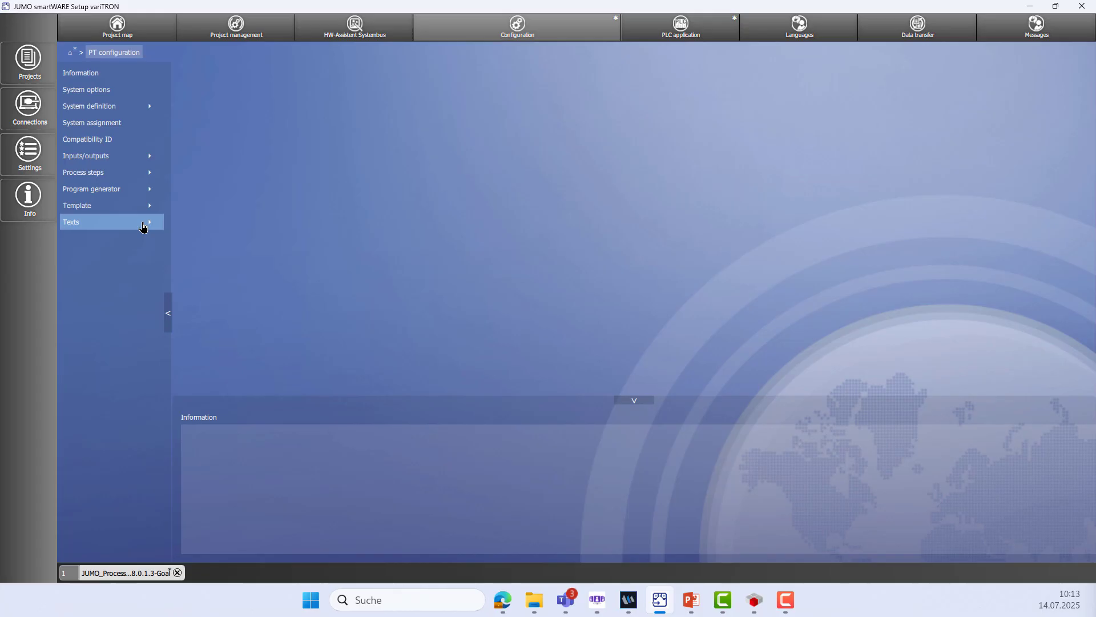
left_click(140, 112)
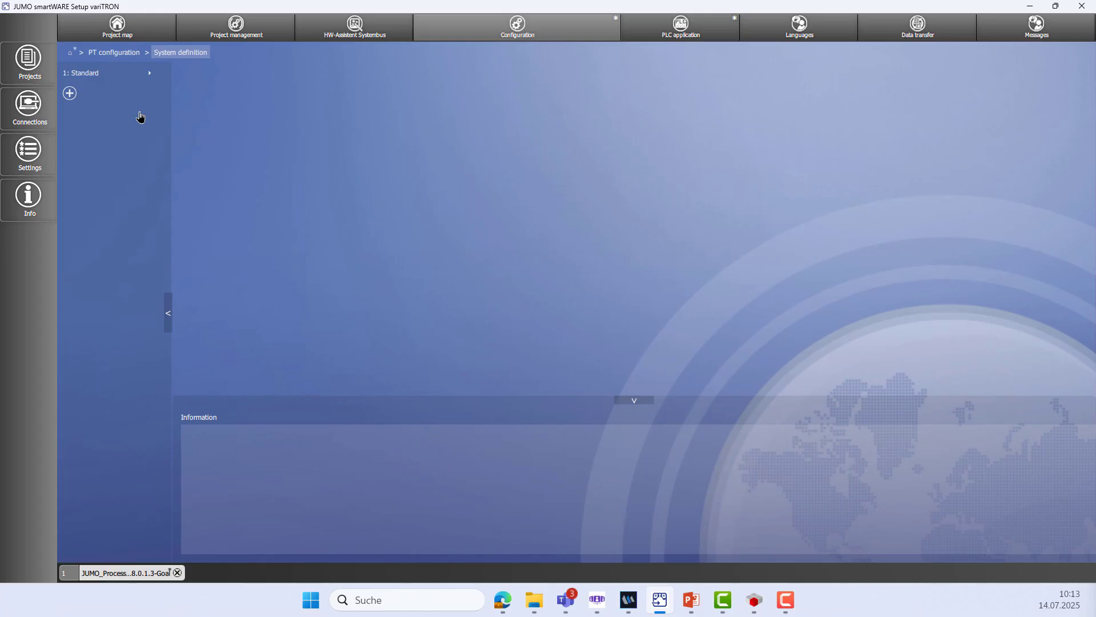
left_click(117, 73)
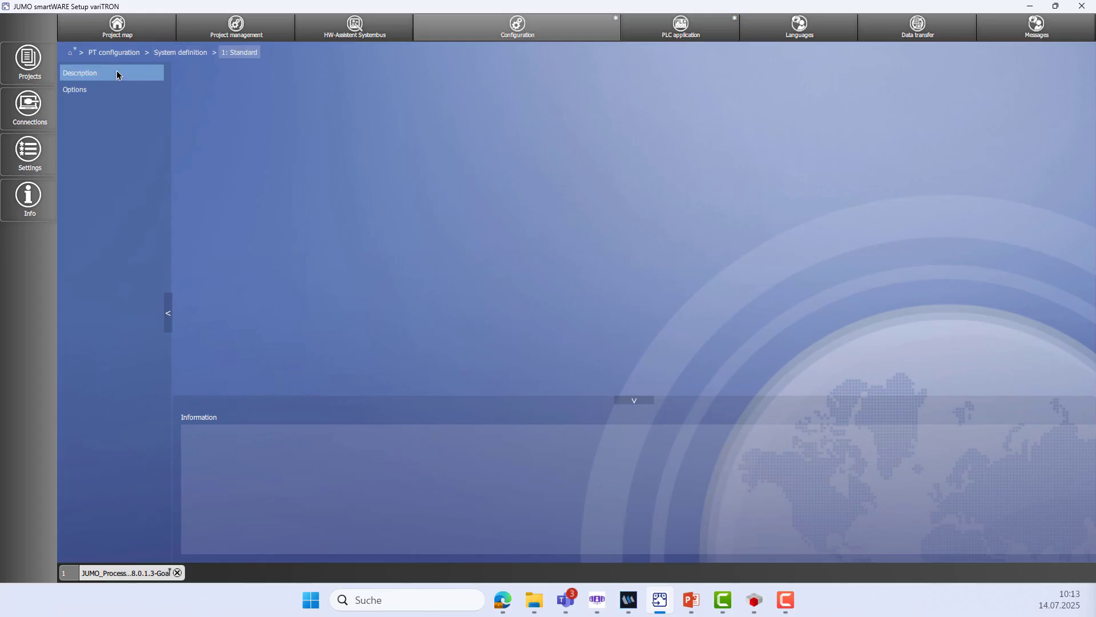
left_click(117, 75)
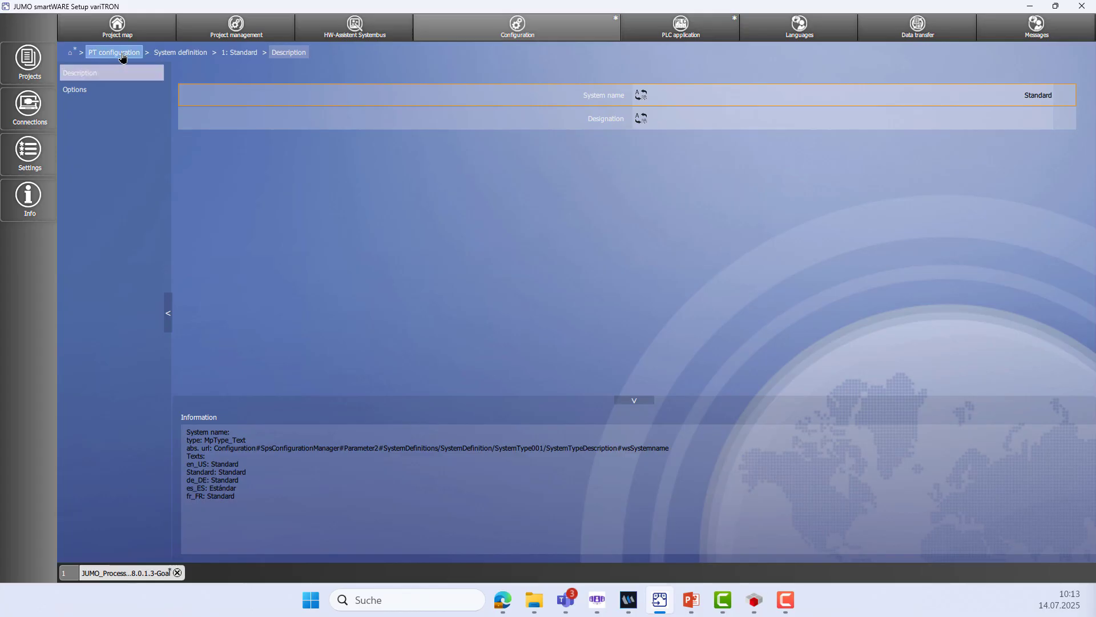
left_click(122, 57)
left_click(118, 124)
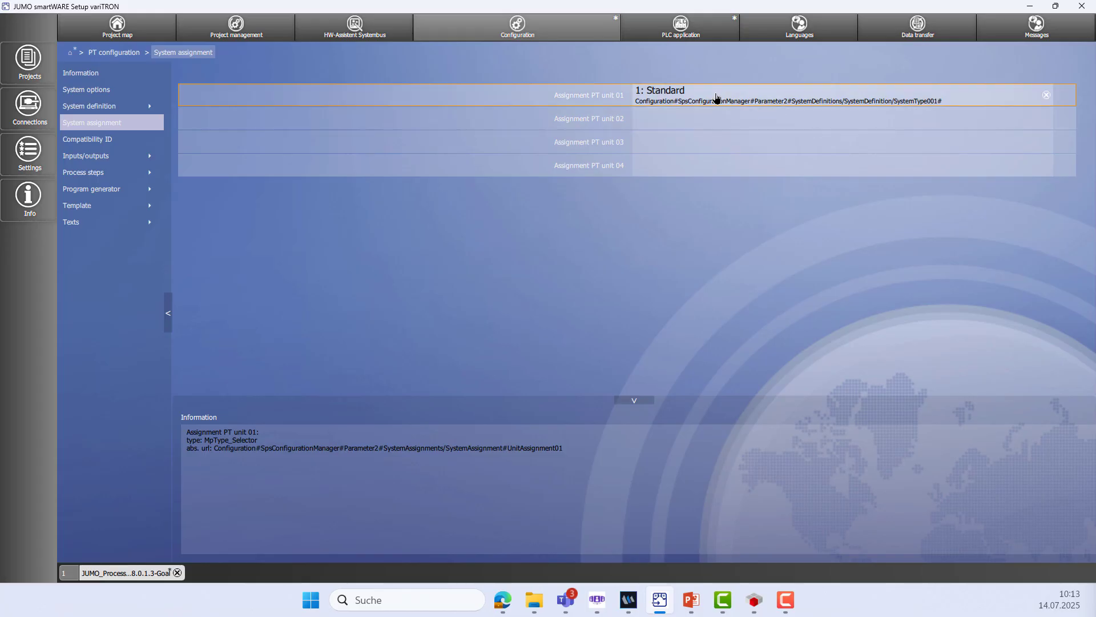
Step: Examine the states and section time settings under the PT configuration's inputs/outputs
left_click(116, 57)
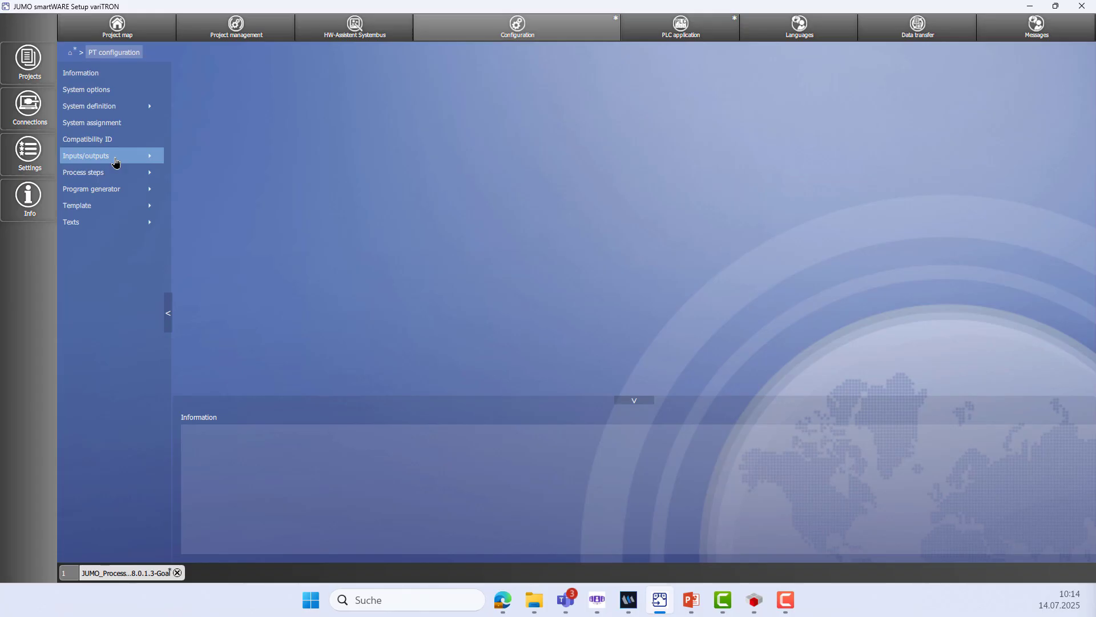
left_click(116, 163)
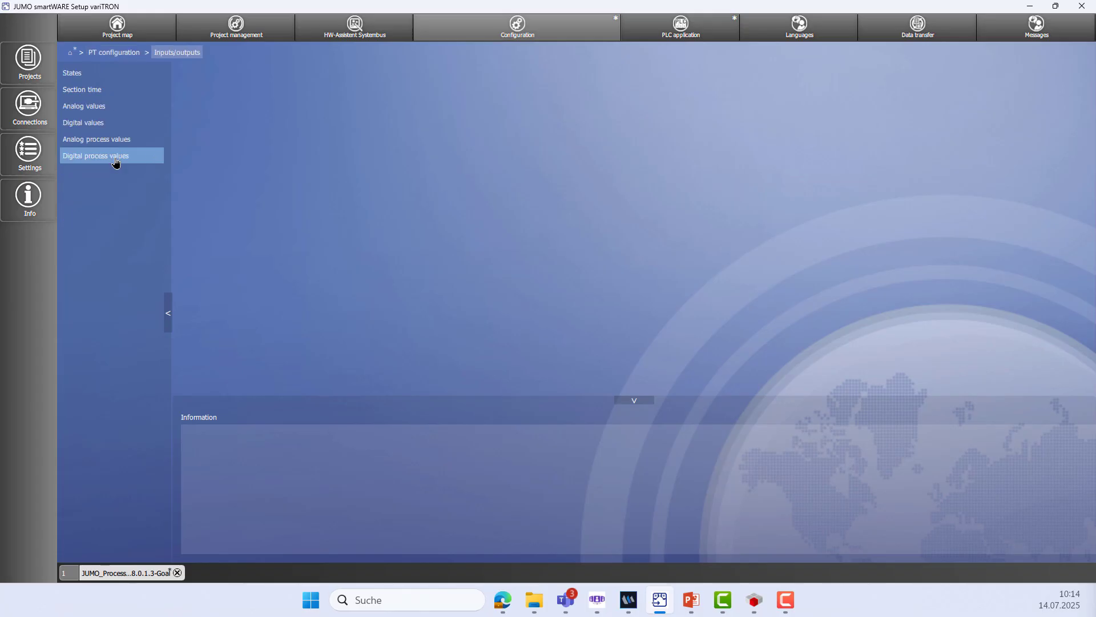
left_click(102, 78)
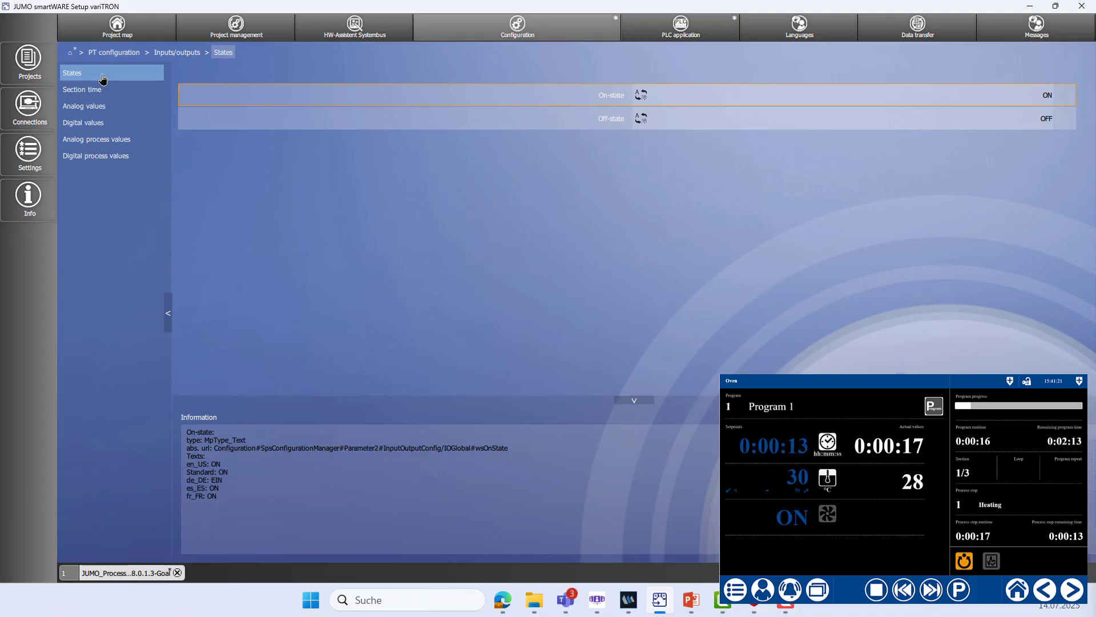
left_click(134, 97)
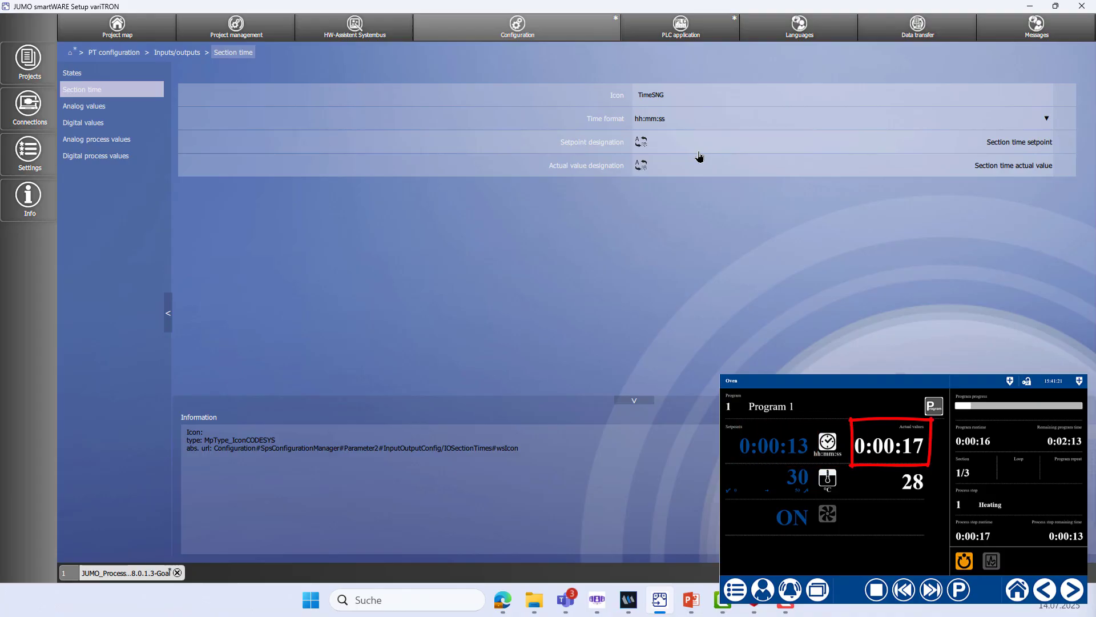
Step: Set Analog value 02 of the PT inputs/outputs to the HumiditySNG icon and the relative humidity unit %rF
left_click(113, 108)
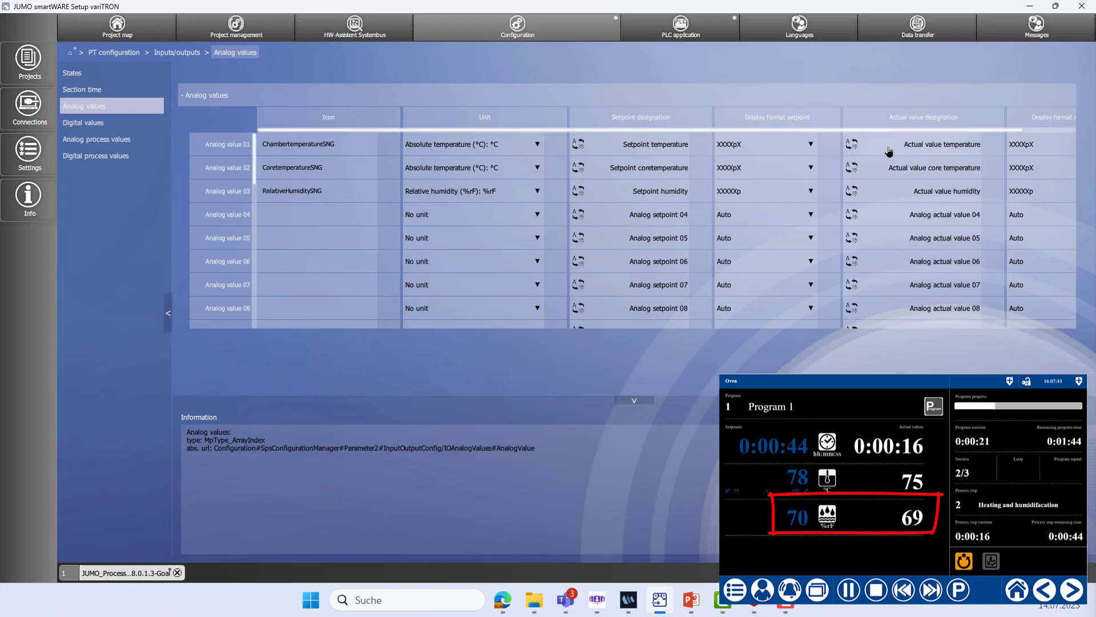
left_click(335, 173)
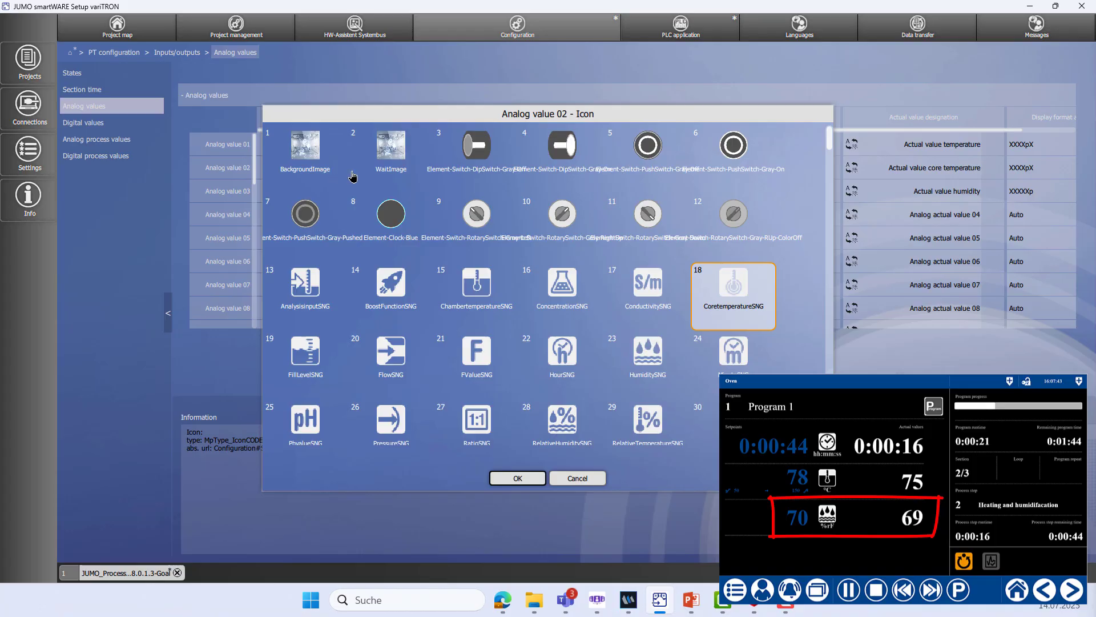
left_click(658, 355)
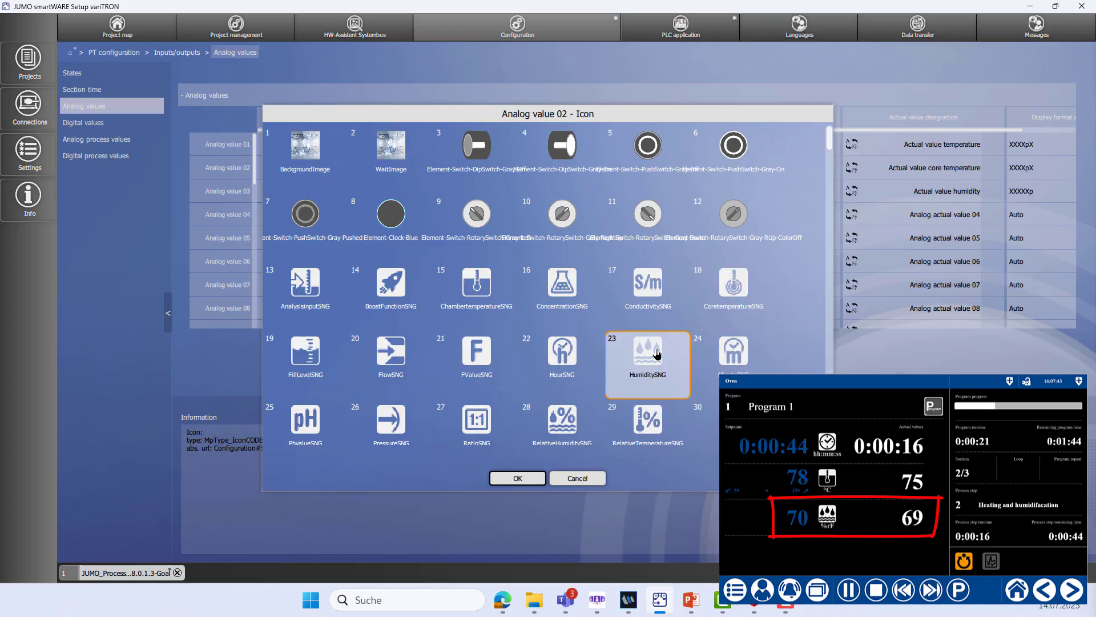
left_click(521, 480)
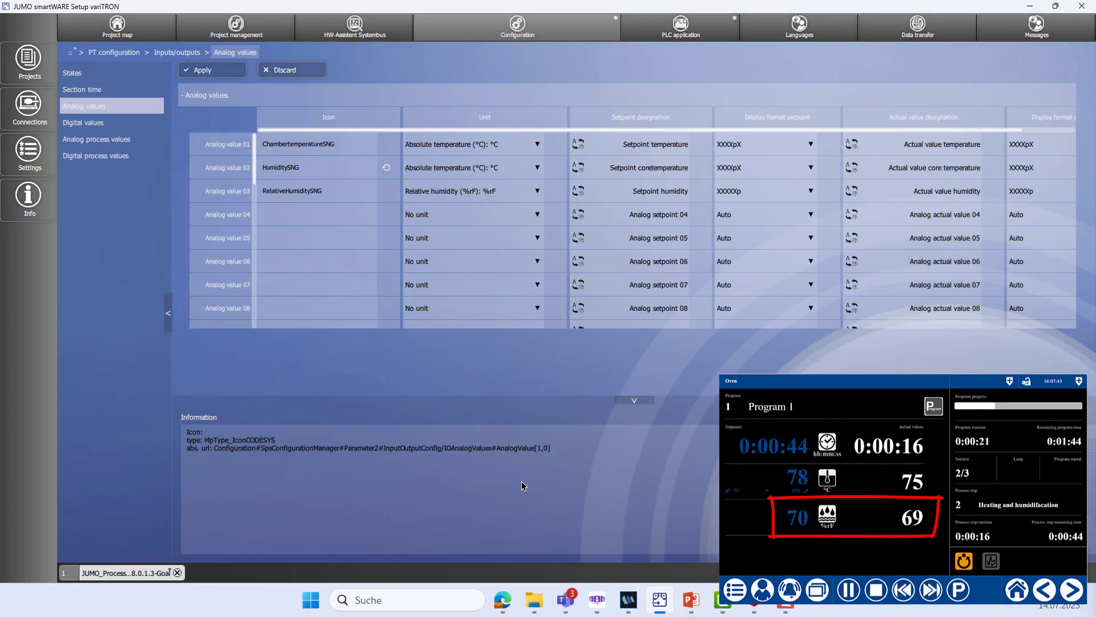
left_click(520, 170)
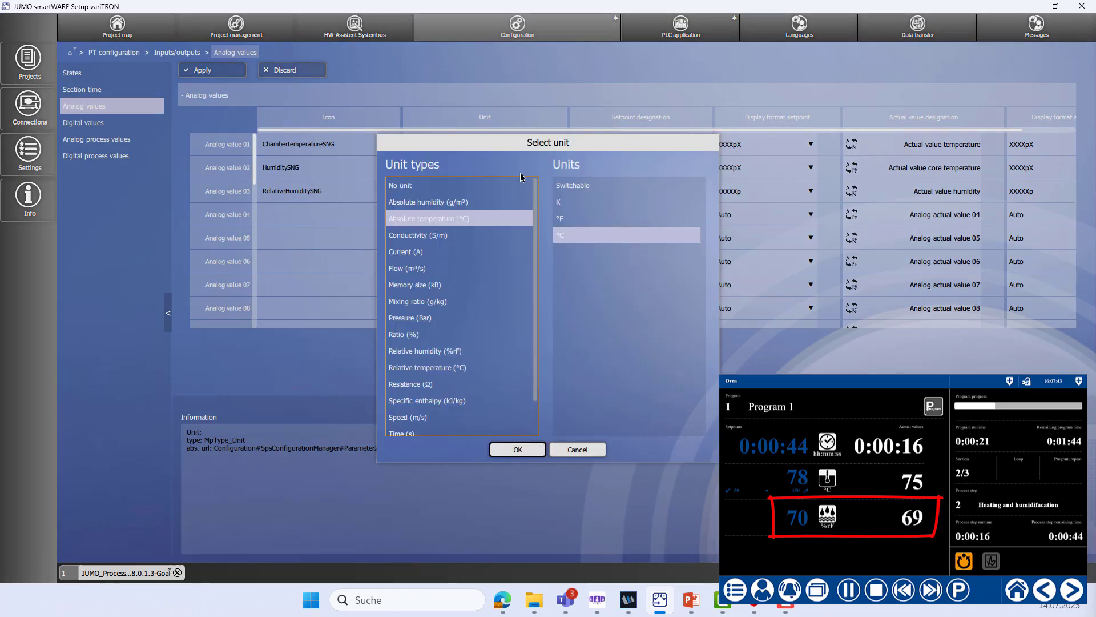
left_click(502, 350)
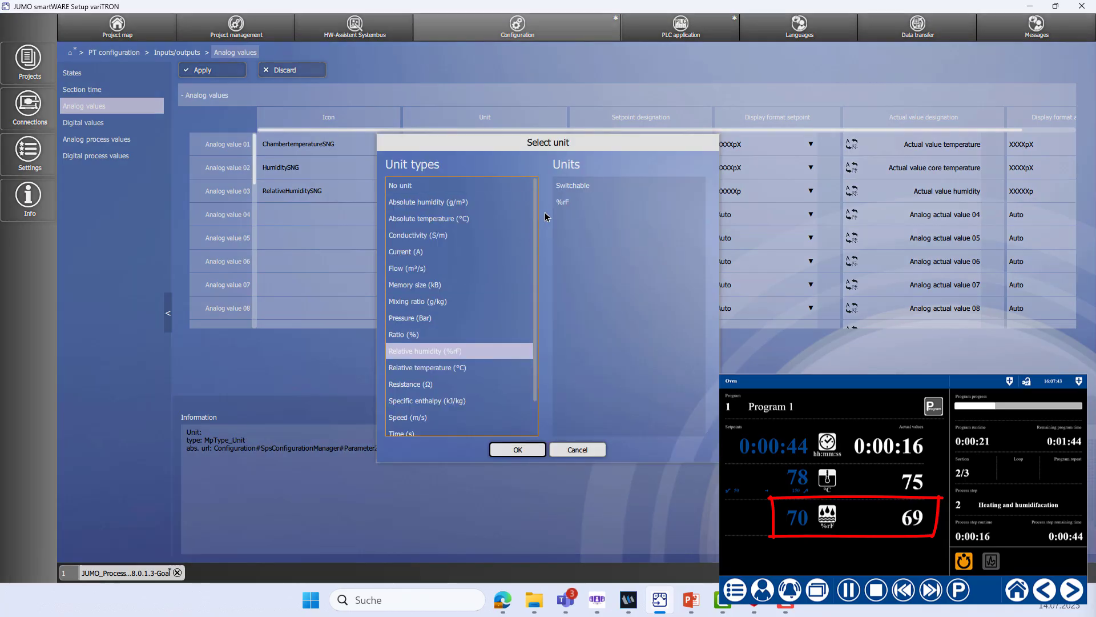
left_click(568, 202)
left_click(518, 450)
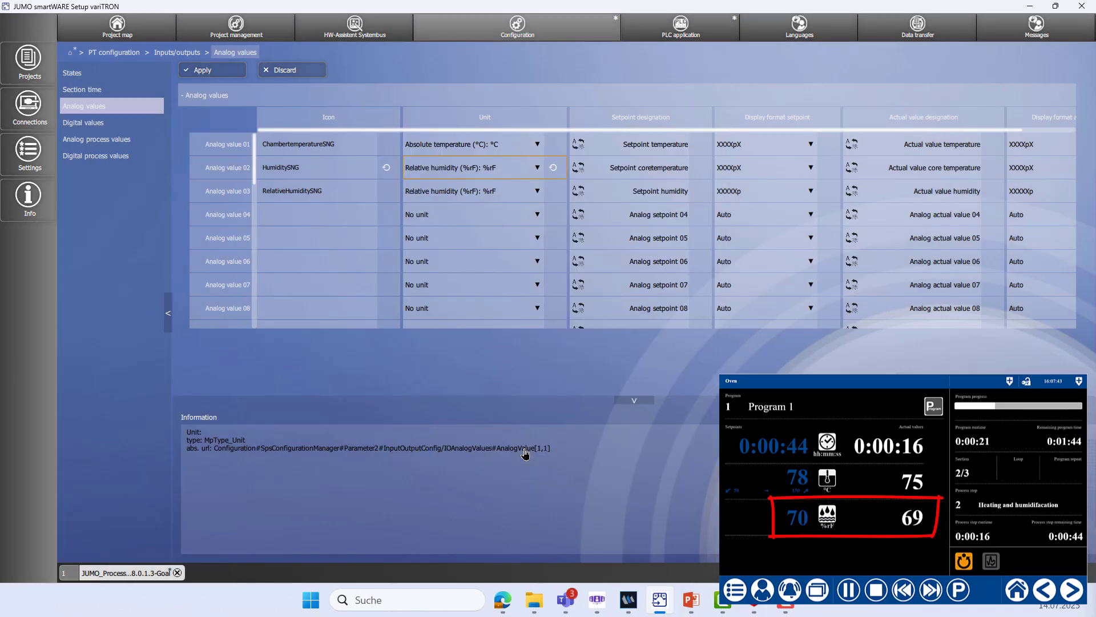
Step: Change the American English setpoint designation of Analog value 02 to "Setpoint humidity"
left_click(645, 171)
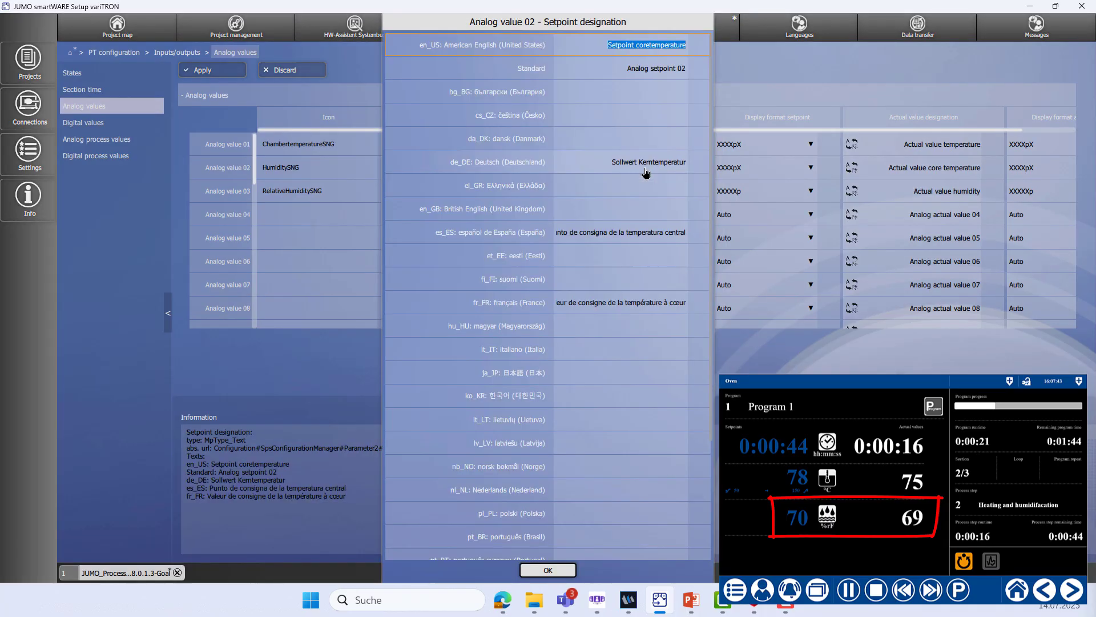
left_click(675, 45)
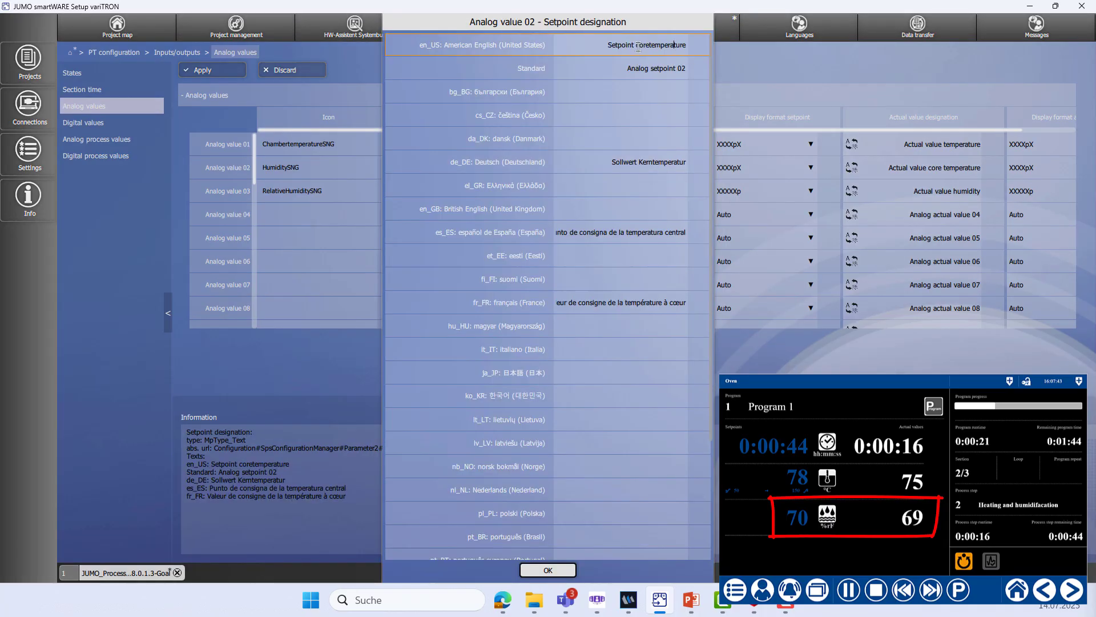
left_click_drag(639, 46, 735, 49)
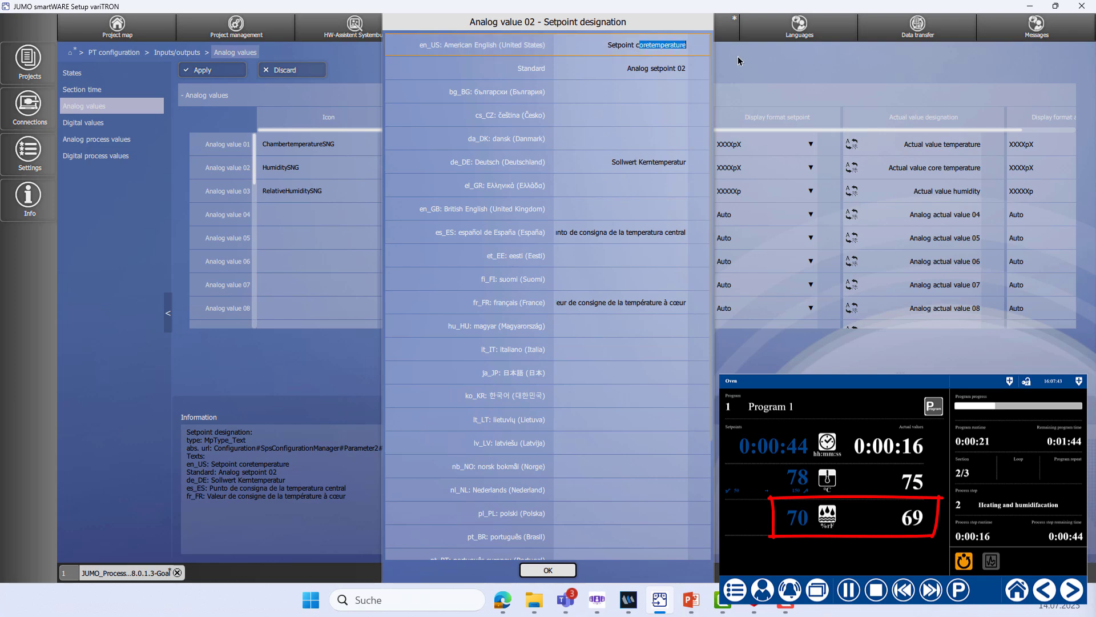
key("BackSpace")
key("BackSpace")
type("humidity")
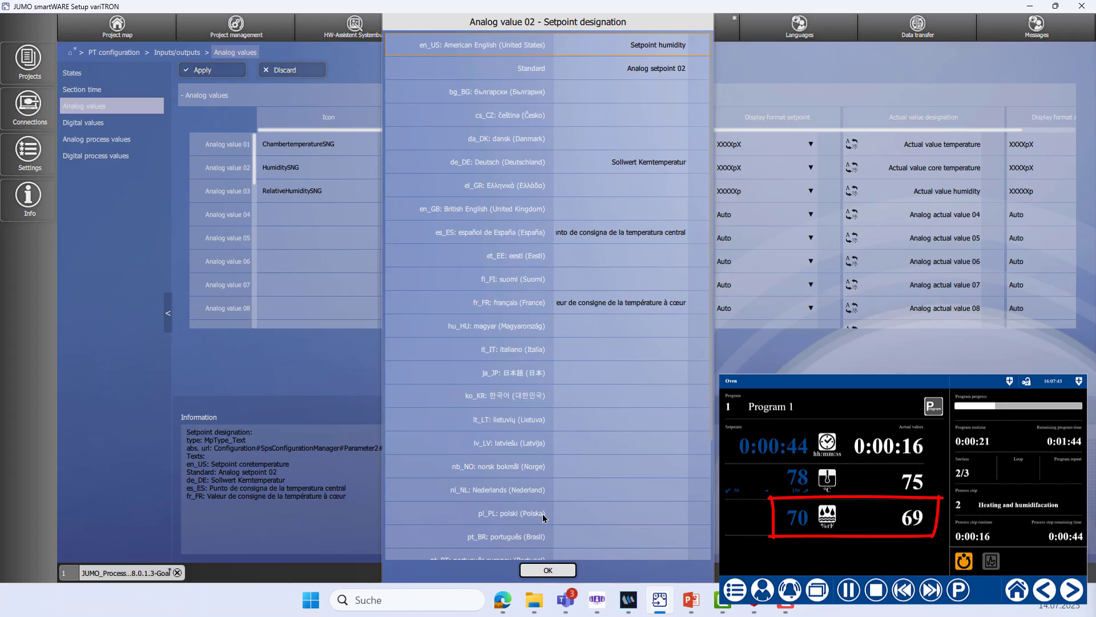
left_click(544, 571)
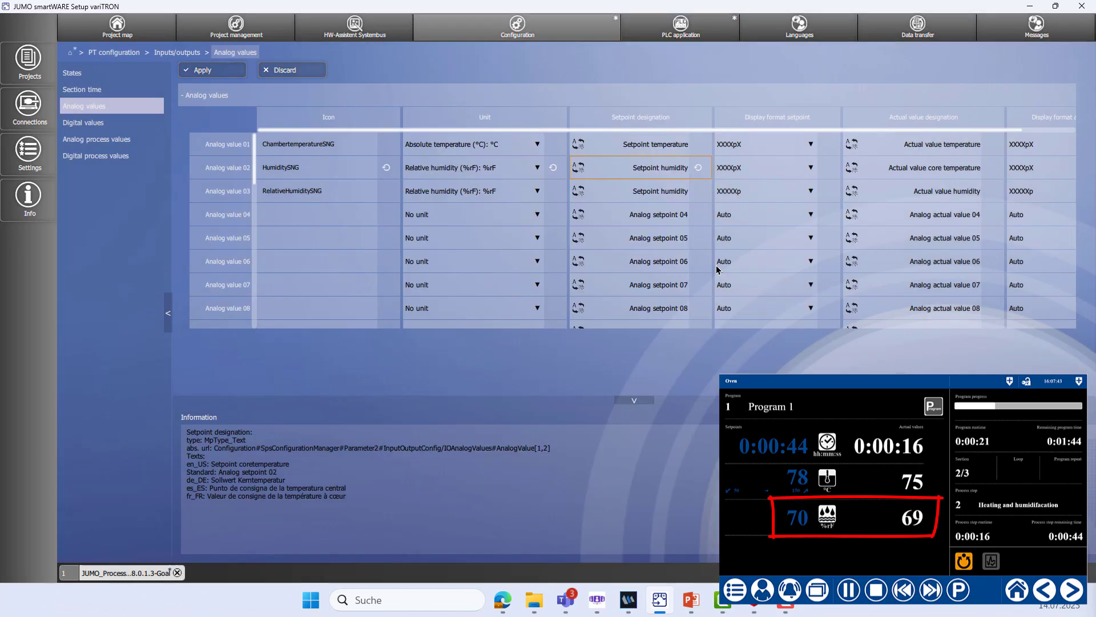
Step: Change the American English actual value designation of Analog value 02 to "Actual value humidity"
double_click(884, 169)
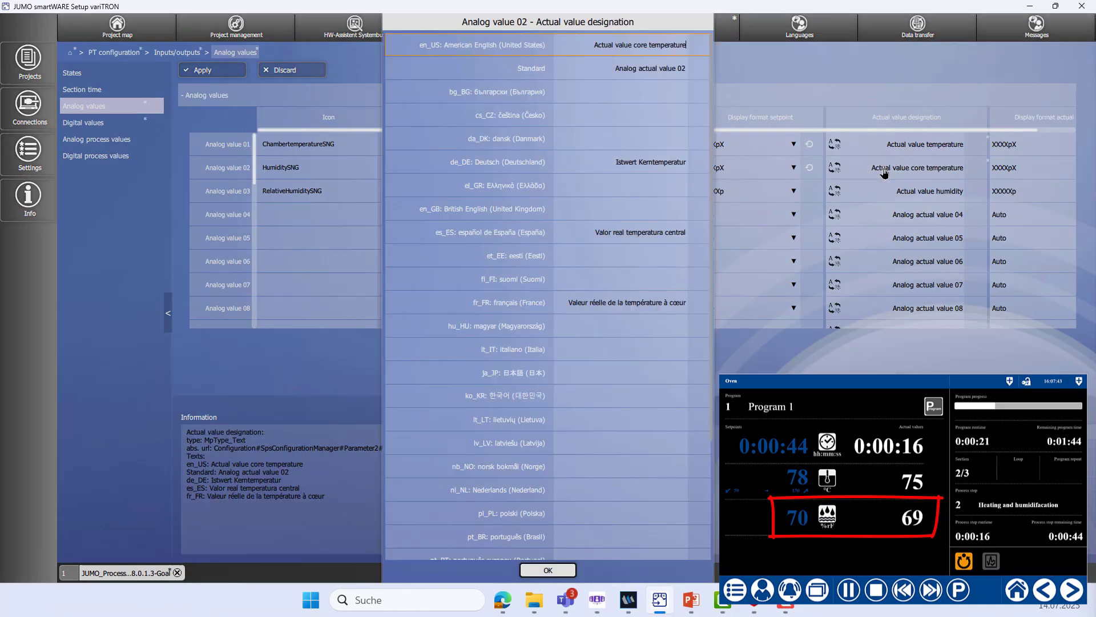
left_click(634, 45)
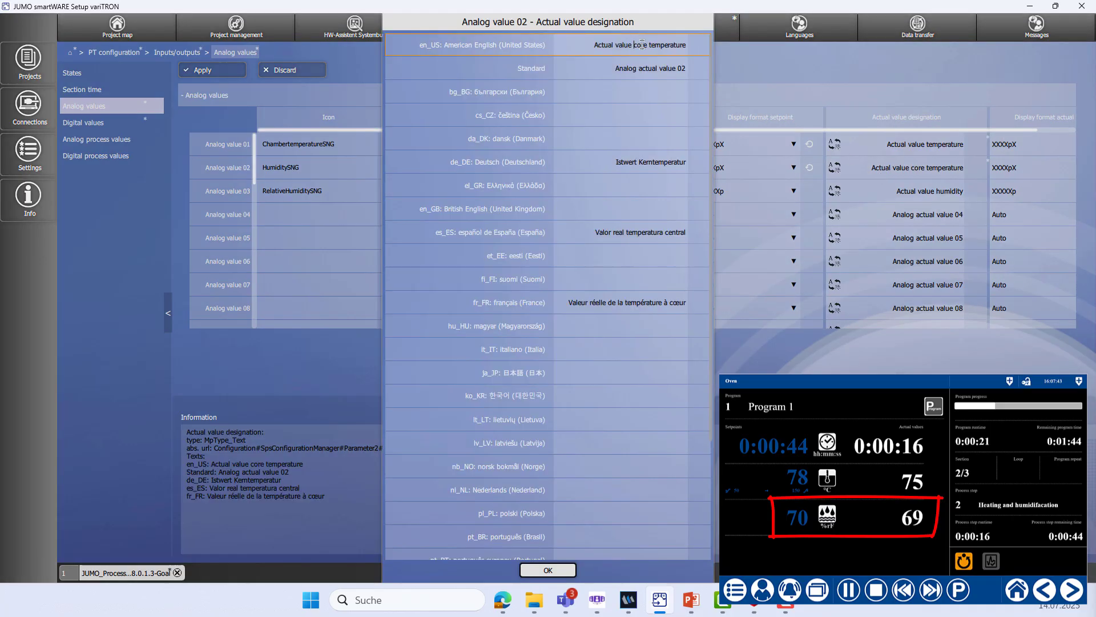
left_click_drag(635, 45, 782, 55)
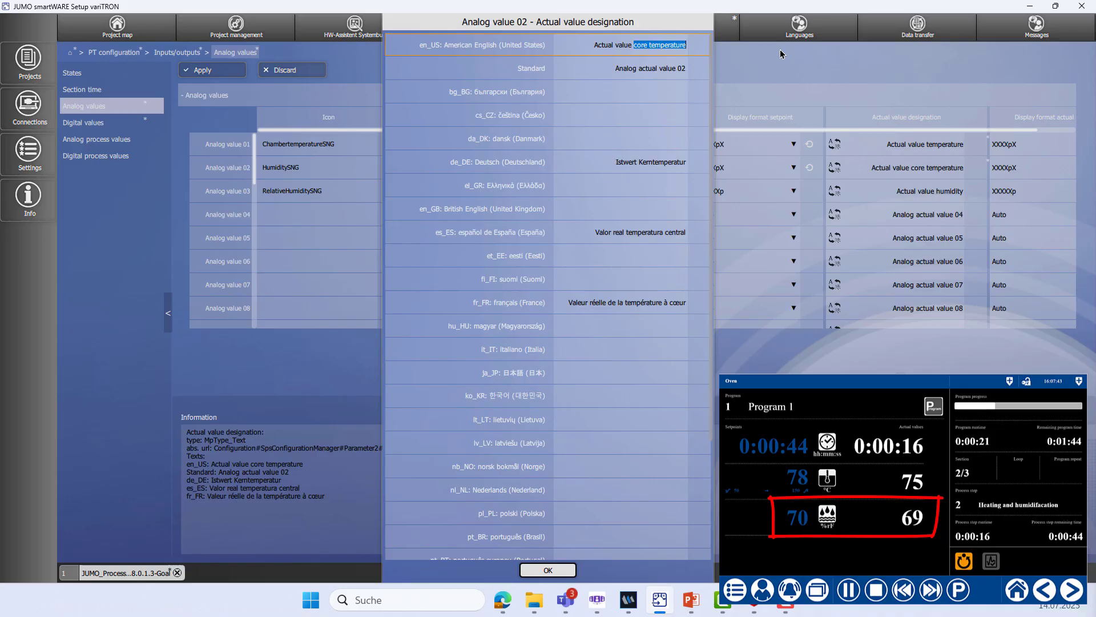
type("humidit")
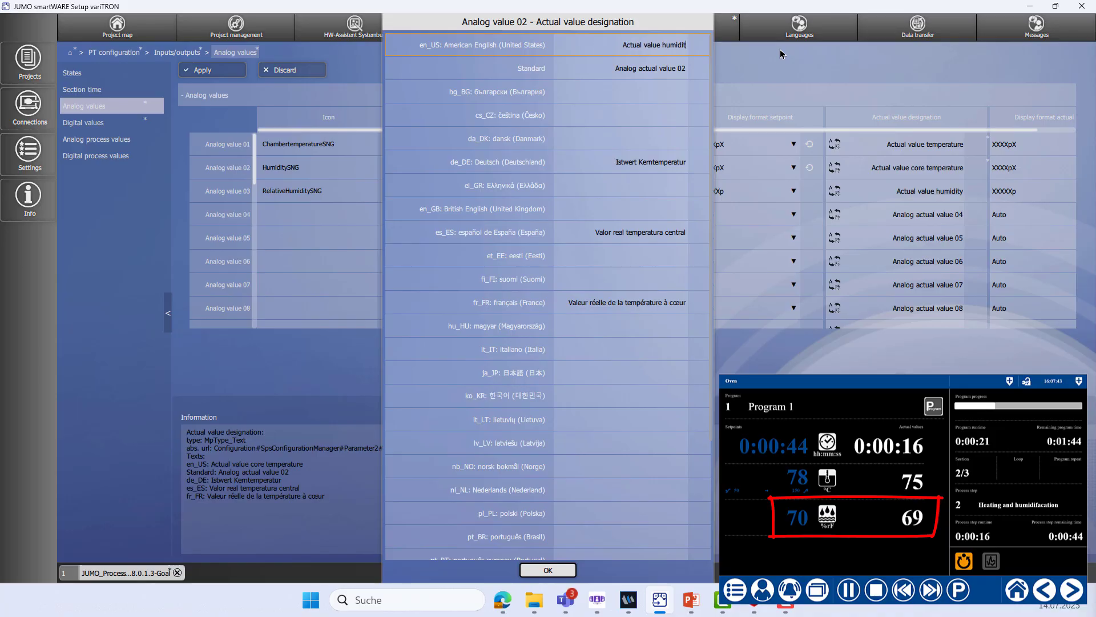
type("y")
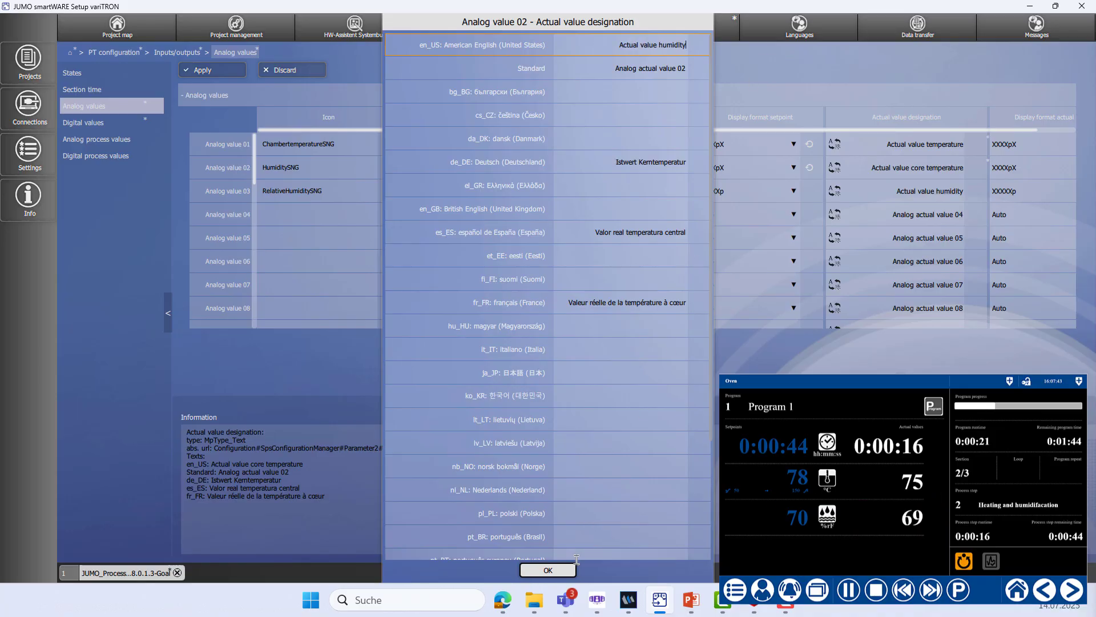
left_click(561, 572)
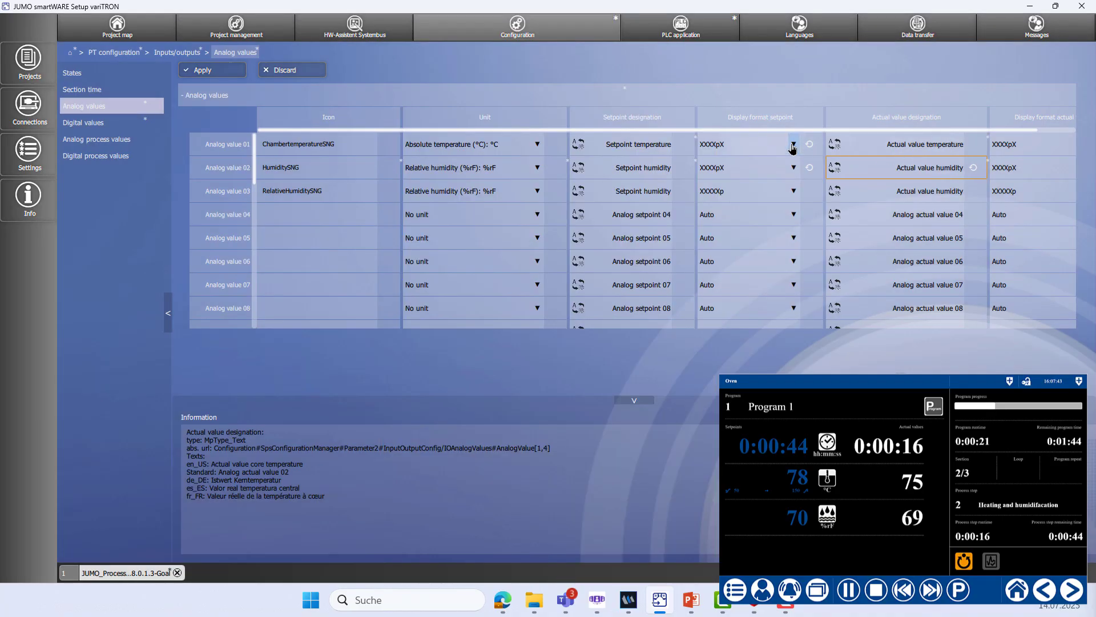
Step: Set the setpoint and actual value display formats of Analog values 01 and 02 to XXXXXp and apply the analog values configuration
left_click(791, 146)
left_click(768, 183)
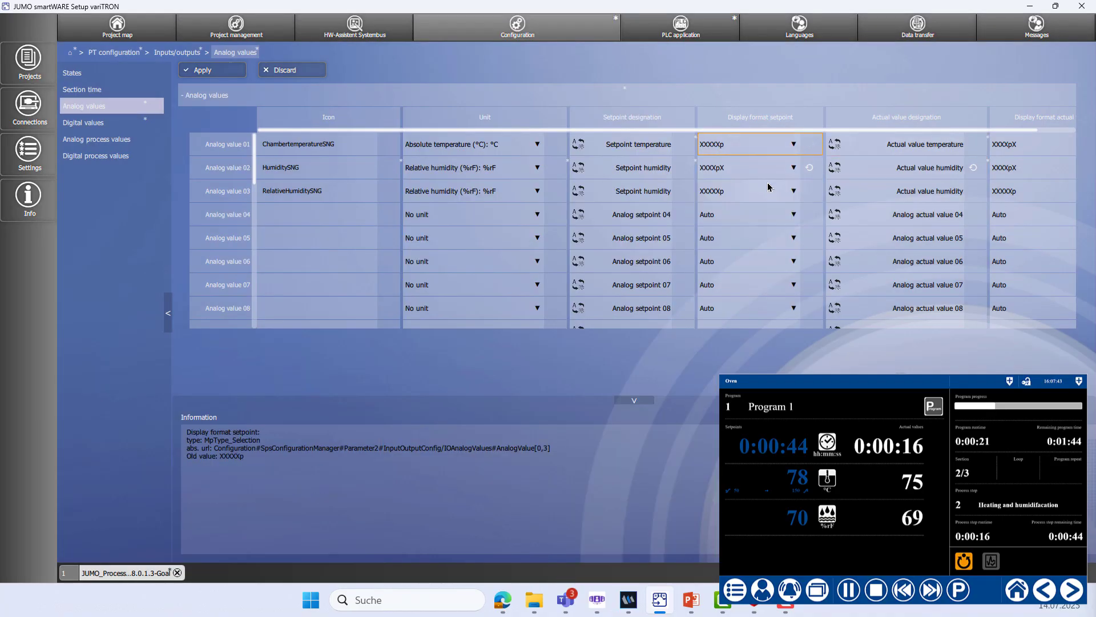
left_click(792, 167)
left_click(764, 205)
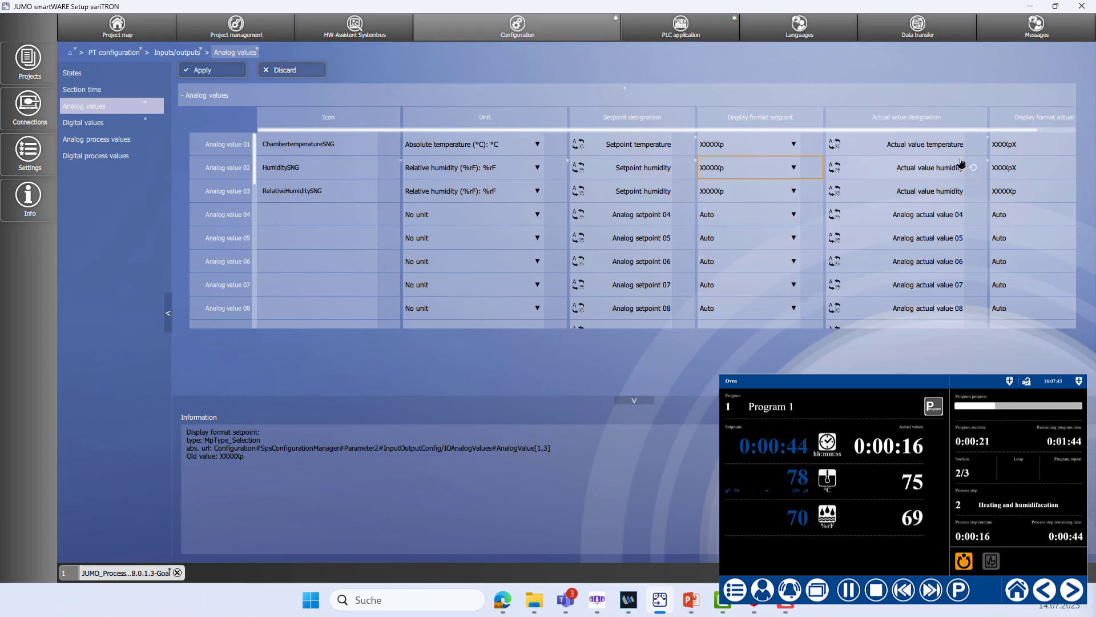
left_click(1016, 152)
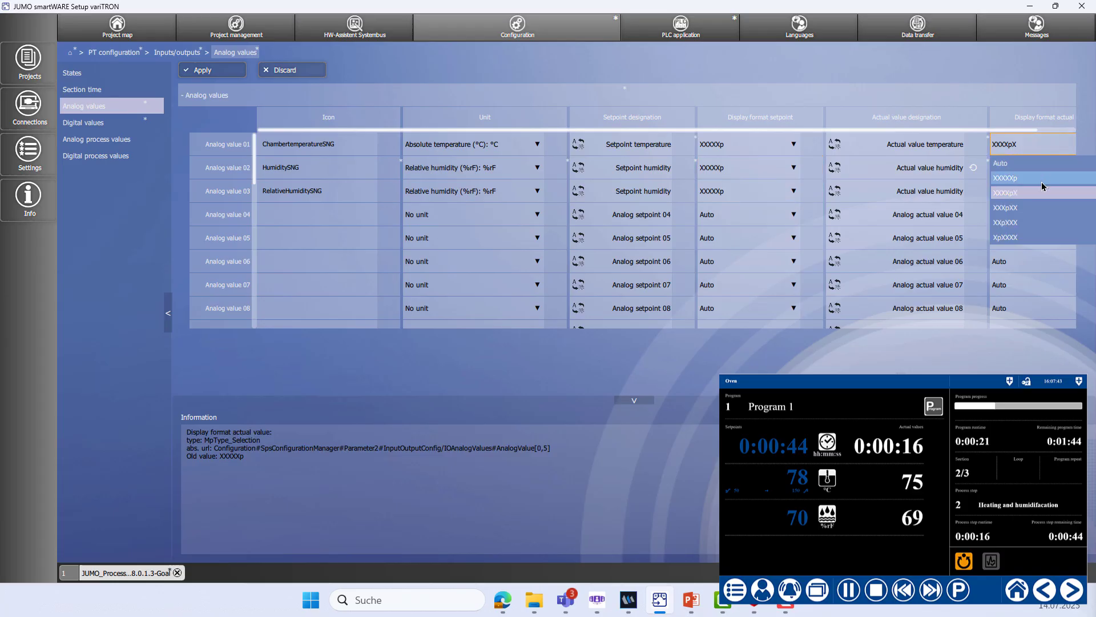
left_click(1041, 179)
left_click(1036, 167)
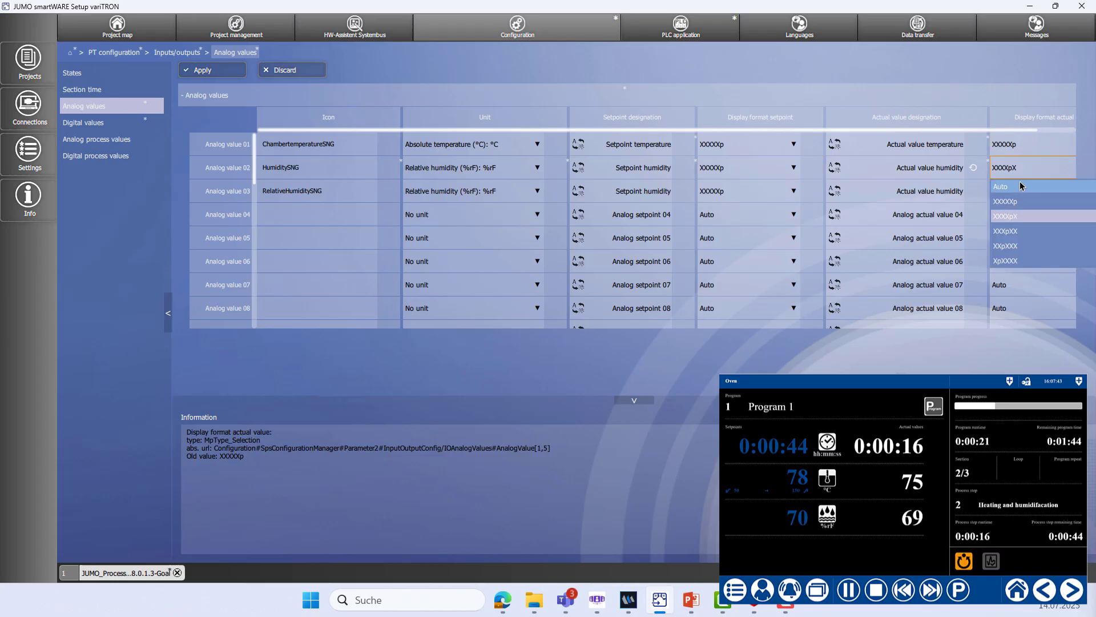
left_click(1016, 203)
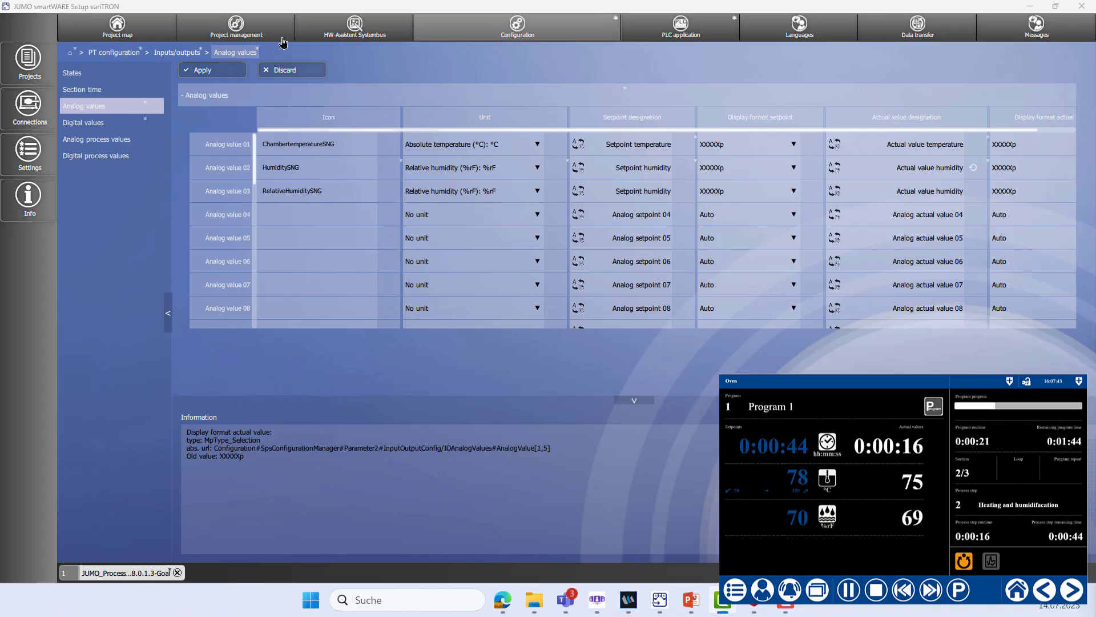
left_click(206, 71)
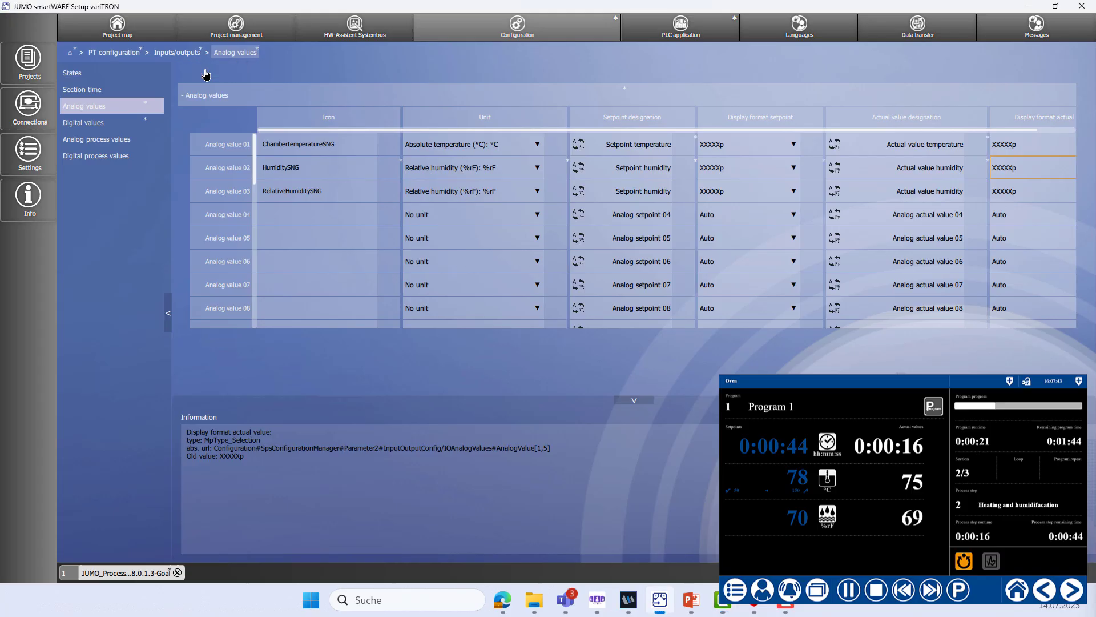
Step: Assign the FanSNDG icon to Digital value 01 in the PT inputs/outputs
left_click(121, 125)
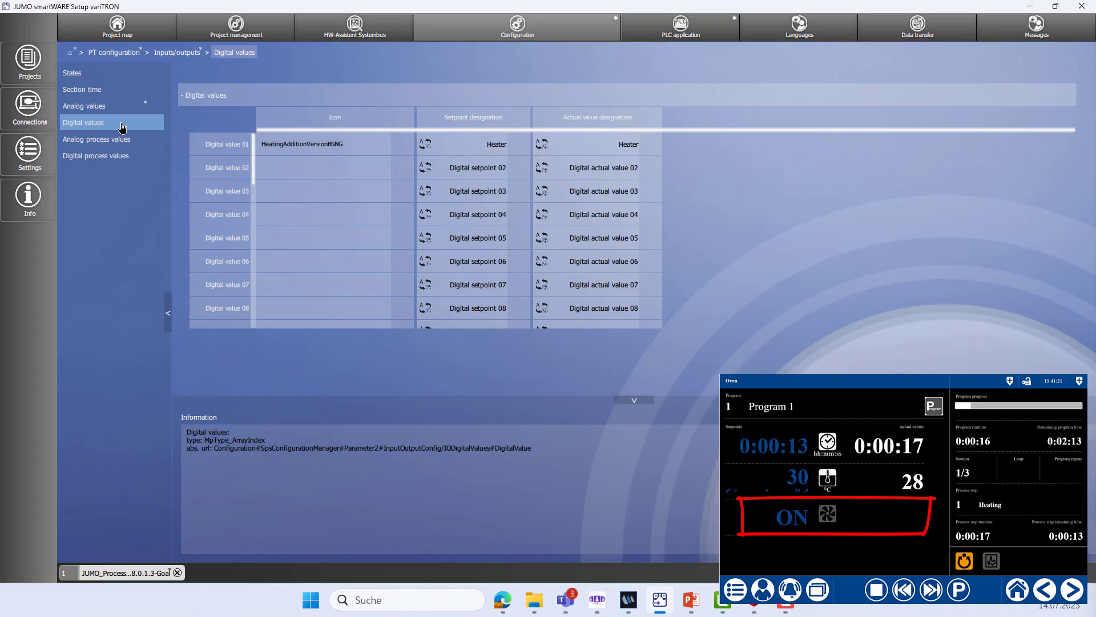
double_click(337, 148)
scroll(507, 213, "down", 3)
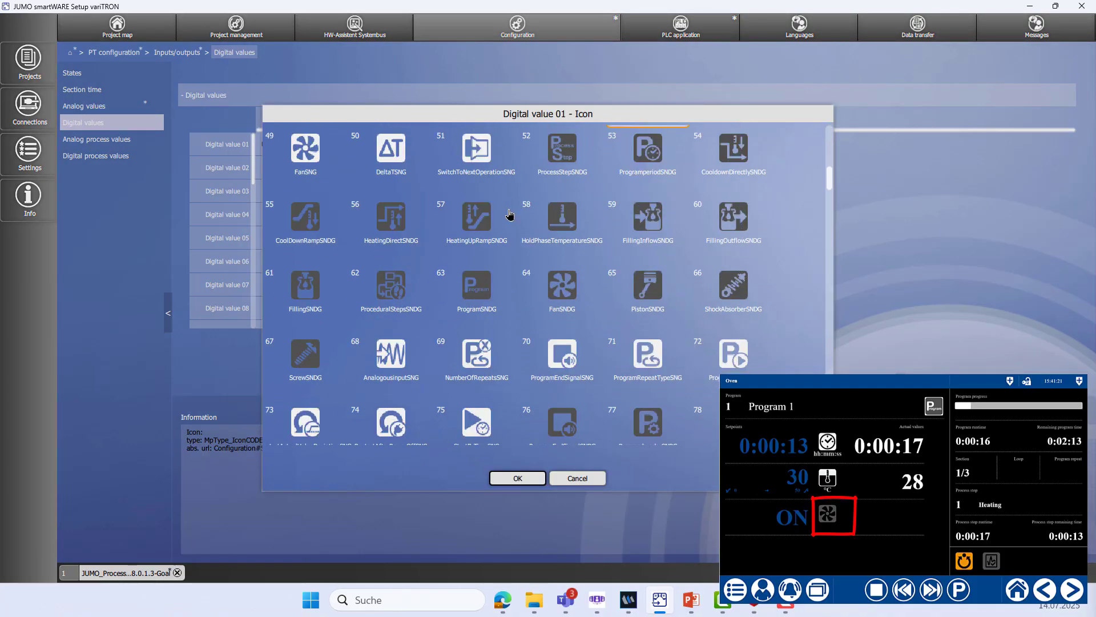
left_click(563, 285)
left_click(530, 478)
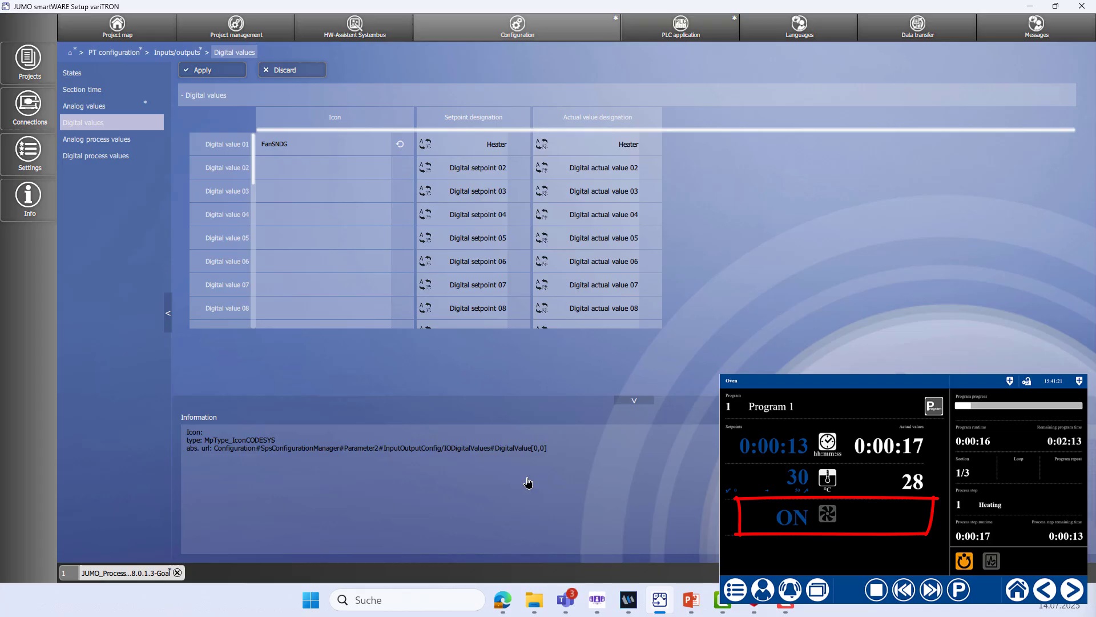
Step: Change the American English setpoint designation of Digital value 01 to "Recirculation"
double_click(487, 146)
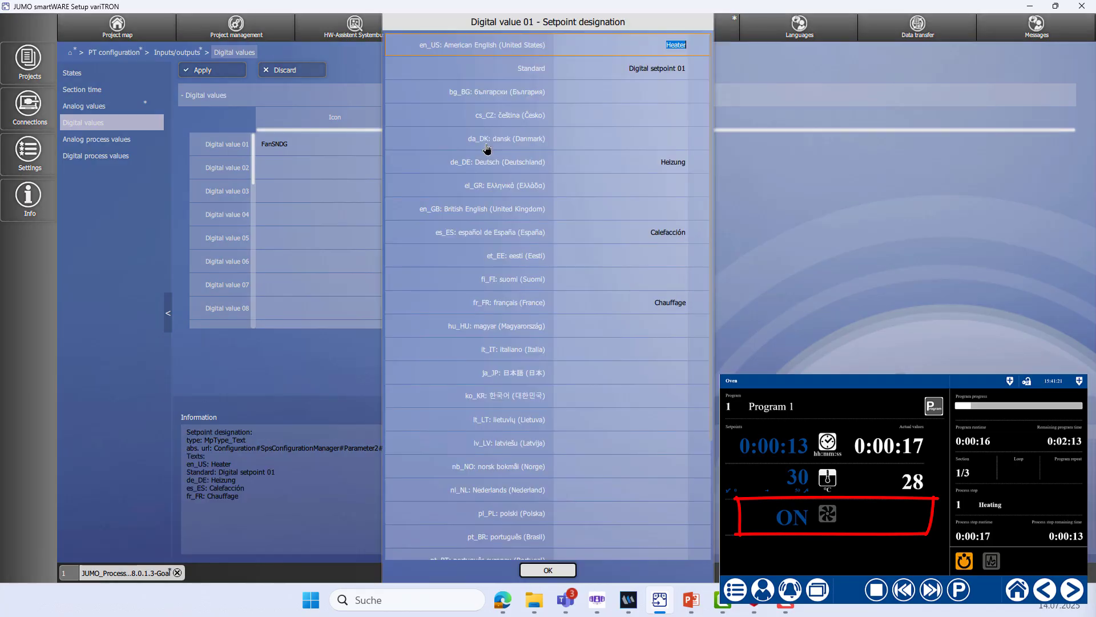
type("Recircula")
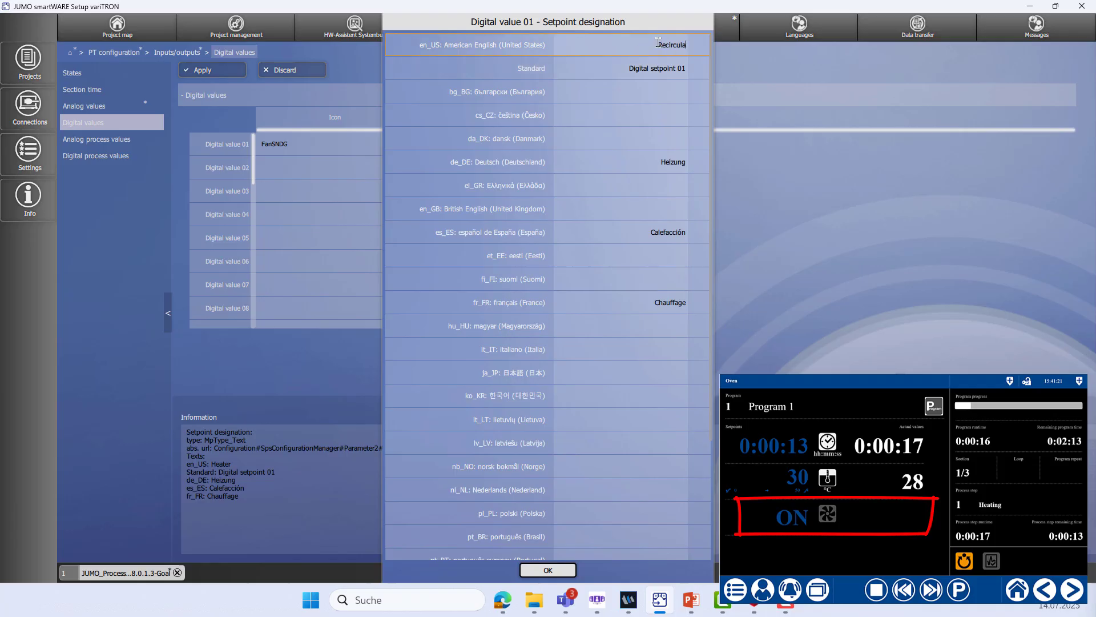
type("tion")
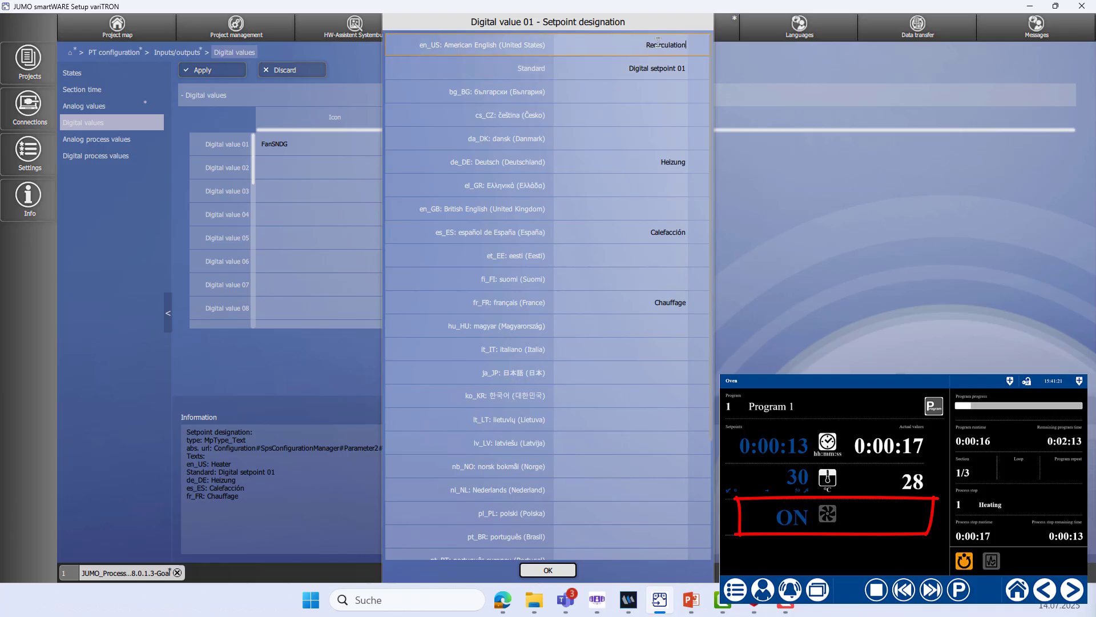
left_click(555, 572)
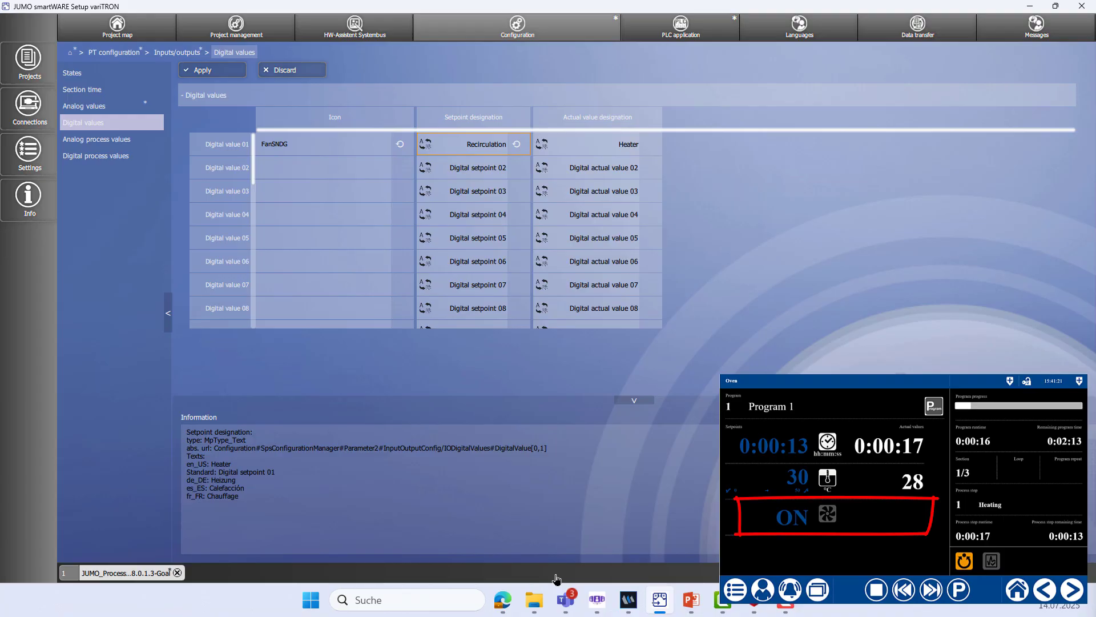
Step: Clear the American English actual value designation of Digital value 01 and apply the digital values configuration
left_click(624, 144)
left_click(673, 44)
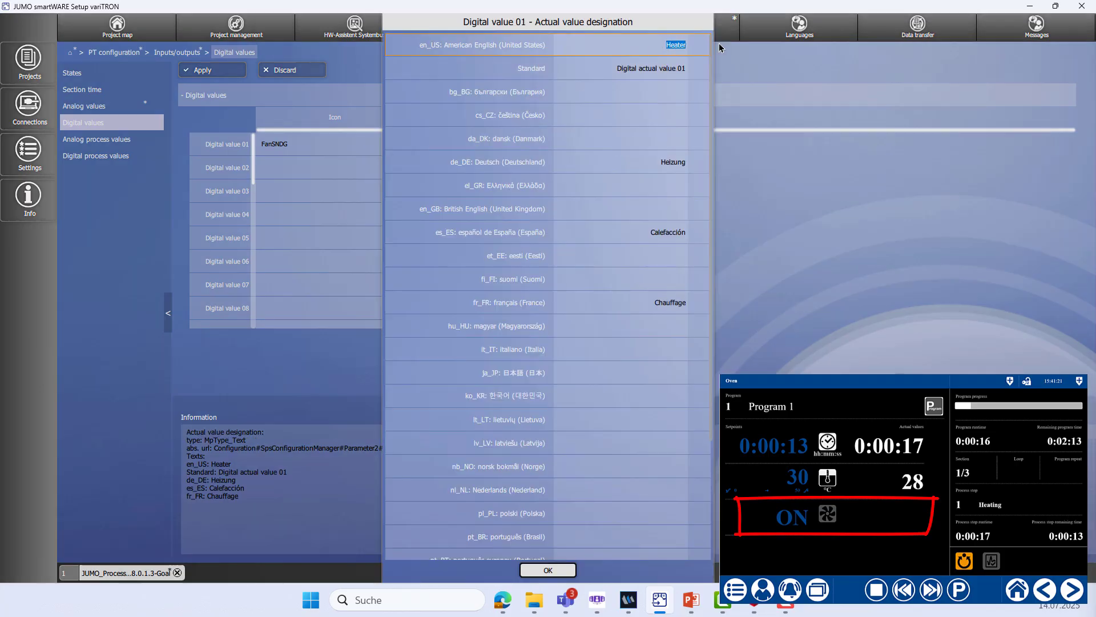
key("BackSpace")
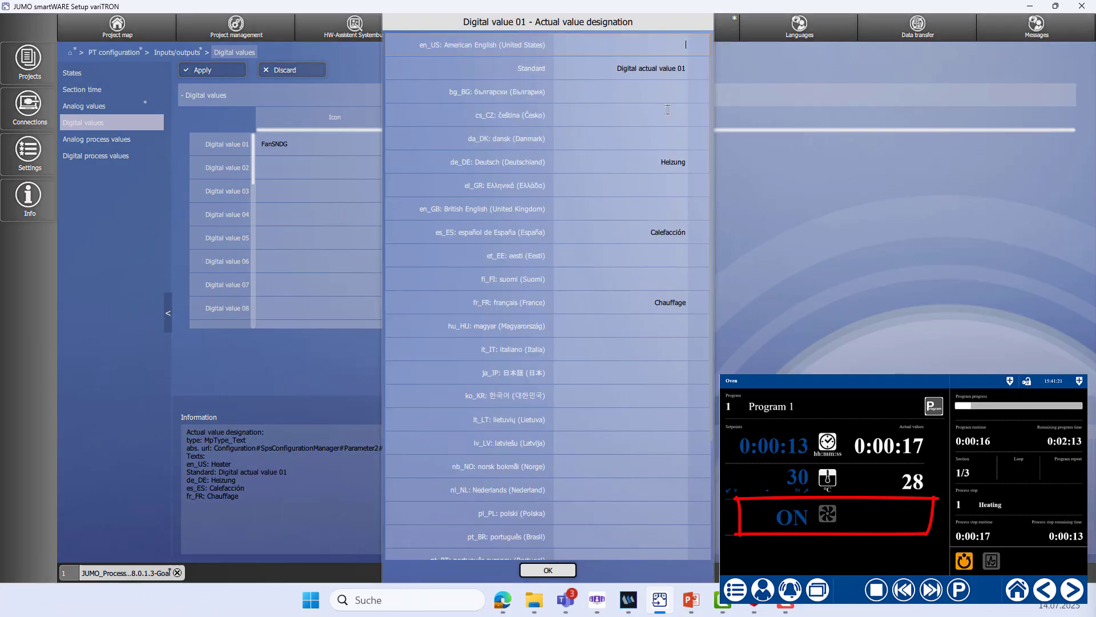
left_click(564, 574)
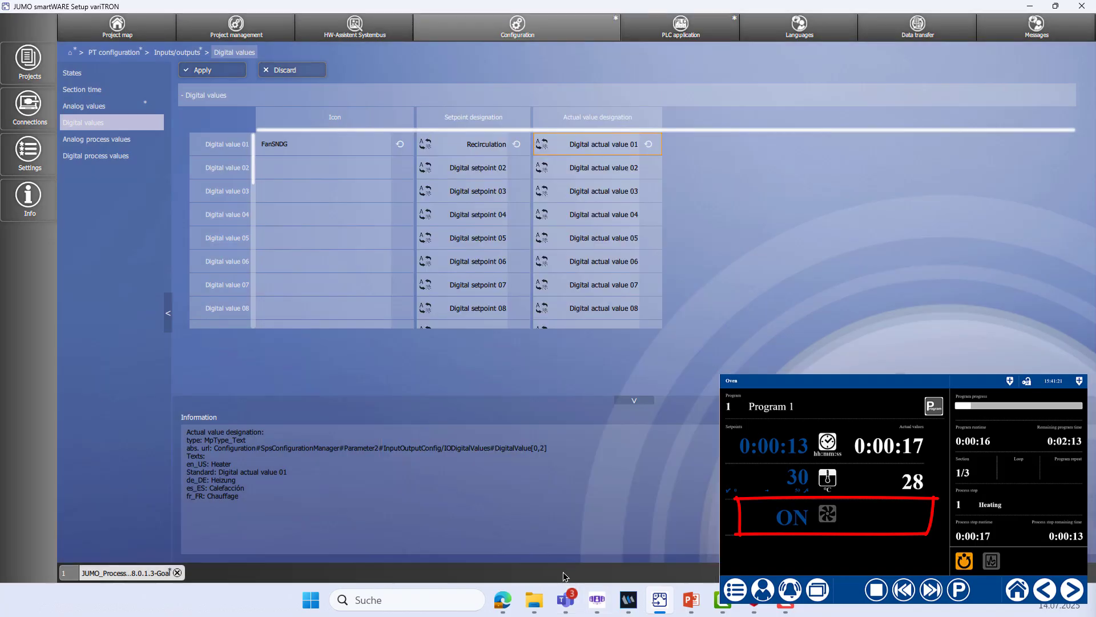
left_click(236, 73)
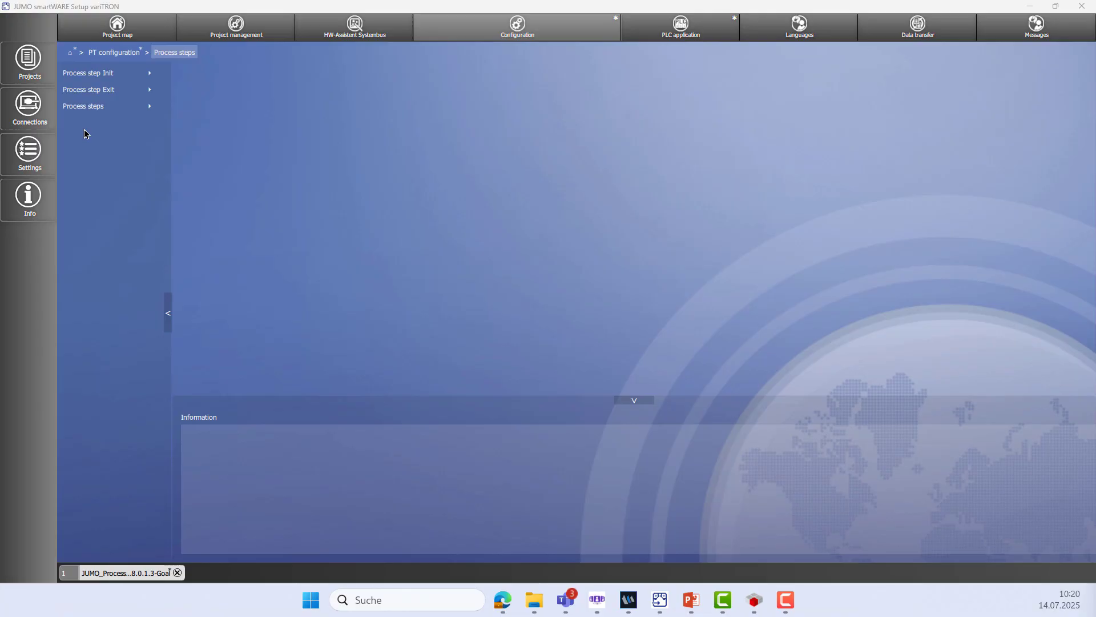
Step: Remove process steps 10 through 2 from the PT configuration, keeping only "Heating up via ramp"
left_click(97, 107)
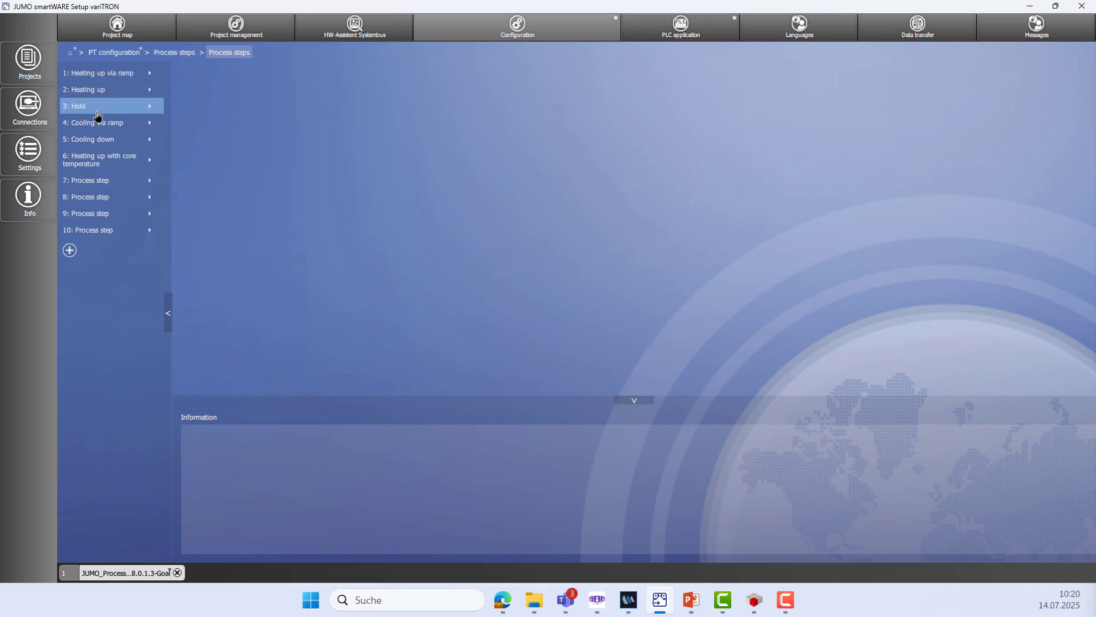
left_click(155, 231)
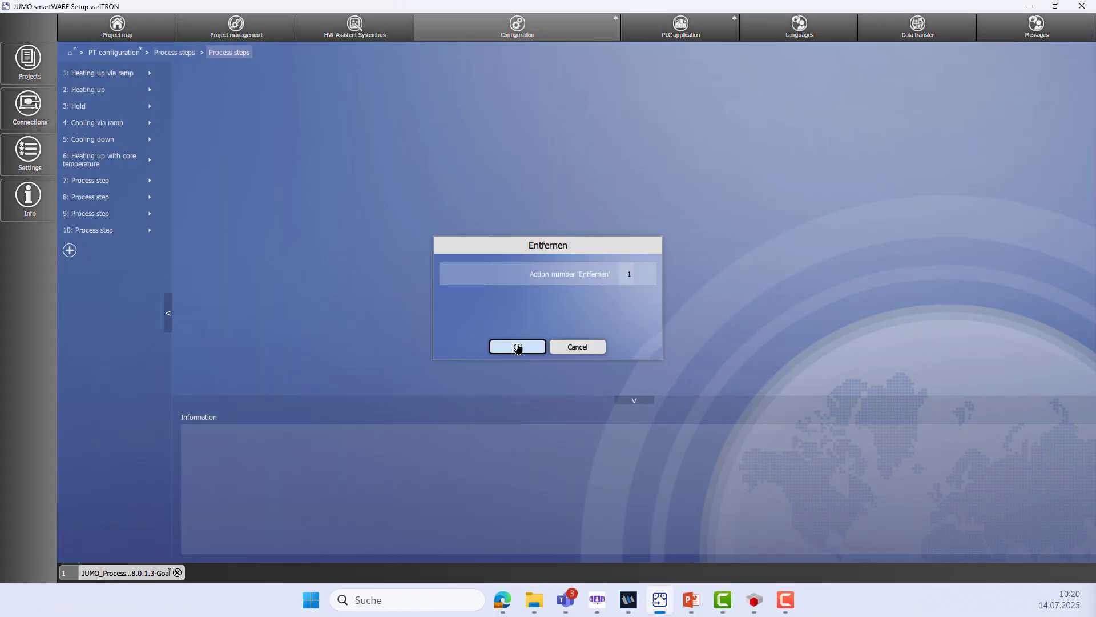
key("Return")
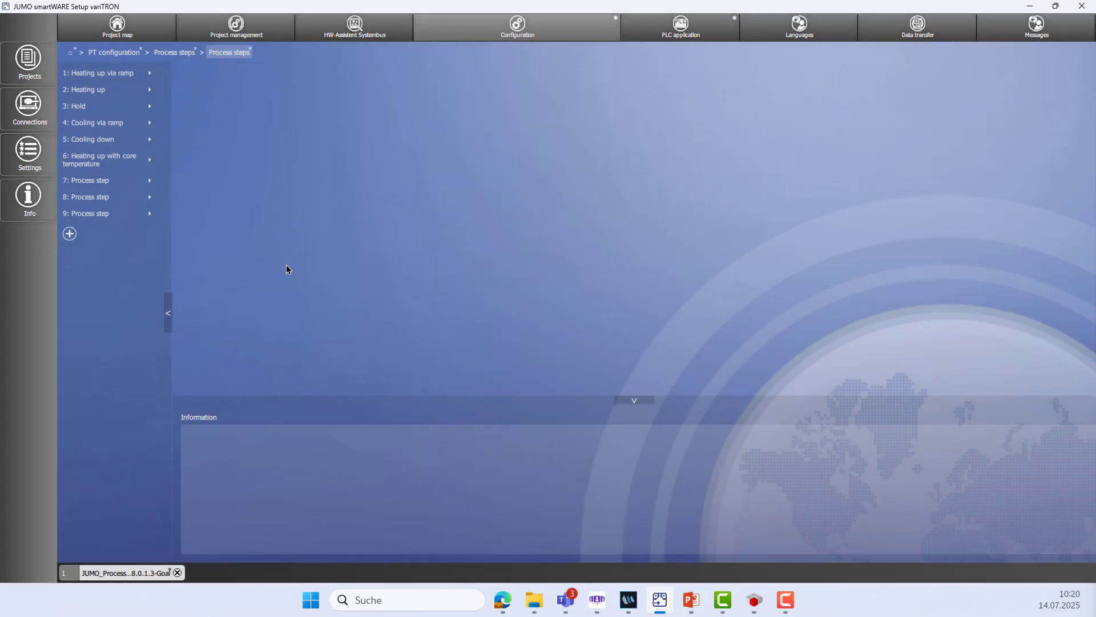
left_click(158, 216)
left_click(531, 347)
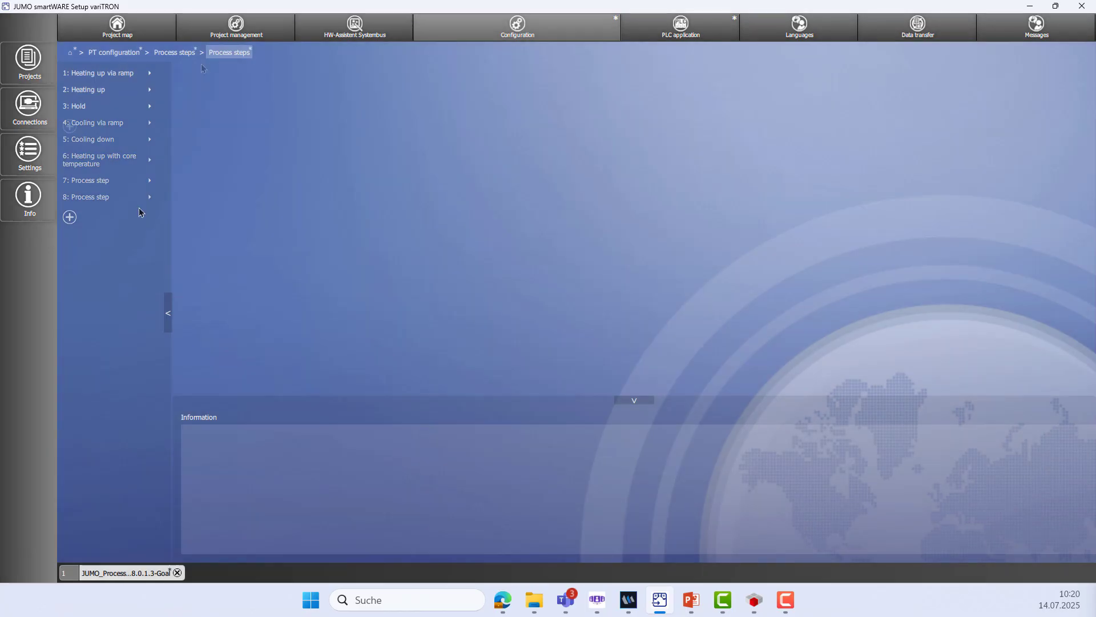
left_click(157, 106)
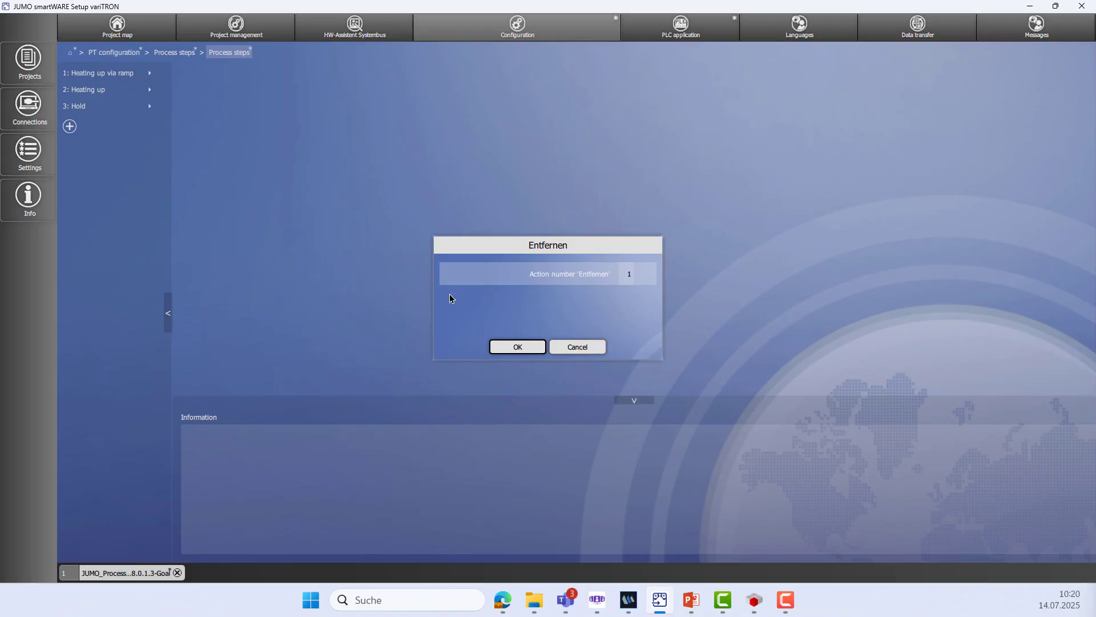
left_click(515, 348)
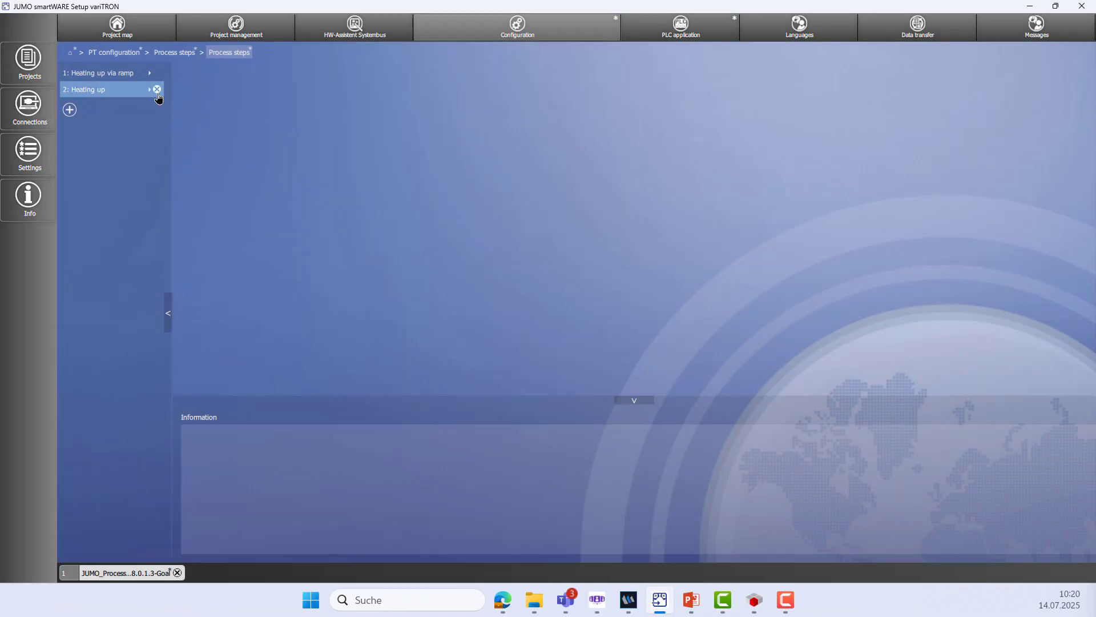
left_click(155, 91)
left_click(516, 347)
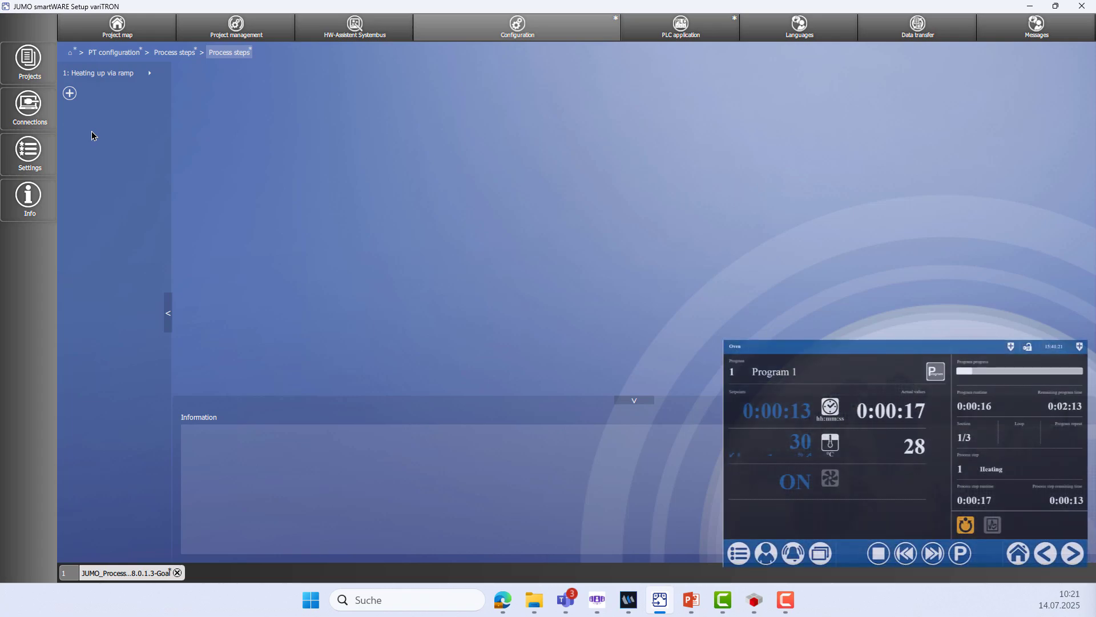
Step: Shorten the American English name of process step 1 to "Heating"
left_click(90, 75)
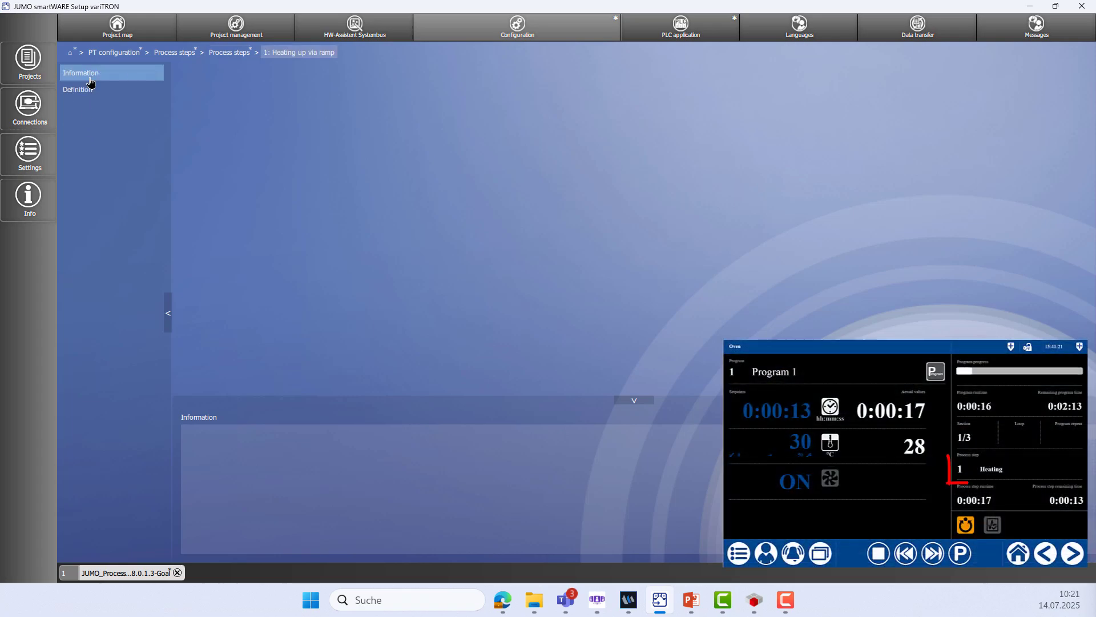
left_click(90, 81)
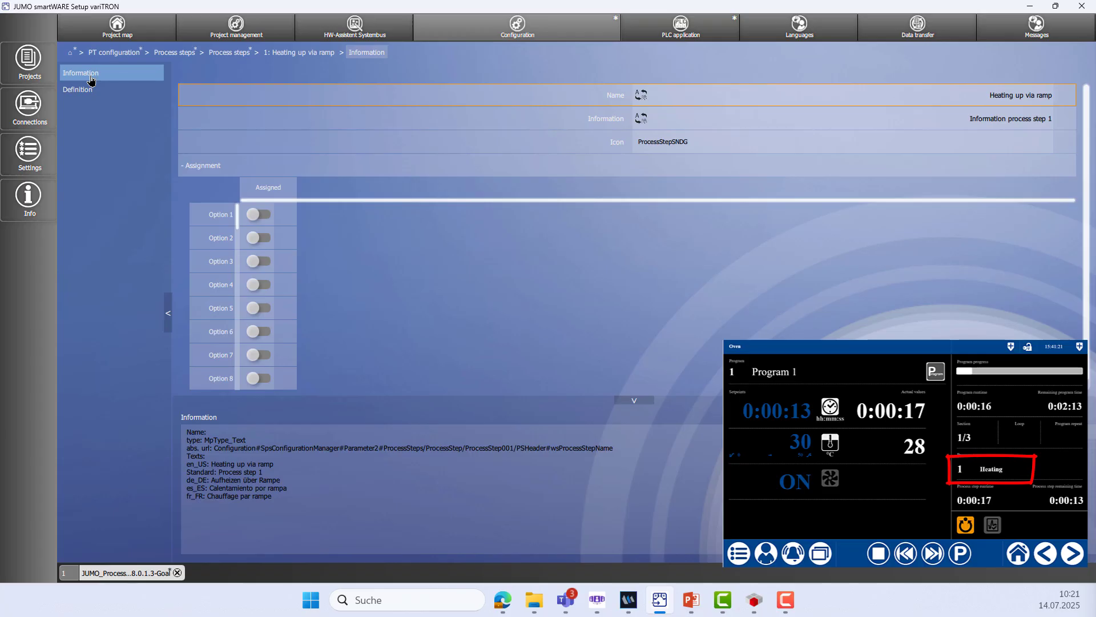
left_click(642, 95)
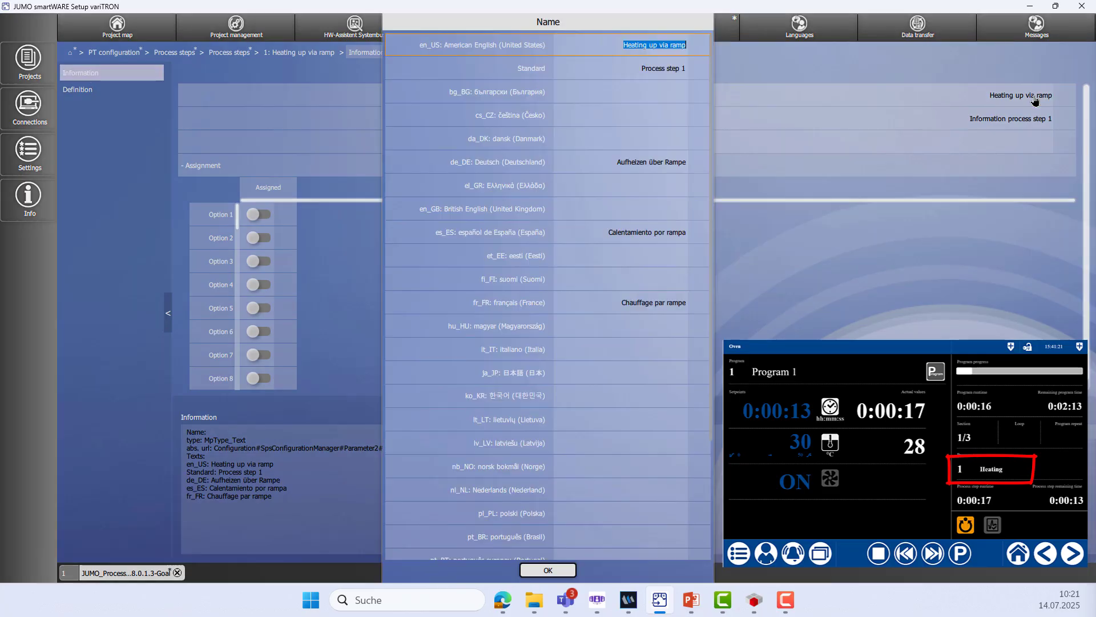
left_click(647, 46)
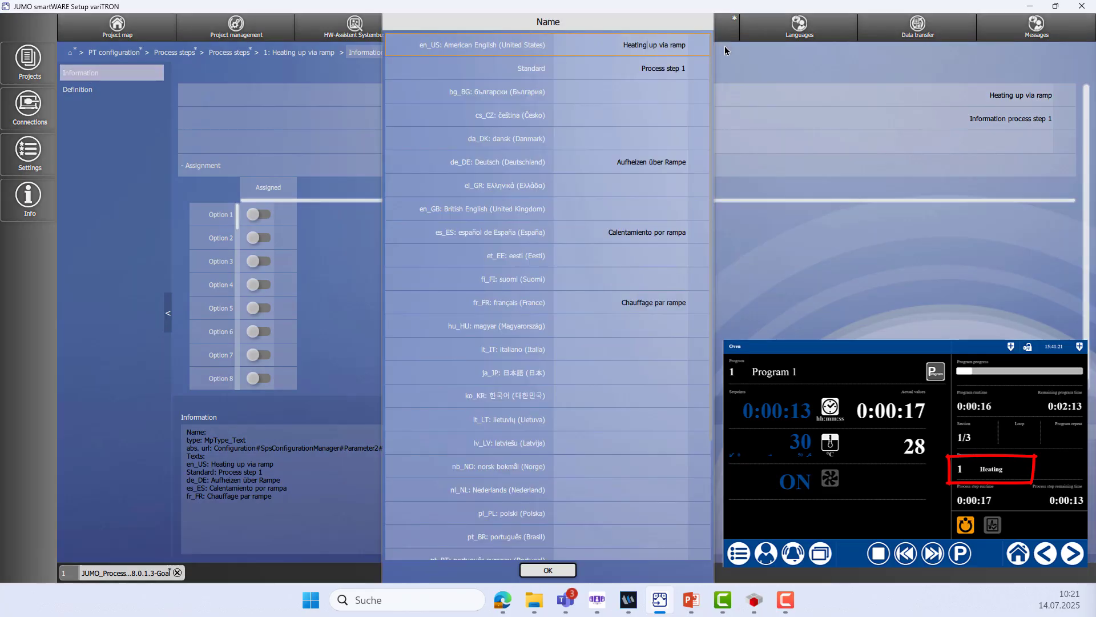
key("Delete")
key("Delete")
key("Delete")
key("Delete")
key("Delete")
key("Delete")
key("Delete")
key("Delete")
key("Delete")
key("Delete")
key("Delete")
key("Delete")
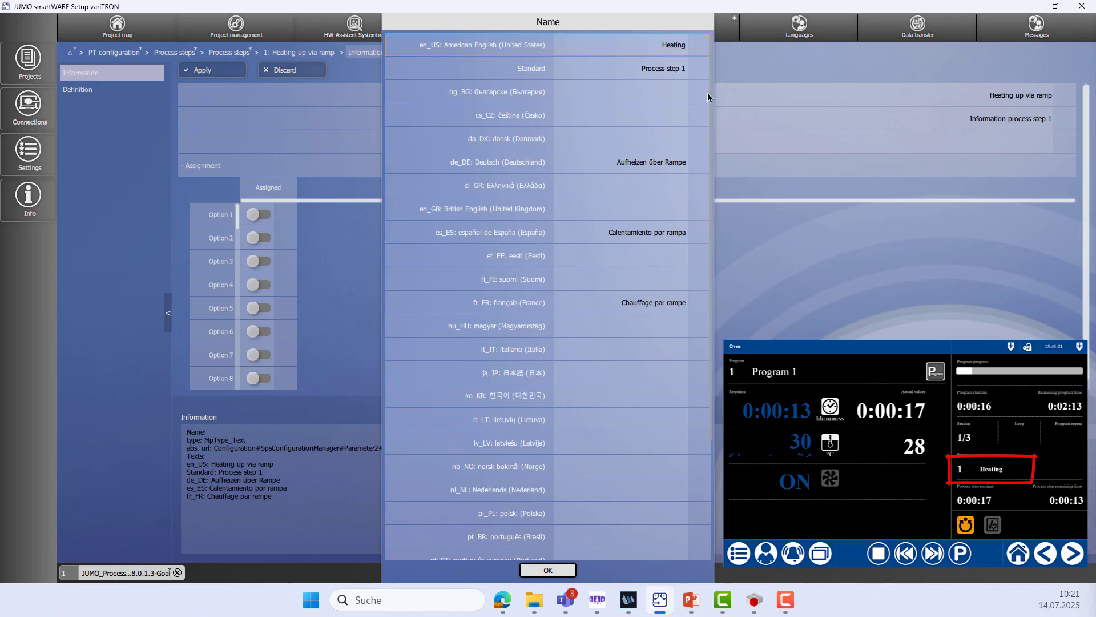
left_click(542, 571)
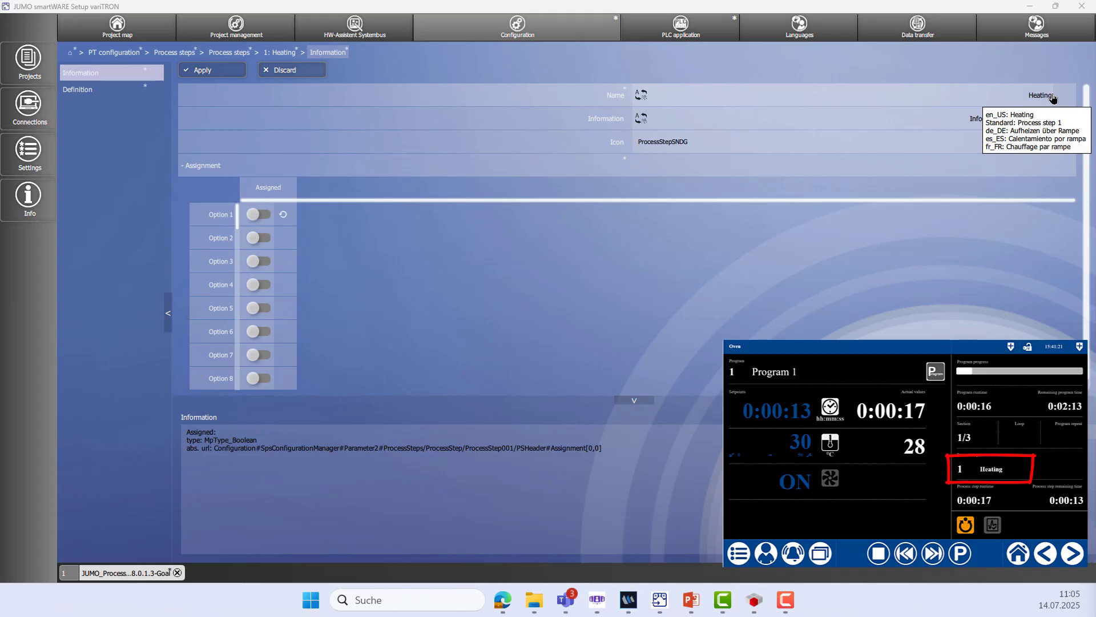
Step: Confirm the ProcessStepSNDG icon for the Heating process step and apply its information settings
left_click(803, 149)
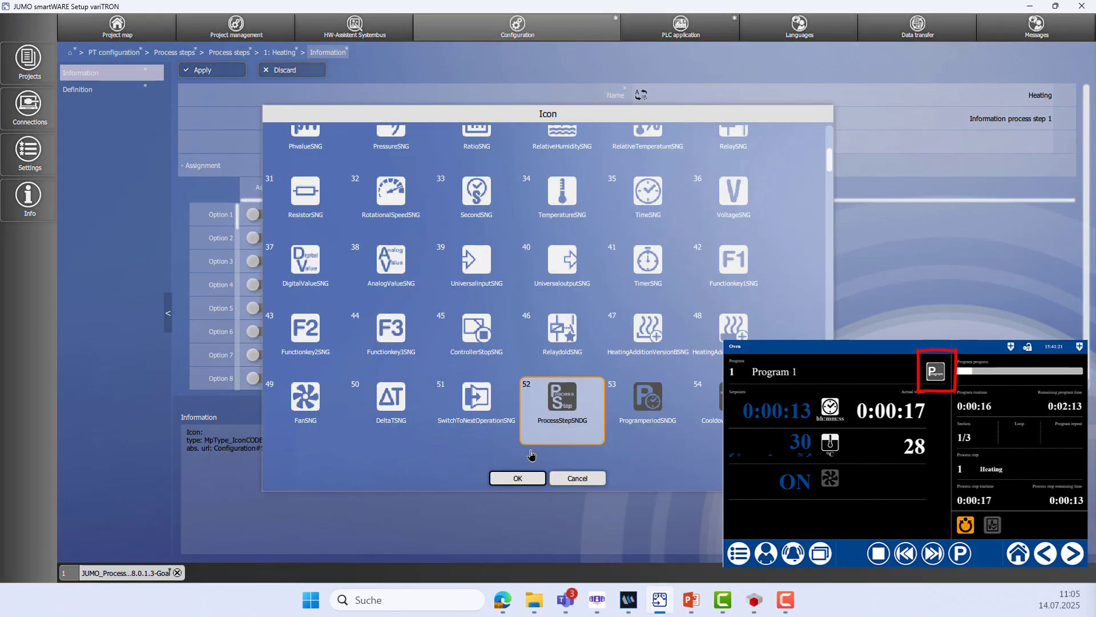
left_click(513, 479)
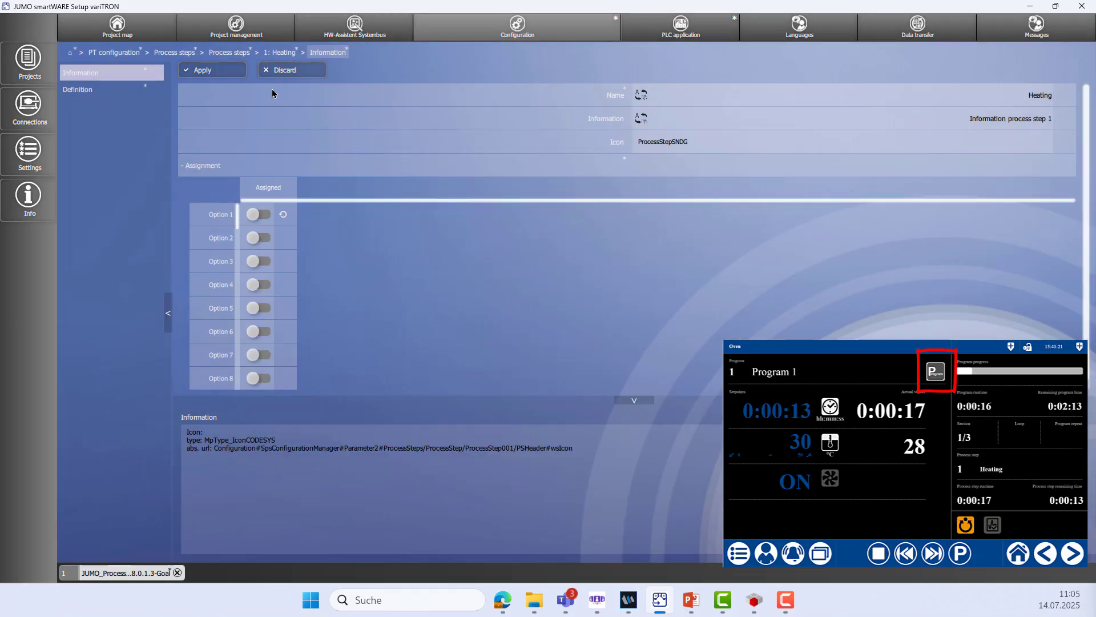
left_click(213, 72)
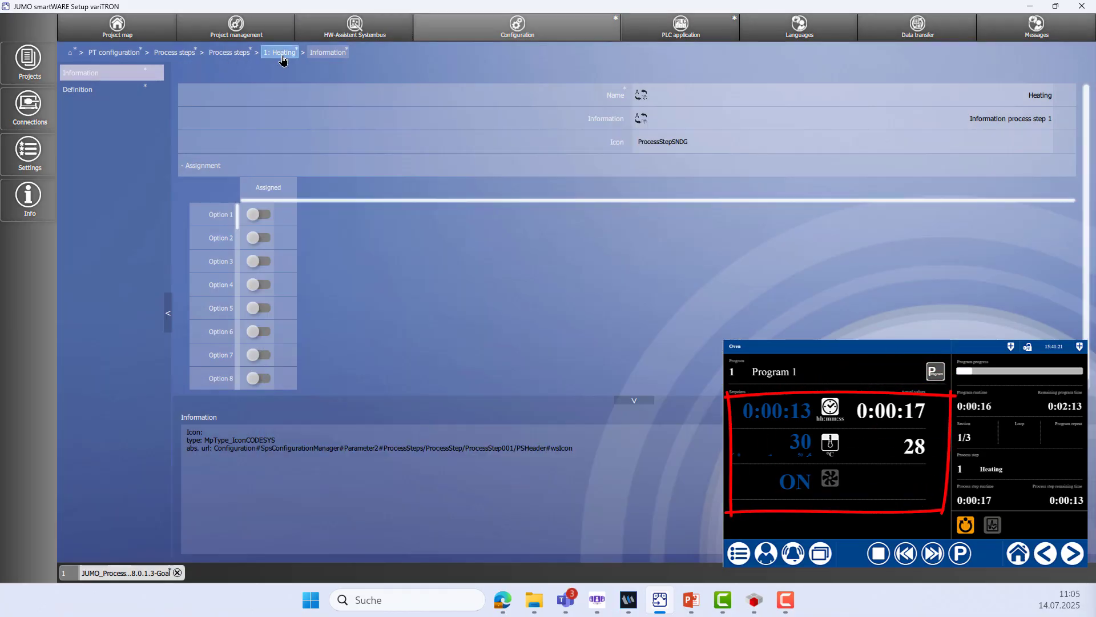
Step: In the Heating step's definition, review the section time settings and disable the core temperature and humidity analog actual values
left_click(280, 52)
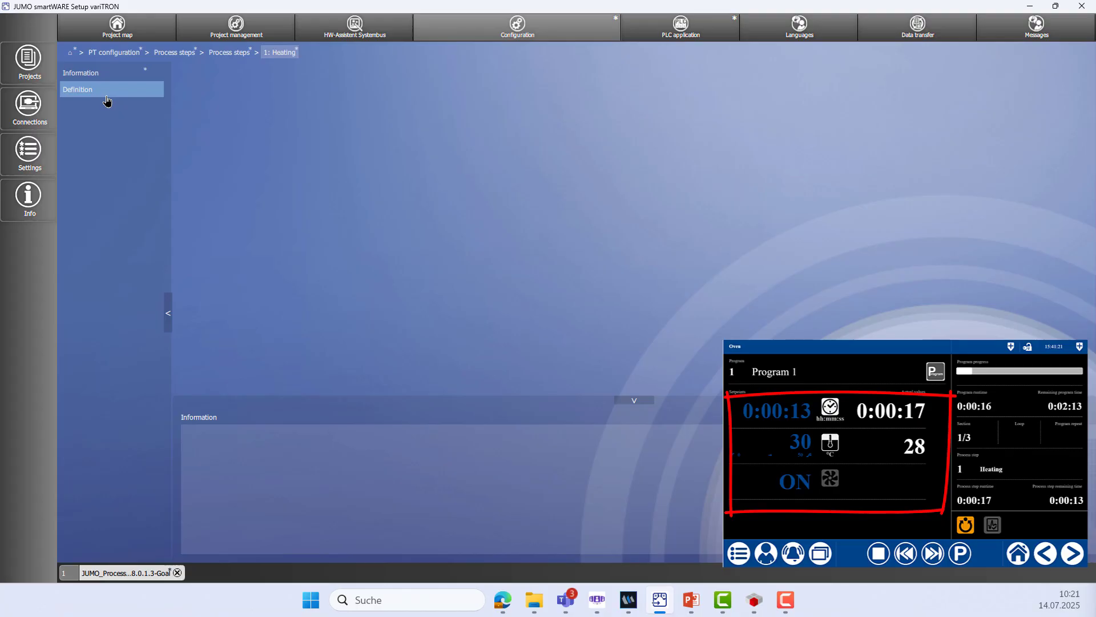
left_click(107, 97)
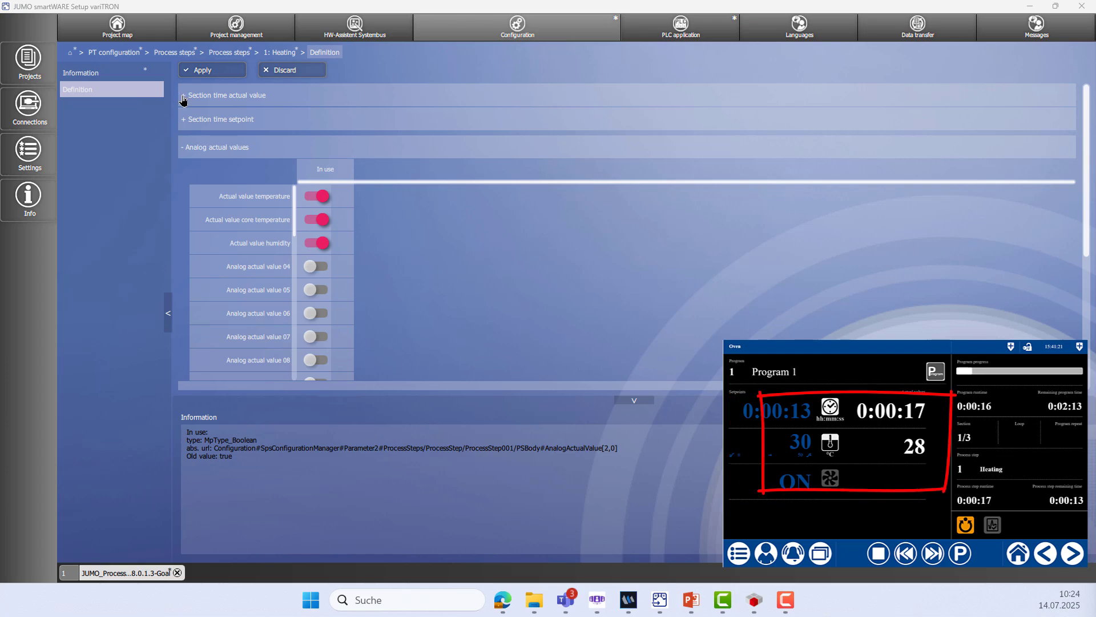
left_click(183, 97)
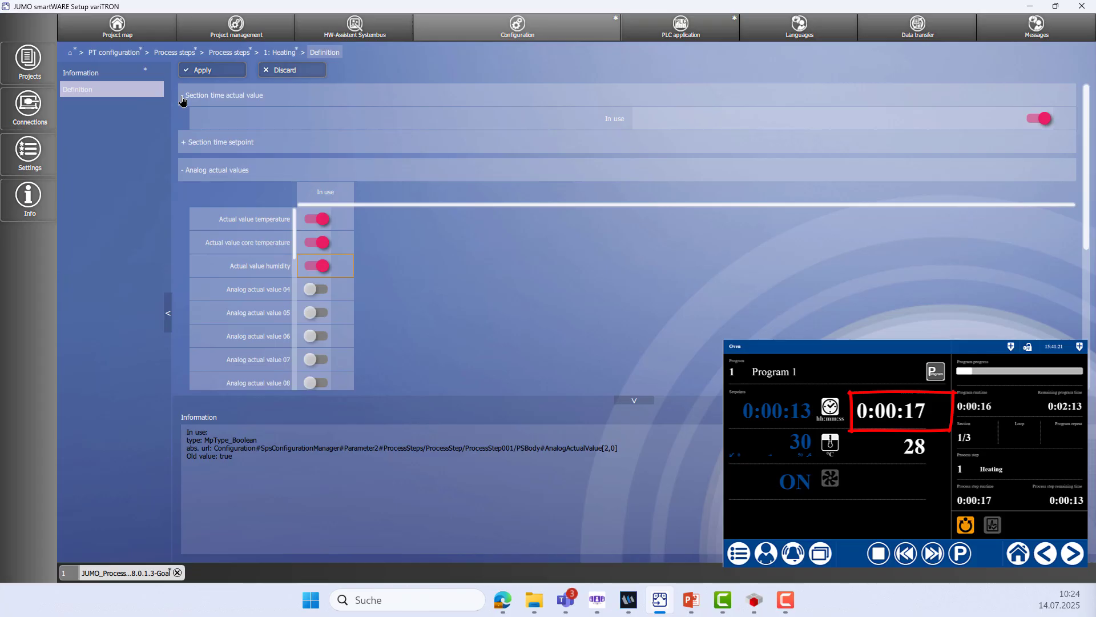
left_click(183, 98)
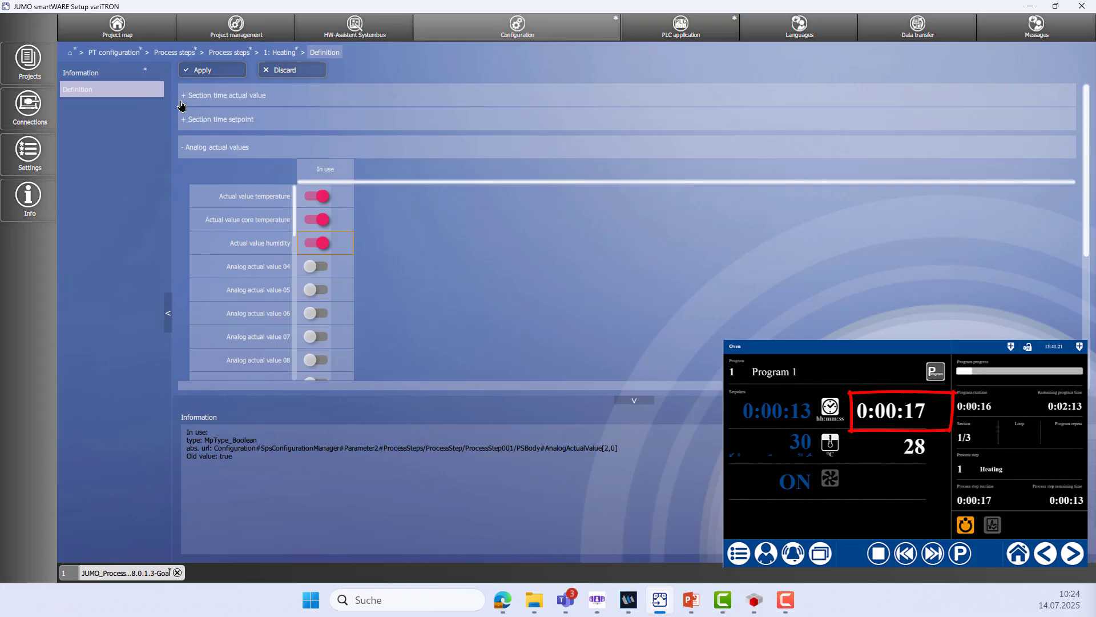
left_click(182, 120)
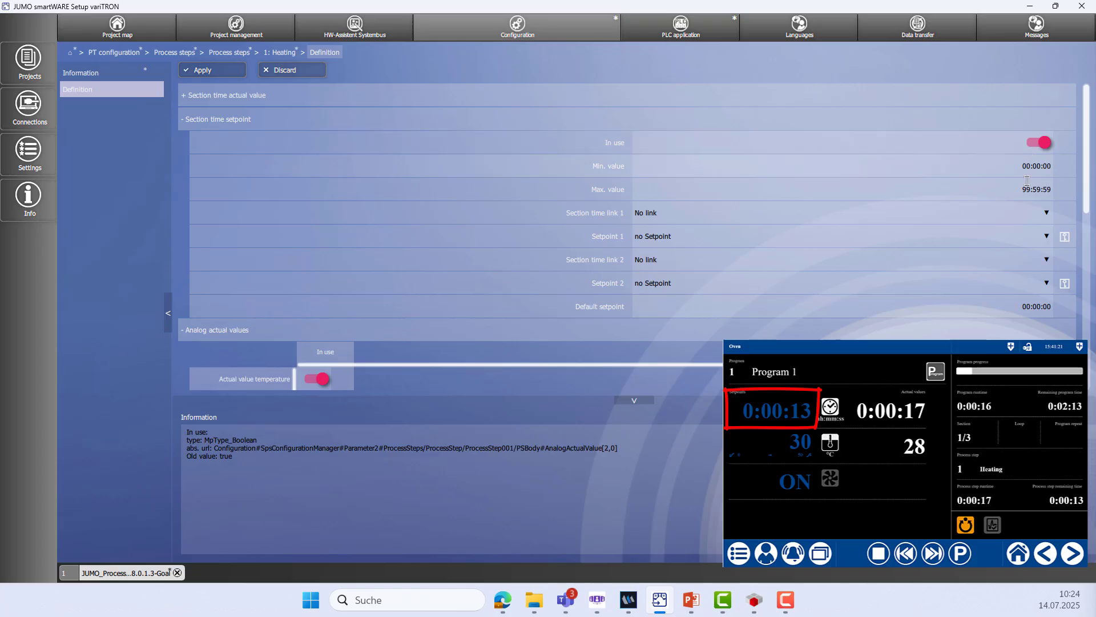
left_click(182, 123)
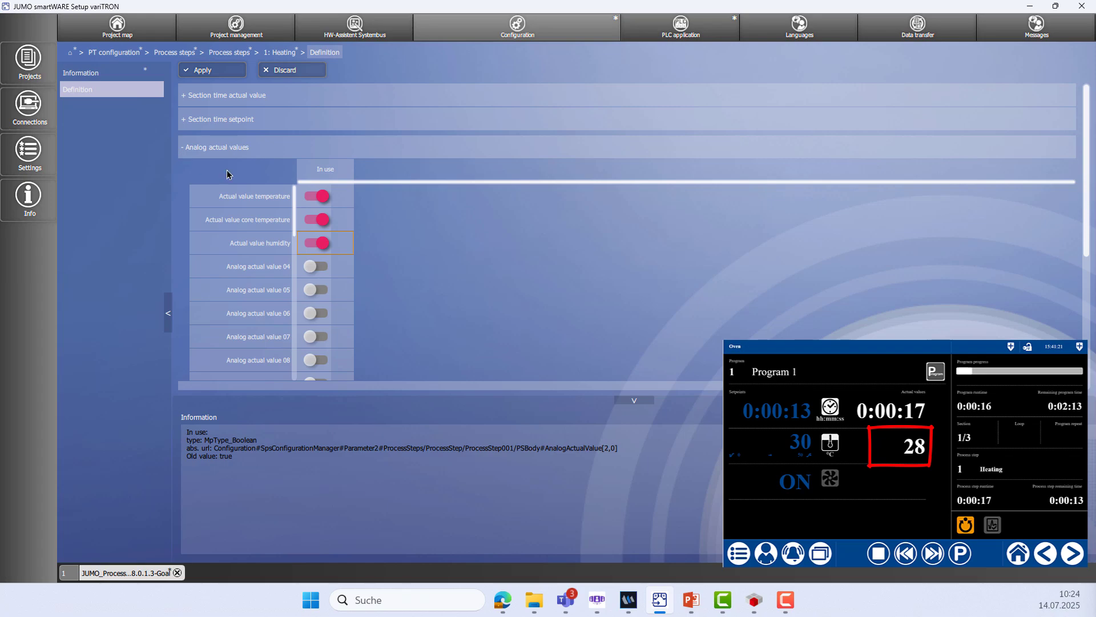
left_click(310, 224)
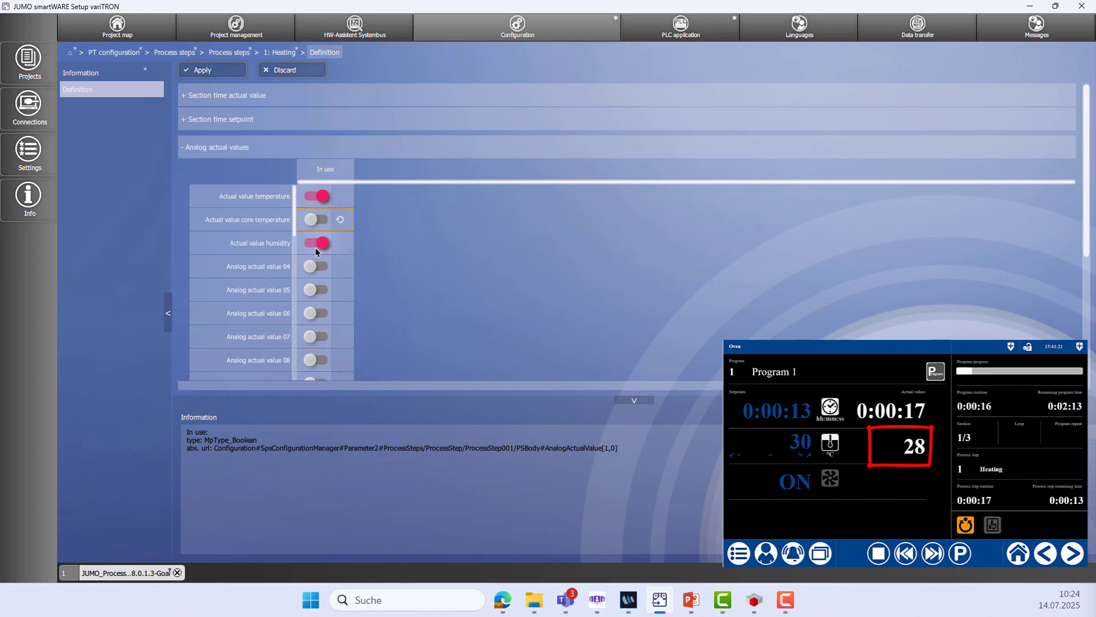
left_click(313, 247)
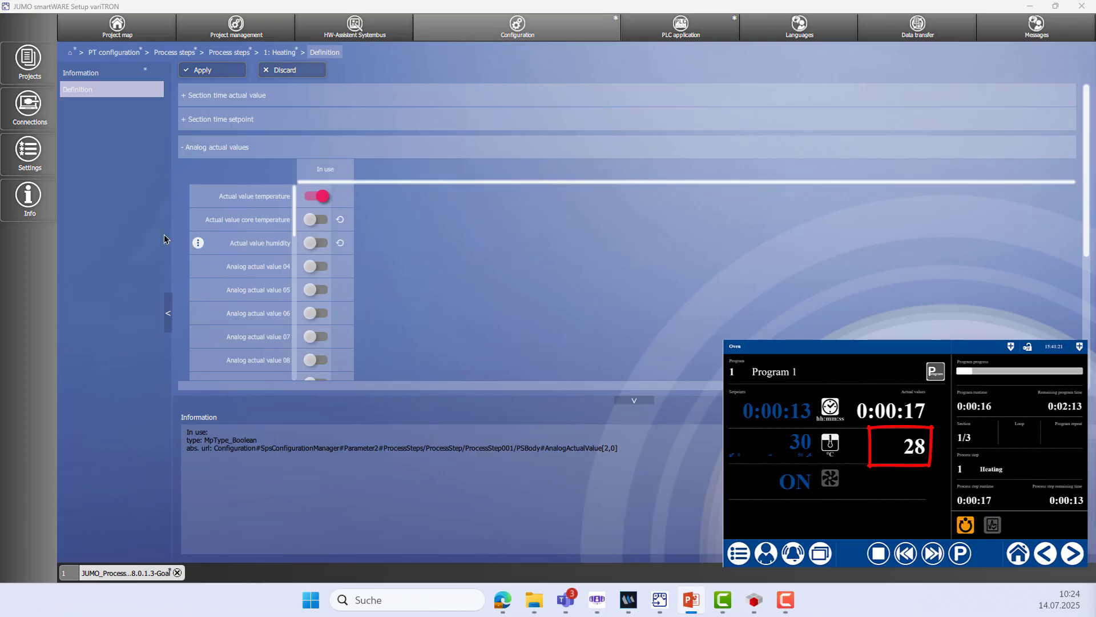
left_click(184, 149)
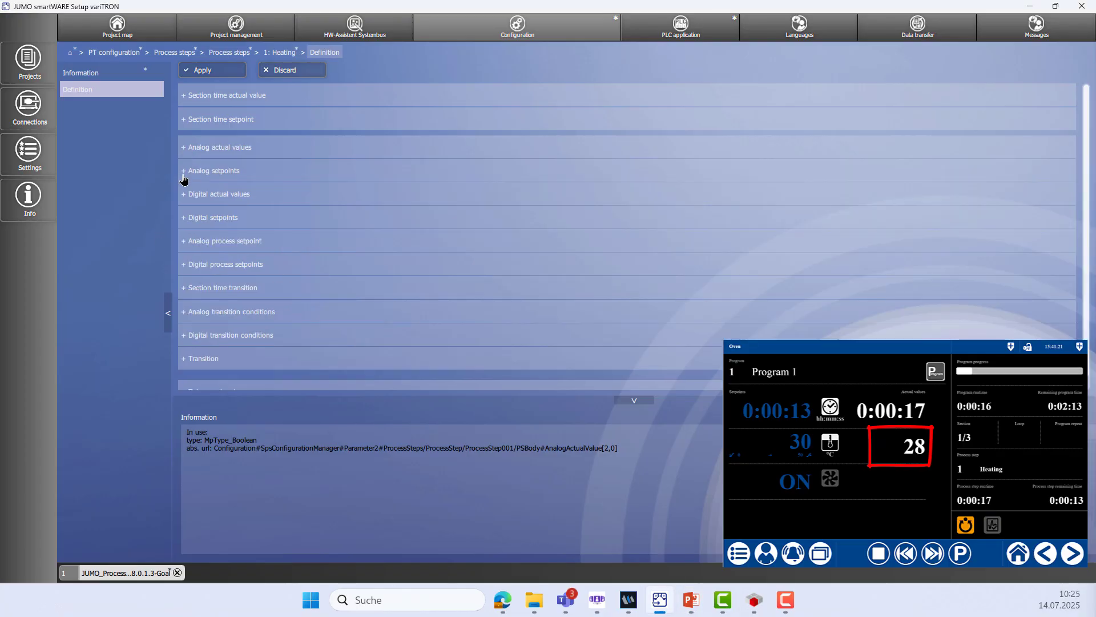
Step: Set the maximum value of the temperature analog setpoint to 200 °C, review its remaining settings, and apply the definition
left_click(184, 173)
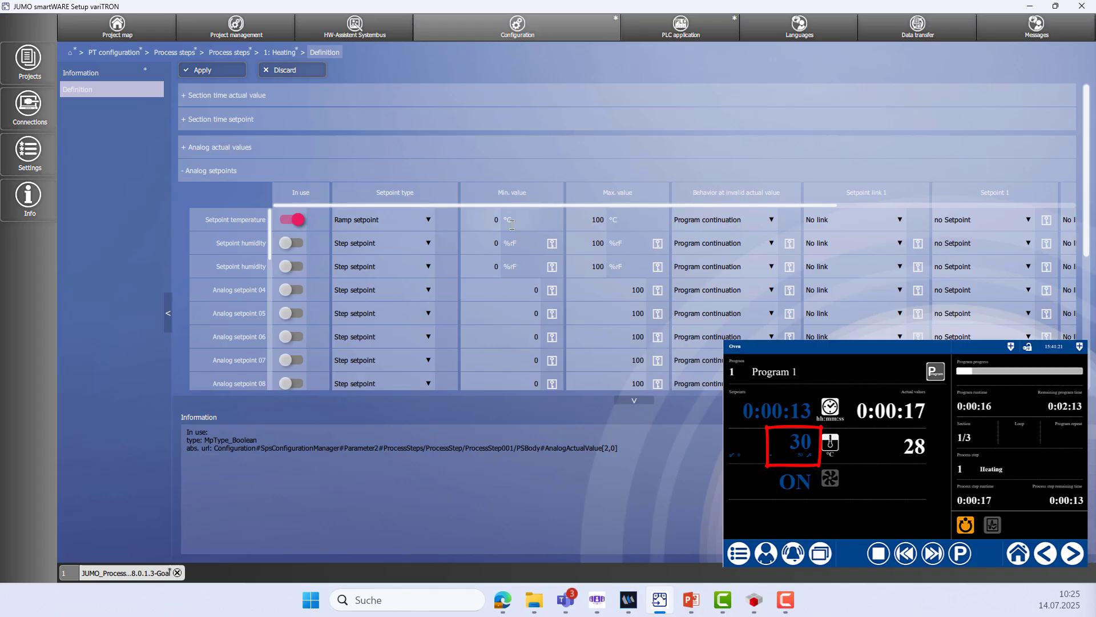
left_click(592, 223)
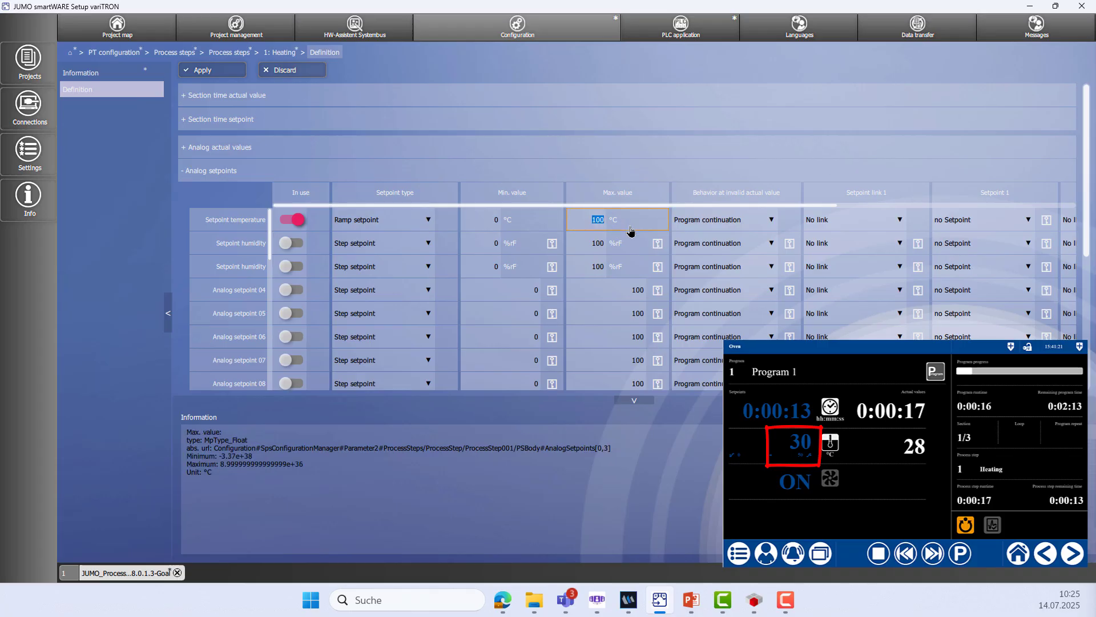
type("200")
scroll(667, 199, "right", 3)
scroll(667, 198, "right", 3)
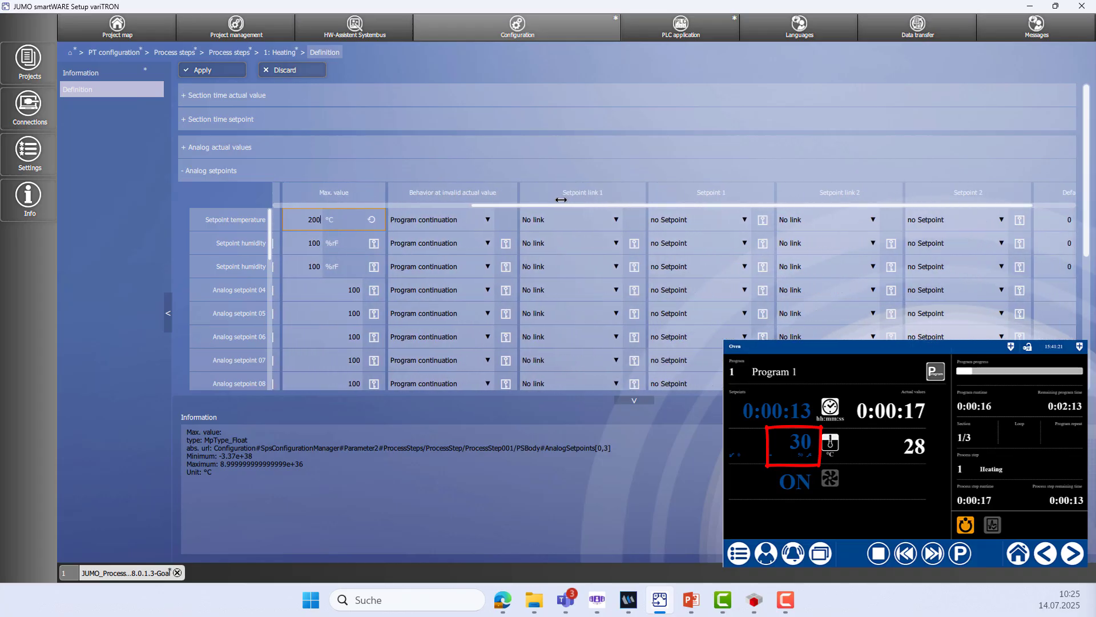
scroll(725, 199, "right", 1)
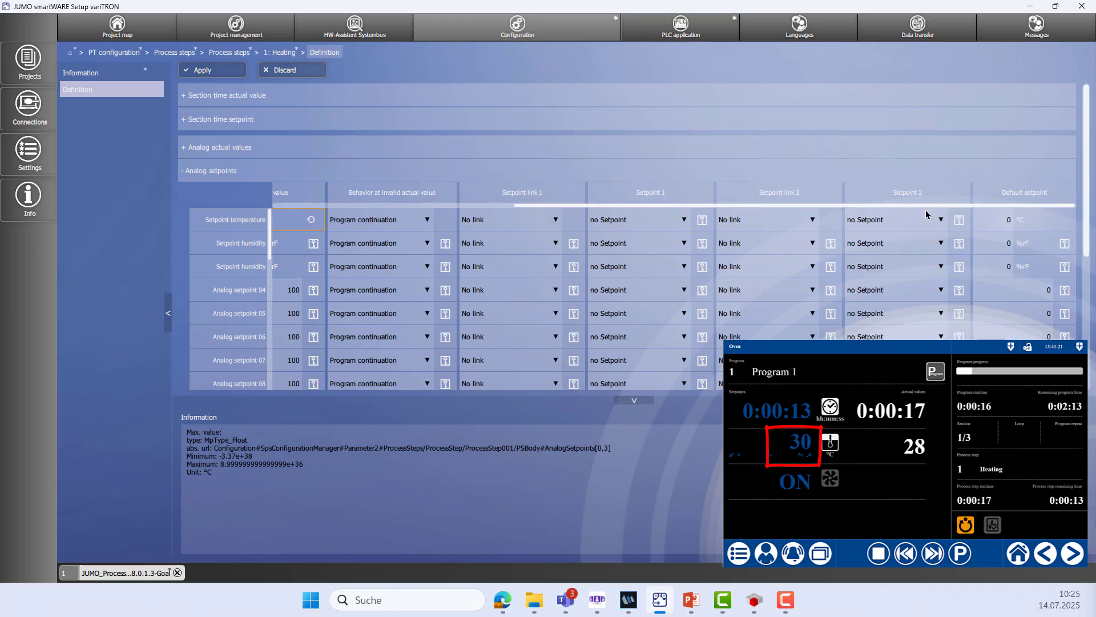
left_click_drag(714, 194, 1001, 197)
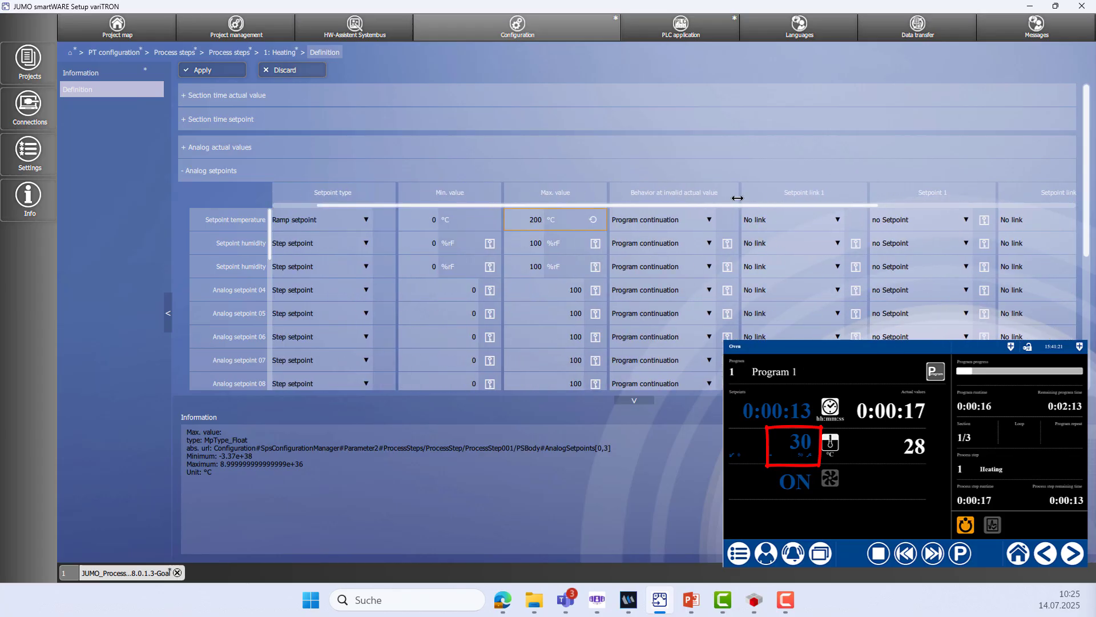
left_click_drag(736, 198, 959, 194)
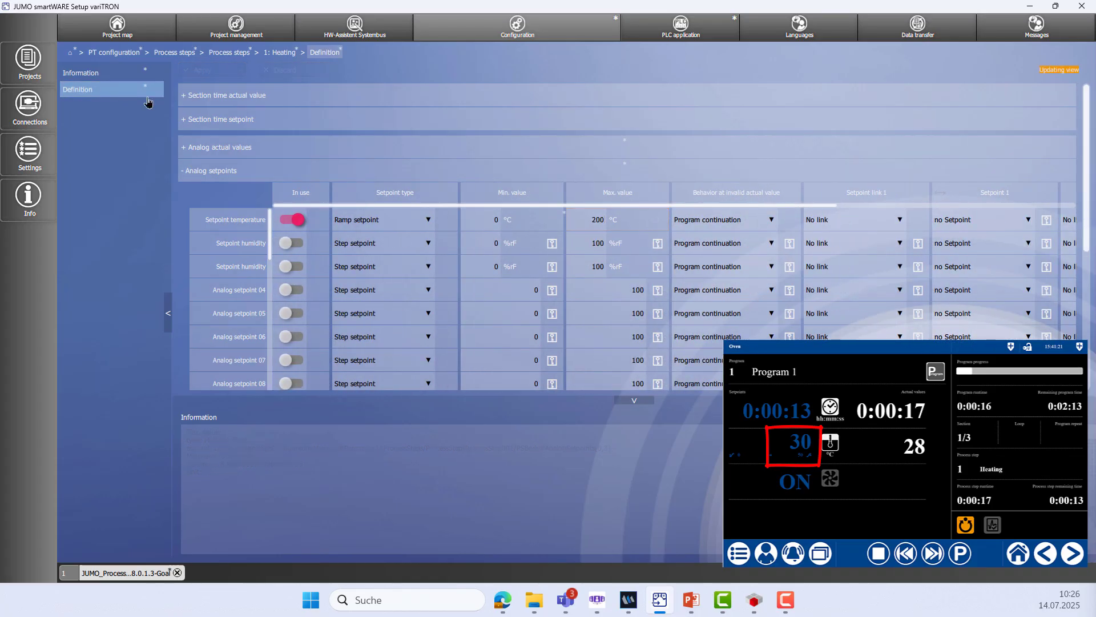
left_click(183, 171)
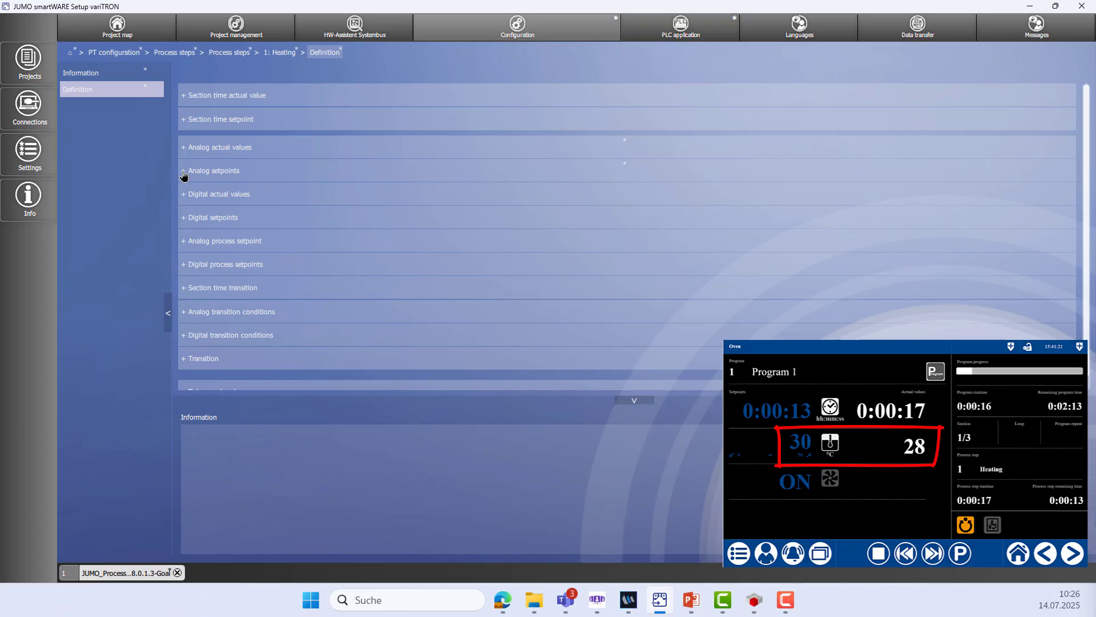
Step: Enable Tolerance band 01 for the Heating step and assign Analog actual value 01 to it
scroll(183, 177, "down", 1)
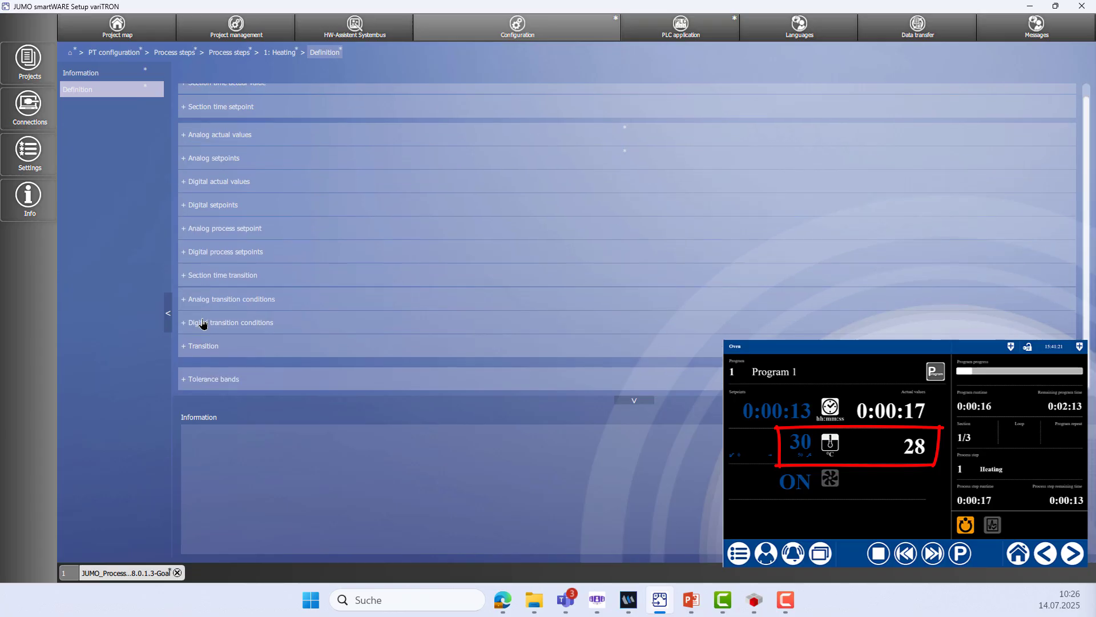
left_click(189, 381)
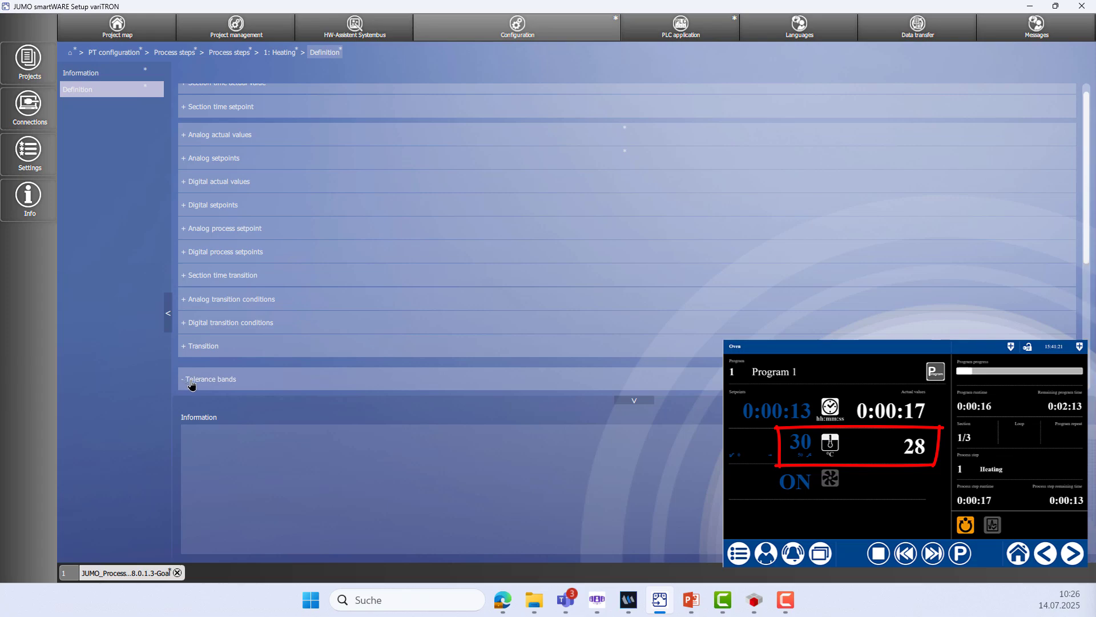
scroll(192, 379, "down", 1)
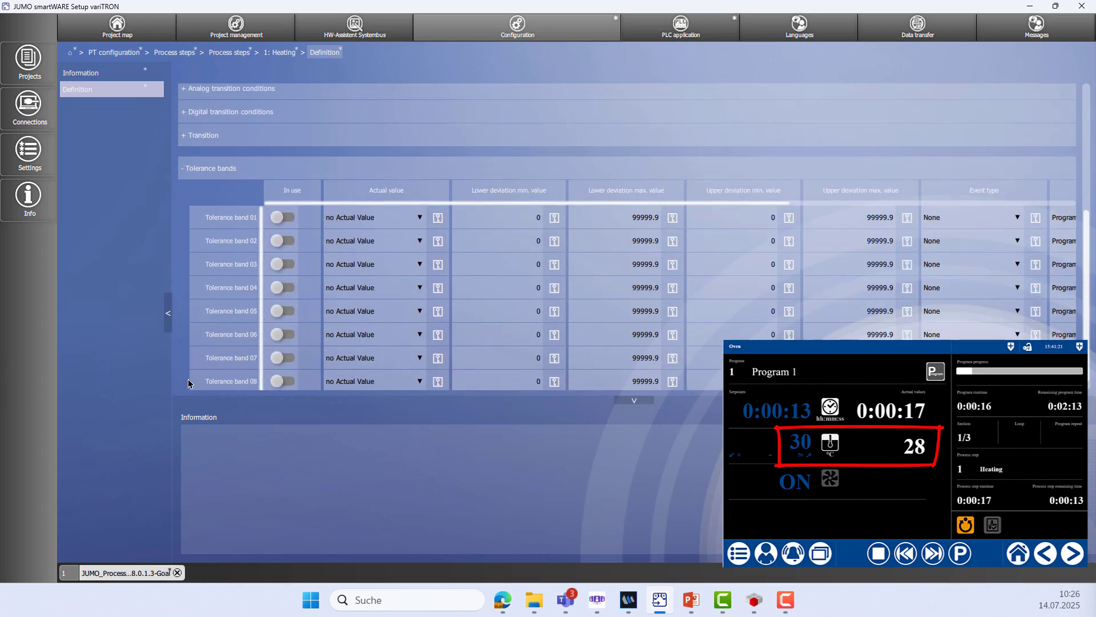
left_click(290, 222)
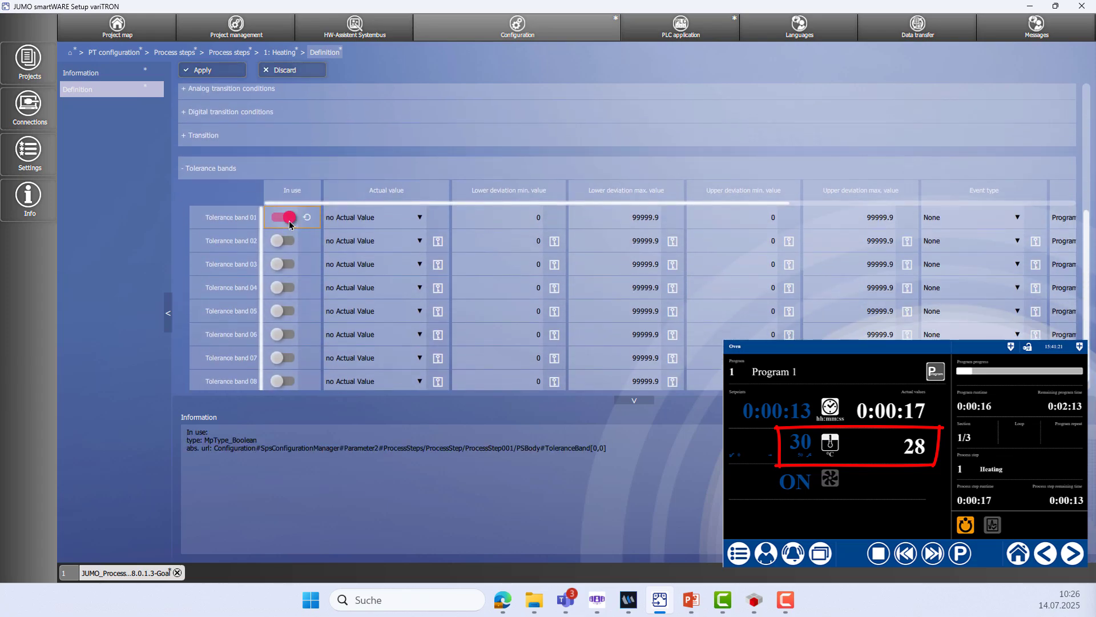
left_click(416, 218)
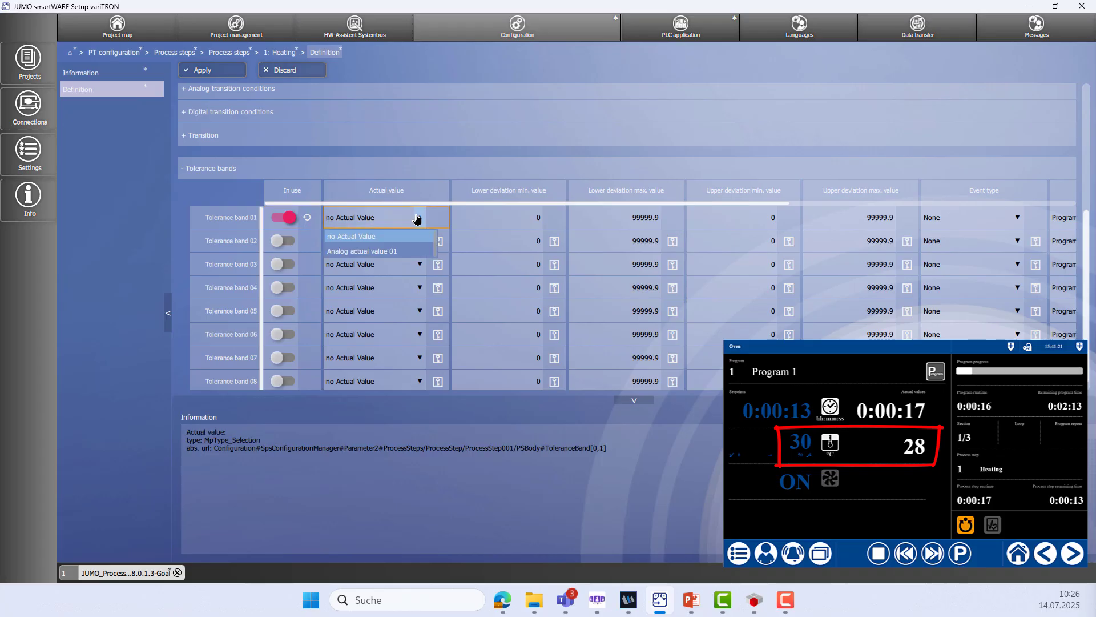
left_click(381, 251)
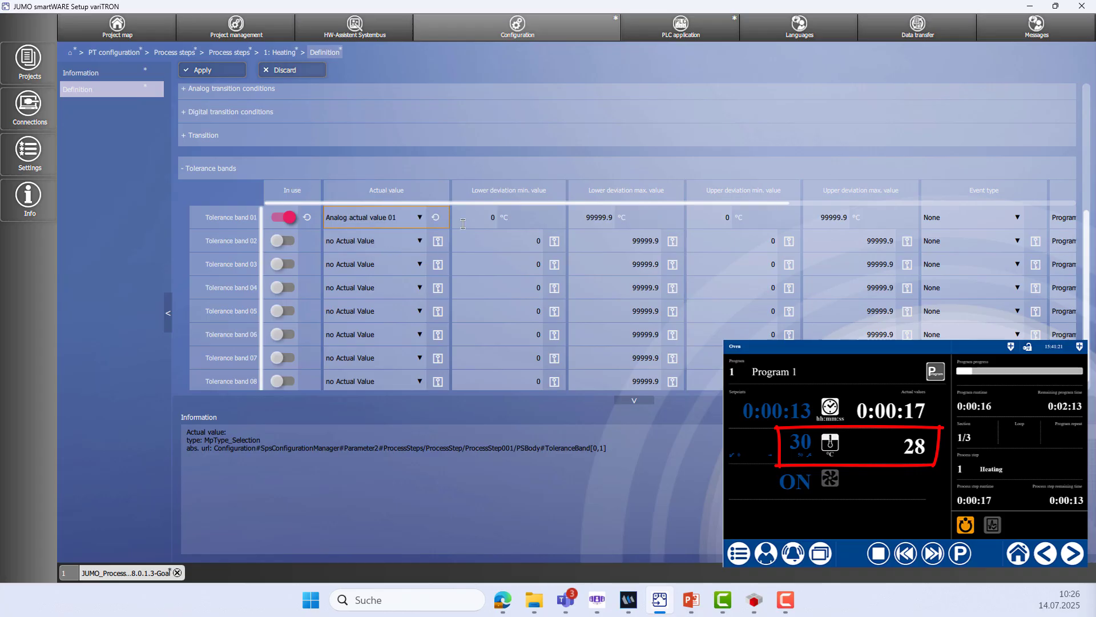
Step: Set both the lower and upper deviation maximum values of Tolerance band 01 to 5 °C
left_click(585, 216)
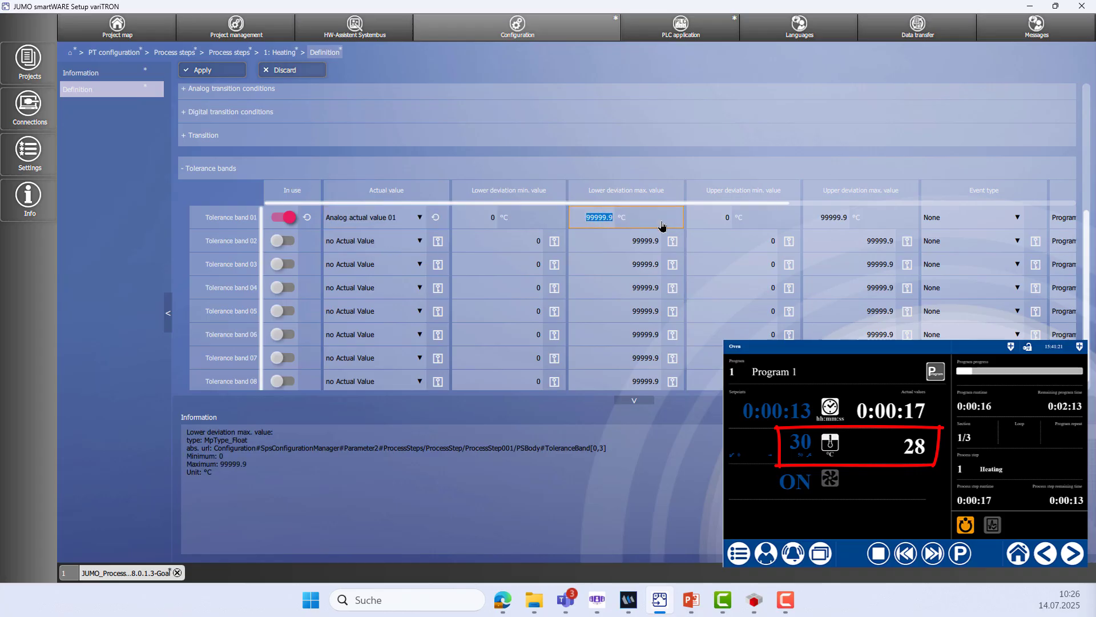
type("5")
left_click(817, 217)
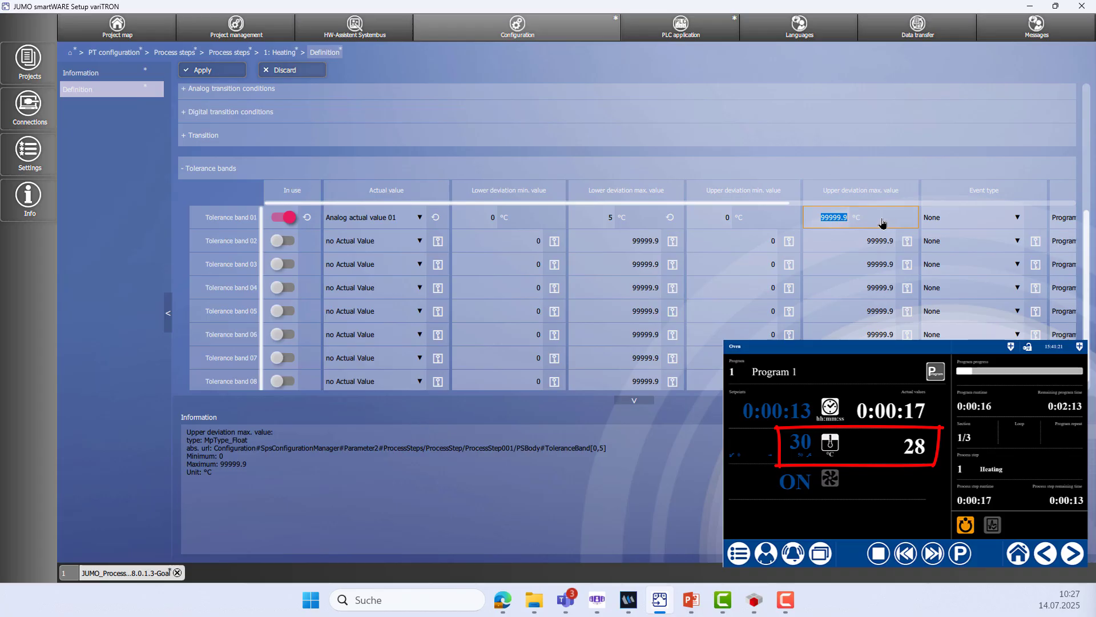
type("5")
left_click(974, 226)
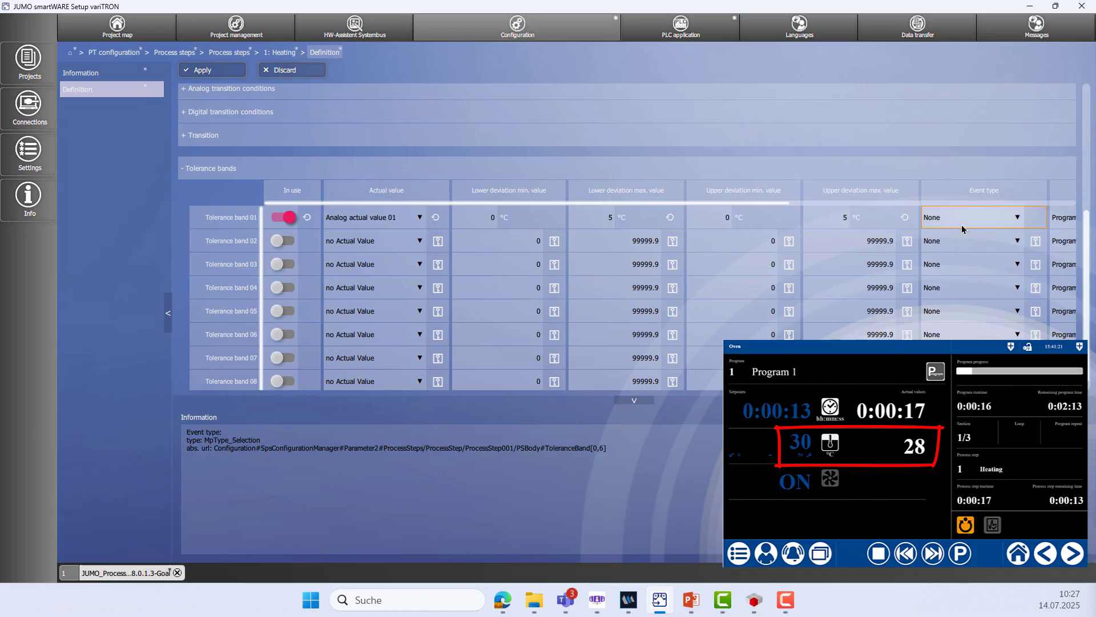
left_click_drag(891, 193, 678, 193)
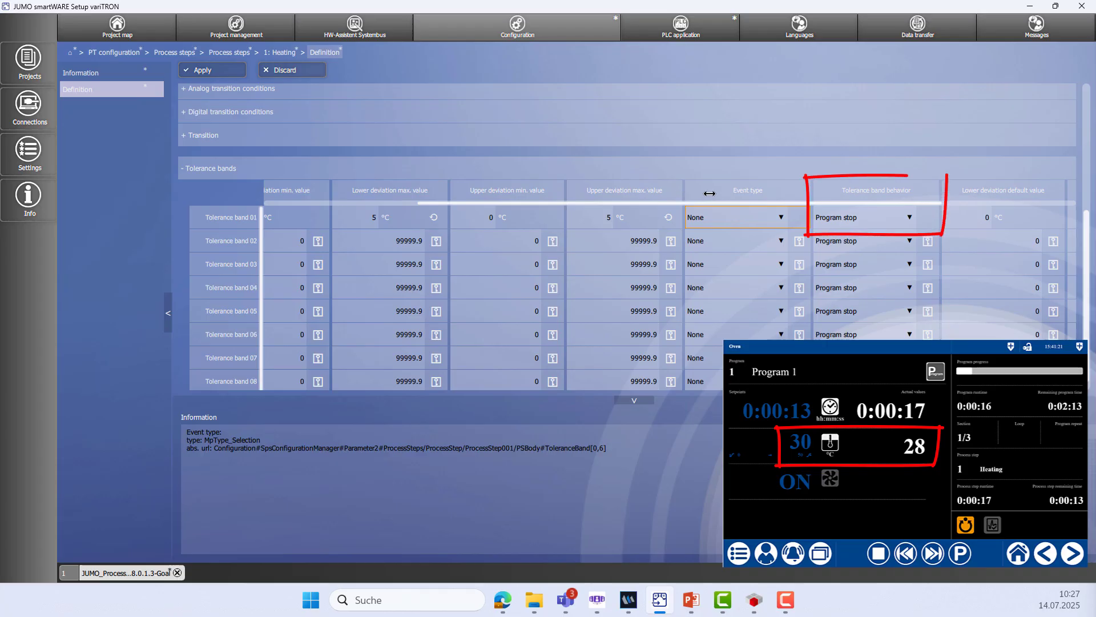
Step: Set both the lower and upper deviation default values of Tolerance band 01 to 2 °C and apply the change
left_click_drag(709, 194, 549, 189)
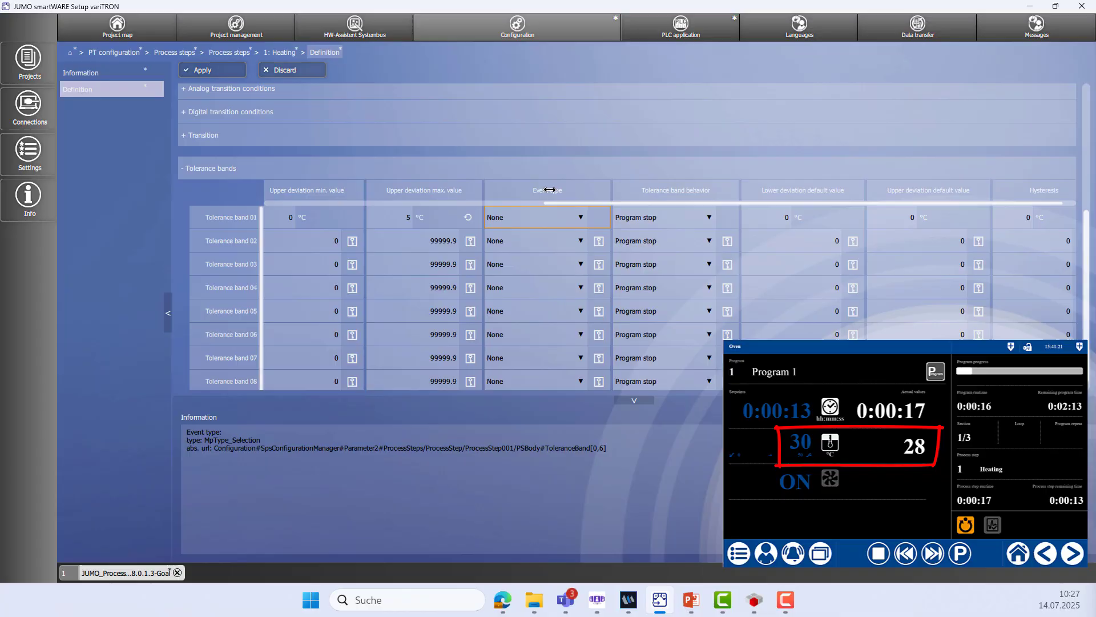
left_click(791, 220)
type("2")
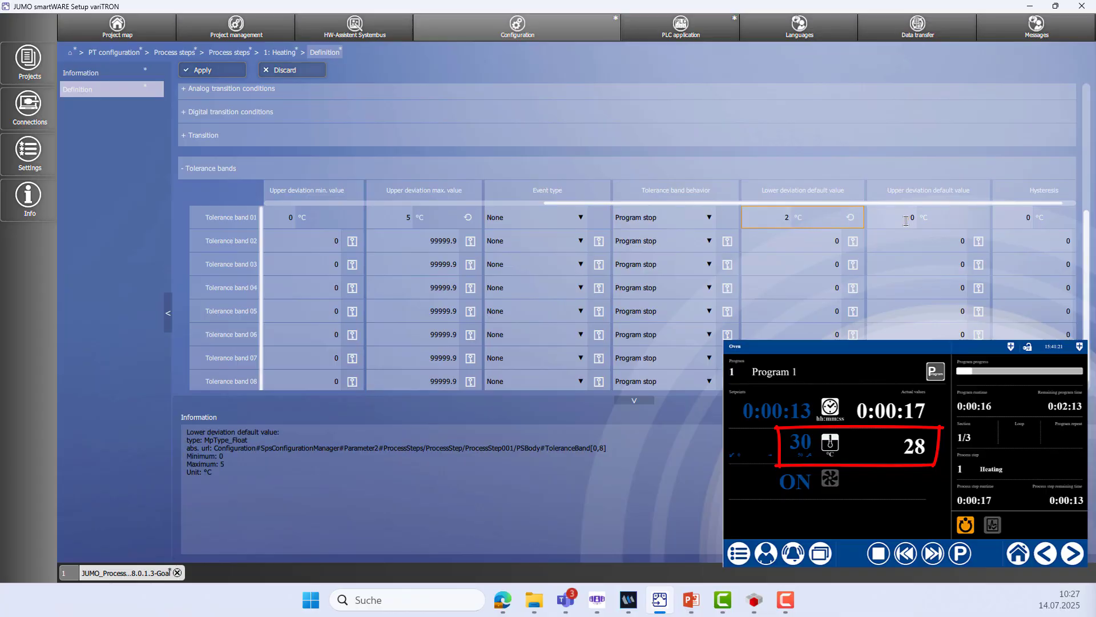
left_click(929, 225)
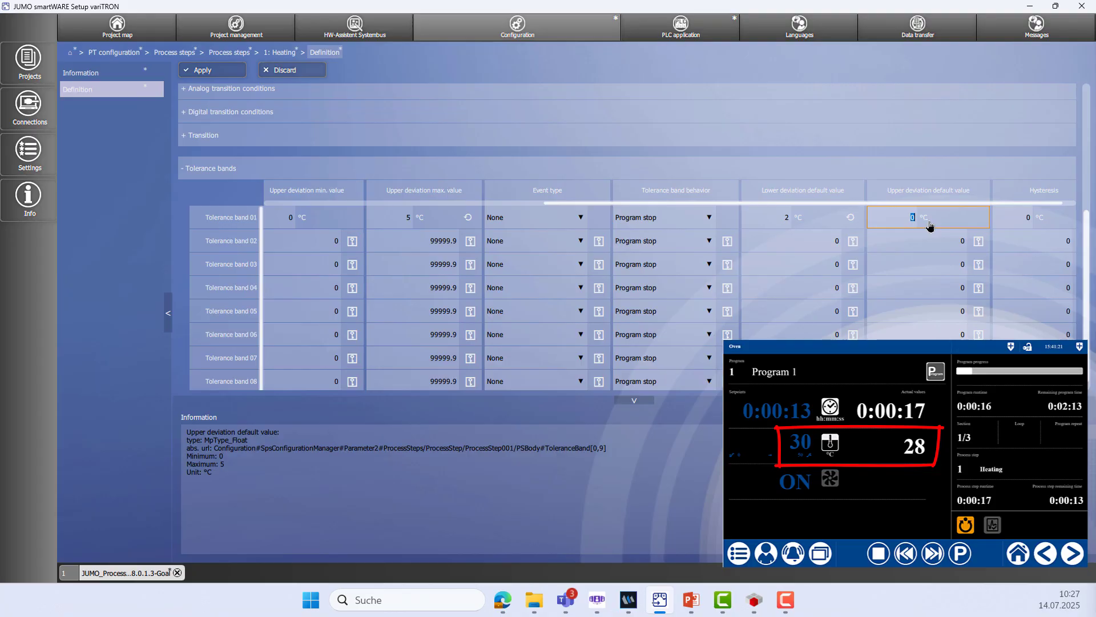
type("2")
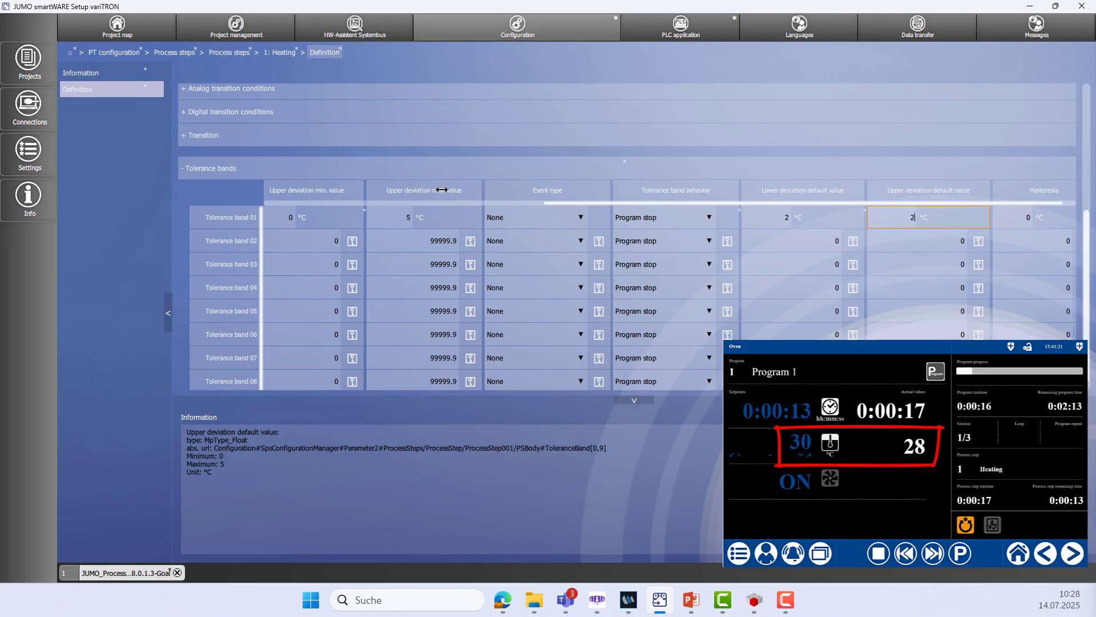
left_click_drag(443, 190, 805, 192)
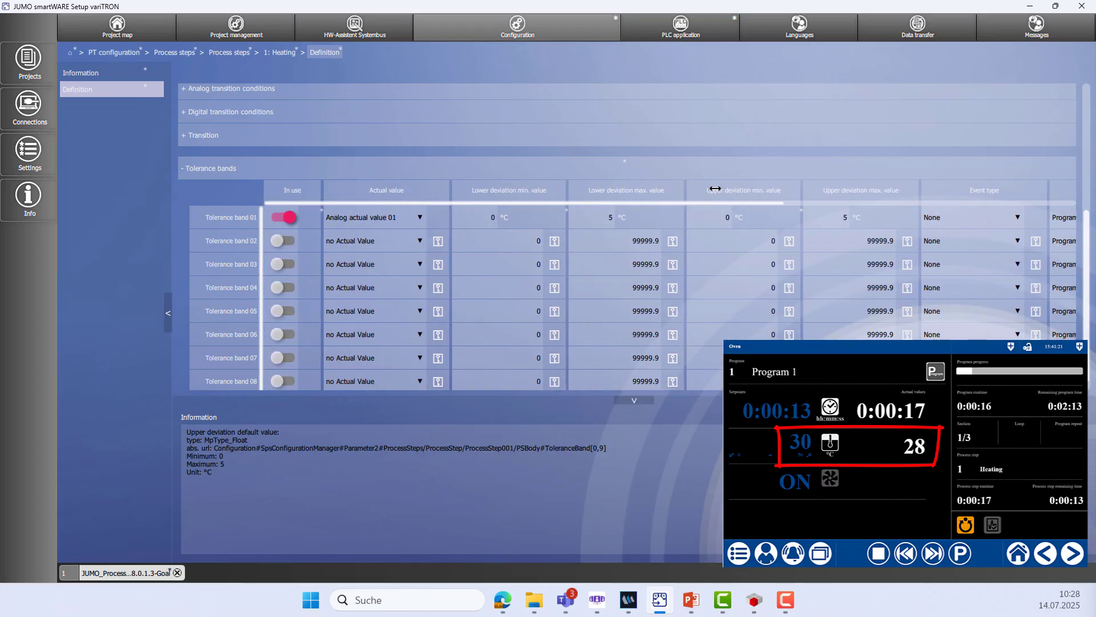
left_click(183, 172)
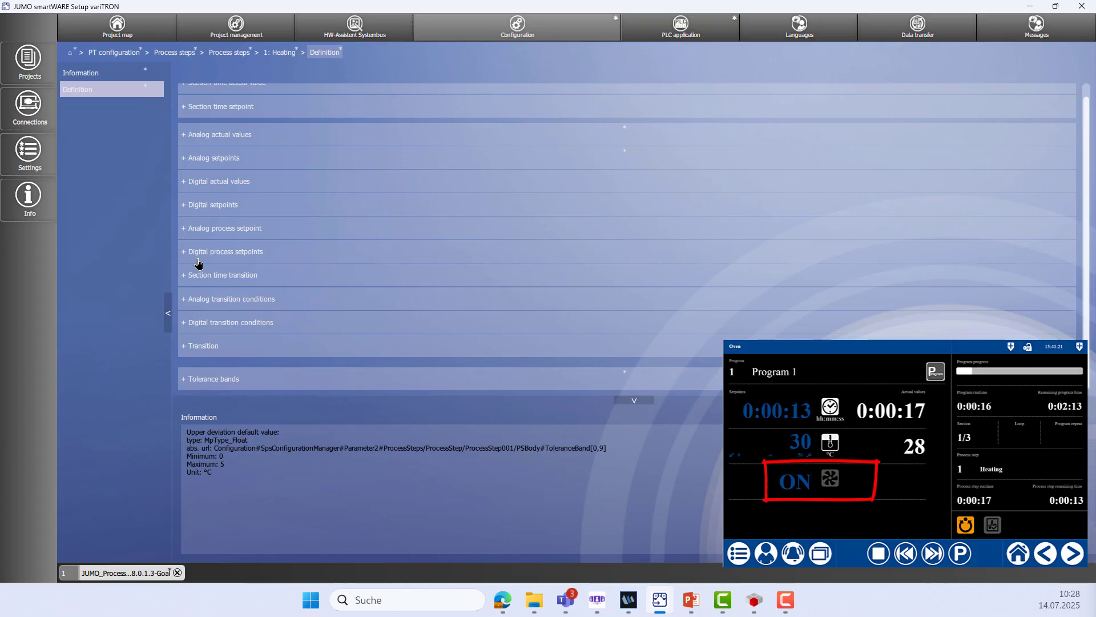
Step: Switch on the default setpoint of the Recirculation digital setpoint in the Heating step's definition
left_click(184, 206)
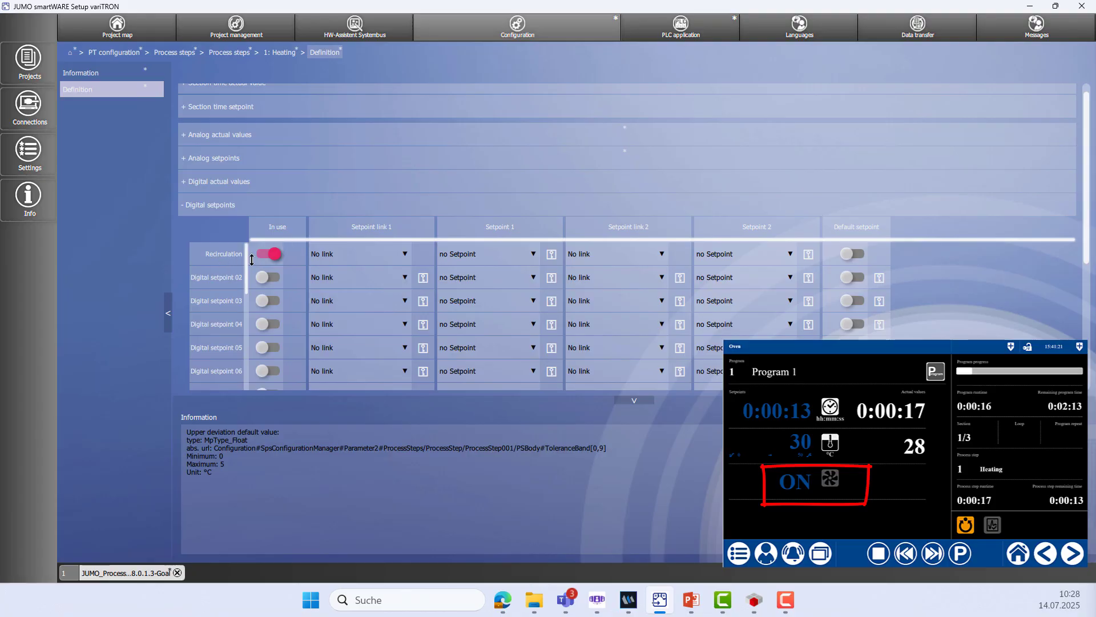
left_click(853, 256)
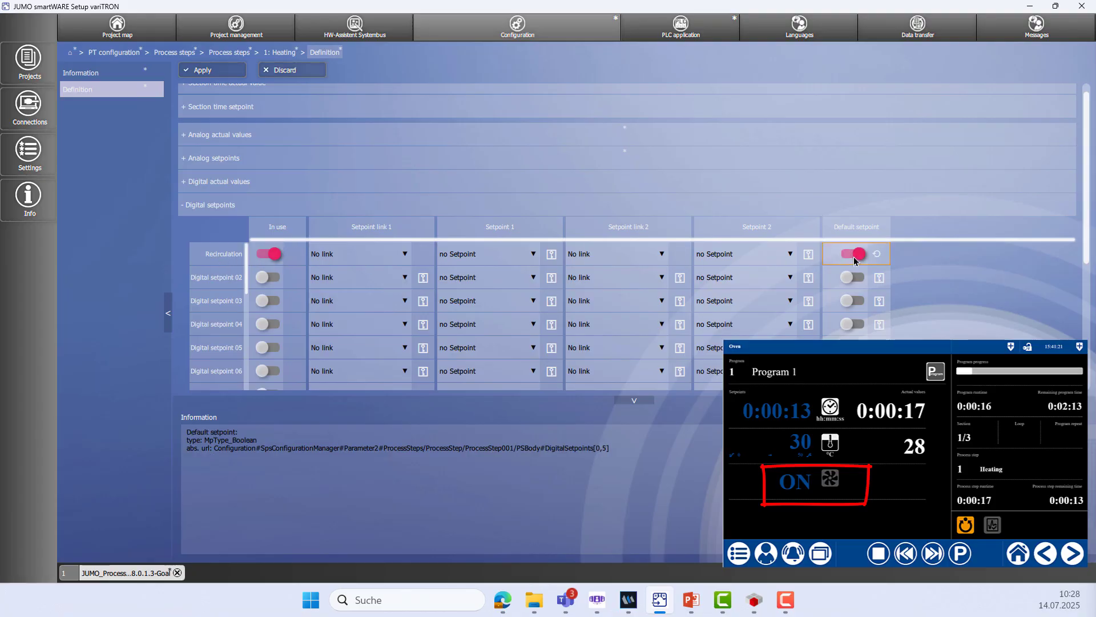
left_click(182, 208)
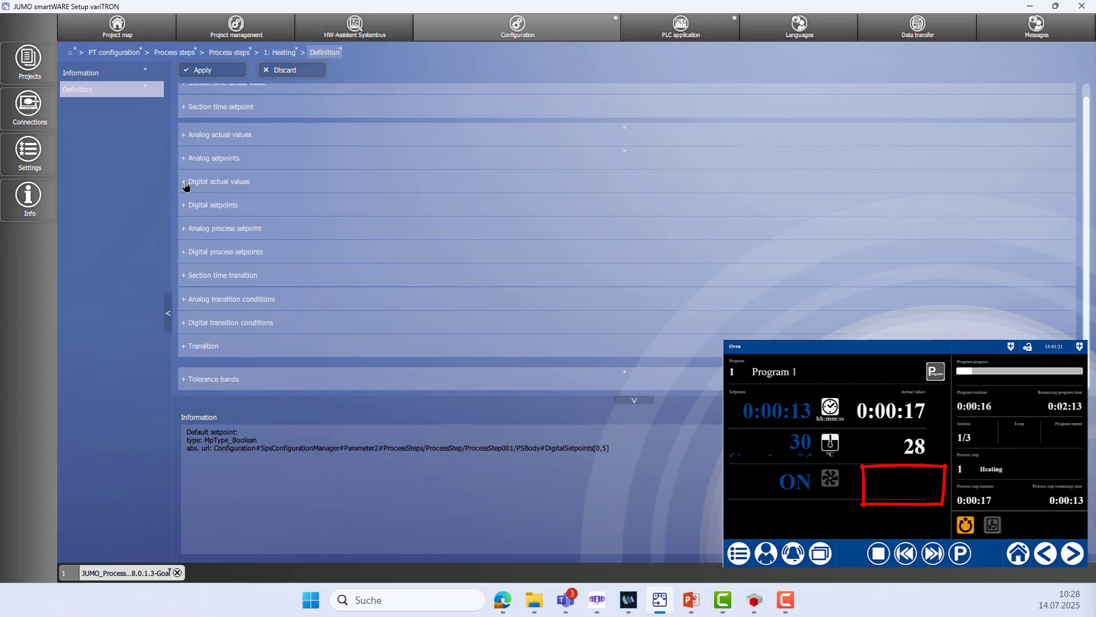
Step: Disable Digital actual value 01 for the Heating step and apply the definition
left_click(185, 186)
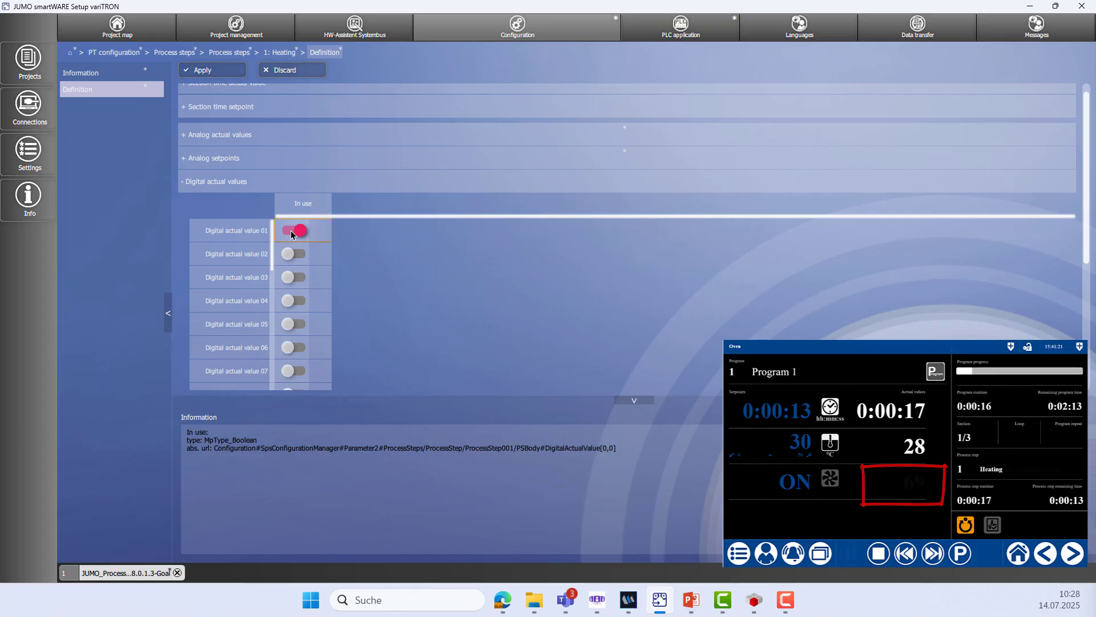
left_click(297, 231)
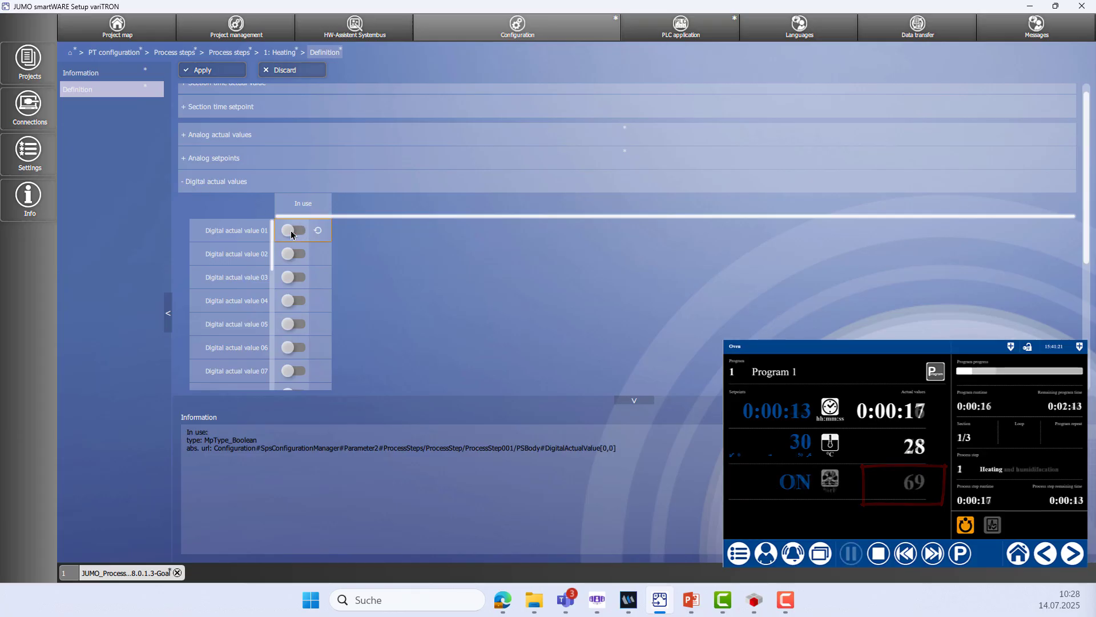
left_click(221, 71)
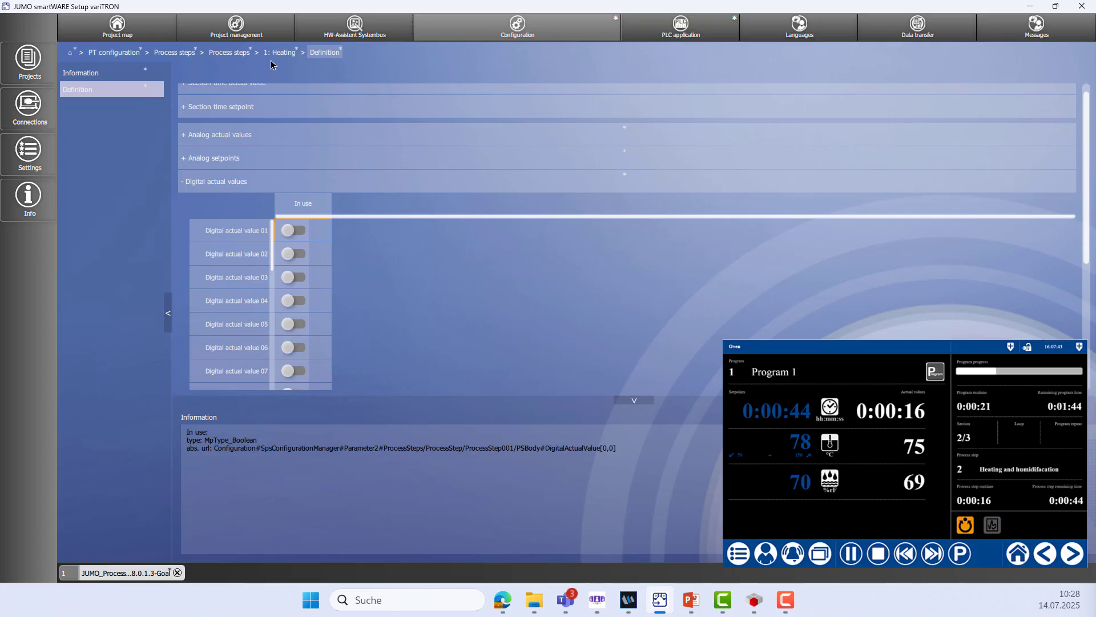
Step: Add a second process step from the Process step template and open its general information
left_click(229, 52)
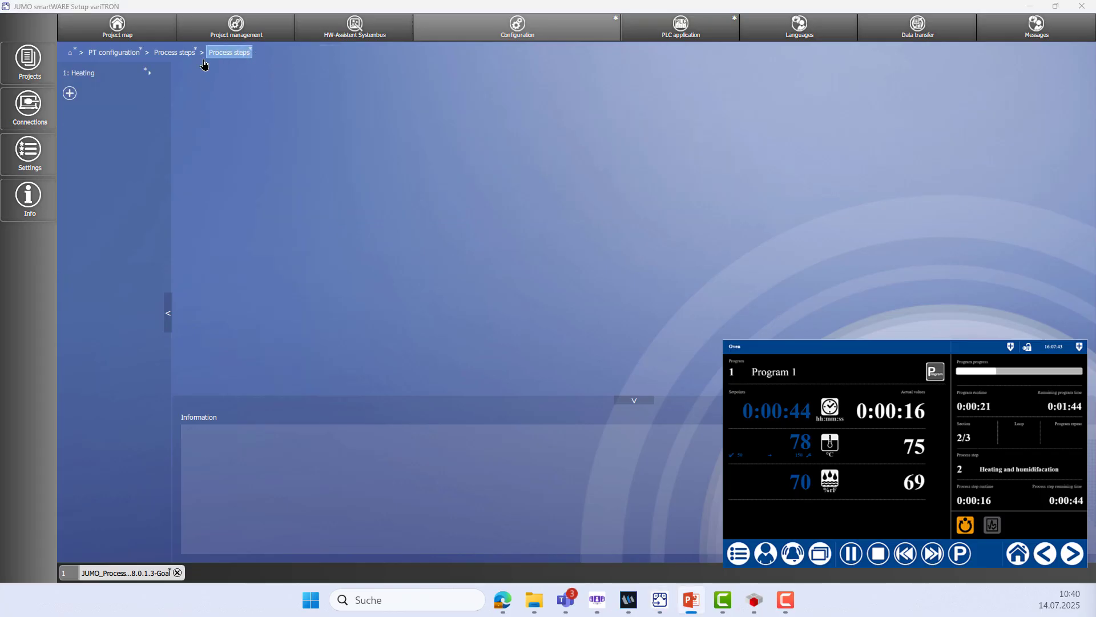
left_click(70, 96)
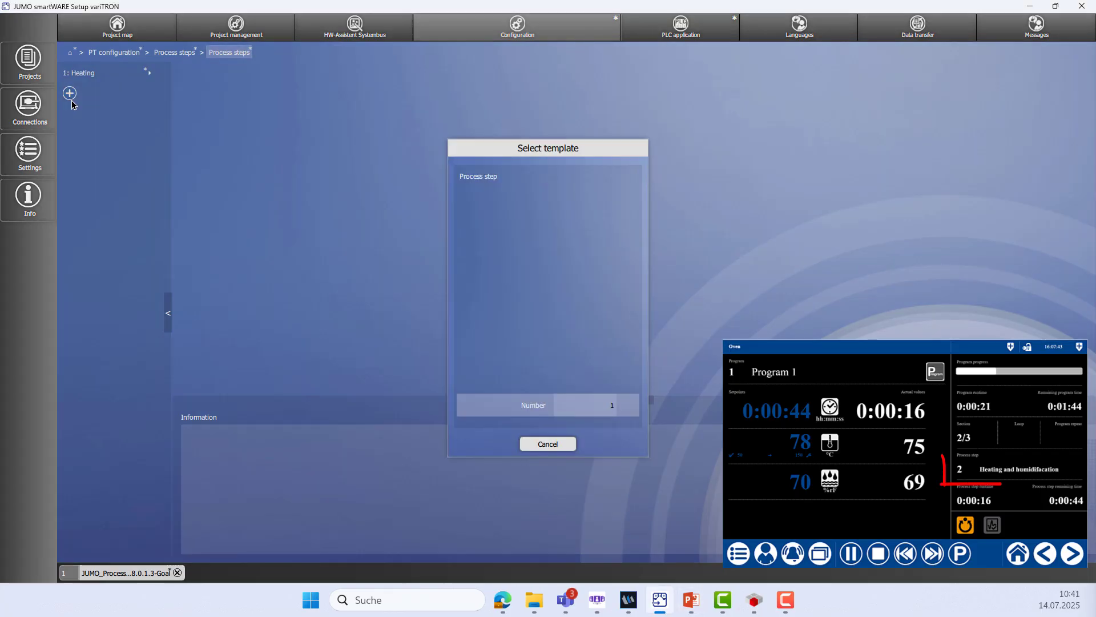
left_click(487, 177)
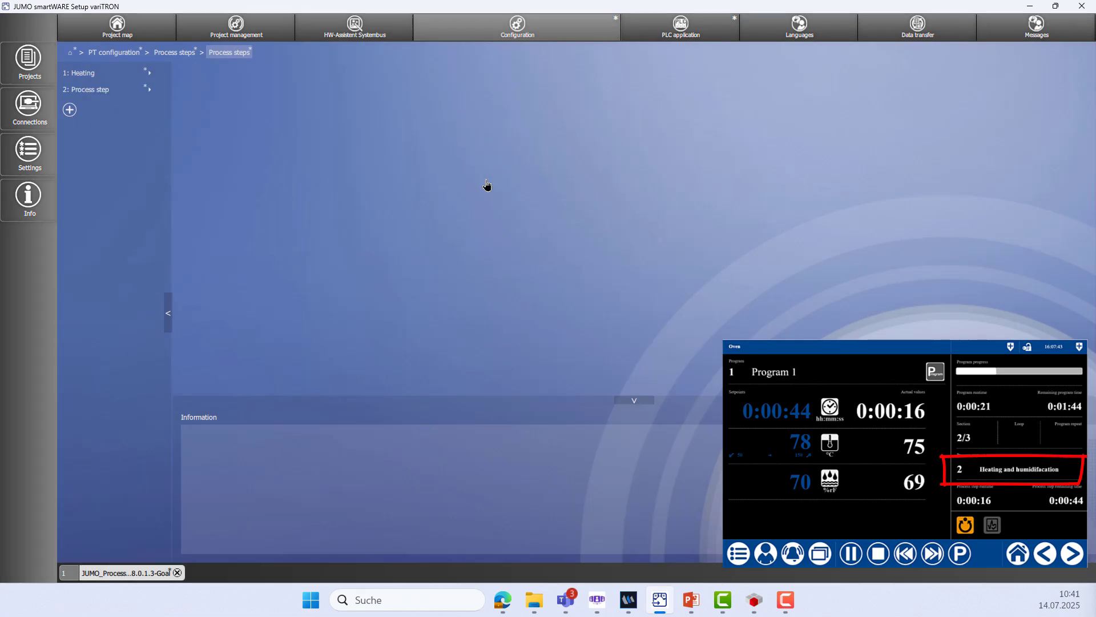
left_click(122, 97)
left_click(114, 74)
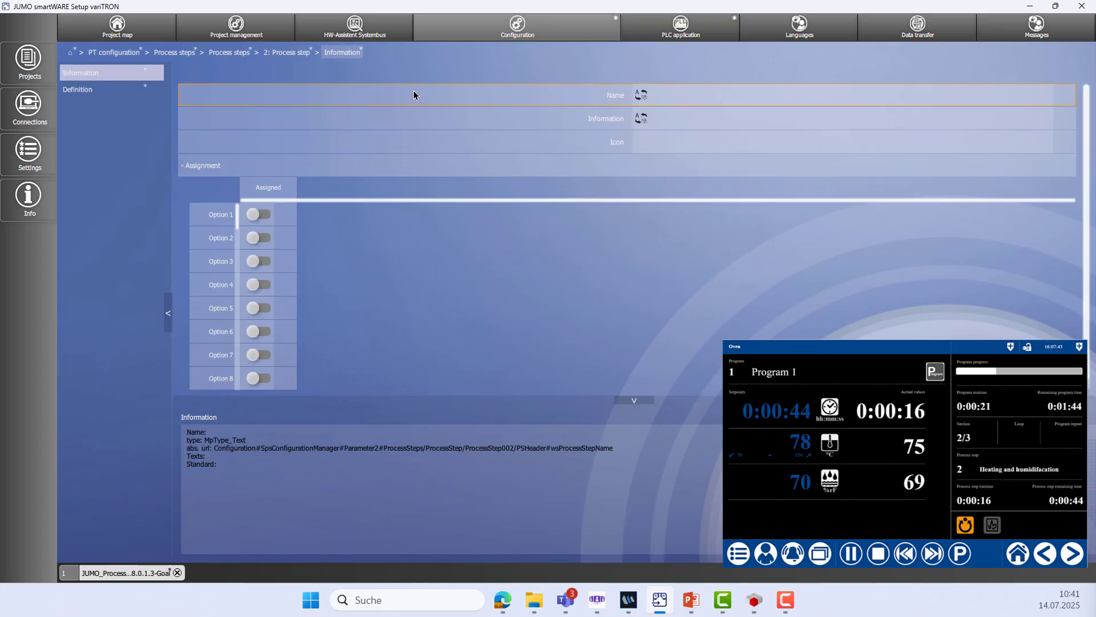
Step: Name the second process step "Heating and humidifacation" in American English
left_click(677, 94)
left_click(613, 45)
type("Heating")
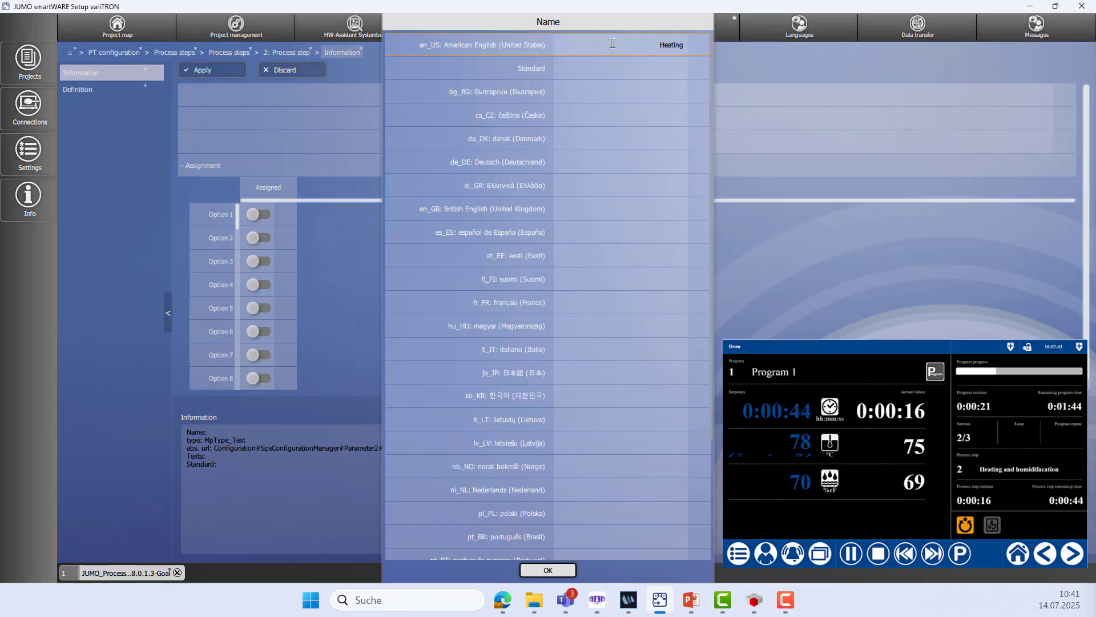
type(" and humidifacation")
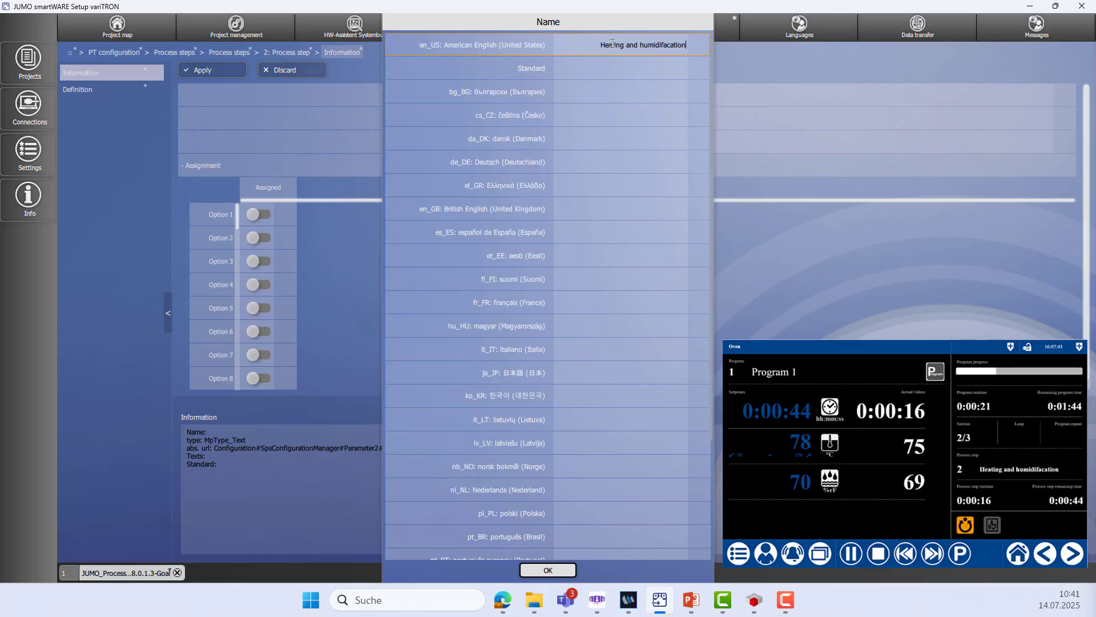
left_click(549, 570)
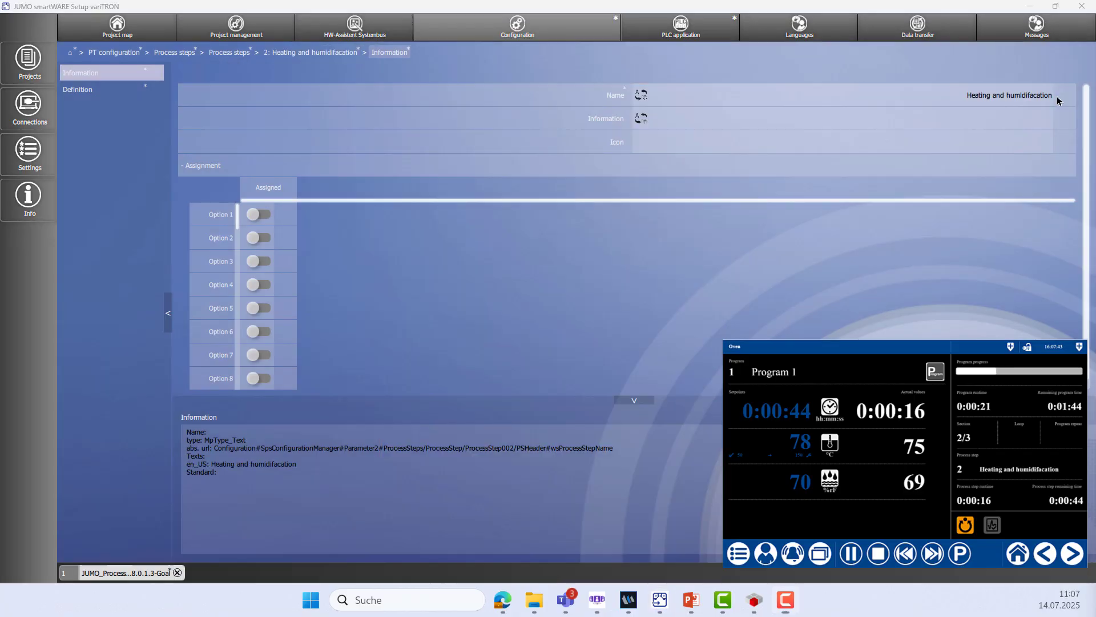
Step: Assign the ProcessStepSNDG icon to the Heating and humidifacation step and apply the information settings
left_click(828, 149)
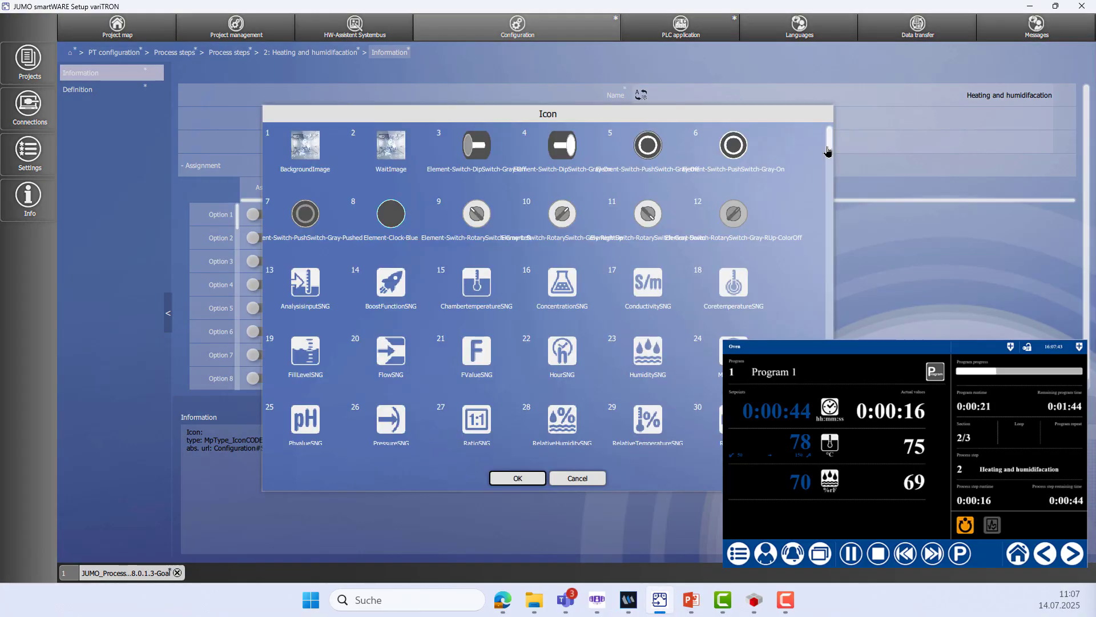
left_click_drag(828, 147, 827, 175)
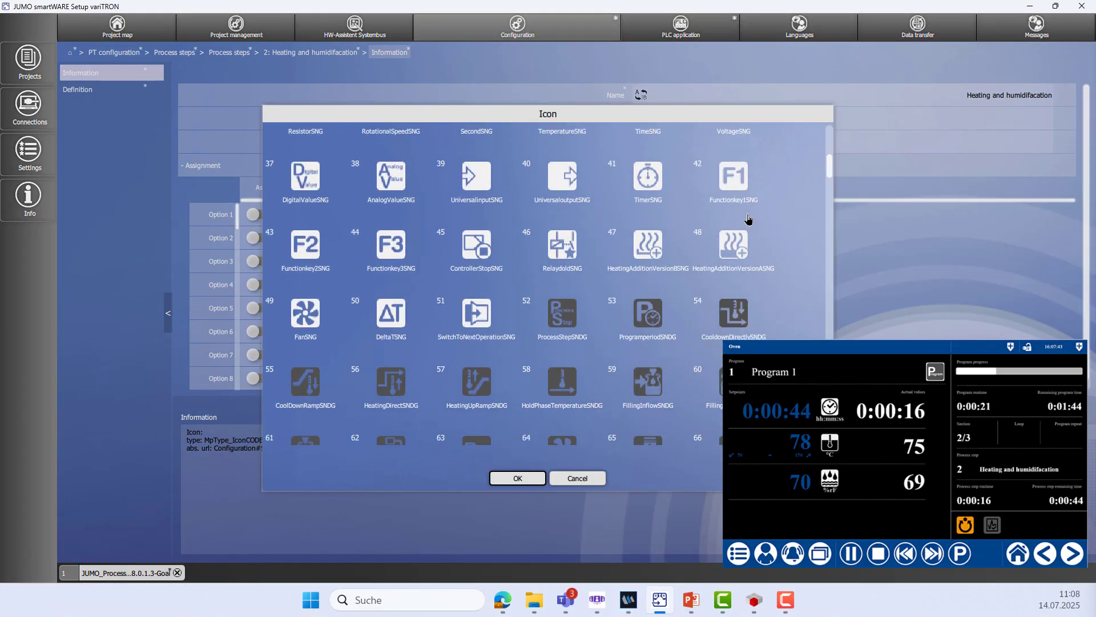
left_click(565, 314)
left_click(532, 481)
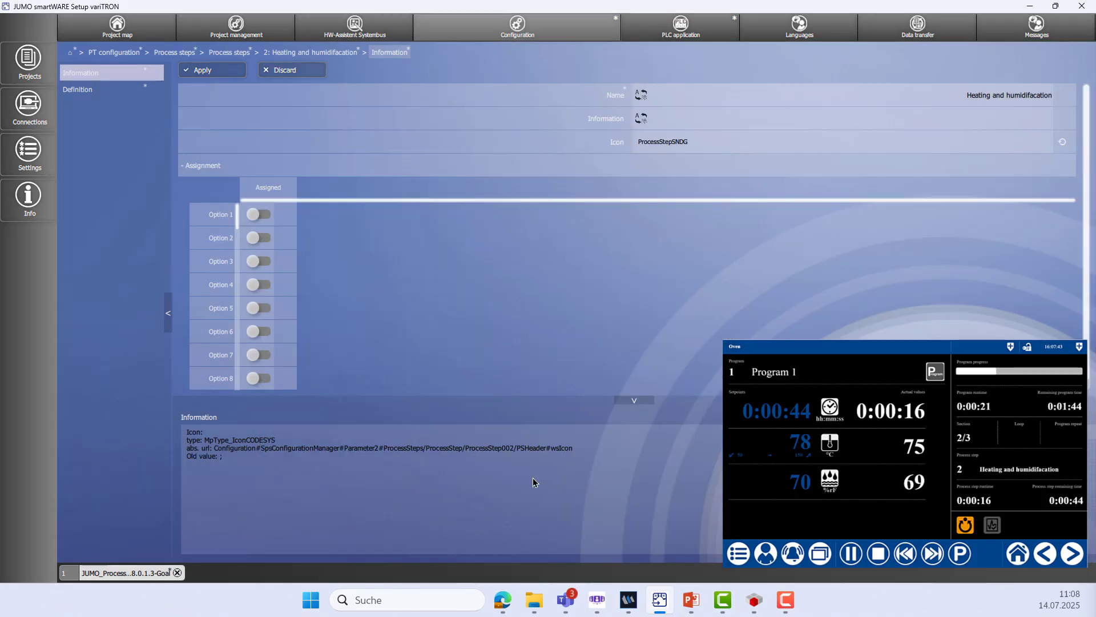
left_click(202, 70)
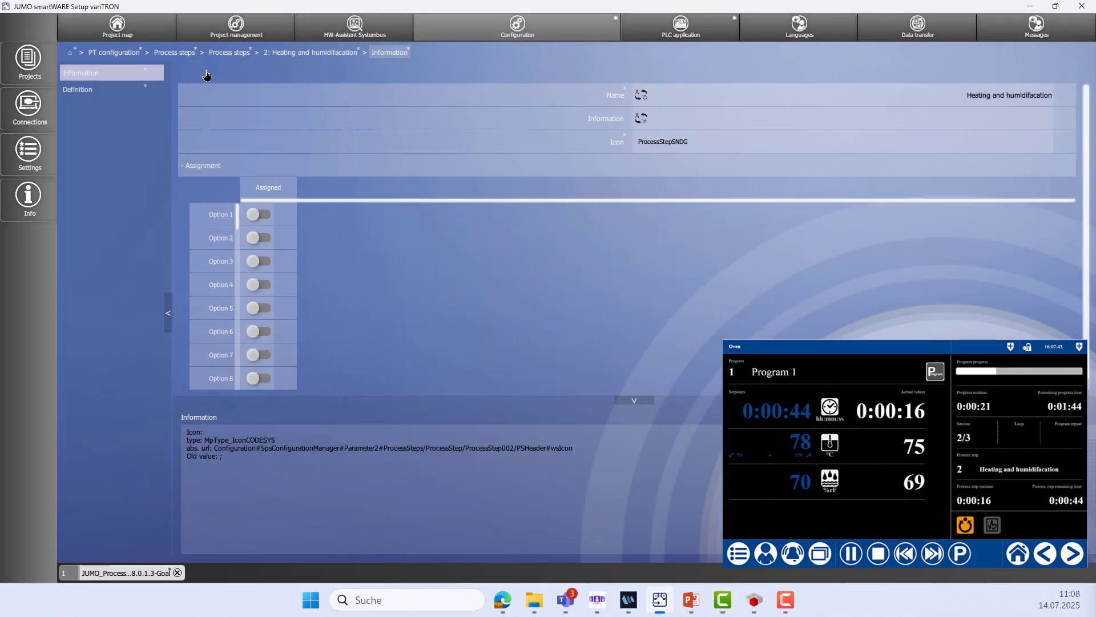
Step: In the Heating and humidifacation step's definition, enable the temperature and first humidity analog actual values
left_click(95, 93)
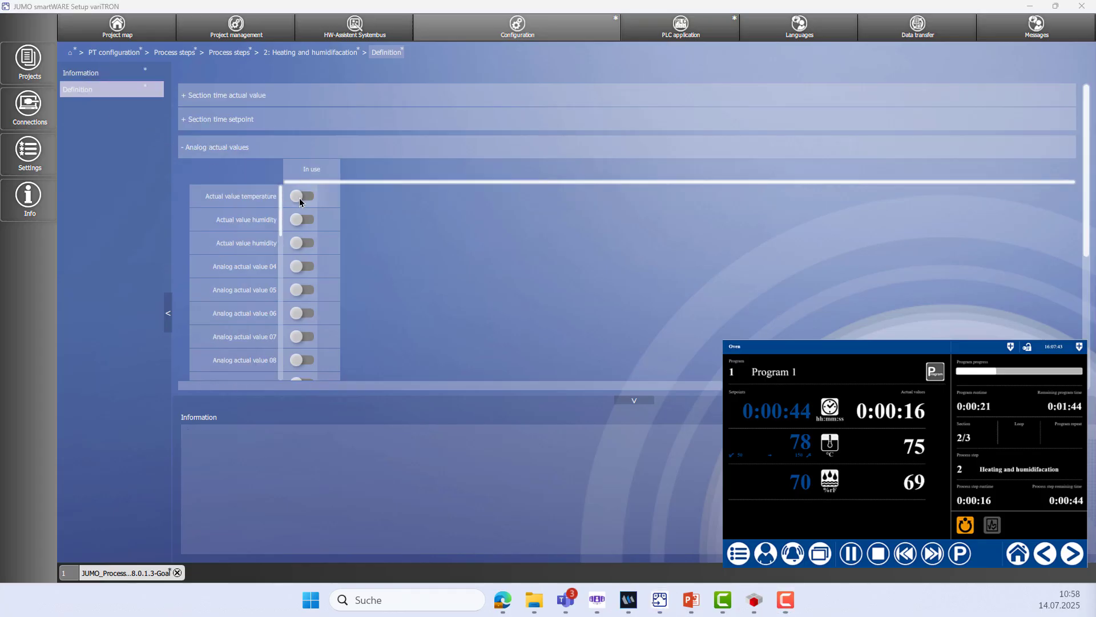
left_click(307, 198)
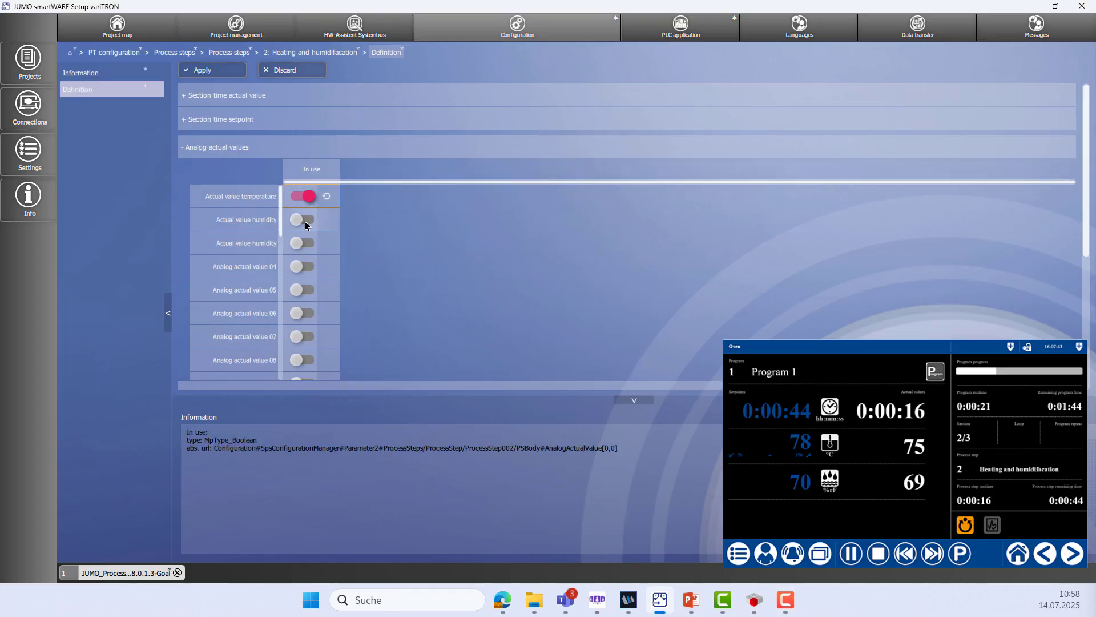
left_click(305, 221)
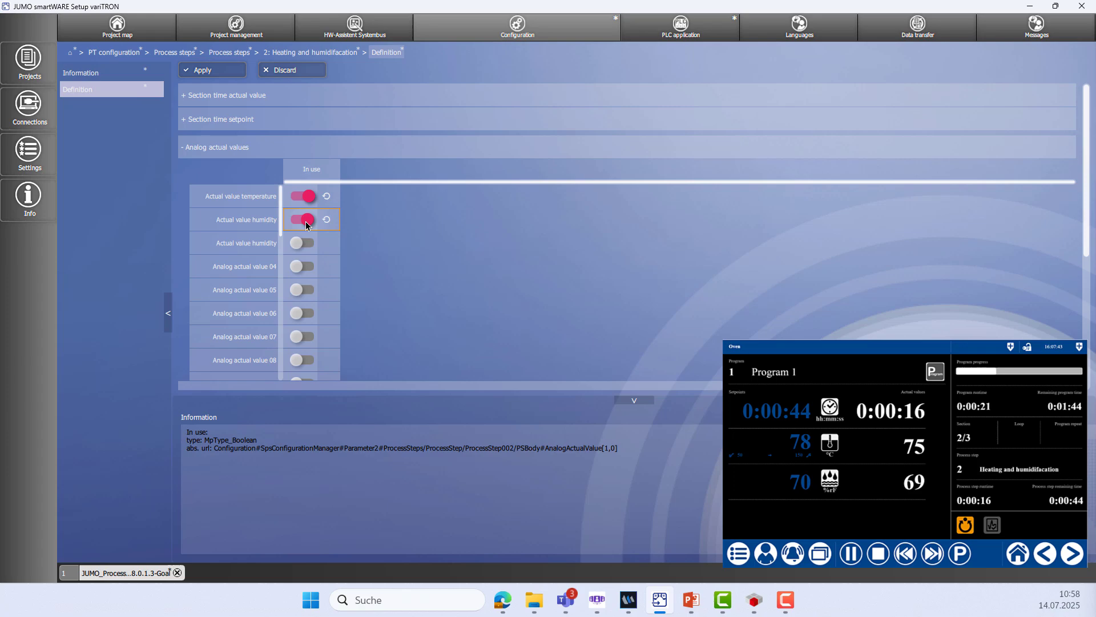
left_click(181, 150)
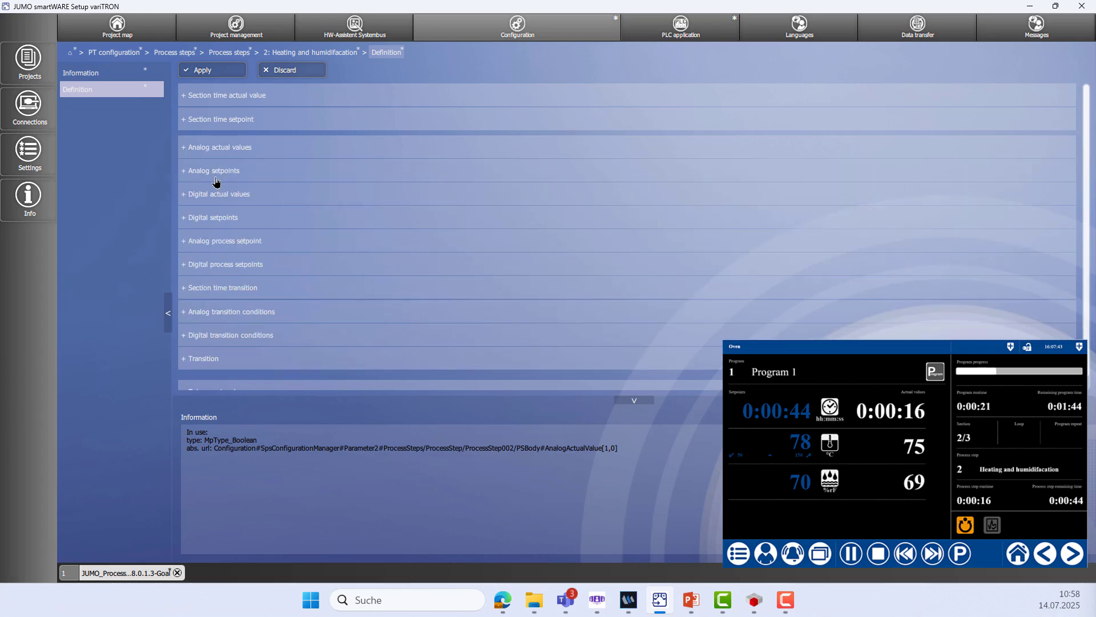
Step: Enable the temperature analog setpoint for the Heating and humidifacation step and set its type to Ramp setpoint
left_click(184, 172)
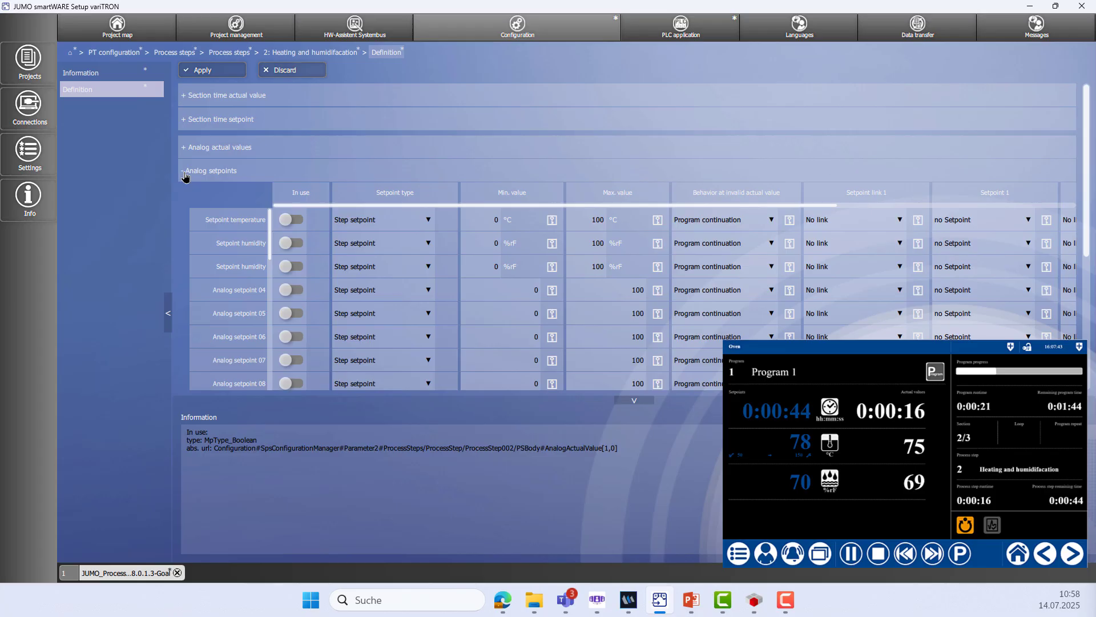
left_click(292, 224)
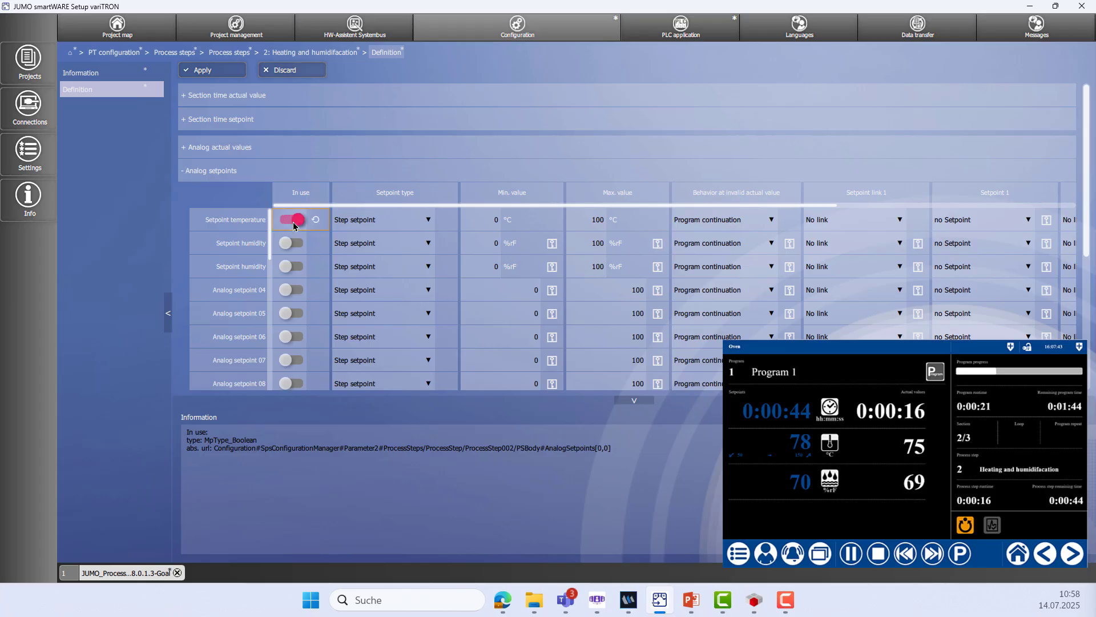
left_click(425, 221)
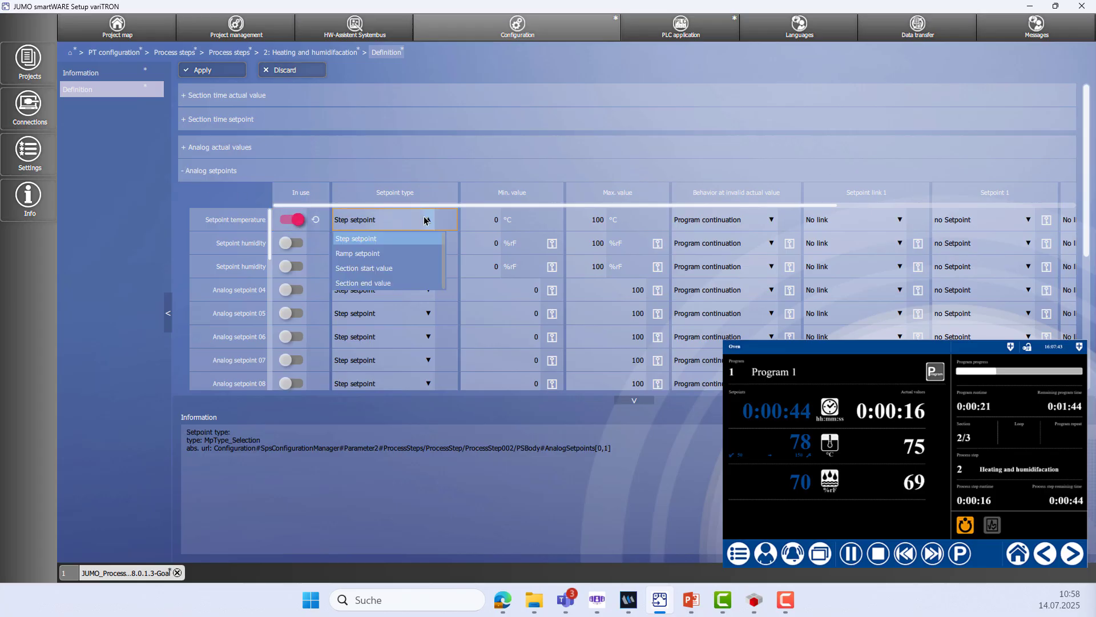
left_click(398, 253)
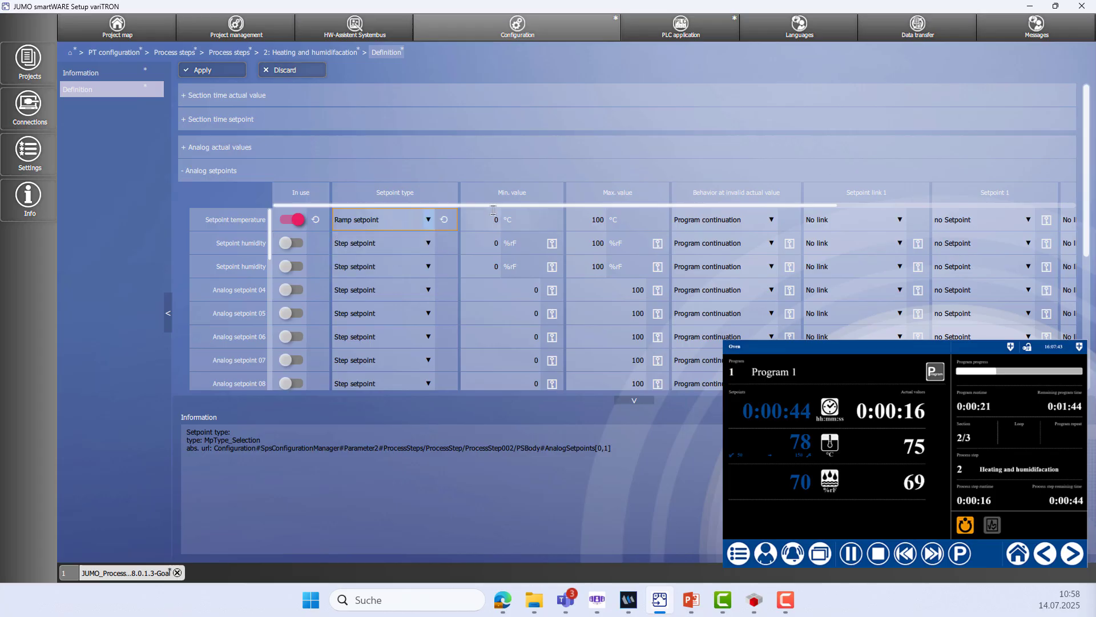
Step: Set the maximum value of the temperature ramp setpoint to 200 °C and review its remaining settings
double_click(591, 216)
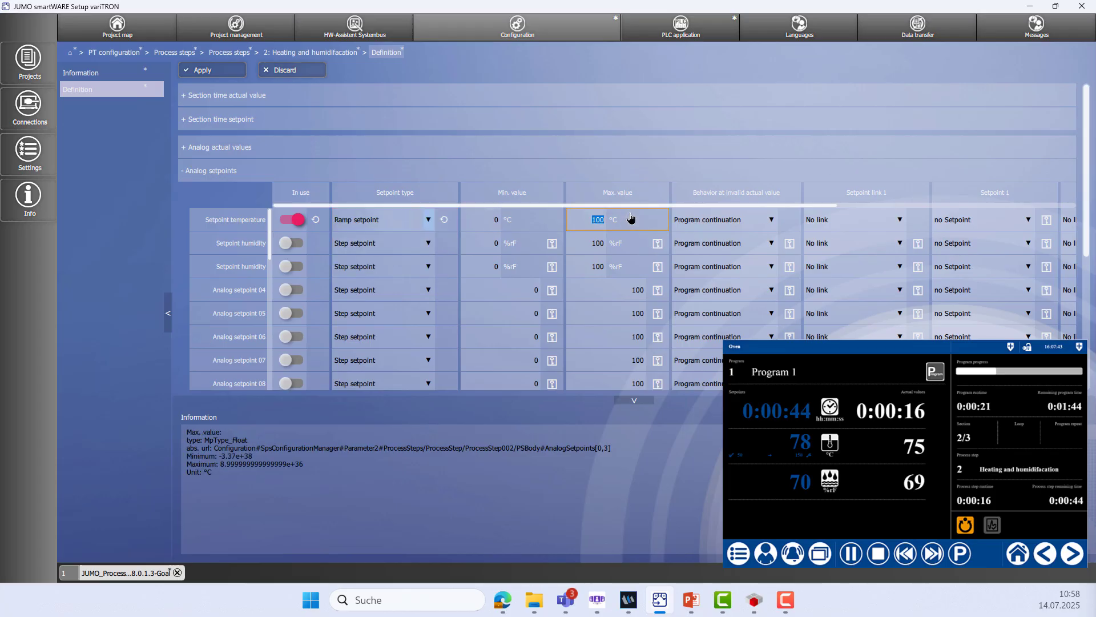
type("200")
scroll(765, 196, "right", 1)
scroll(764, 195, "right", 5)
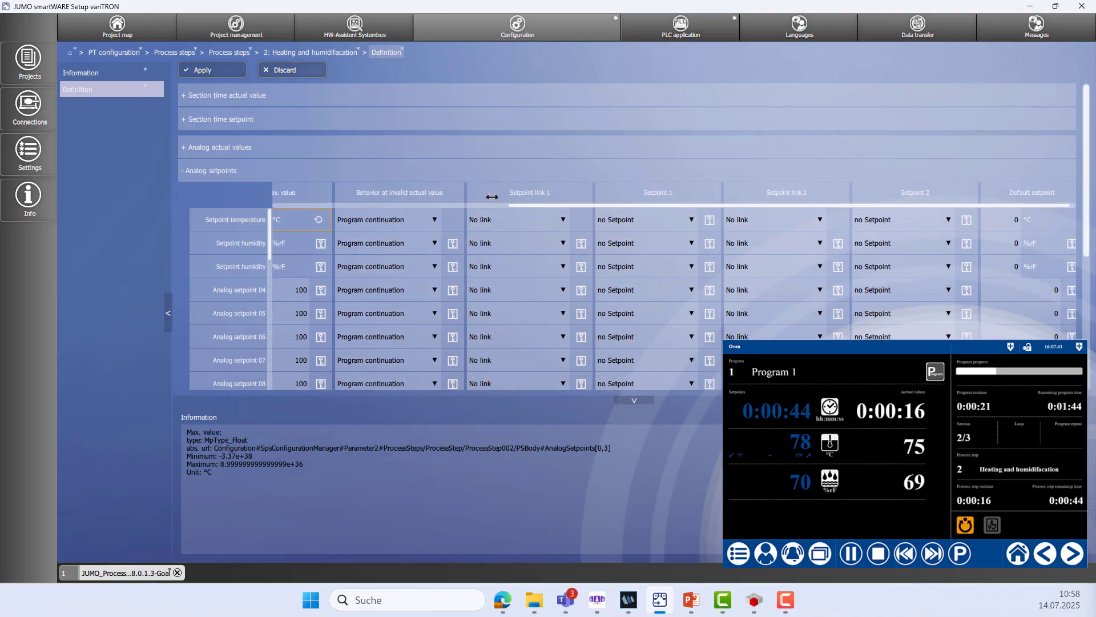
scroll(683, 194, "left", 7)
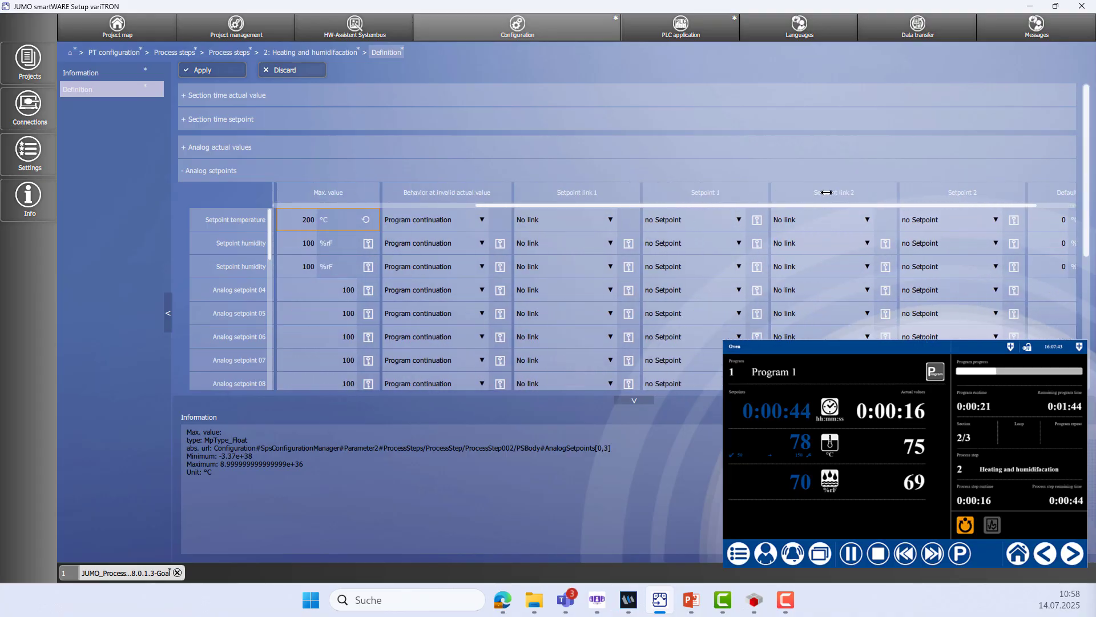
scroll(861, 191, "right", 1)
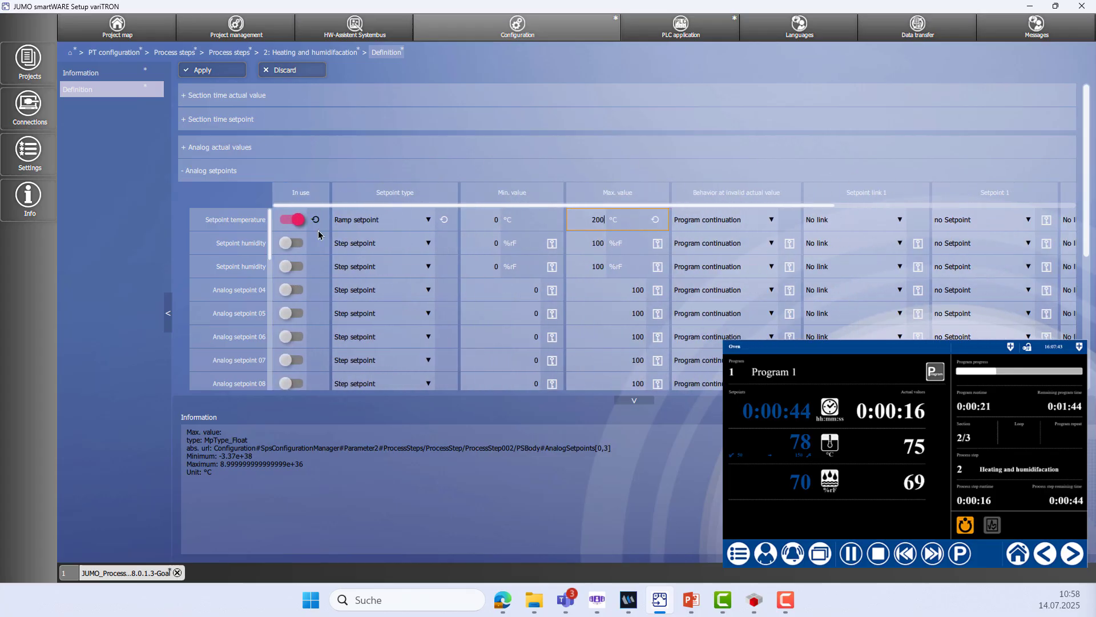
Step: Enable the first humidity analog setpoint for the Heating and humidifacation step, and review its digital actual values and digital setpoints
left_click(292, 243)
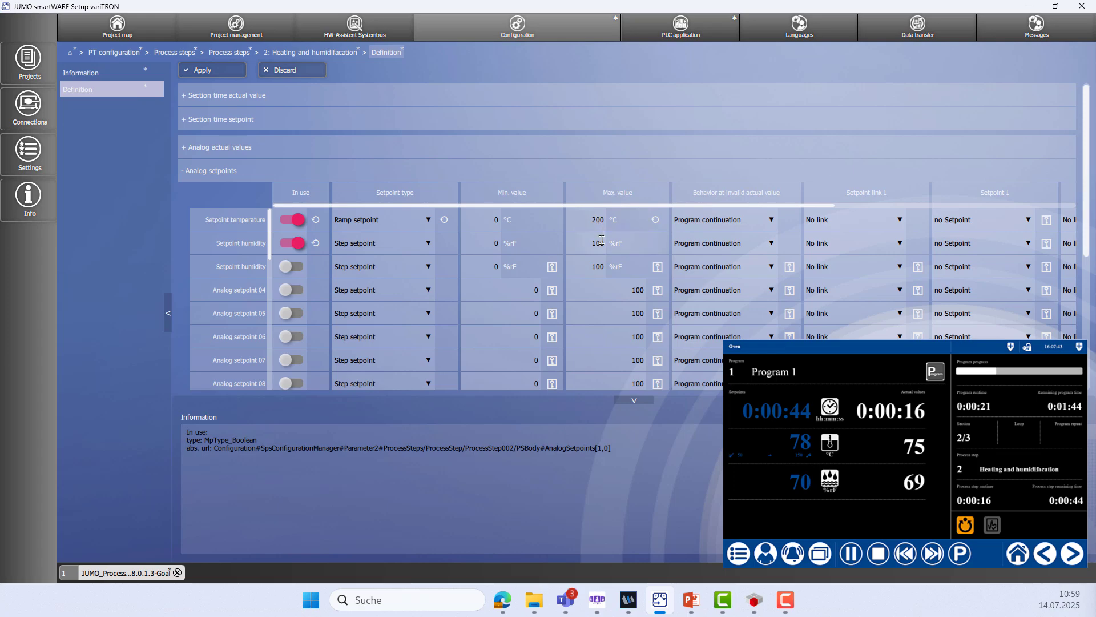
left_click(183, 172)
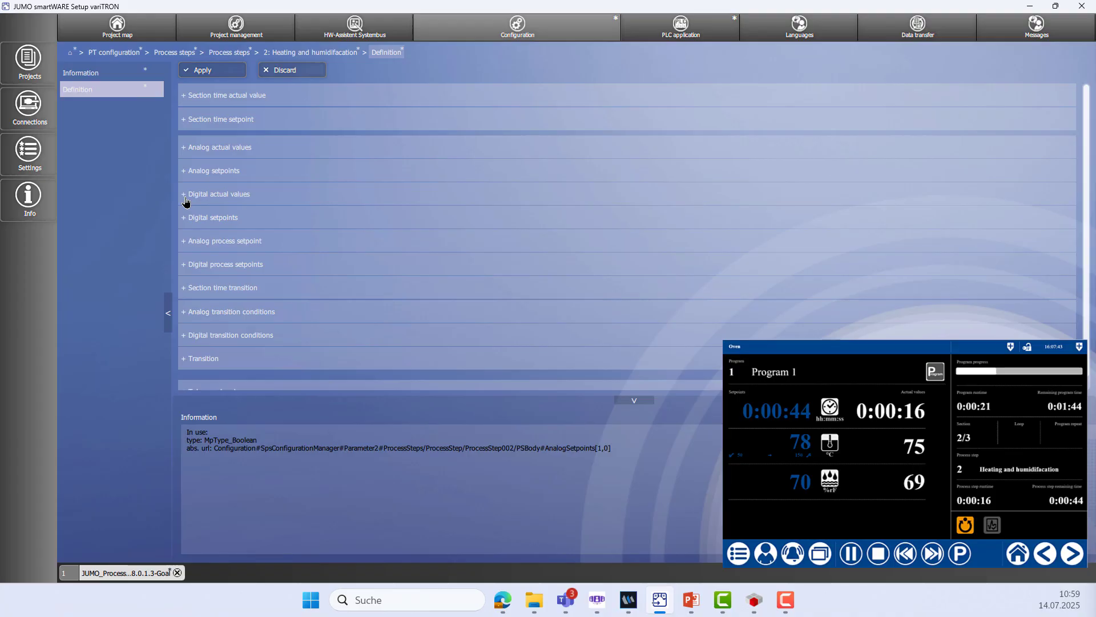
left_click(184, 196)
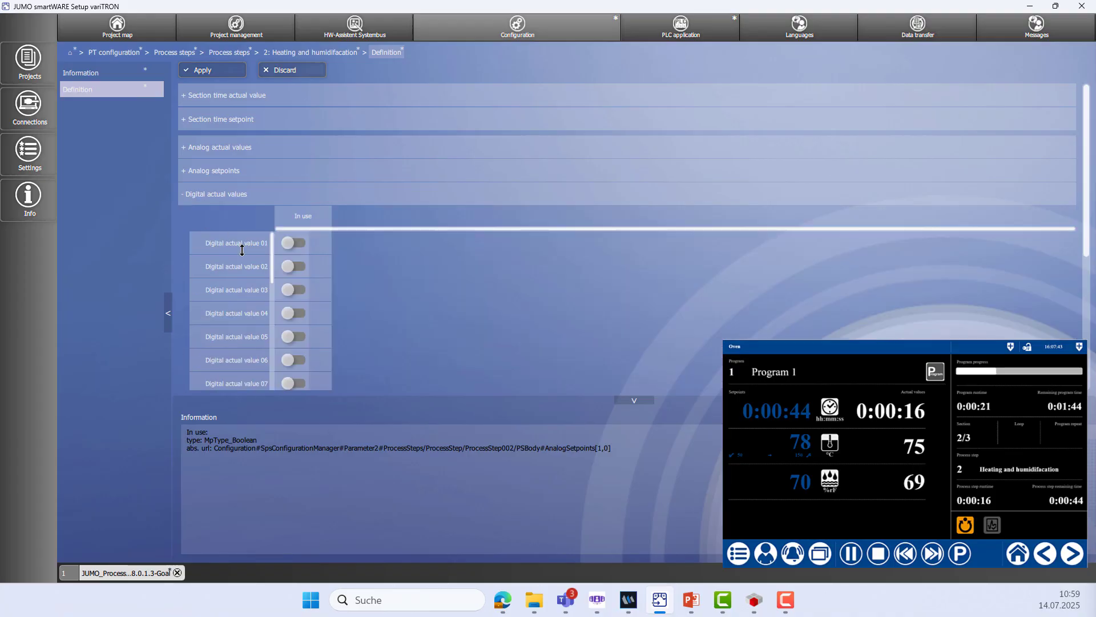
left_click(182, 200)
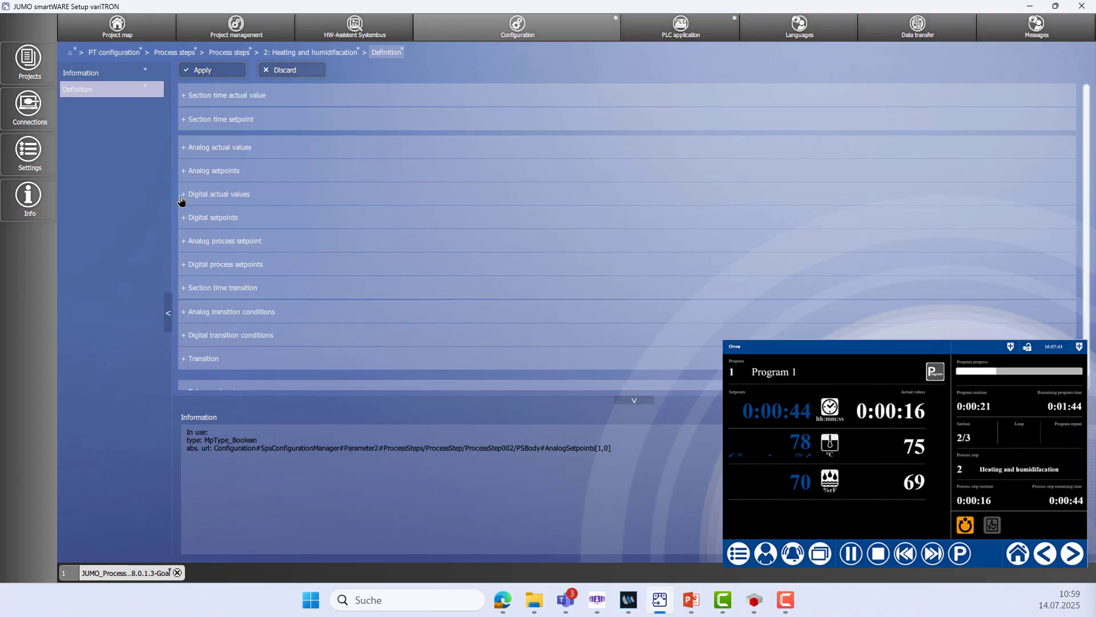
left_click(185, 219)
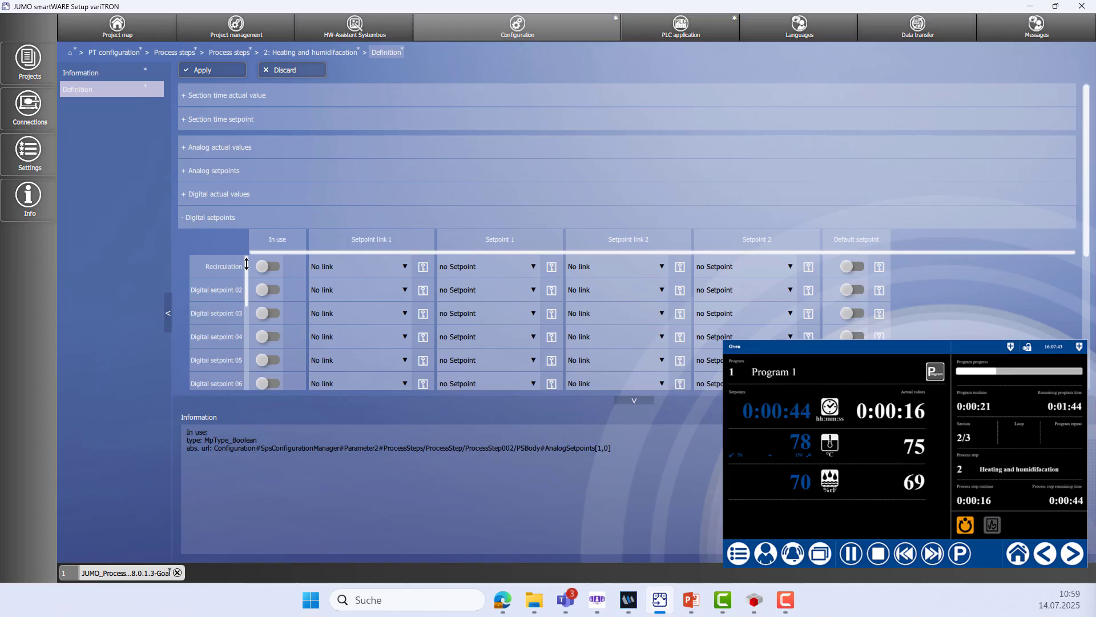
left_click(185, 220)
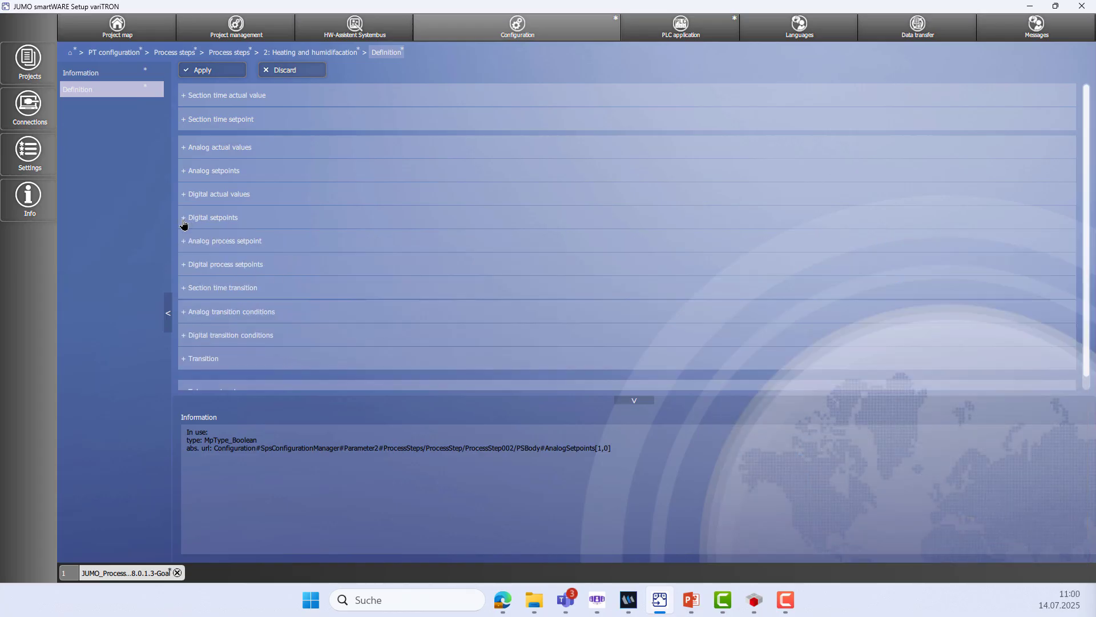
Step: Apply the Heating and humidifacation step's definition and return to the overview containing Process step Init, Process step Exit and Process steps
left_click(223, 69)
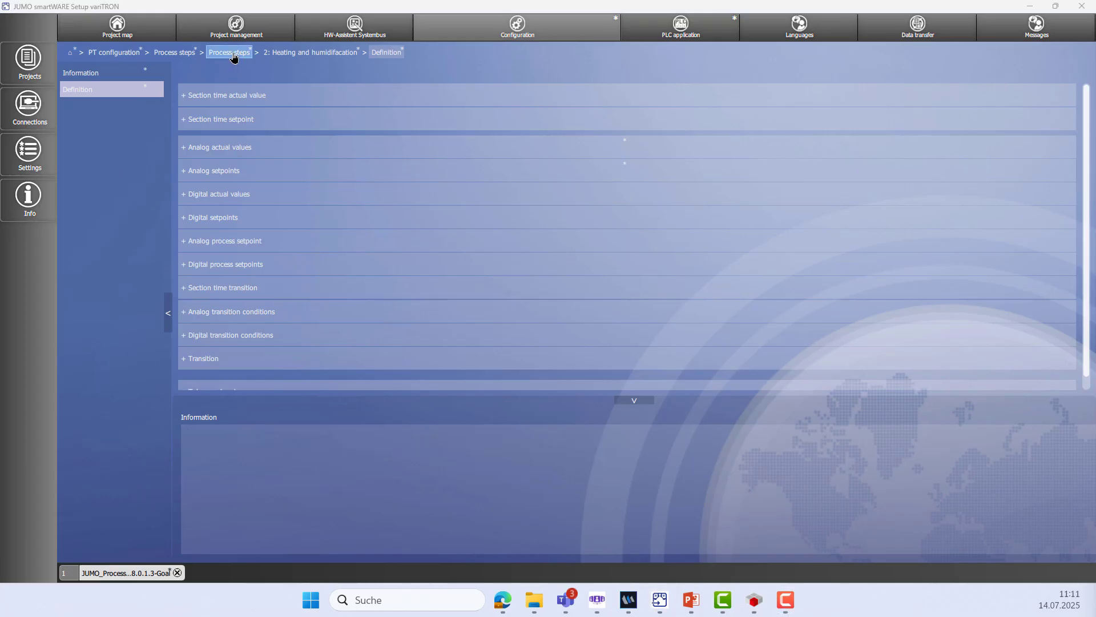
left_click(231, 52)
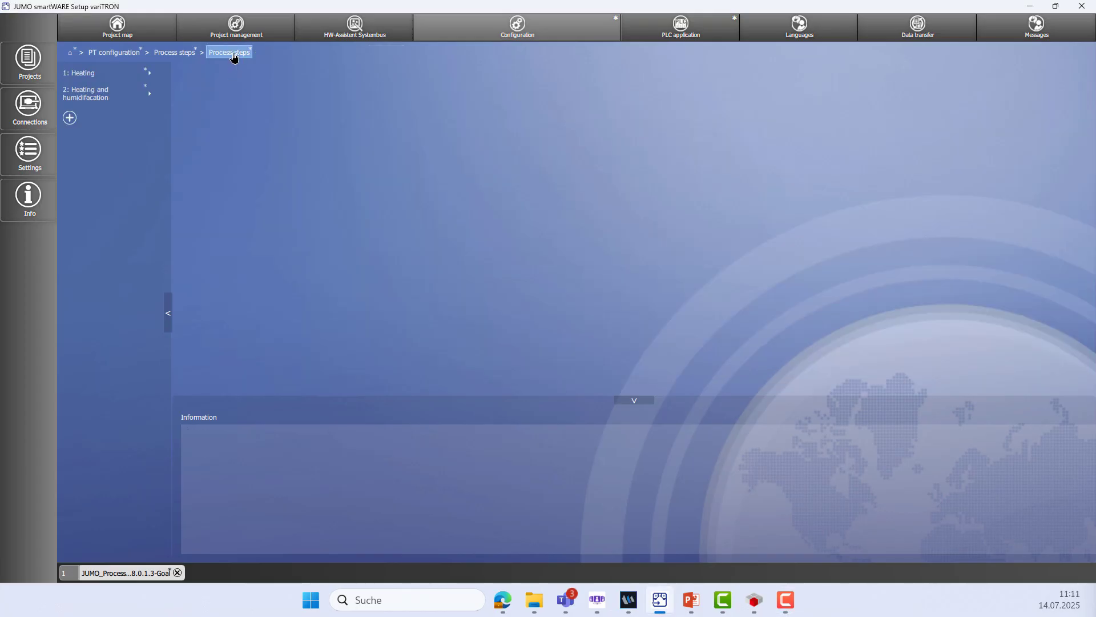
left_click(188, 56)
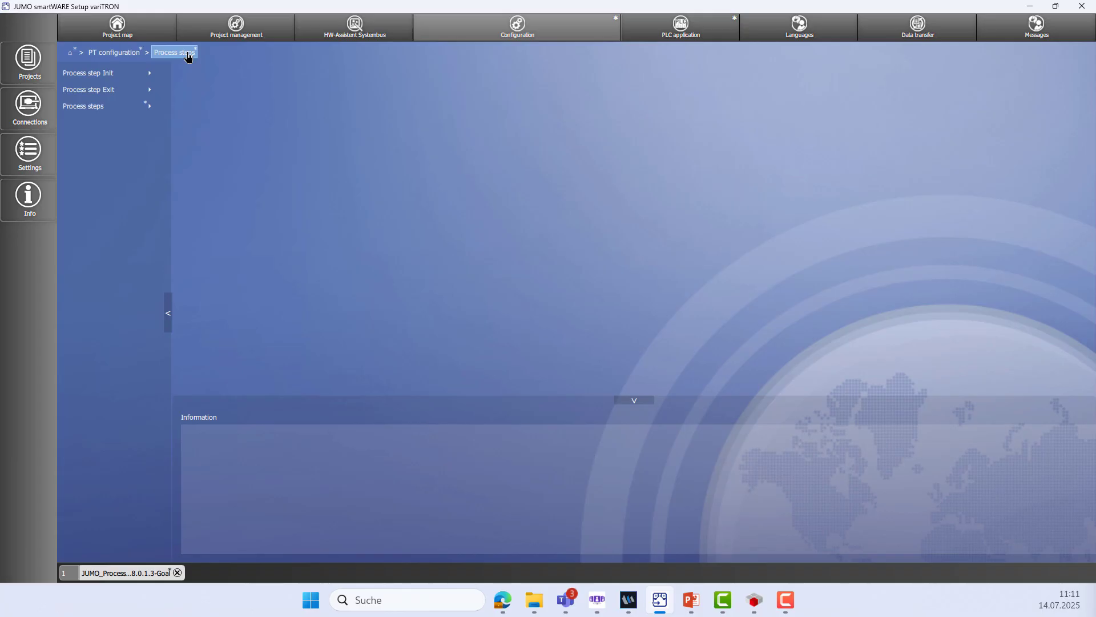
Step: In the Process step Init definition, enable Actual value for program start and disable Start with date and time, Program repeat type and Number of repeats
left_click(110, 73)
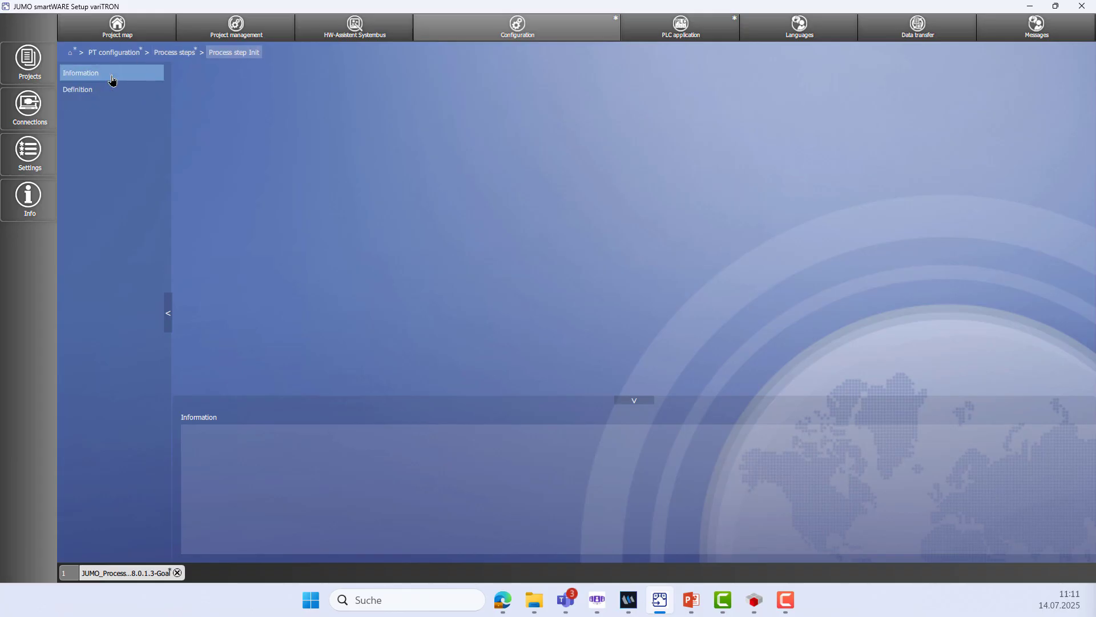
left_click(111, 92)
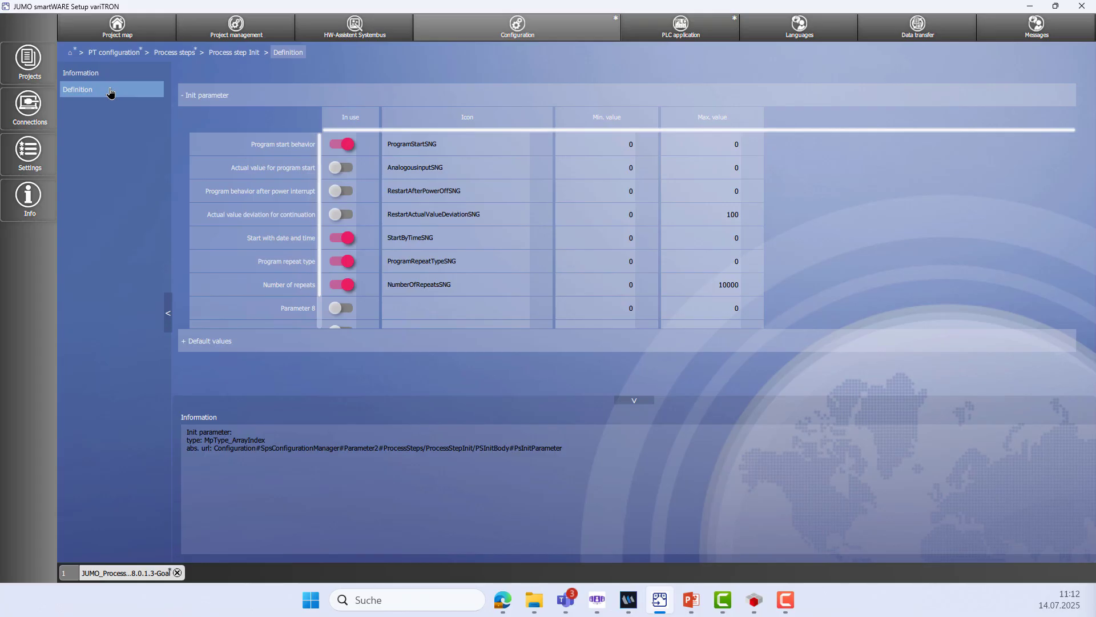
left_click(351, 171)
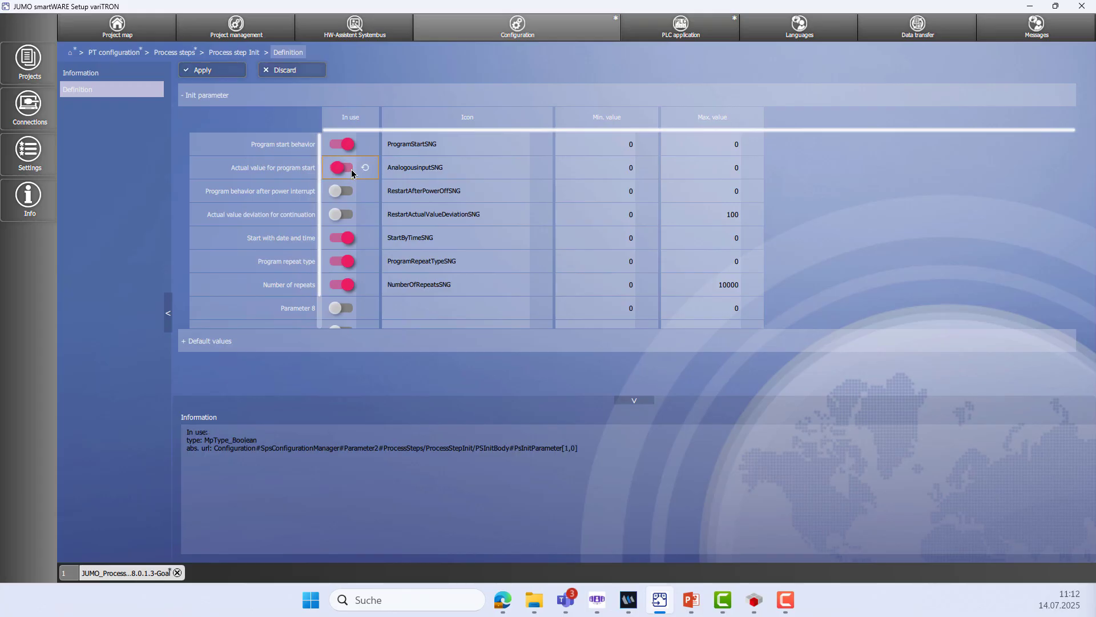
left_click(341, 240)
left_click(340, 263)
left_click(340, 286)
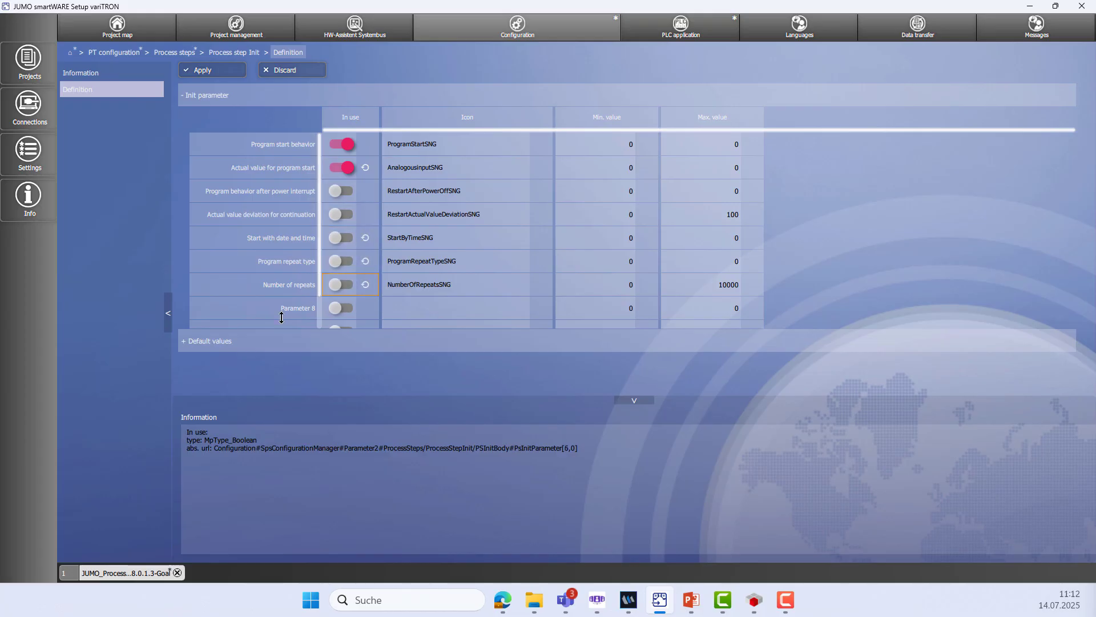
Step: Set the Init default values to Actual value for Program start and Analog actual value 1 for Actual value for program start, and apply the changes
left_click(184, 346)
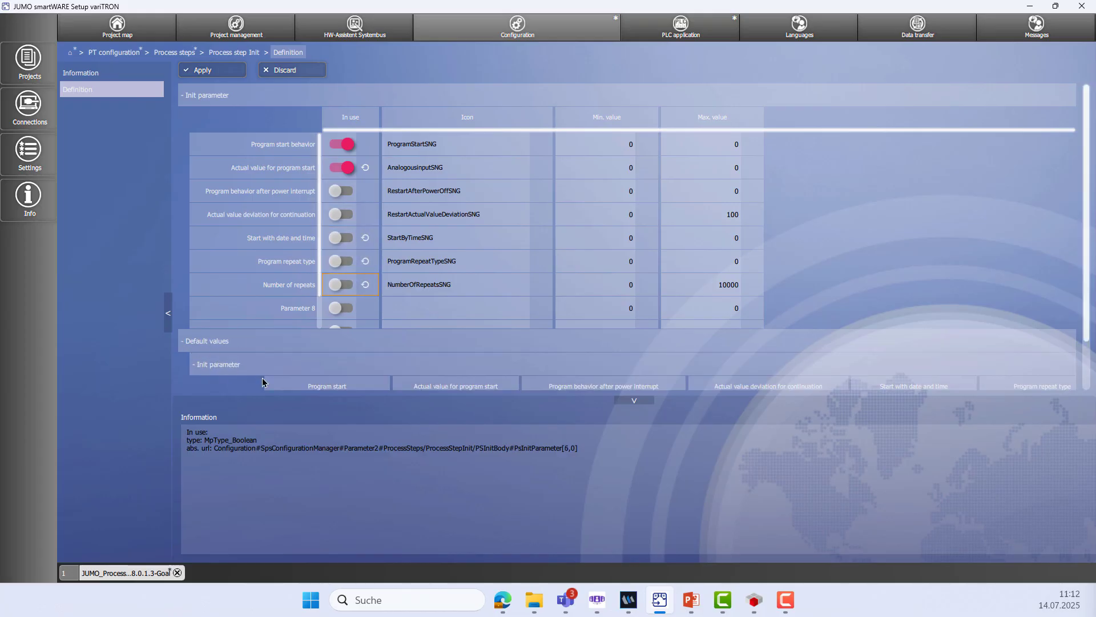
scroll(263, 382, "down", 2)
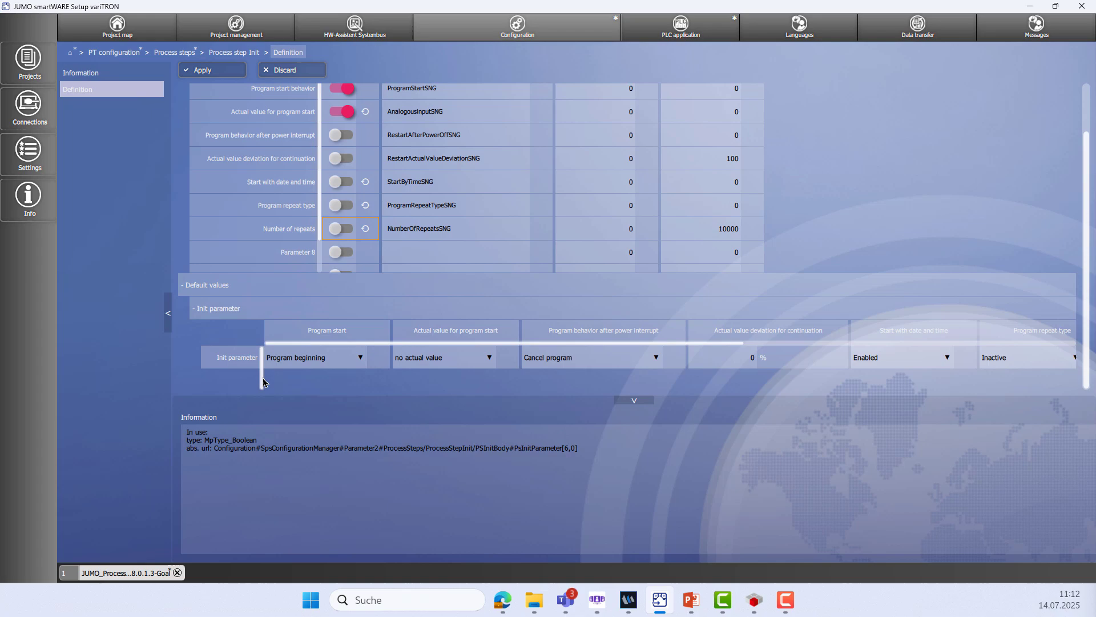
left_click(363, 355)
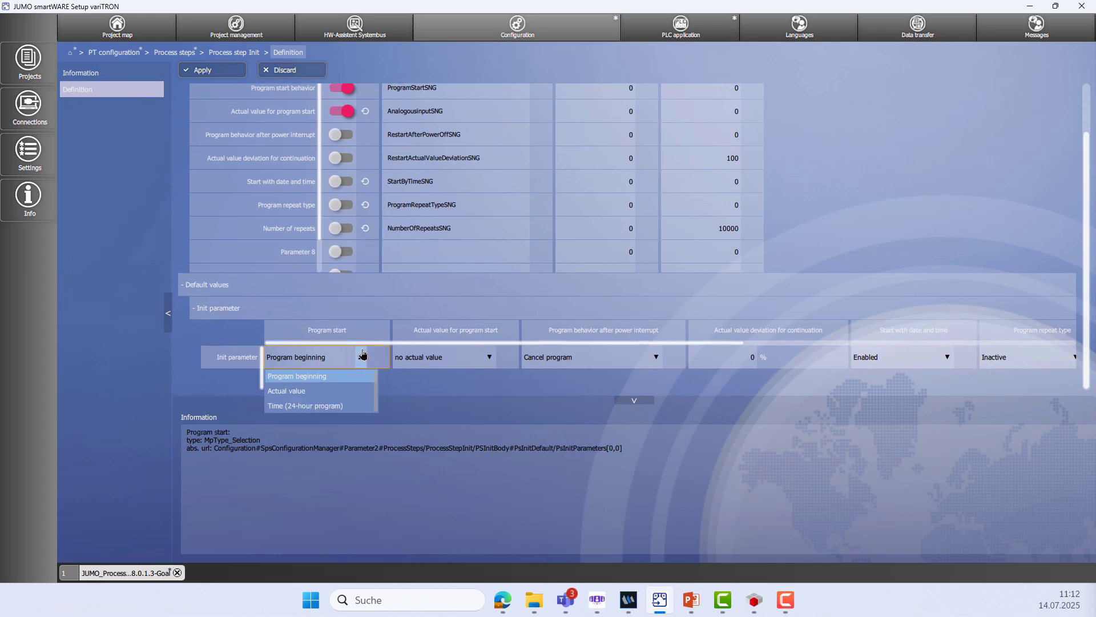
left_click(322, 391)
left_click(489, 357)
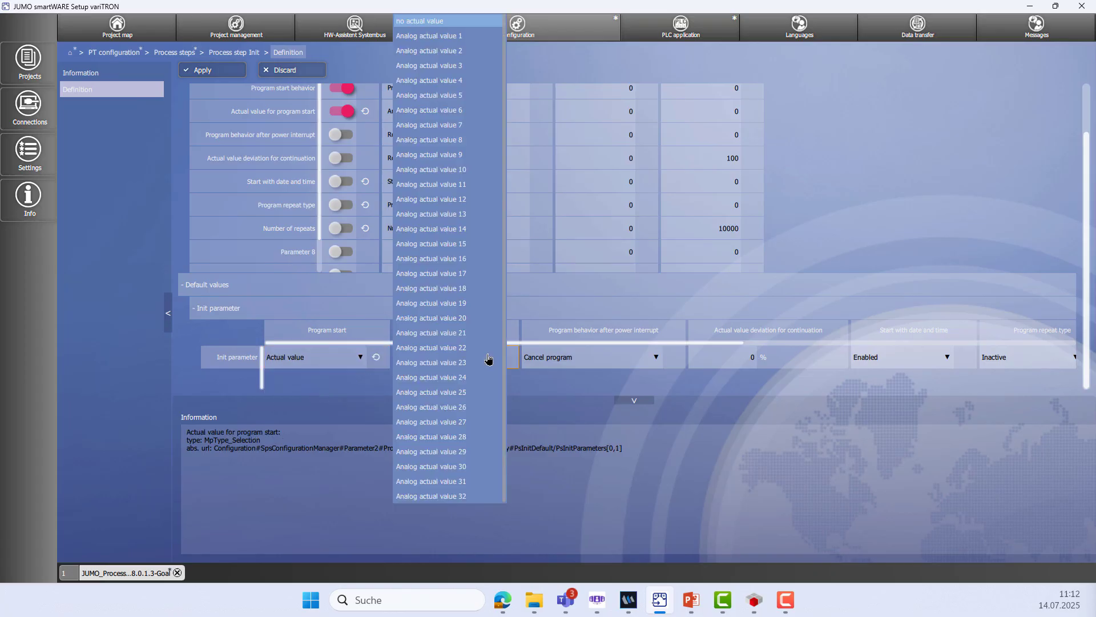
left_click(432, 38)
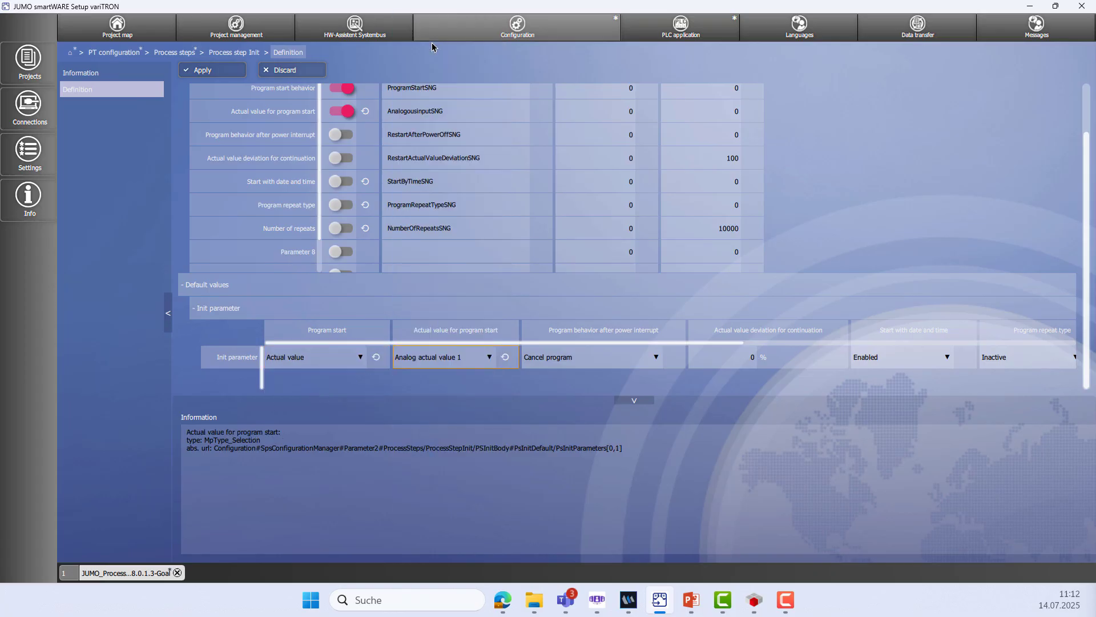
left_click(211, 69)
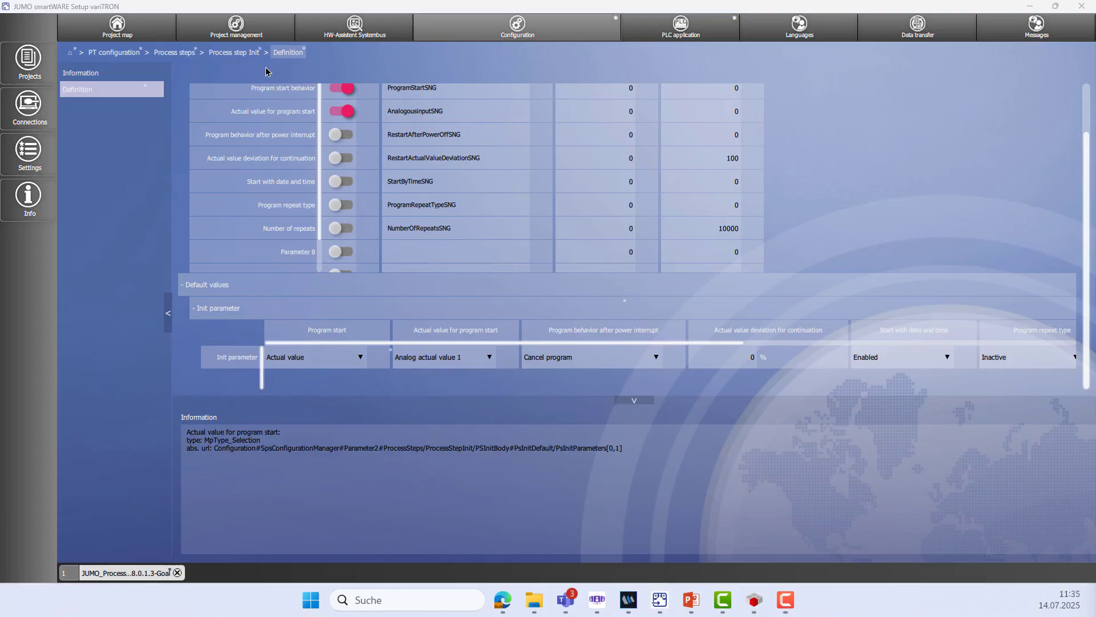
Step: In the Program generator's Basic state visibility settings, switch off Analog actual value 03 for Oven and apply the change
left_click(125, 57)
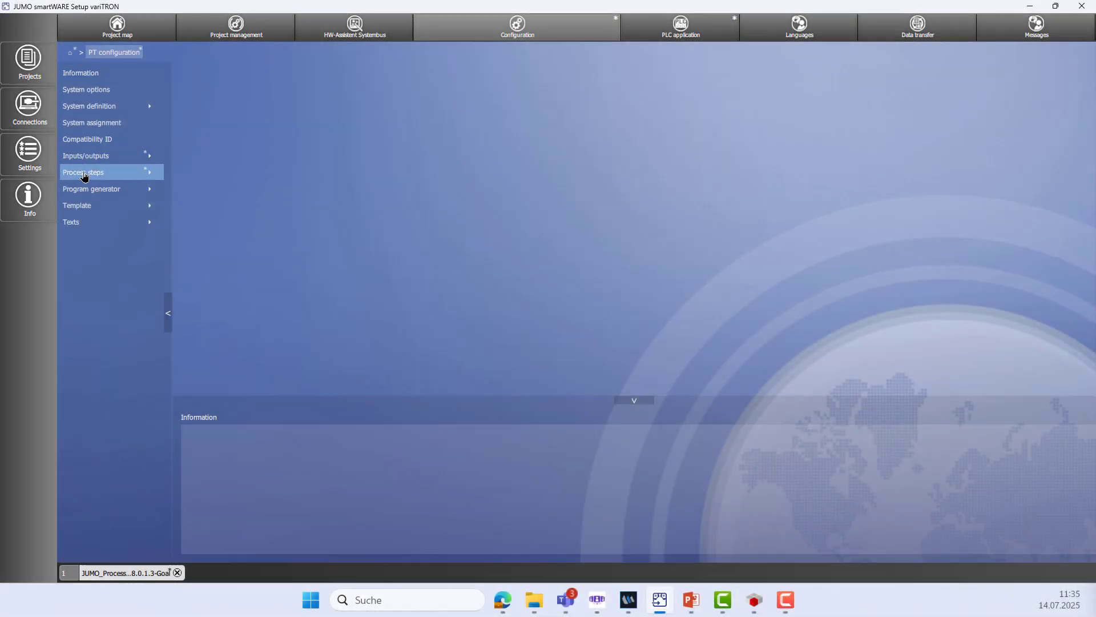
left_click(94, 189)
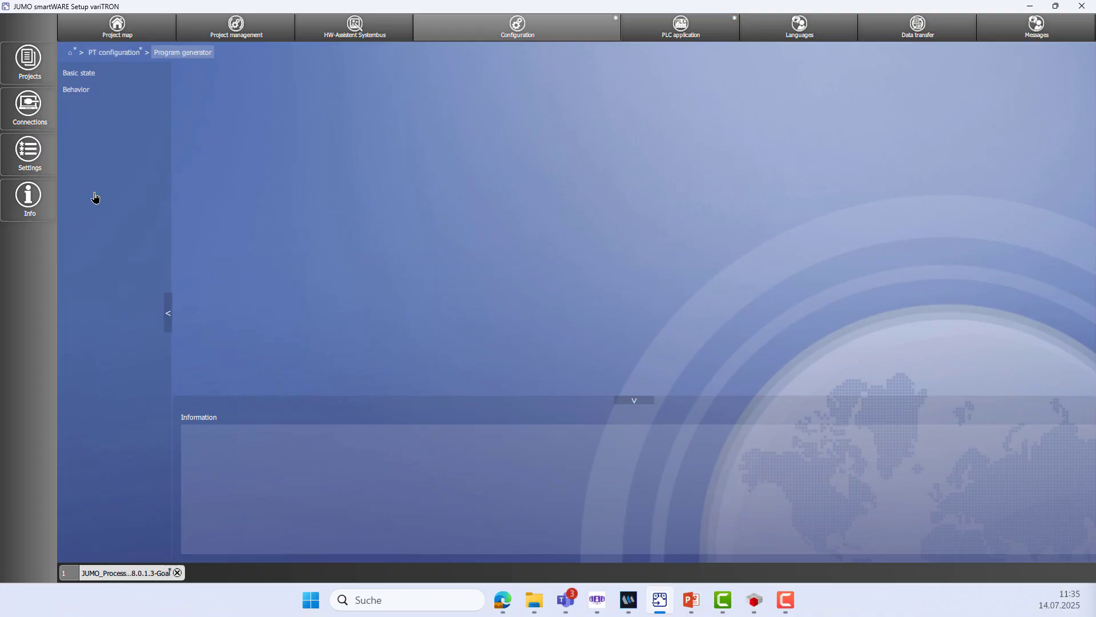
left_click(95, 78)
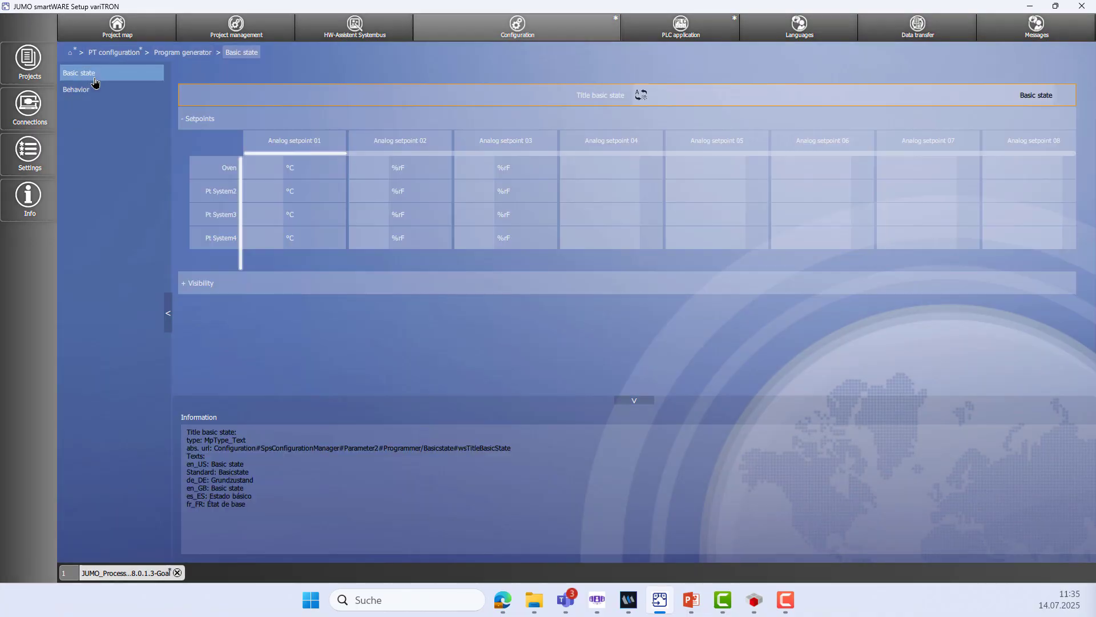
left_click(184, 284)
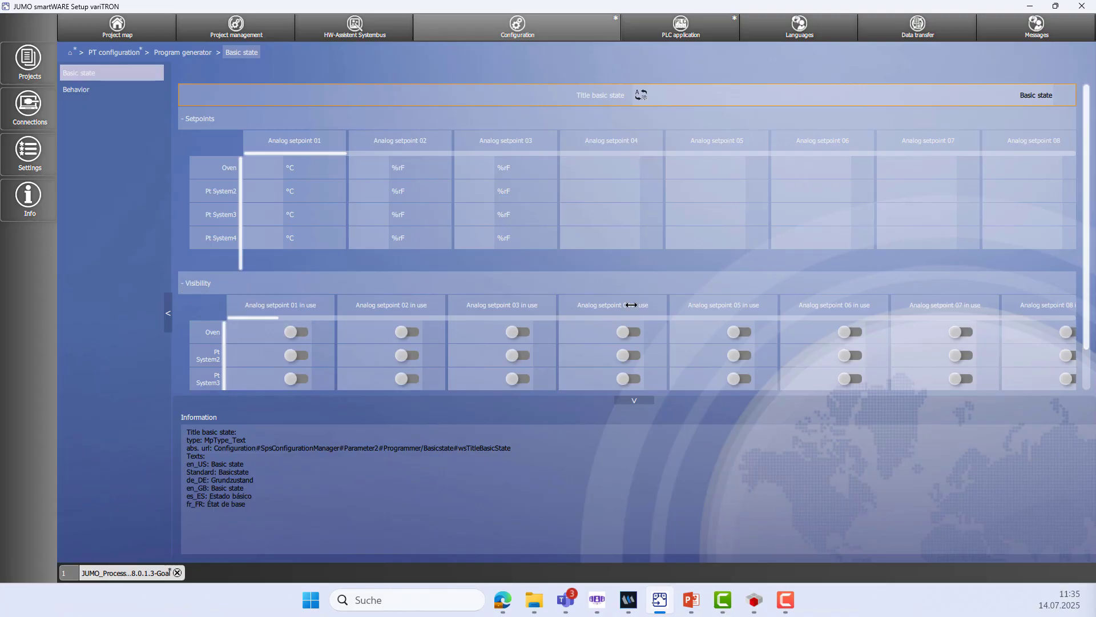
scroll(632, 303, "right", 6)
left_click_drag(756, 296, 526, 309)
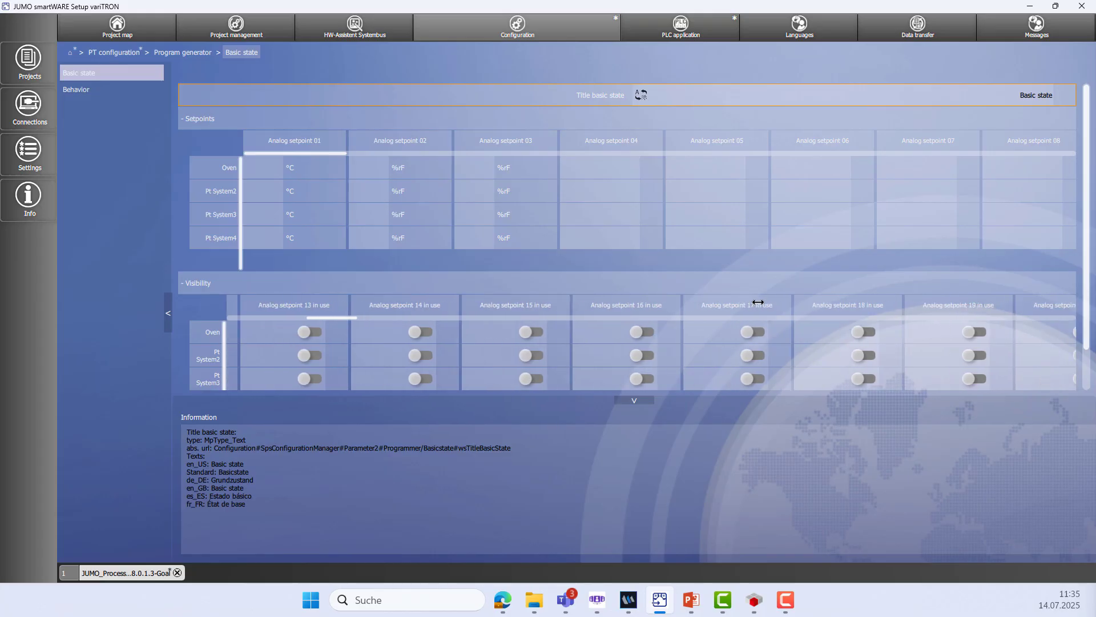
left_click_drag(770, 303, 528, 303)
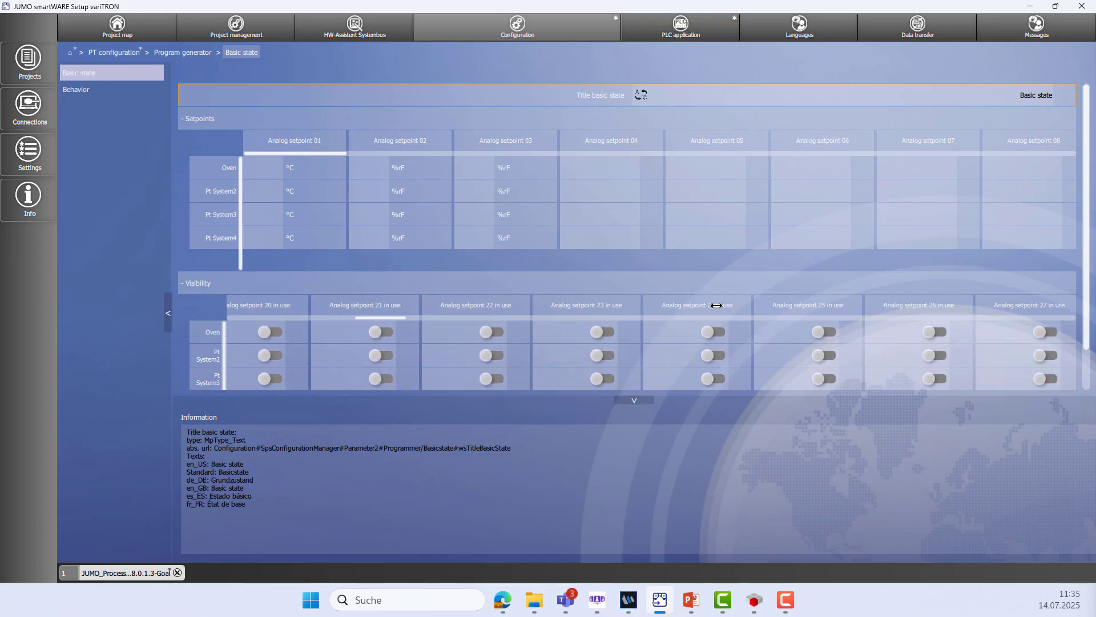
left_click_drag(717, 306, 408, 308)
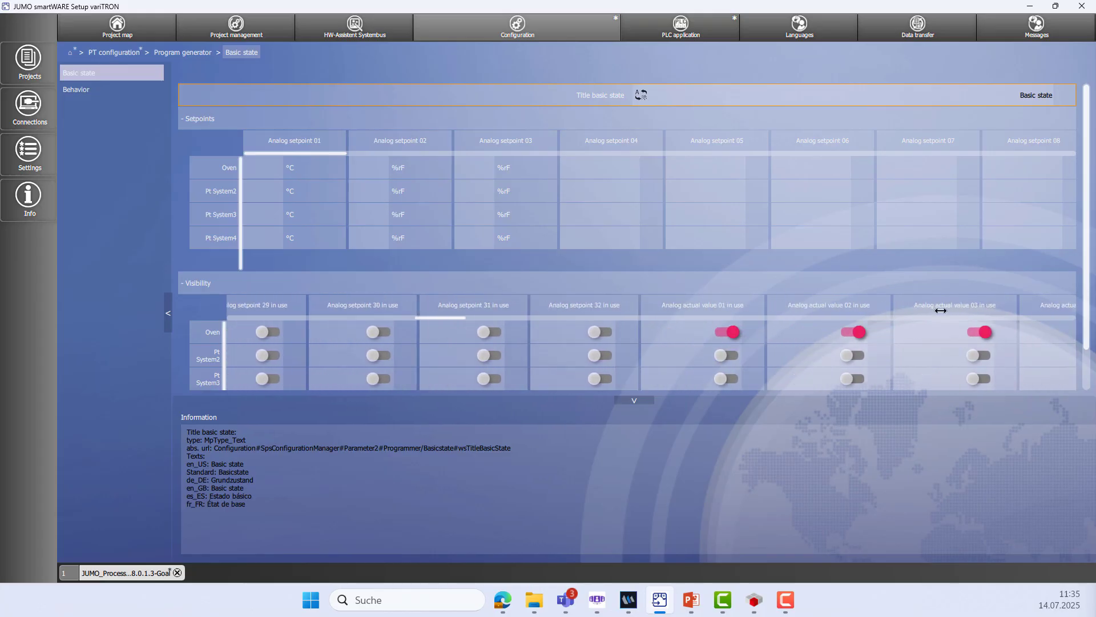
left_click(978, 334)
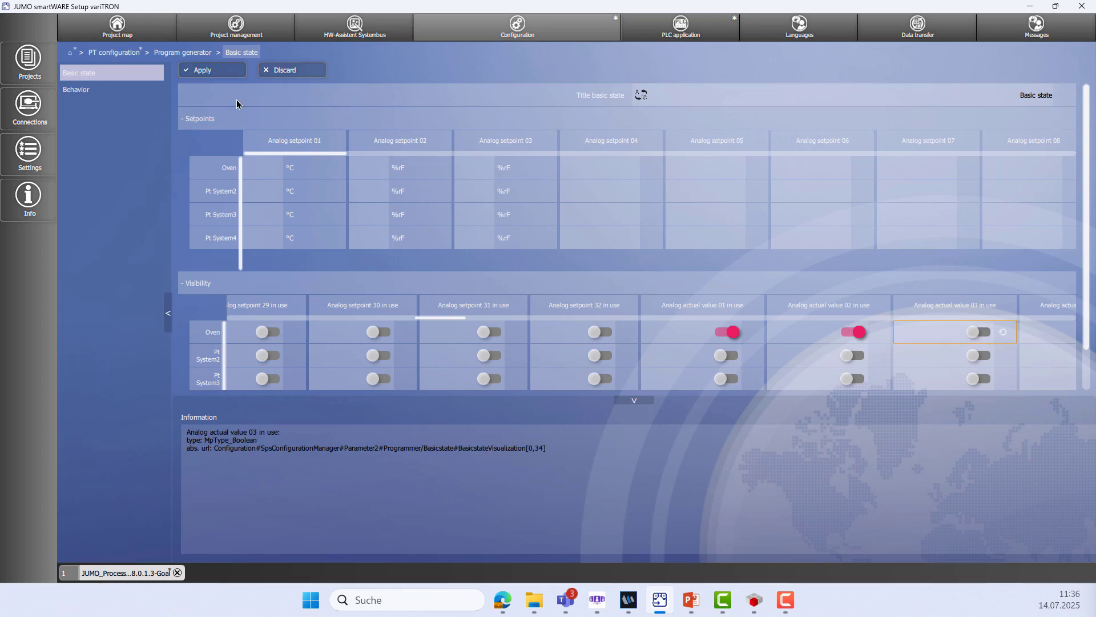
left_click(235, 75)
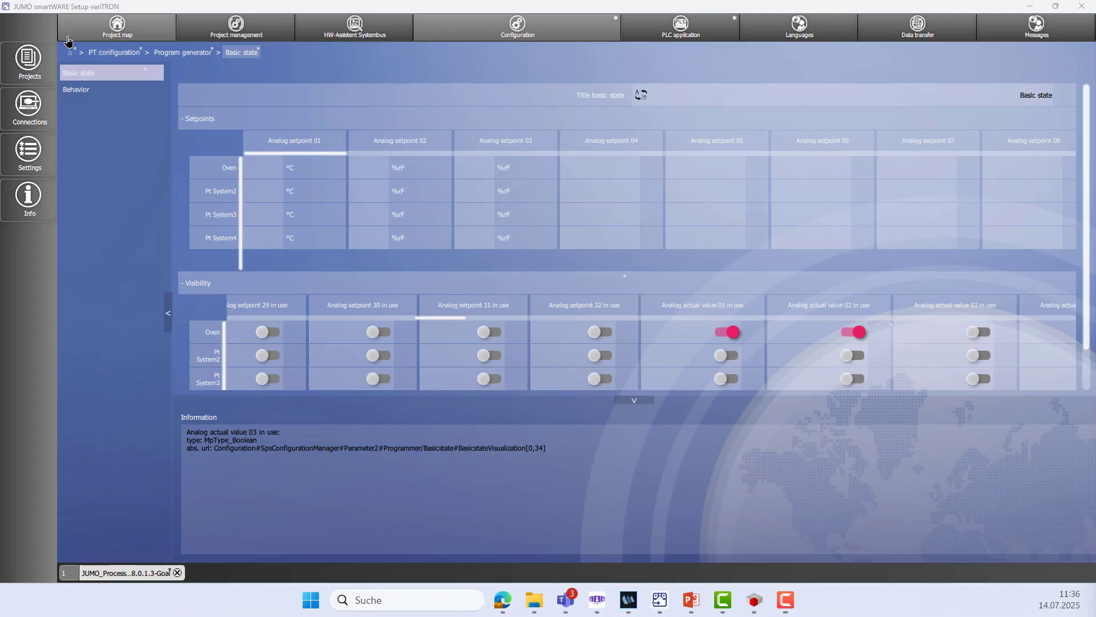
Step: In the PT configuration's Template menu settings, set Homebutton visualization type to ProcessTechnology image and apply it
left_click(120, 57)
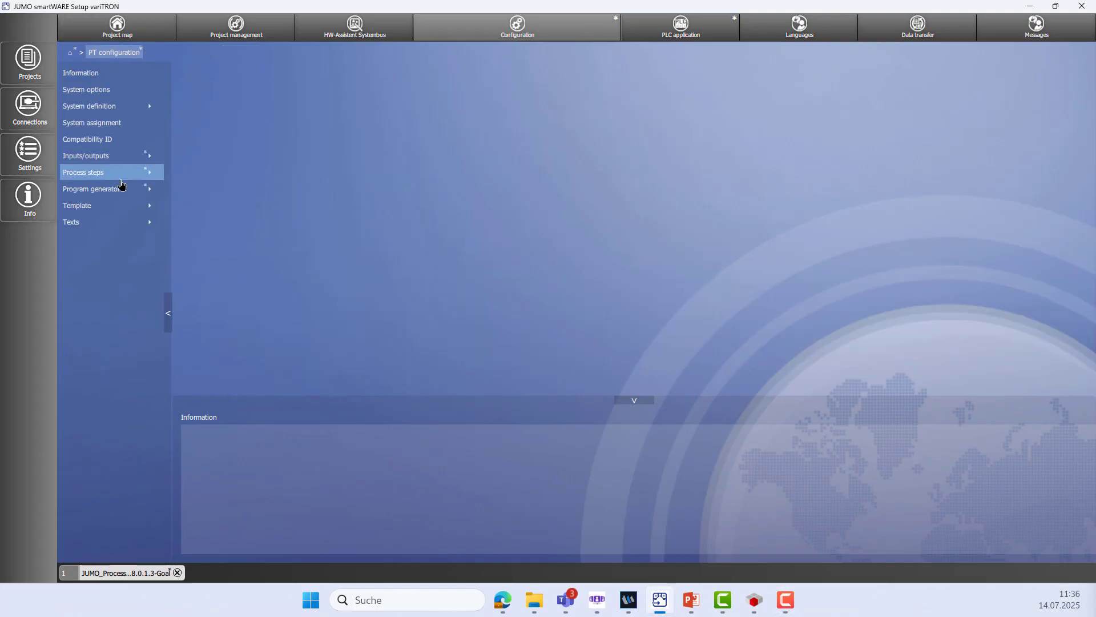
left_click(121, 209)
left_click(113, 84)
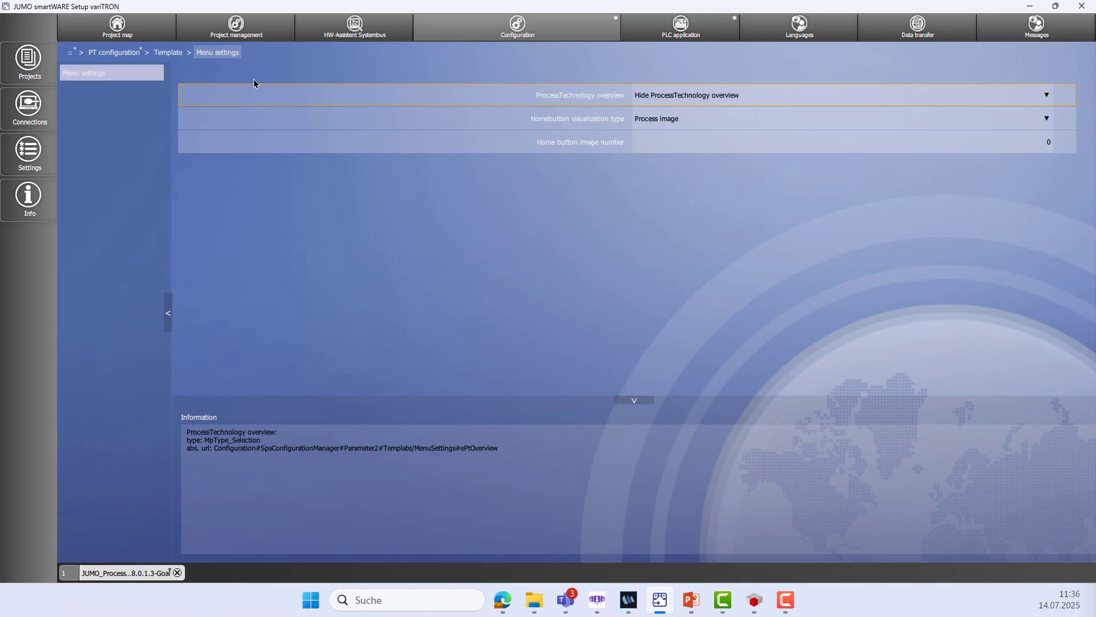
left_click(705, 121)
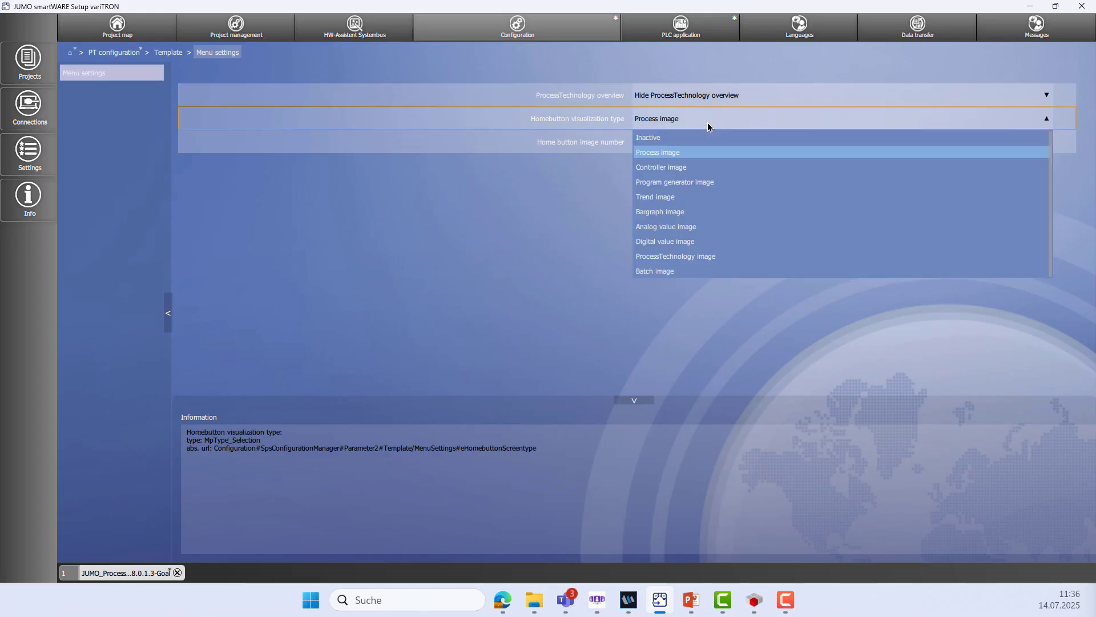
left_click(719, 259)
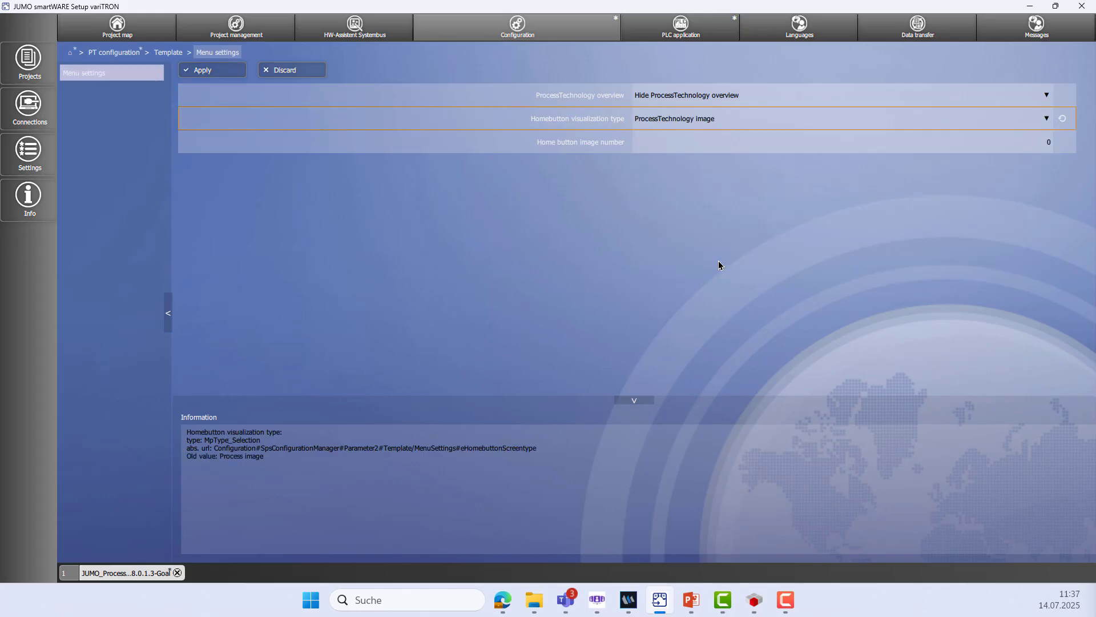
left_click(215, 72)
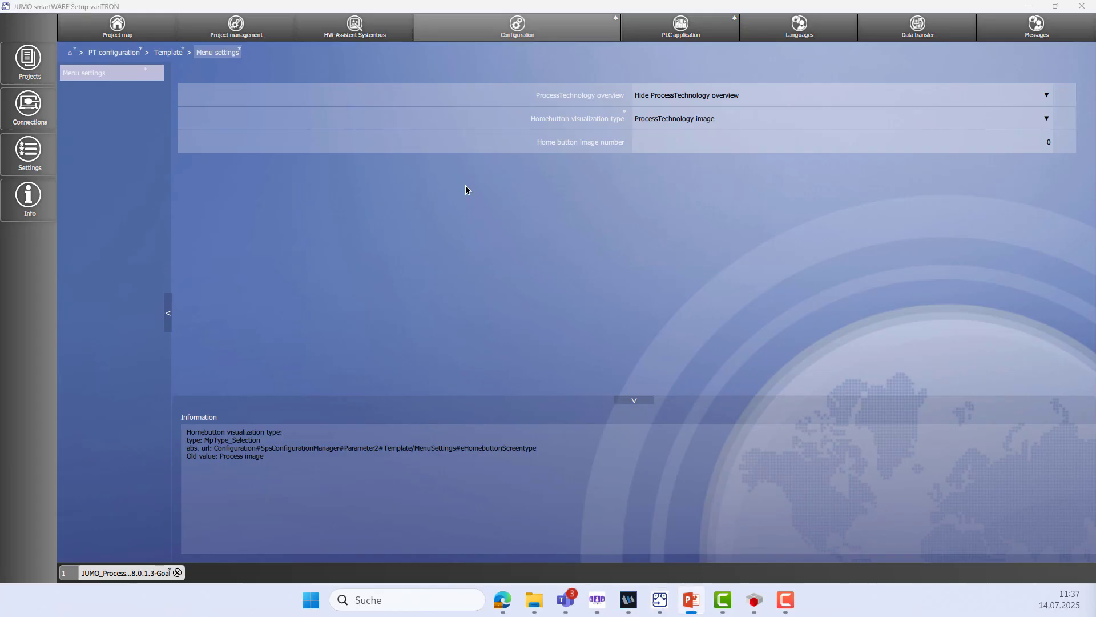
Step: Deactivate Batch application 01 in its general batch settings and apply the change
left_click(69, 55)
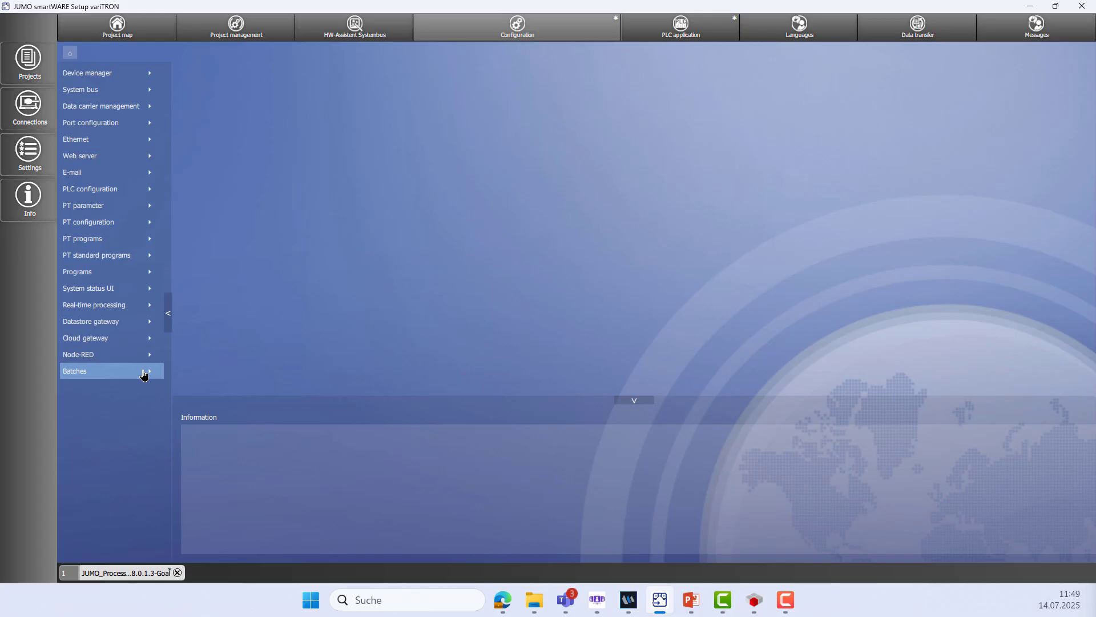
left_click(143, 372)
left_click(137, 74)
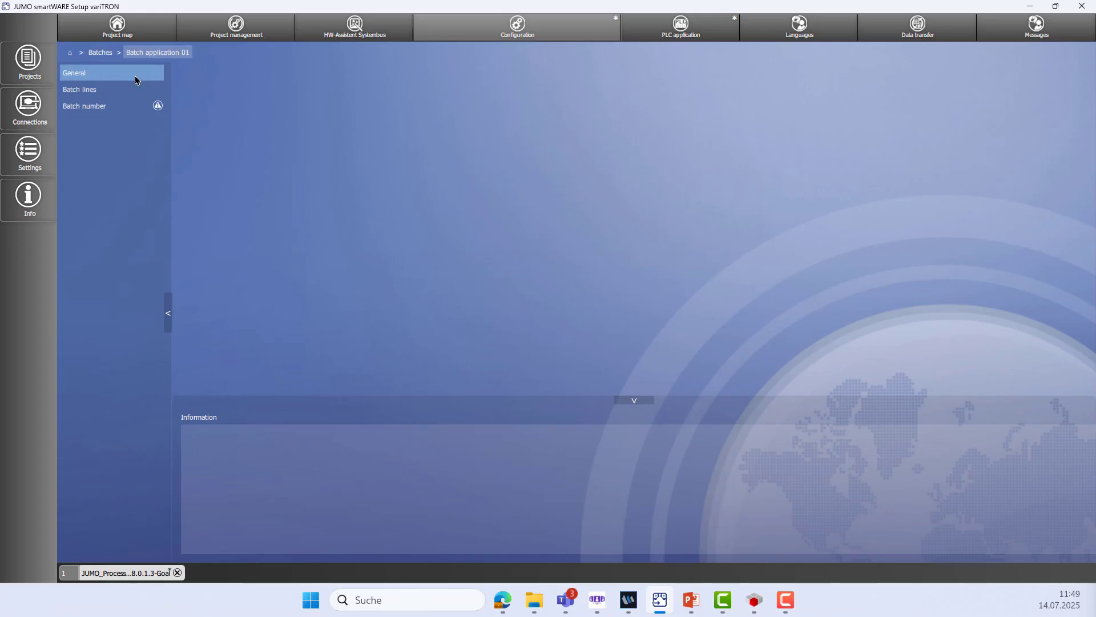
left_click(134, 80)
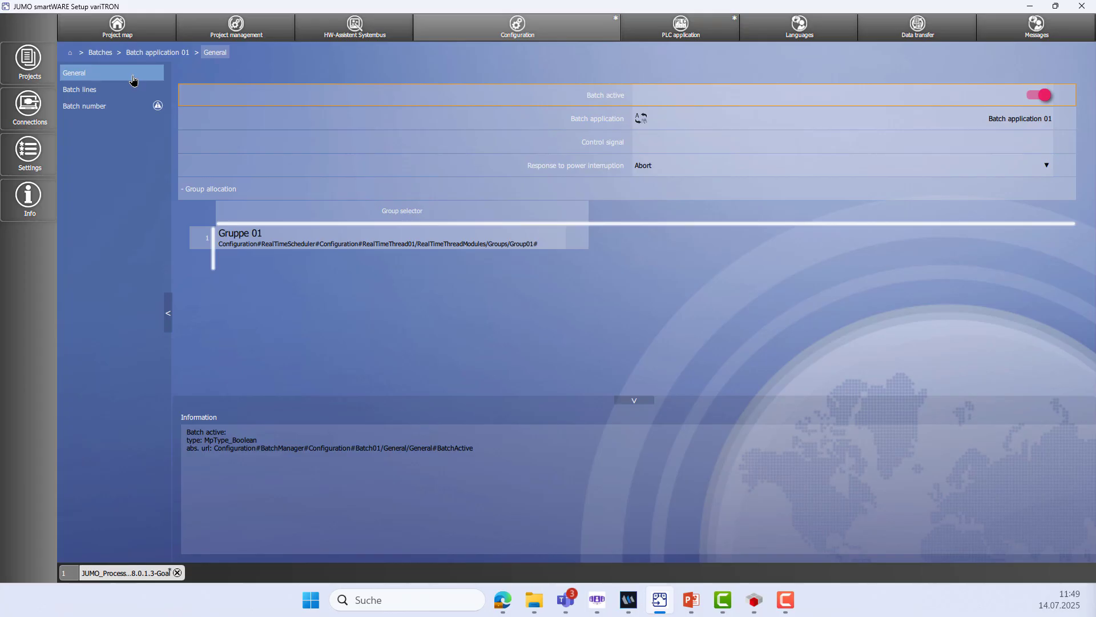
left_click(1038, 99)
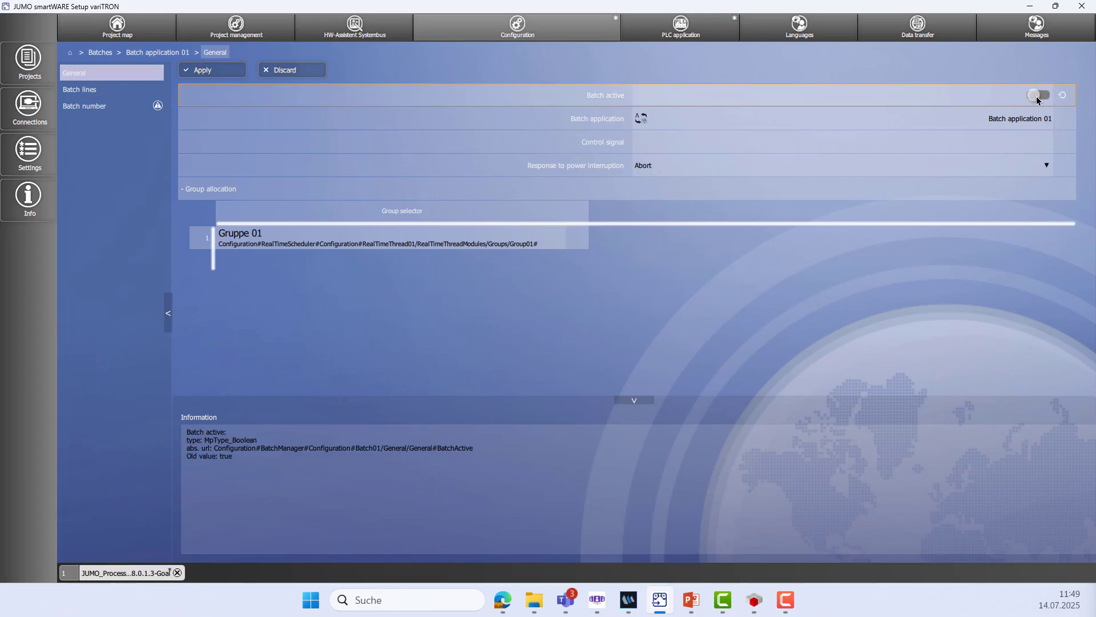
left_click(224, 73)
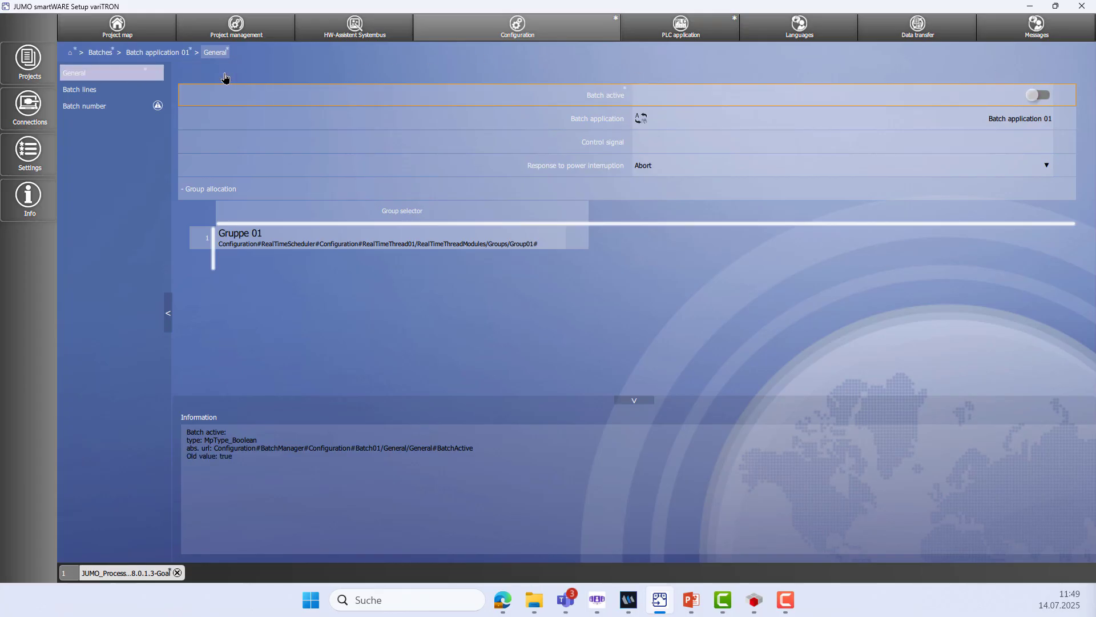
Step: Set the Setpoint value of Controller 2's controller input on the 4x controller to SP02Active and apply the change
left_click(69, 52)
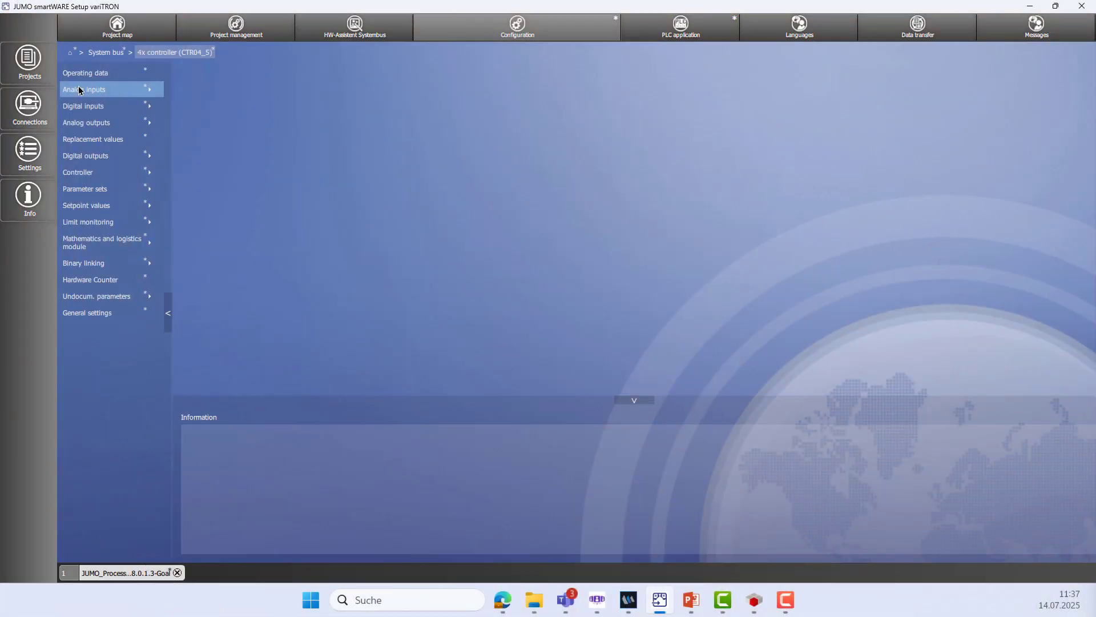
left_click(90, 172)
left_click(97, 92)
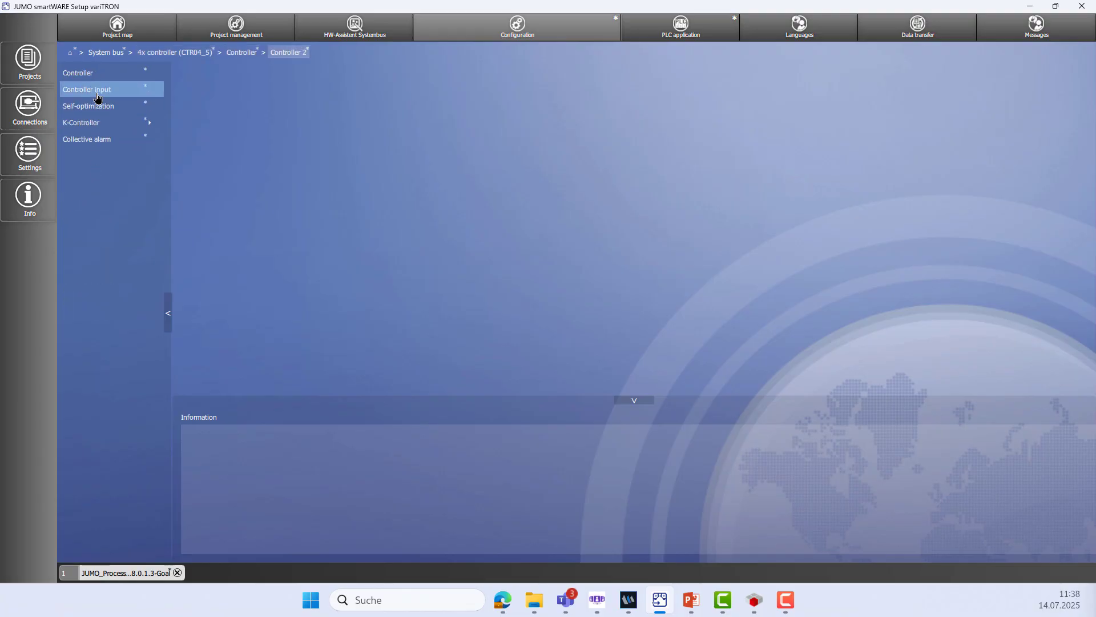
left_click(99, 95)
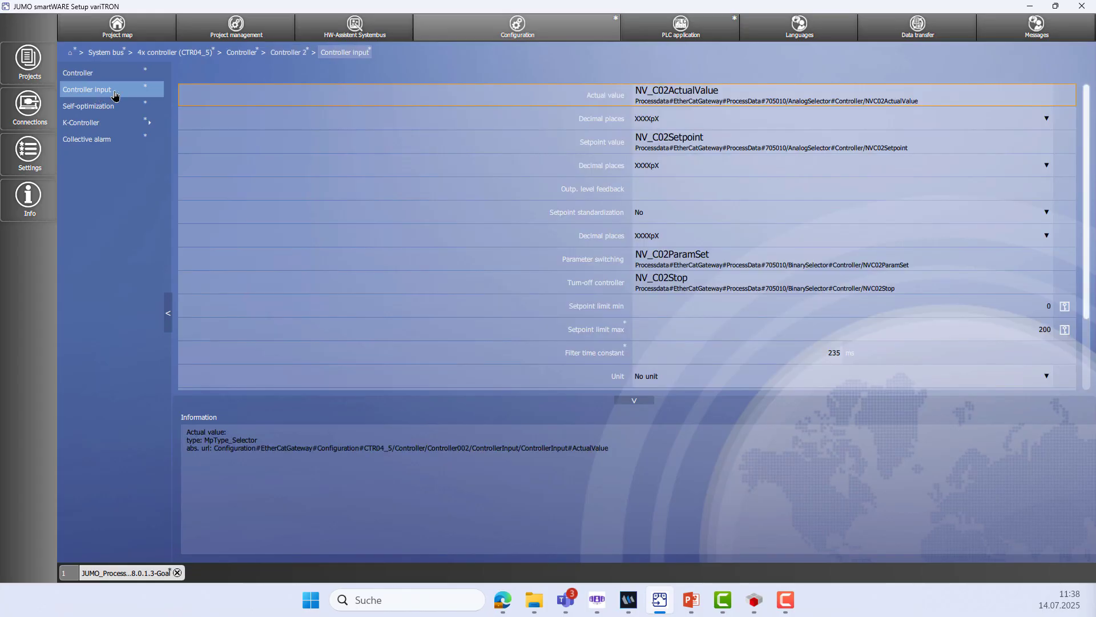
left_click(679, 151)
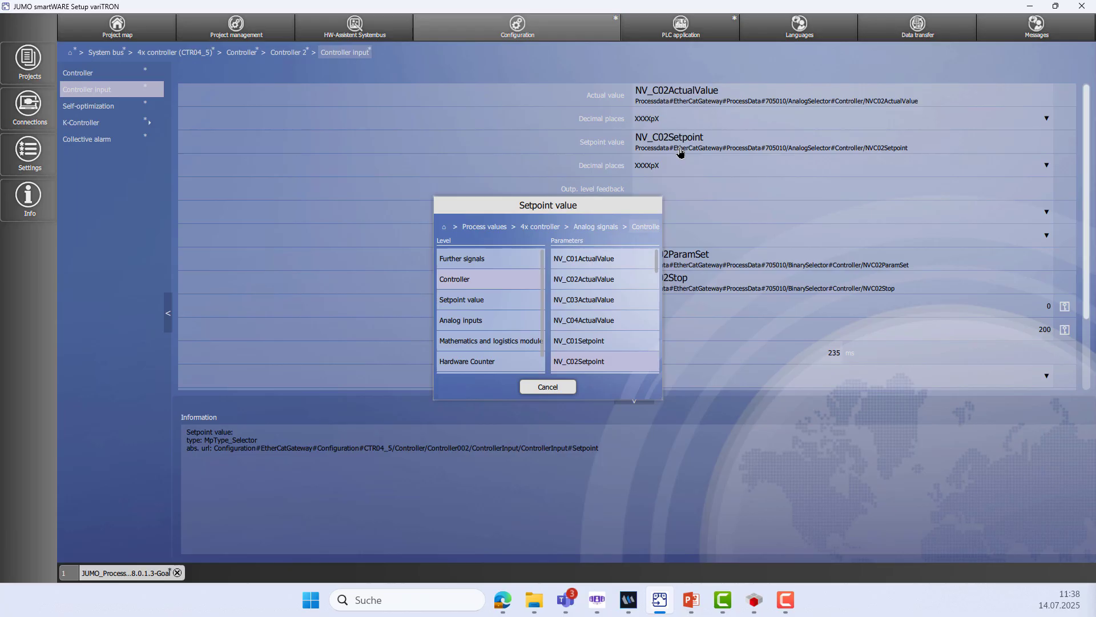
left_click(476, 300)
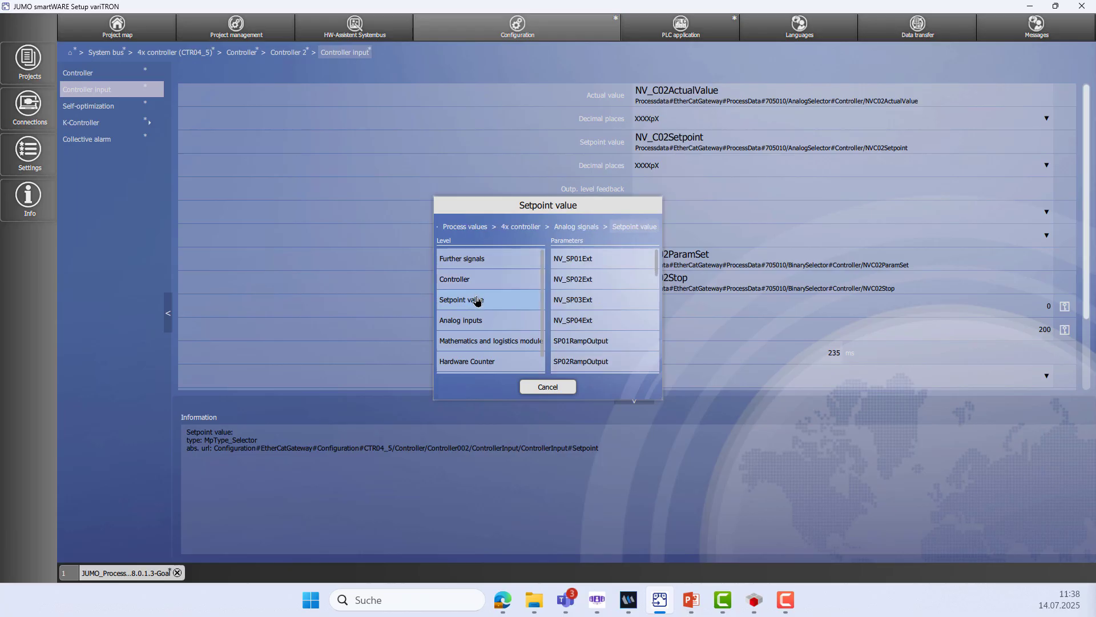
scroll(597, 296, "down", 5)
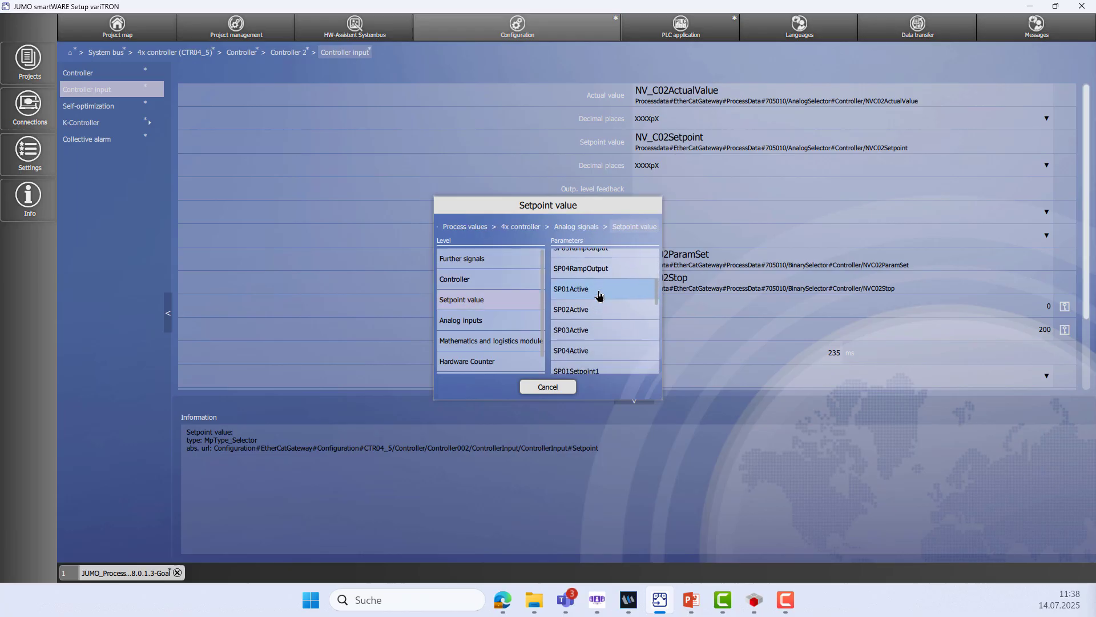
left_click(583, 279)
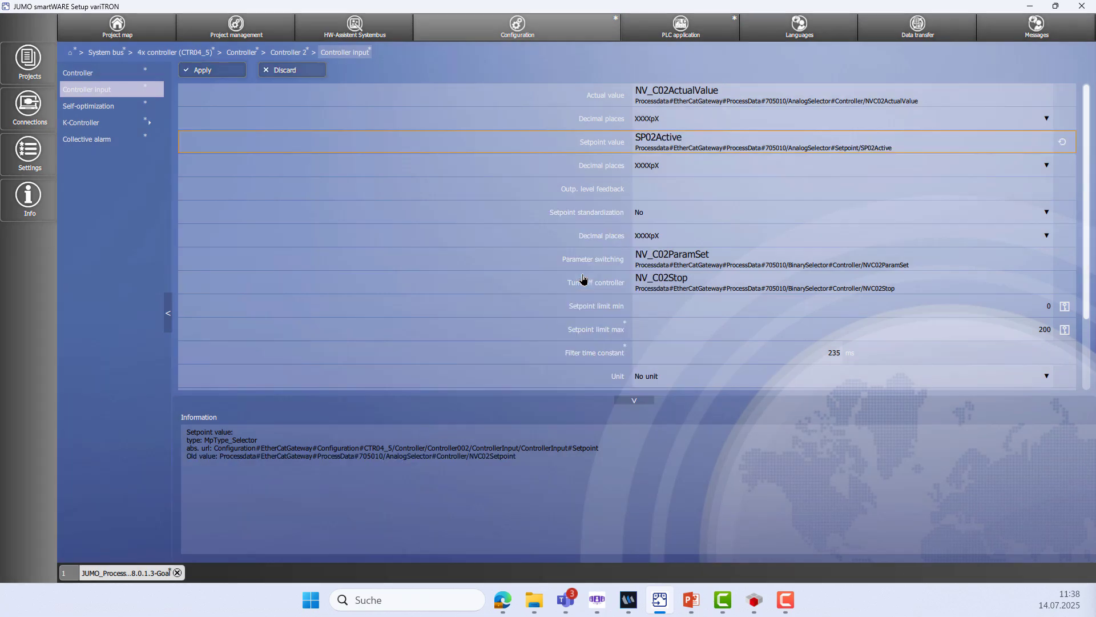
left_click(214, 74)
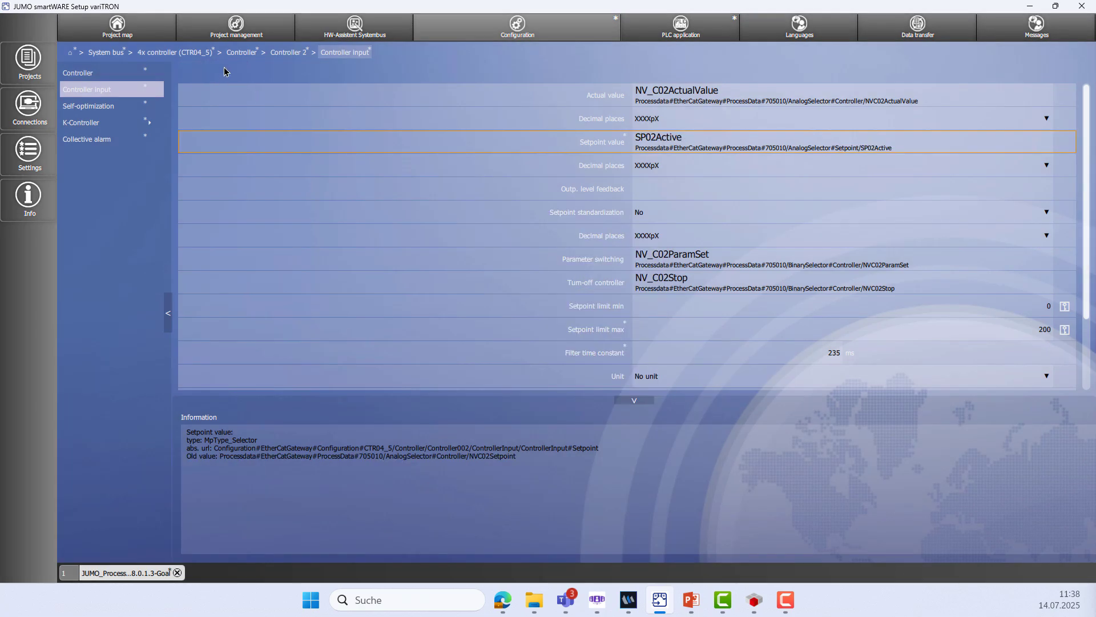
Step: Set the Setpoint value of Controller 3's controller input to SP03Active and apply the change
left_click(242, 52)
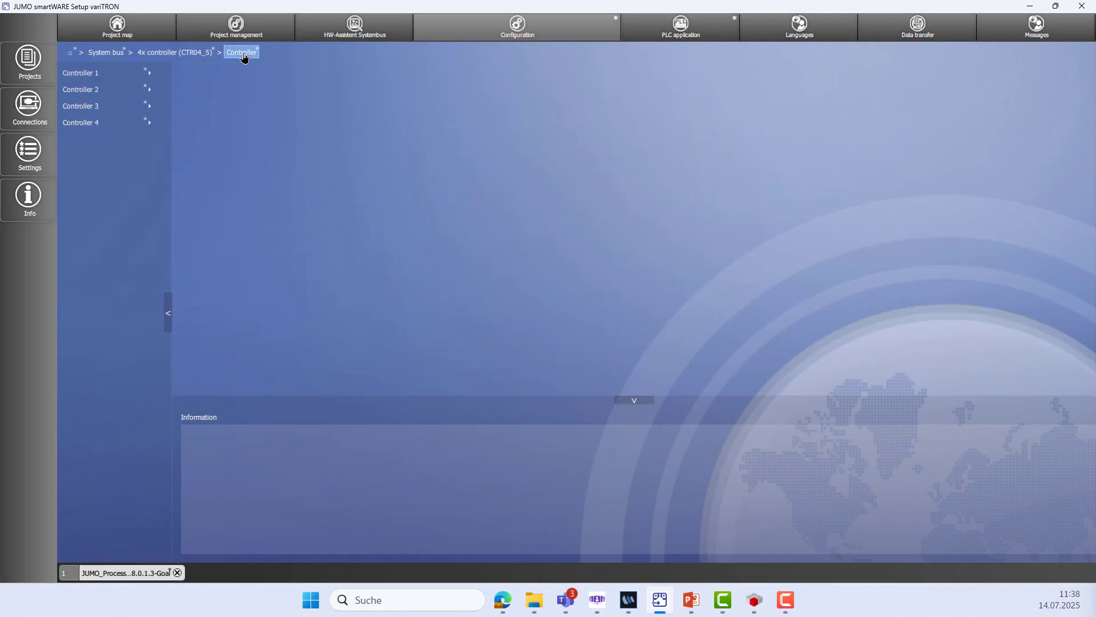
left_click(116, 109)
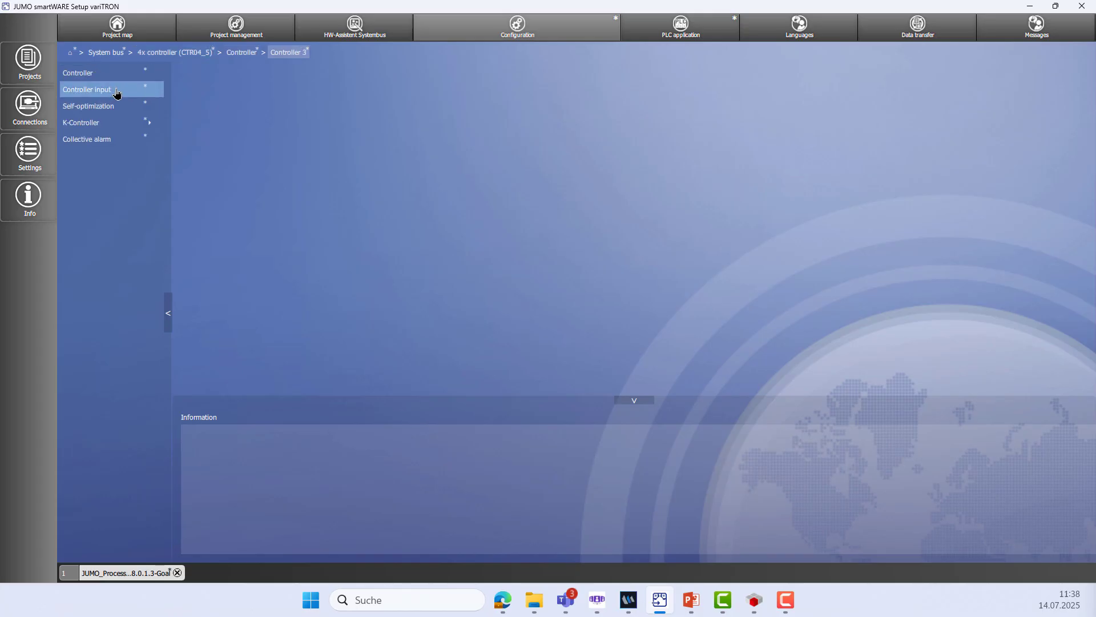
left_click(115, 90)
left_click(591, 143)
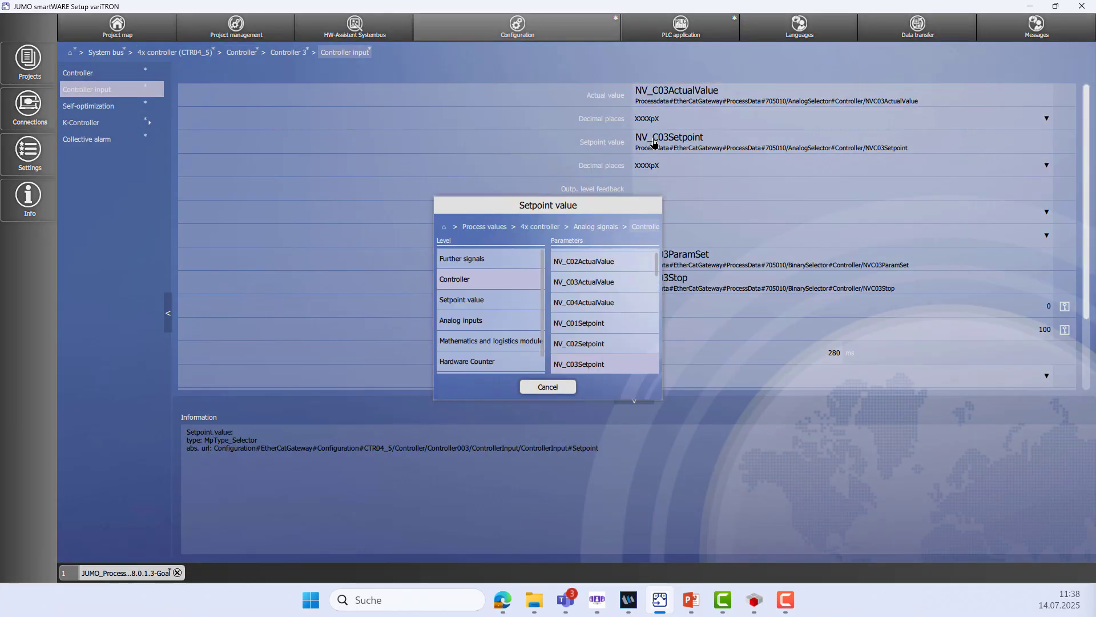
left_click(486, 306)
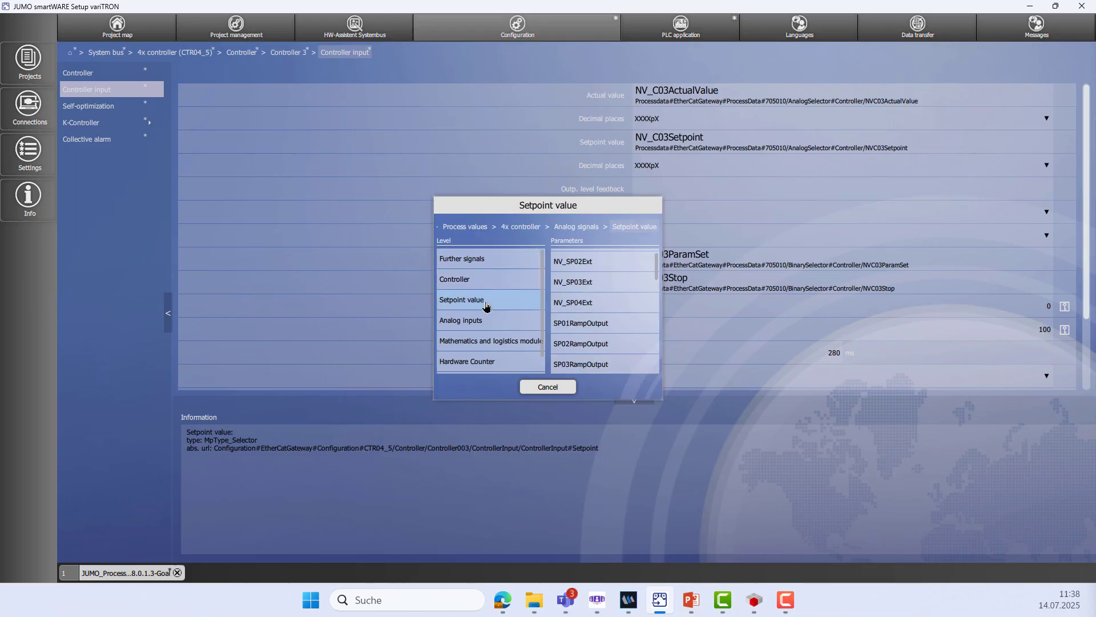
scroll(588, 303, "down", 2)
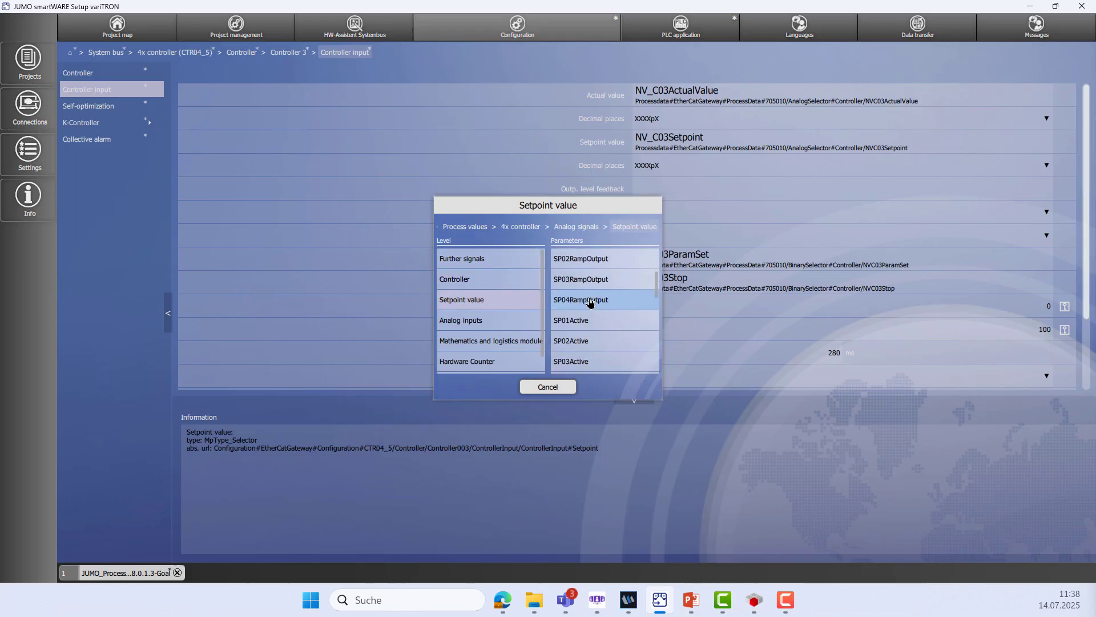
left_click(584, 365)
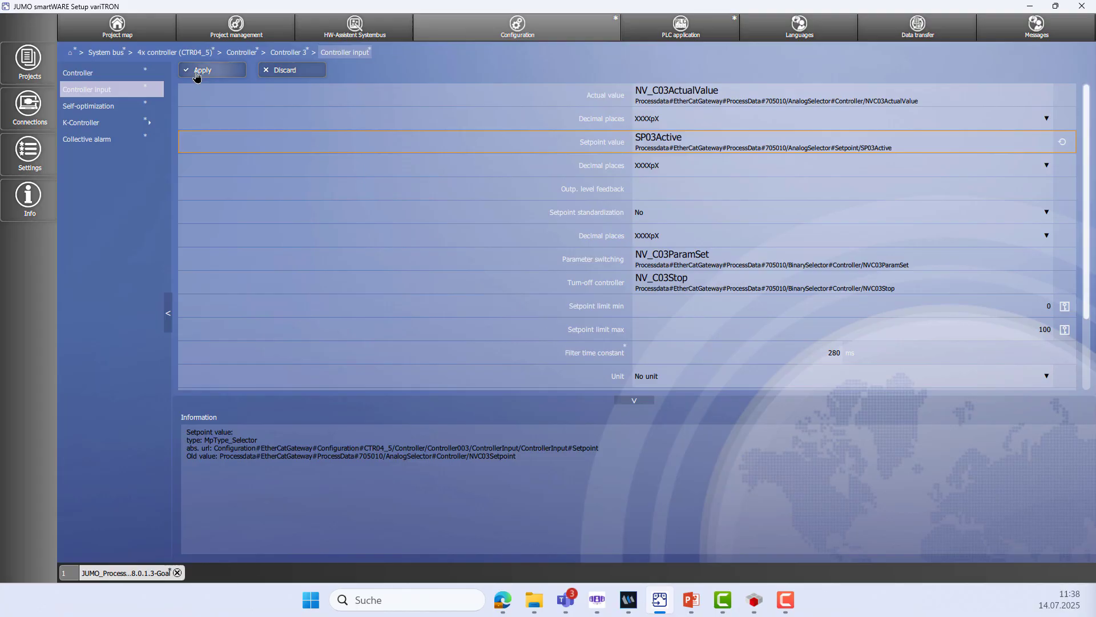
left_click(196, 71)
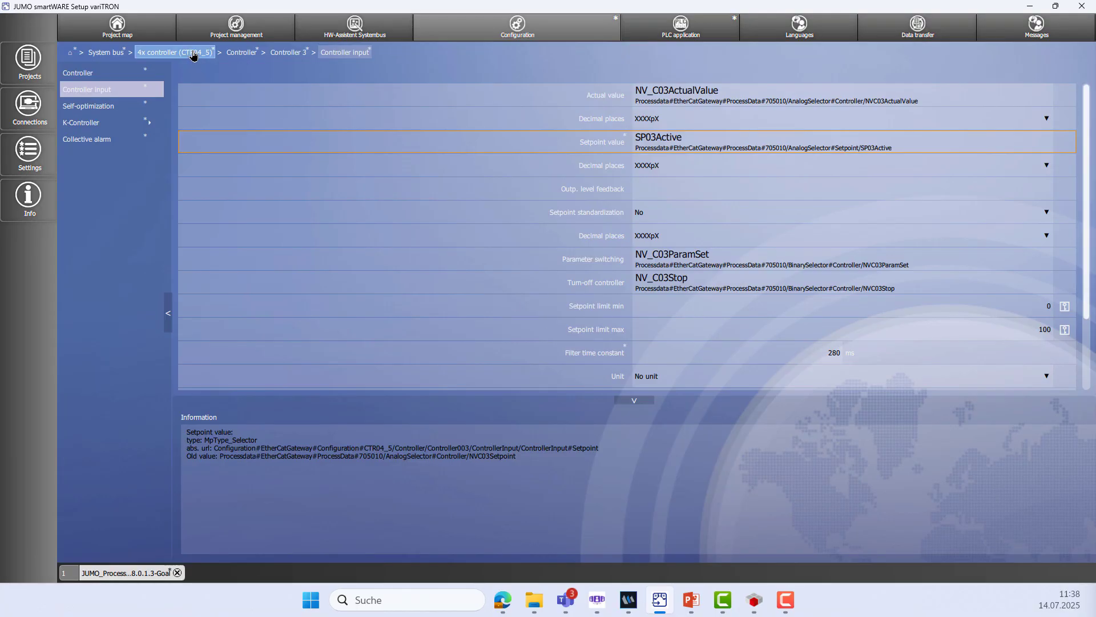
Step: In the 4x controller's Setpoint function 2, set External setpoint 1 to the controller signal NV_C02Setpoint and apply the change
left_click(193, 54)
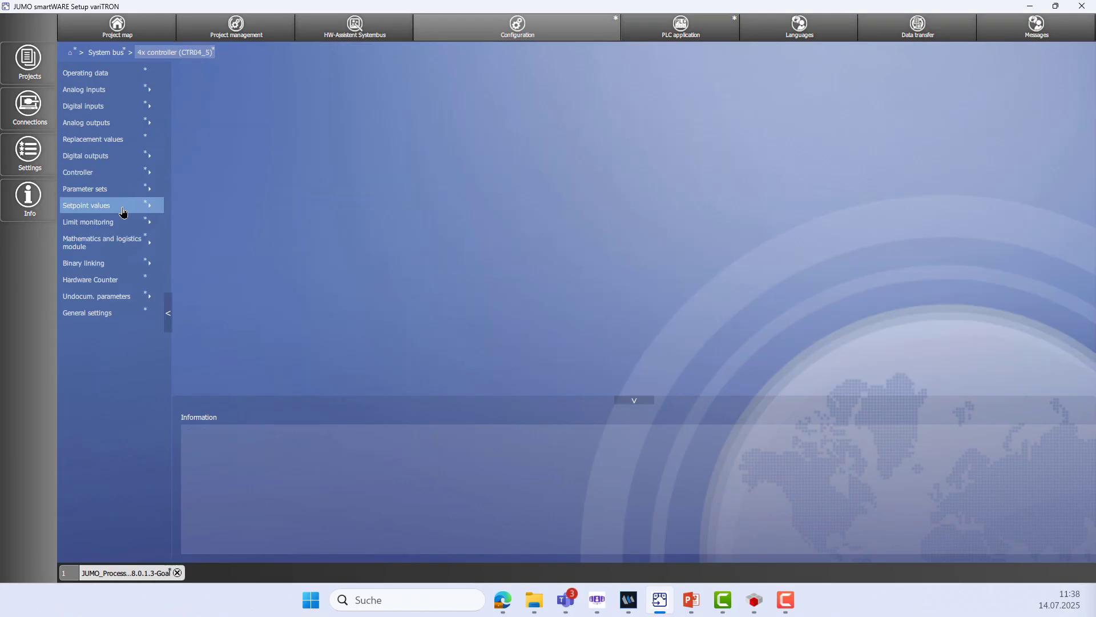
left_click(123, 212)
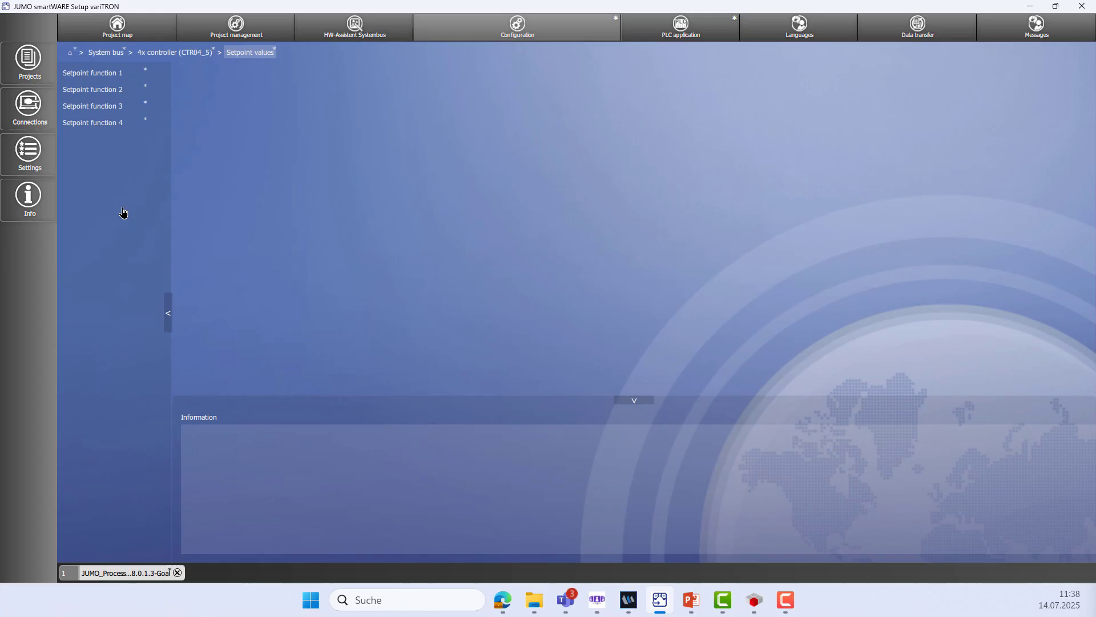
left_click(118, 91)
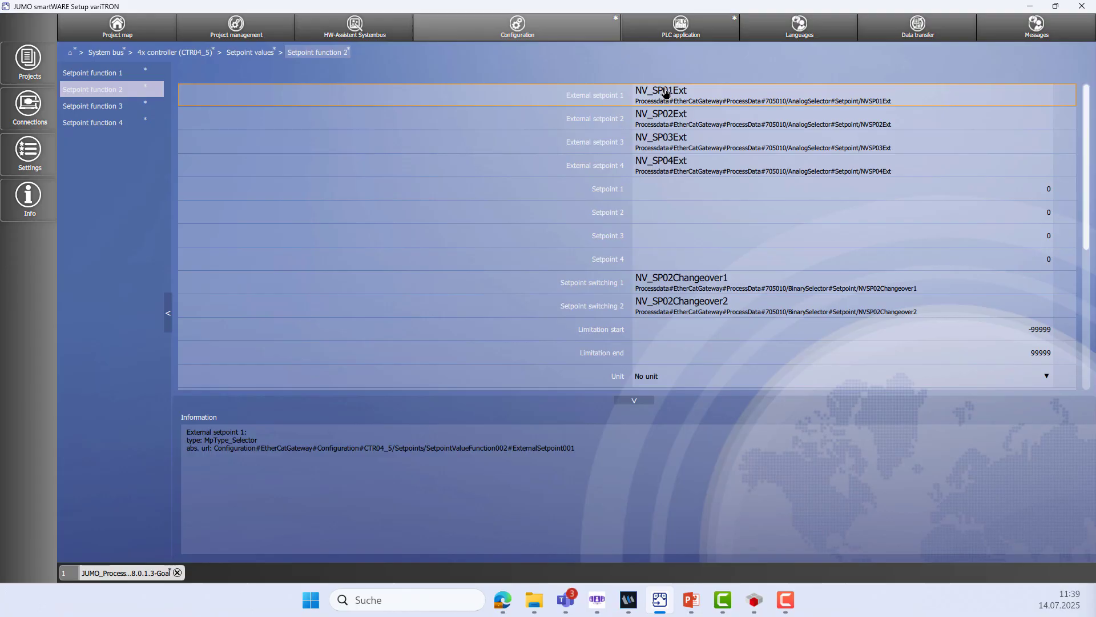
left_click(665, 92)
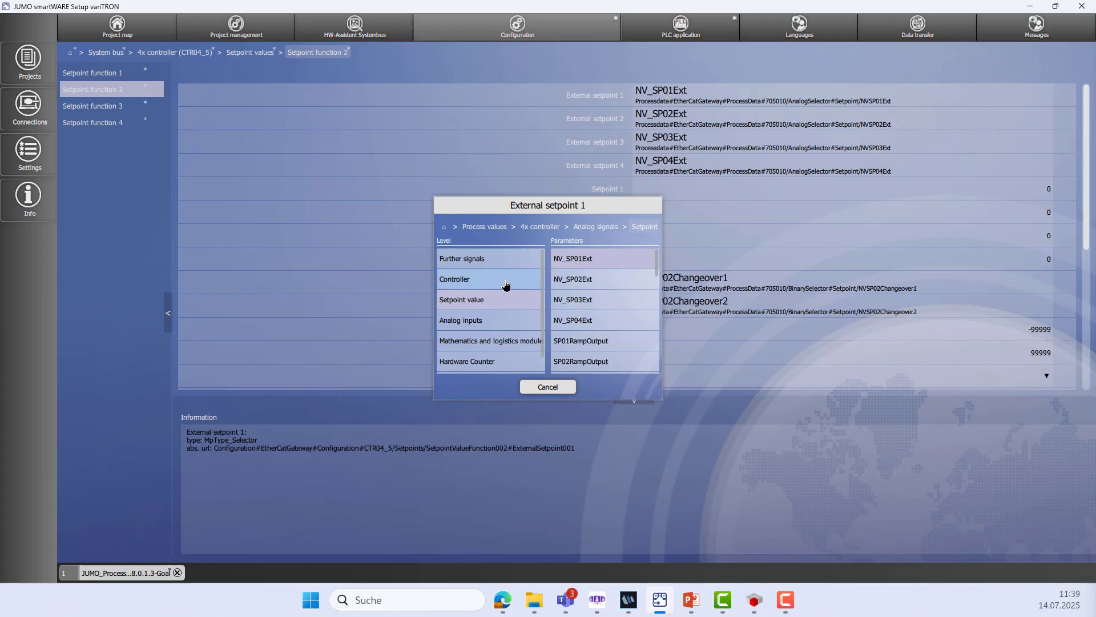
left_click(505, 284)
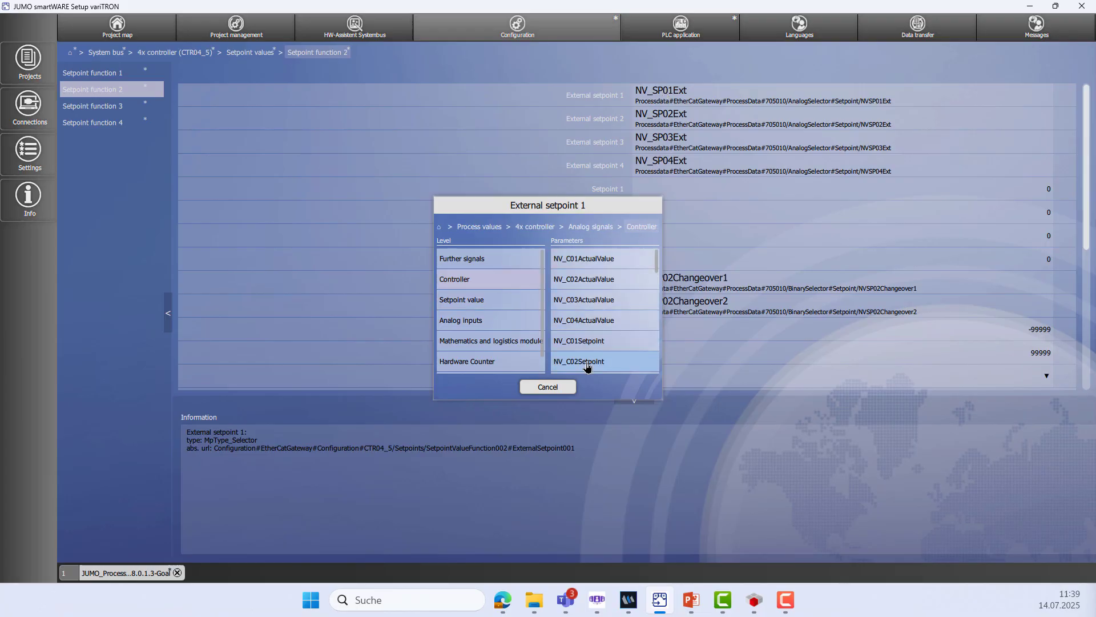
left_click(585, 362)
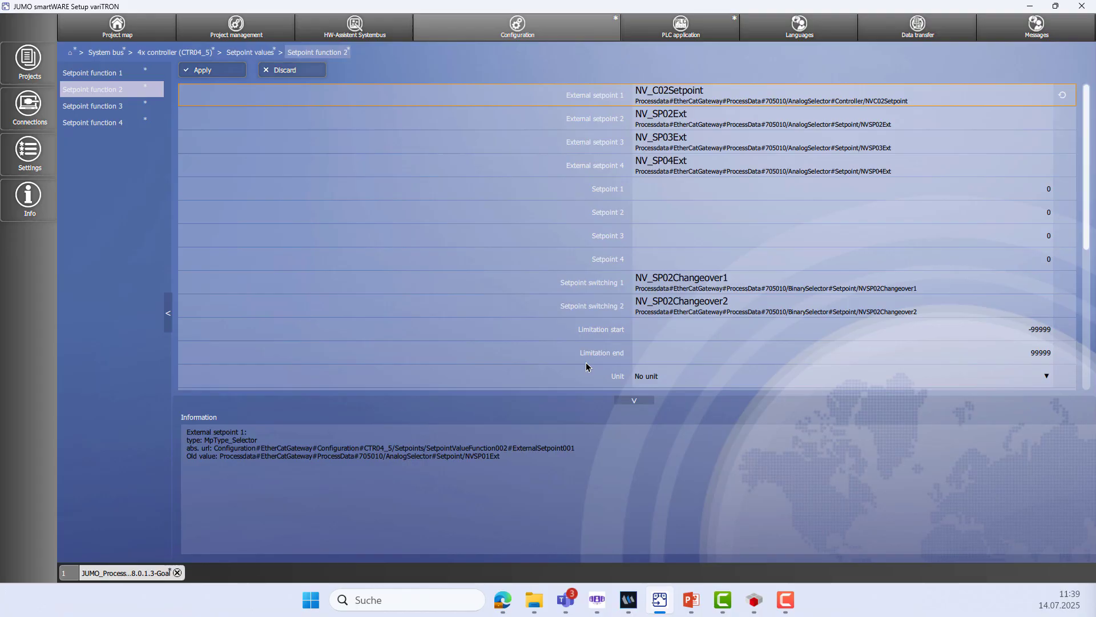
left_click(227, 75)
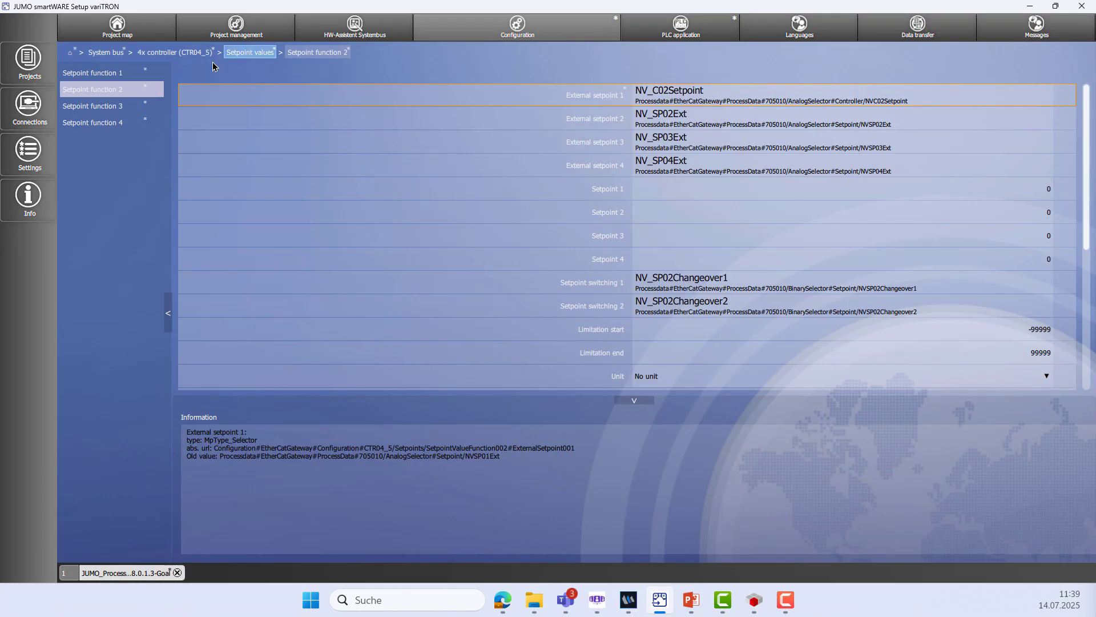
Step: In Setpoint function 3, set External setpoint 1 to the controller signal NV_C03Setpoint and apply the change
left_click(147, 114)
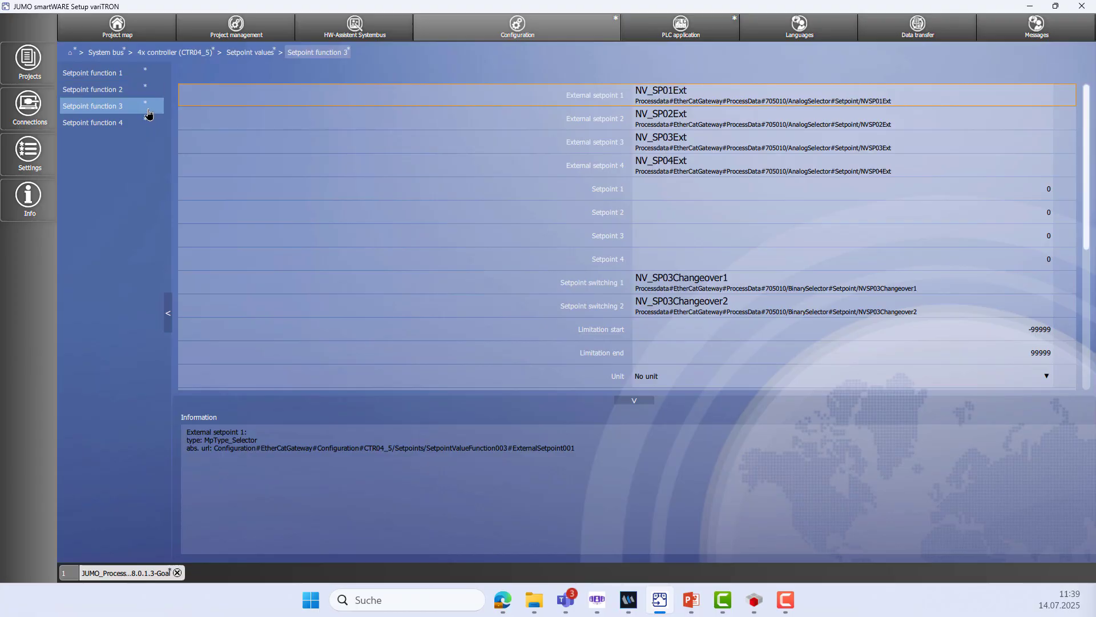
left_click(654, 95)
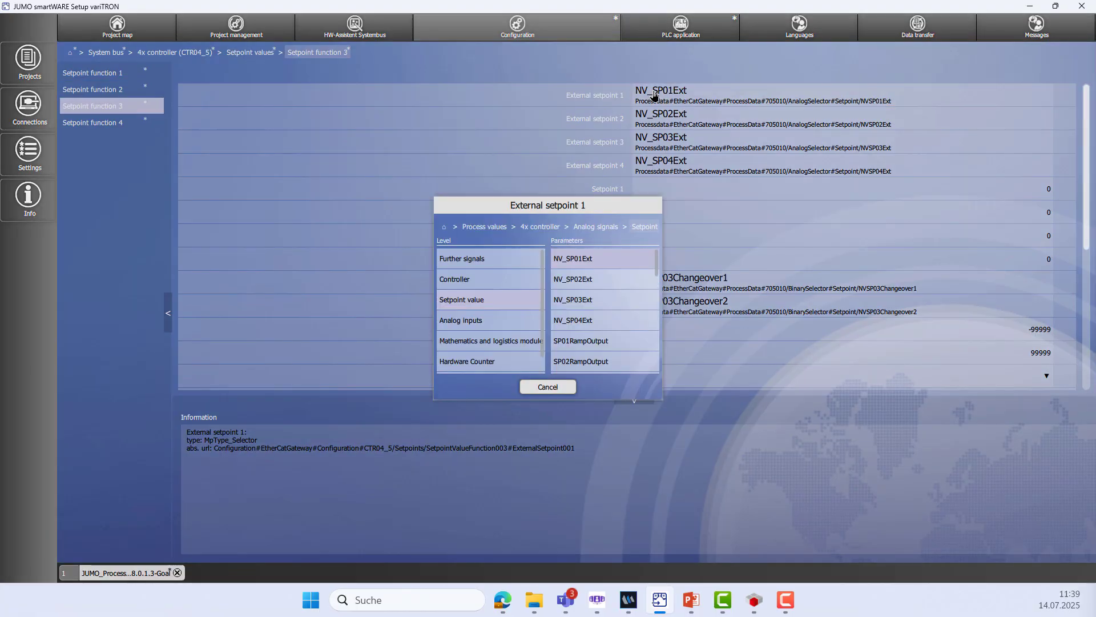
left_click(494, 279)
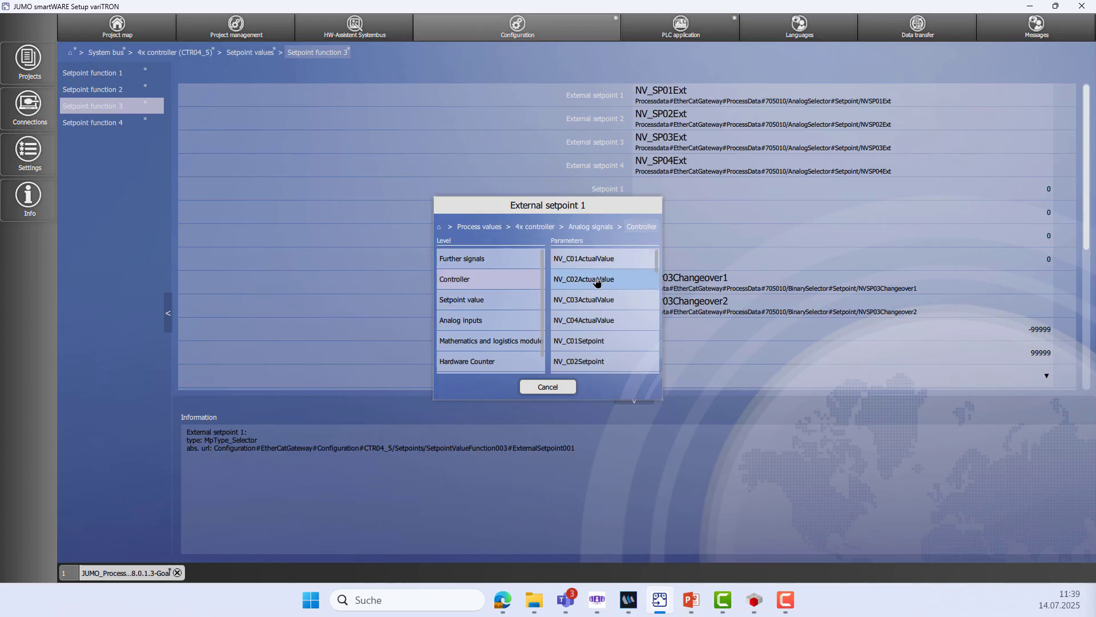
scroll(598, 281, "down", 2)
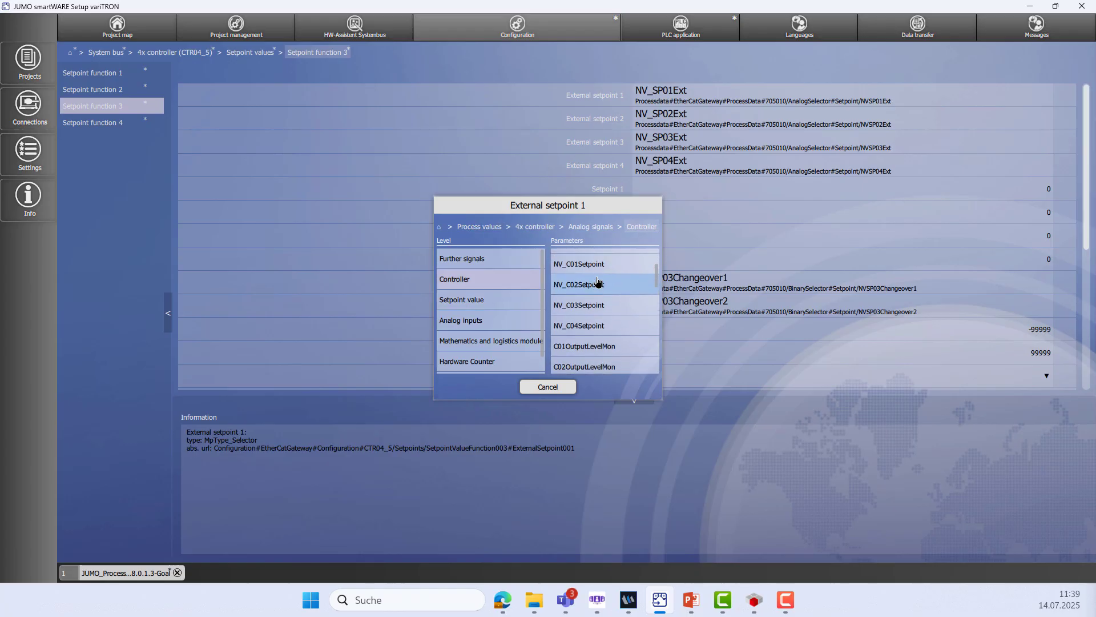
left_click(607, 309)
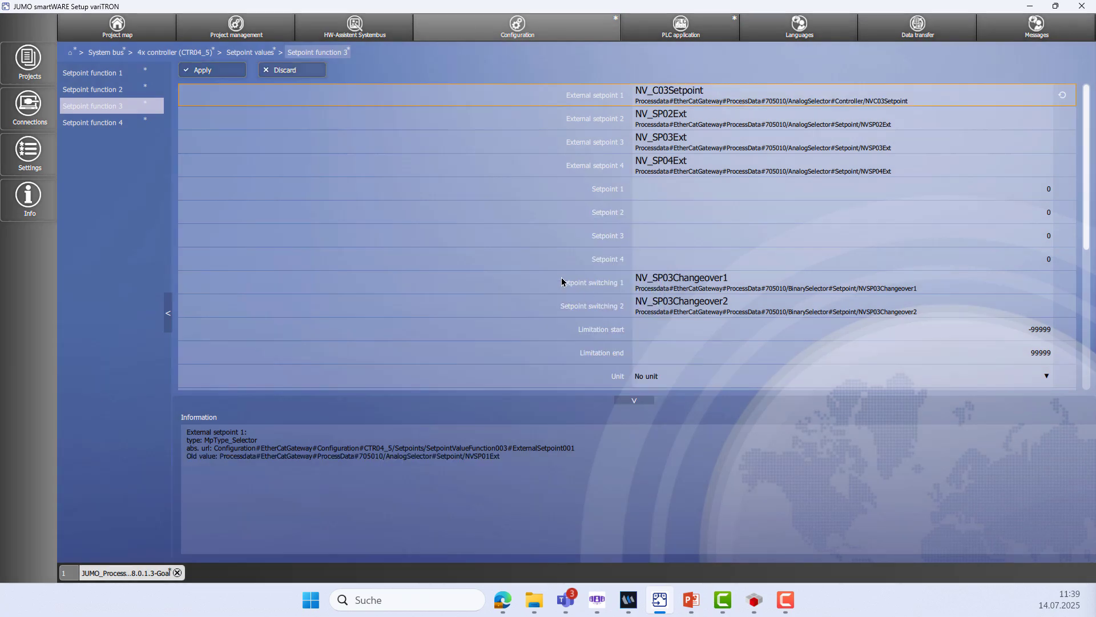
left_click(226, 74)
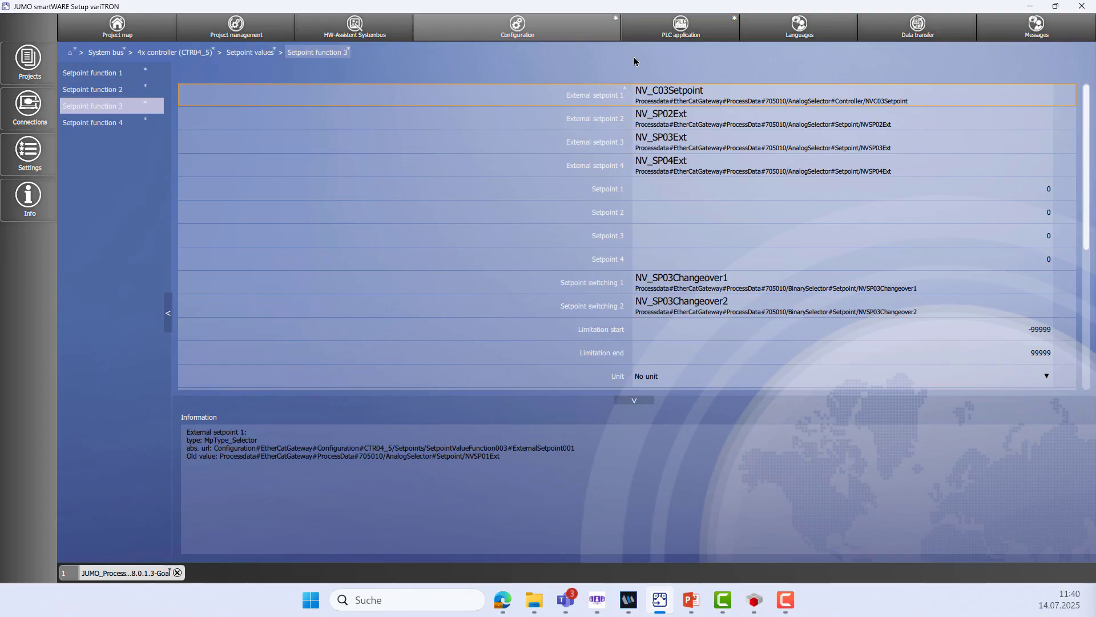
Step: Send the project configuration to the connected variTRON 500 device
left_click(935, 37)
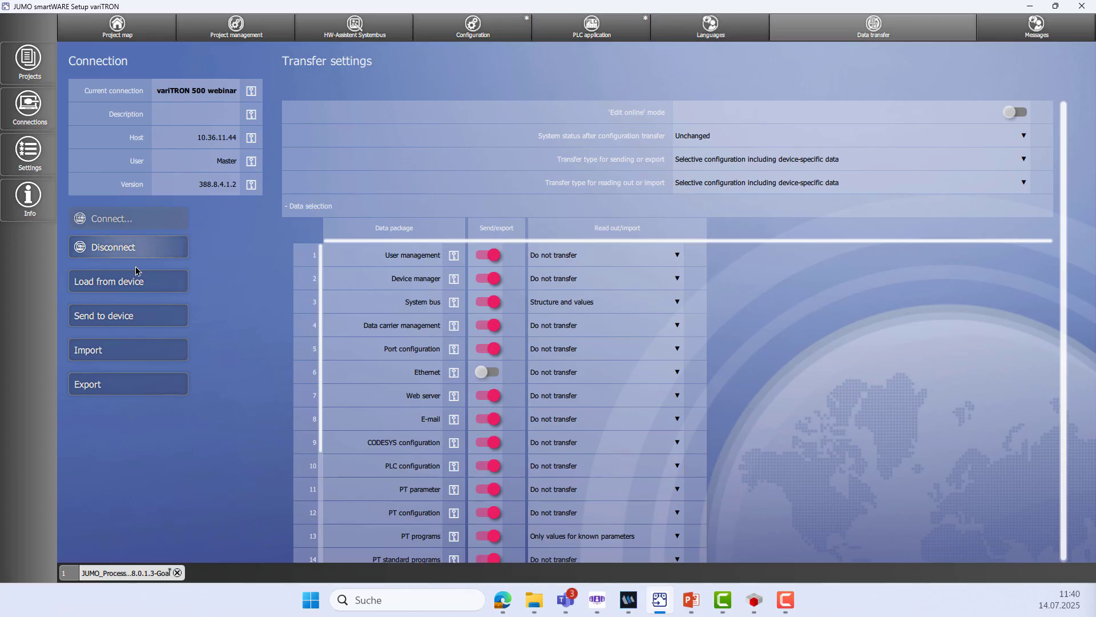
left_click(128, 315)
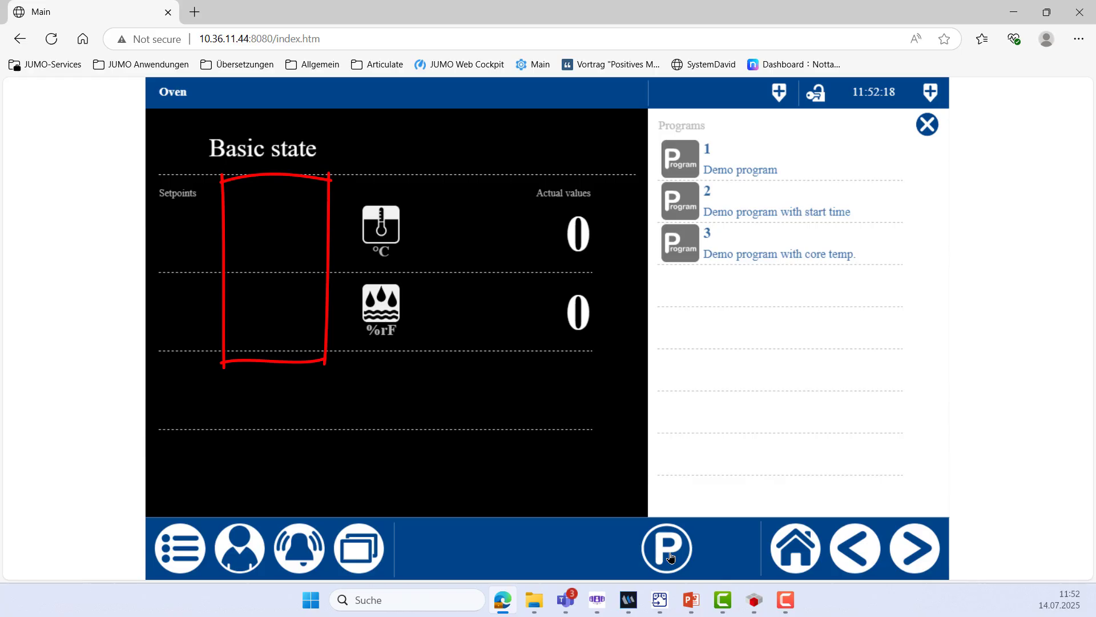
Step: In the device's web visualization in the browser, select the process step Heating for manual operation of the Oven
left_click(671, 557)
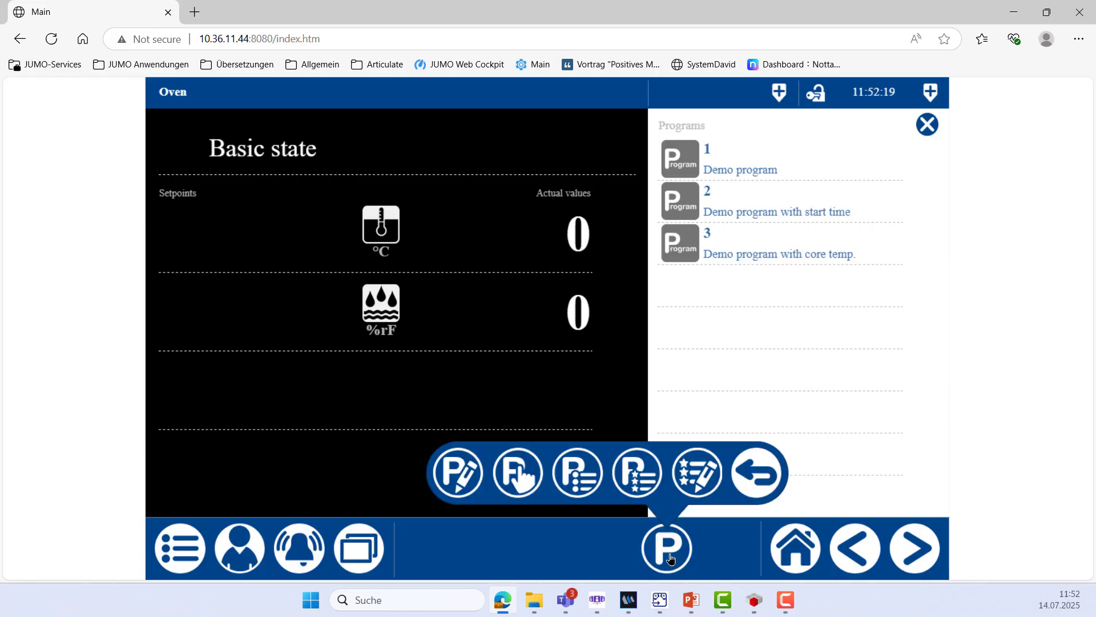
left_click(509, 477)
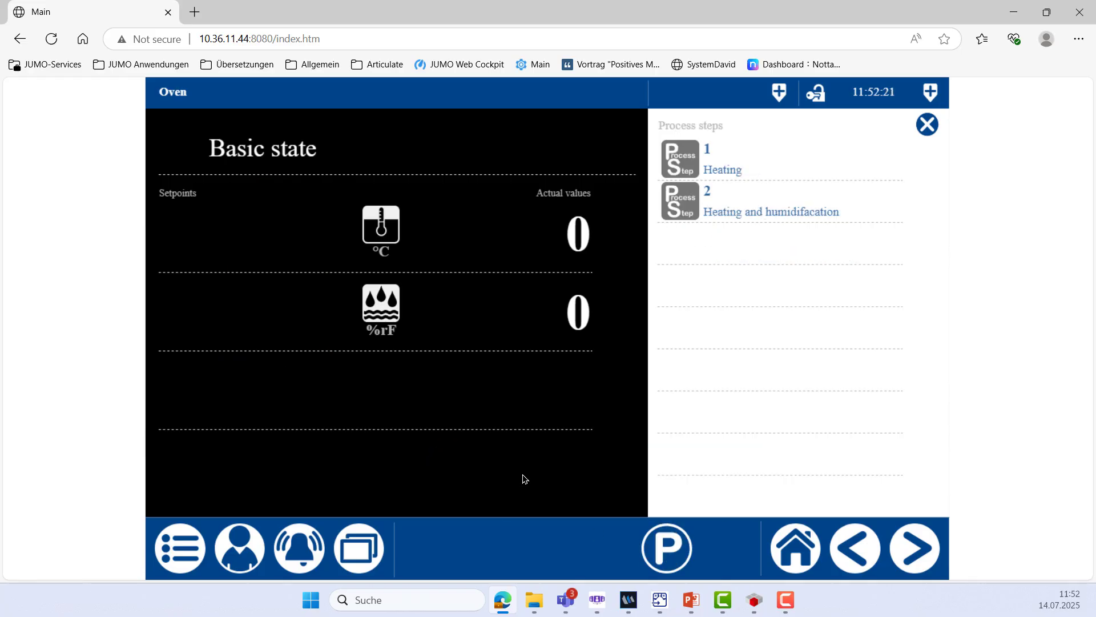
left_click(685, 169)
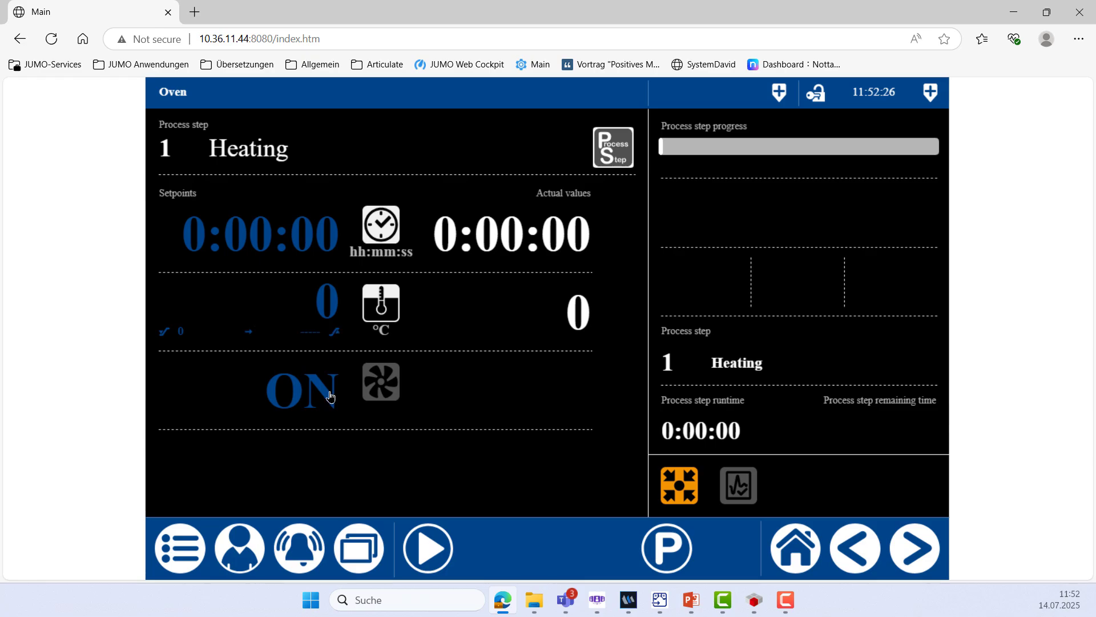
Step: Set the section time setpoint of the Heating process step to 00:10:00
left_click(270, 240)
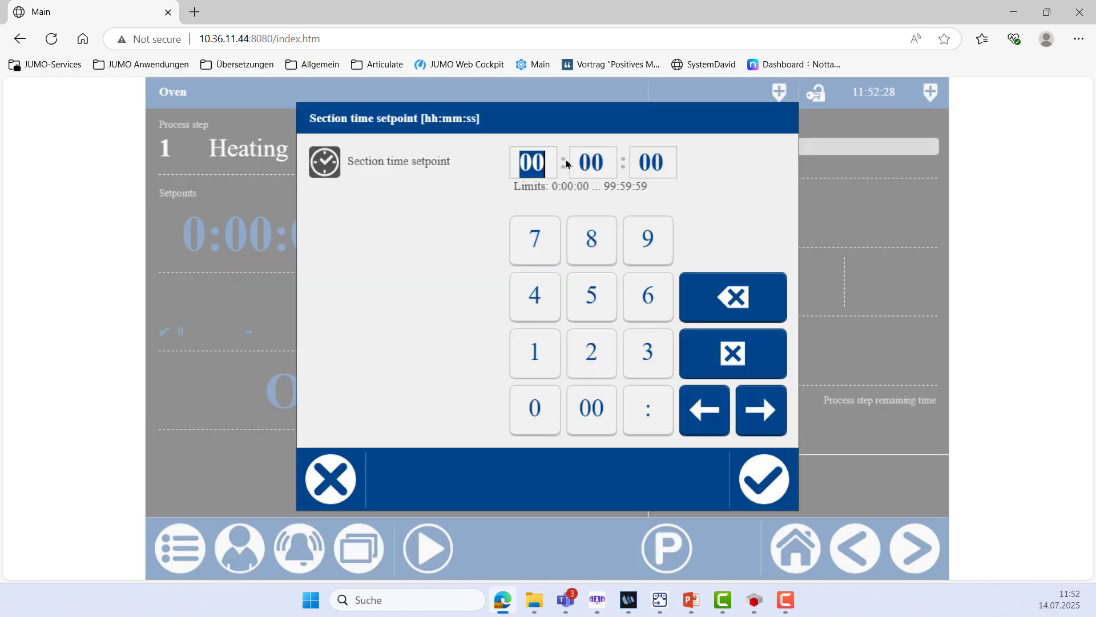
left_click(590, 162)
left_click(719, 309)
left_click(719, 309)
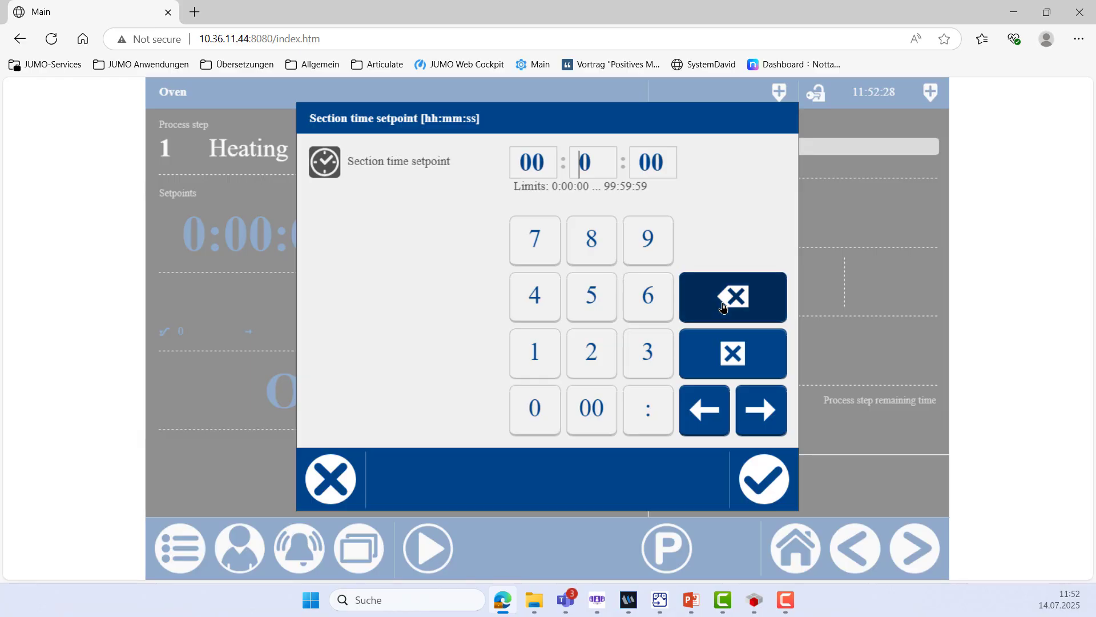
left_click(544, 353)
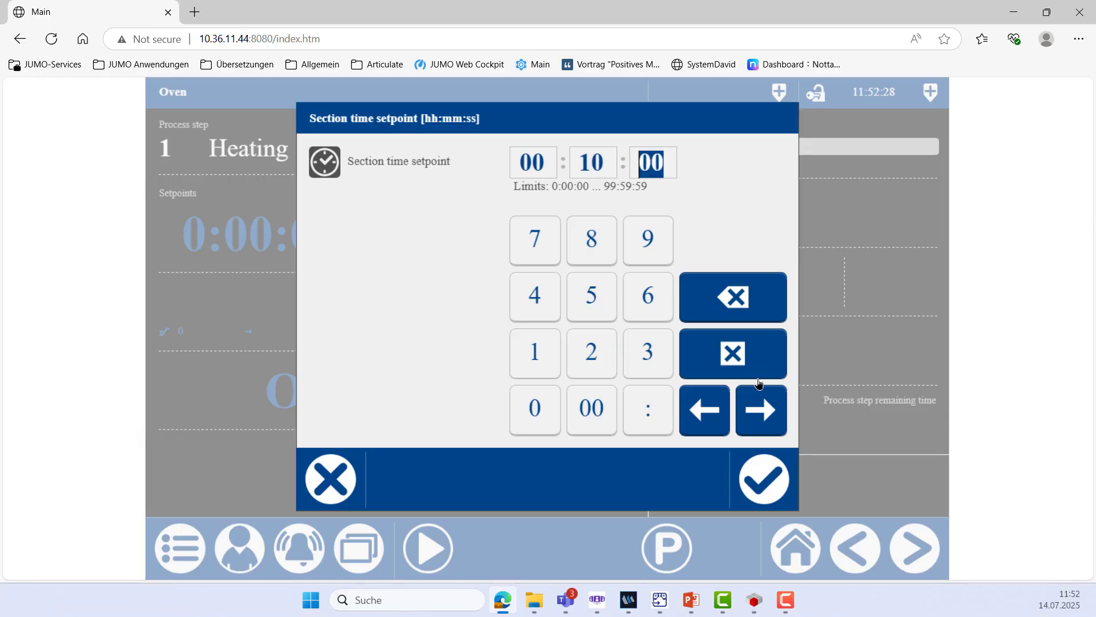
left_click(751, 477)
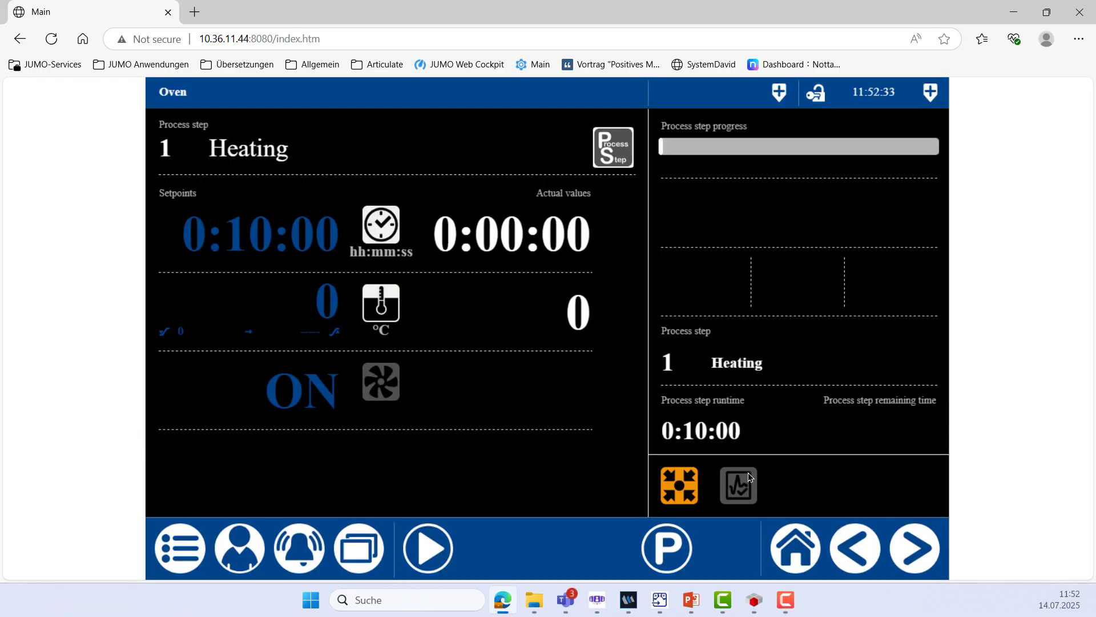
Step: Set the ramp start value of the Heating step's temperature setpoint to 150 °C
left_click(320, 311)
left_click(557, 402)
left_click(579, 364)
left_click(532, 466)
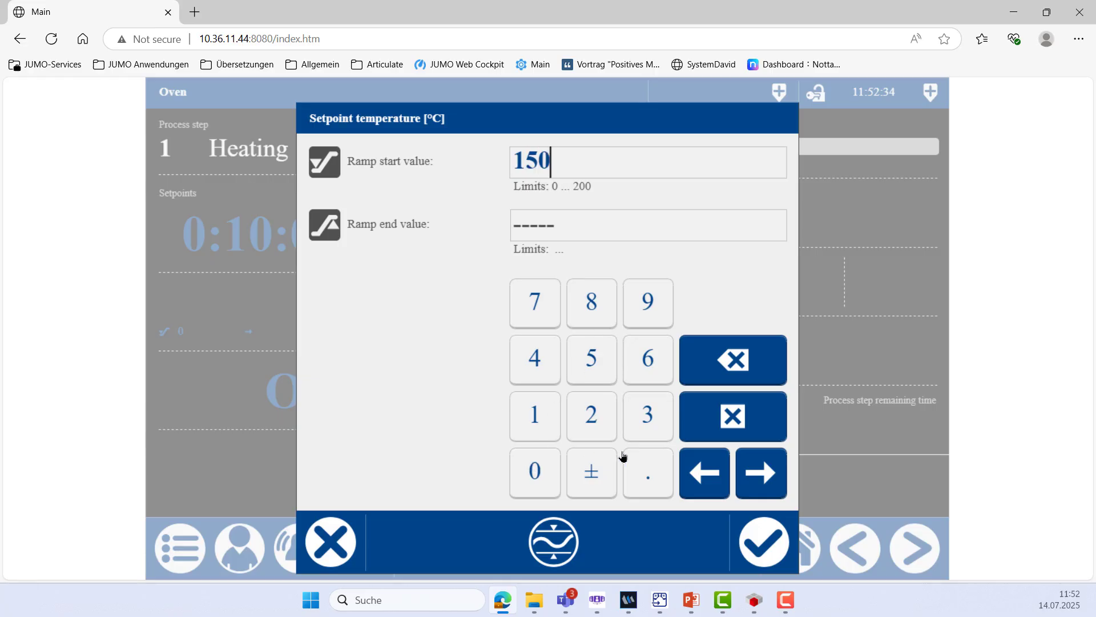
left_click(762, 531)
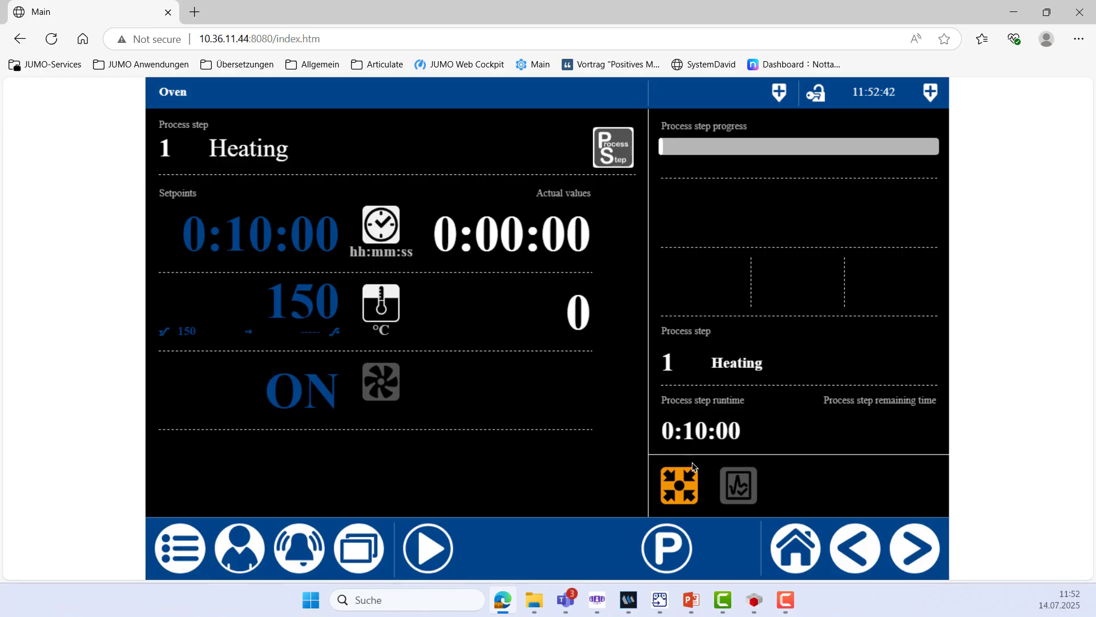
Step: Start the Heating process step, then abort the program and acknowledge the message
left_click(429, 561)
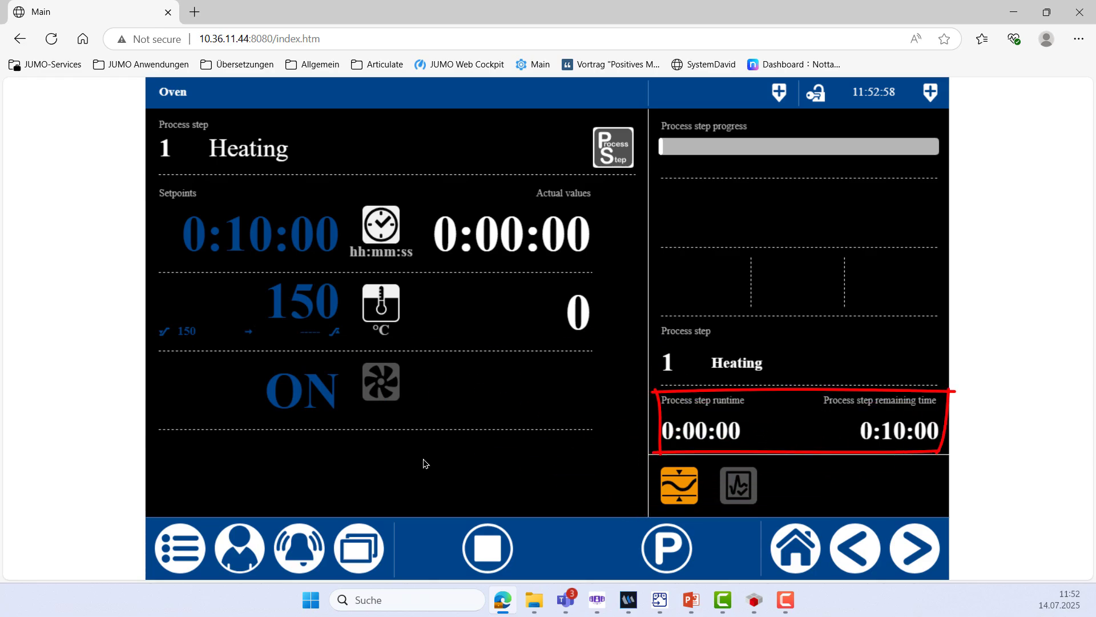
left_click(492, 547)
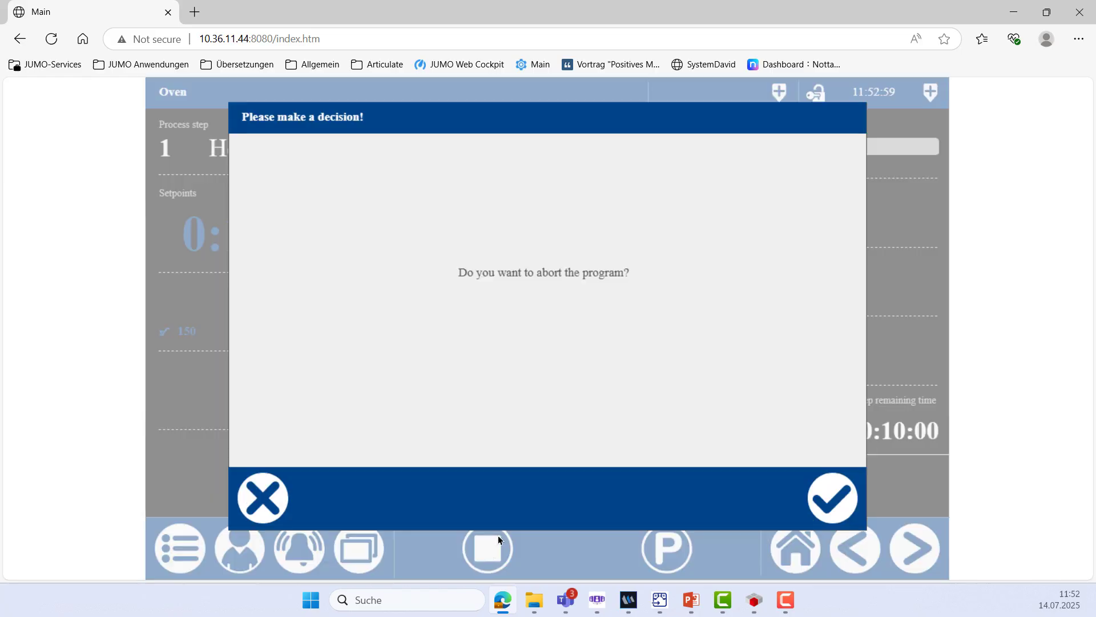
left_click(814, 495)
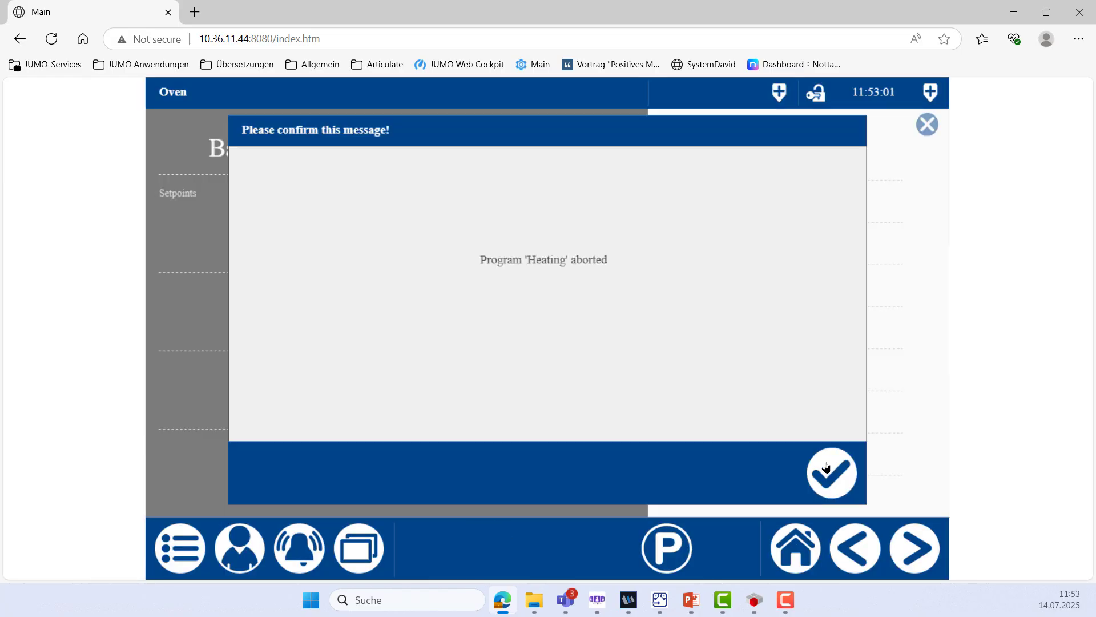
left_click(829, 471)
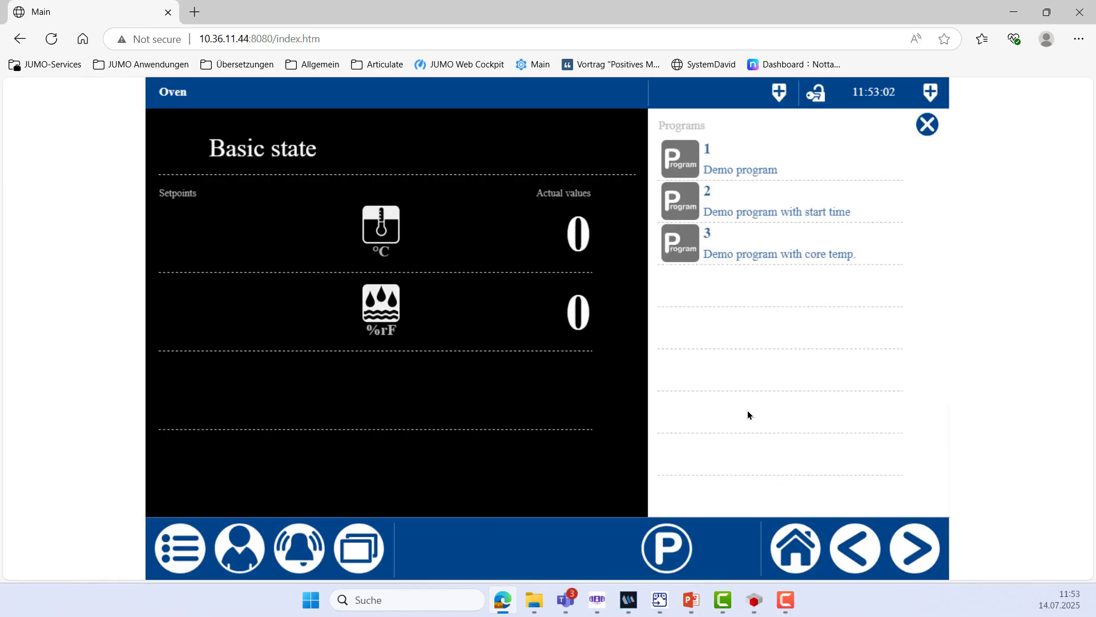
Step: Select the process step Heating and humidifacation for manual operation of the Oven
left_click(674, 549)
left_click(523, 478)
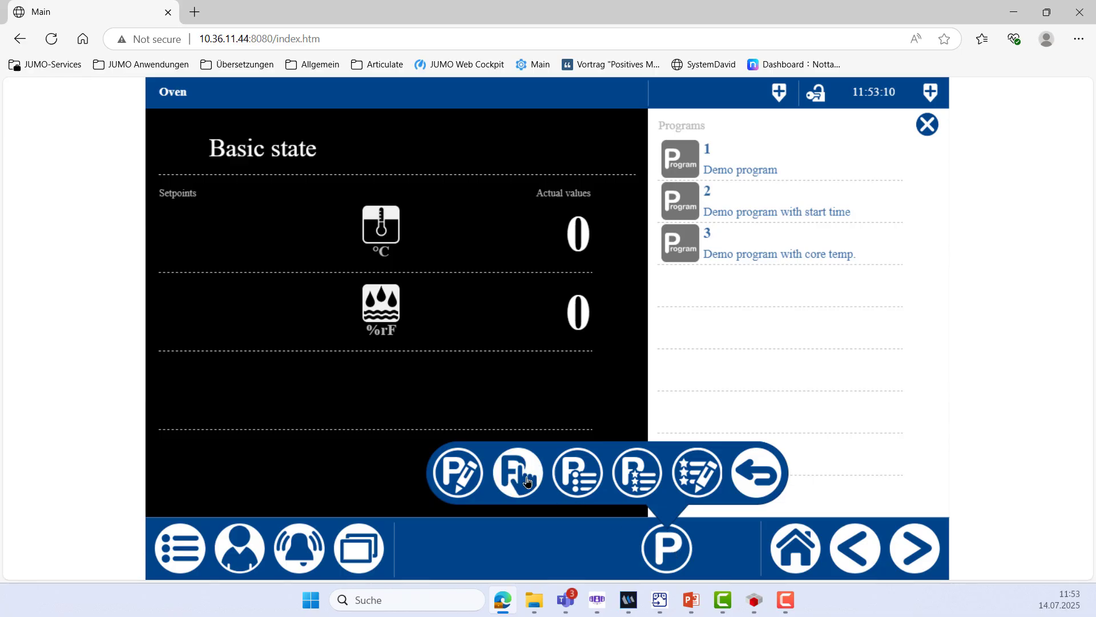
left_click(738, 211)
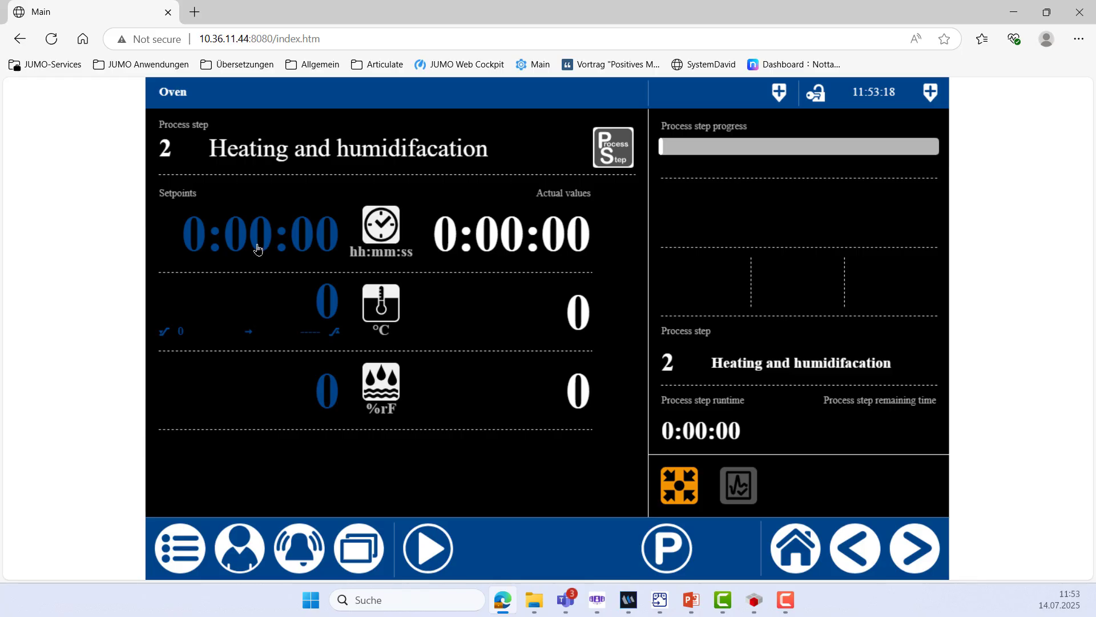
Step: Set the section time setpoint of the Heating and humidifacation step to 00:10:00
left_click(263, 247)
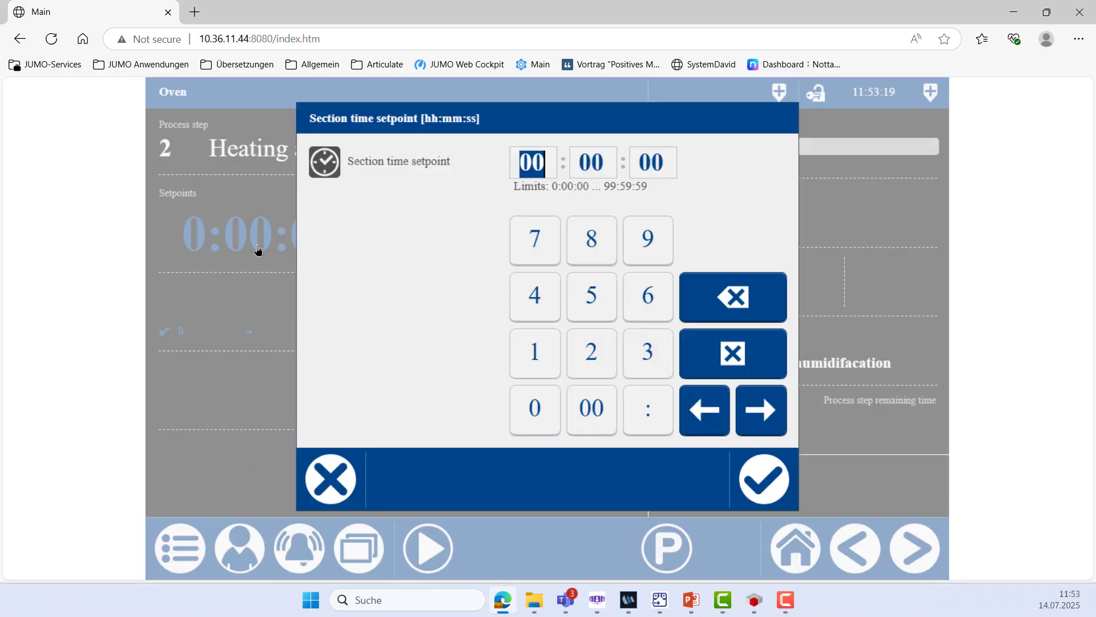
left_click(597, 170)
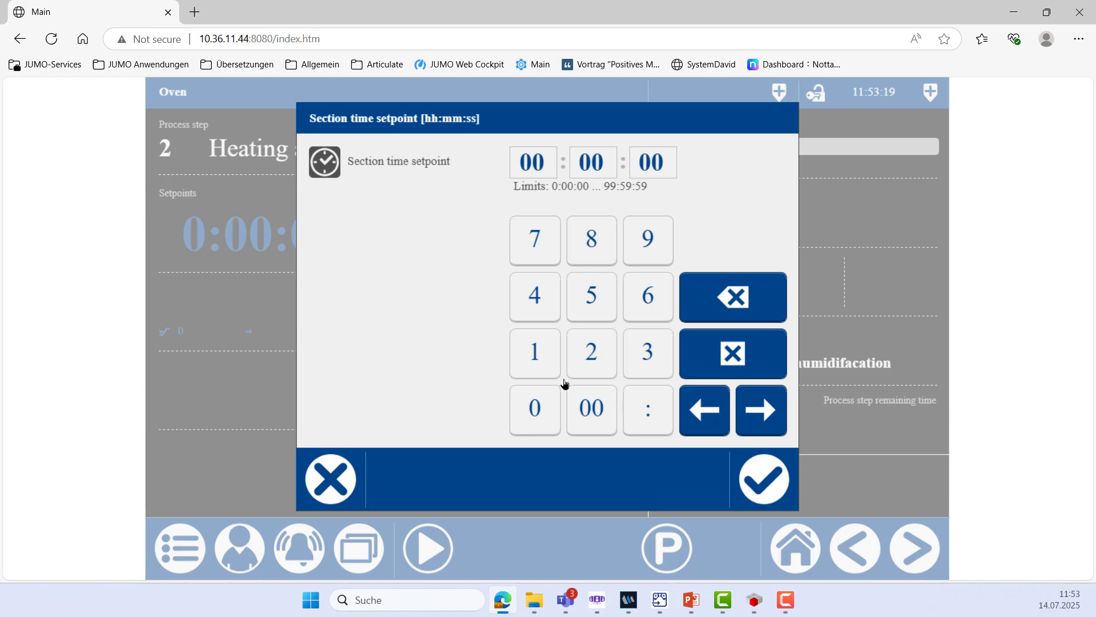
left_click(728, 298)
left_click(540, 361)
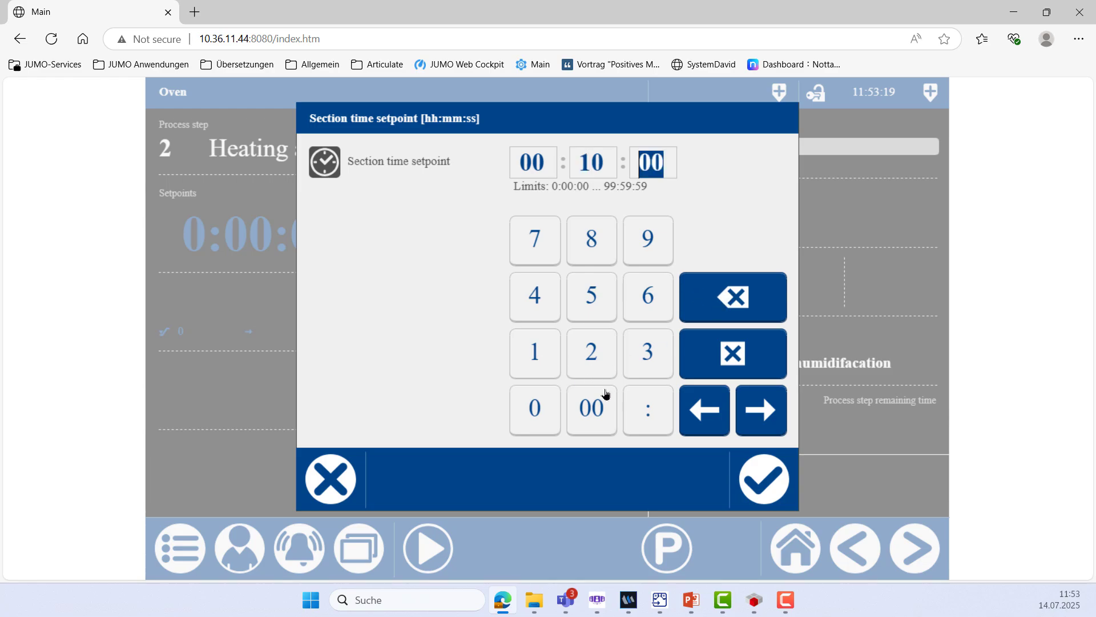
left_click(772, 483)
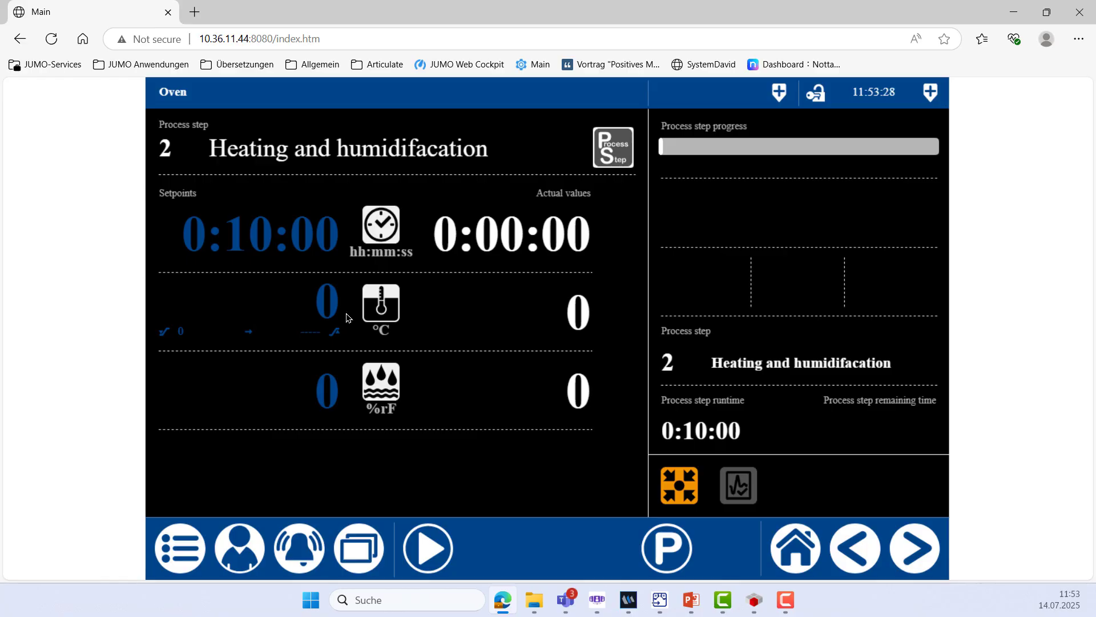
Step: Set the temperature ramp start value of the Heating and humidifacation step to 150 °C
left_click(319, 309)
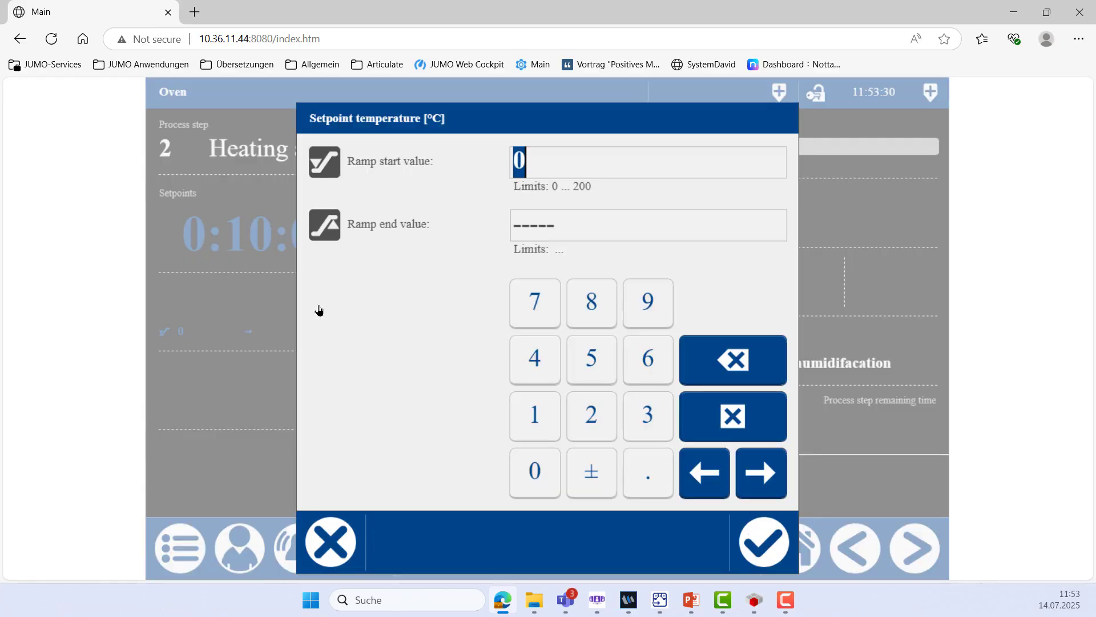
left_click(535, 415)
left_click(589, 380)
left_click(535, 471)
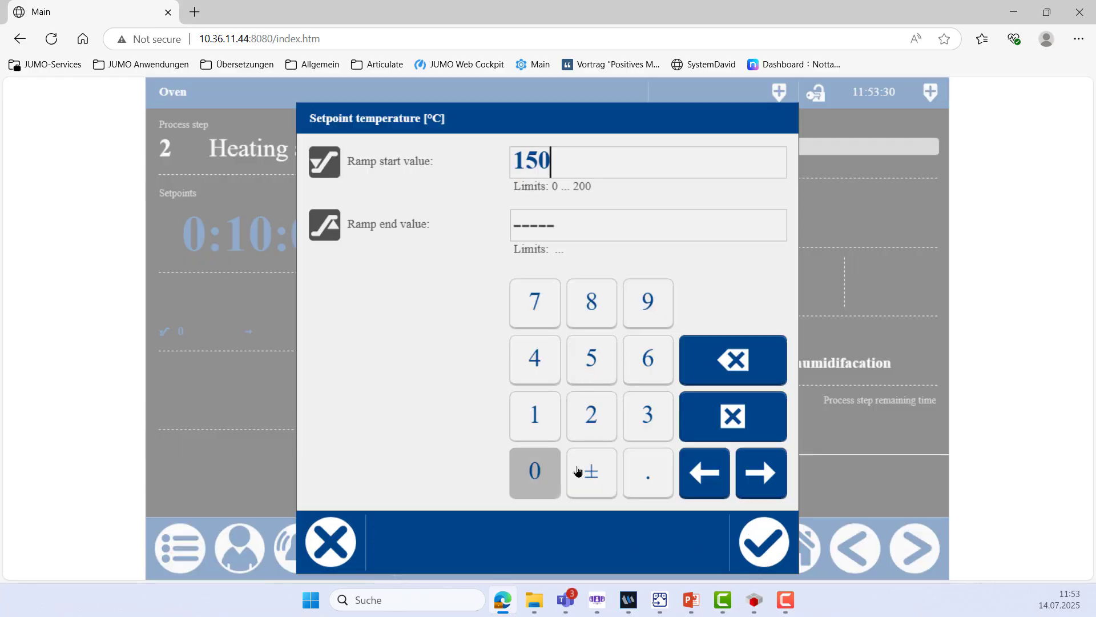
left_click(772, 549)
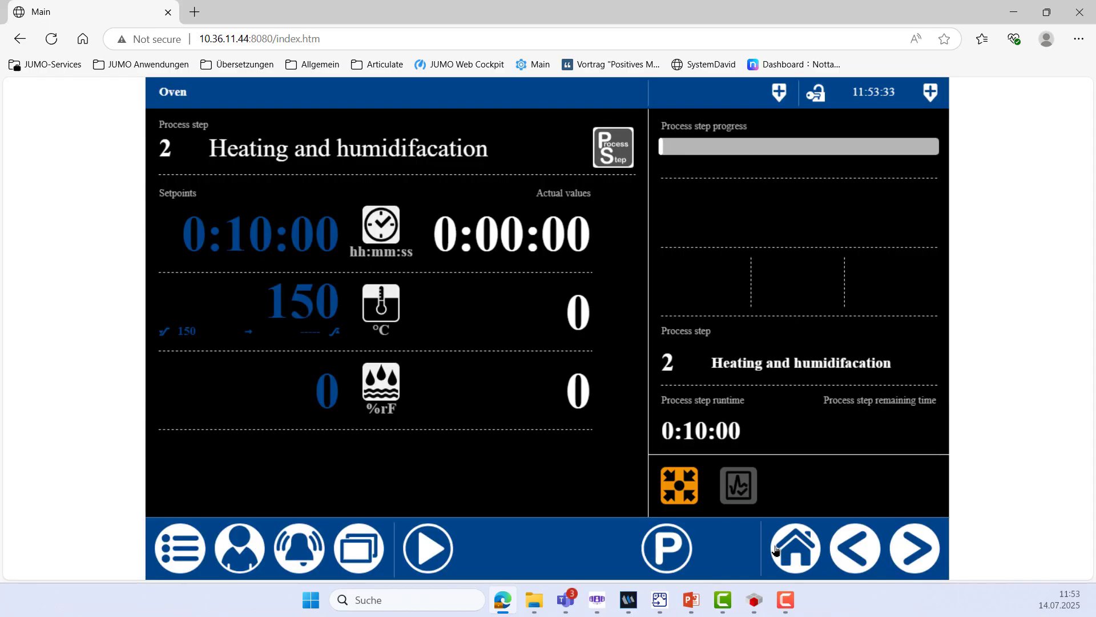
Step: Set the humidity setpoint of the Heating and humidifacation step to 85 %rF
left_click(327, 393)
left_click(591, 302)
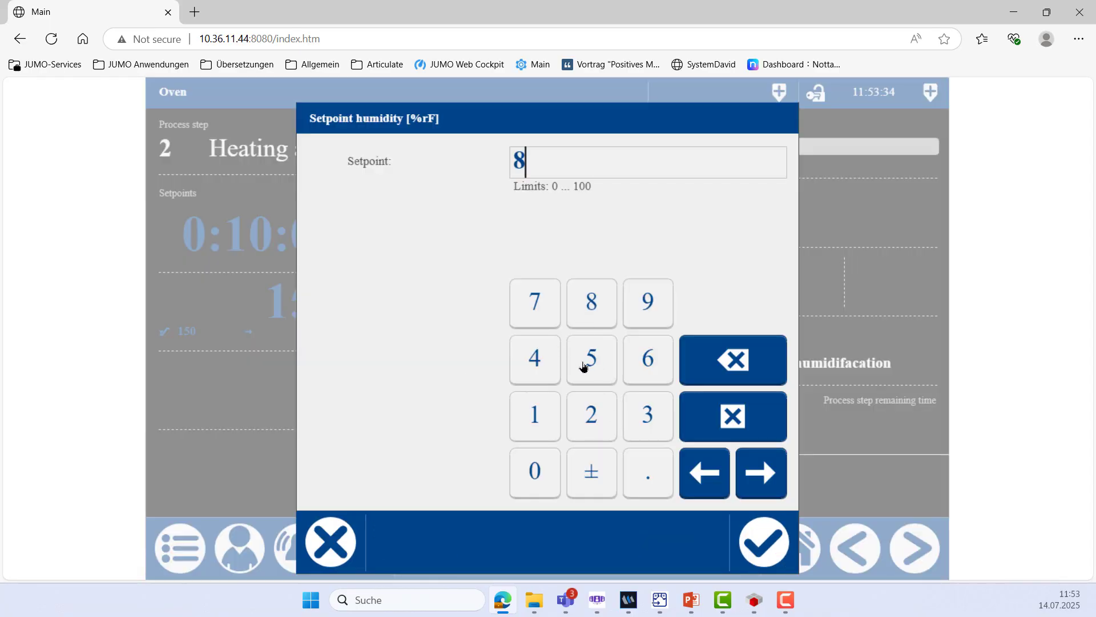
left_click(591, 357)
left_click(764, 541)
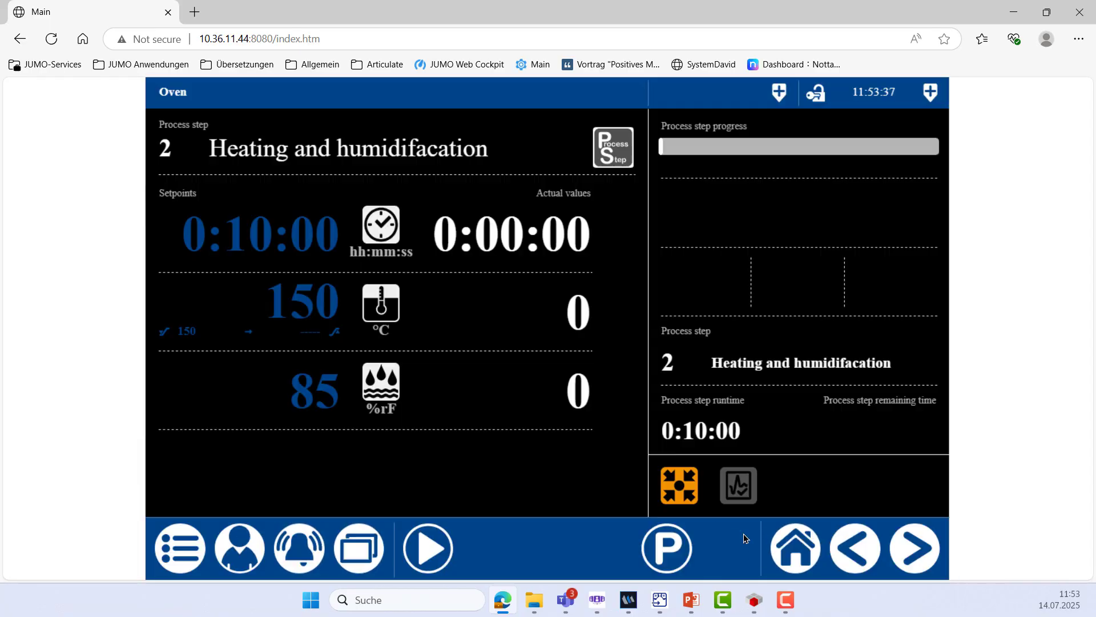
Step: Start the Heating and humidifacation step, let it run briefly and abort the program
left_click(444, 555)
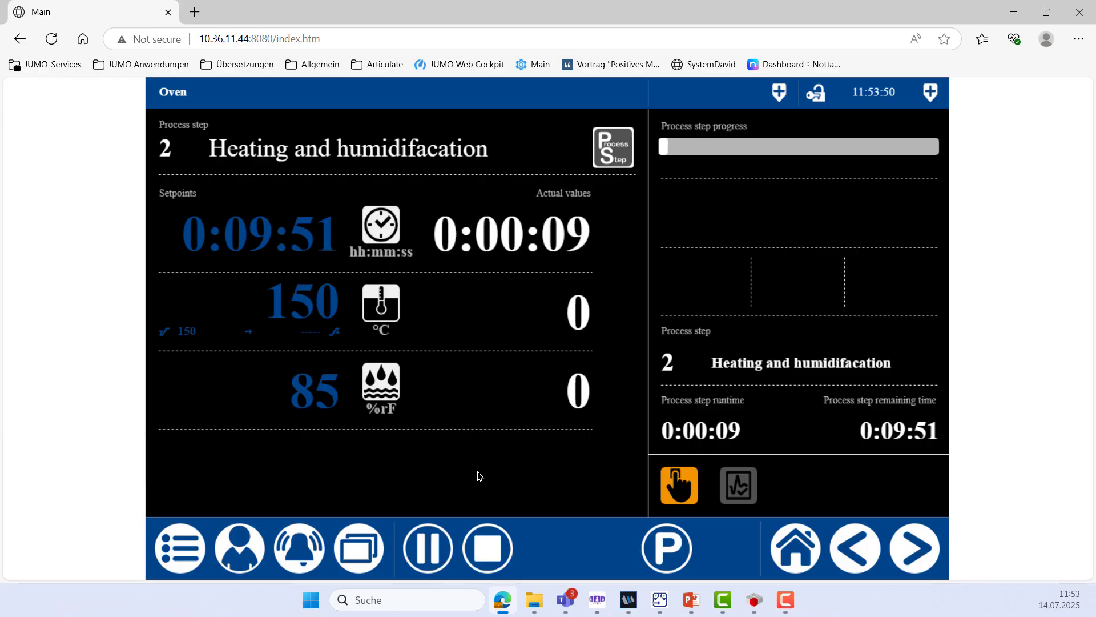
left_click(489, 555)
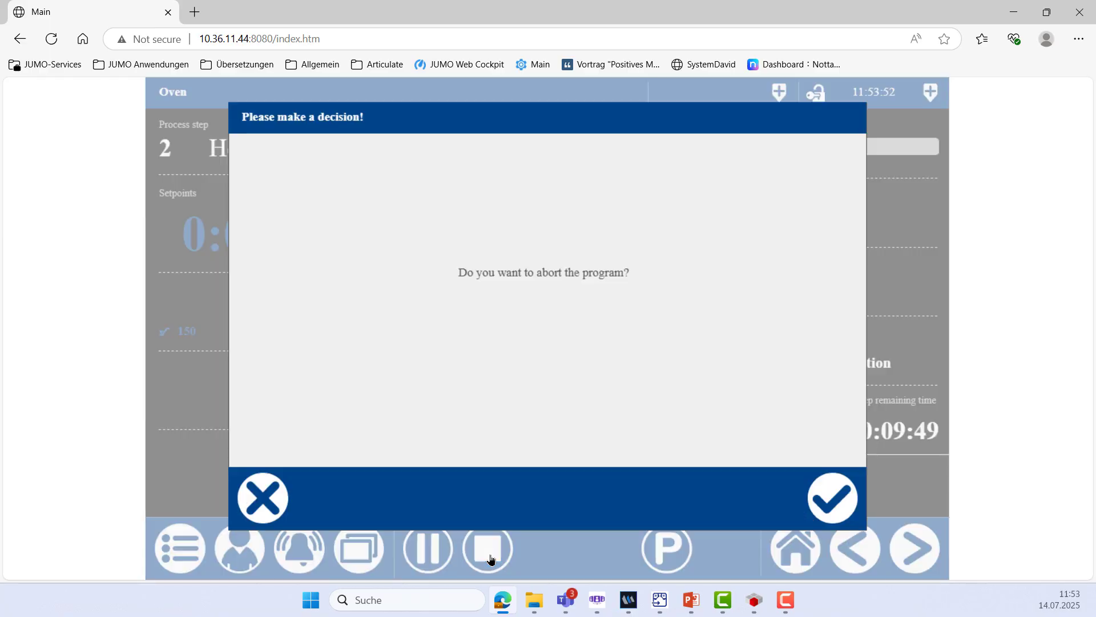
left_click(828, 501)
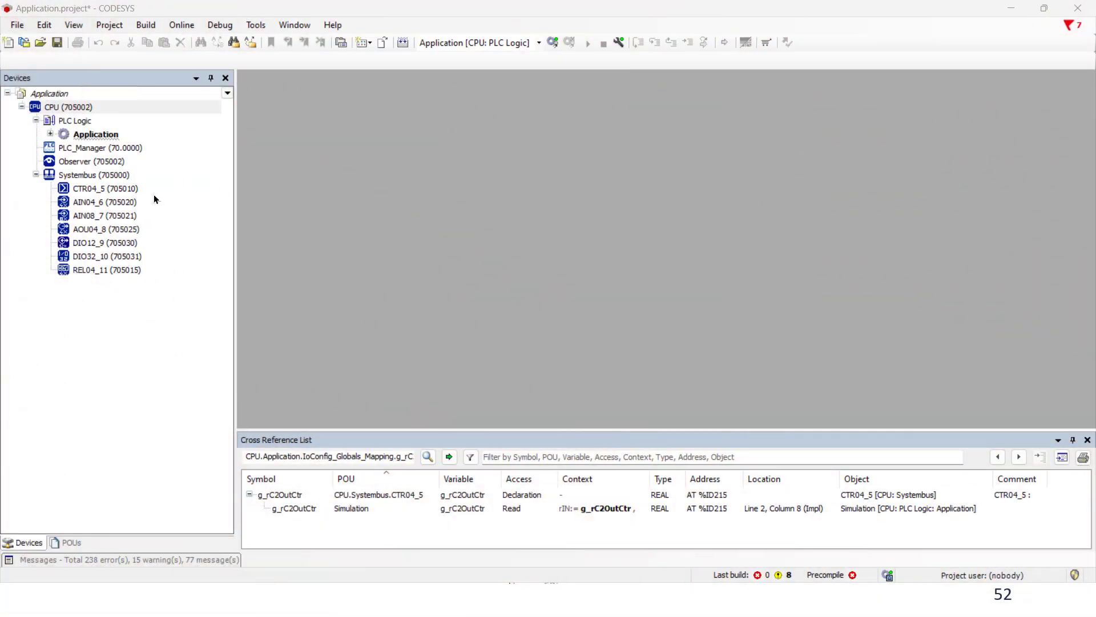
Step: In CODESYS, map the variable g_rC2OutCtr to the Value channel of Controller 2's Output level 2 in the CTR04_5 I/O mapping and copy its name
double_click(133, 192)
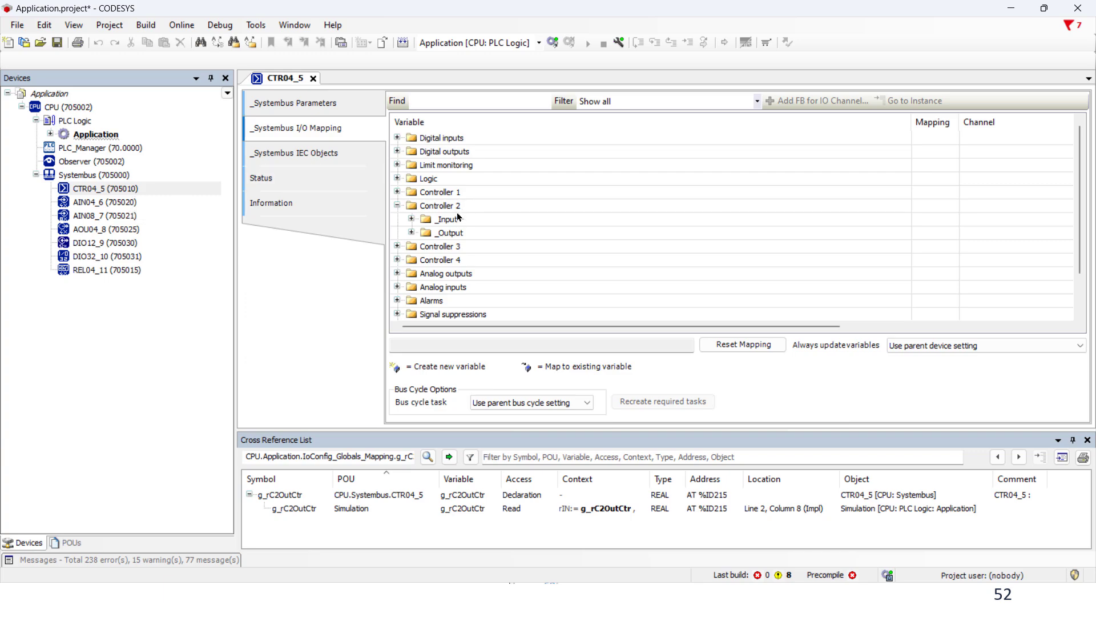
left_click(411, 219)
scroll(455, 240, "down", 2)
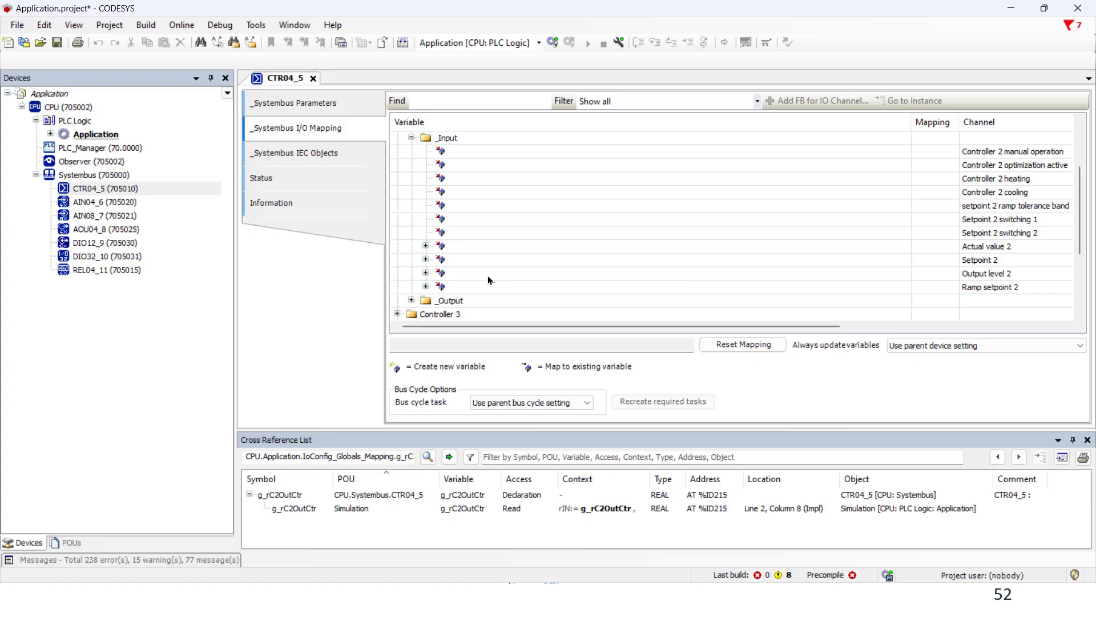
left_click(426, 273)
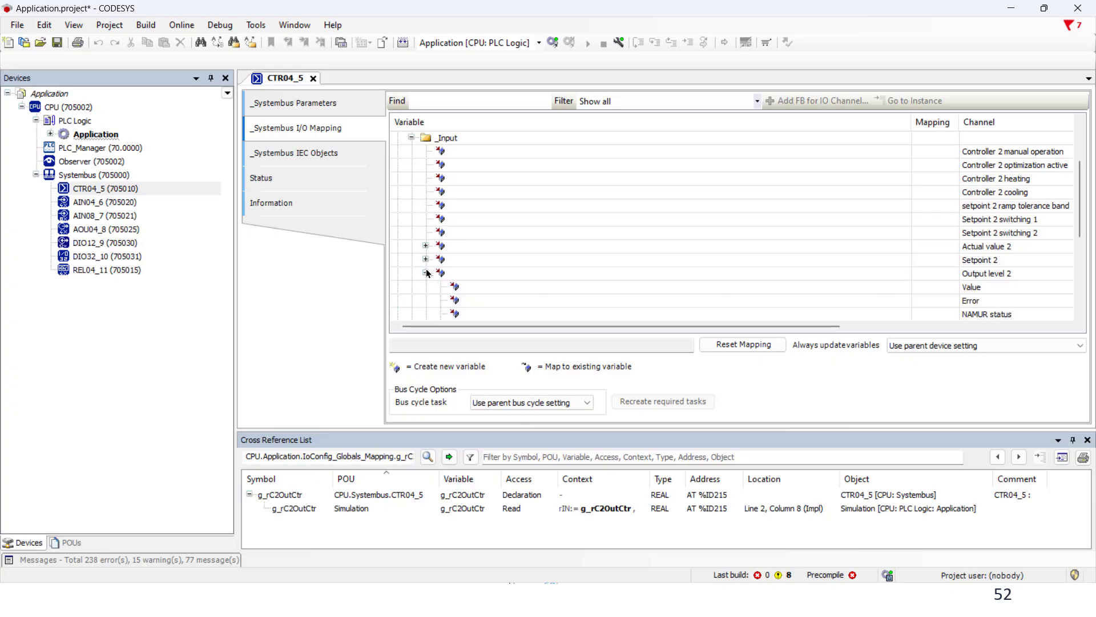
double_click(505, 283)
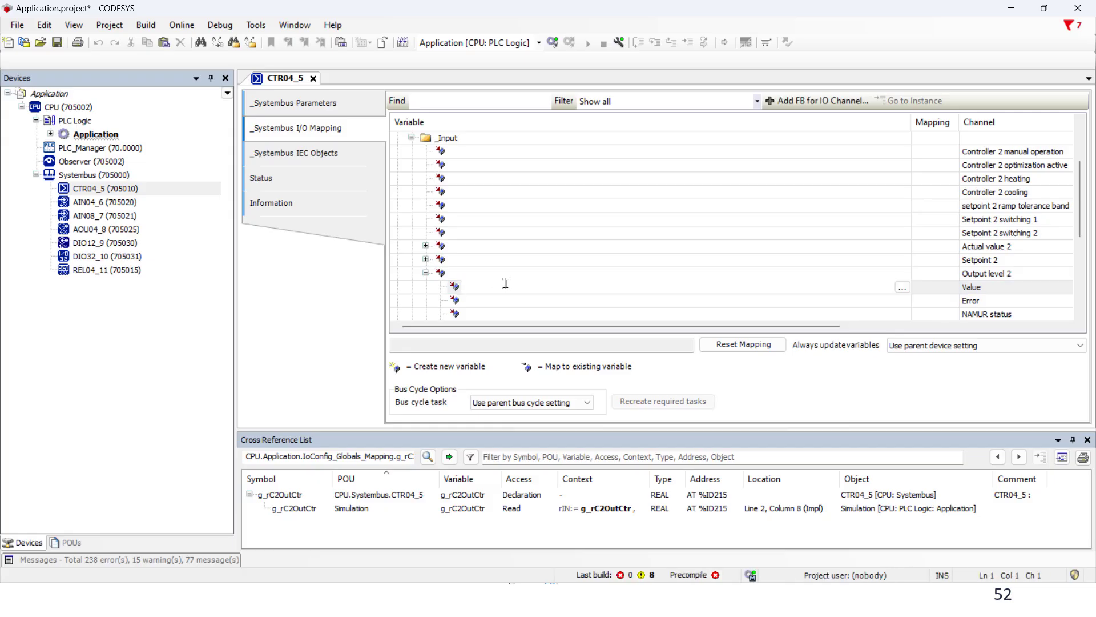
type("g_rC2OutCtr")
right_click(476, 281)
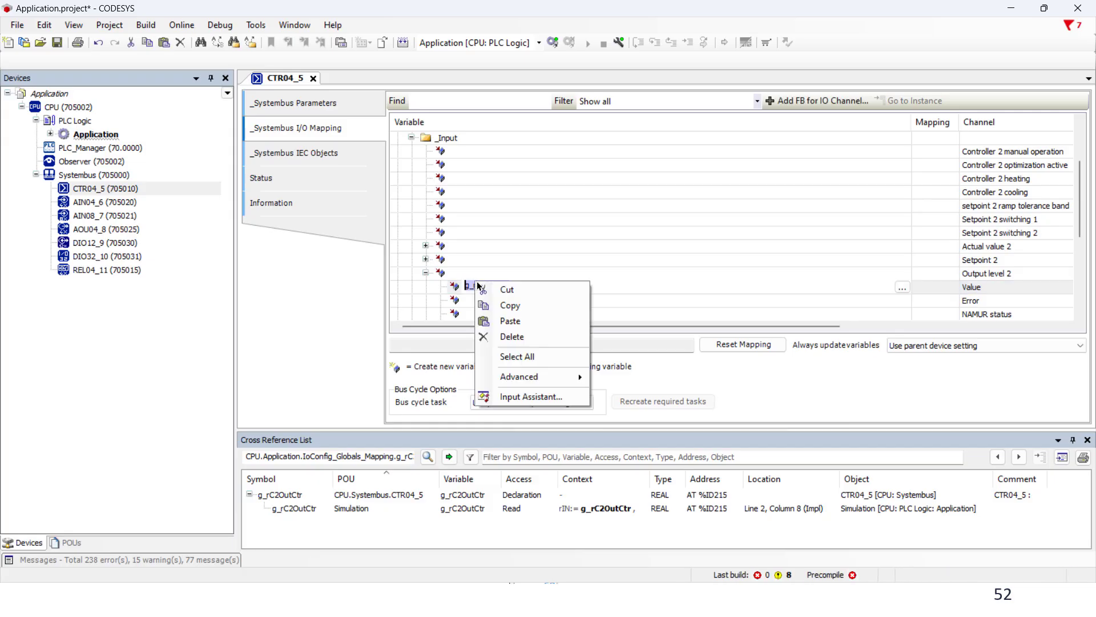
left_click(511, 306)
key("ctrl+a")
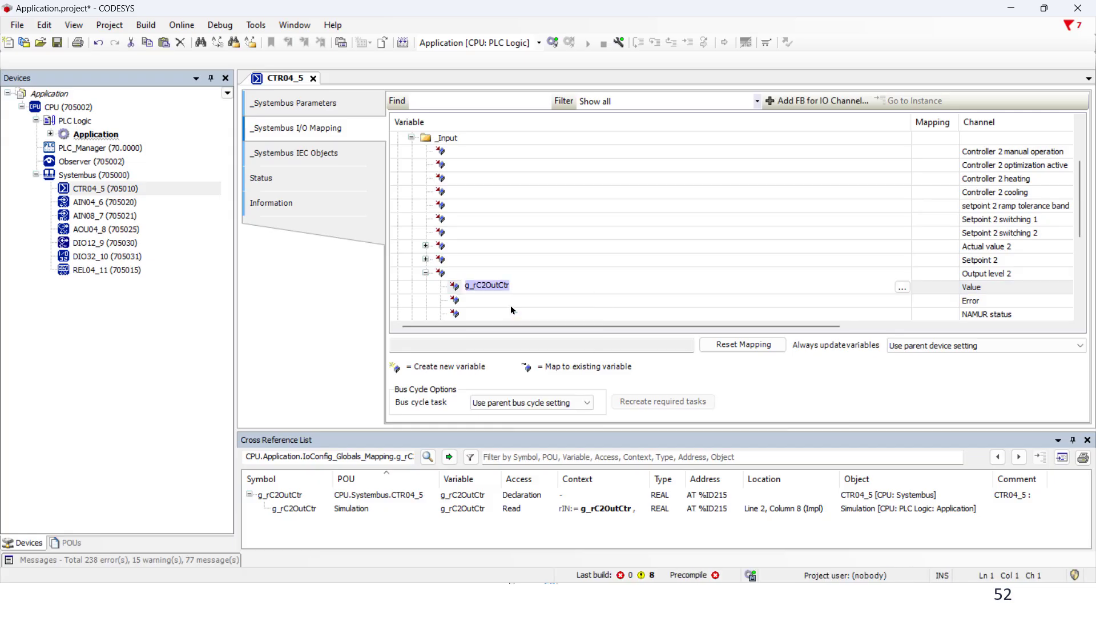
Step: Map the variable g_rC3OutCtr to the Value channel of Controller 3's Output level 3 and close the CTR04_5 editor
left_click(425, 273)
left_click(411, 137)
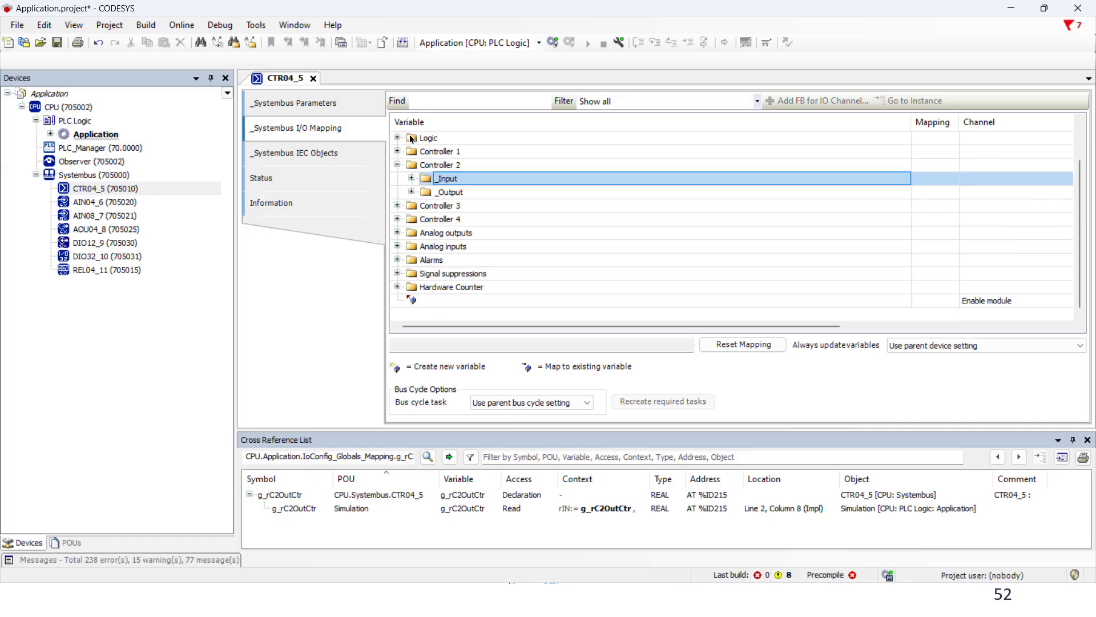
left_click(397, 164)
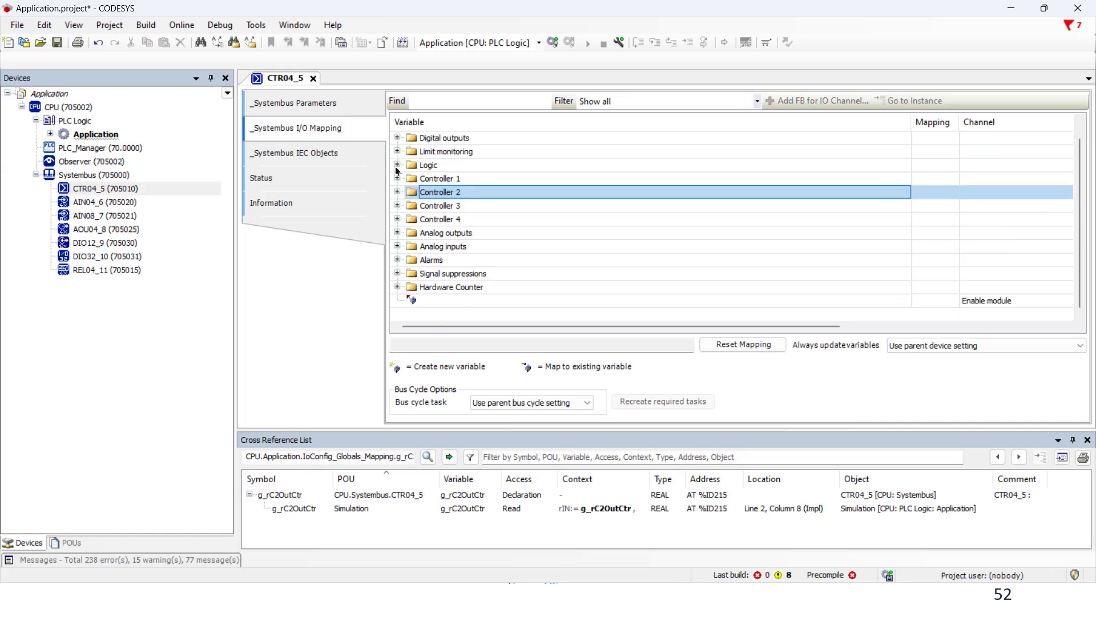
left_click(398, 206)
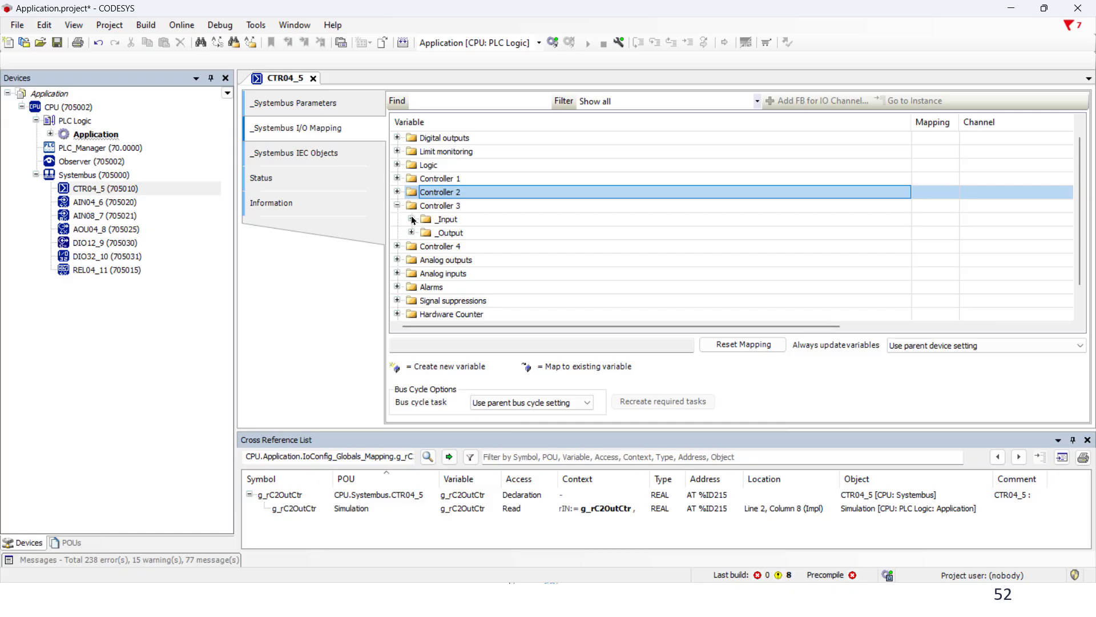
left_click(412, 220)
scroll(413, 220, "down", 3)
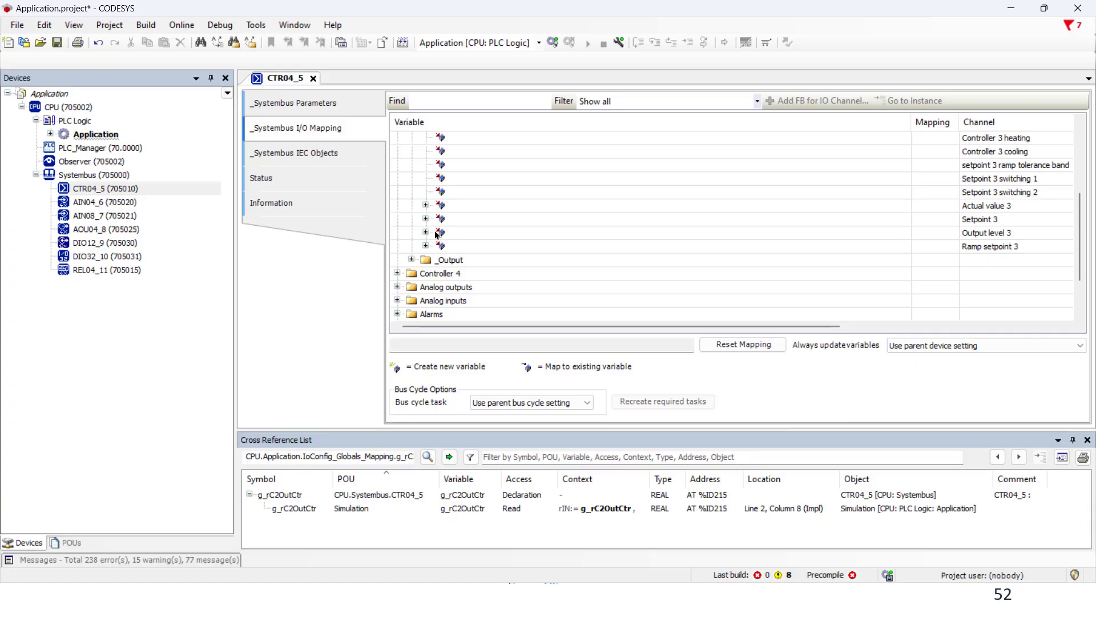
left_click(427, 233)
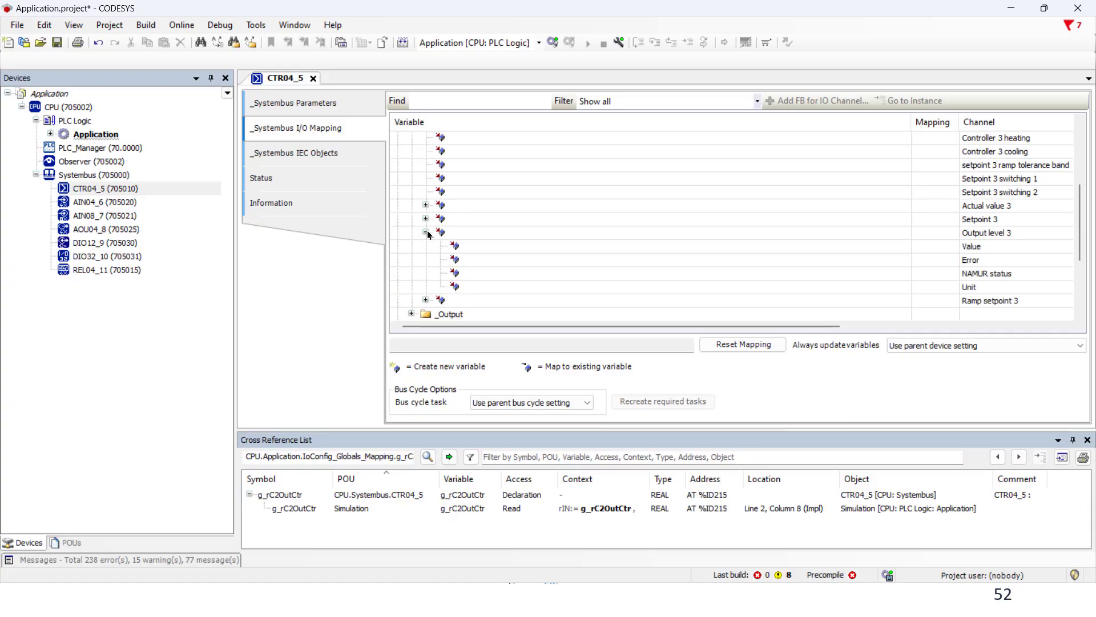
double_click(479, 245)
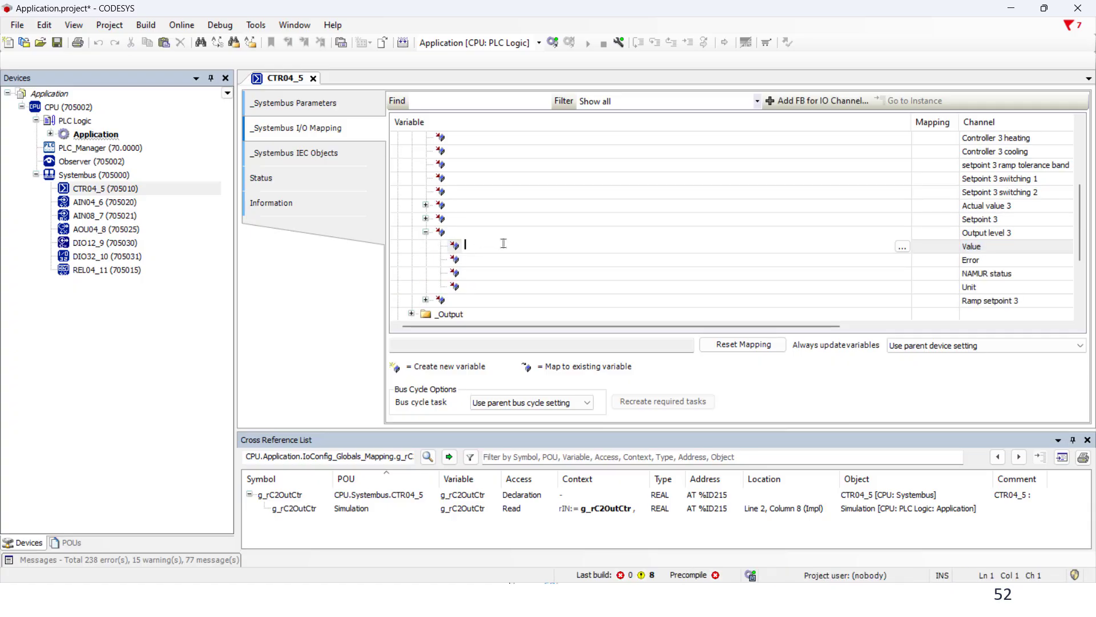
key("ctrl+v")
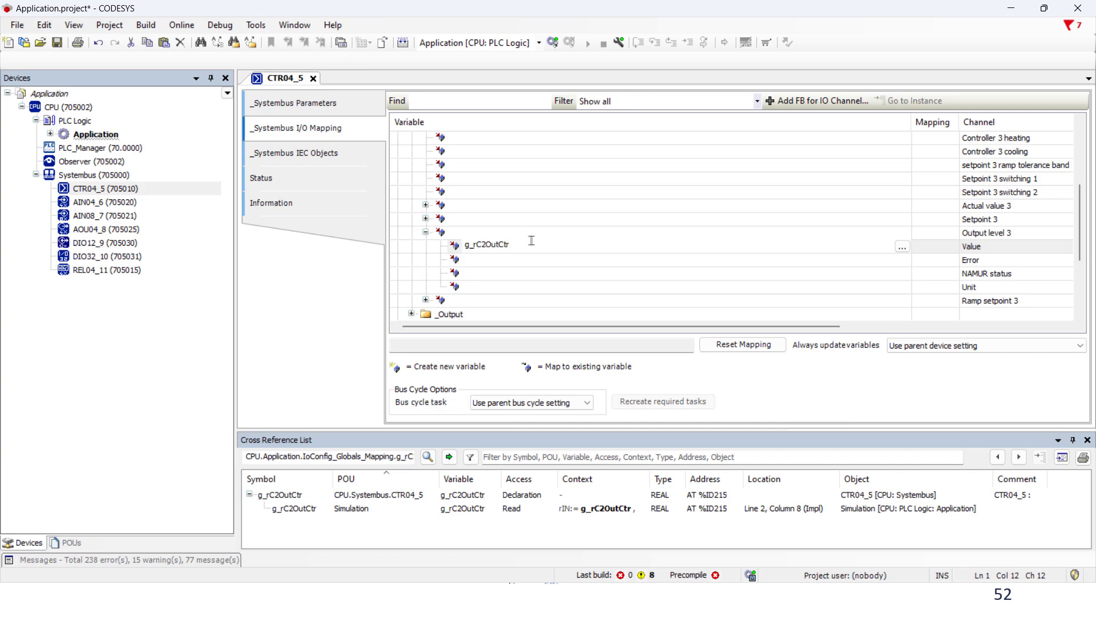
key("Left")
key("Left")
key("Left")
key("Left")
key("Left")
key("Left")
key("BackSpace")
type("3")
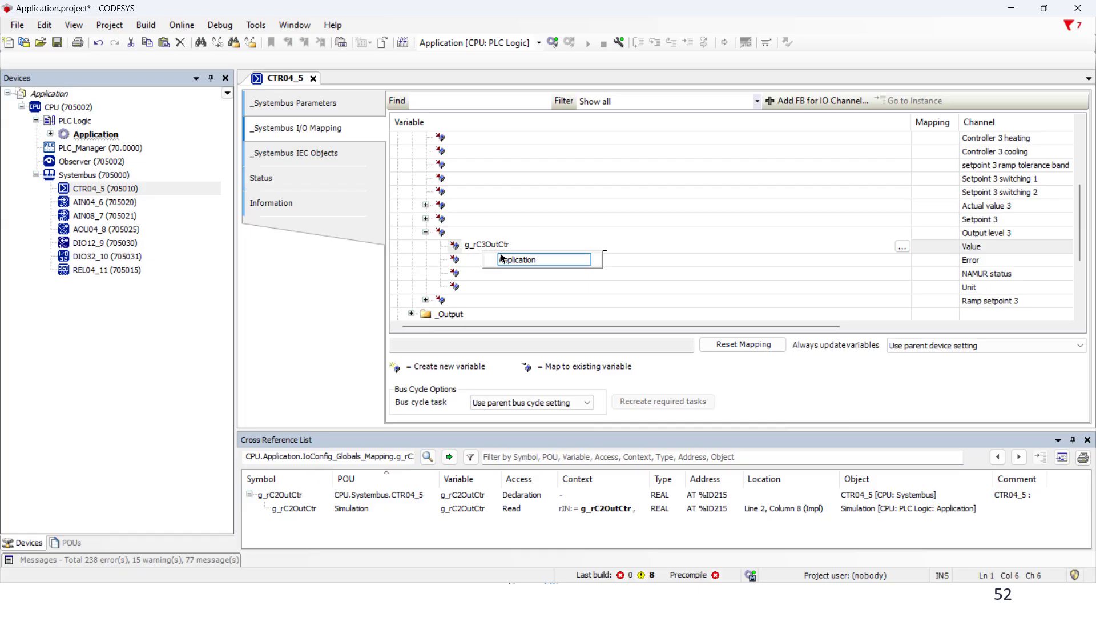
key("Return")
left_click(313, 78)
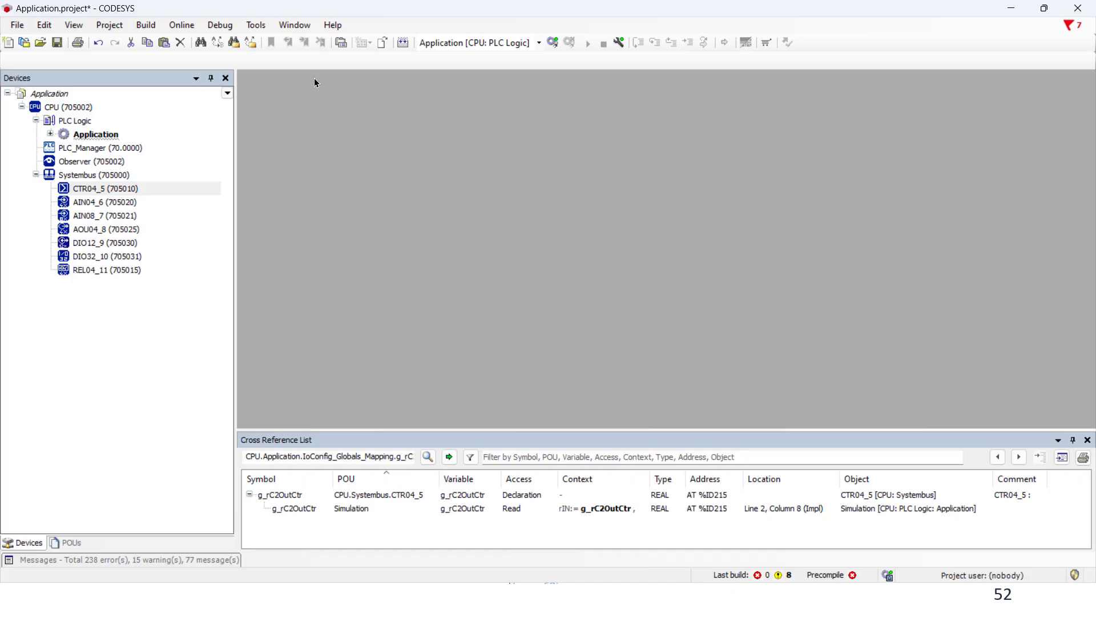
Step: Map the variable g_rC2OutAou to the Value channel of Analog output 1 in the AOU04_8 I/O mapping and copy its name
left_click(110, 231)
double_click(110, 231)
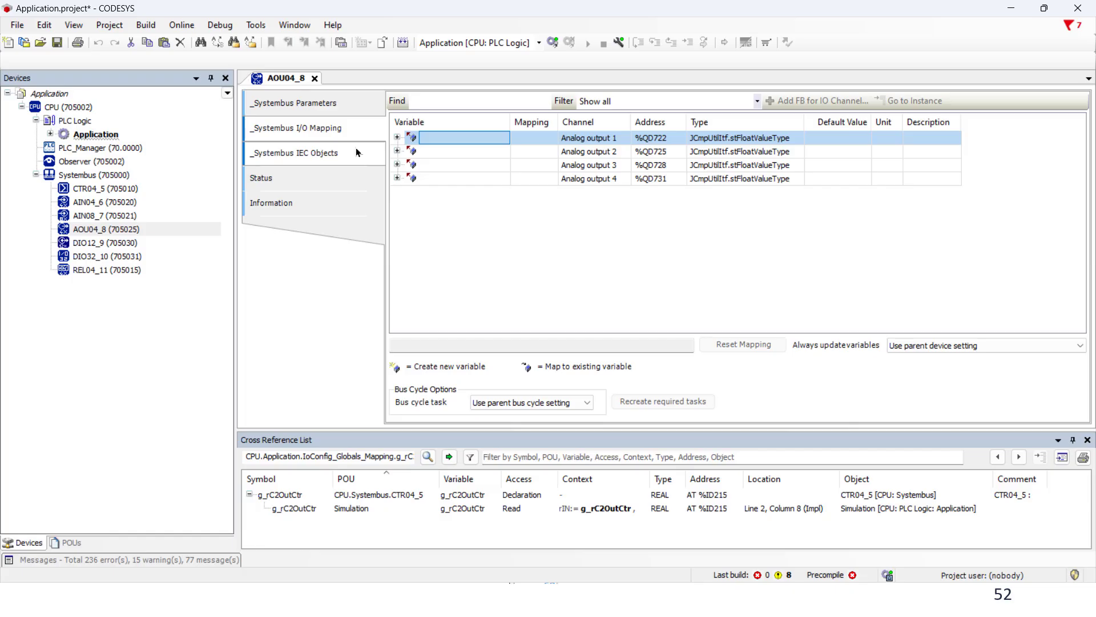
left_click(397, 138)
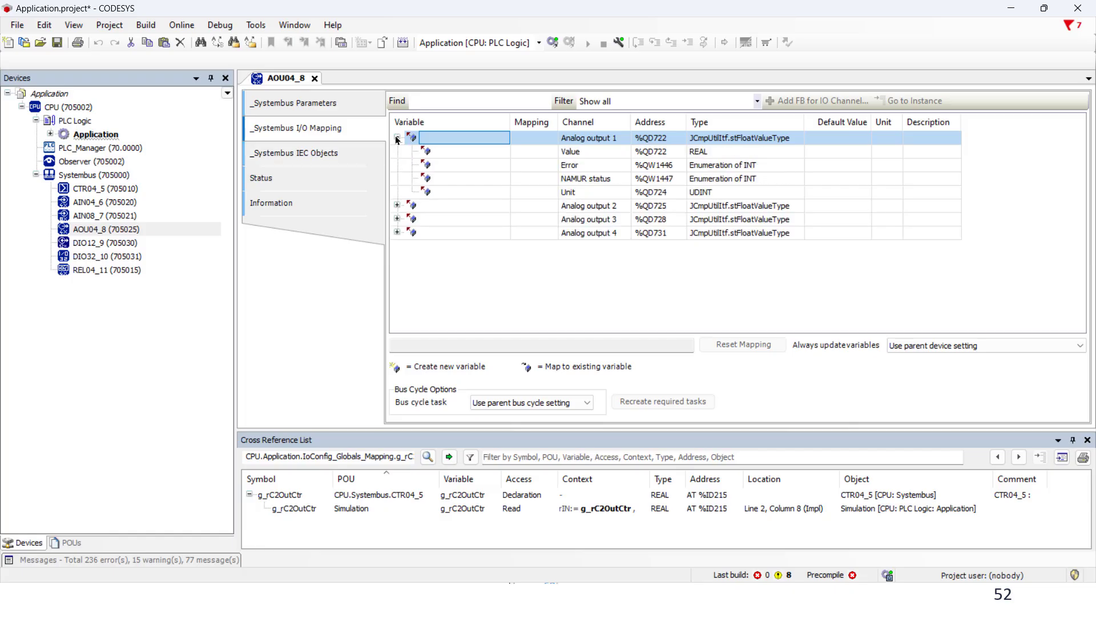
double_click(450, 151)
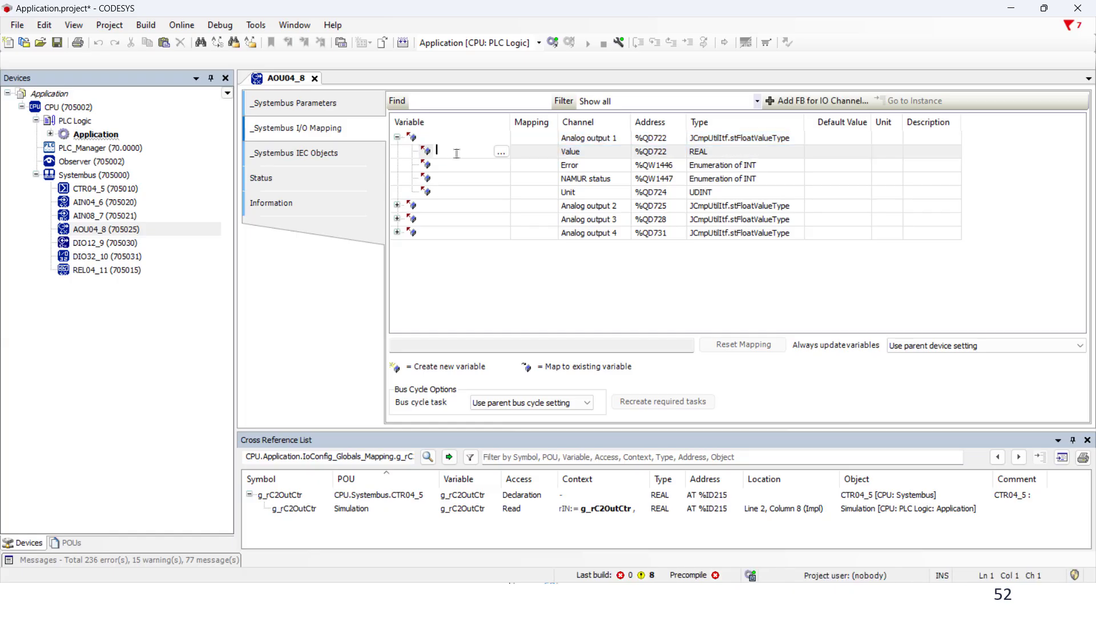
type("g_rC2OutA")
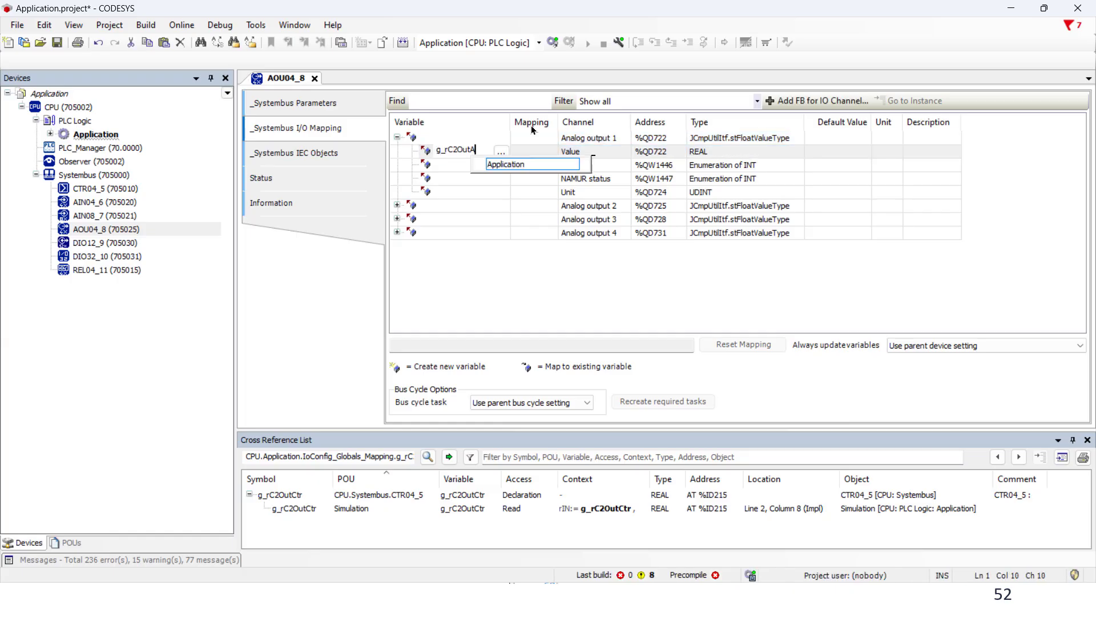
type("ou")
key("shift+Left")
key("shift+Left")
key("shift+Left")
key("shift+Left")
key("shift+Left")
key("shift+Left")
key("shift+Left")
key("shift+Left")
key("shift+Left")
key("shift+Left")
key("shift+Left")
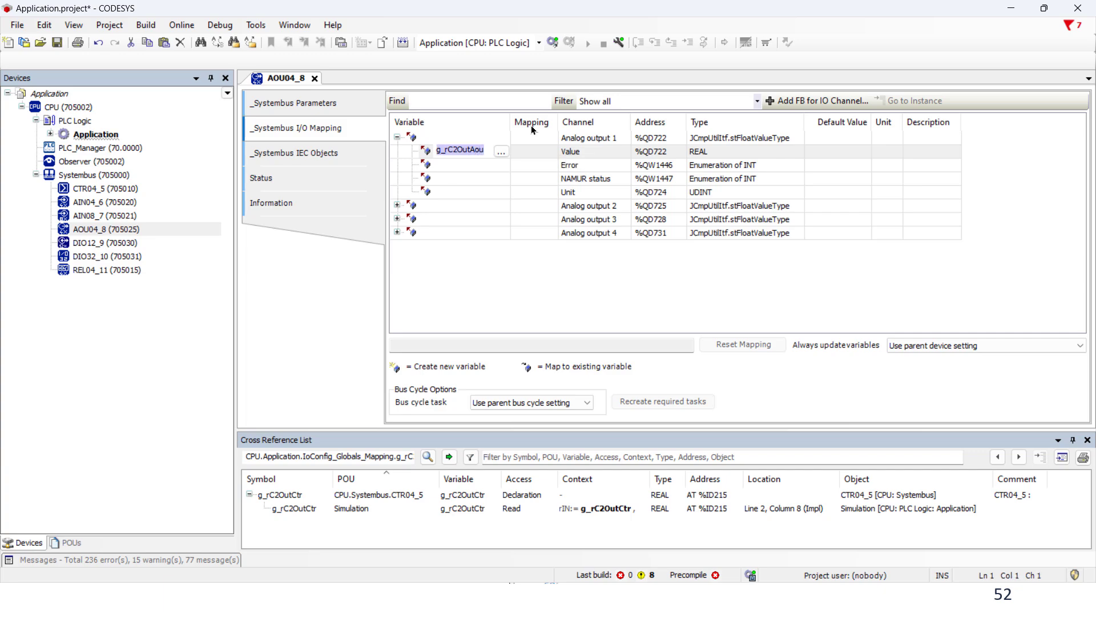
Step: Map the variable g_rC3OutAou to the Value channel of Analog output 2 and close the AOU04_8 editor
left_click(397, 206)
double_click(464, 221)
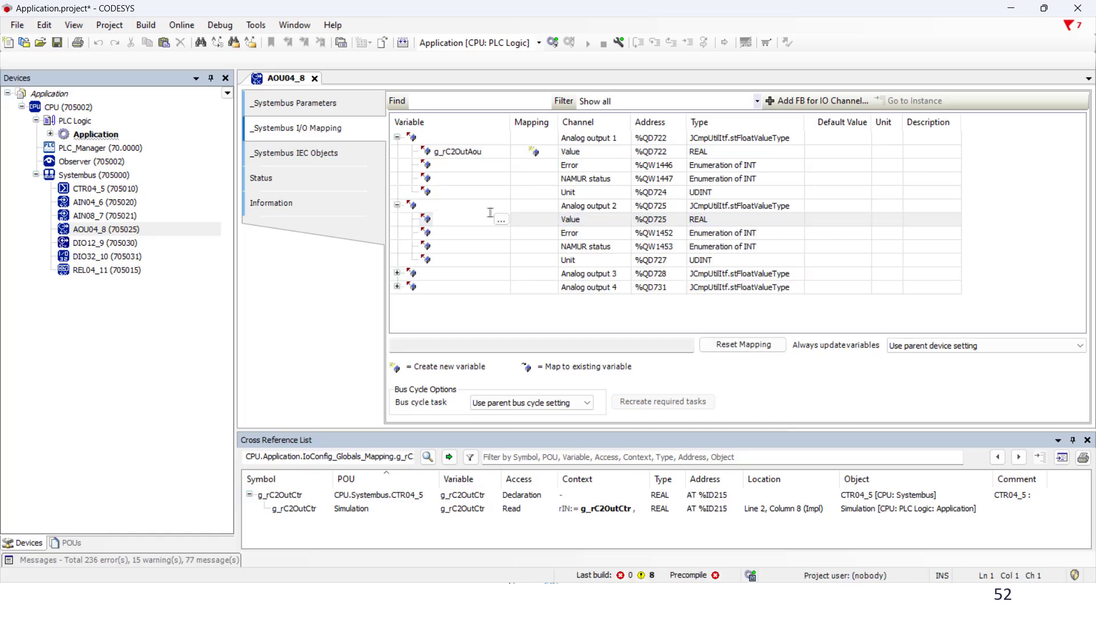
key("ctrl+v")
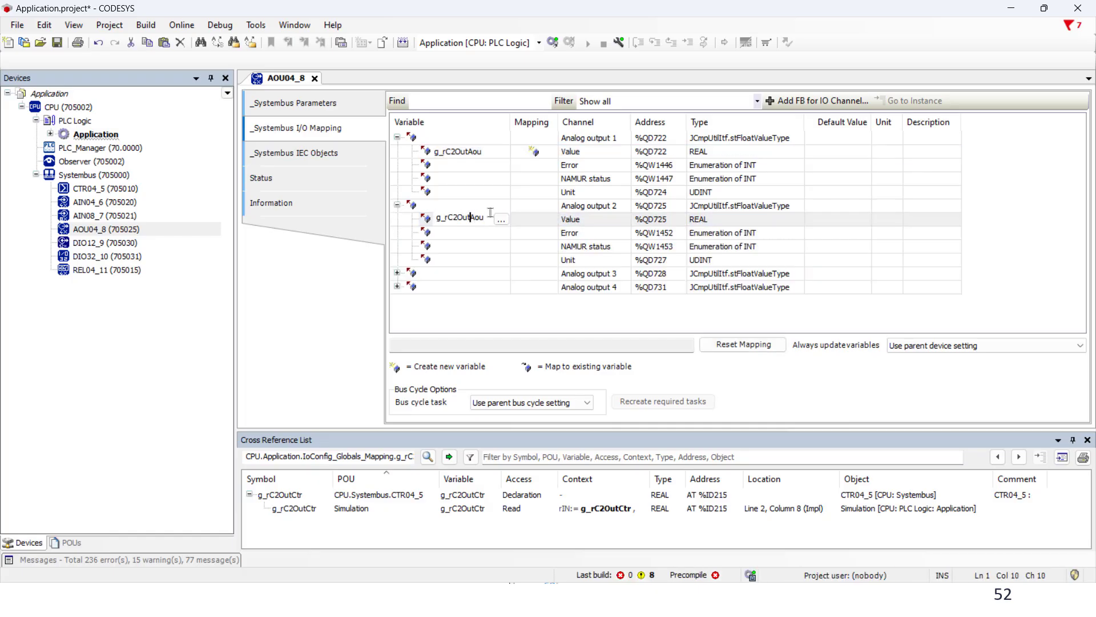
key("Left")
key("Left")
key("Left")
key("Left")
key("Left")
key("Left")
key("BackSpace")
type("3")
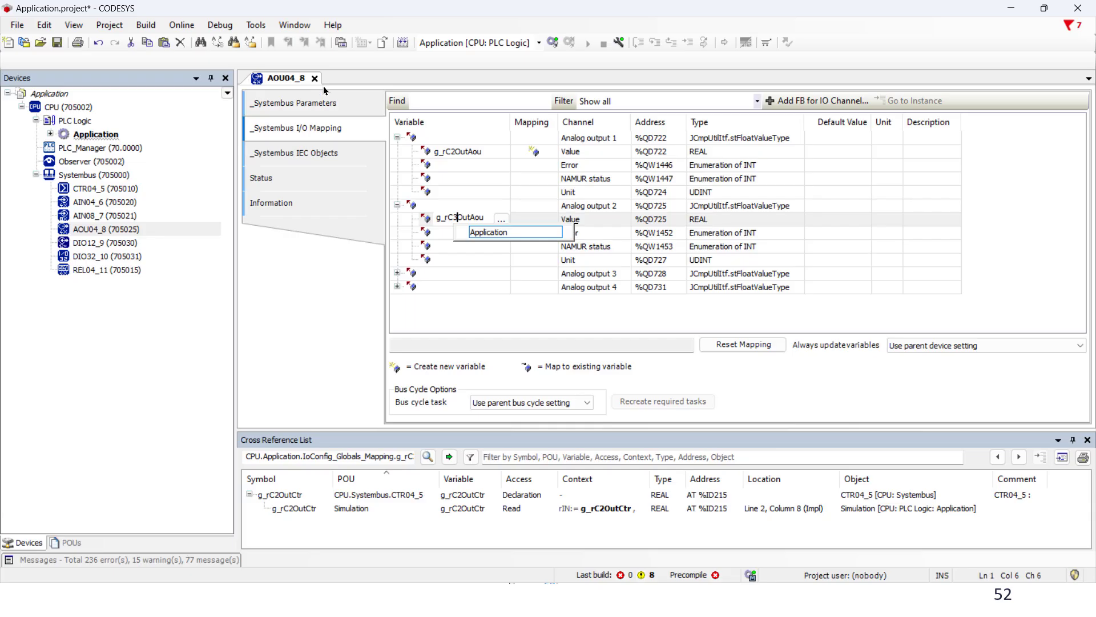
left_click(315, 77)
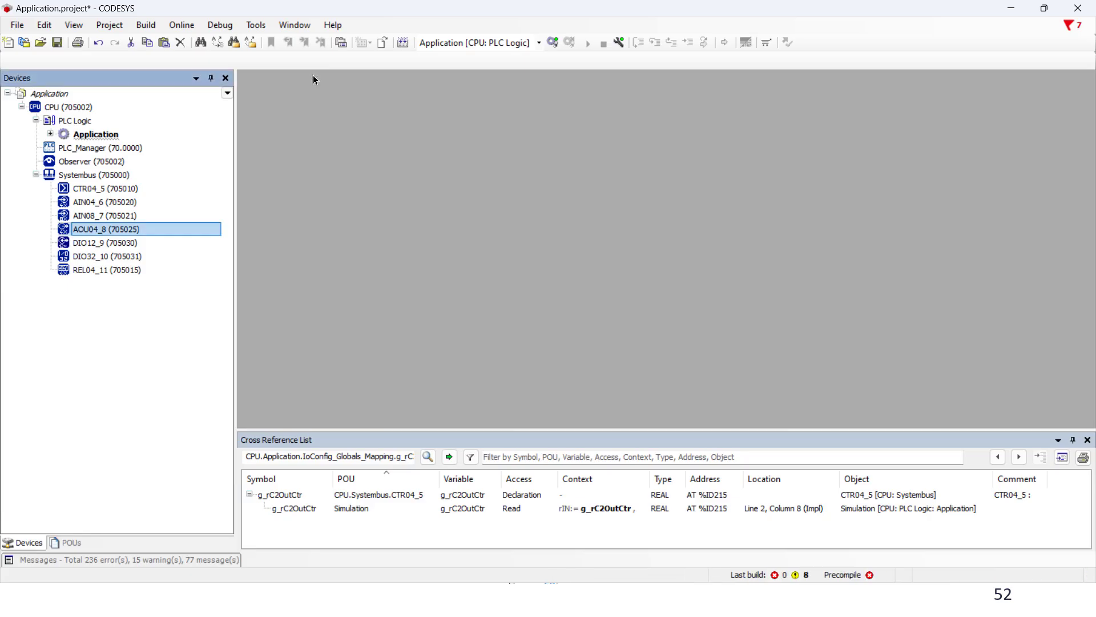
Step: Open the PRG_PLC program and add a dashed comment line as a separator on line 31
left_click(50, 135)
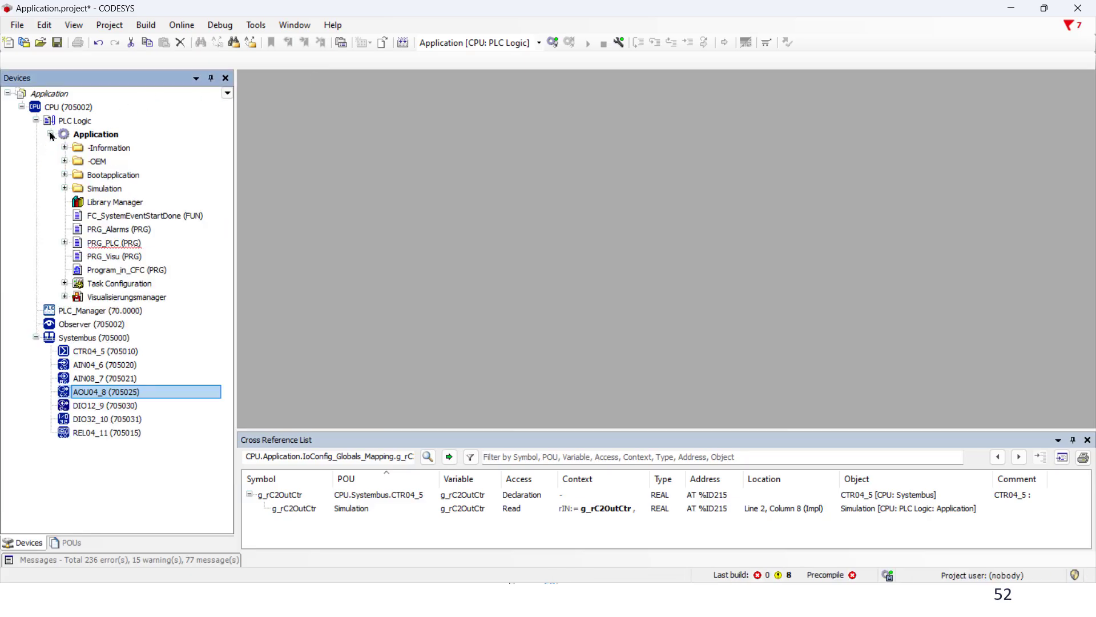
double_click(116, 244)
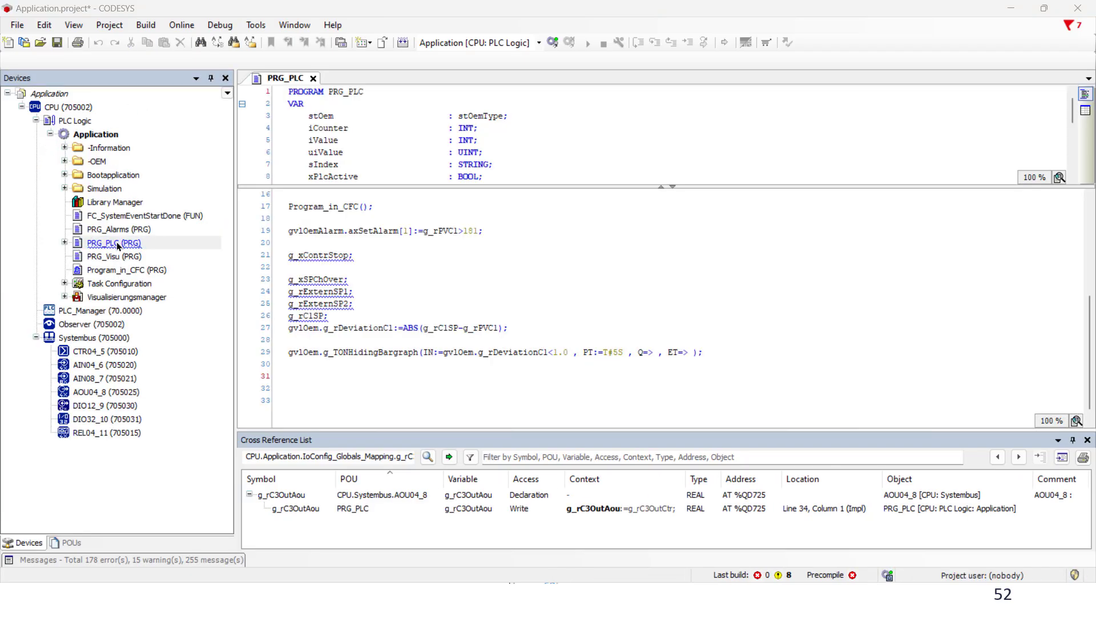
left_click(311, 376)
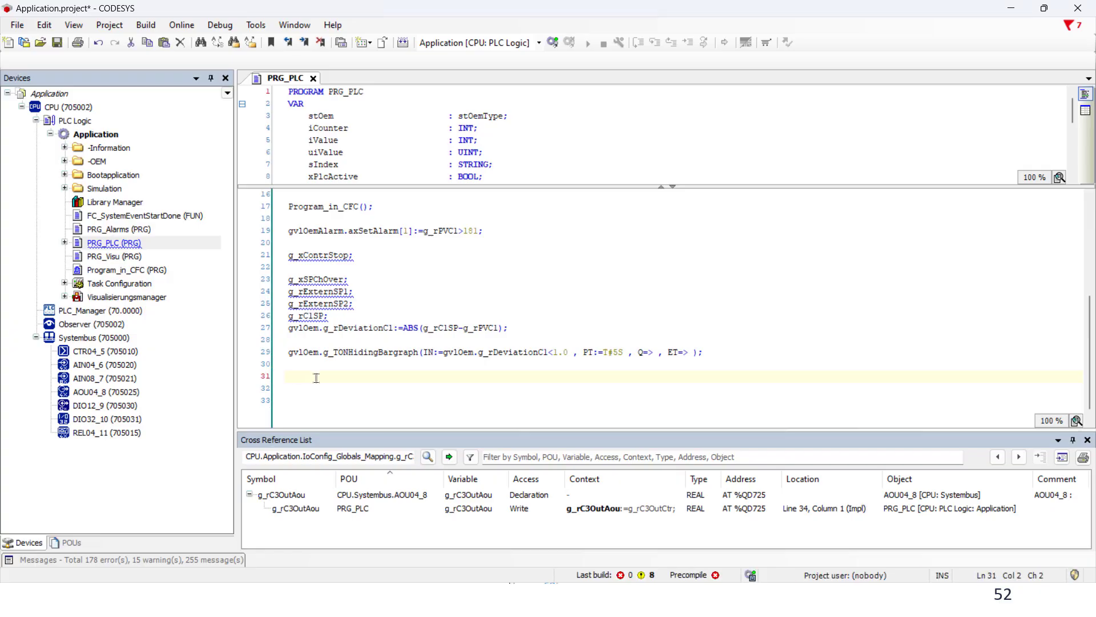
type("//- - - - - - - - - - - - - - - - - - - - - - - -")
Step: Add the assignment g_rC2OutAou:=g_rC2OutCtr; on line 33 of PRG_PLC
left_click(351, 412)
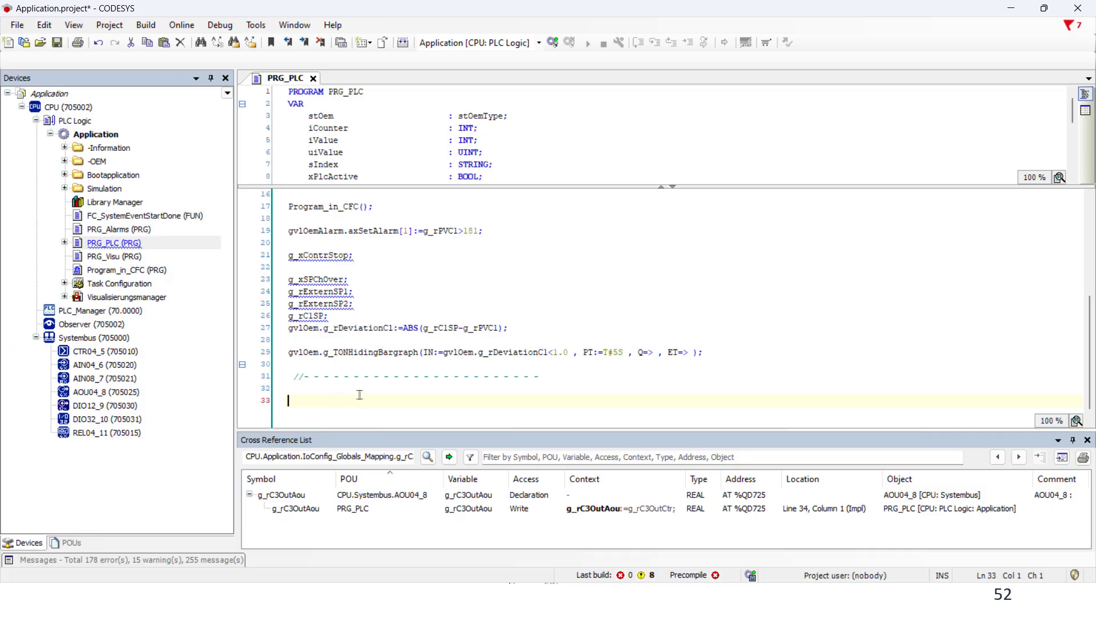
type("g_")
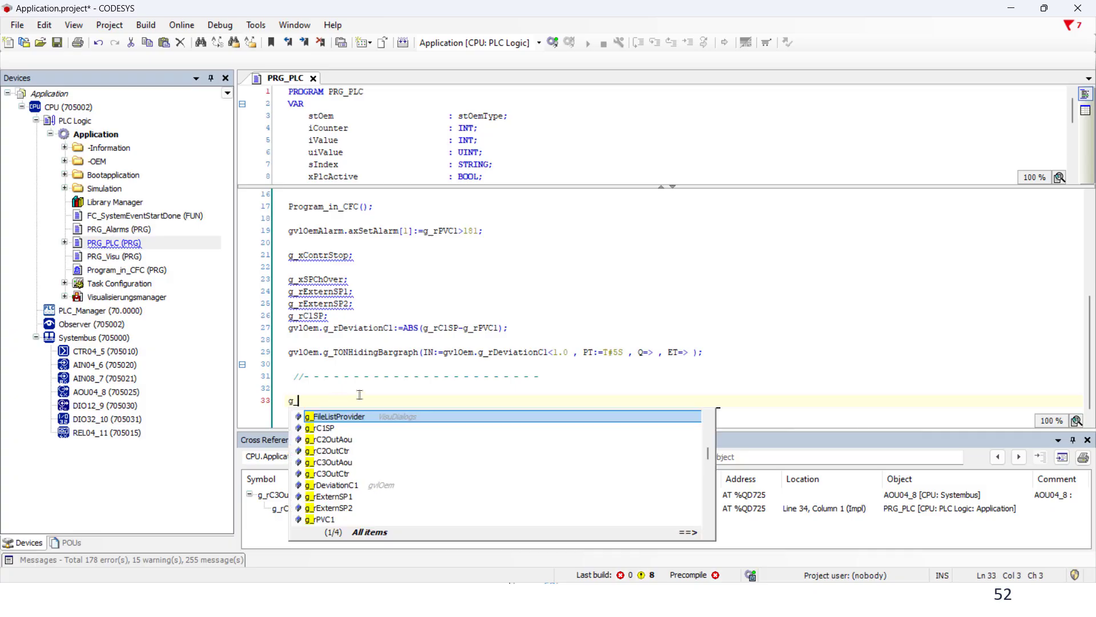
type("rc2")
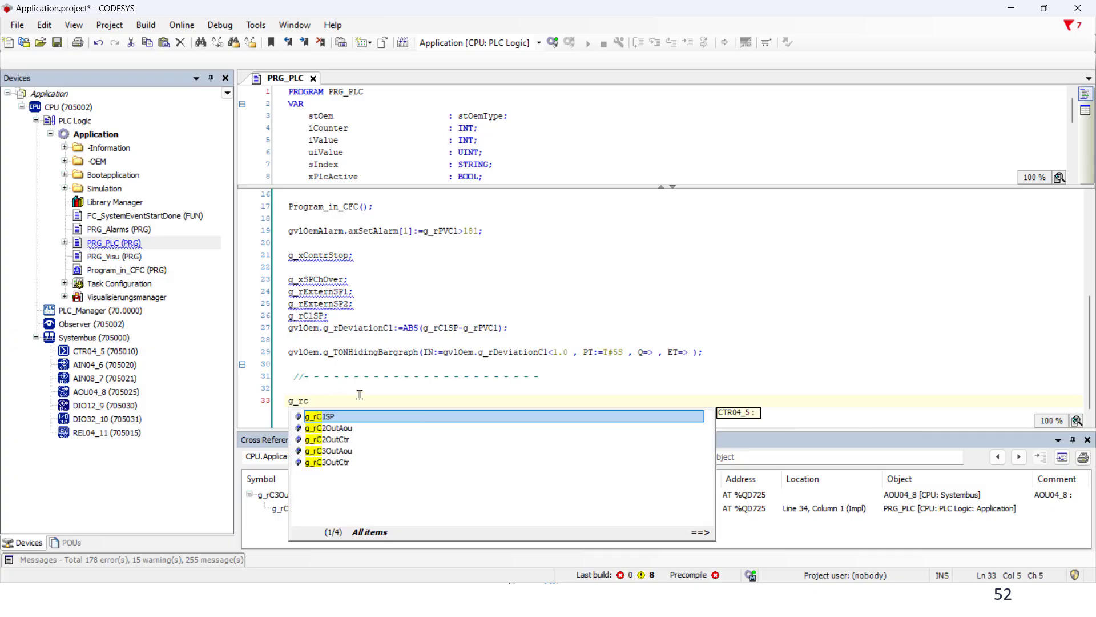
double_click(358, 416)
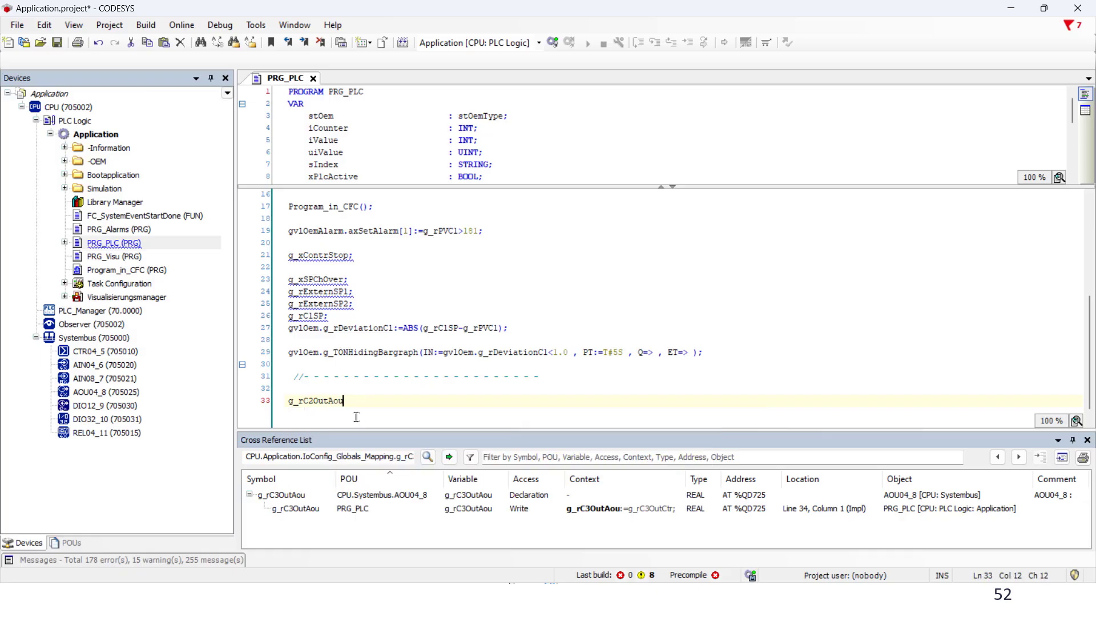
type(":=")
type("g_r")
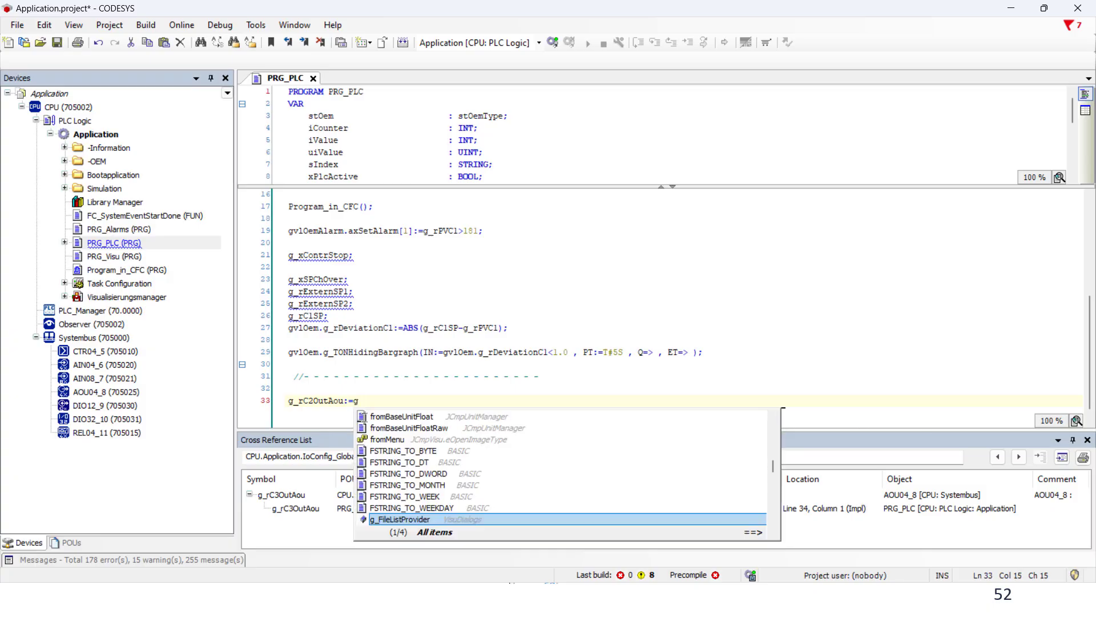
type("c2")
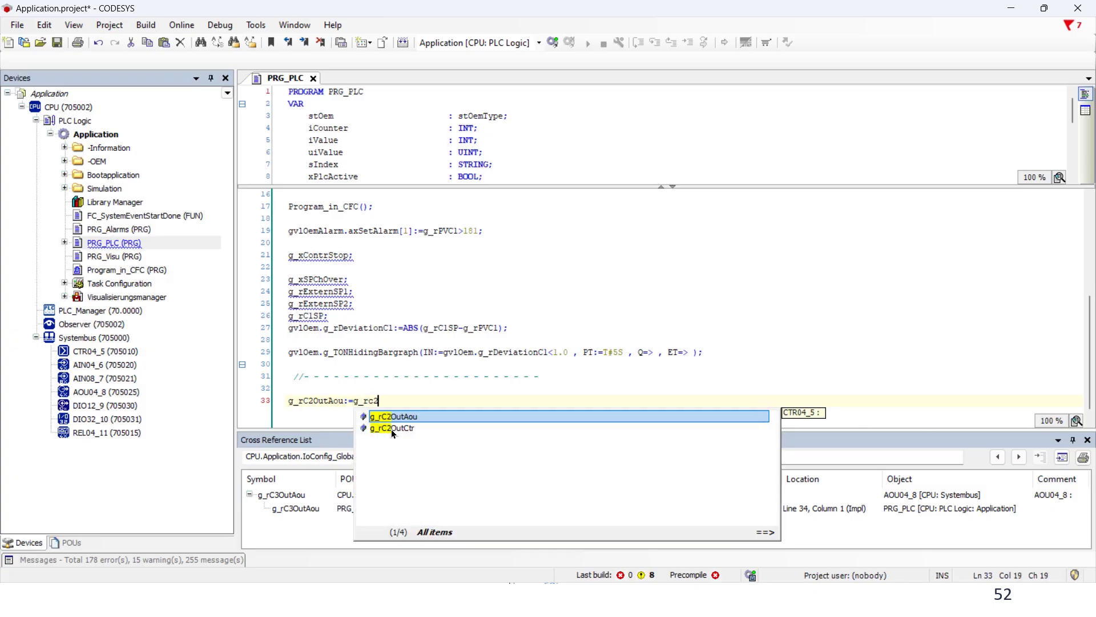
double_click(391, 429)
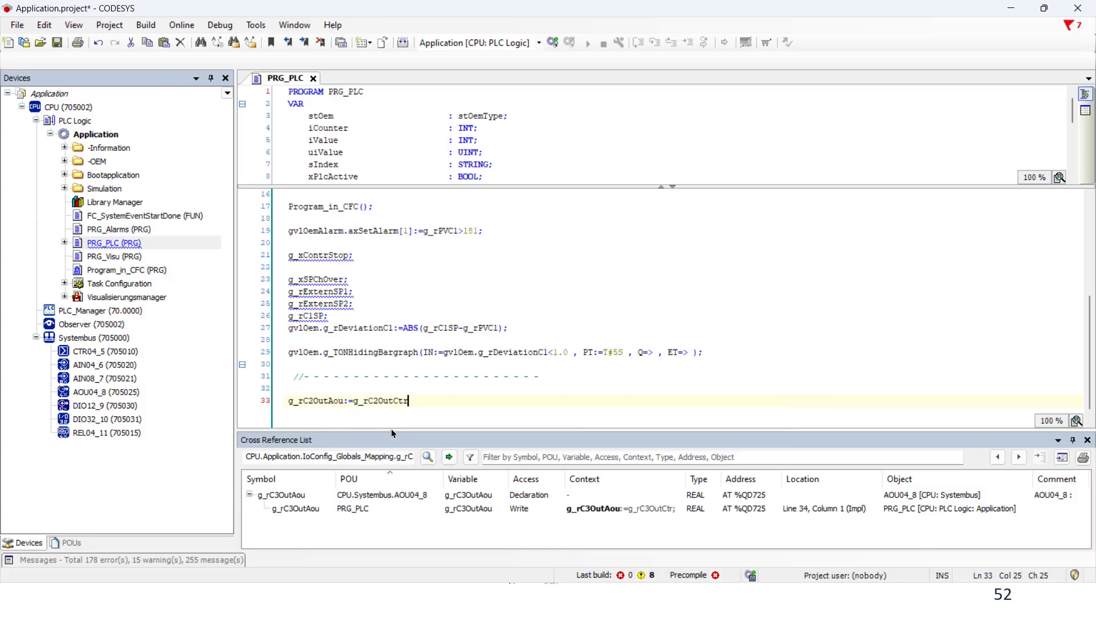
type(";")
Step: Add the assignment g_rC3OutAou:=g_rC3OutCtr; on line 34 of PRG_PLC
key("Return")
type("g_")
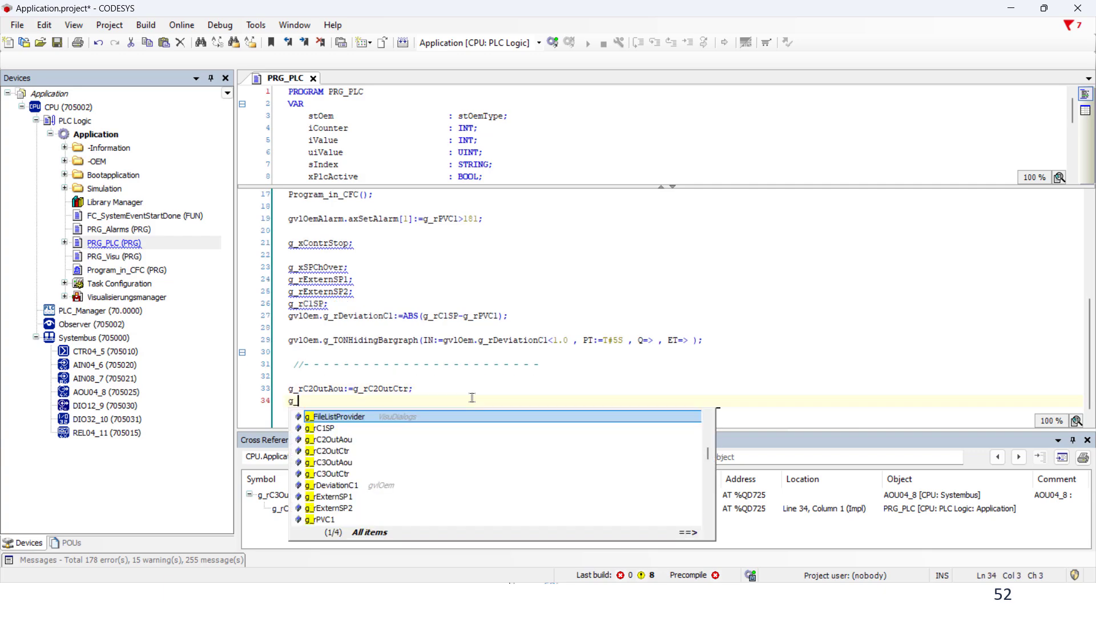
type("rc2")
key("BackSpace")
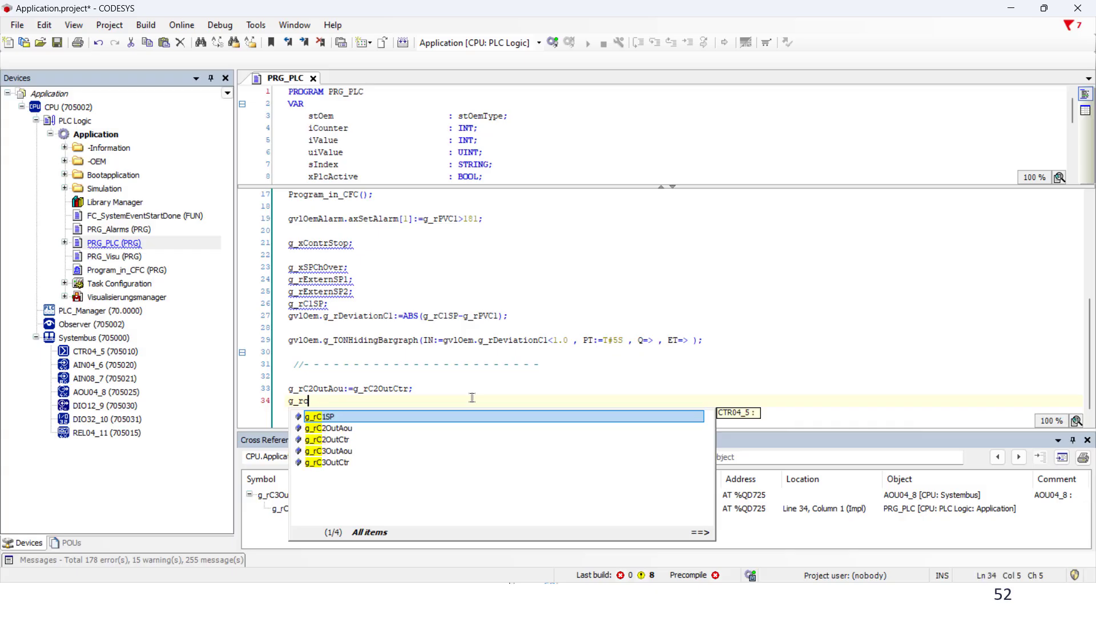
type("3")
double_click(404, 417)
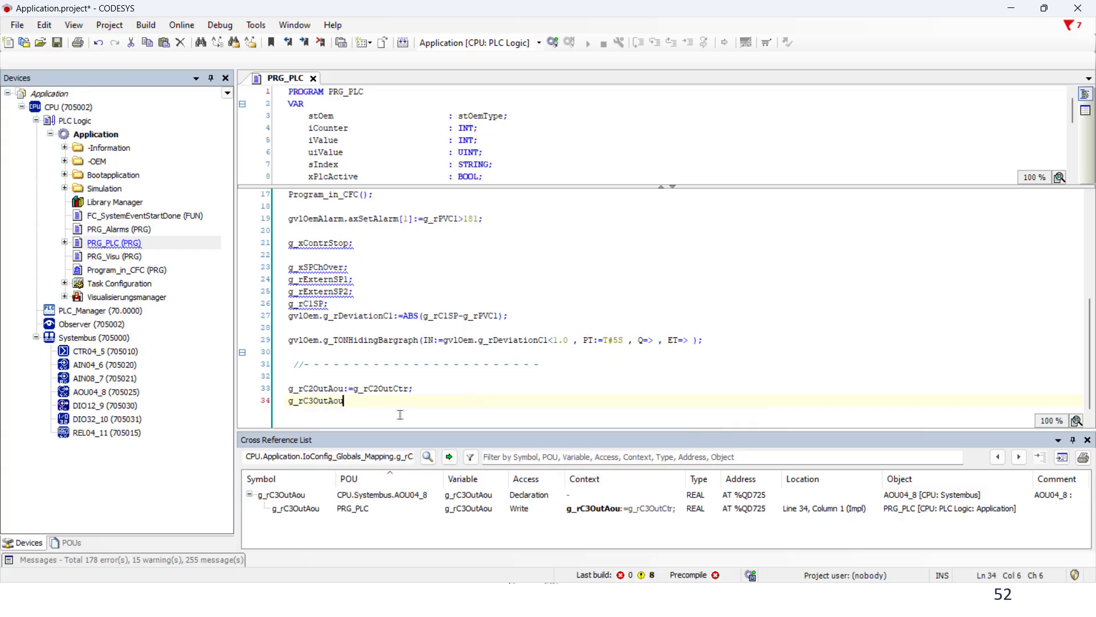
type(":=g_r")
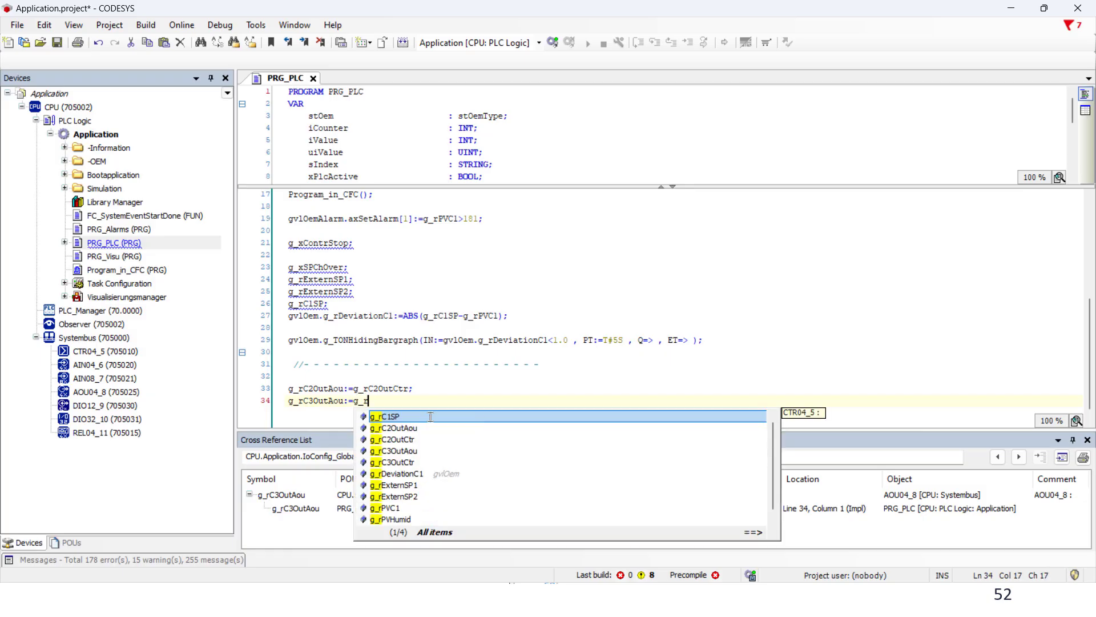
double_click(411, 463)
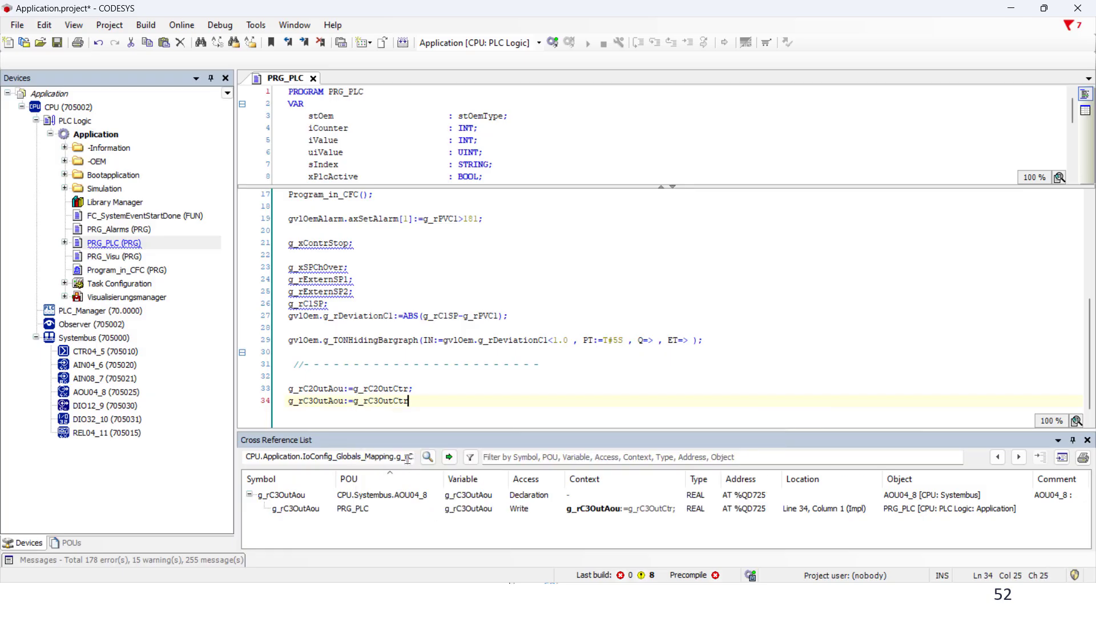
type(";")
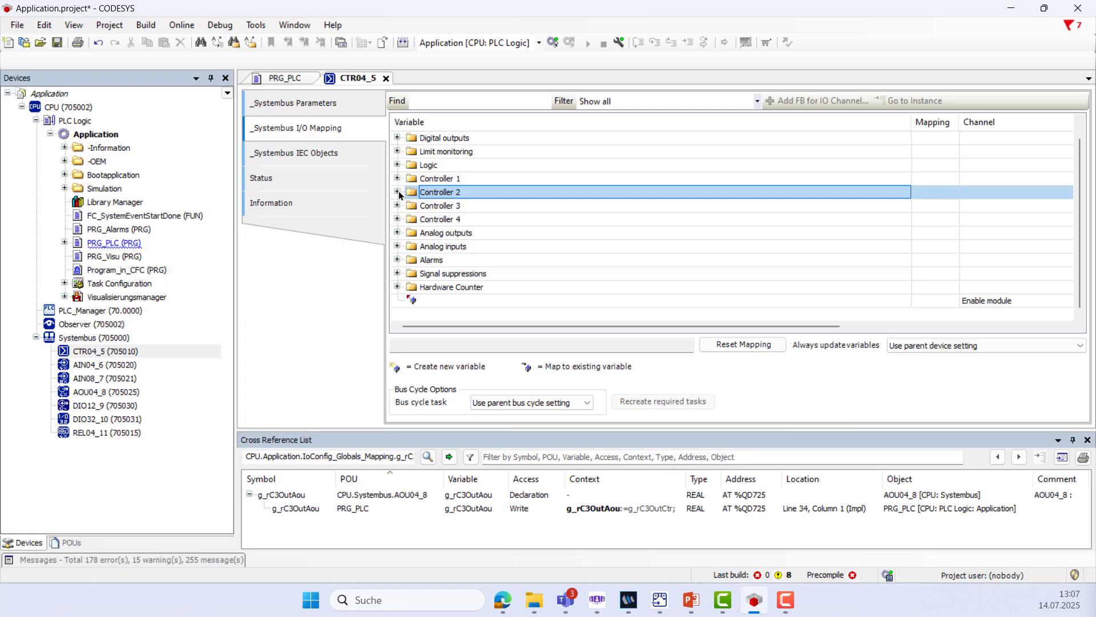
Step: Insert the existing variable gvlProcessTechnology.astPtUnit[] into the Value channel of Setpoint 2 under Controller 2's outputs
left_click(398, 193)
left_click(411, 221)
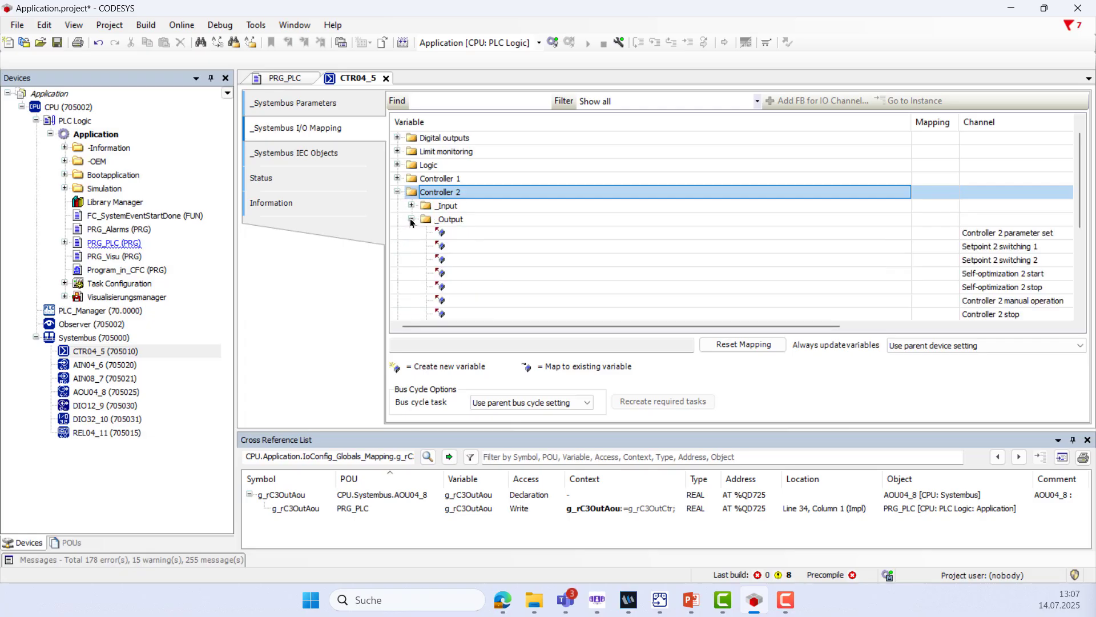
scroll(562, 272, "down", 2)
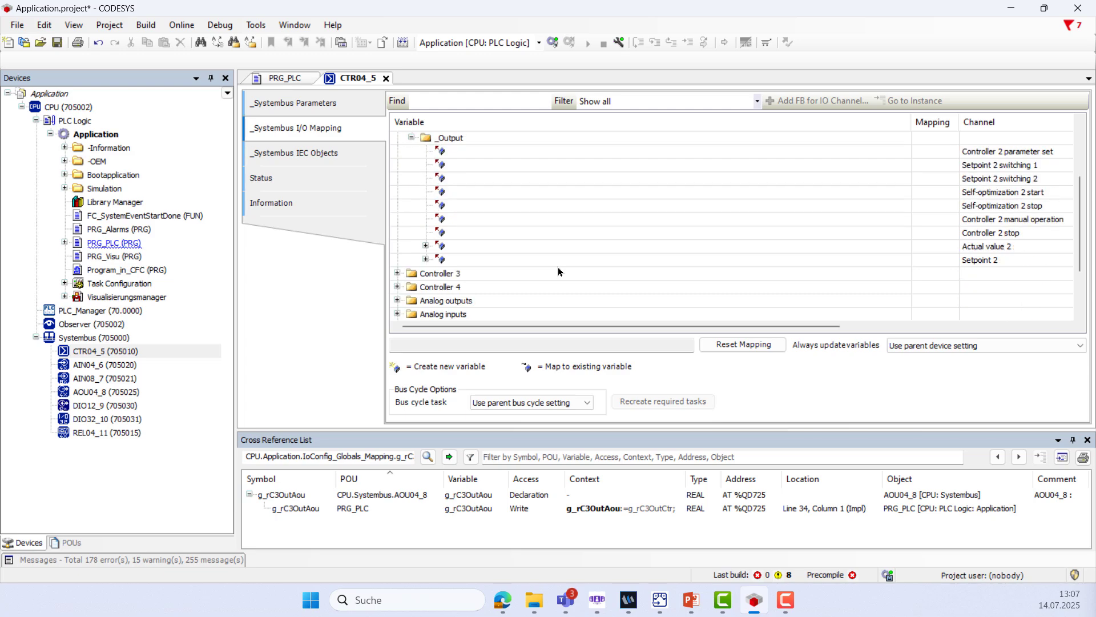
left_click(426, 259)
left_click(482, 277)
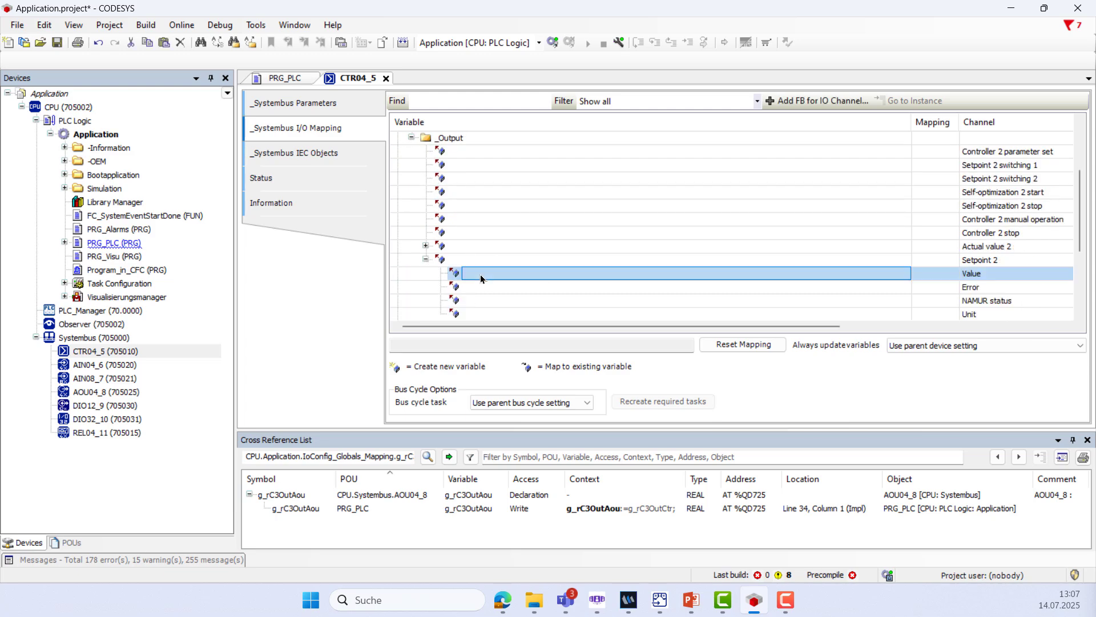
double_click(481, 274)
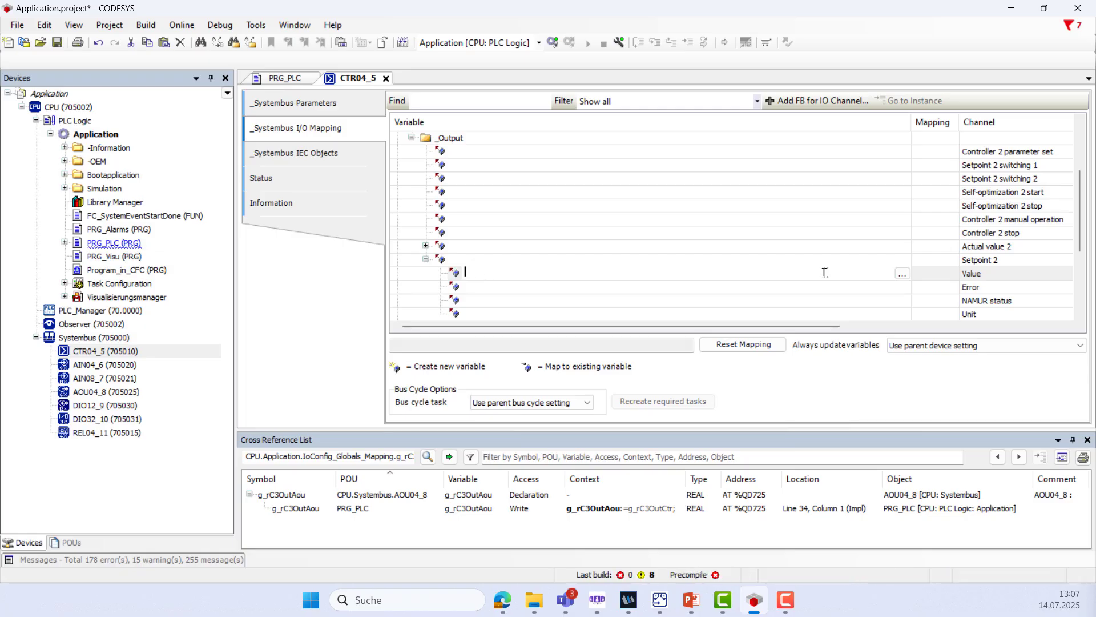
left_click(902, 274)
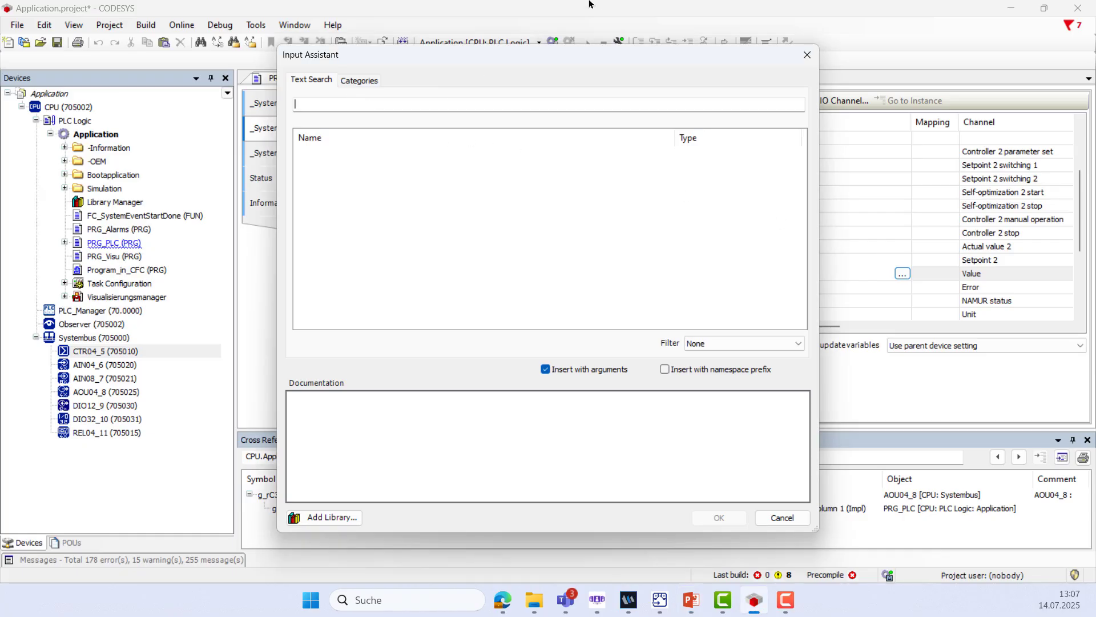
type("gvl")
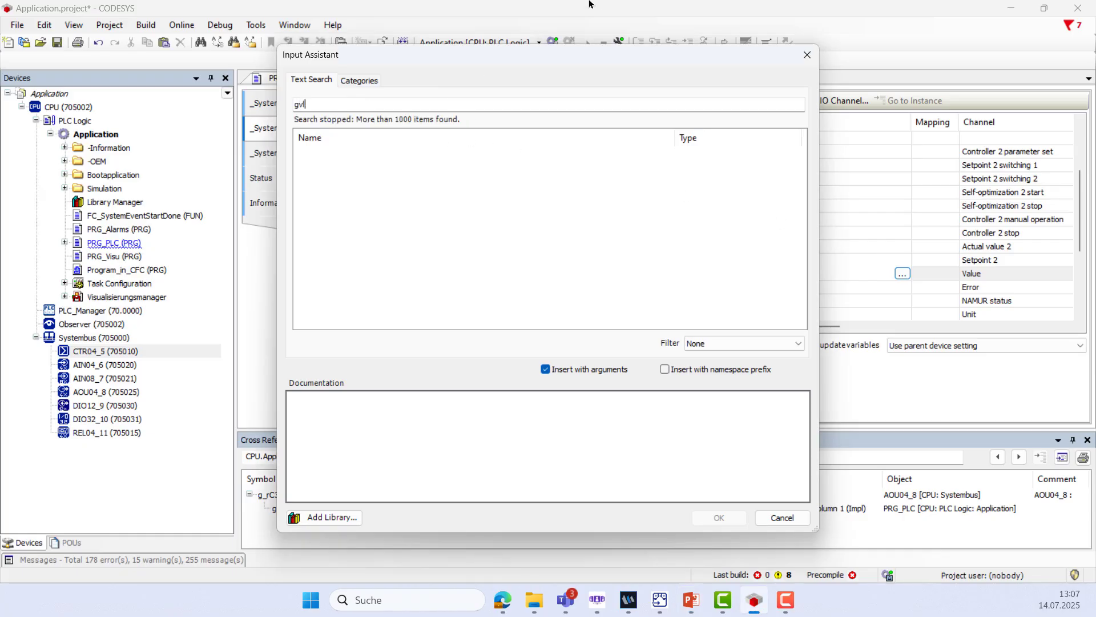
type("pr")
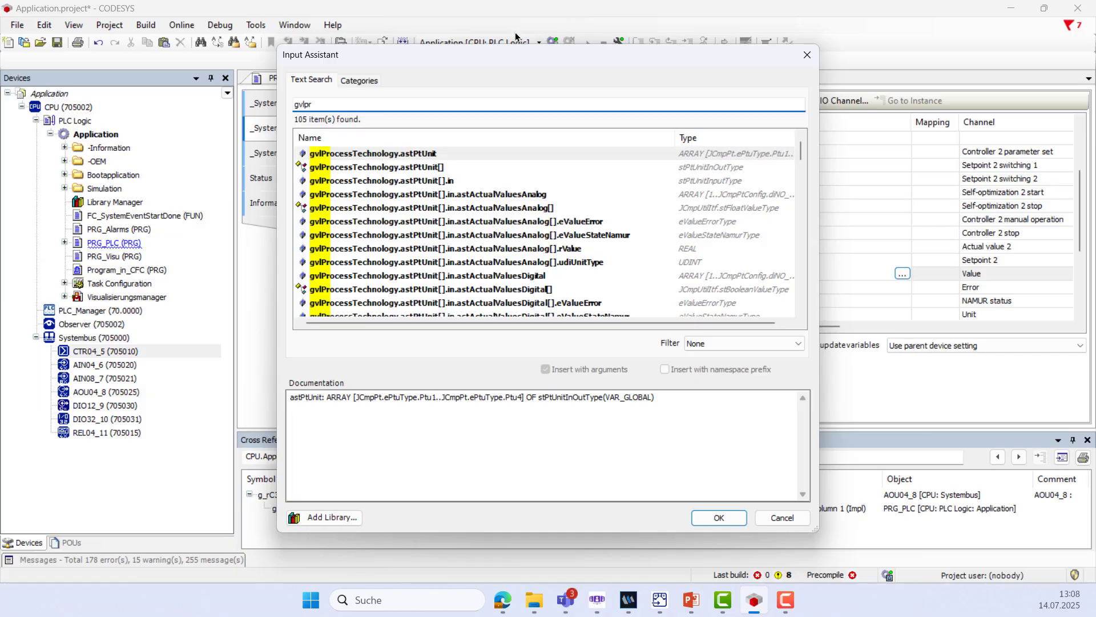
double_click(446, 169)
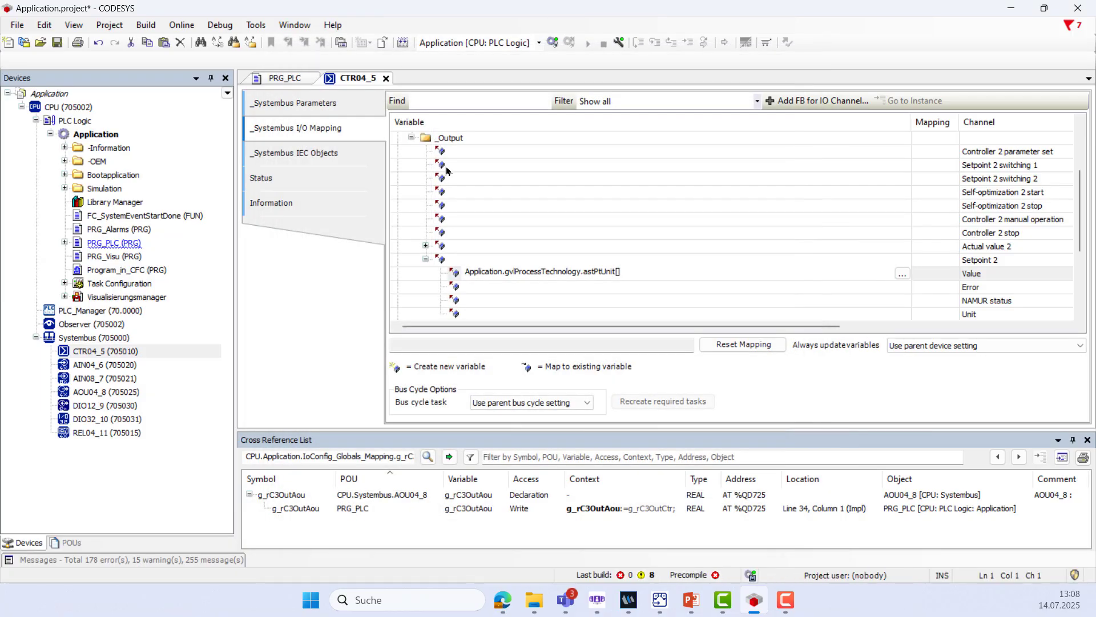
Step: Complete the Setpoint 2 Value mapping as Application.gvlProcessTechnology.astPtUnit[1].out.arOutputAnalog[1]
left_click(618, 271)
key("Left")
type("1")
key("Right")
type(".")
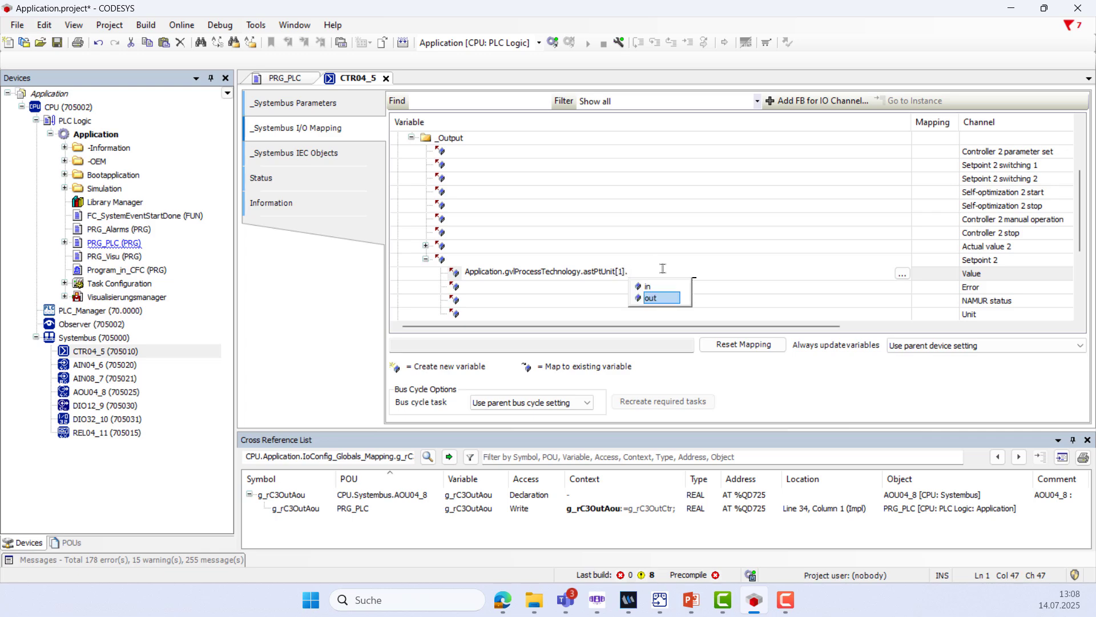
double_click(653, 301)
type(".")
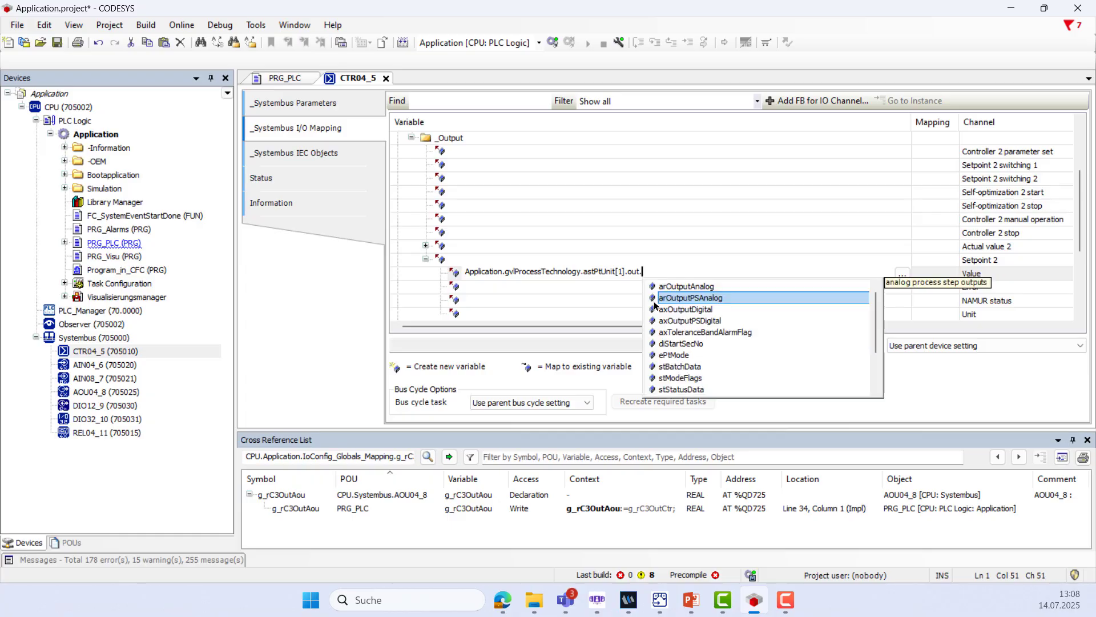
double_click(670, 290)
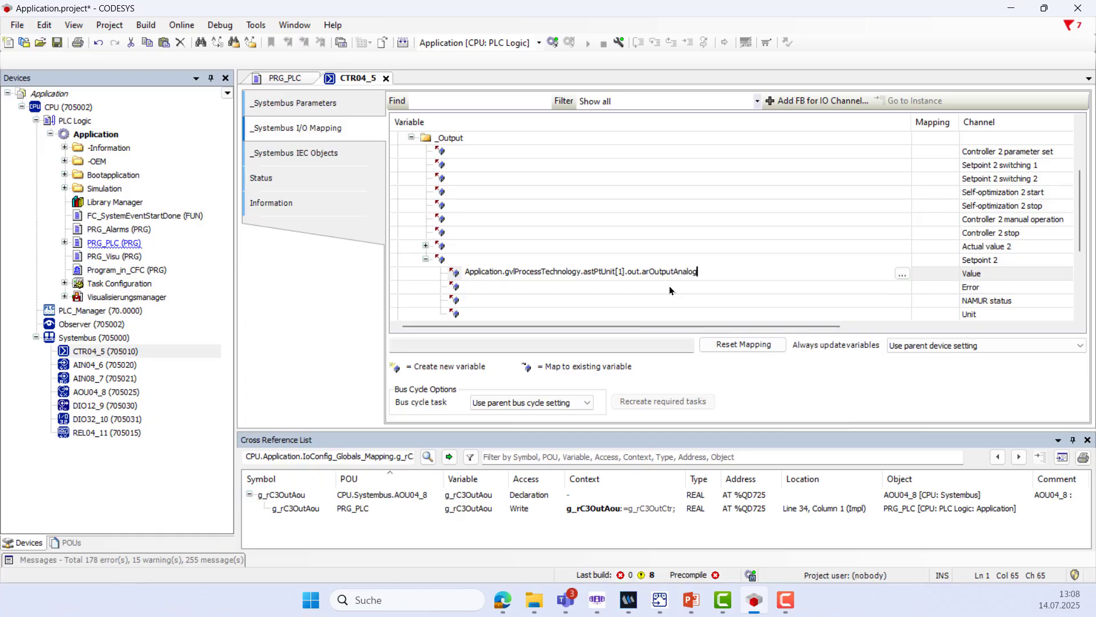
type("[1]")
Step: Copy the whole mapping path of the Setpoint 2 Value channel and collapse Controller 2's output channels
left_click_drag(711, 272, 430, 278)
key("ctrl+c")
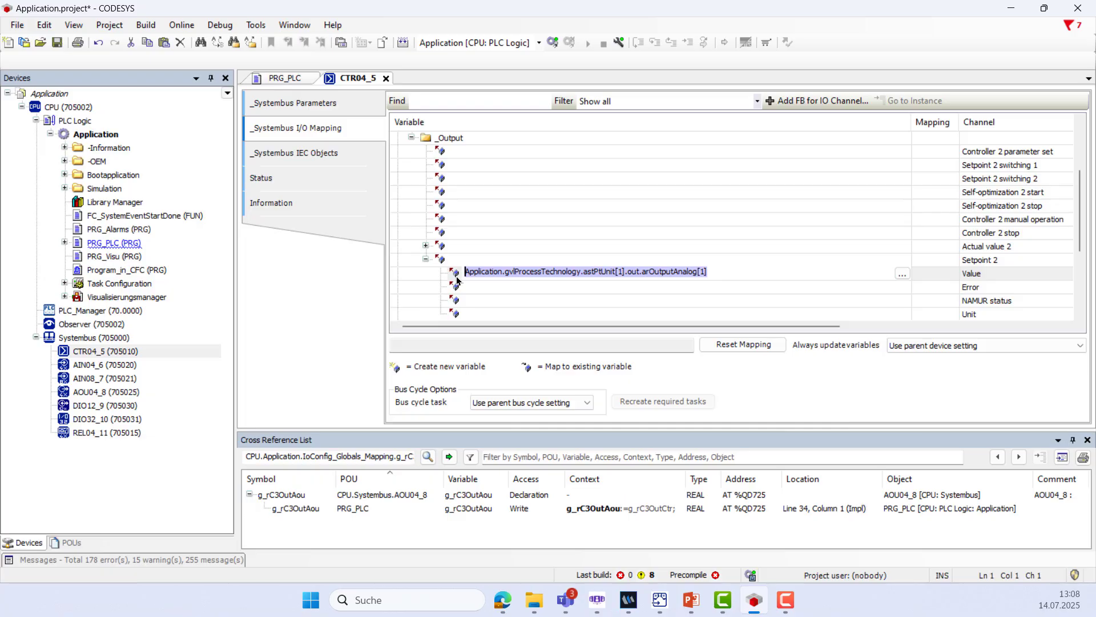
left_click(425, 259)
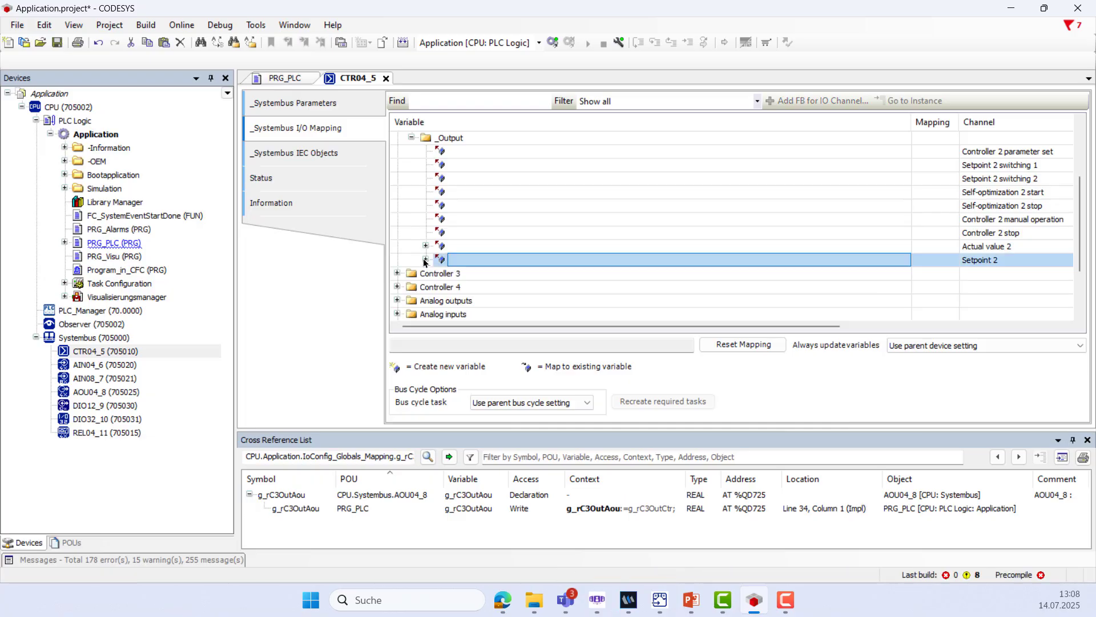
left_click(407, 137)
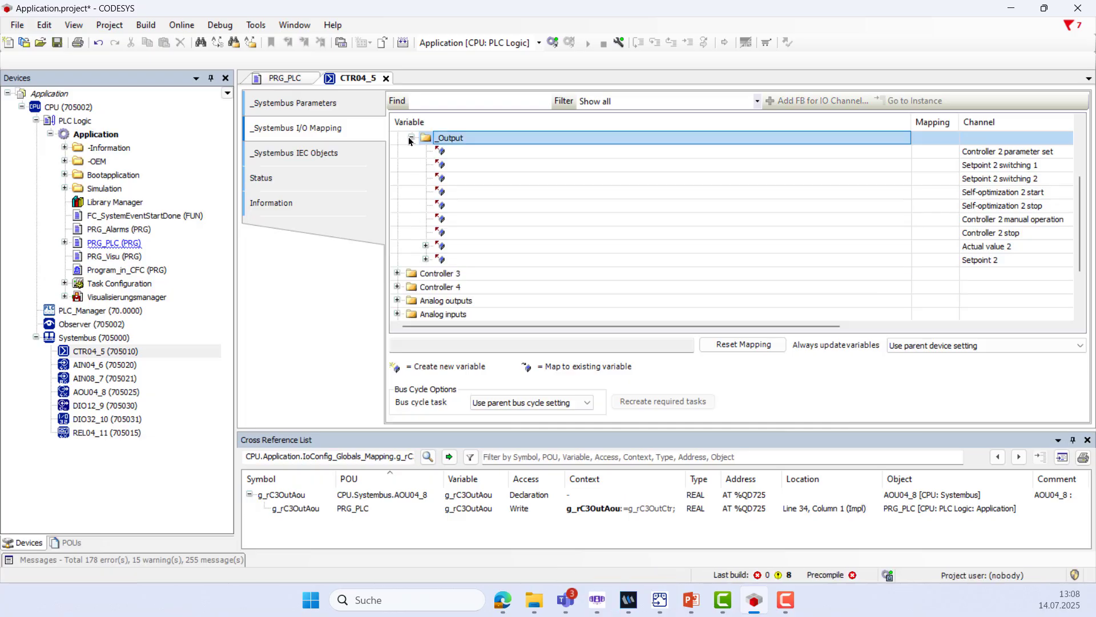
left_click(409, 139)
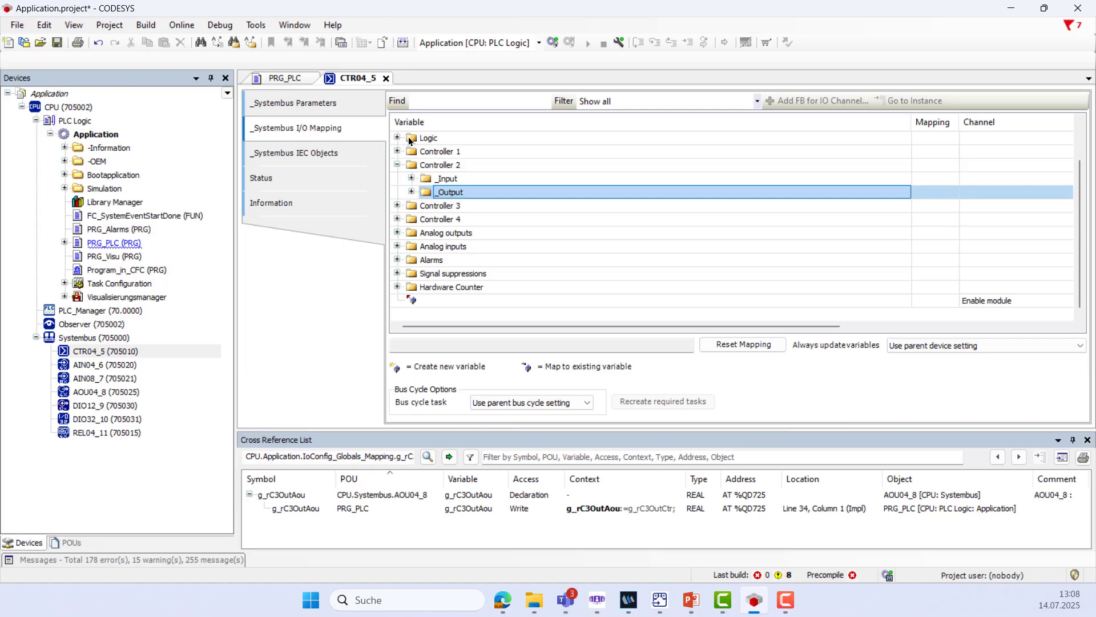
Step: Map the Value channel of Setpoint 3 in Controller 3's outputs to Application.gvlProcessTechnology.astPtUnit[1].out.arOutputAnalog[2], reusing the copied path
left_click(397, 205)
left_click(412, 232)
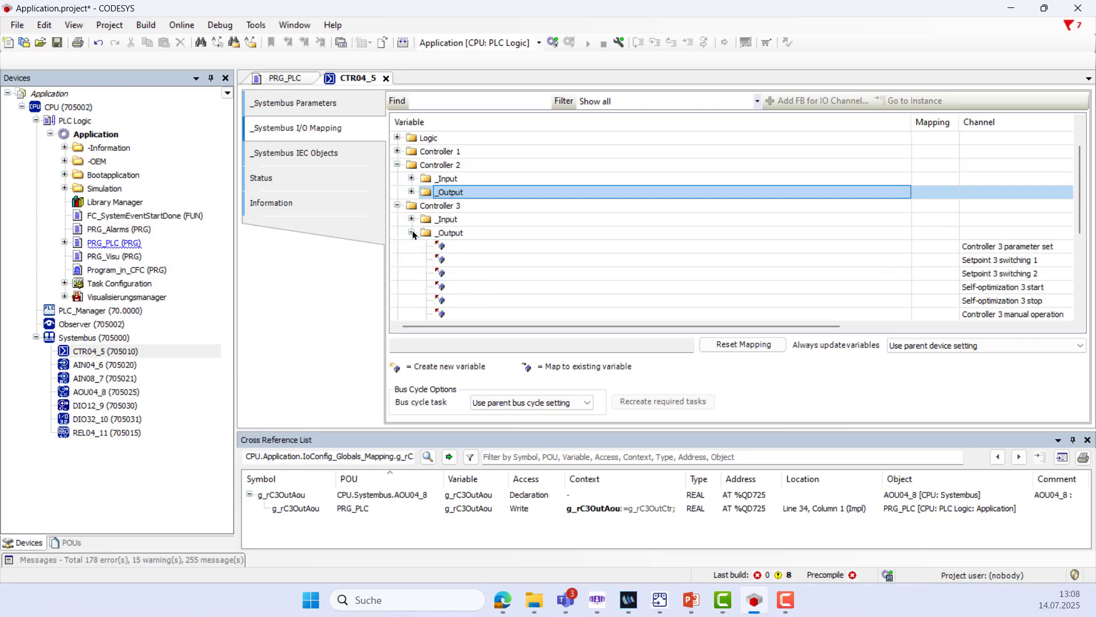
scroll(476, 255, "down", 1)
scroll(476, 255, "down", 1)
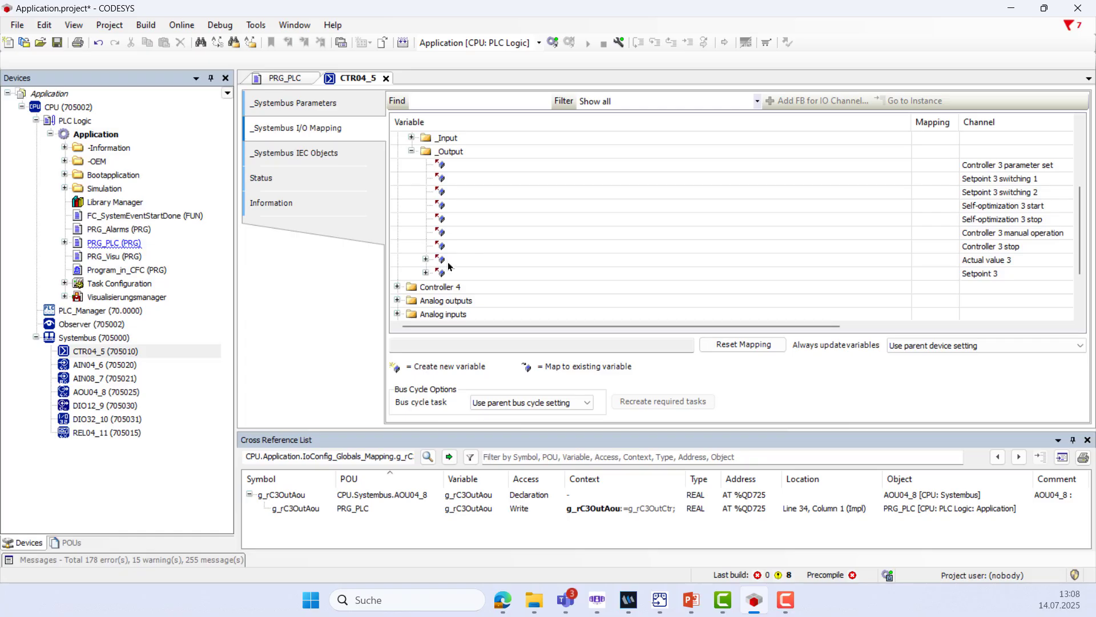
left_click(426, 272)
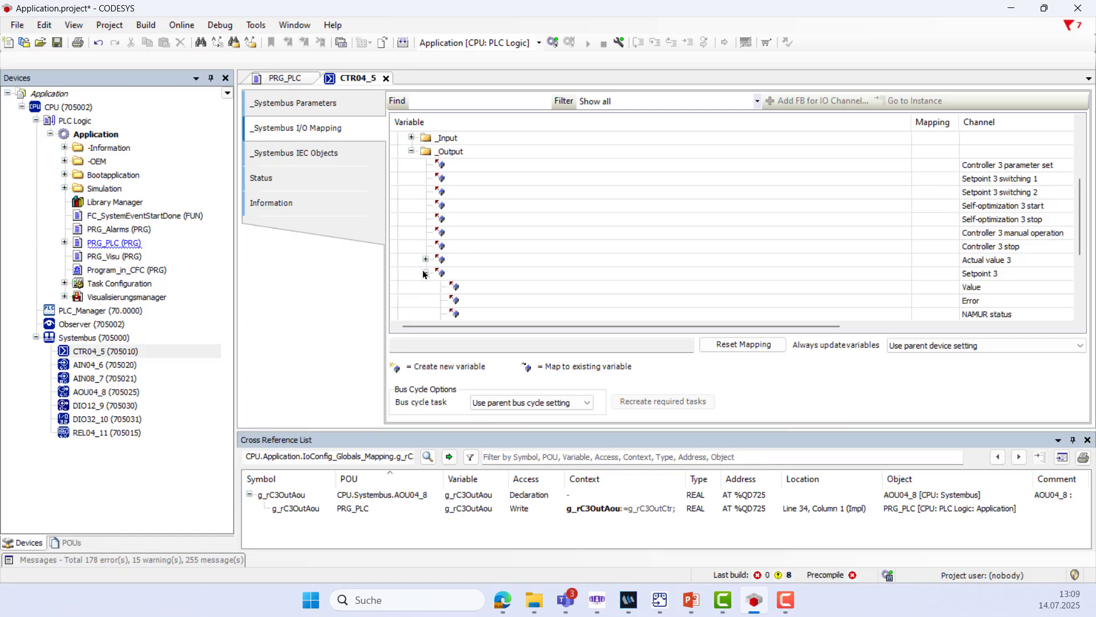
double_click(491, 286)
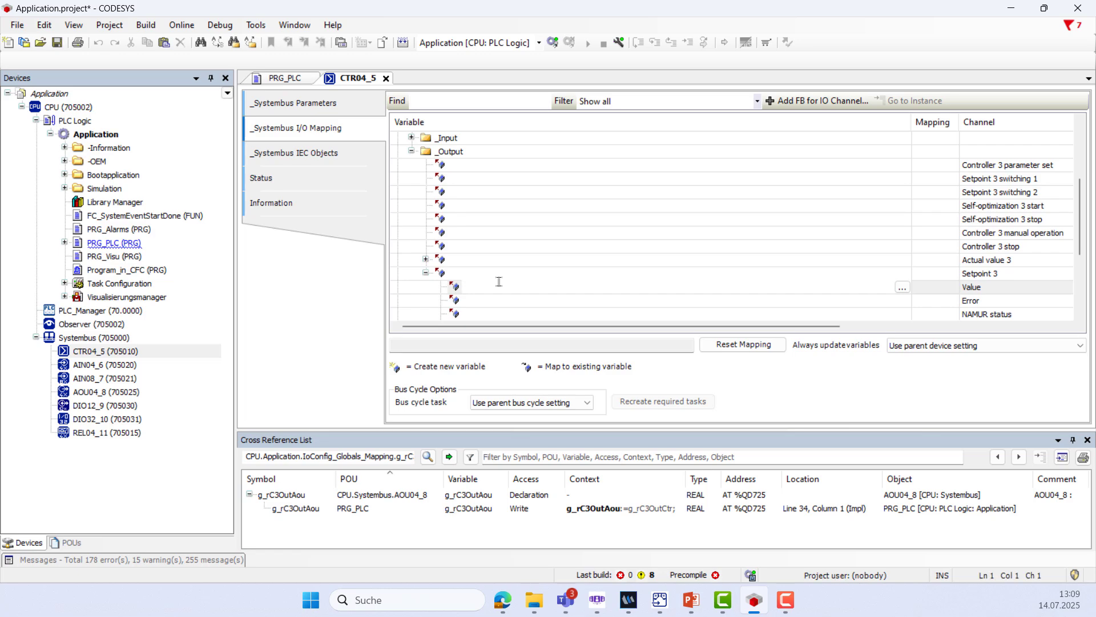
key("ctrl+v")
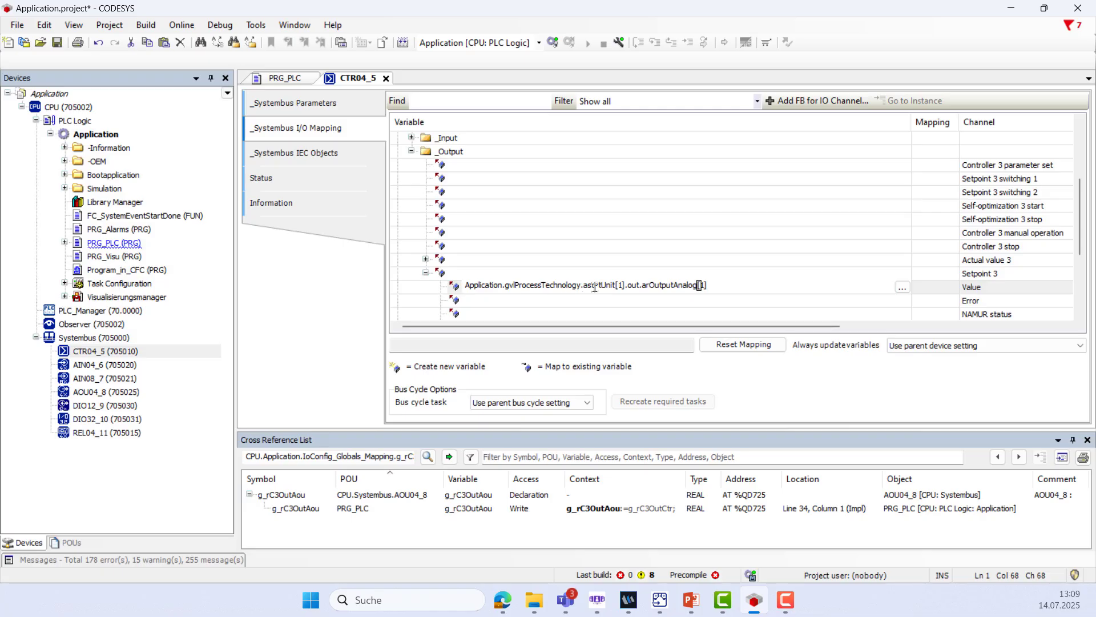
key("Left")
key("BackSpace")
type("2")
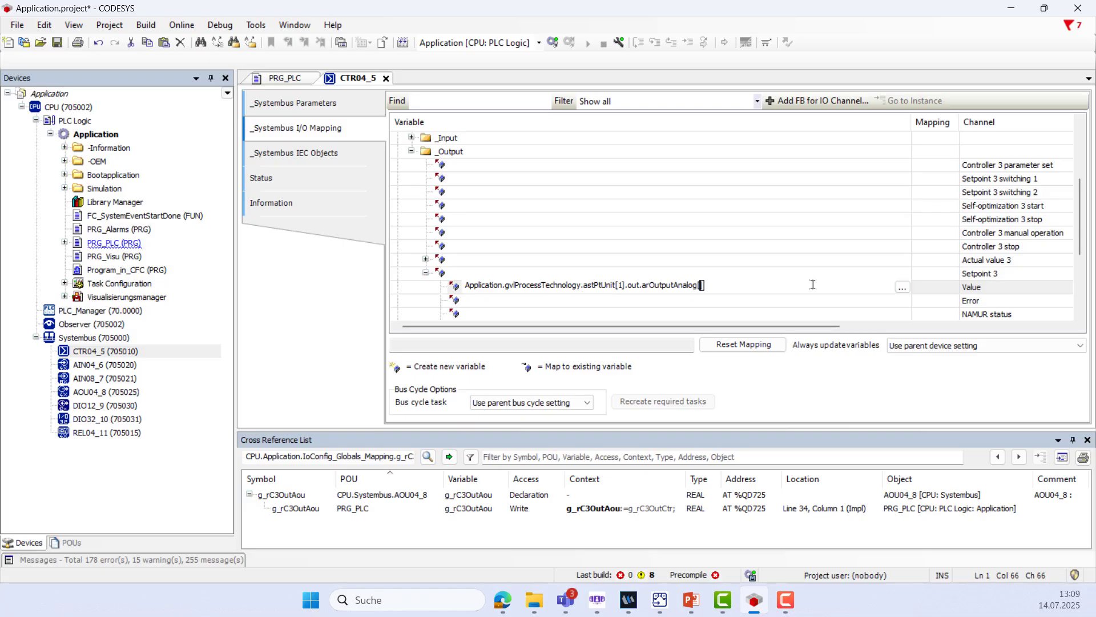
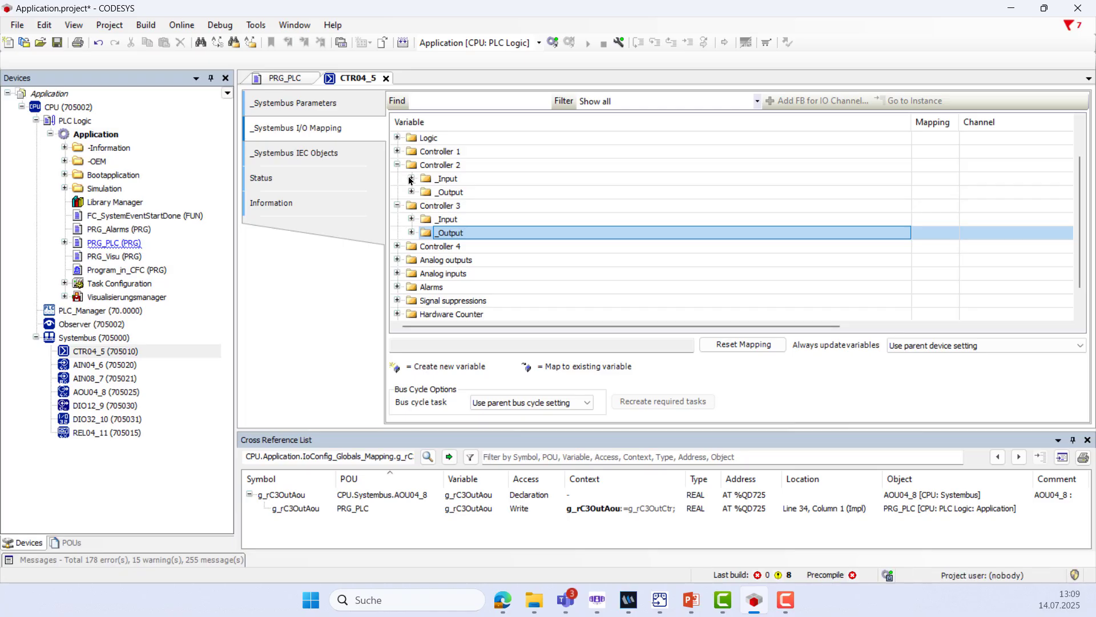
Step: Paste the copied path into the Value channel of Actual value 2 in Controller 2's inputs and trim it to Application.gvlProcessTechnology.astPtUnit[1]
left_click(411, 178)
left_click(425, 286)
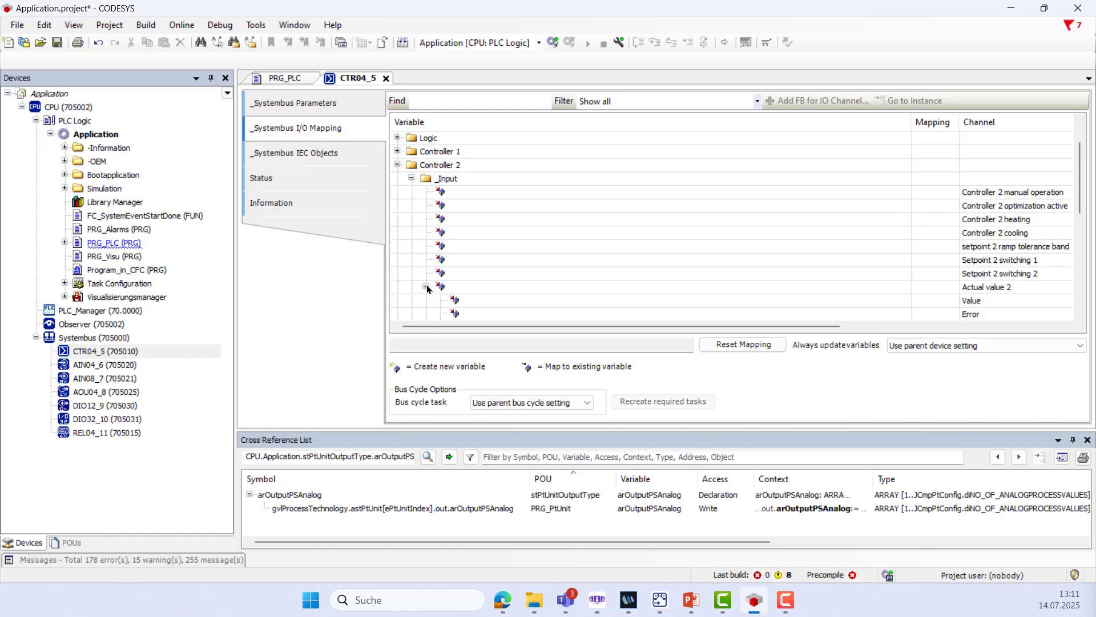
scroll(513, 299, "down", 1)
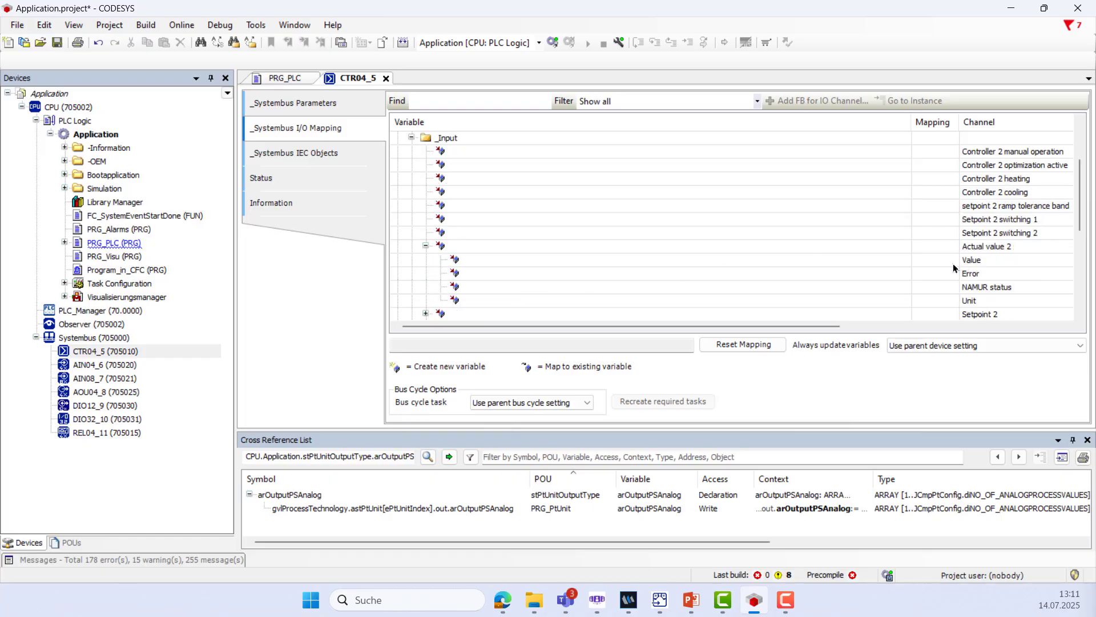
double_click(610, 263)
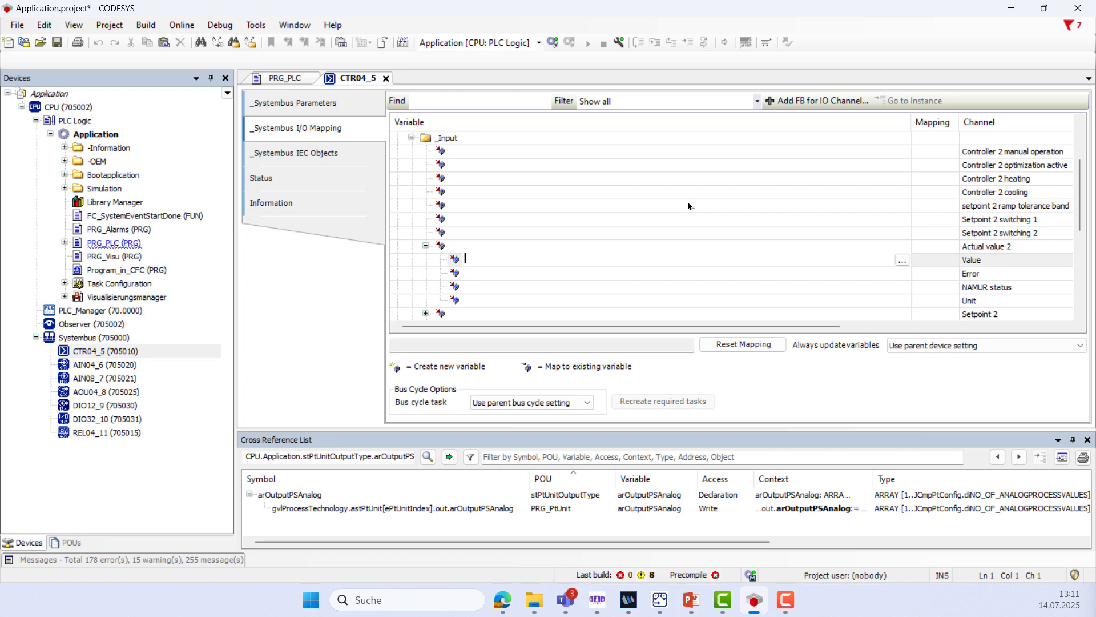
type("Application.gvlProcessTechnology.astPtUnit[1].out.arOutputAnalog[1]")
key("BackSpace")
key("BackSpace")
key("BackSpace")
key("BackSpace")
key("BackSpace")
key("BackSpace")
key("BackSpace")
key("BackSpace")
key("BackSpace")
key("BackSpace")
key("BackSpace")
key("BackSpace")
key("BackSpace")
key("BackSpace")
key("BackSpace")
key("BackSpace")
key("BackSpace")
key("BackSpace")
key("BackSpace")
key("BackSpace")
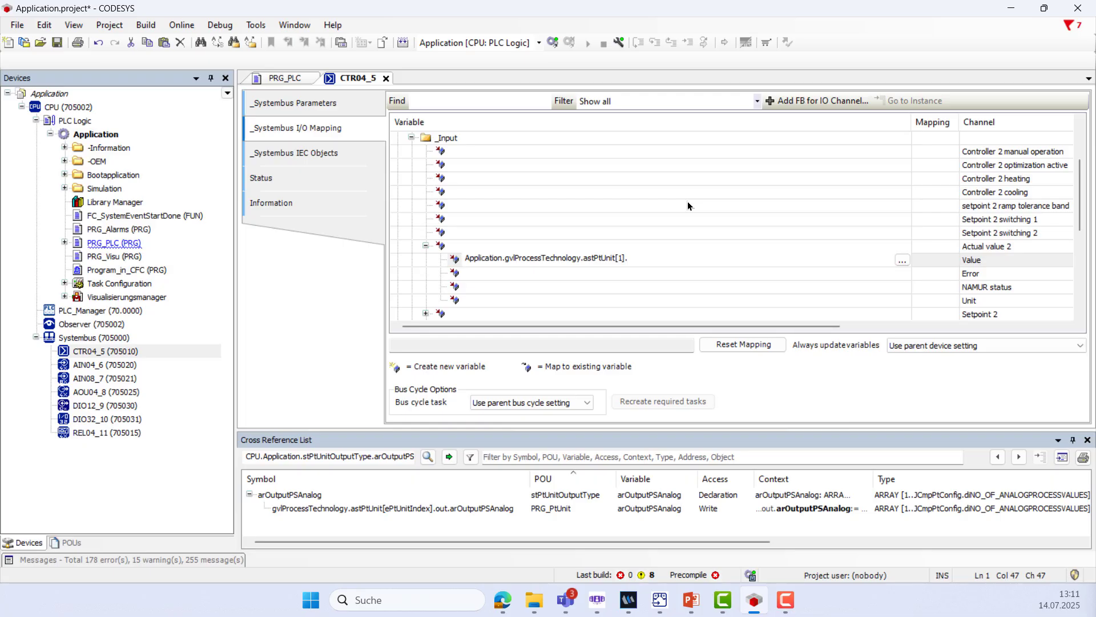
Step: Complete the Actual value 2 Value mapping as Application.gvlProcessTechnology.astPtUnit[1].in.astActualValuesAnalog[1].rValue
type("i")
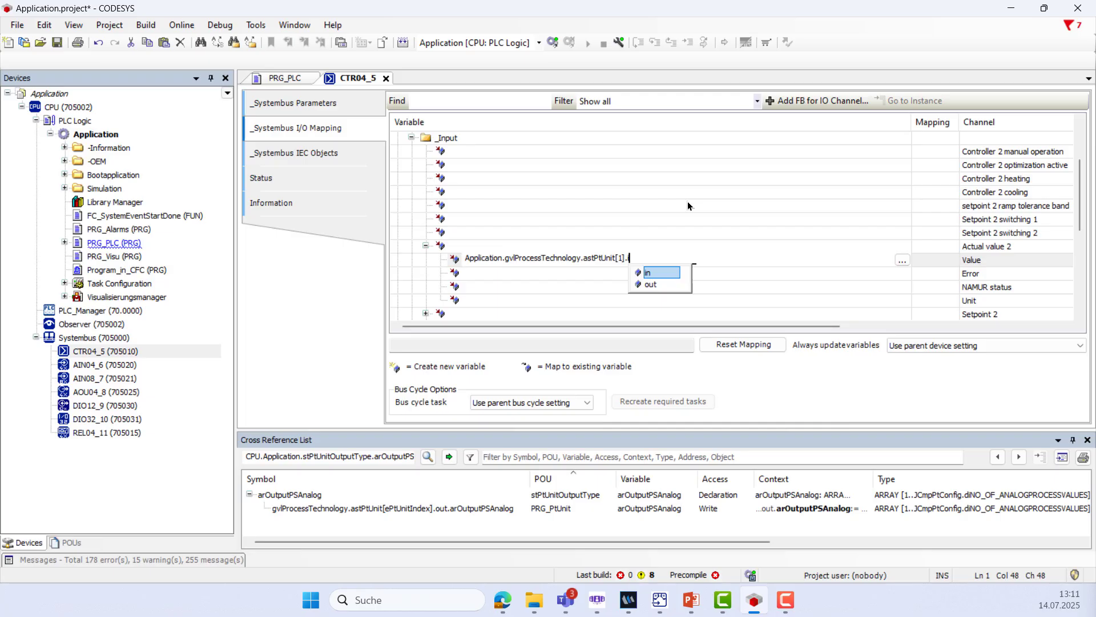
type("n")
double_click(656, 273)
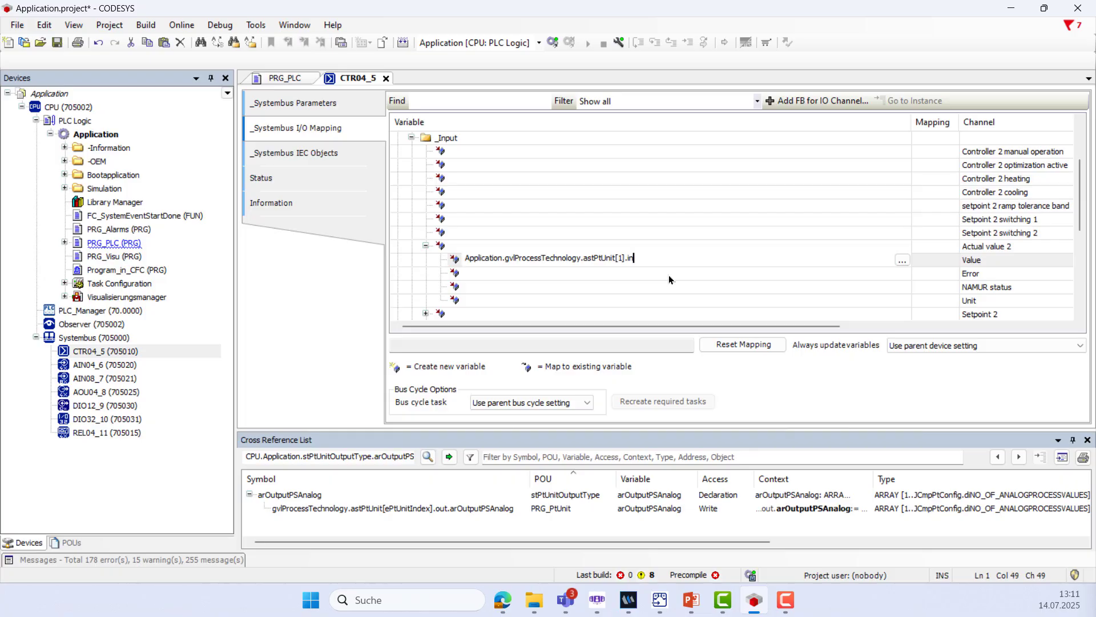
type(".")
double_click(685, 277)
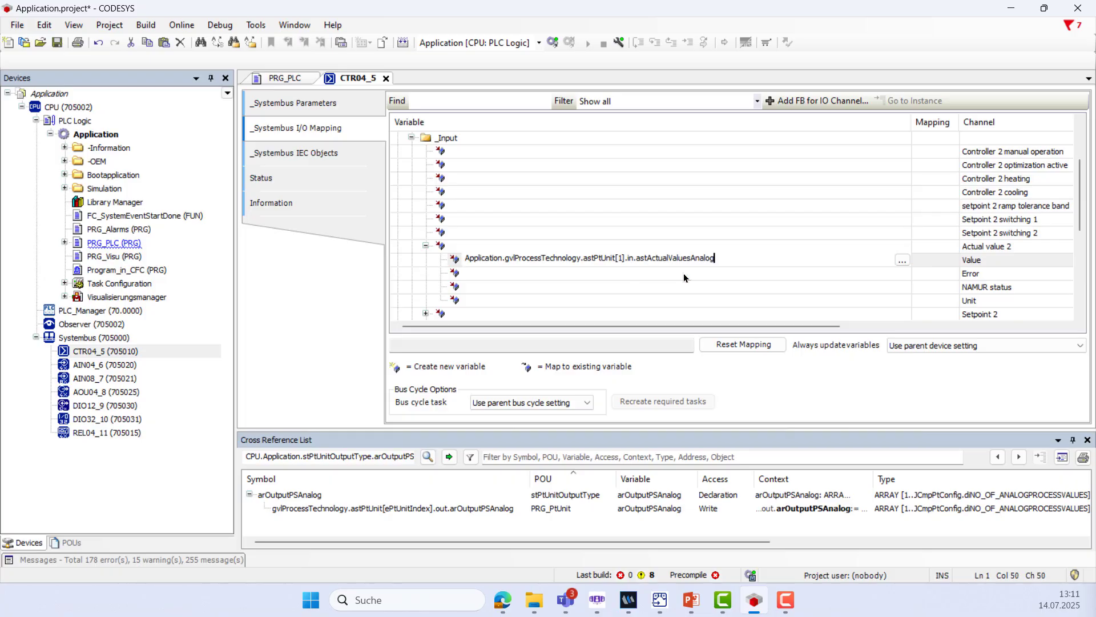
type("[1].")
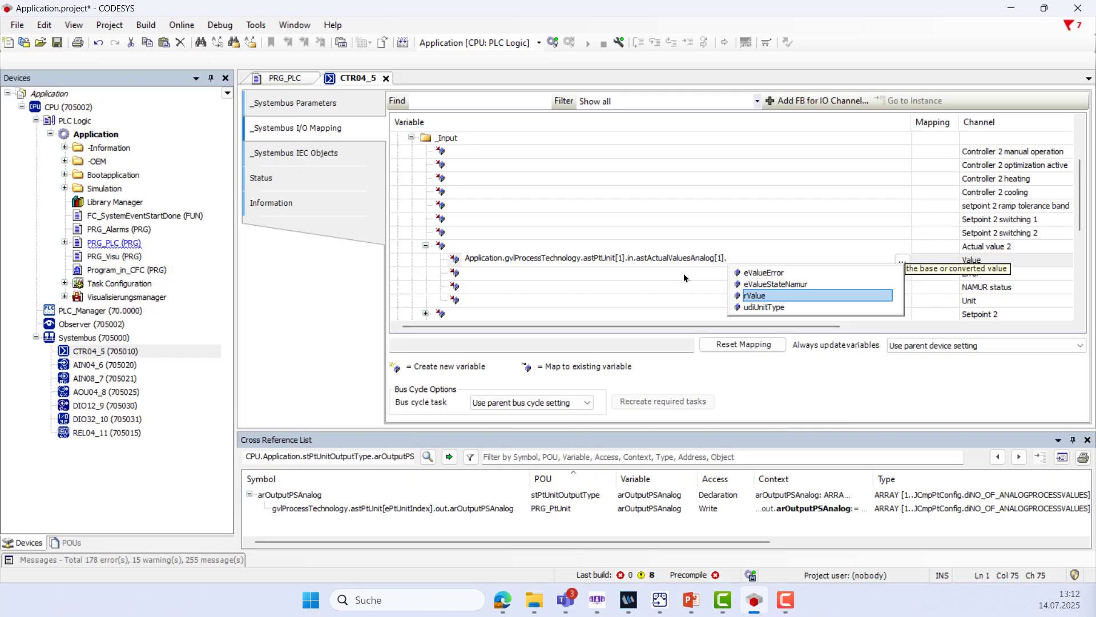
double_click(753, 296)
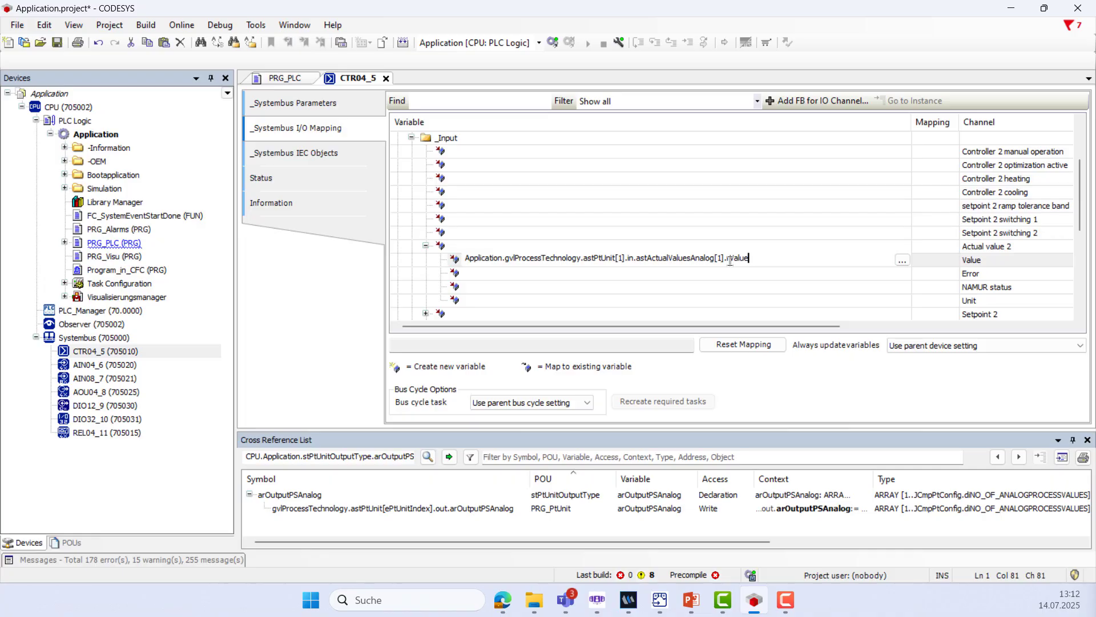
Step: Select the whole mapping path of the Actual value 2 Value channel and collapse the Controller 2 folder
left_click_drag(749, 259, 446, 267)
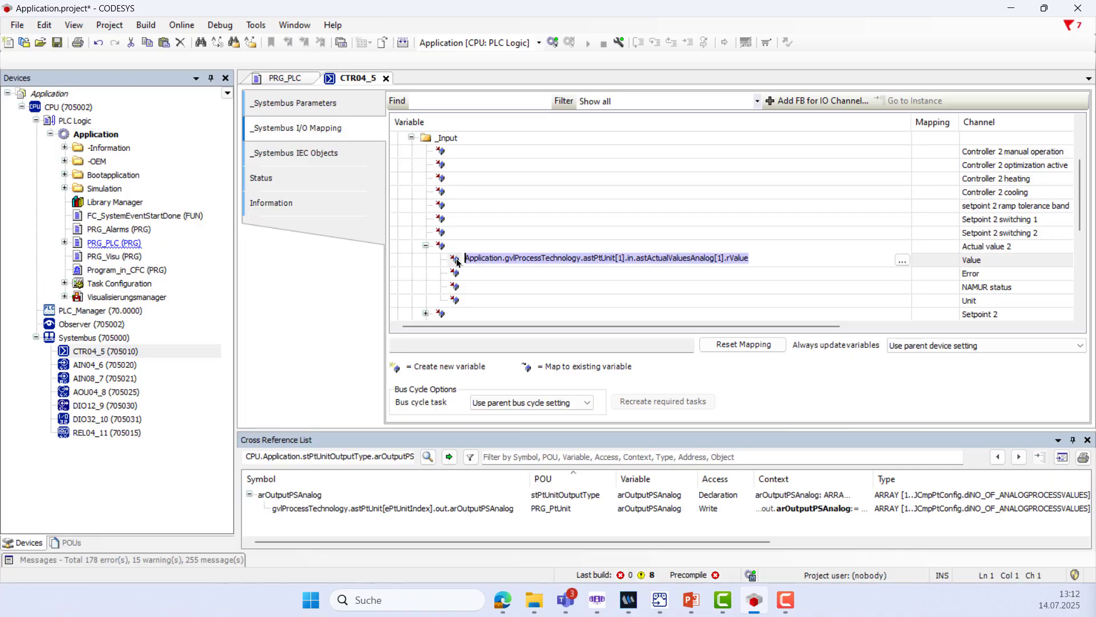
left_click(410, 138)
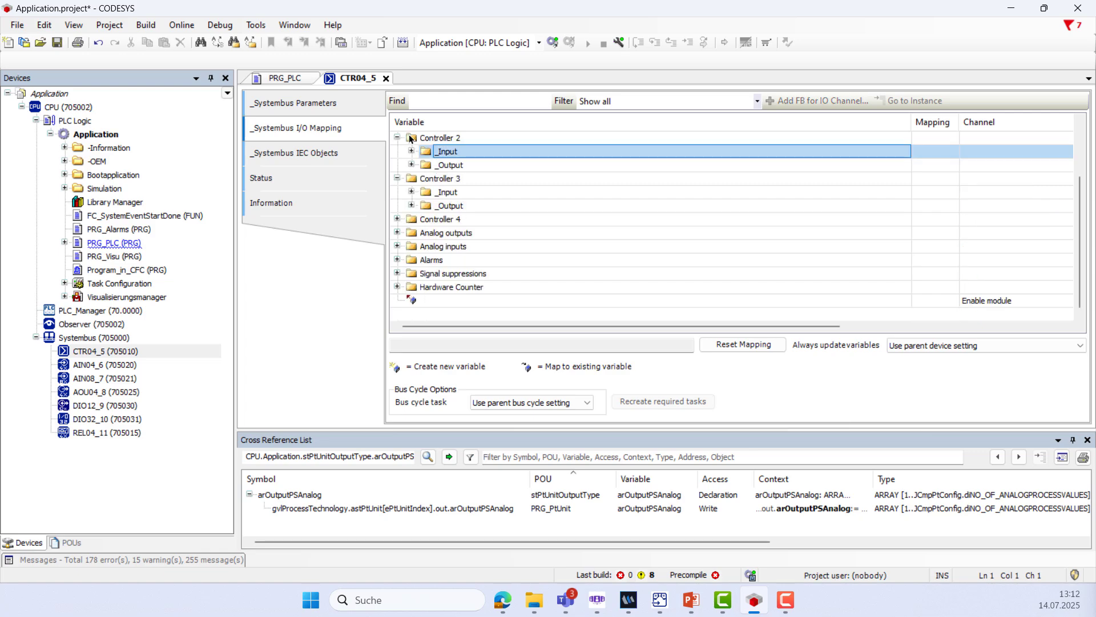
scroll(423, 153, "up", 2)
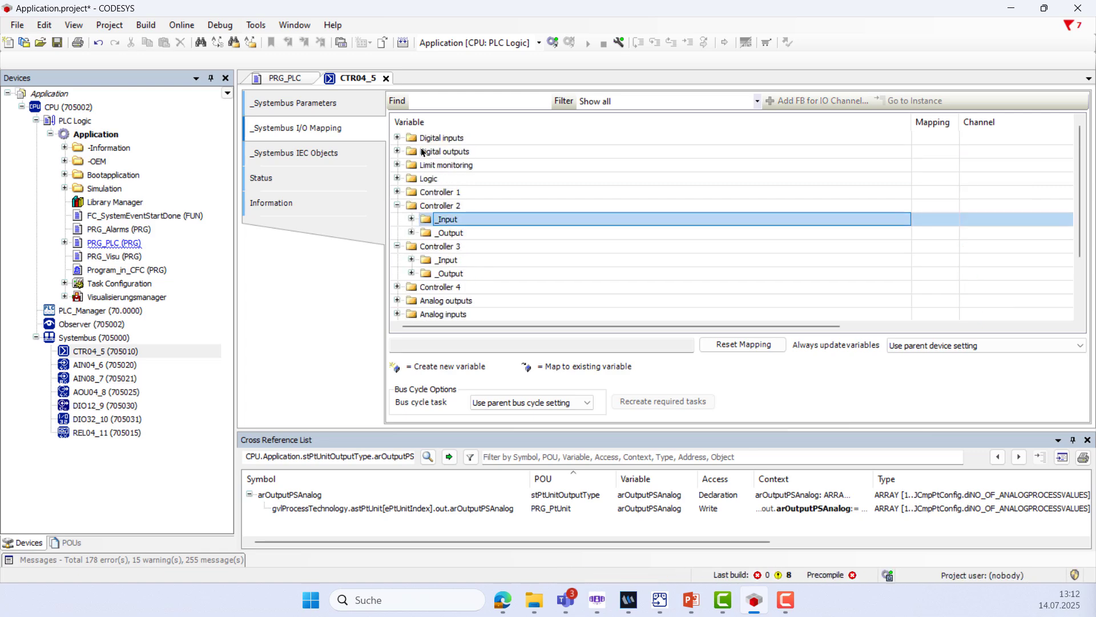
left_click(398, 206)
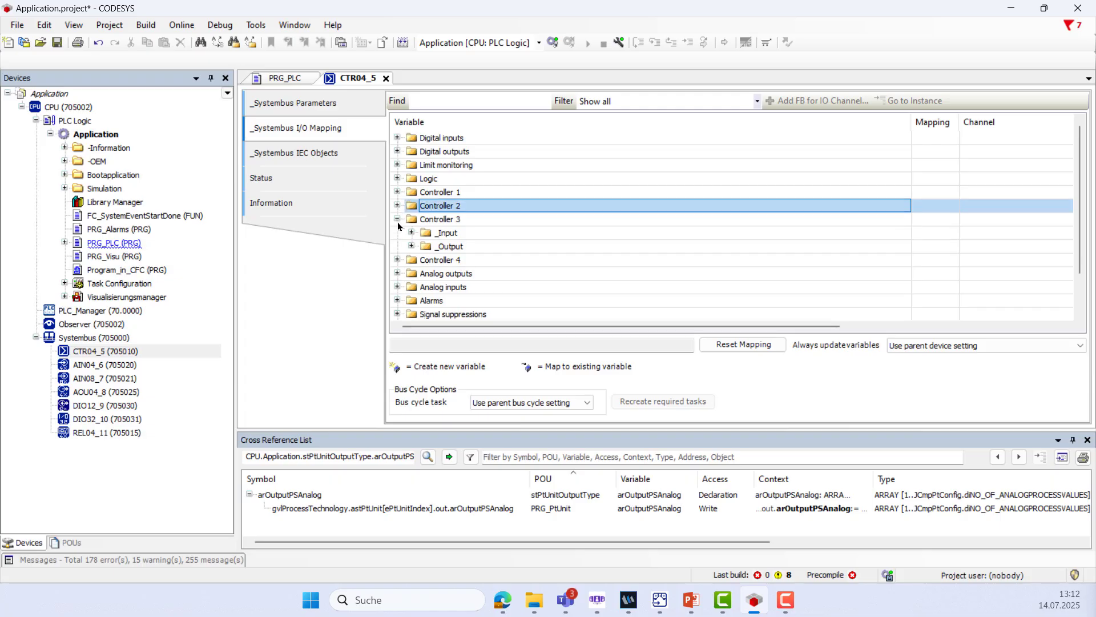
Step: Paste the copied path into the Value channel of Actual value 3 in Controller 3's inputs and trim it to Application.gvlProcessTechnology.astPtUnit[1]
left_click(411, 233)
scroll(411, 235, "down", 3)
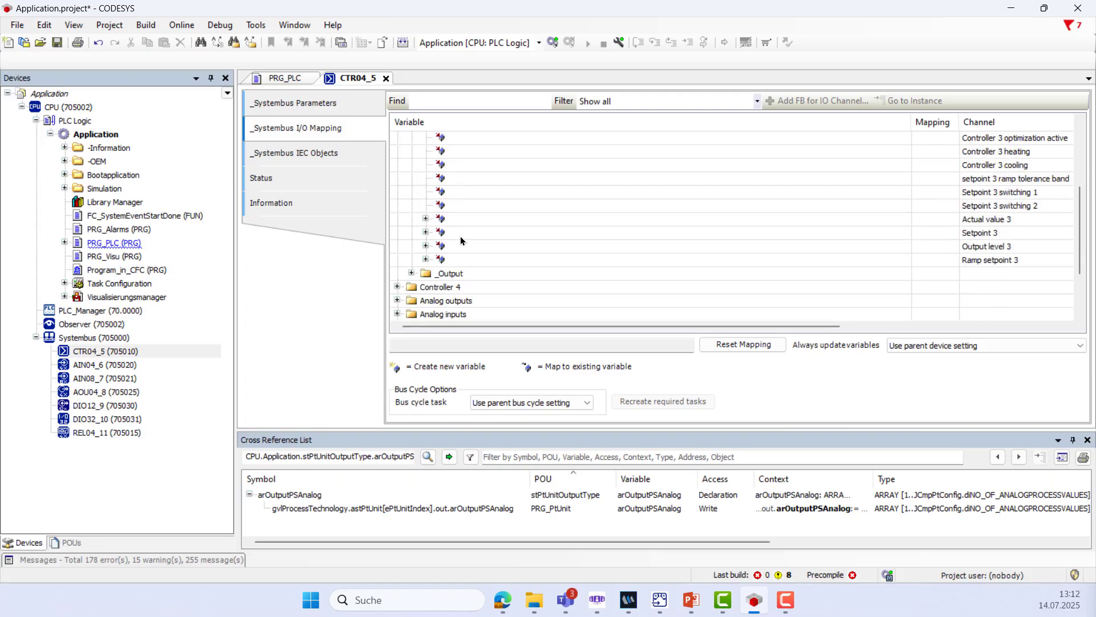
left_click(425, 219)
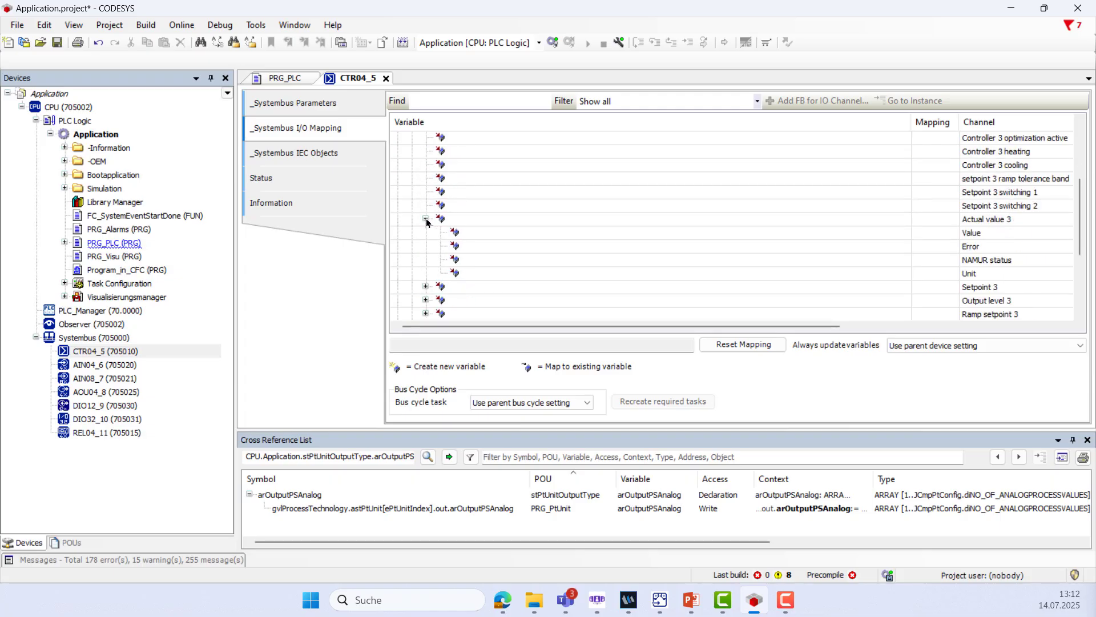
double_click(471, 230)
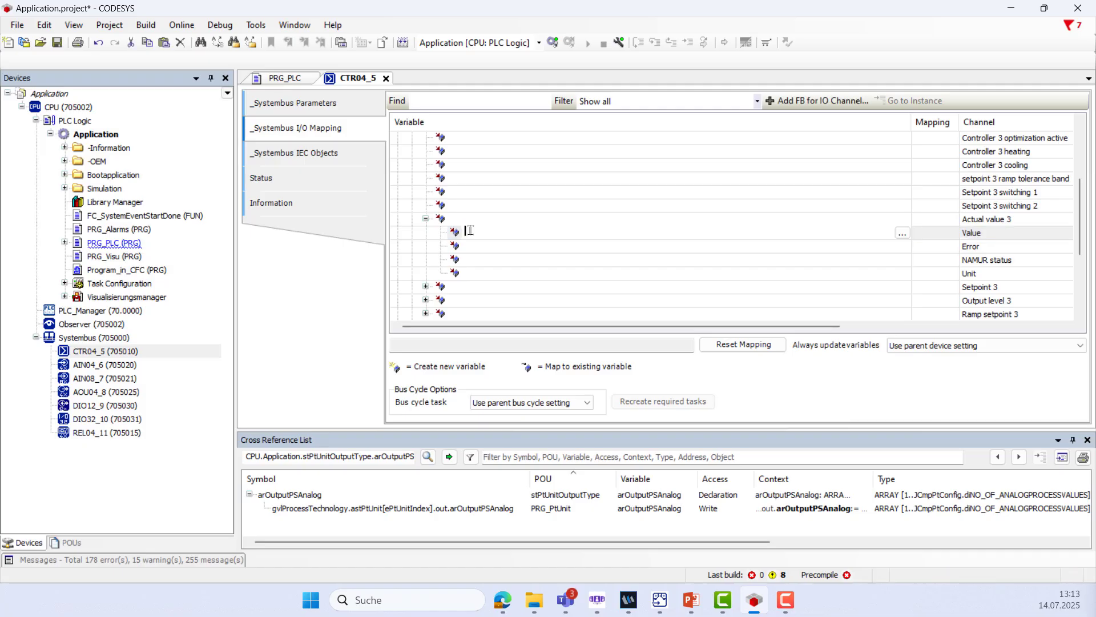
type("Application.gvlProcessTechnology.astPtUnit[1].out.arOutputAnalog[1]")
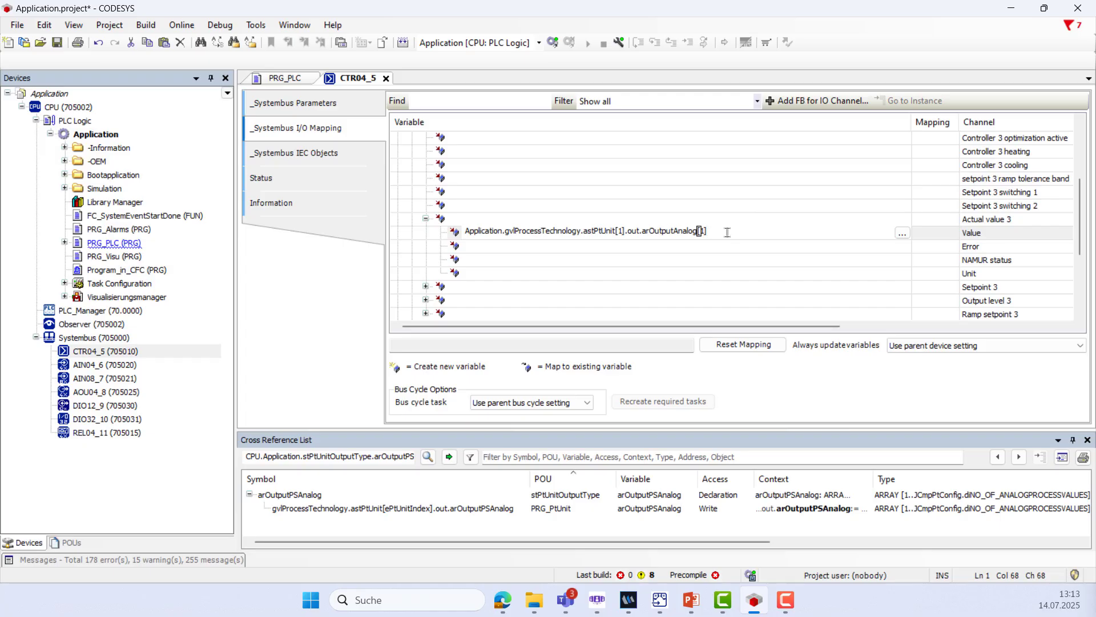
left_click_drag(727, 232, 629, 233)
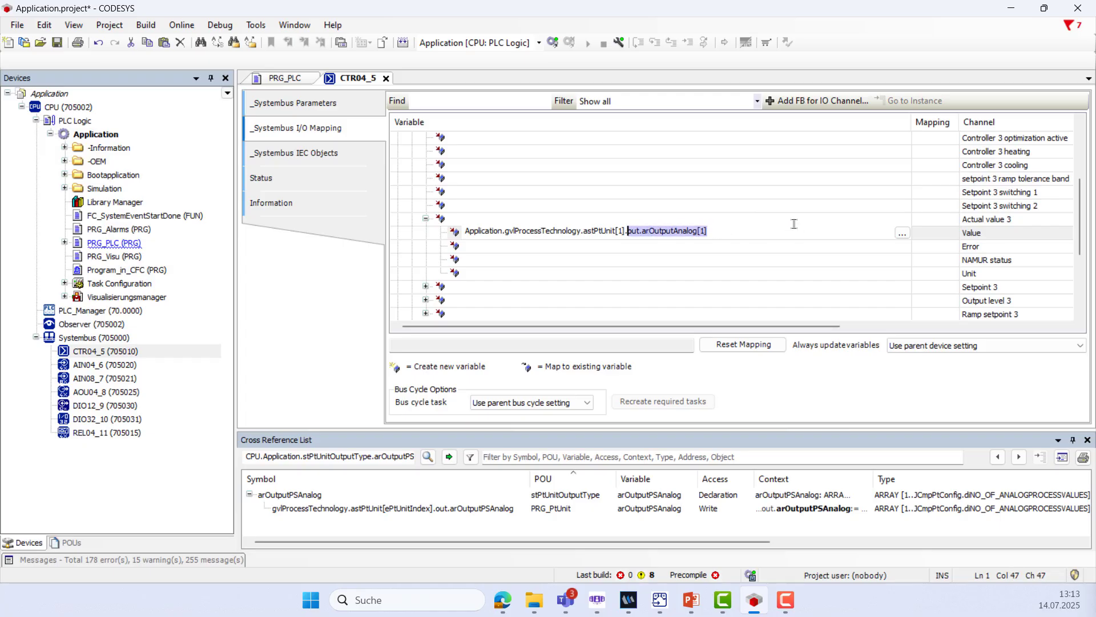
key("BackSpace")
Step: Complete the Actual value 3 Value mapping as Application.gvlProcessTechnology.astPtUnit[1].in.astActualValuesAnalog[2].rValue
key("ctrl+space")
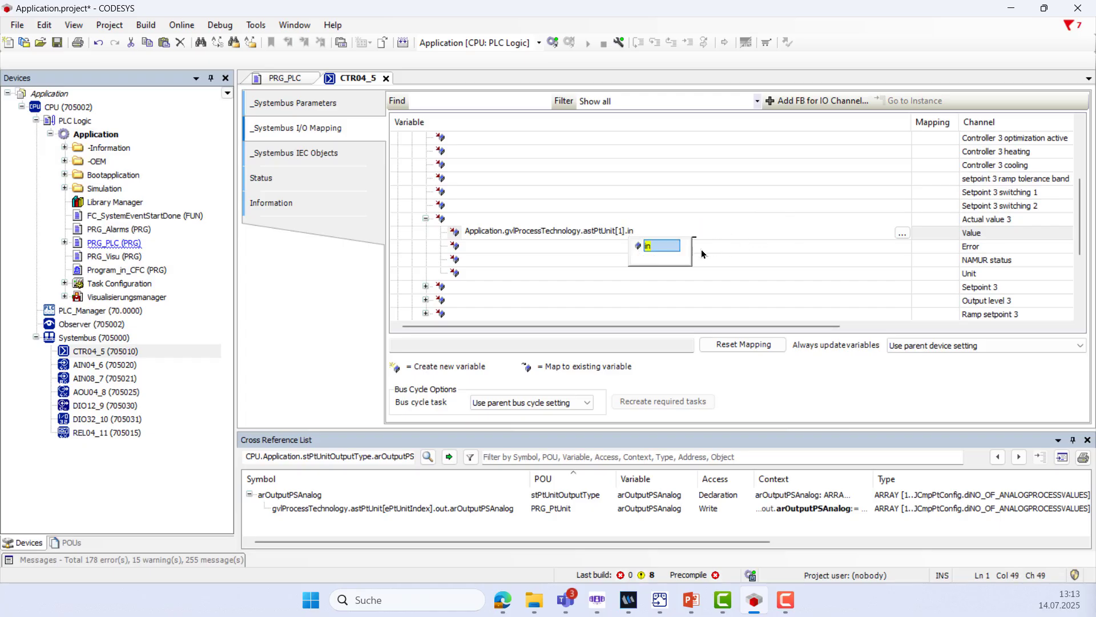
double_click(656, 245)
type(".")
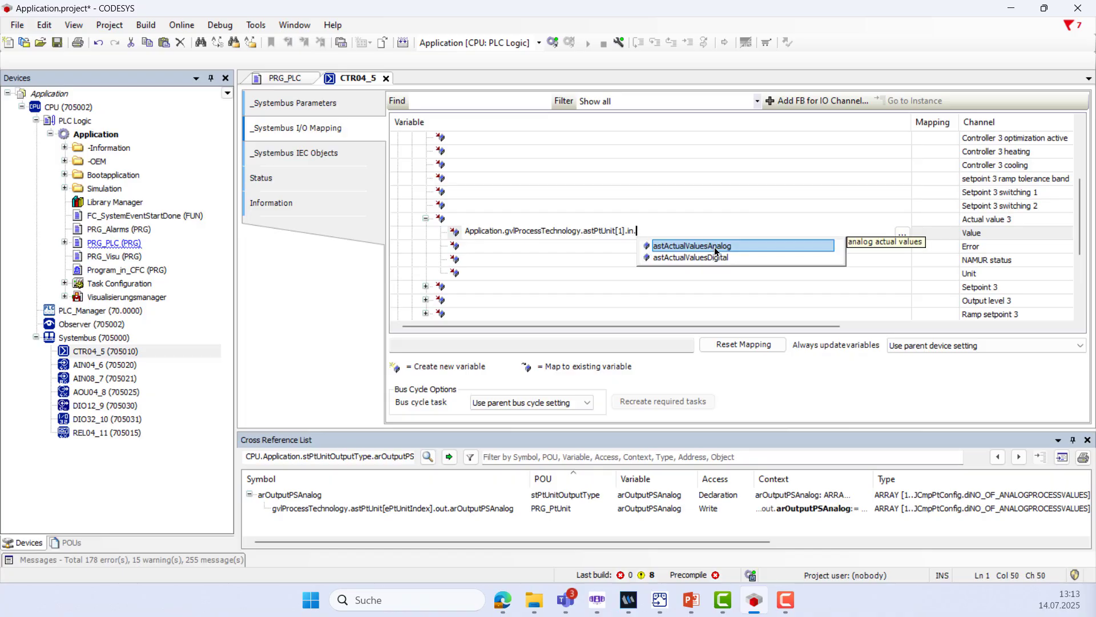
double_click(717, 247)
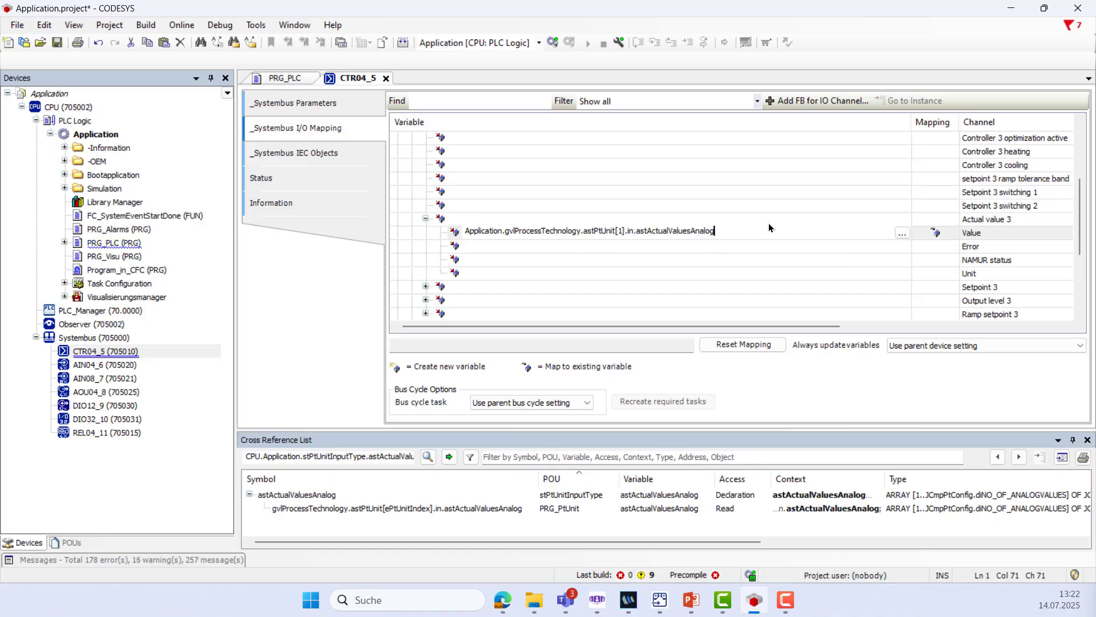
type("1]")
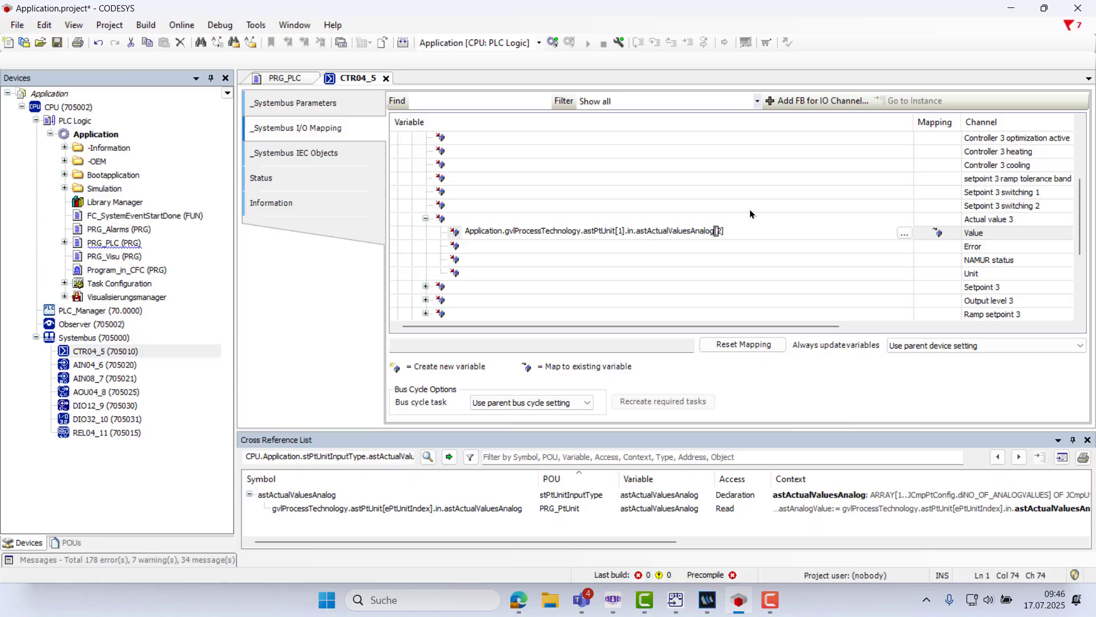
type(".")
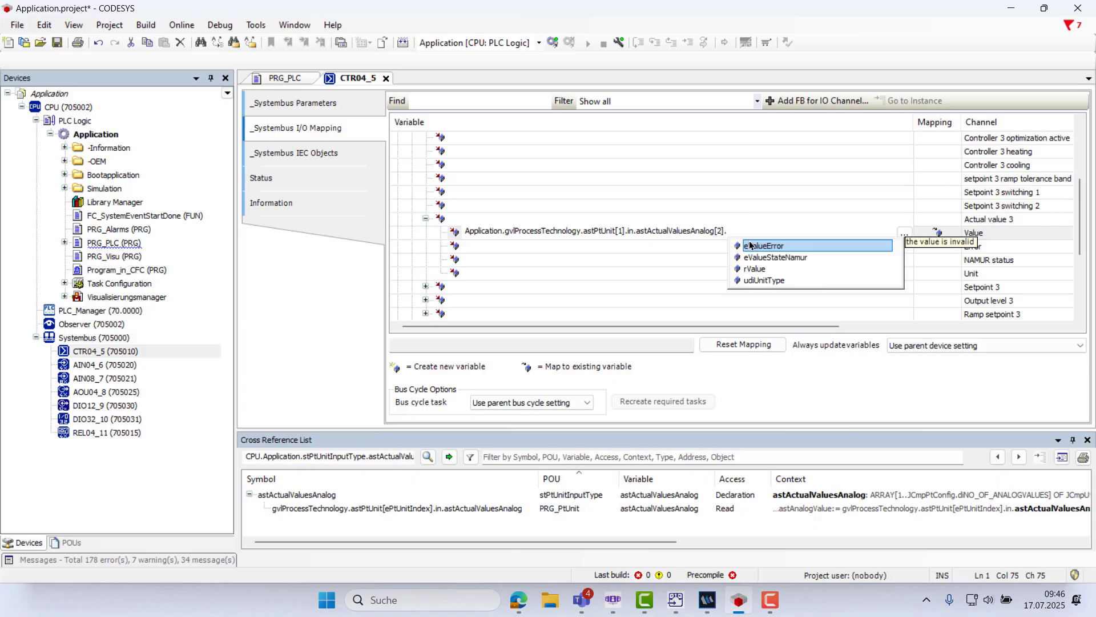
double_click(753, 269)
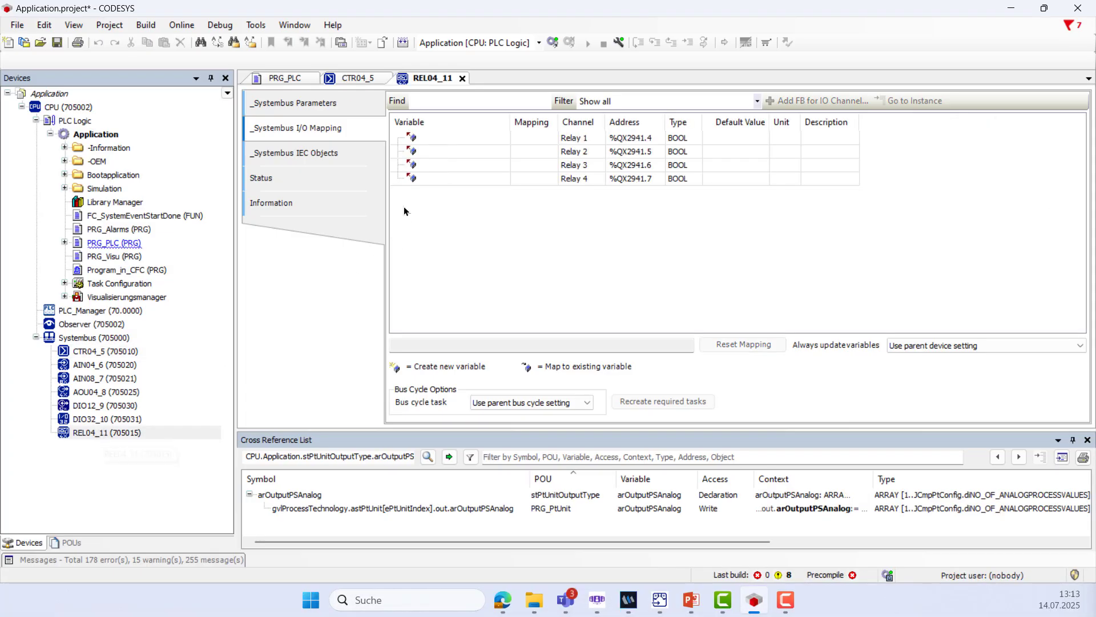
Step: Paste the path Application.gvlProcessTechnology.astPtUnit[1].out.arOutputAnalog[1] into the Relay 1 channel of REL04_11 and widen the Variable column
double_click(438, 137)
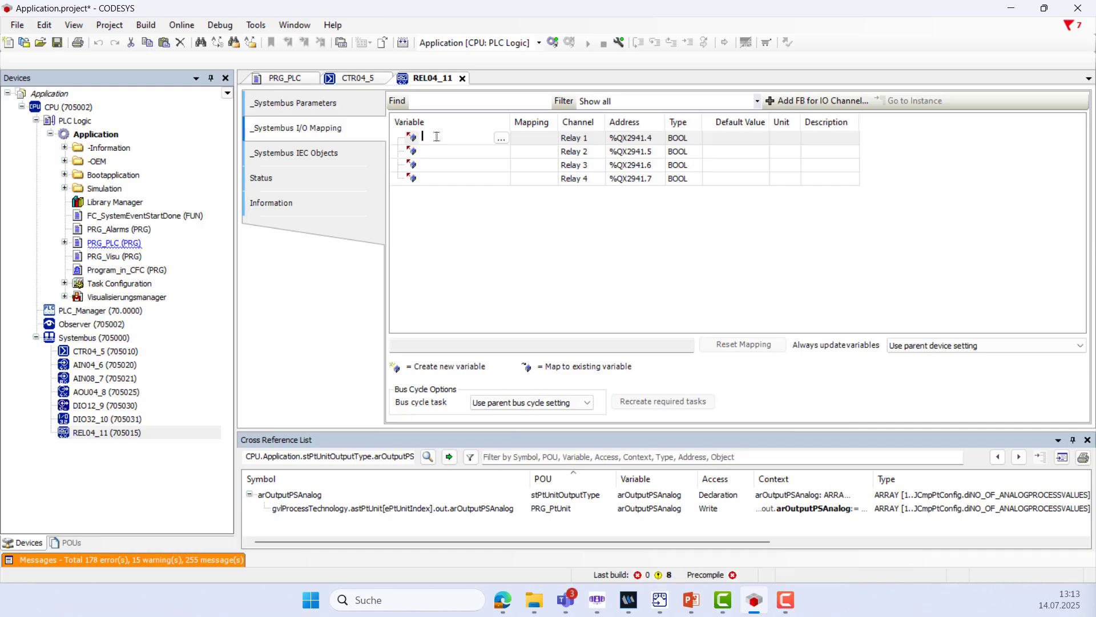
type("gvlProcessTechnology.astPtUnit[ePtUnitIndex].out.arOutputAnalog[1]")
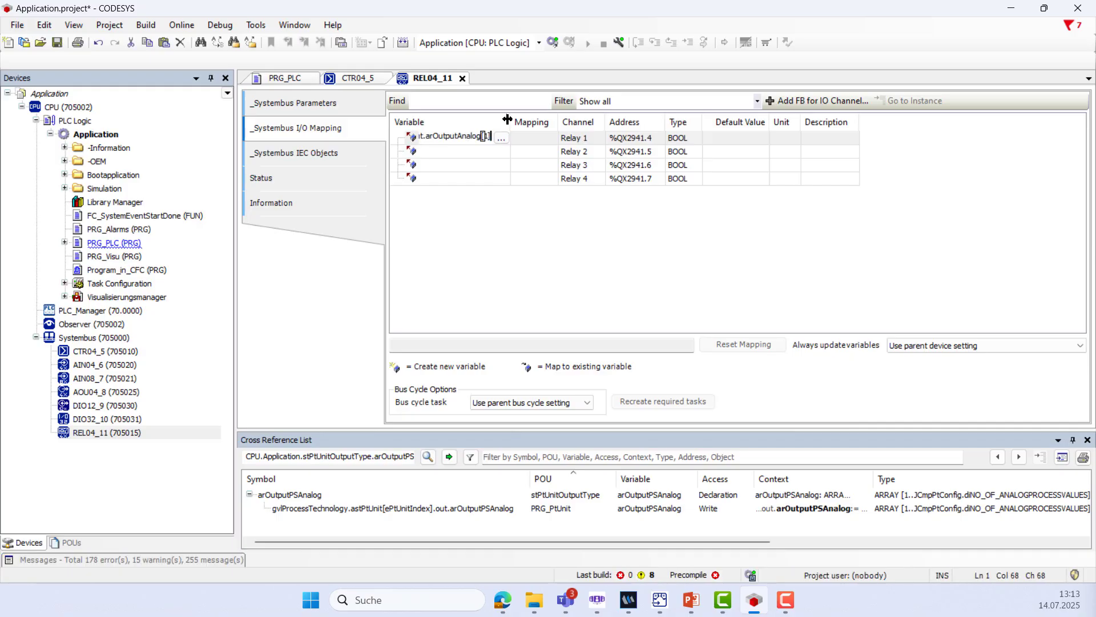
left_click_drag(510, 121, 712, 122)
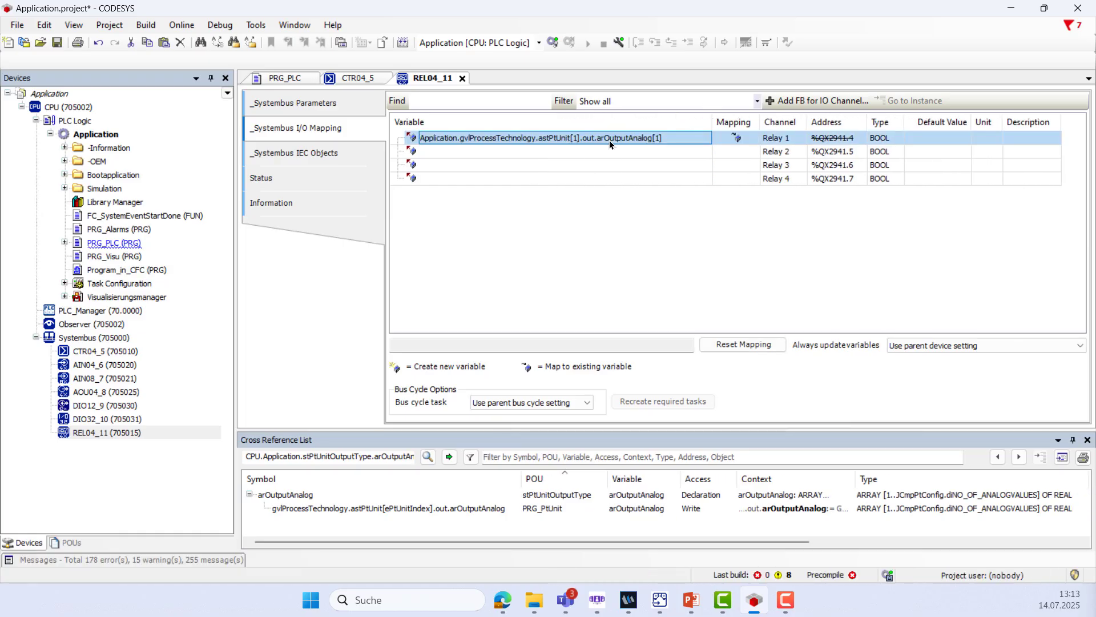
Step: Change the Relay 1 mapping to Application.gvlProcessTechnology.astPtUnit[1].out.axOutputDigital[1]
double_click(608, 139)
key("End")
key("BackSpace")
key("BackSpace")
key("BackSpace")
key("BackSpace")
key("BackSpace")
key("BackSpace")
key("BackSpace")
key("BackSpace")
key("BackSpace")
key("BackSpace")
key("BackSpace")
key("BackSpace")
key("BackSpace")
key("BackSpace")
key("BackSpace")
key("BackSpace")
key("BackSpace")
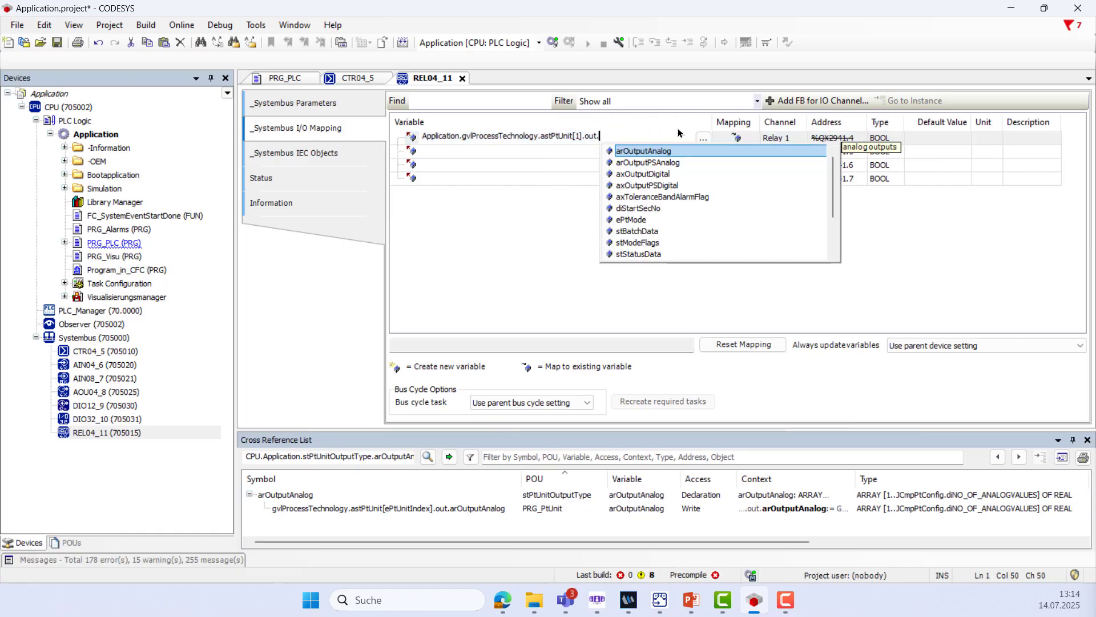
double_click(665, 174)
type("[1]")
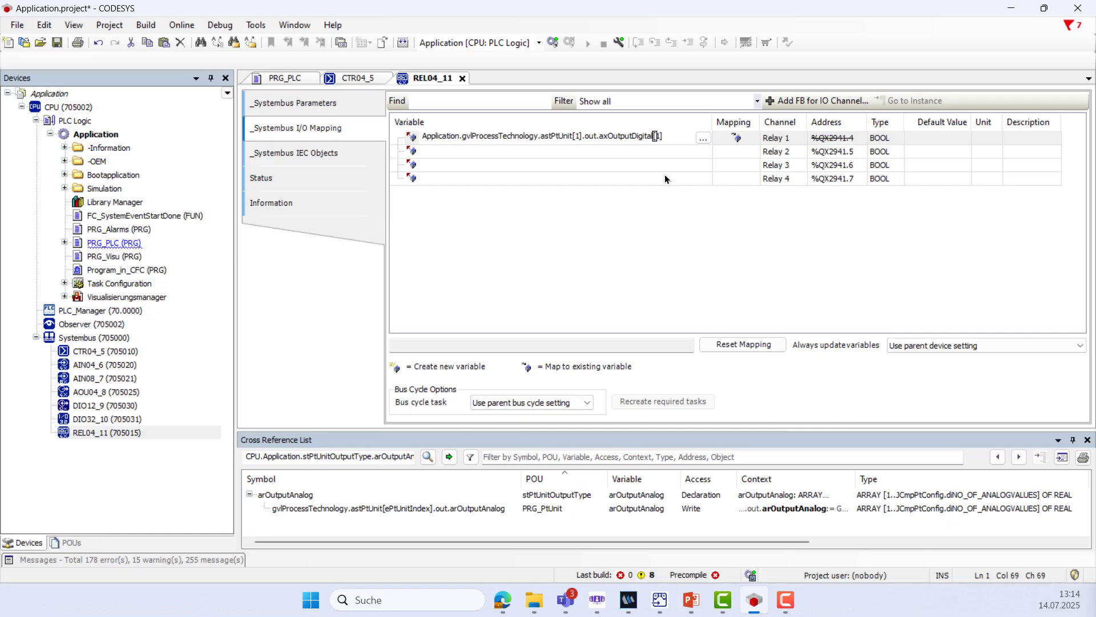
Step: Generate the application code and open the build messages
left_click(146, 25)
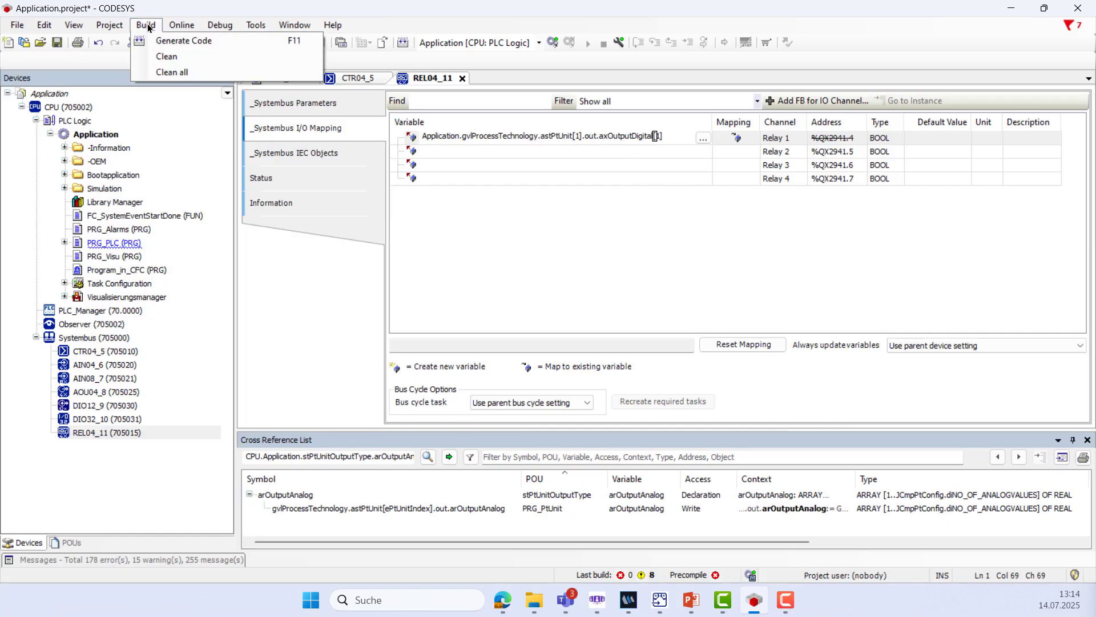
left_click(174, 40)
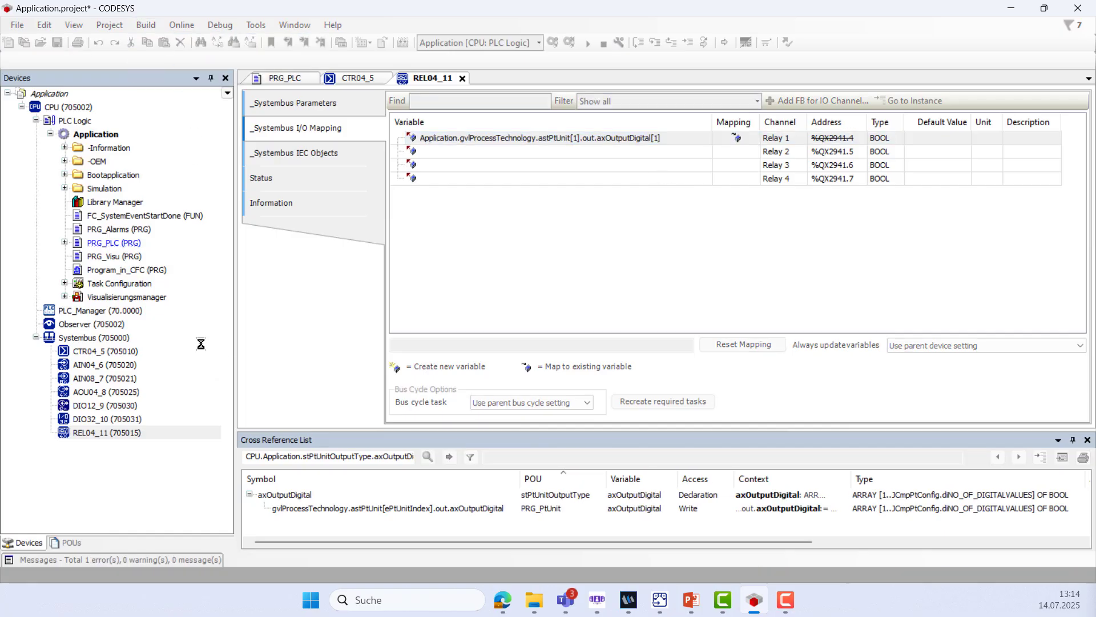
left_click(196, 561)
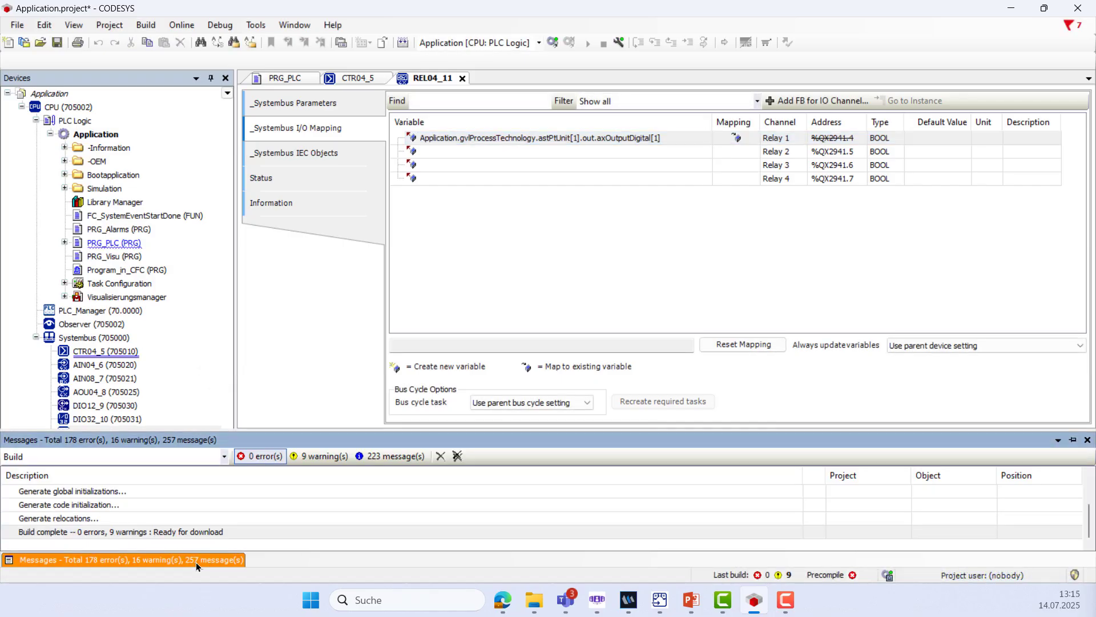
Step: Log in to the PLC with download, including the boot application update
left_click(189, 29)
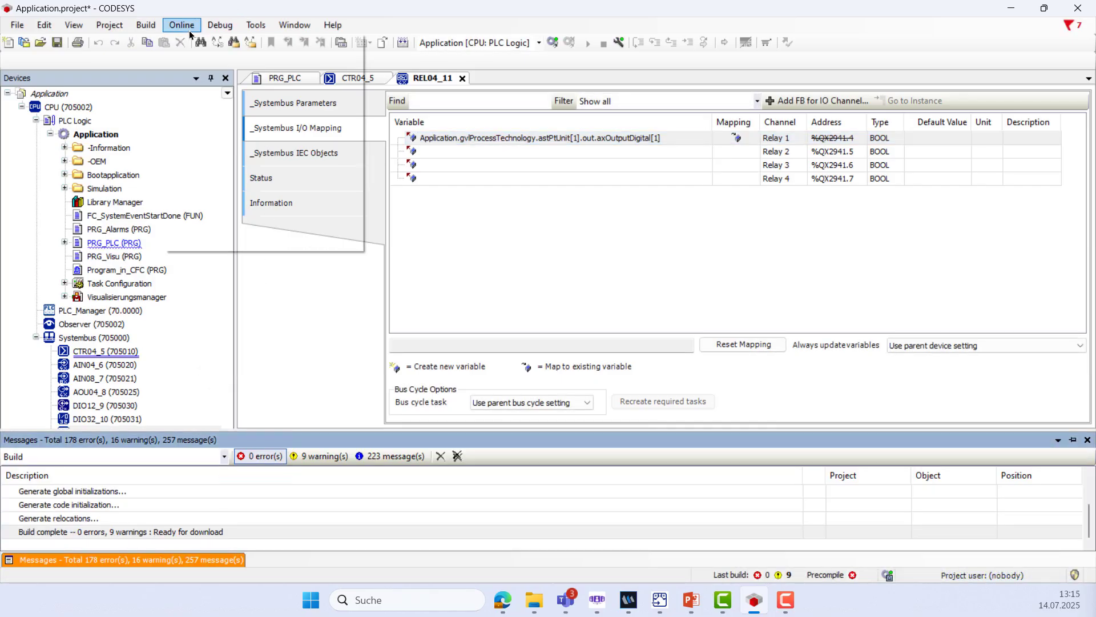
left_click(198, 41)
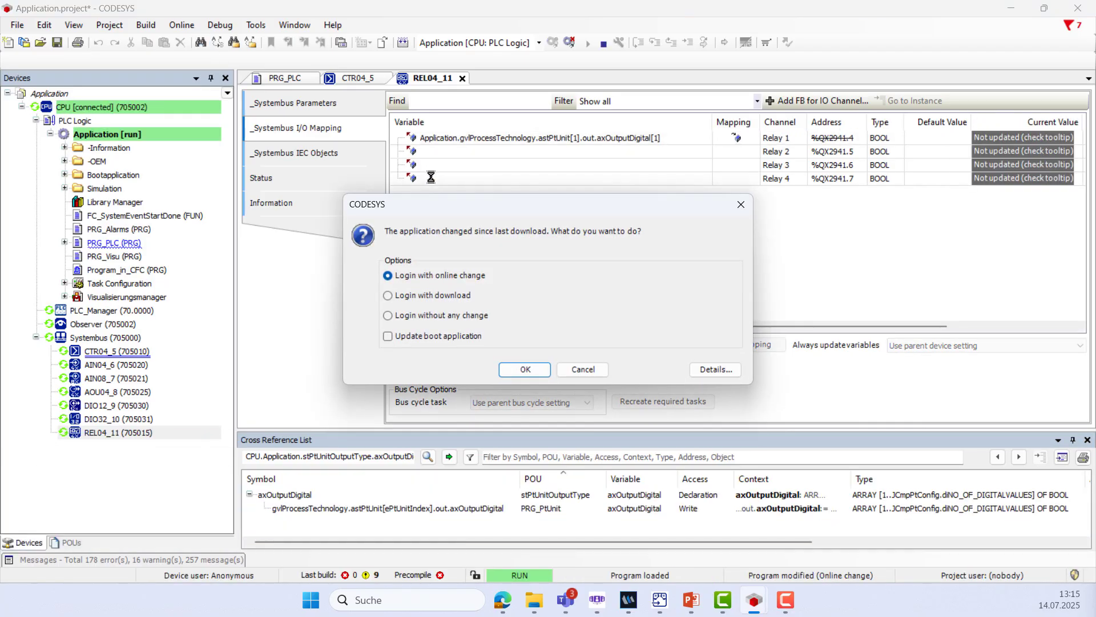
left_click(435, 295)
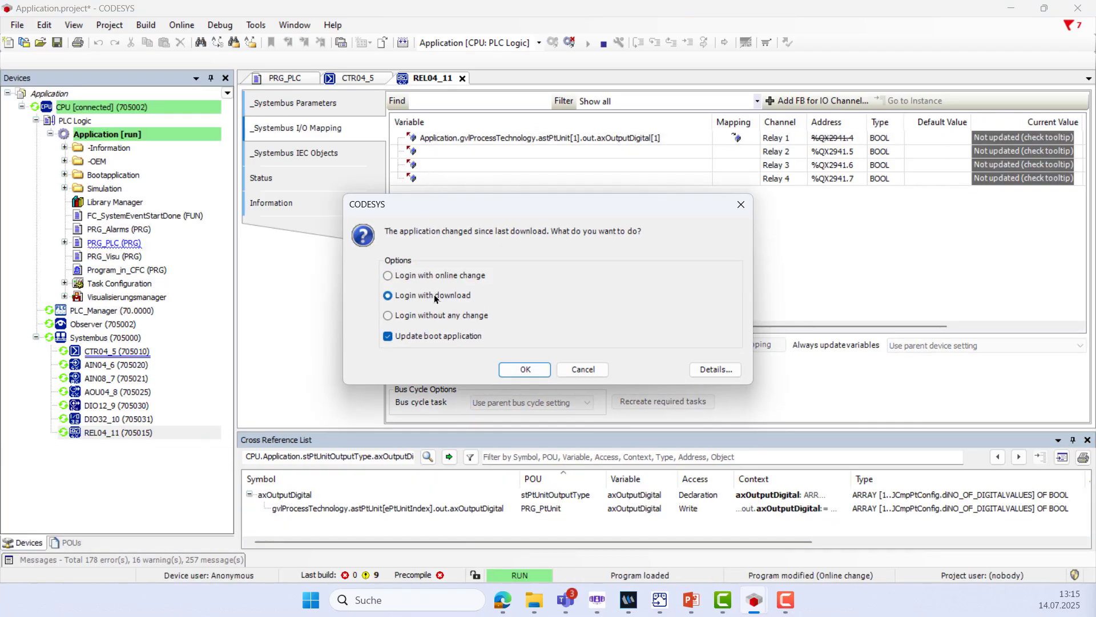
left_click(533, 370)
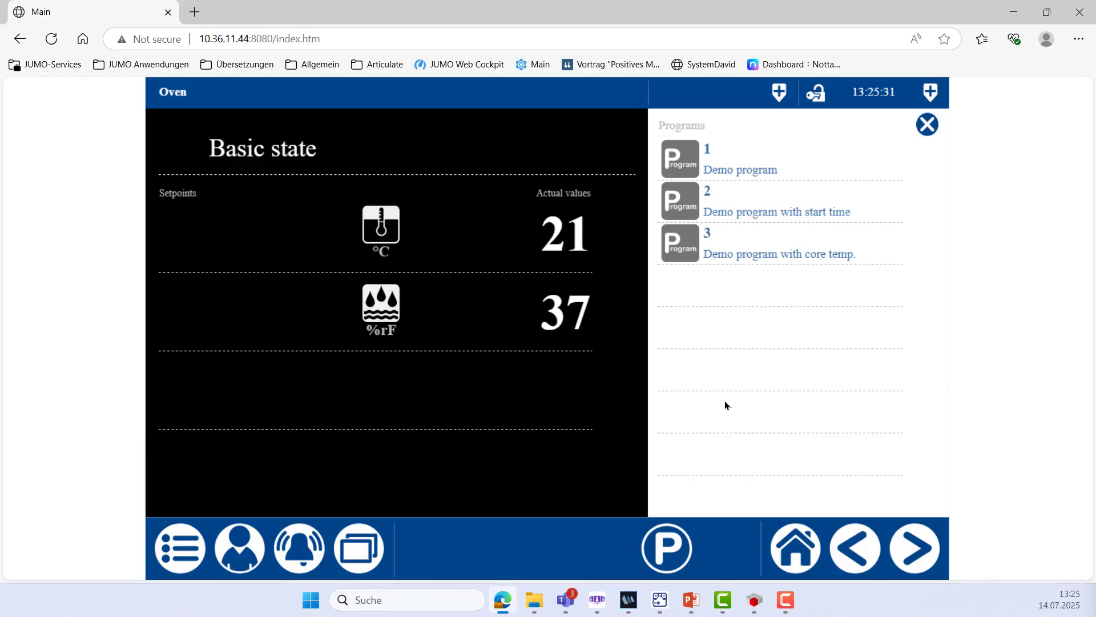
Step: Load process step 2, Heating and humidifacation, for manual operation in the Oven web visualization
left_click(658, 557)
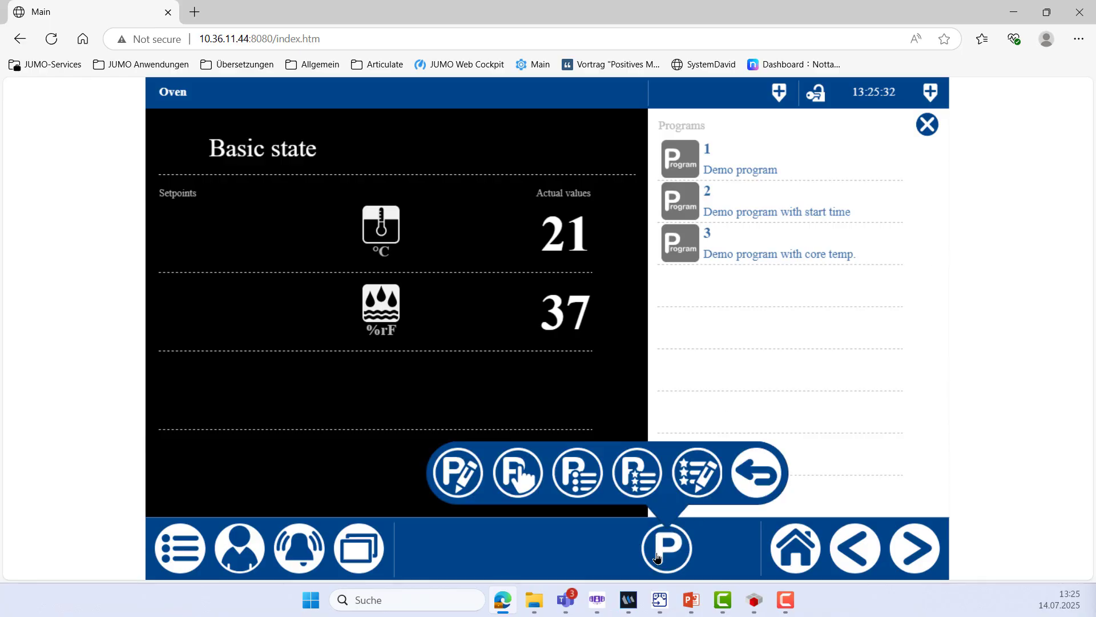
left_click(526, 482)
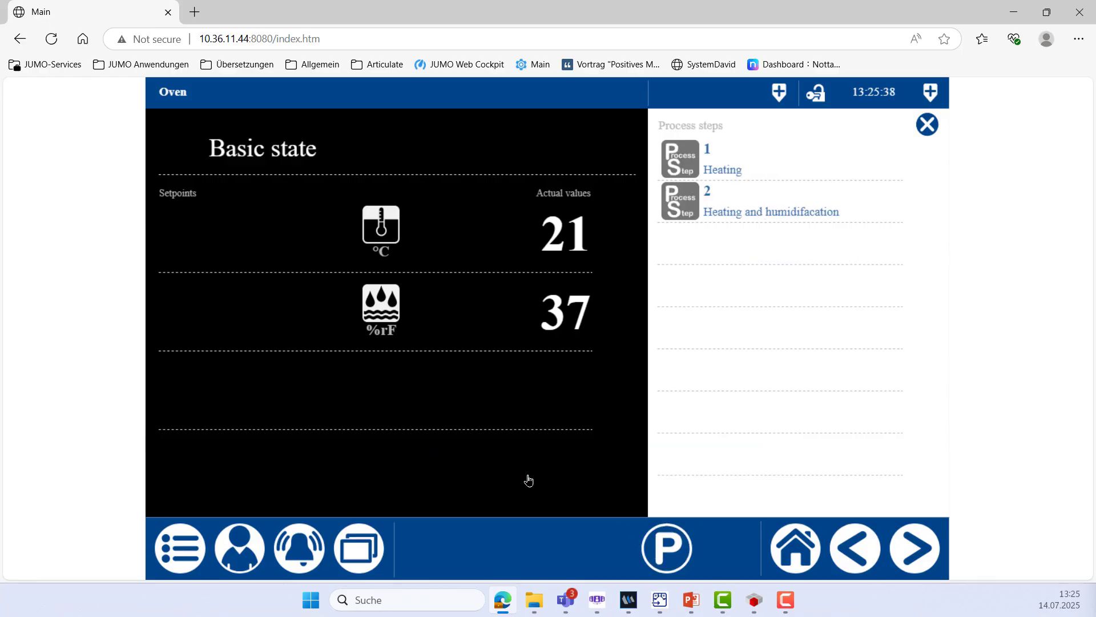
left_click(740, 210)
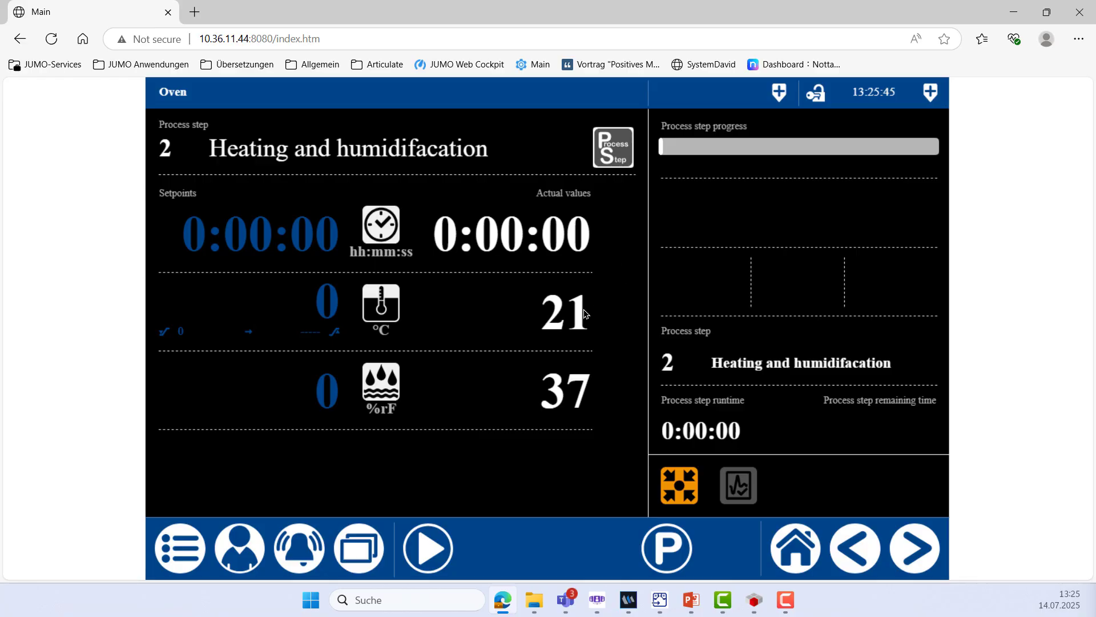
Step: Set the time setpoint of the process step to 1:00:00
left_click(250, 229)
left_click(536, 351)
left_click(761, 478)
Step: Set the ramp start value of the temperature setpoint to 150 °C
left_click(333, 307)
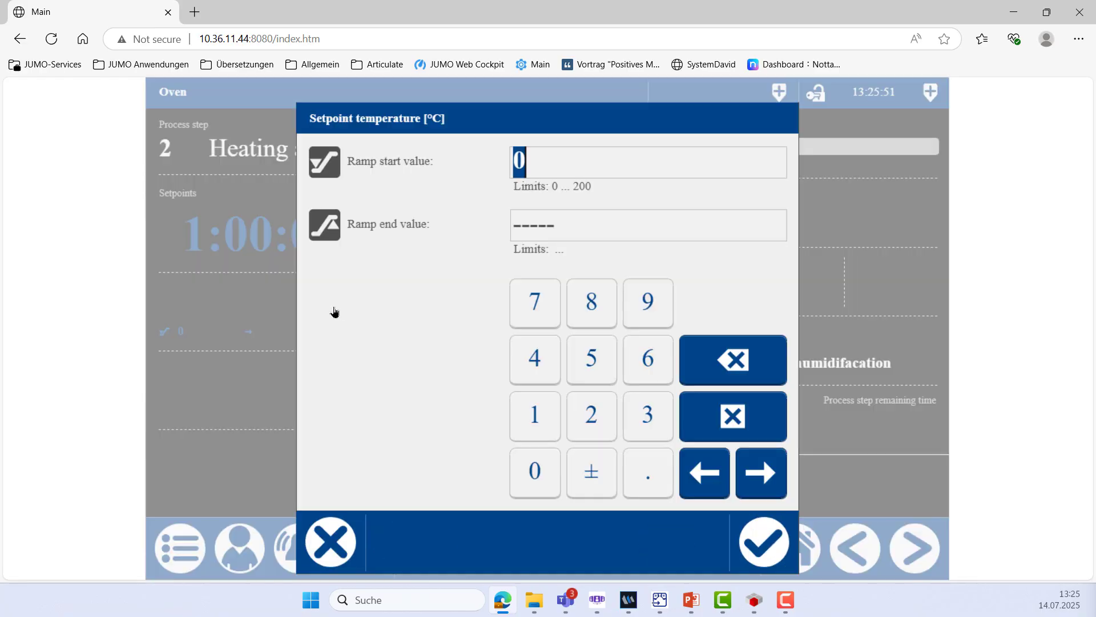
left_click(534, 412)
left_click(590, 360)
left_click(535, 472)
left_click(751, 534)
Step: Set the humidity setpoint to 80 %rF and start the process step
left_click(314, 401)
left_click(591, 305)
left_click(535, 472)
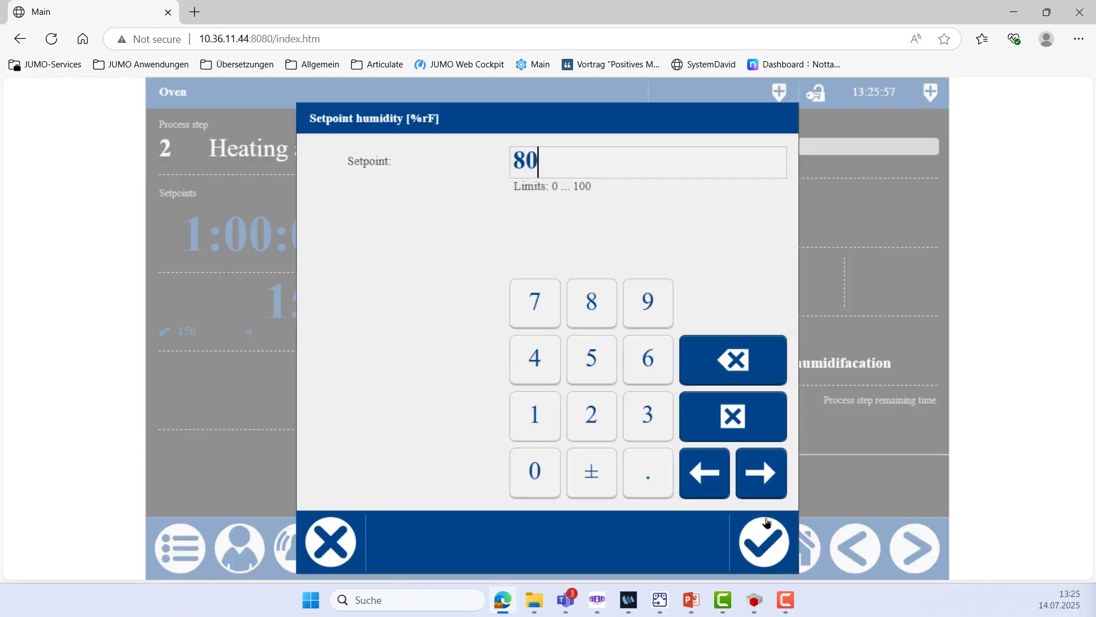
left_click(763, 534)
left_click(430, 563)
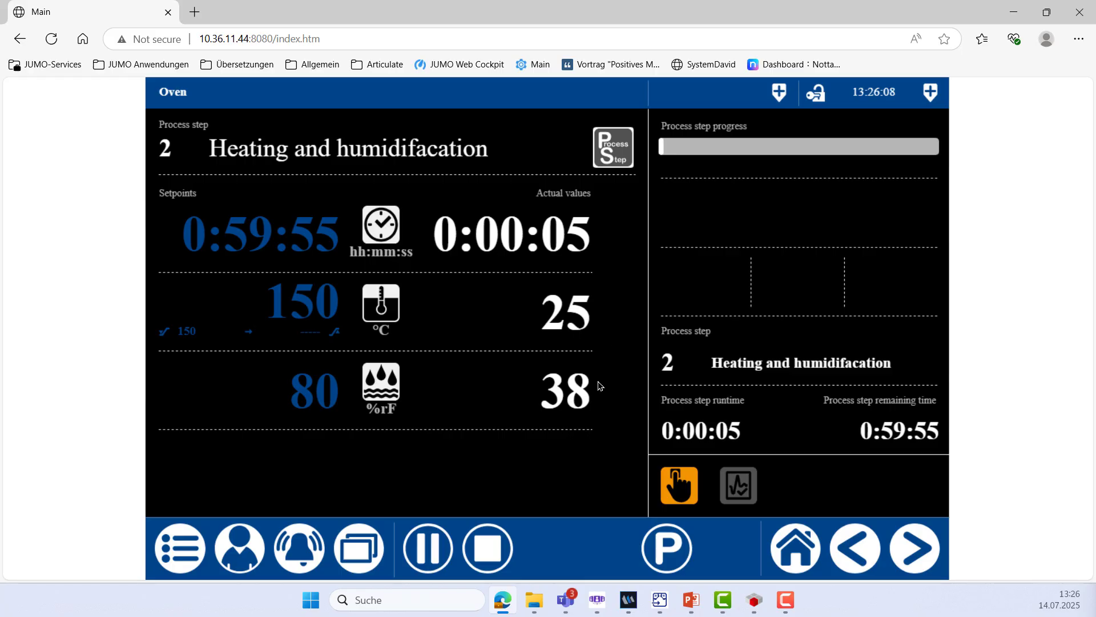
Step: Open the Controller 1 visualization and check the Temp.-Chamber and Hum.-Chamber controllers
left_click(376, 552)
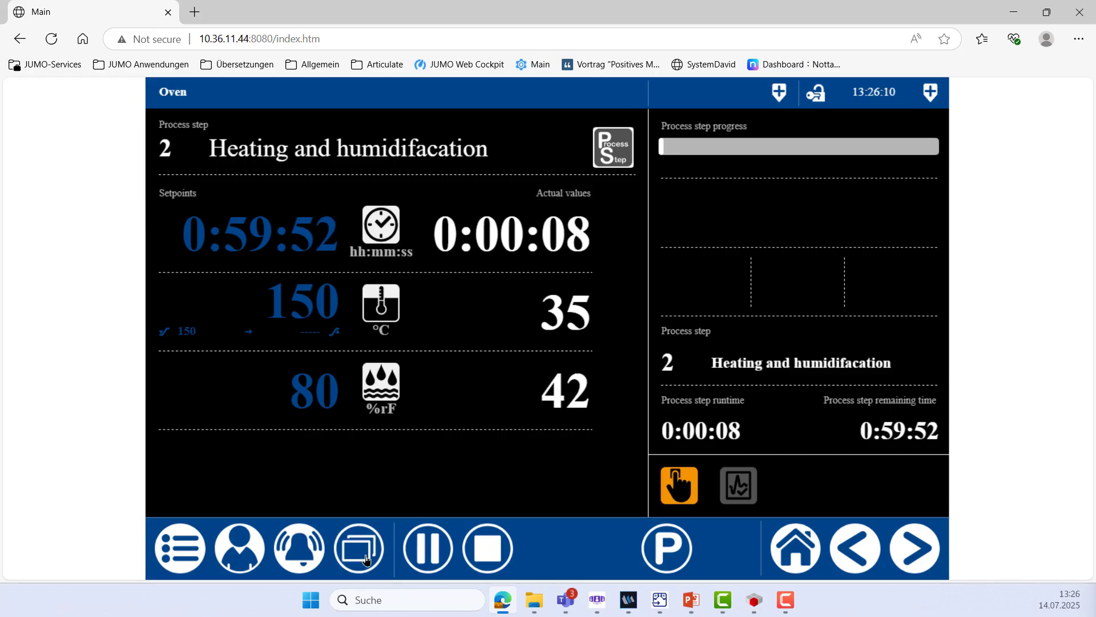
left_click(220, 177)
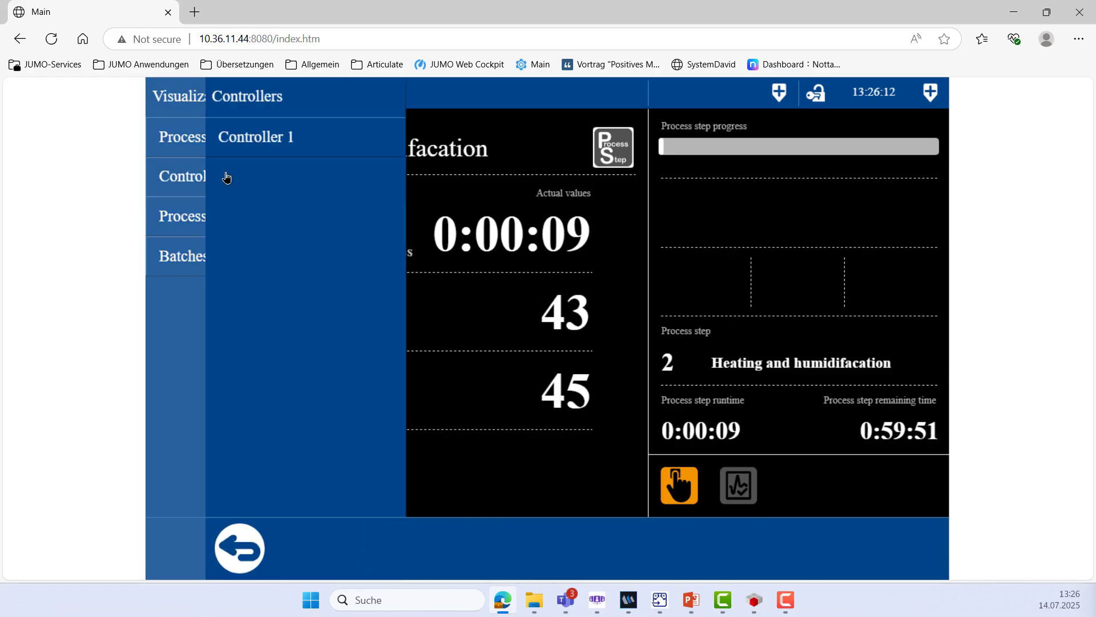
left_click(271, 140)
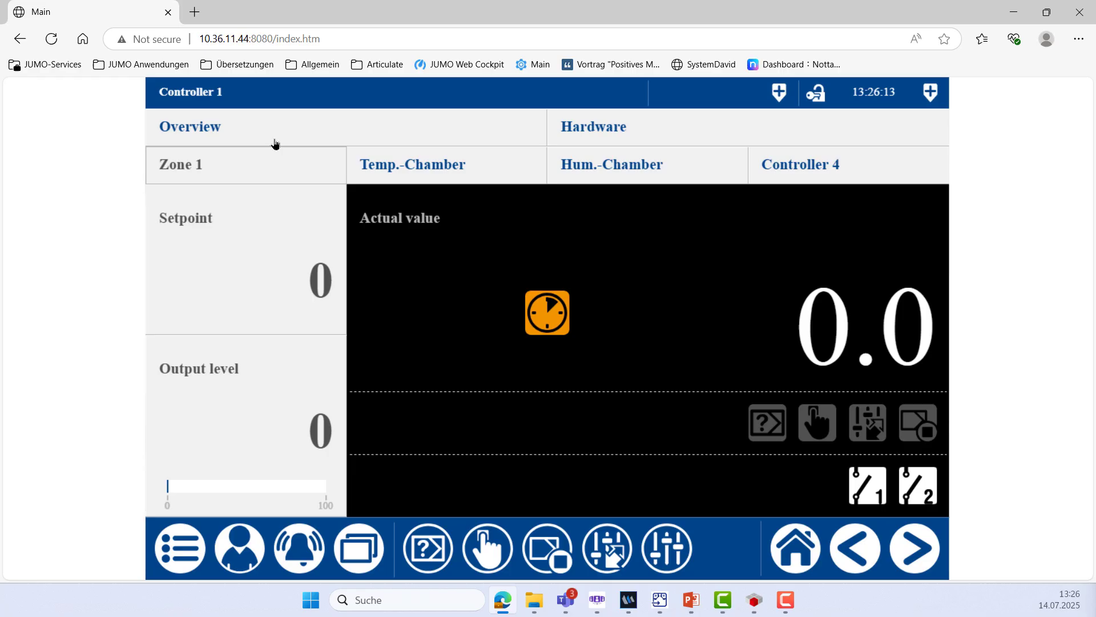
left_click(444, 174)
left_click(632, 177)
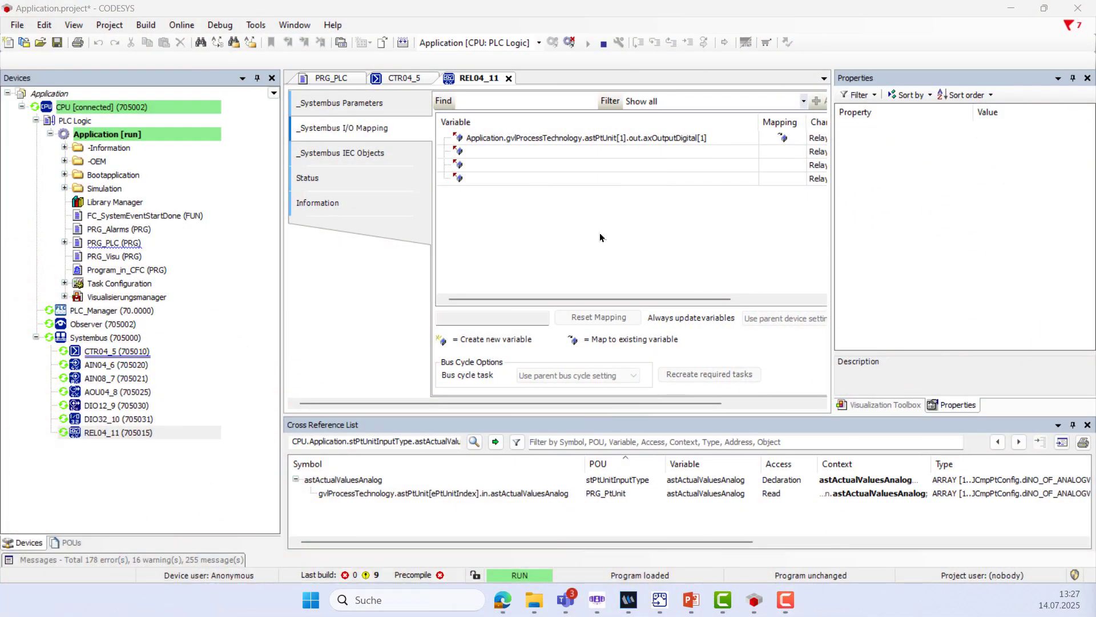
Step: Log out of the PLC in CODESYS and close the program
left_click(182, 25)
left_click(200, 56)
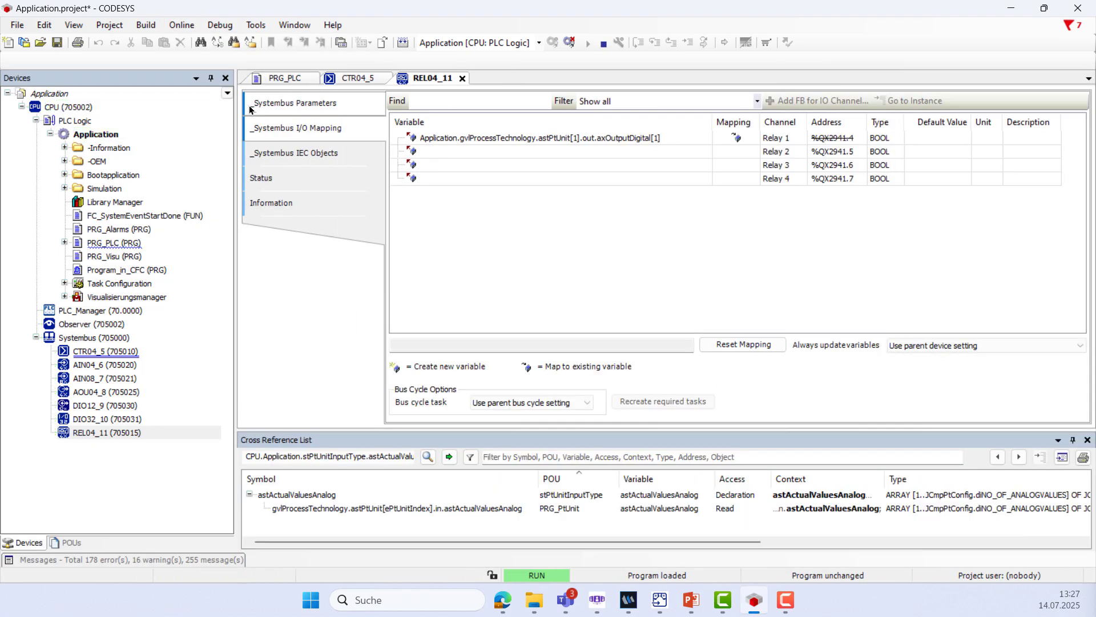
left_click(1078, 8)
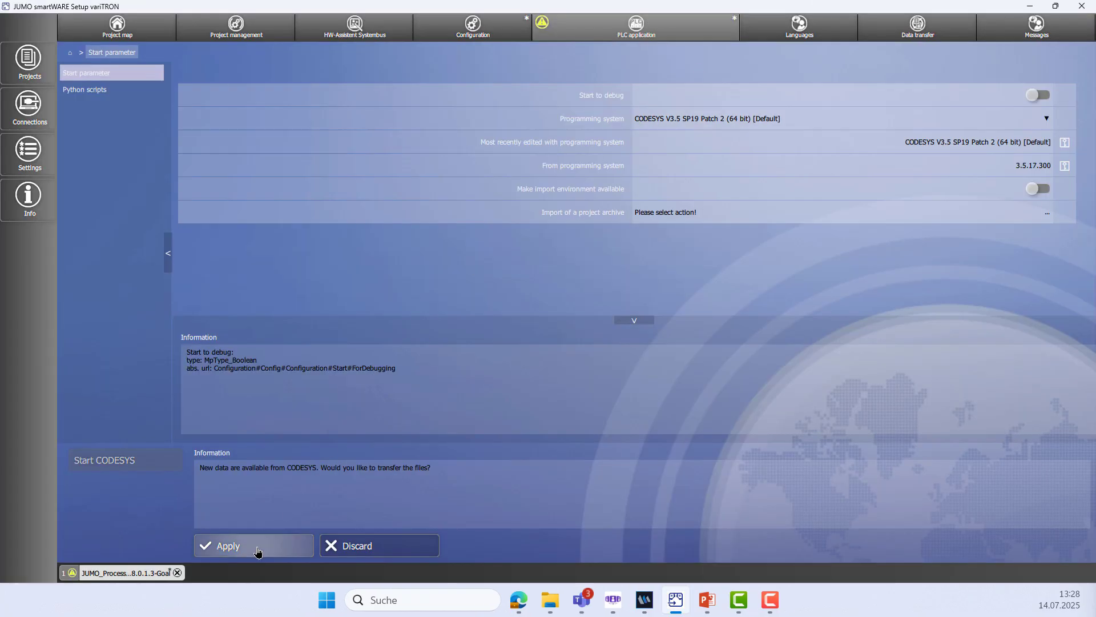
Step: Apply the new data from CODESYS to transfer the files into the setup project
left_click(261, 552)
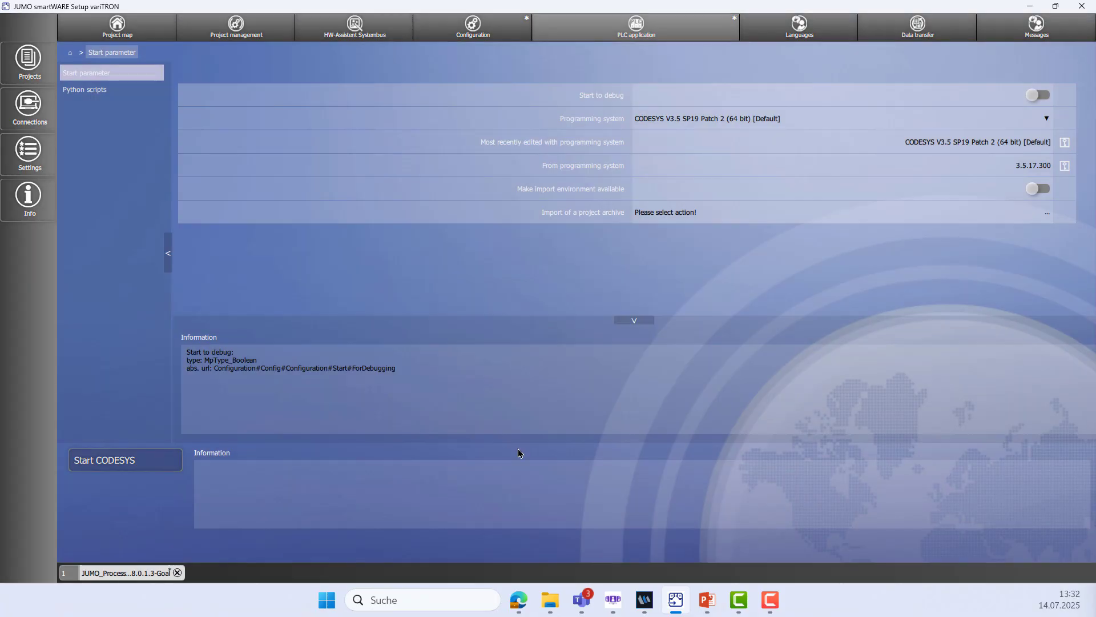
Step: Switch to the browser visualization, return to the Oven screen and abort the running Heating and humidification process step
left_click(519, 600)
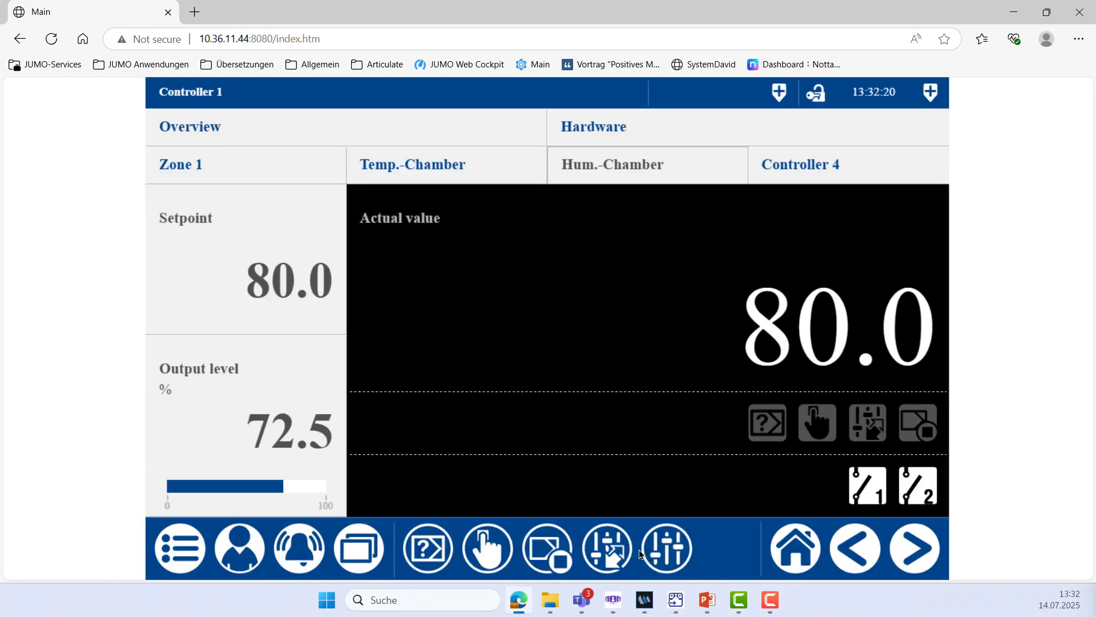
left_click(789, 546)
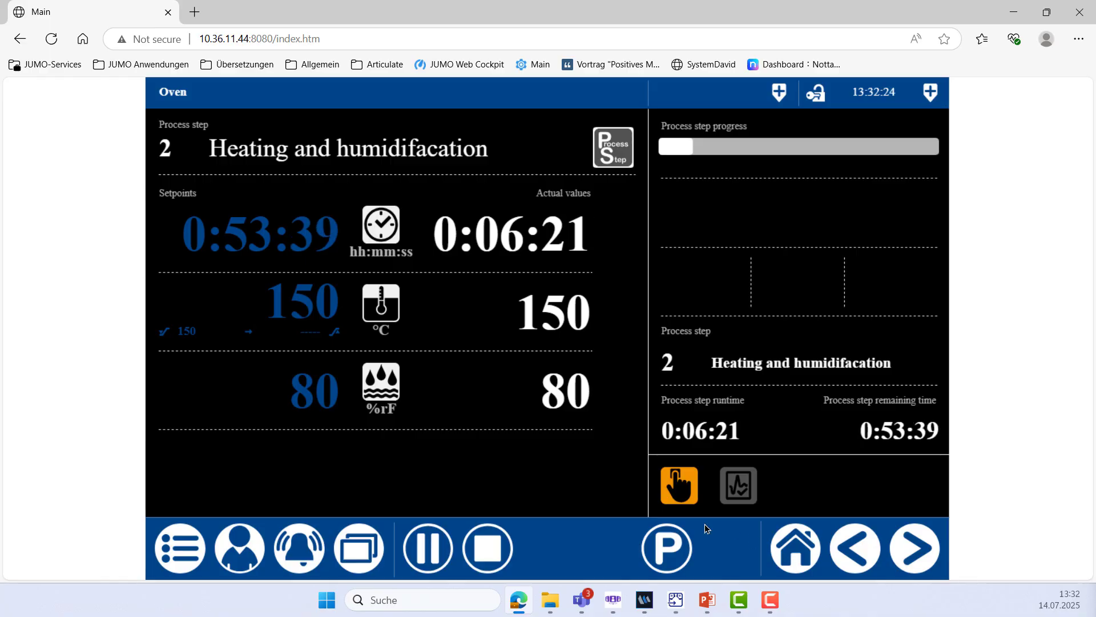
left_click(509, 549)
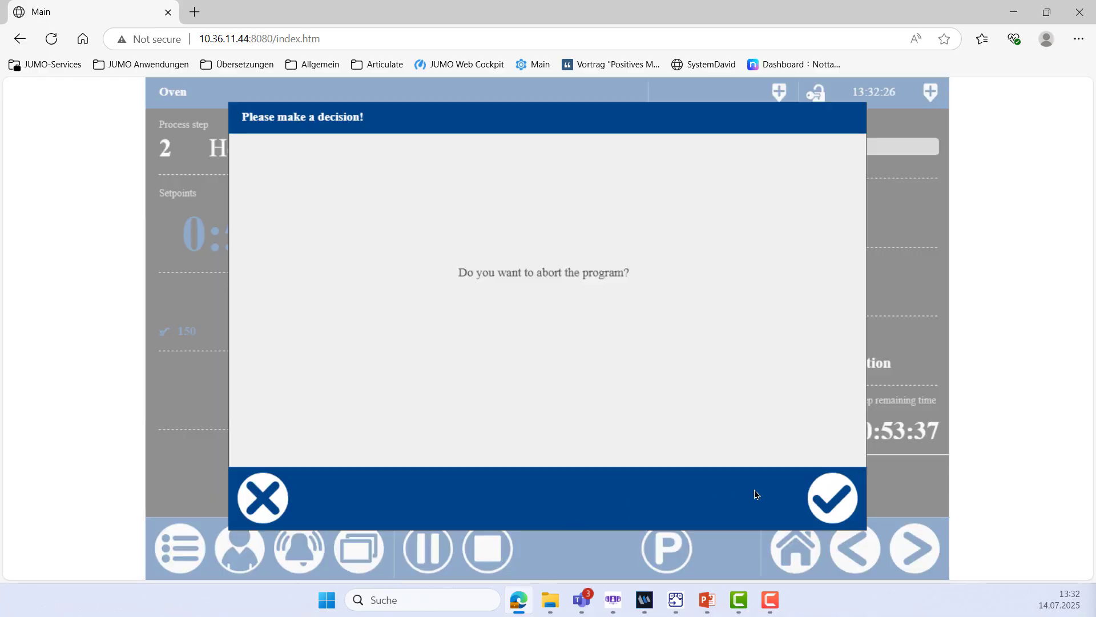
left_click(827, 504)
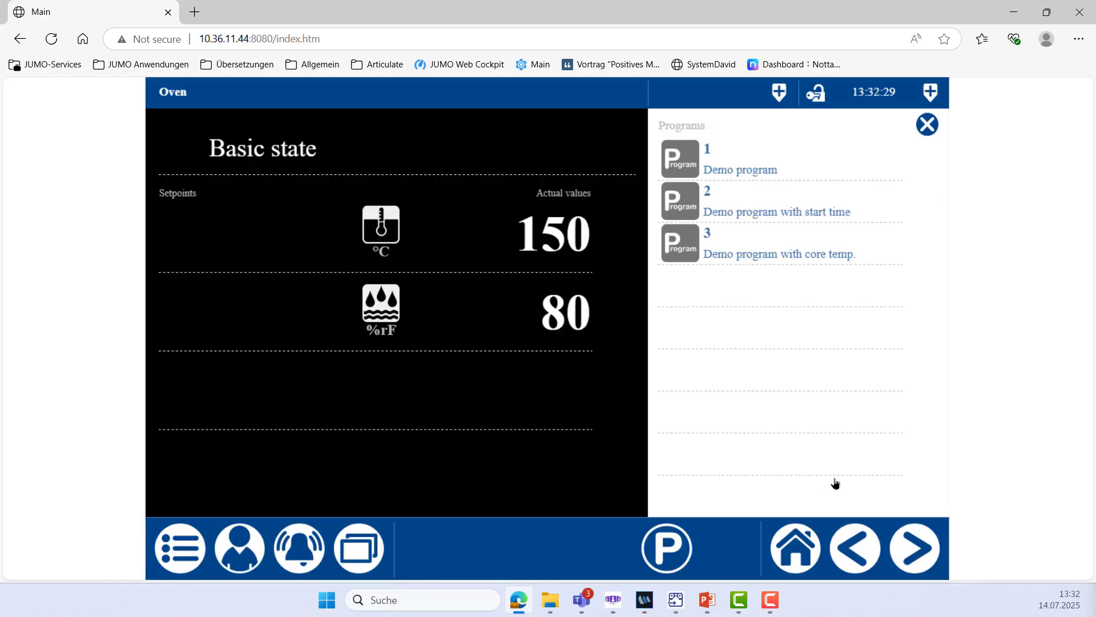
Step: Open the program editor and log in to JUMO smartWARE Program as Master with the account password
left_click(666, 553)
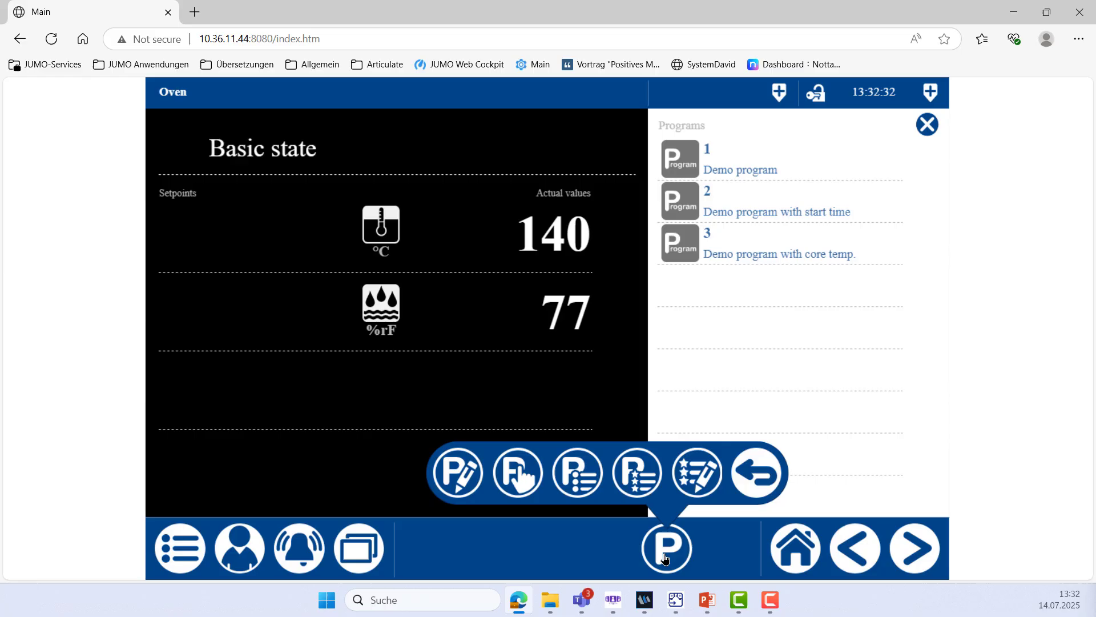
left_click(450, 484)
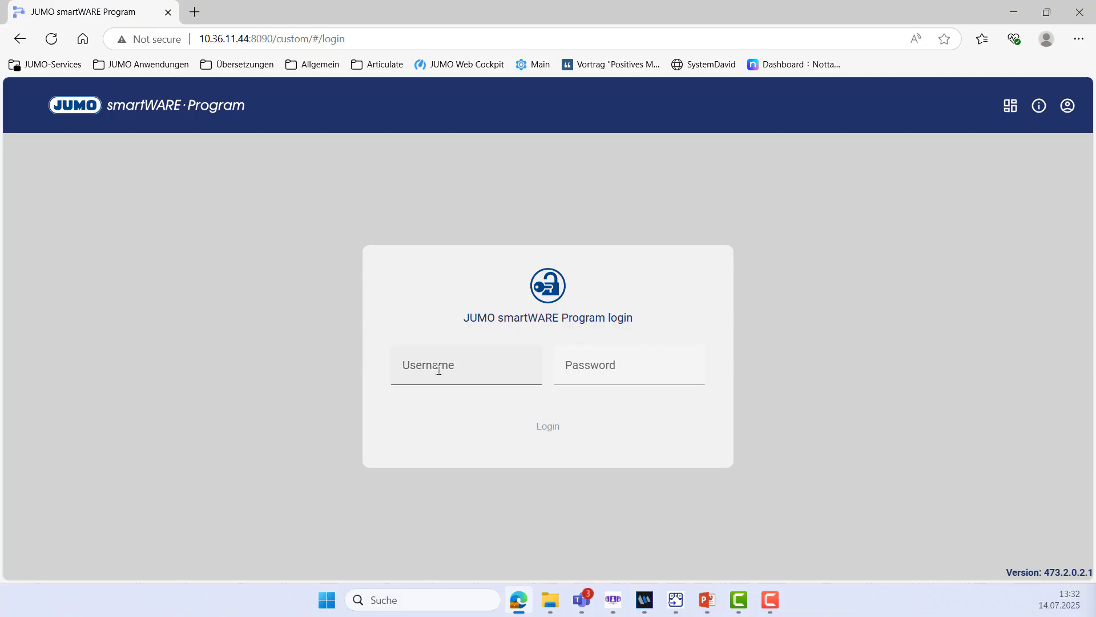
left_click(441, 370)
type("Master")
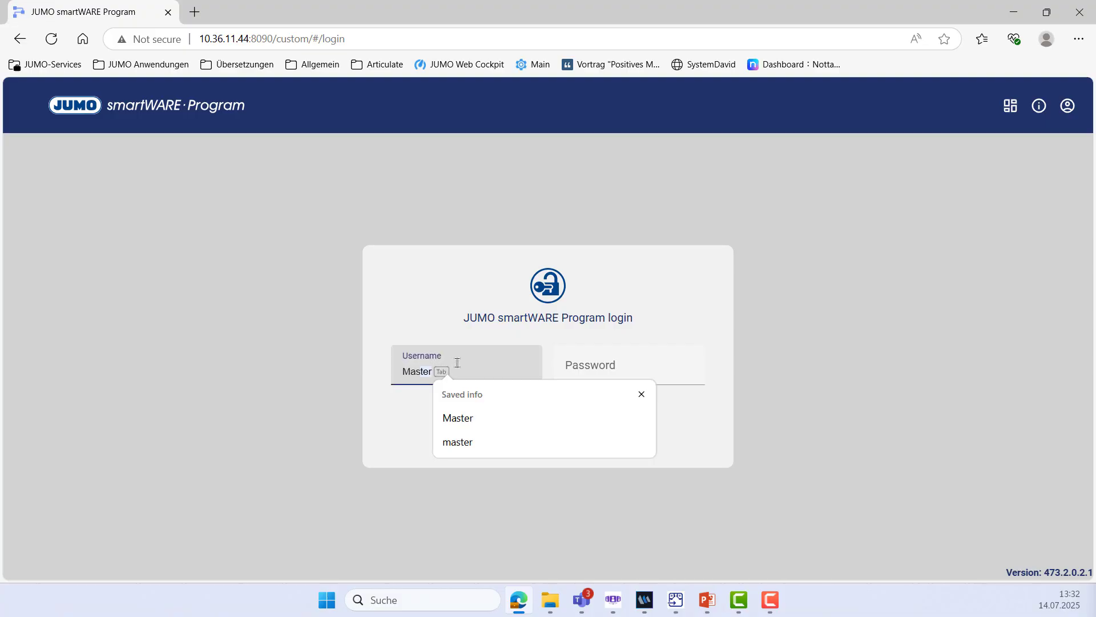
key("Tab")
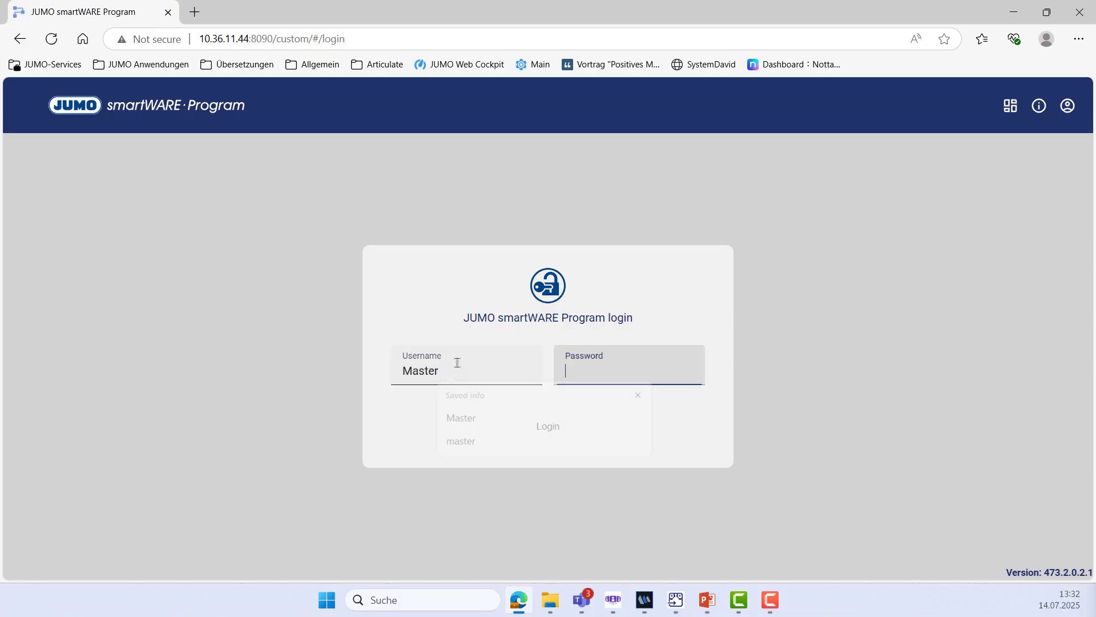
type("••••")
key("Return")
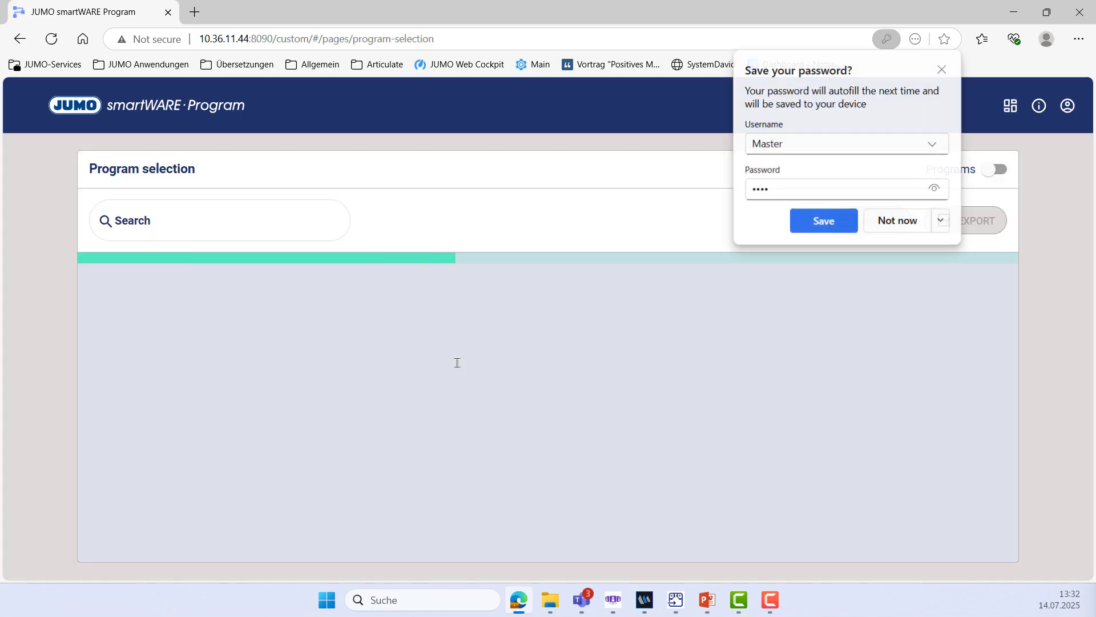
Step: Delete the programs "Demo program with core temp.", "Demo program with start time" and "Demo program" from the program selection
left_click(521, 281)
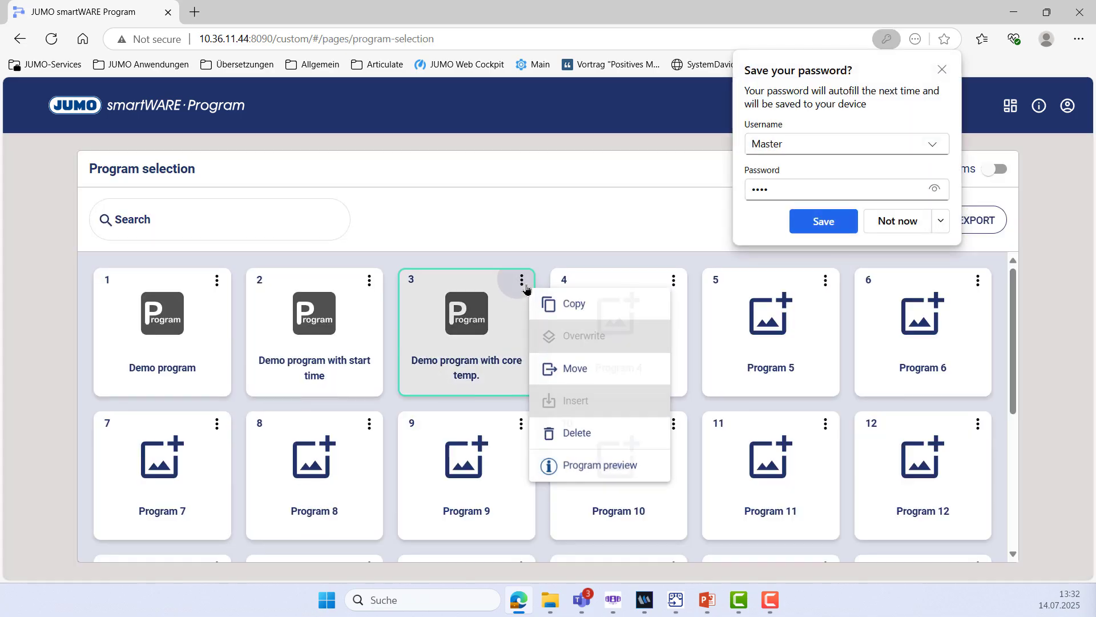
left_click(578, 435)
left_click(664, 390)
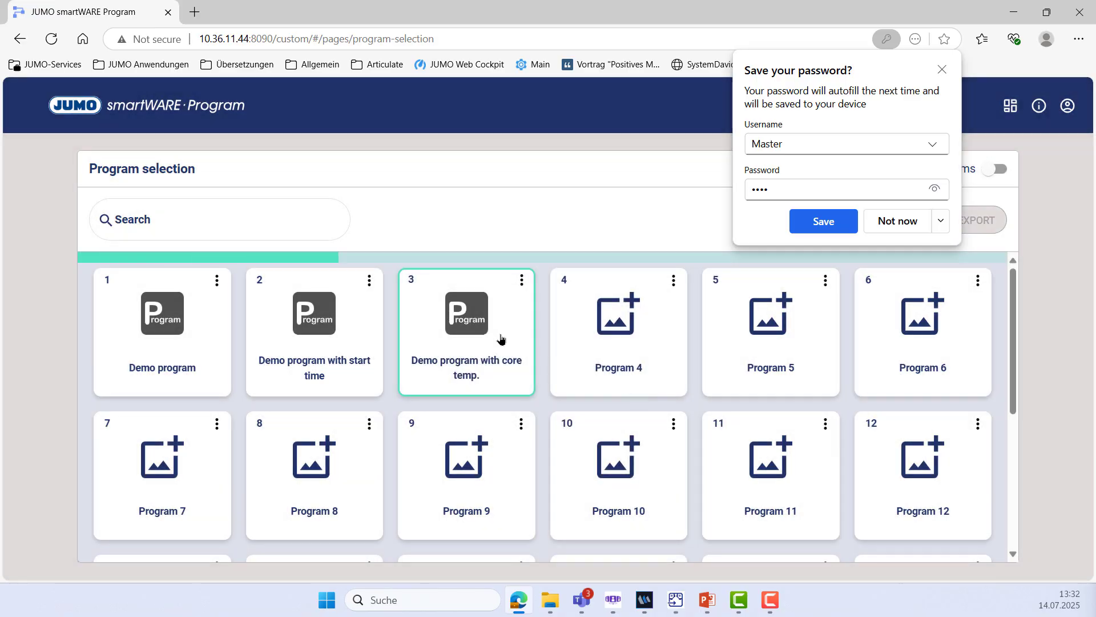
left_click(371, 284)
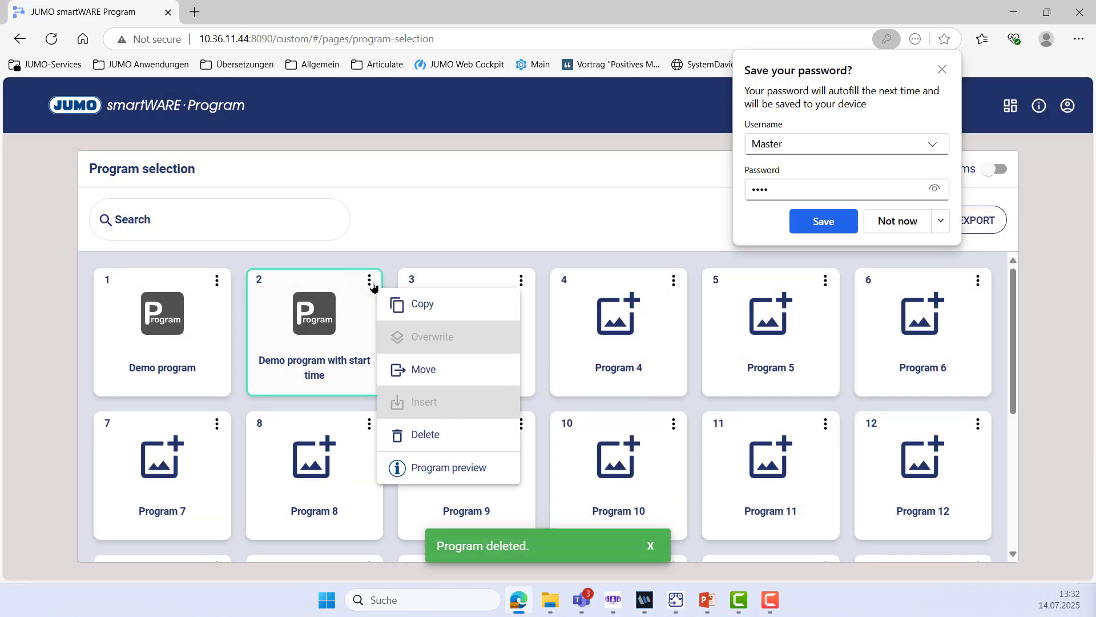
left_click(422, 433)
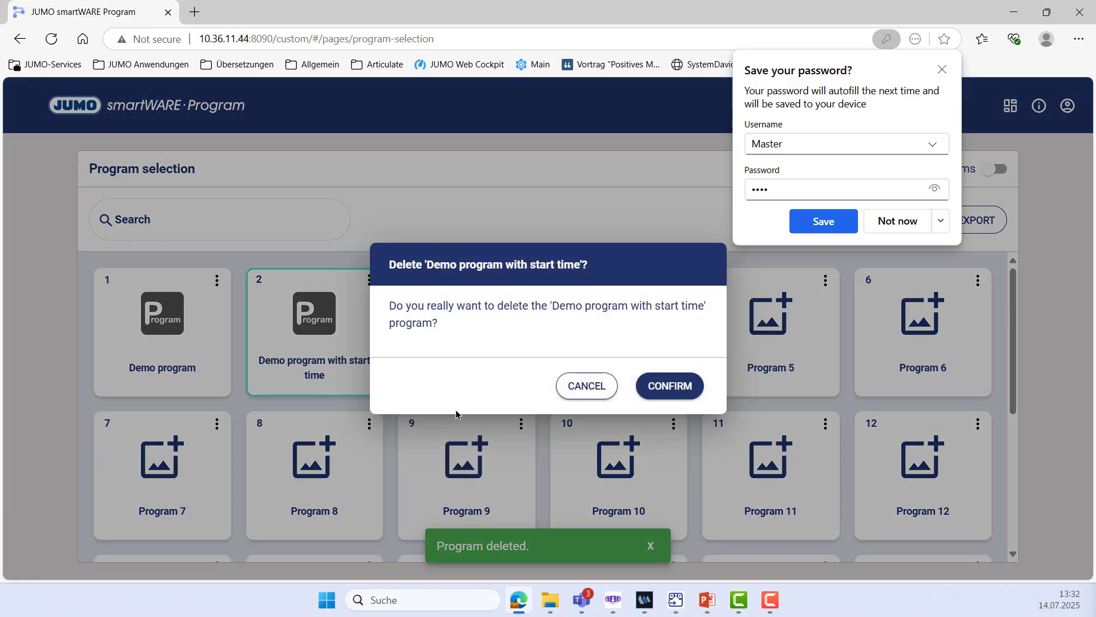
left_click(661, 394)
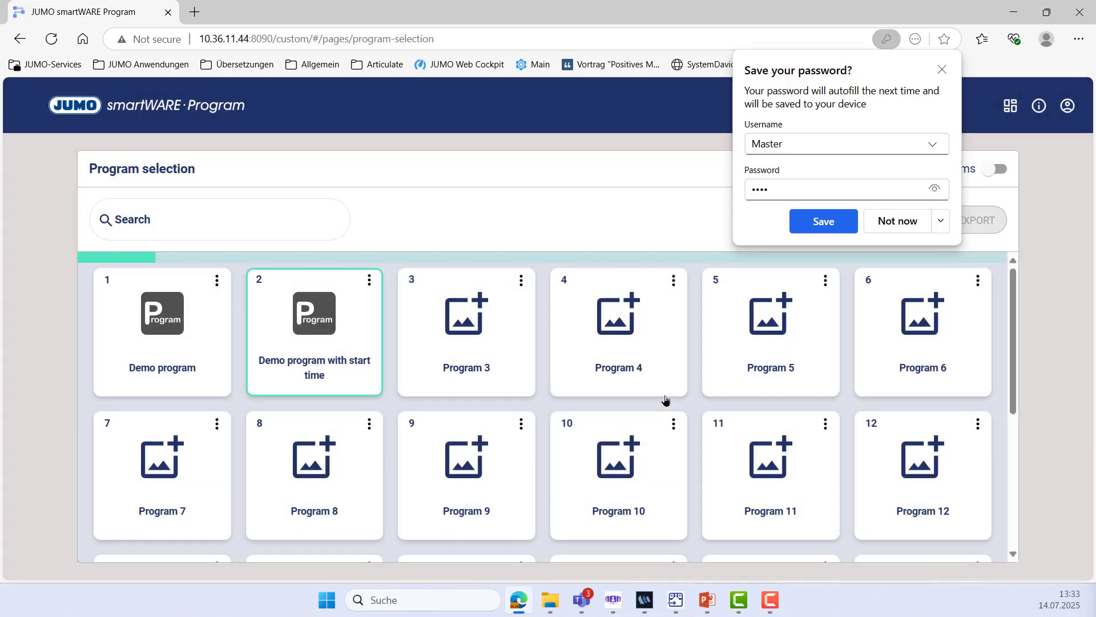
left_click(216, 280)
left_click(281, 435)
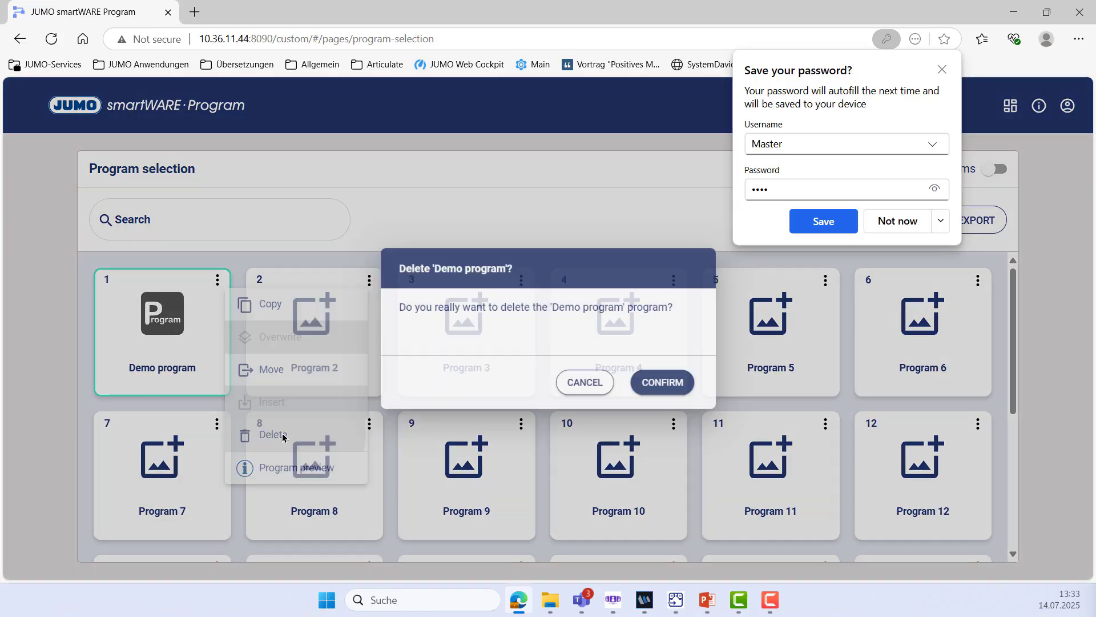
left_click(660, 391)
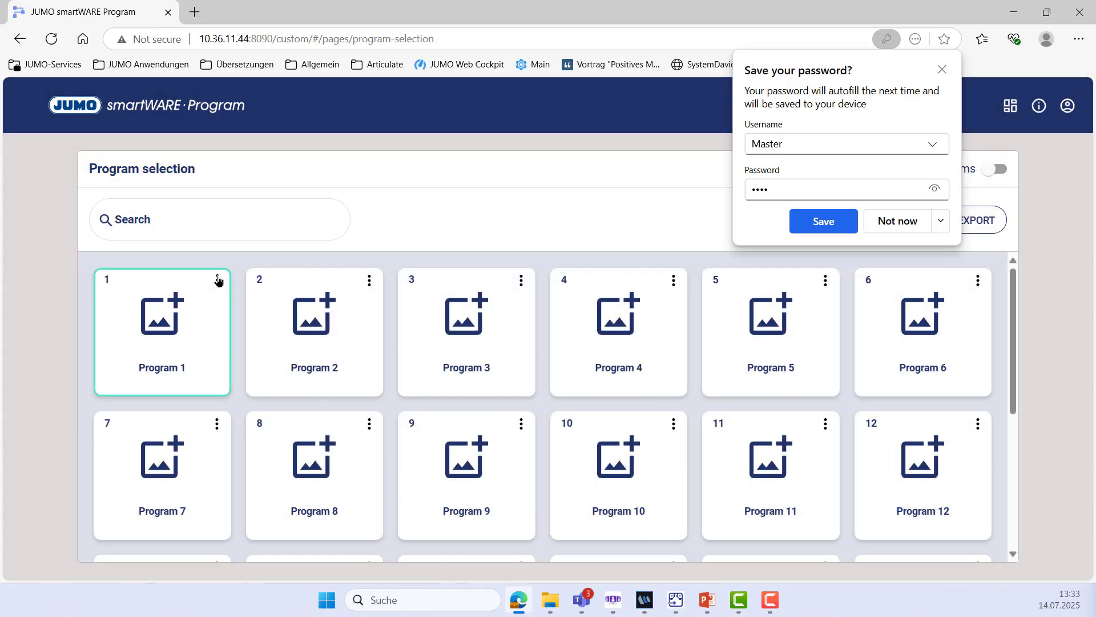
Step: Create a new program in slot 1, name it Program 1 and dismiss the browser's offer to store the password
left_click(173, 316)
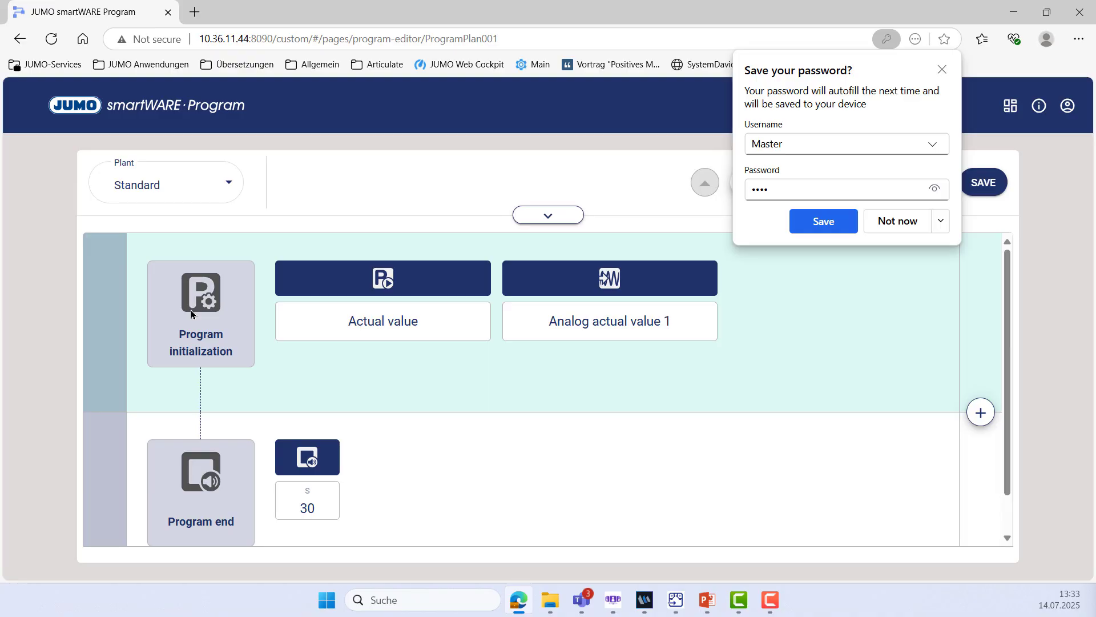
left_click(545, 215)
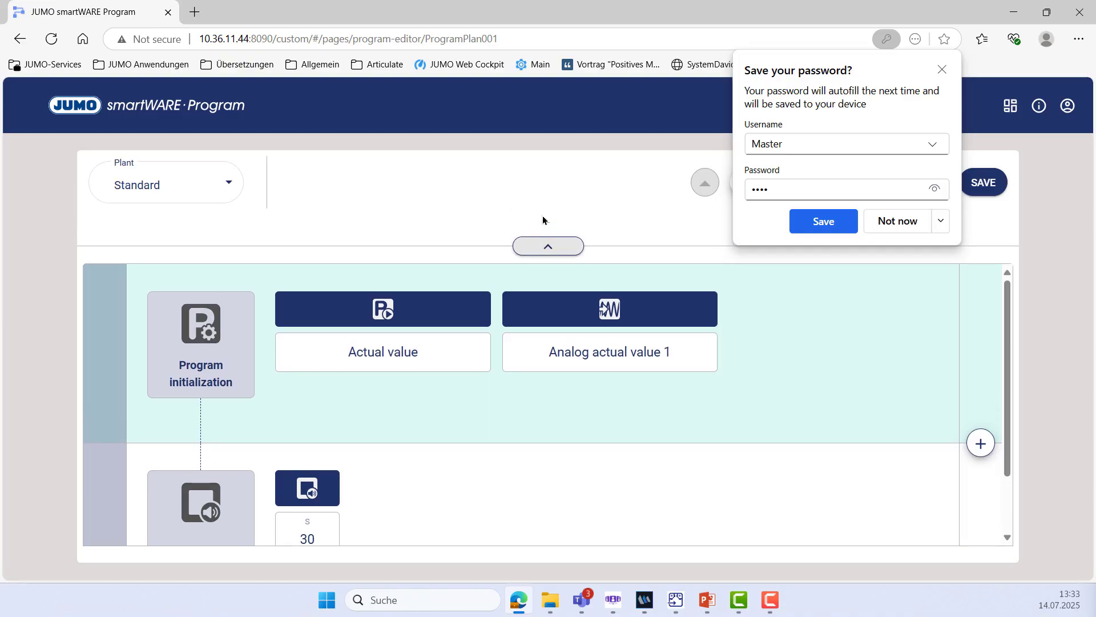
left_click(310, 251)
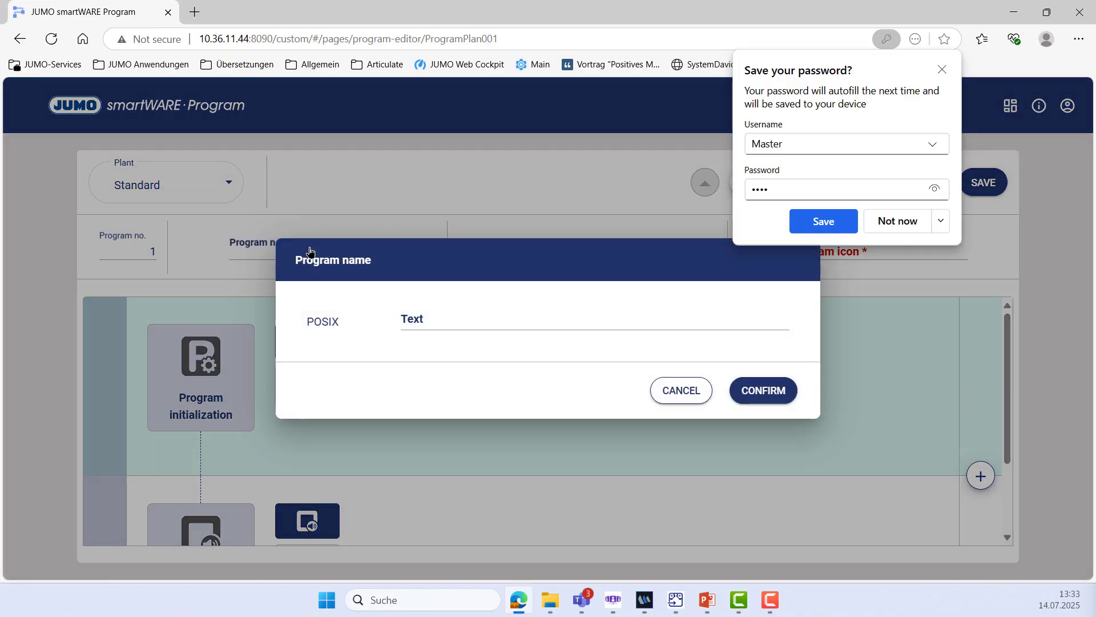
left_click(445, 317)
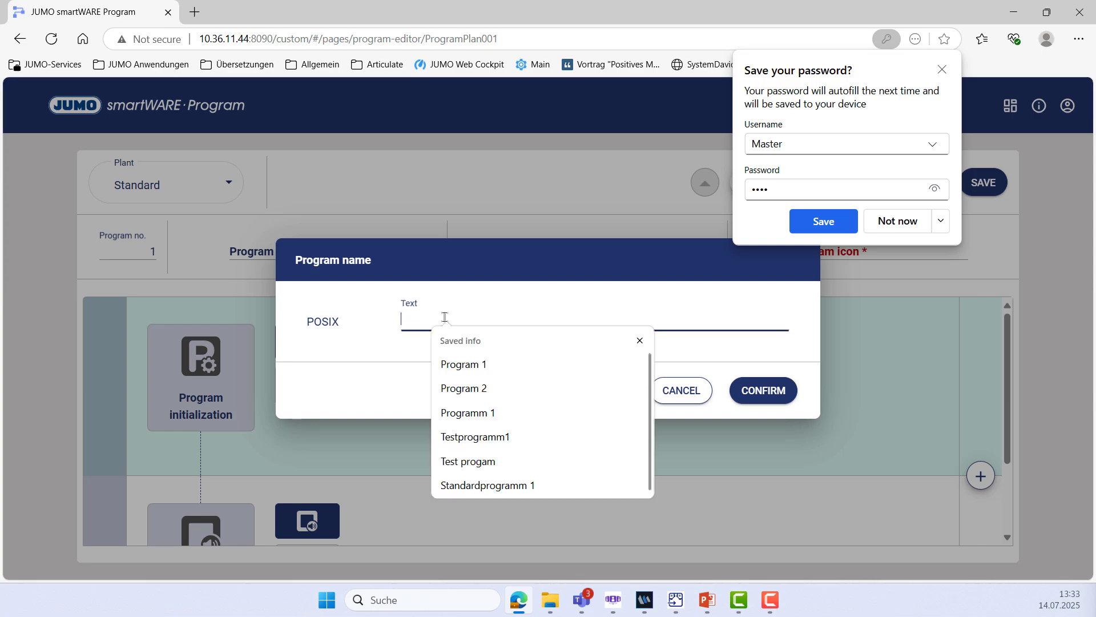
left_click(463, 364)
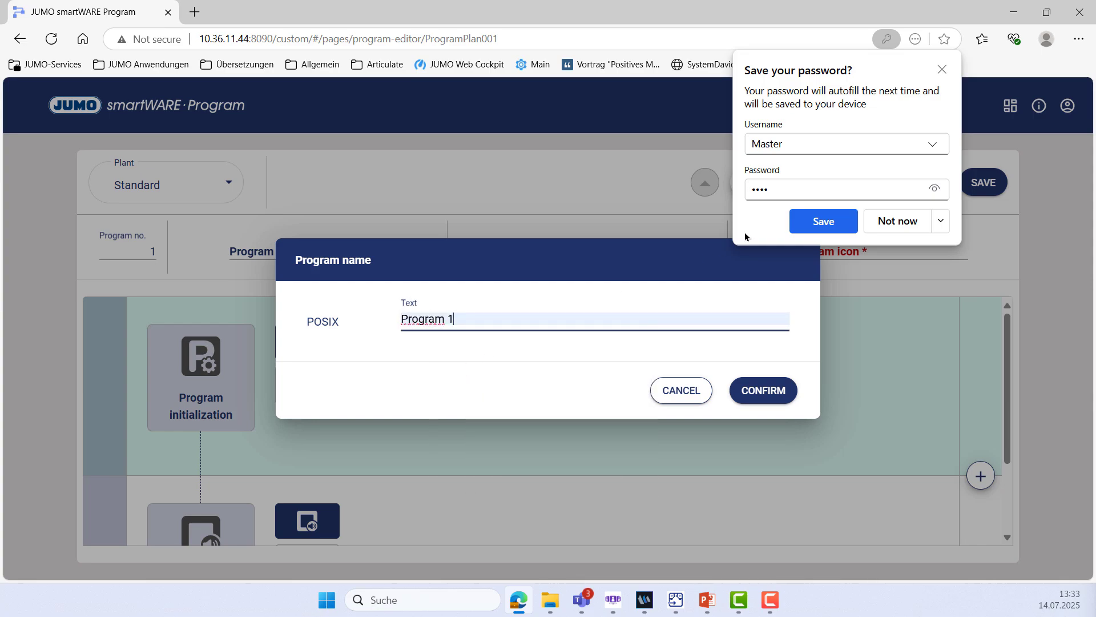
left_click(941, 70)
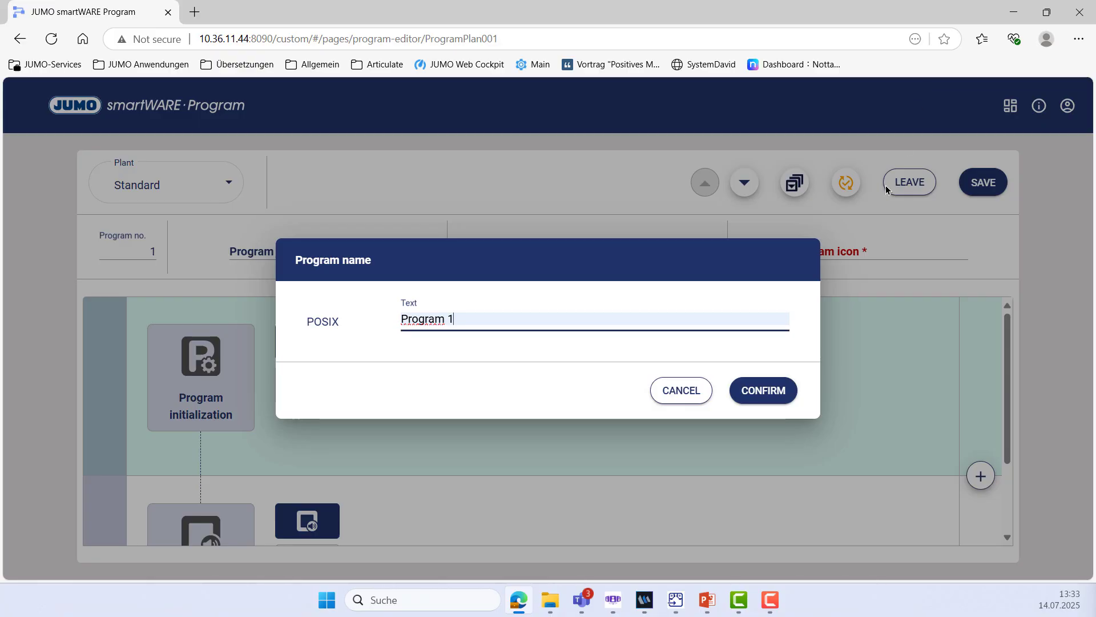
left_click(755, 391)
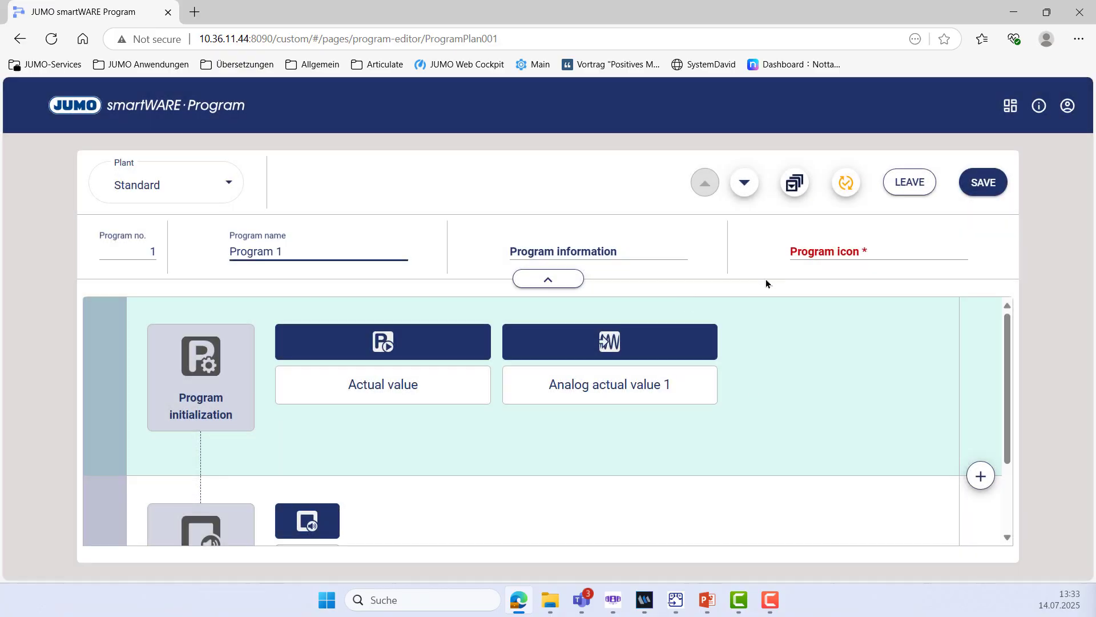
Step: Assign the ProgramSNDG image from the Programs category as the program icon
left_click(843, 256)
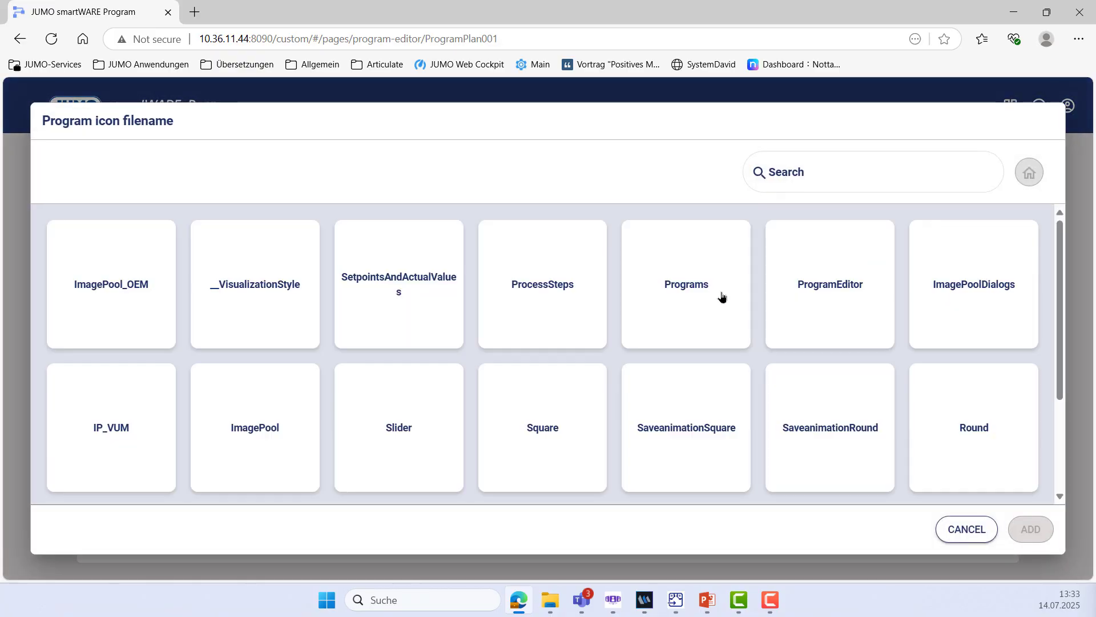
left_click(722, 296)
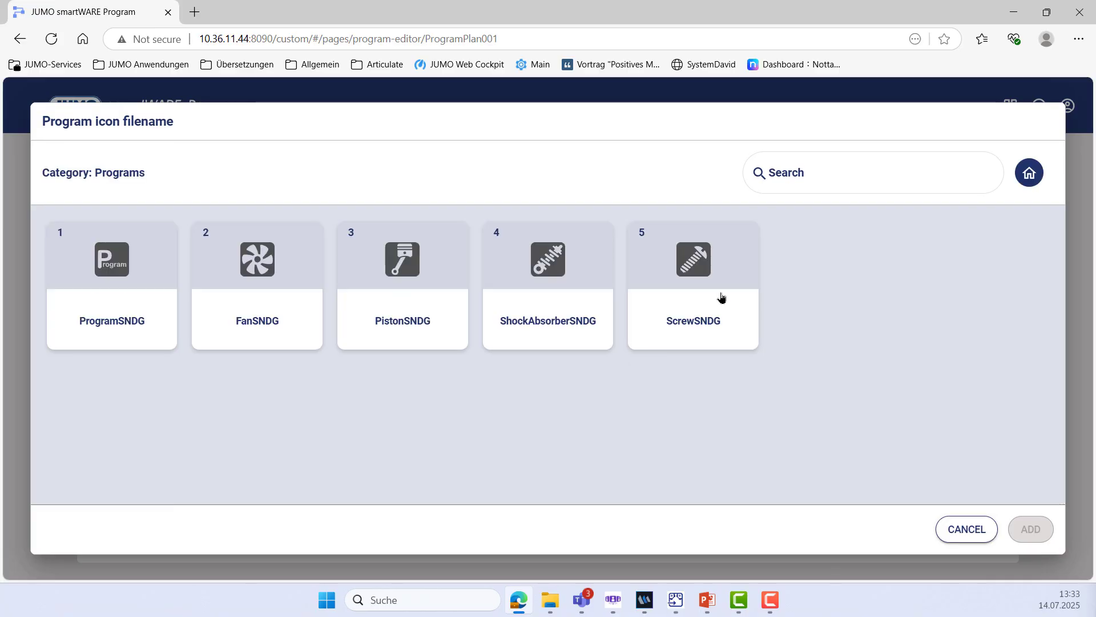
left_click(121, 269)
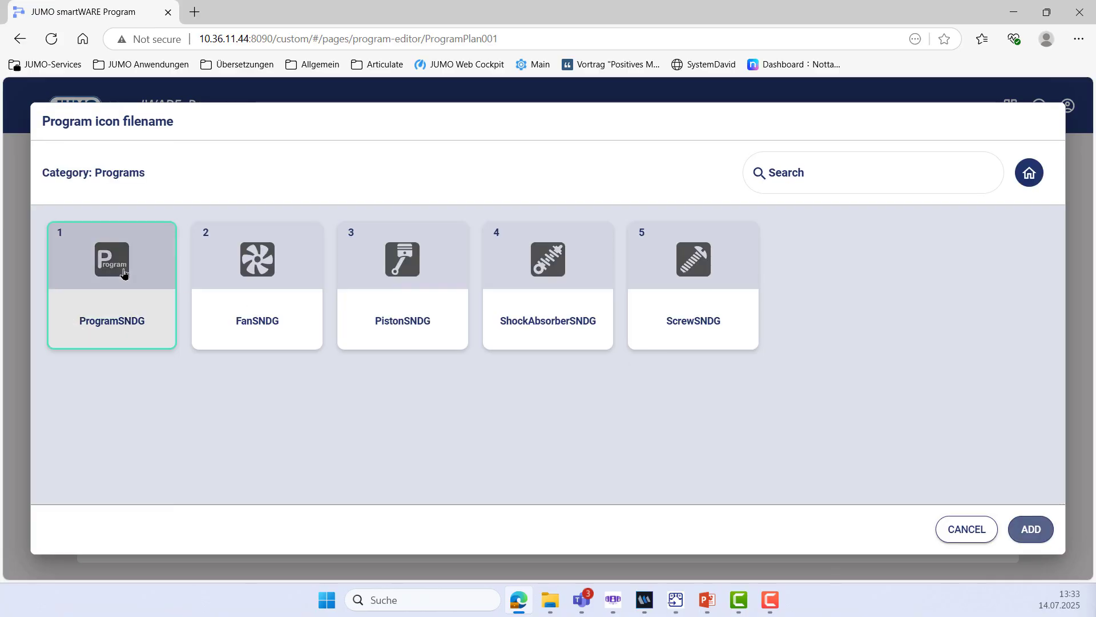
left_click(1032, 530)
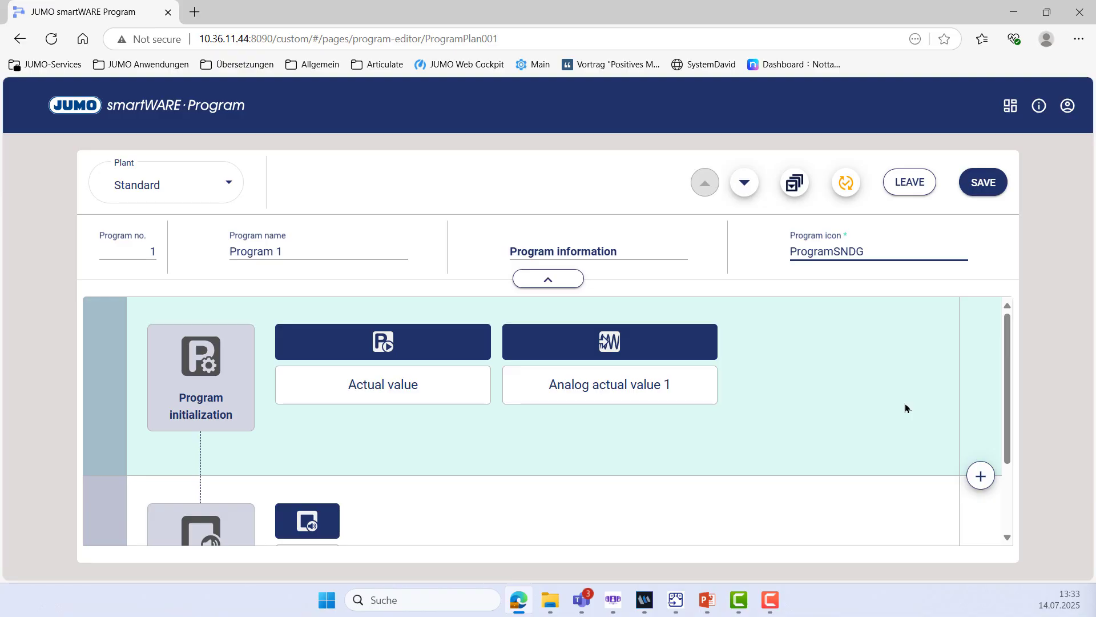
Step: Save the program start with the Actual value setpoint and add the Heating process step from the catalog after program initialization
left_click(440, 386)
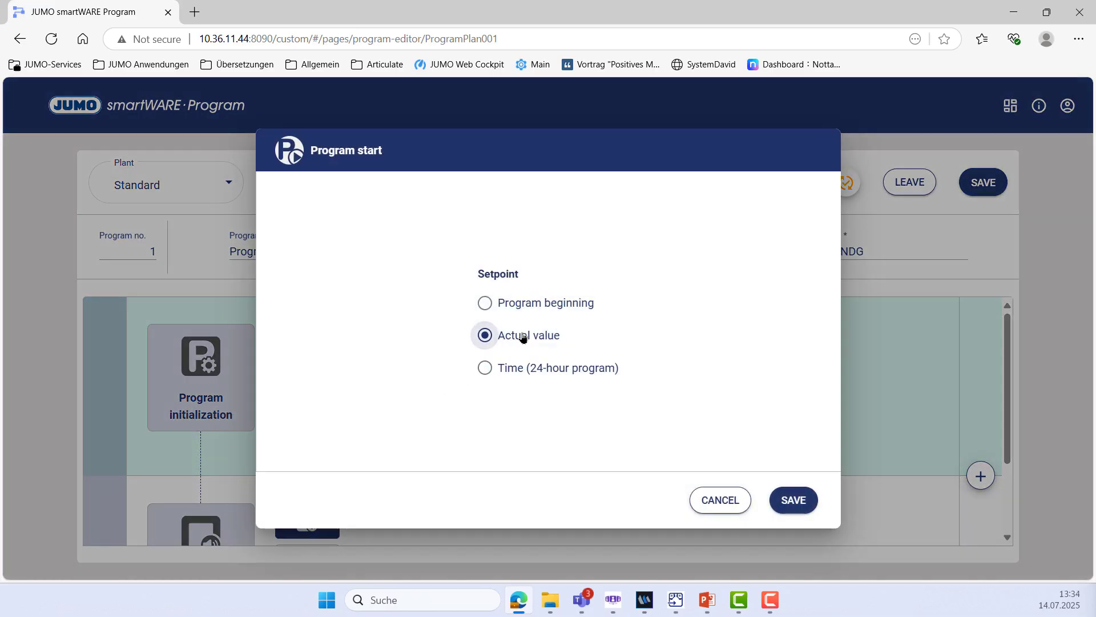
left_click(795, 515)
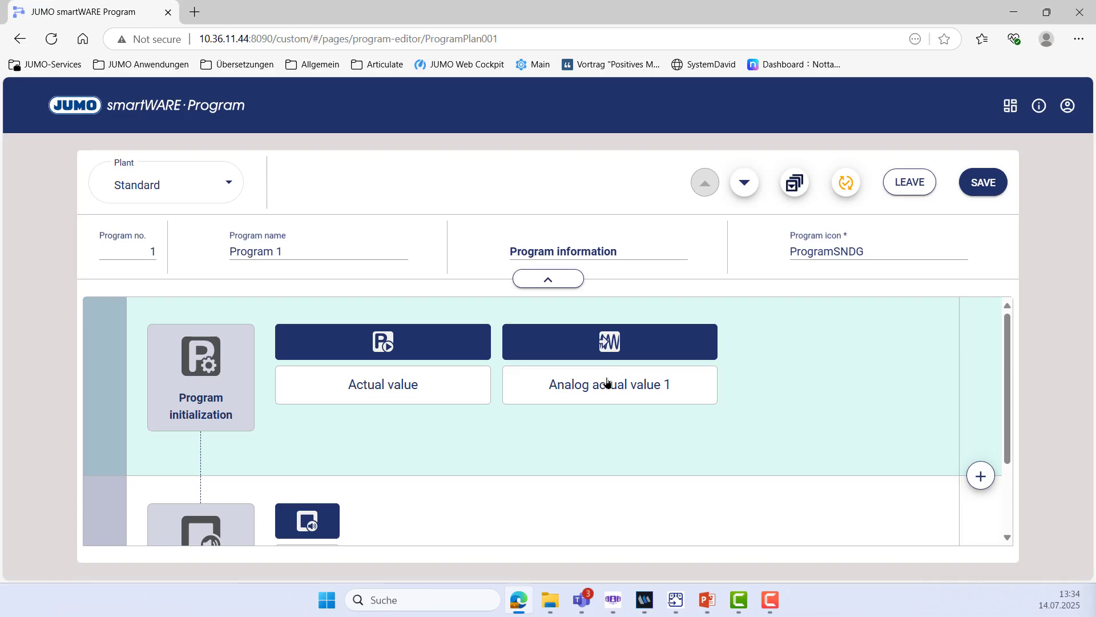
scroll(641, 416, "down", 2)
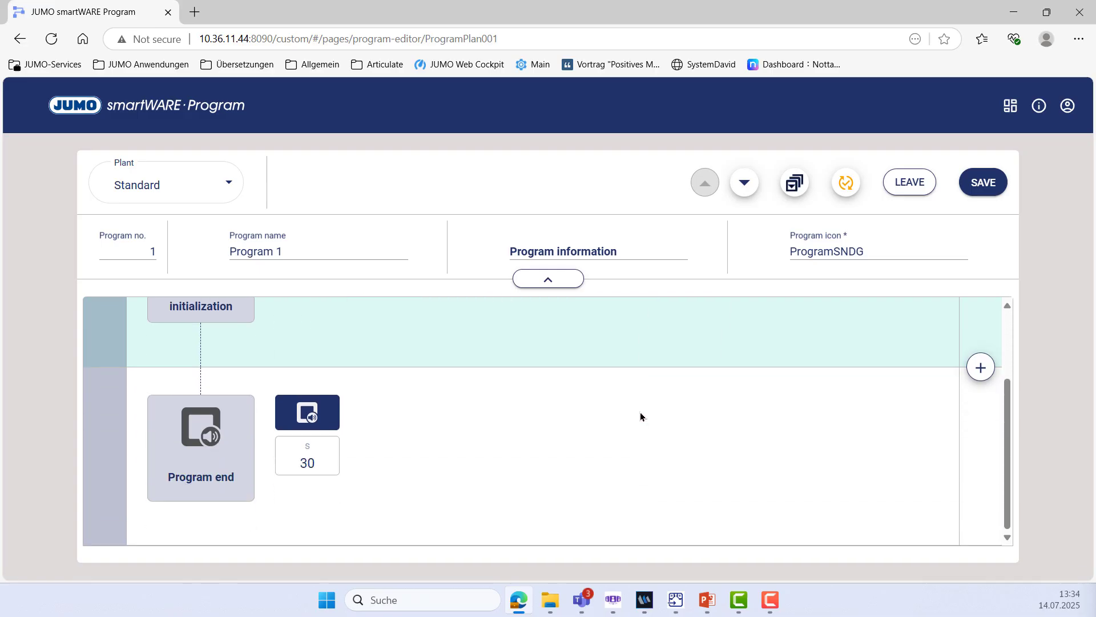
left_click(980, 369)
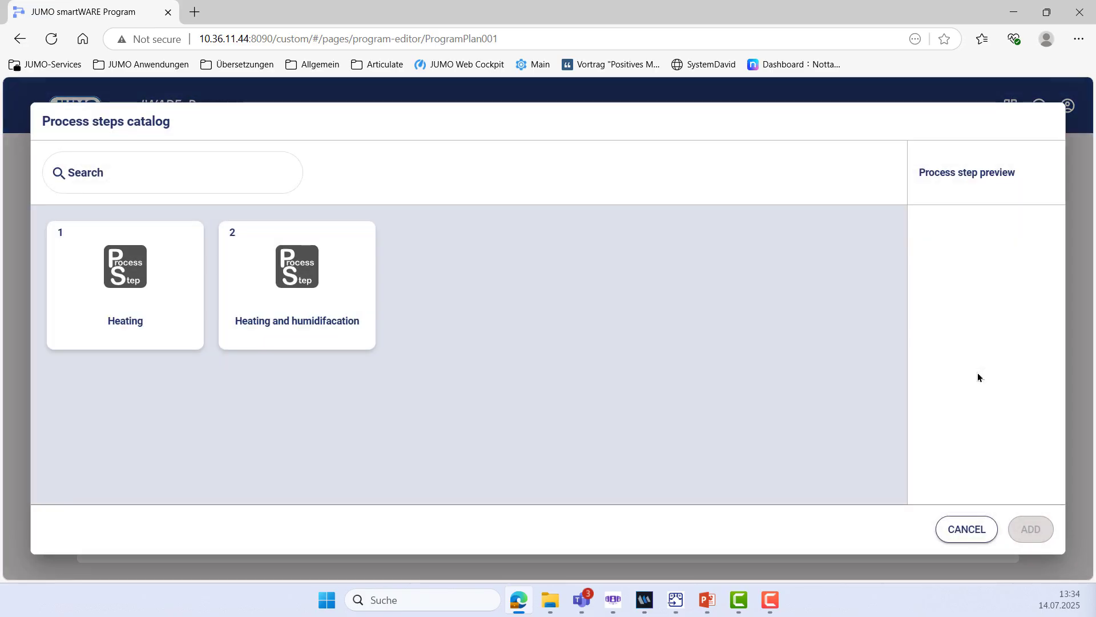
left_click(127, 290)
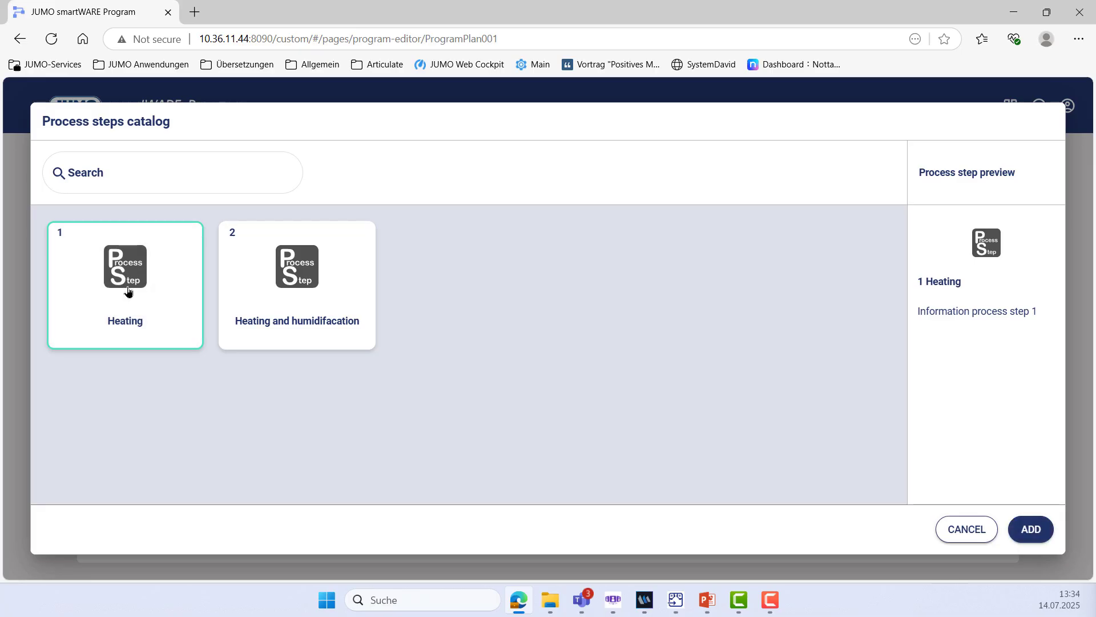
left_click(1013, 521)
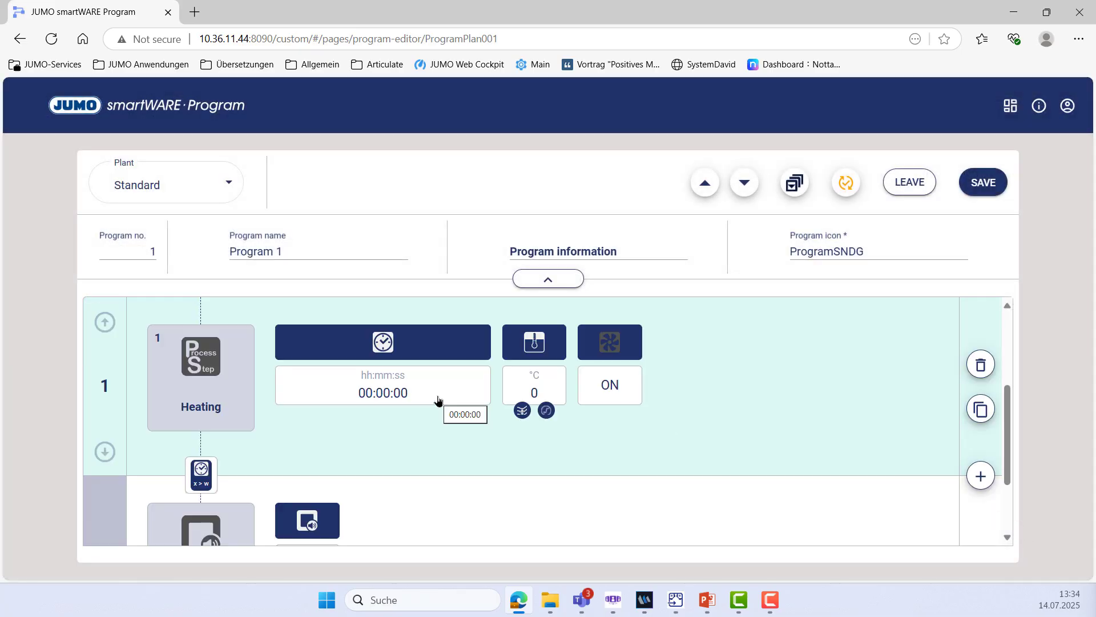
Step: Set the section time setpoint of the Heating process step to 30 seconds and save it
left_click(406, 389)
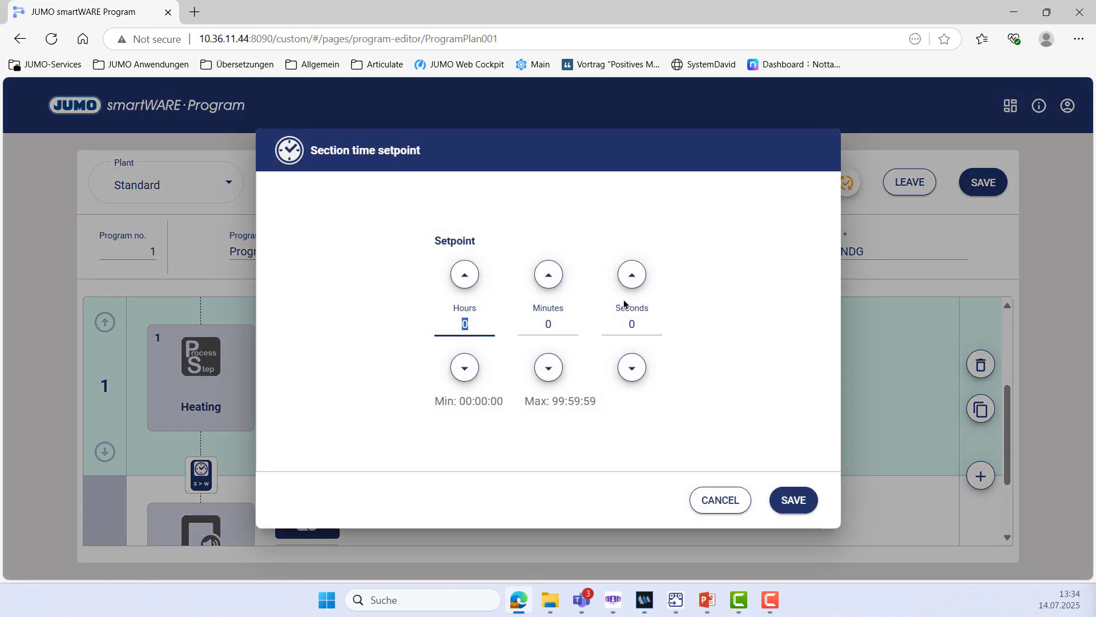
left_click(631, 325)
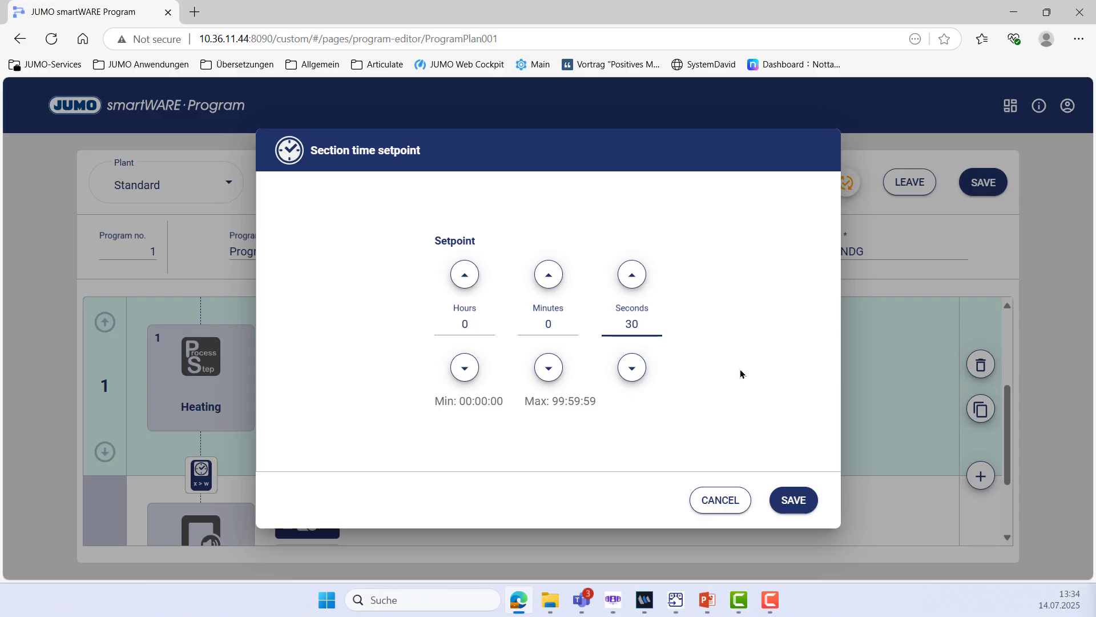
left_click(800, 500)
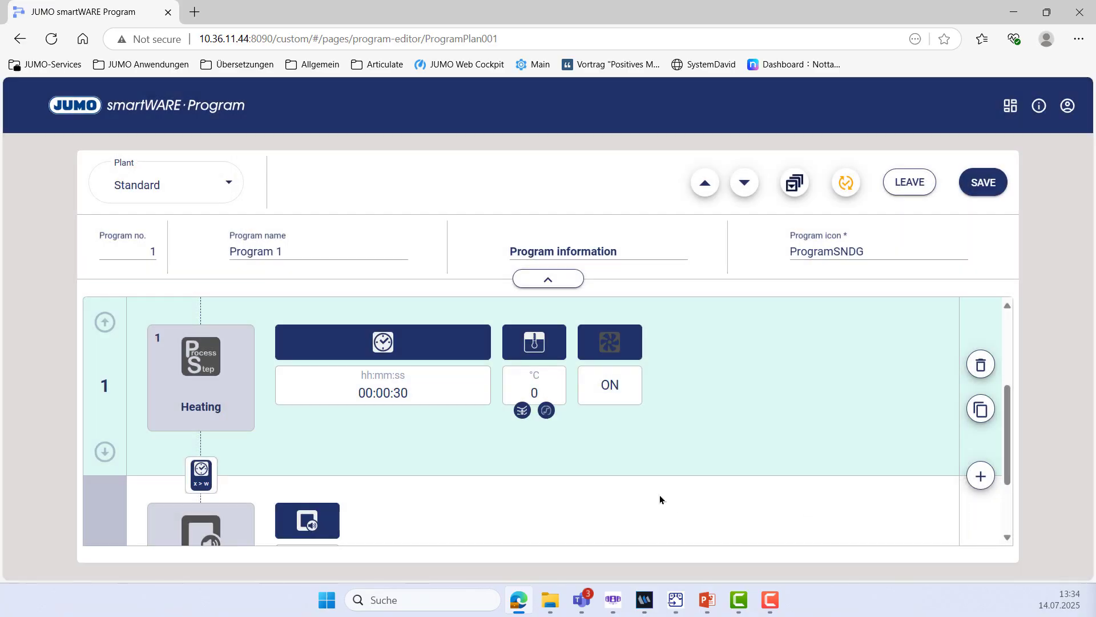
Step: Review the Heating step's temperature ramp setpoint and the lower and upper deviations of its tolerance band
left_click(521, 411)
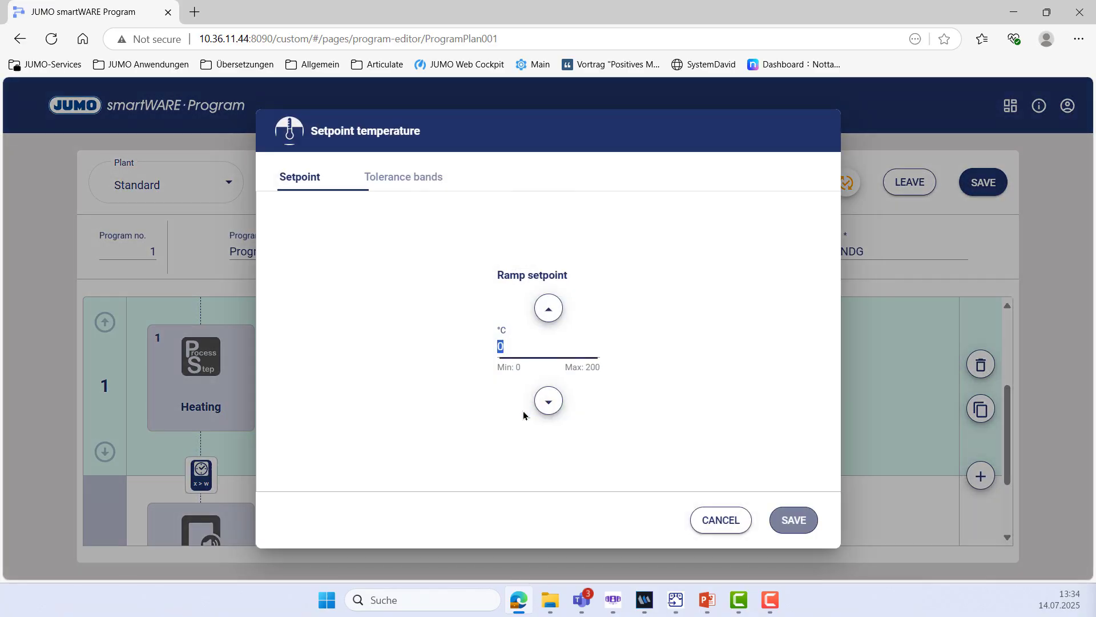
left_click(812, 521)
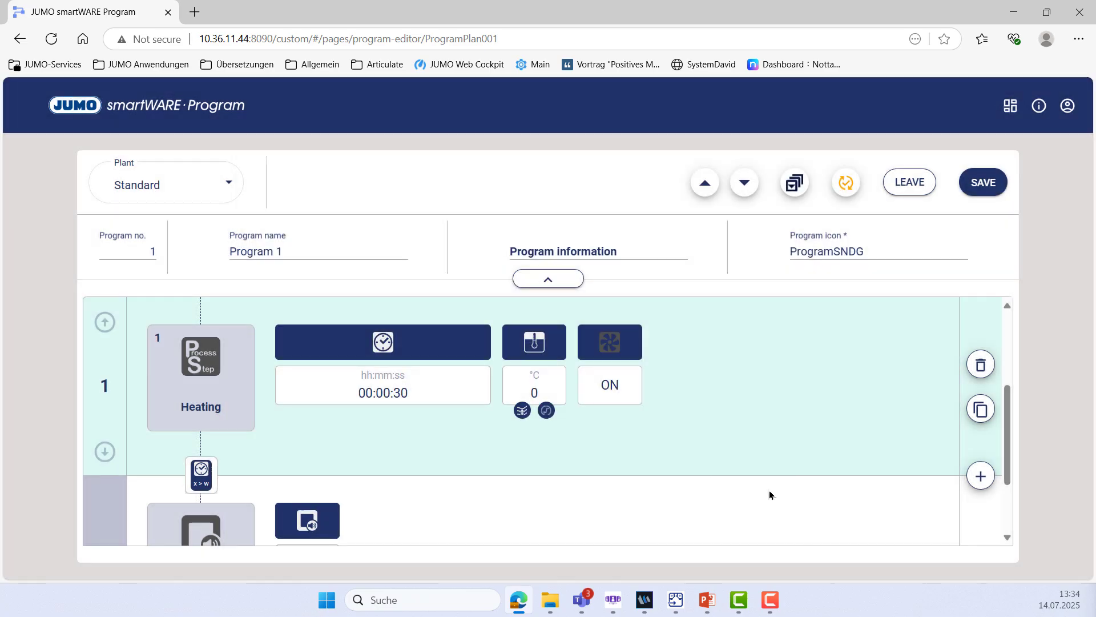
left_click(546, 411)
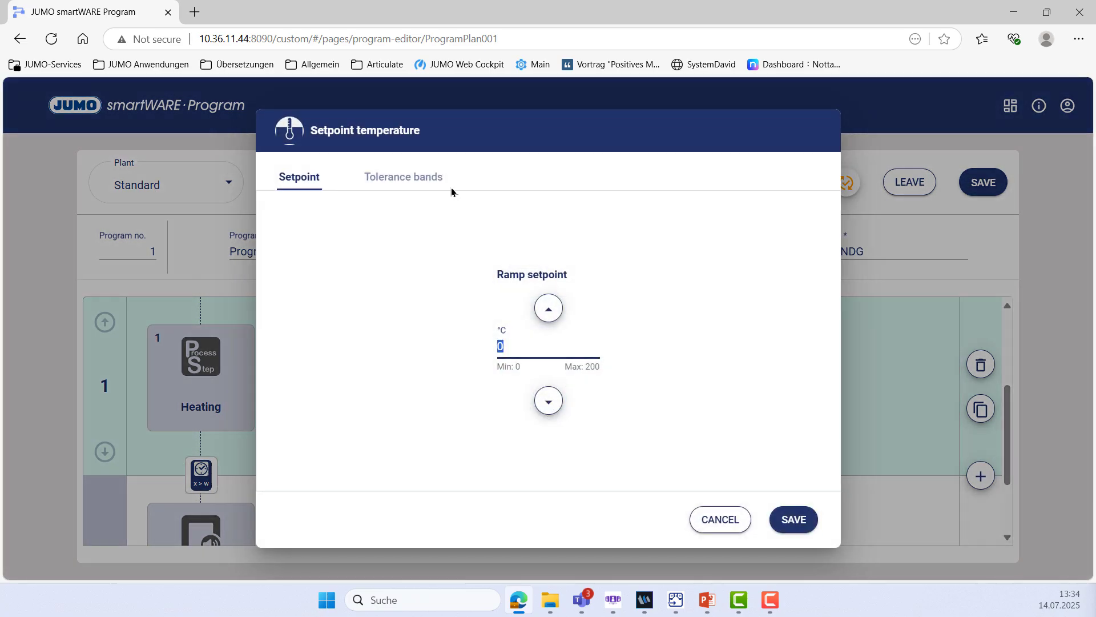
left_click(403, 179)
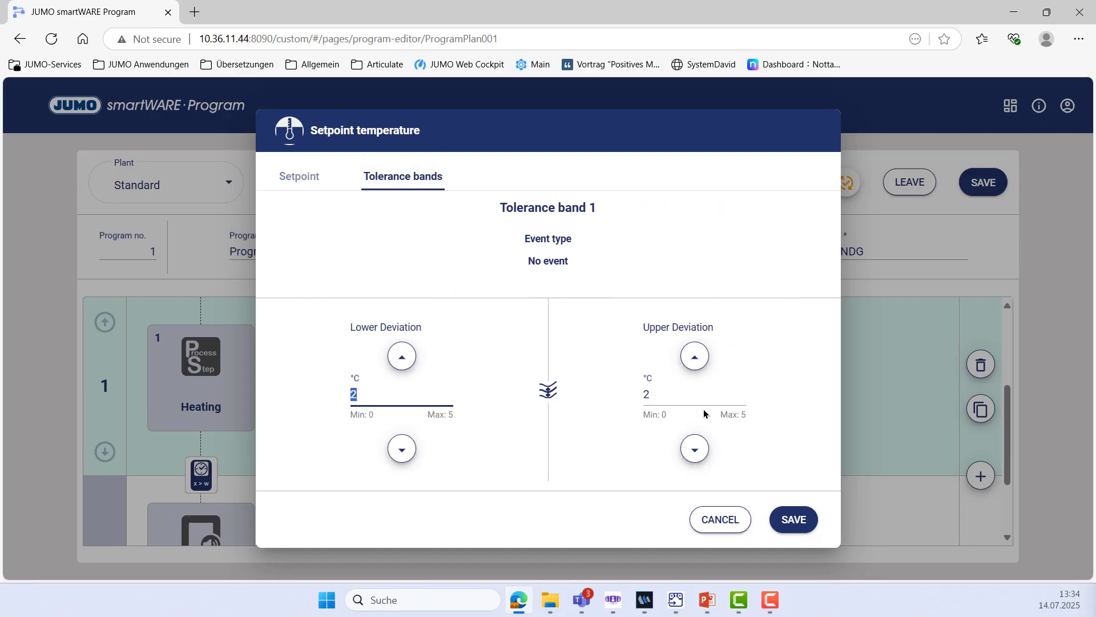
left_click(792, 521)
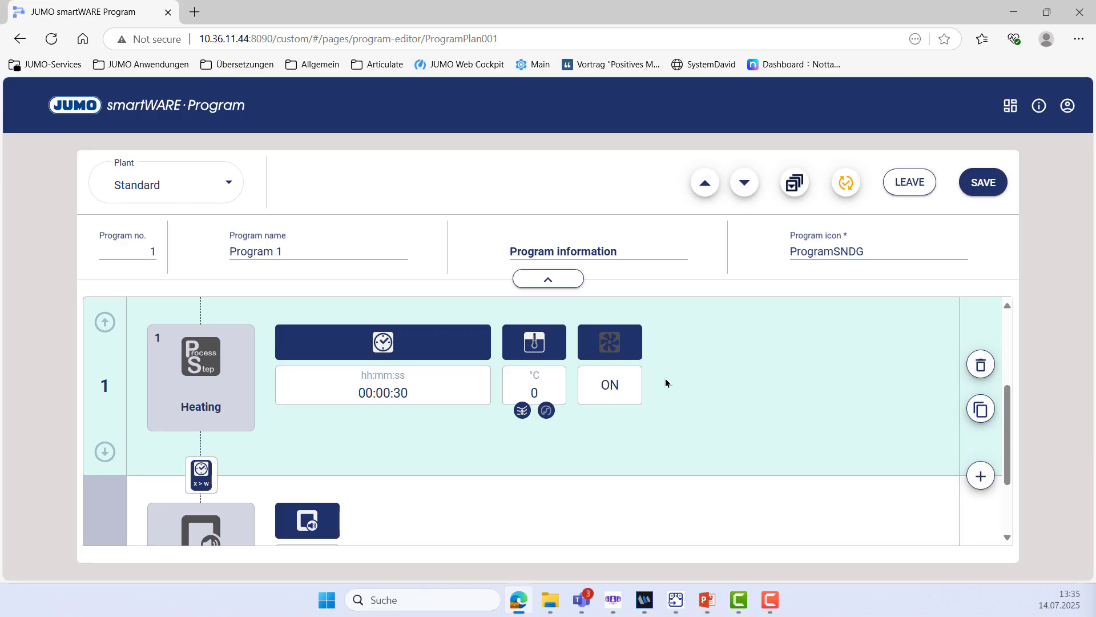
Step: Switch the Heating step's recirculation setpoint off and back on, and save it
left_click(618, 399)
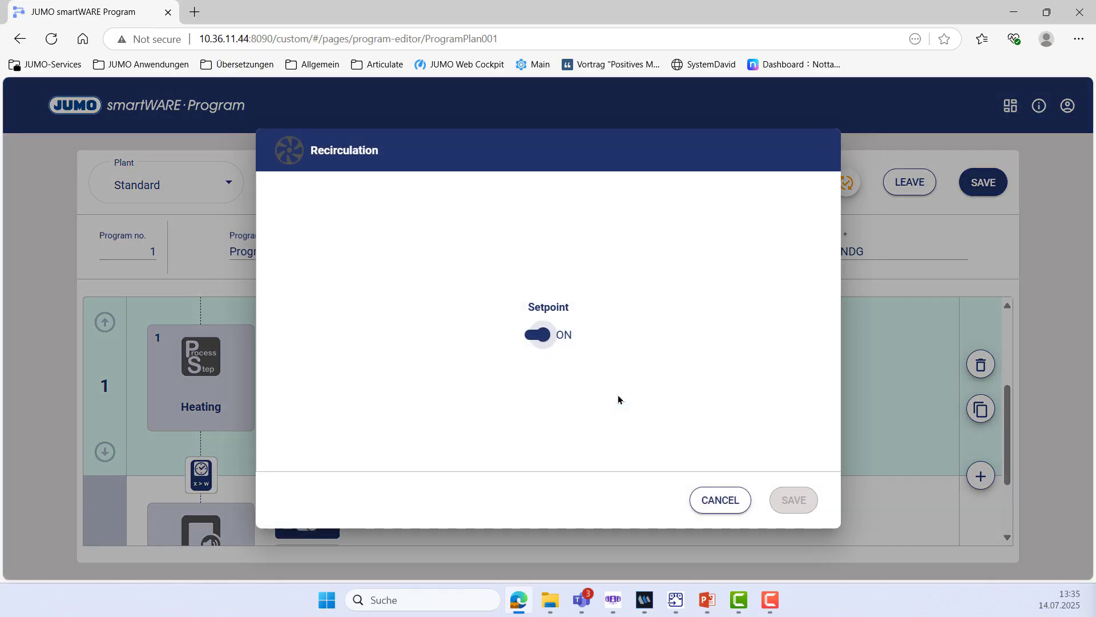
left_click(531, 336)
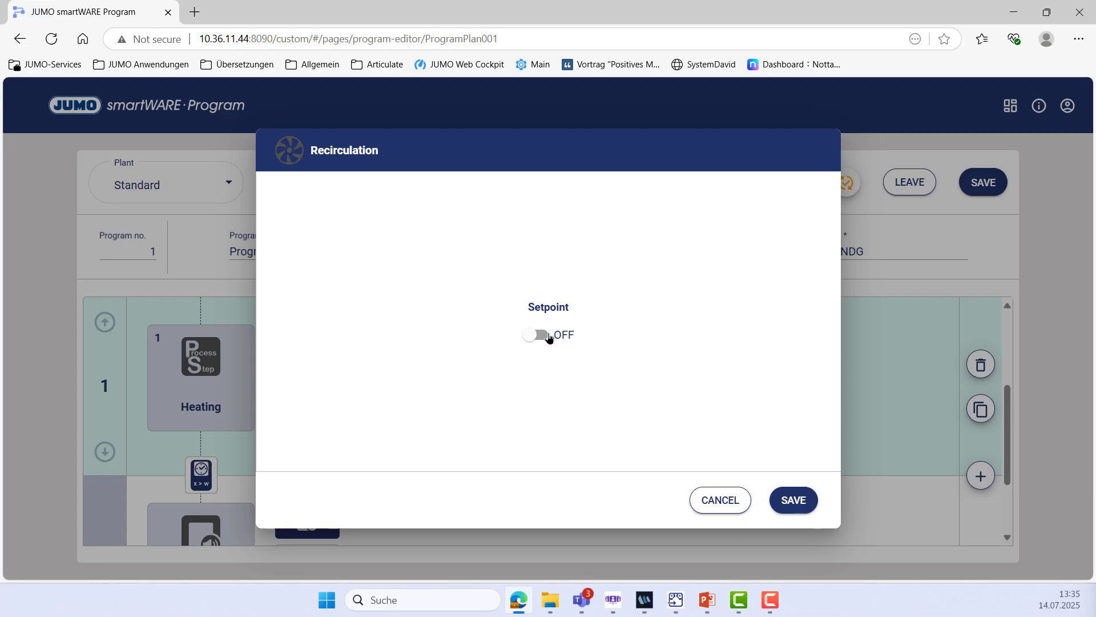
left_click(546, 336)
left_click(795, 501)
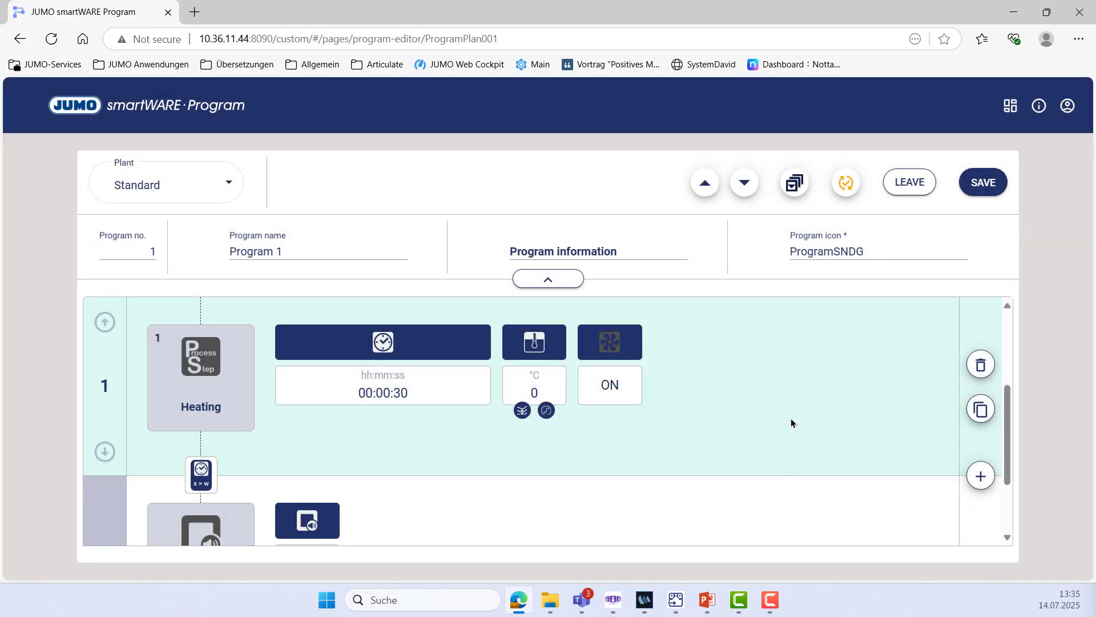
Step: Add the Heating and humidifacation process step after Heating and set its section time to 1 minute
left_click(981, 477)
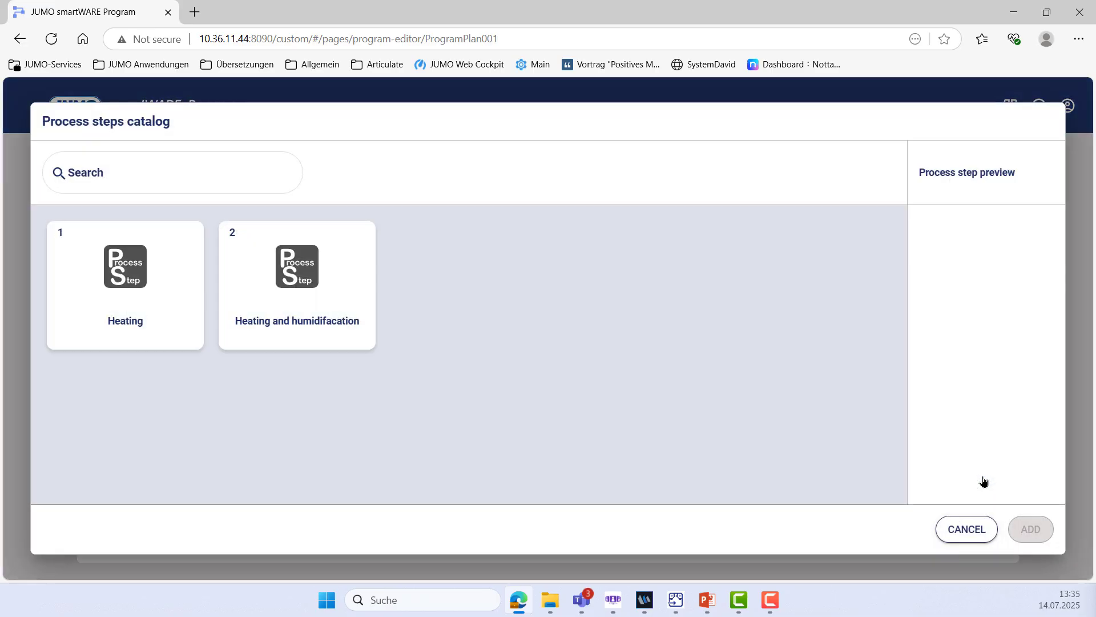
left_click(298, 297)
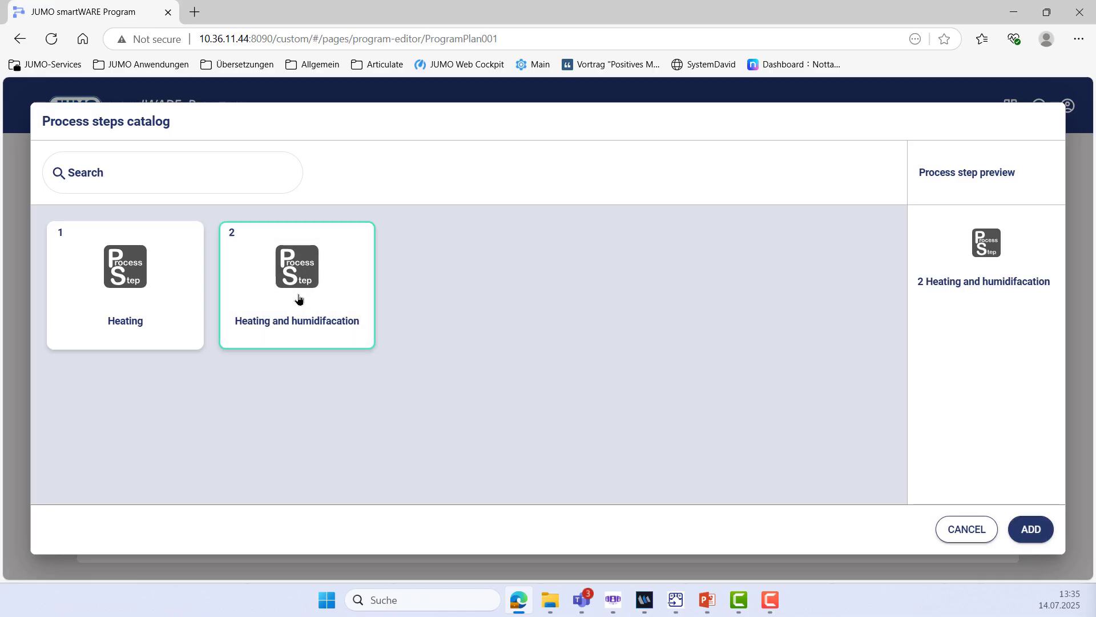
left_click(1031, 529)
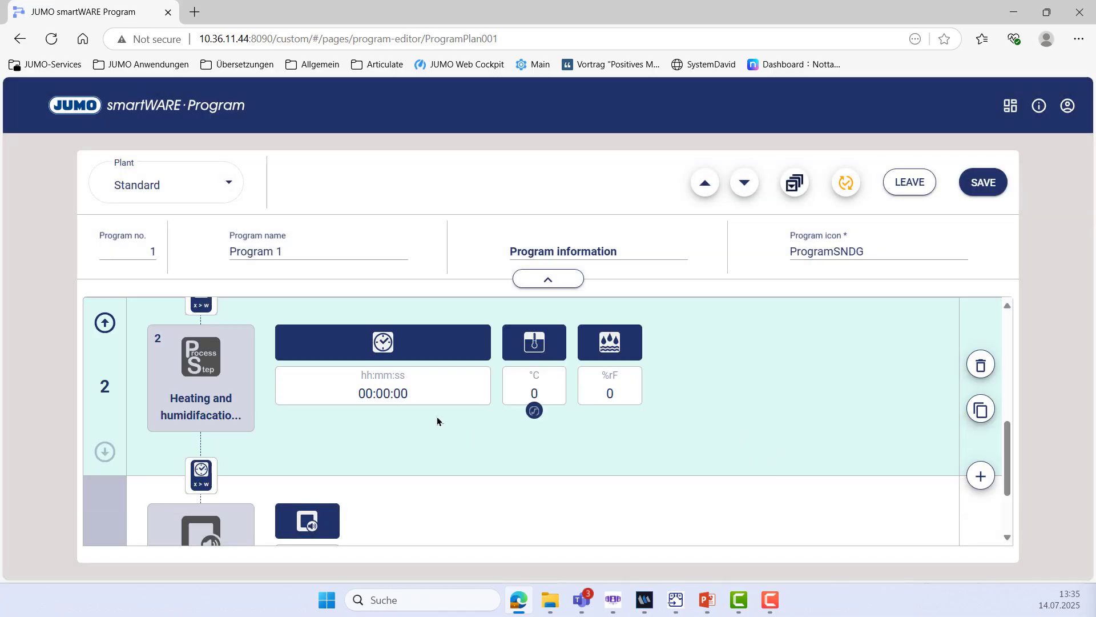
left_click(379, 392)
left_click(547, 273)
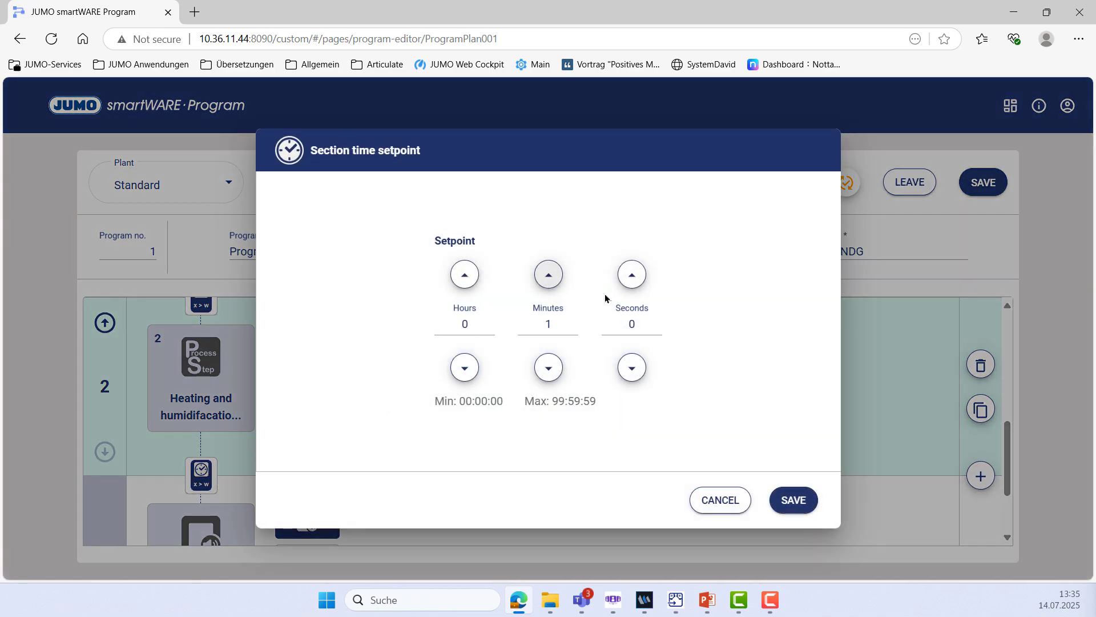
left_click(800, 502)
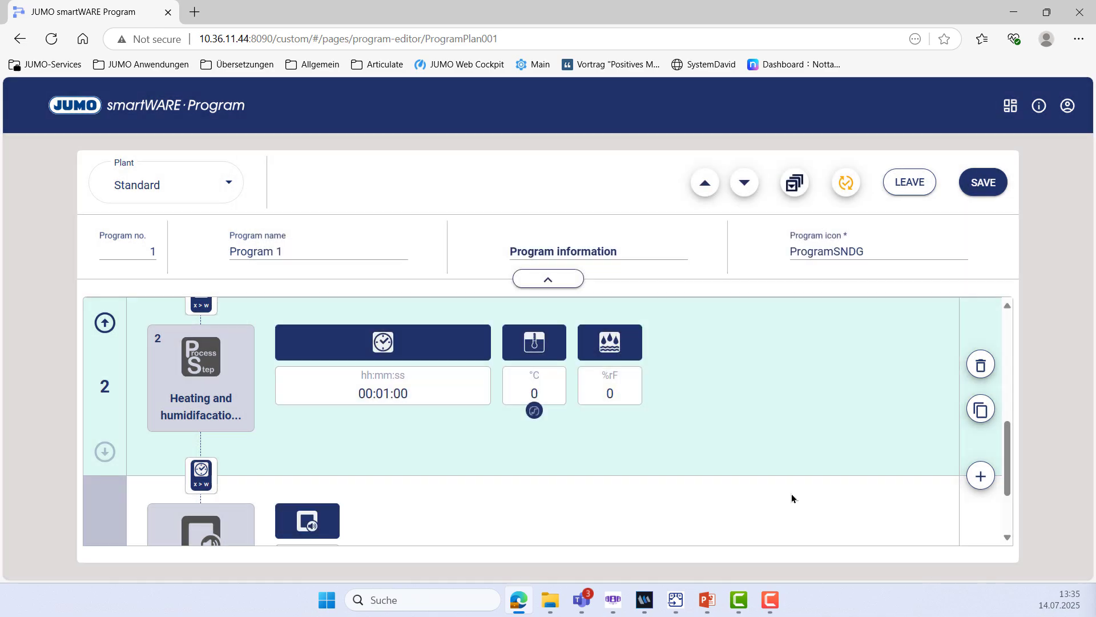
Step: Set the temperature ramp setpoint of section 2 to 50 °C and its humidity setpoint to 70 %rF
left_click(531, 399)
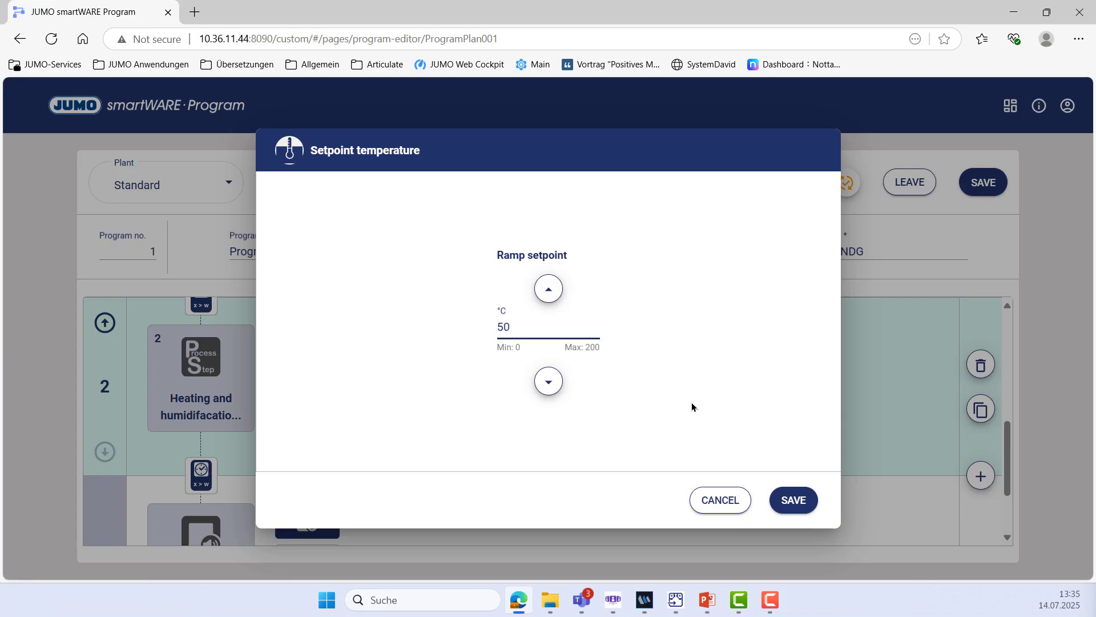
left_click(795, 501)
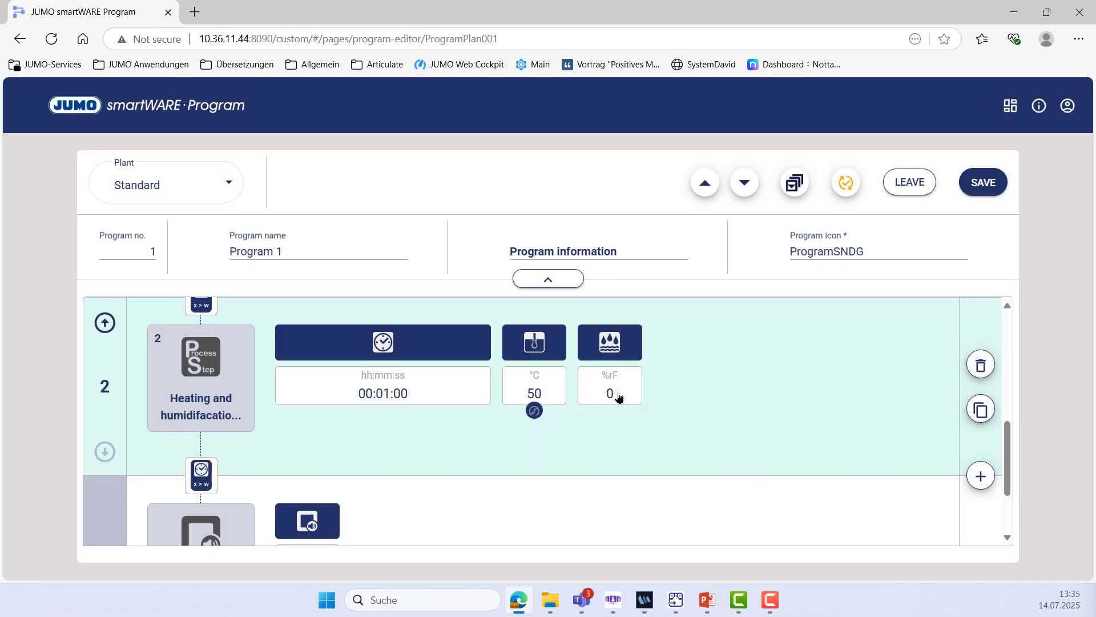
left_click(619, 397)
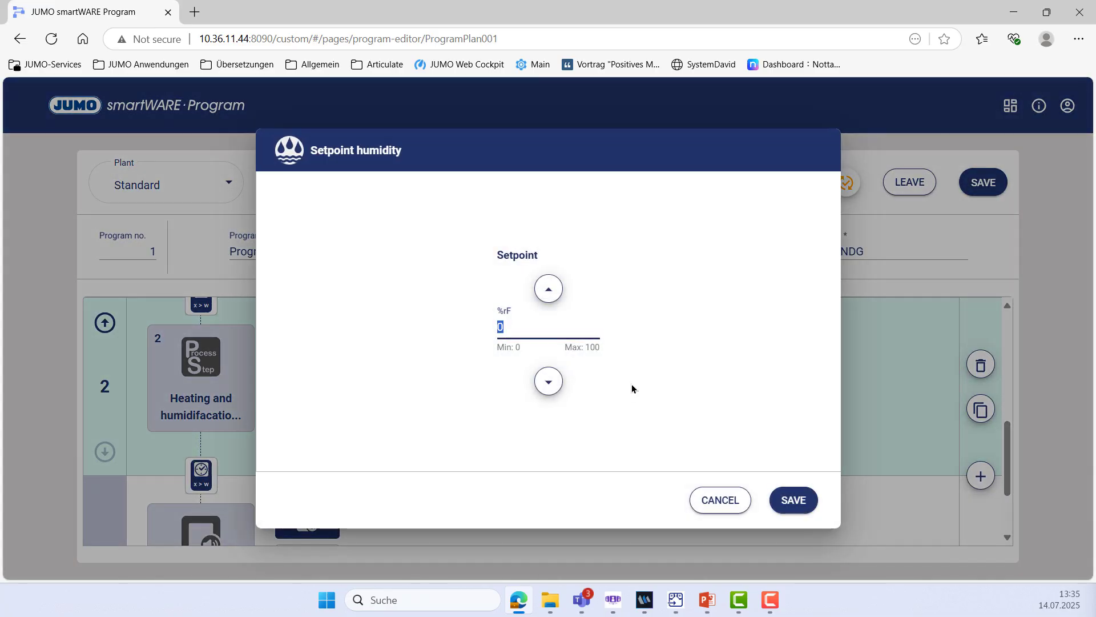
type("7")
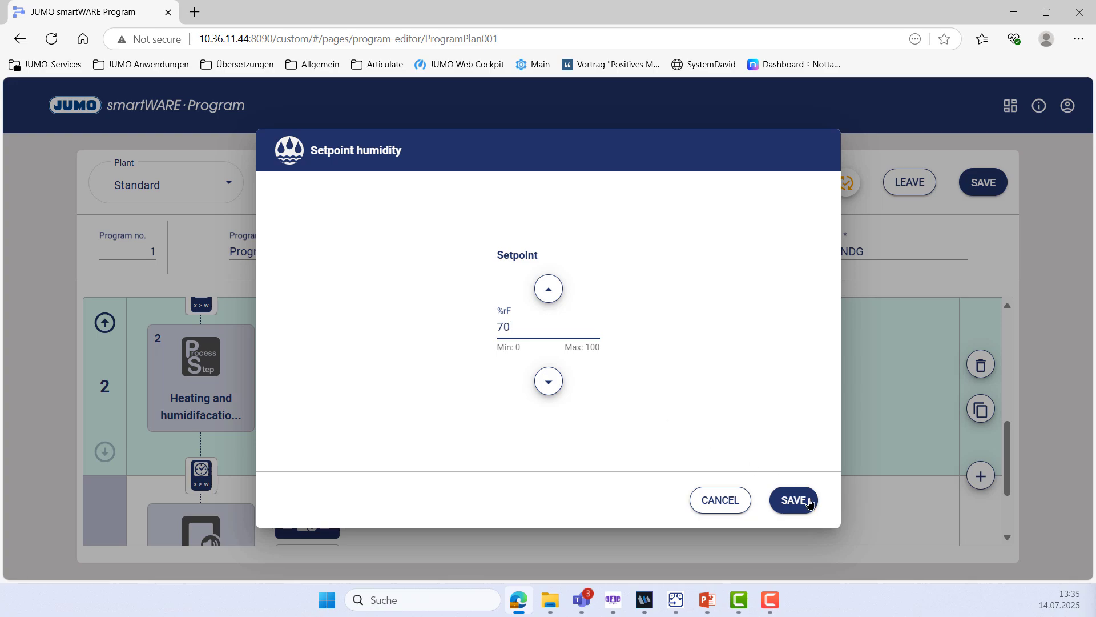
left_click(810, 501)
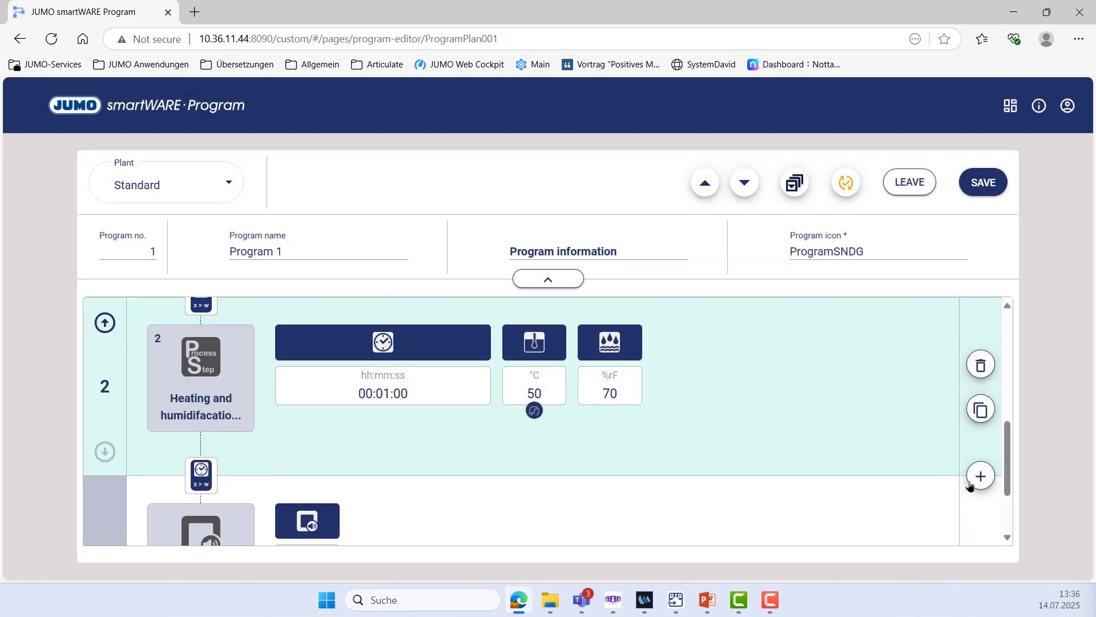
Step: Add a second Heating and humidifacation process step as section 3 and set its section time to 1 minute
left_click(977, 477)
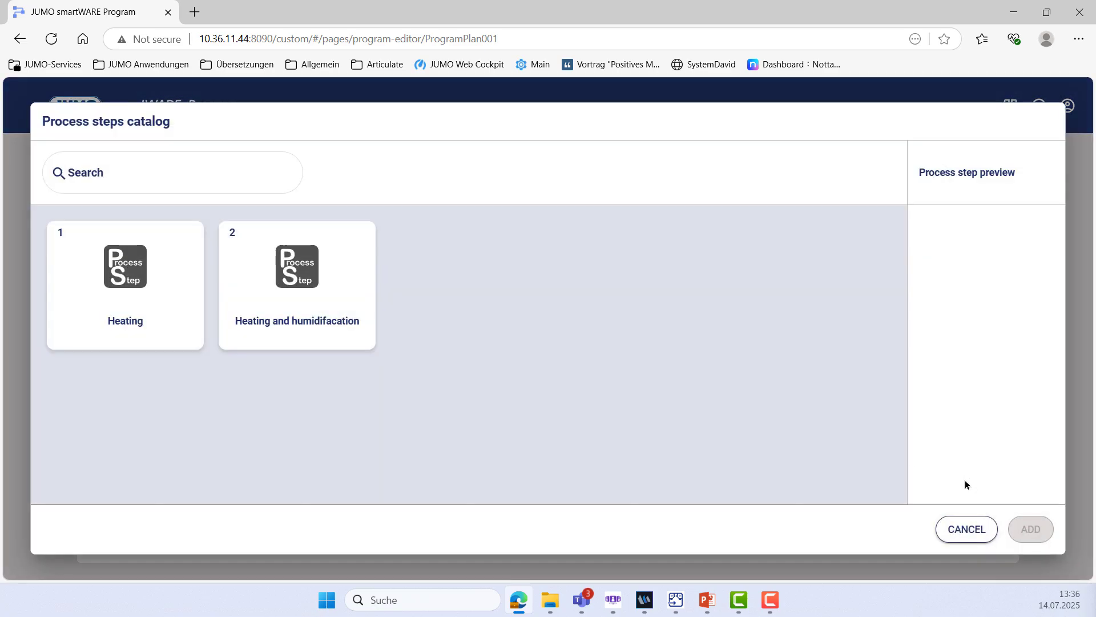
left_click(365, 323)
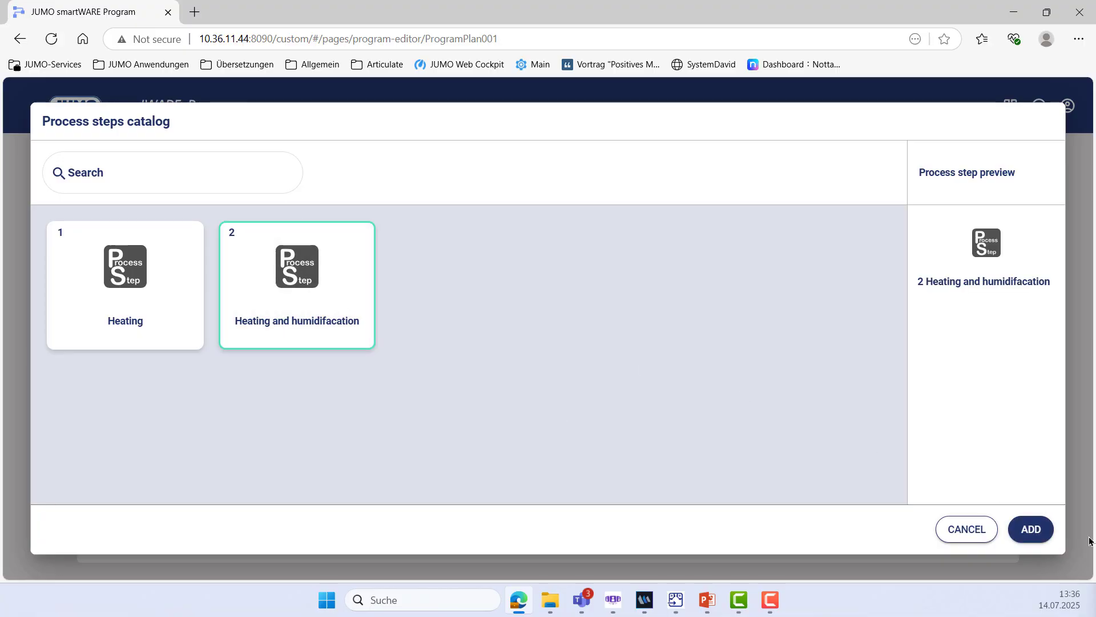
left_click(1044, 532)
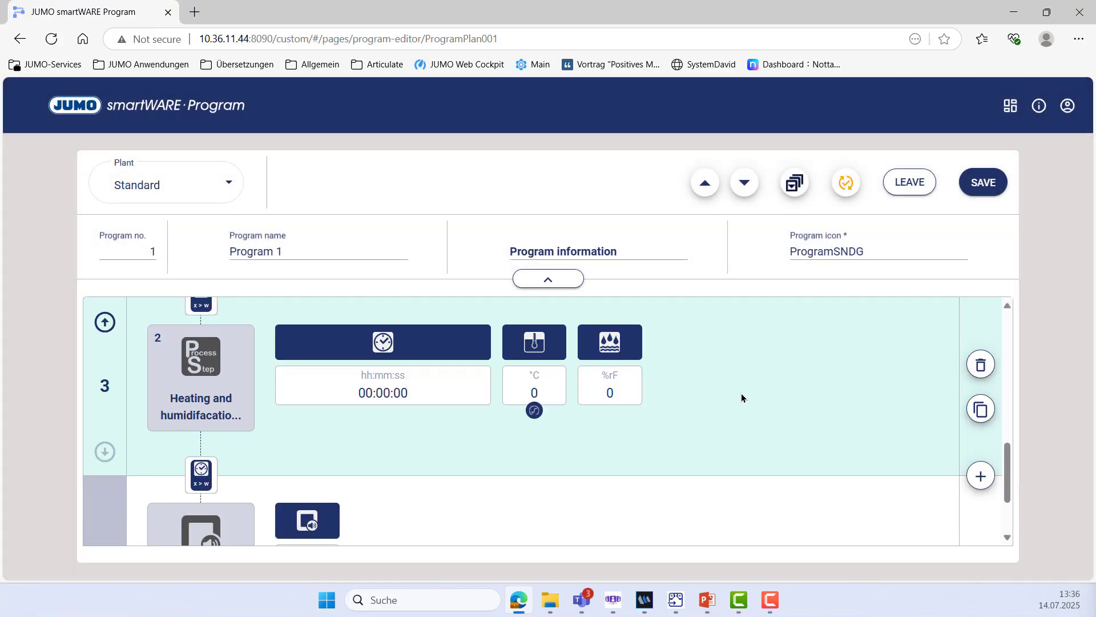
left_click(382, 395)
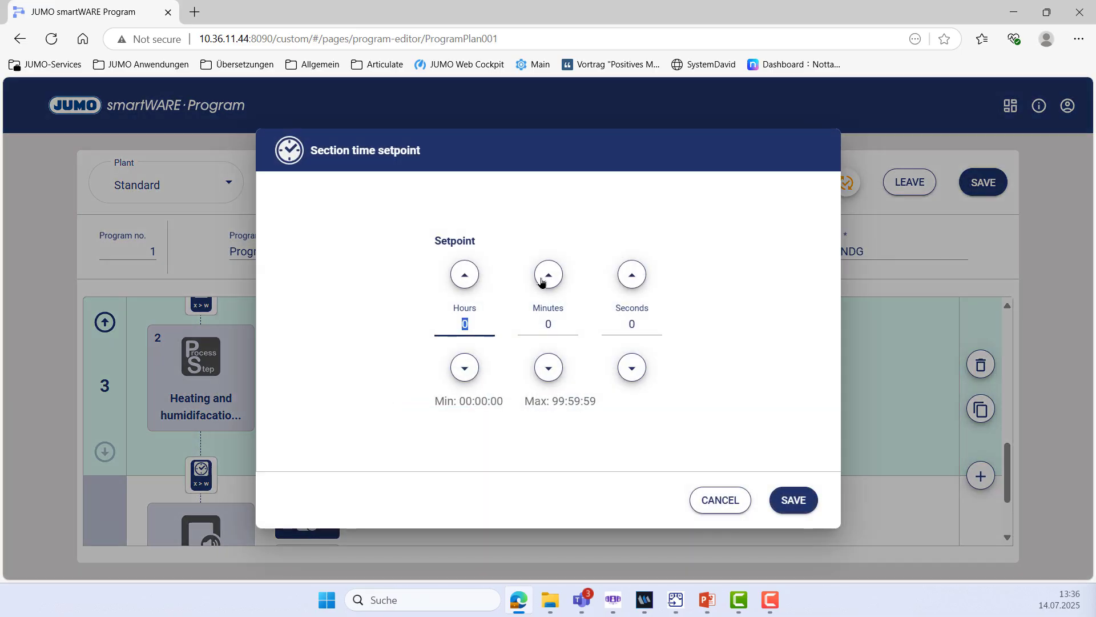
left_click(541, 279)
left_click(793, 505)
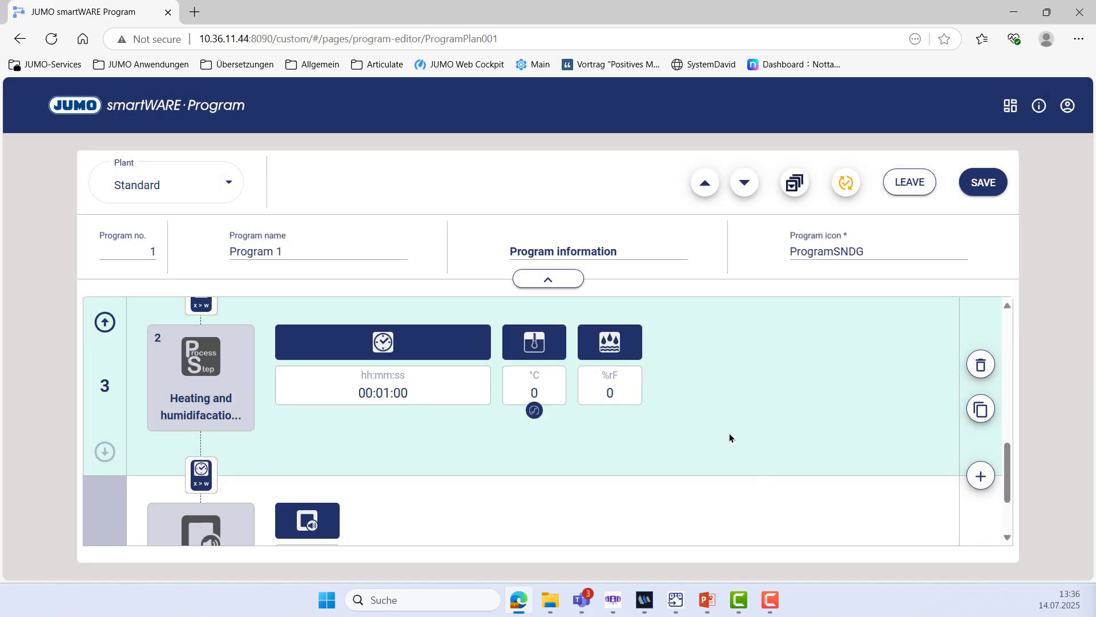
Step: Set the temperature ramp setpoint of section 3 to 150 °C and its humidity setpoint to 70 %rF
left_click(537, 393)
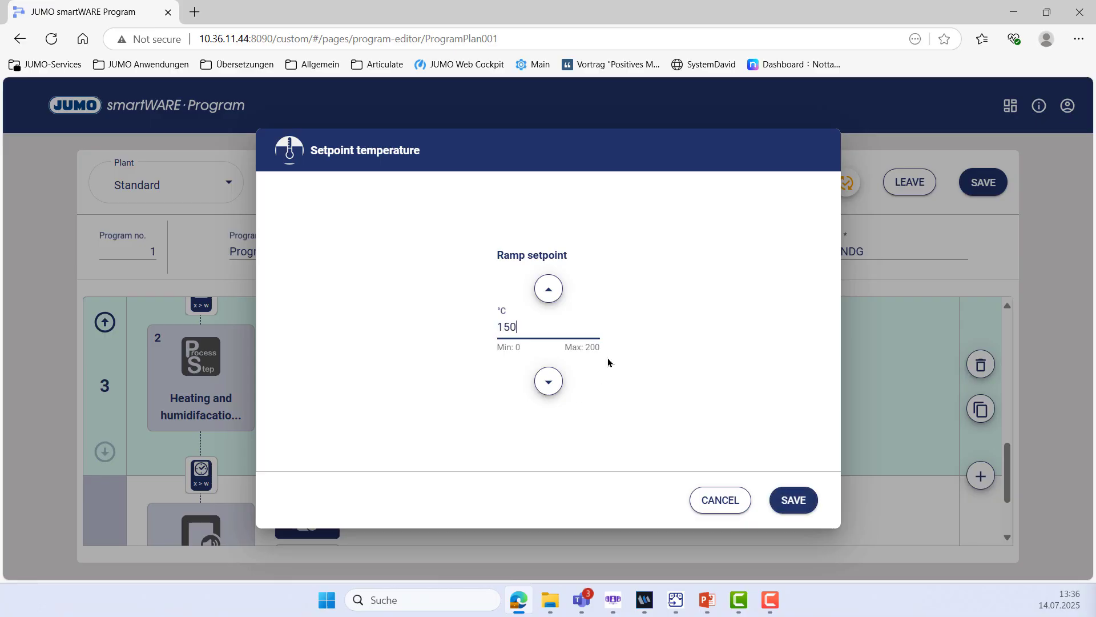
left_click(792, 503)
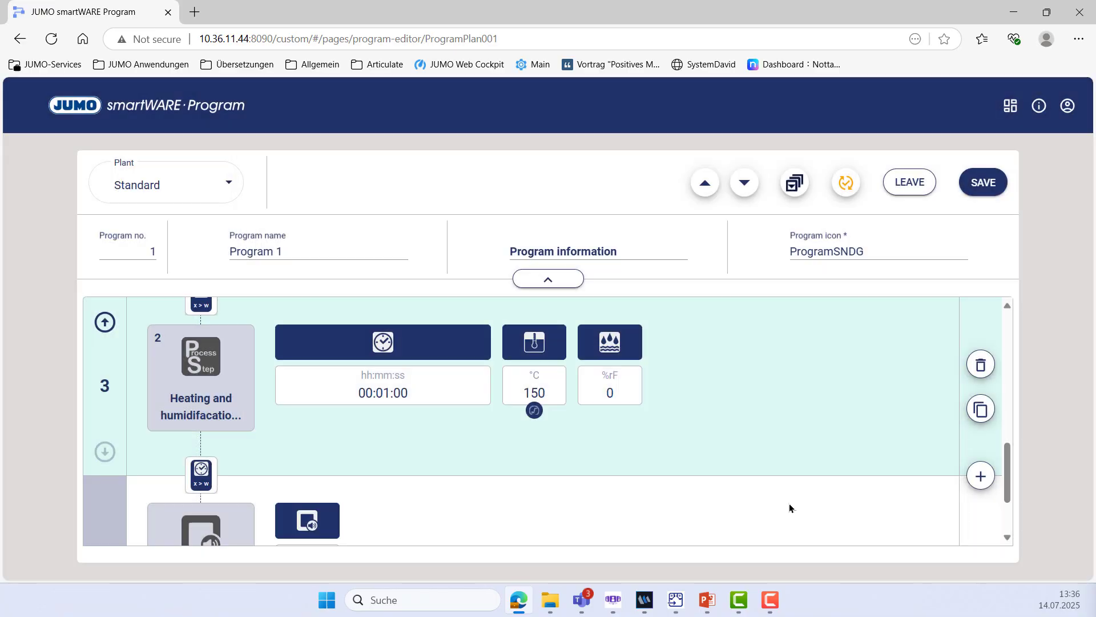
left_click(610, 395)
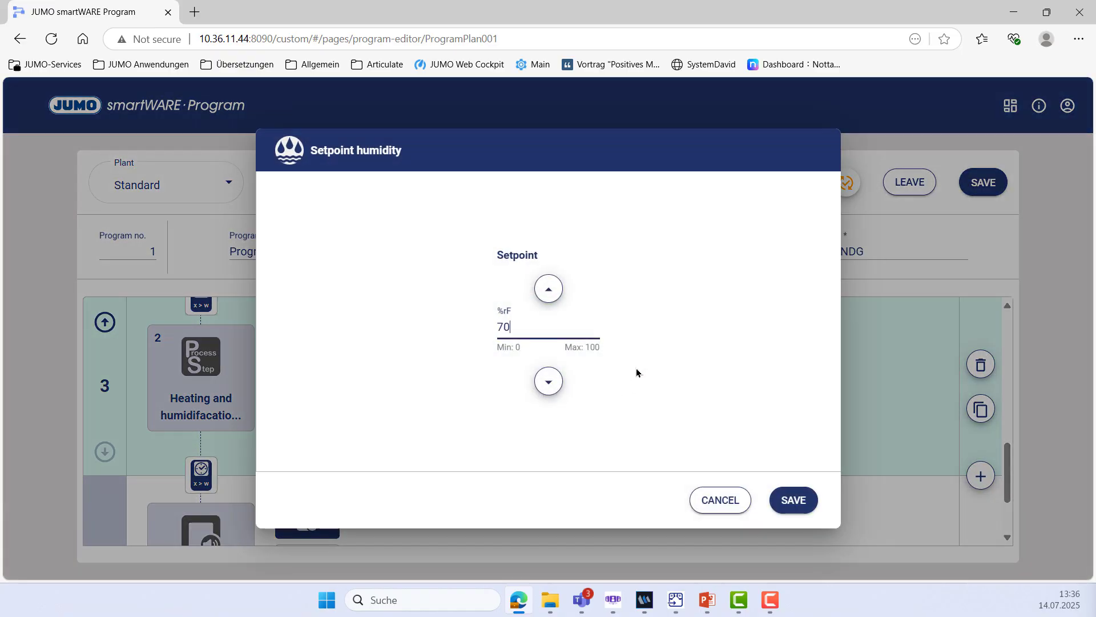
left_click(803, 502)
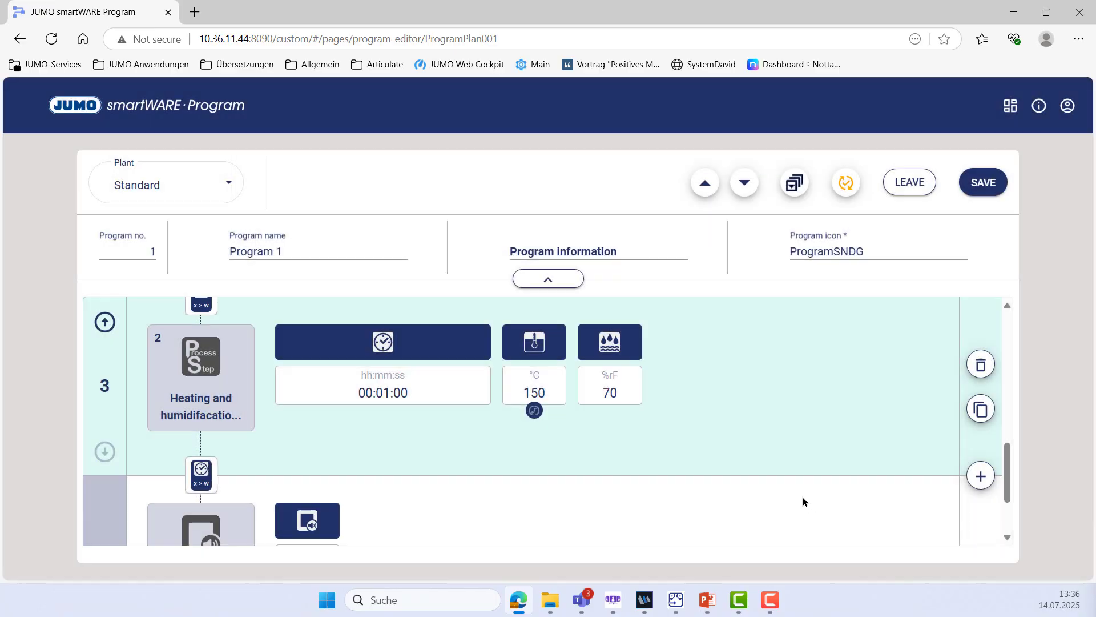
Step: Save Program 1 and switch to the CODESYS WebVisu
scroll(751, 507, "down", 2)
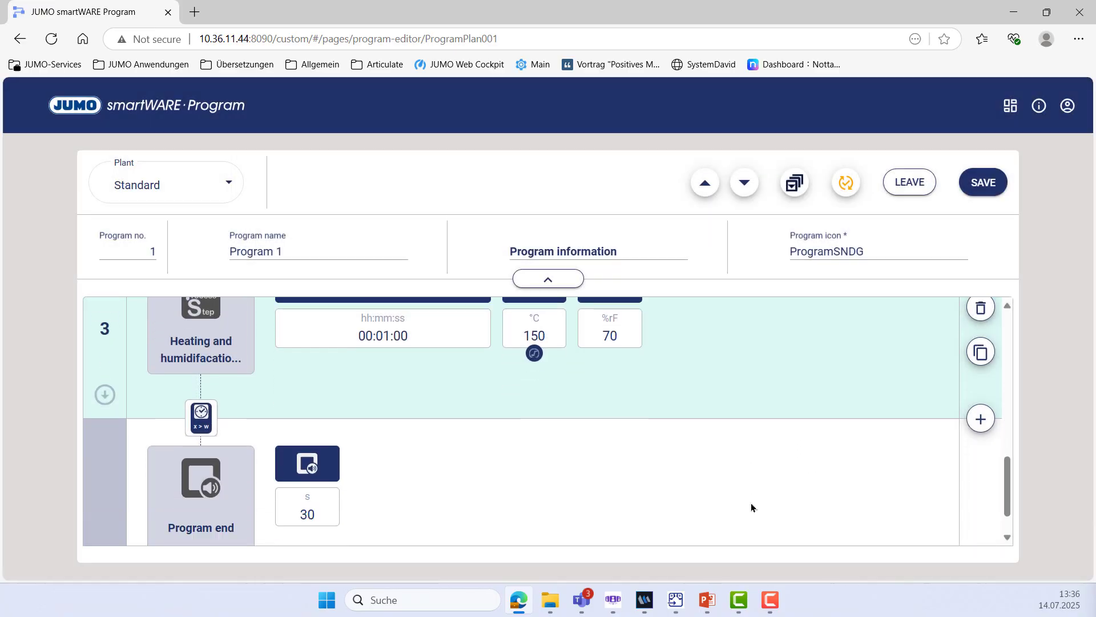
left_click(969, 190)
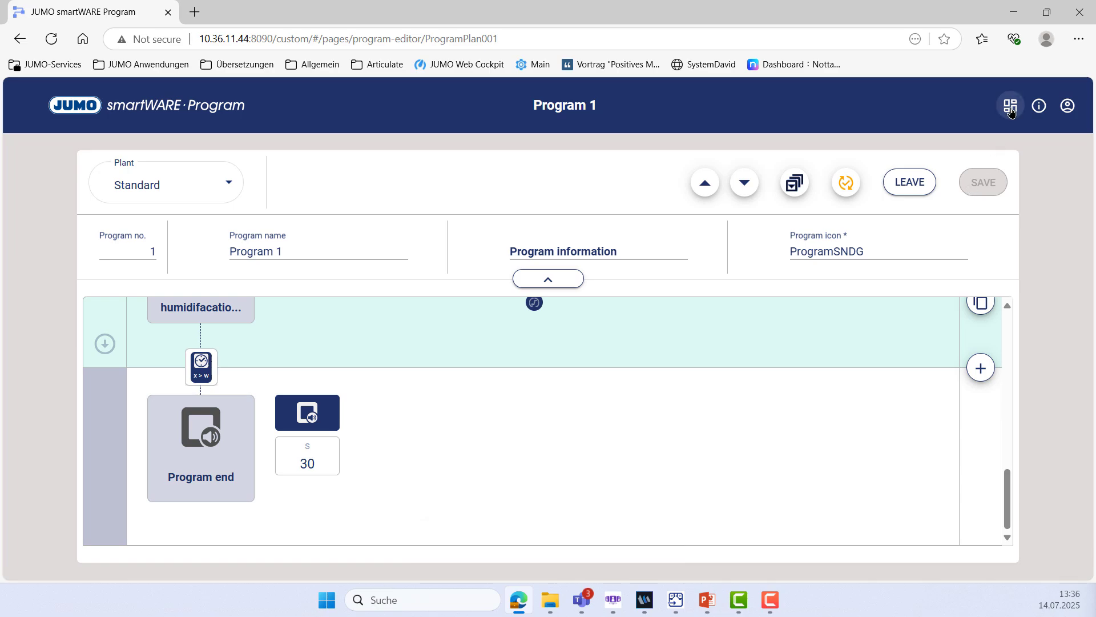
left_click(1012, 108)
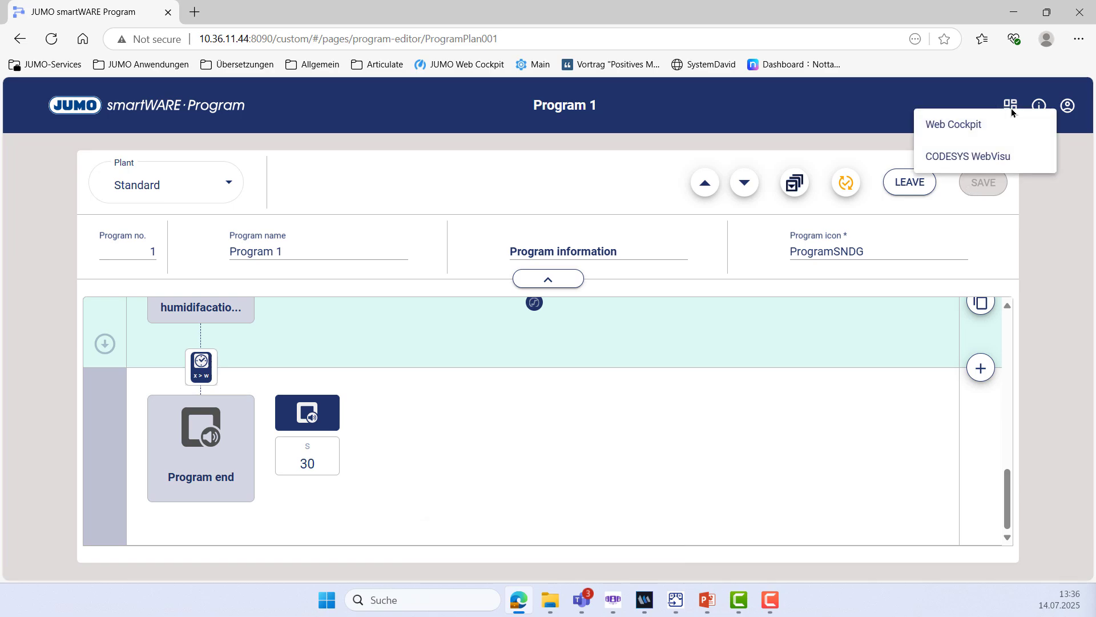
left_click(970, 156)
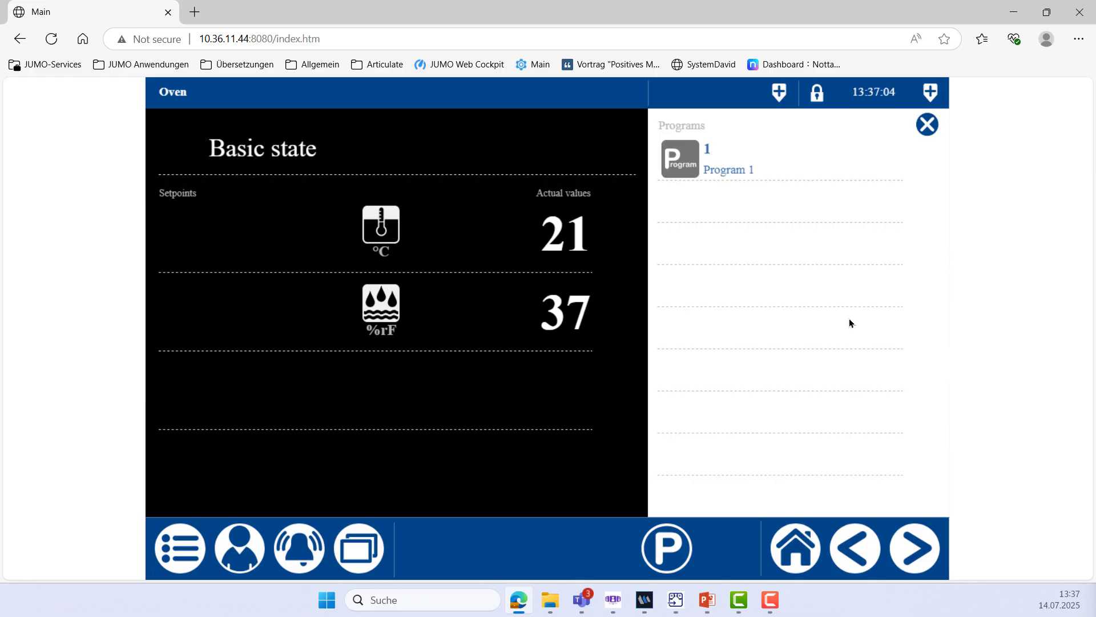
Step: Log on to the oven's WebVisu as the Master user by entering the account password
left_click(222, 562)
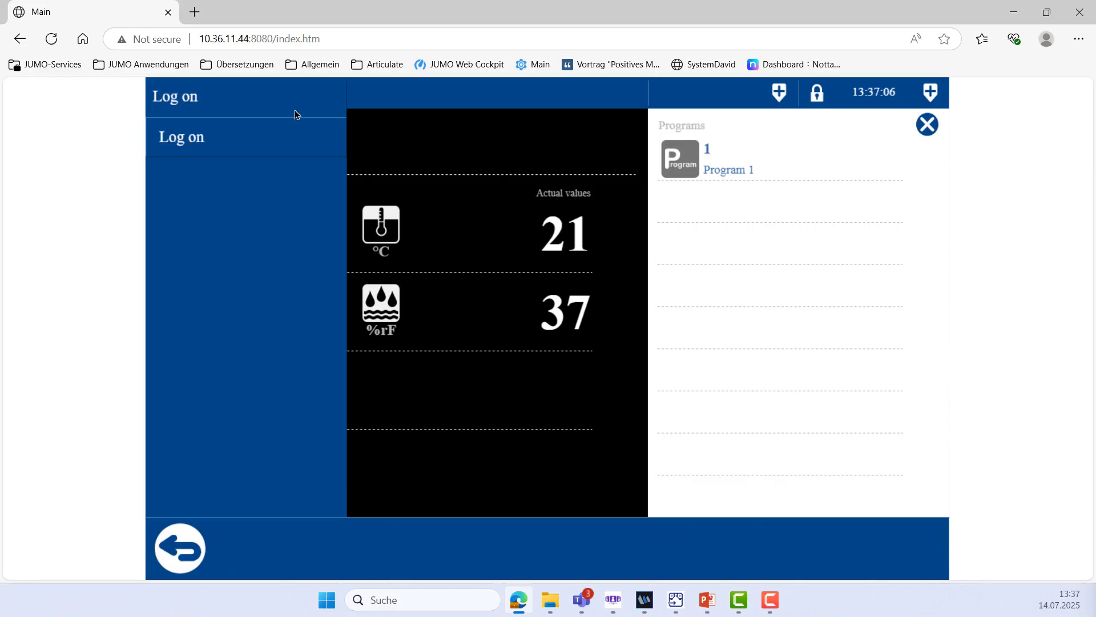
left_click(259, 147)
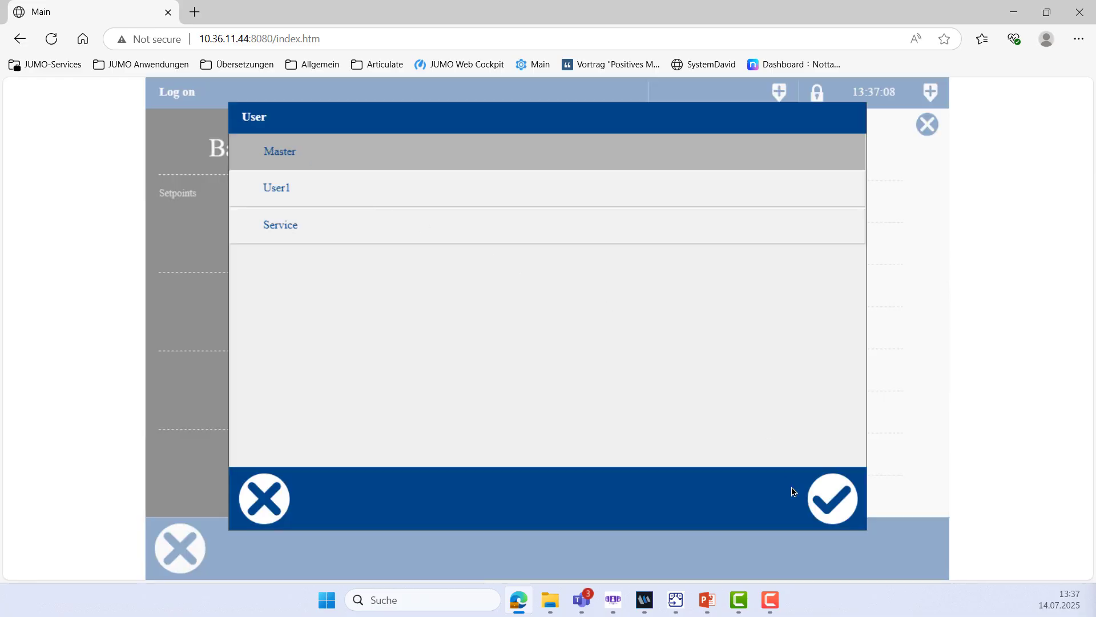
left_click(822, 501)
left_click(678, 233)
left_click(336, 236)
left_click(730, 237)
left_click(729, 237)
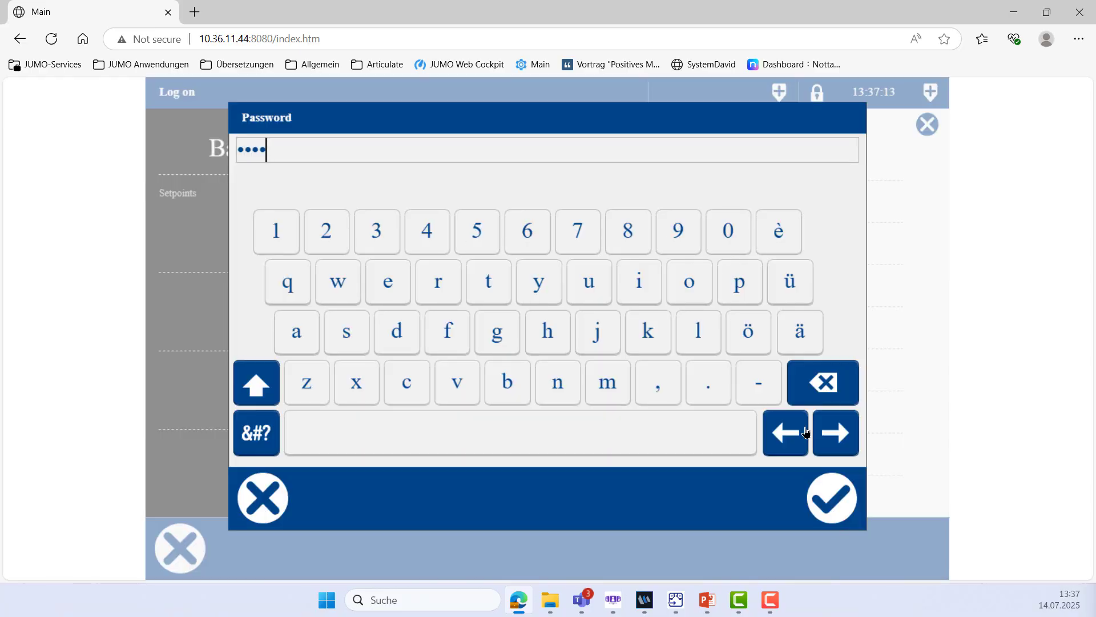
left_click(833, 506)
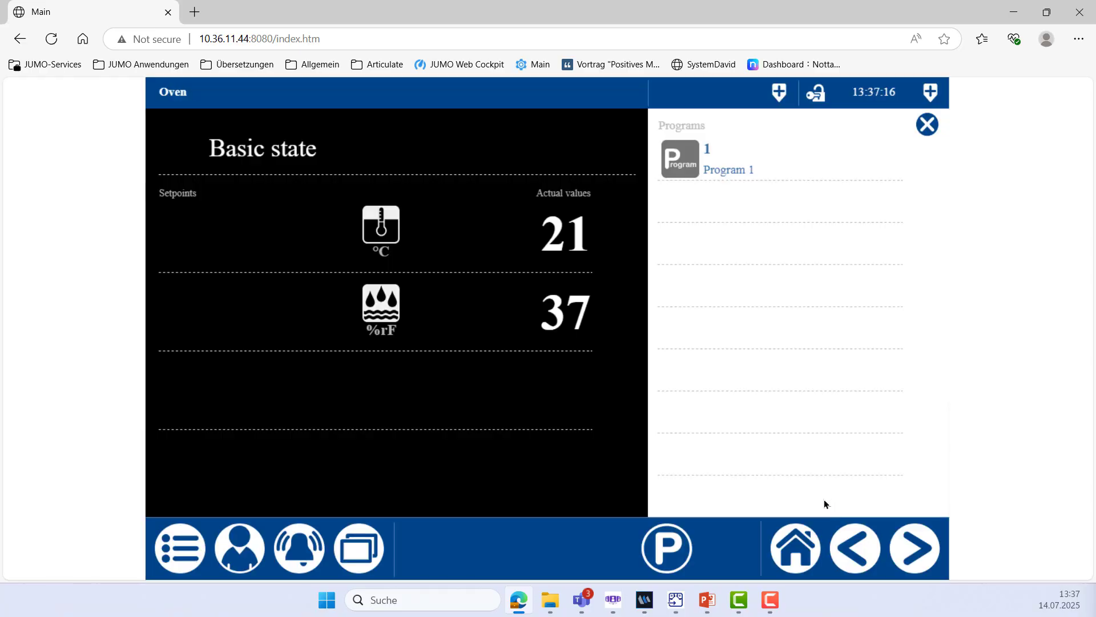
Step: Select Program 1 on the oven, run it to the end and acknowledge its completion
left_click(725, 168)
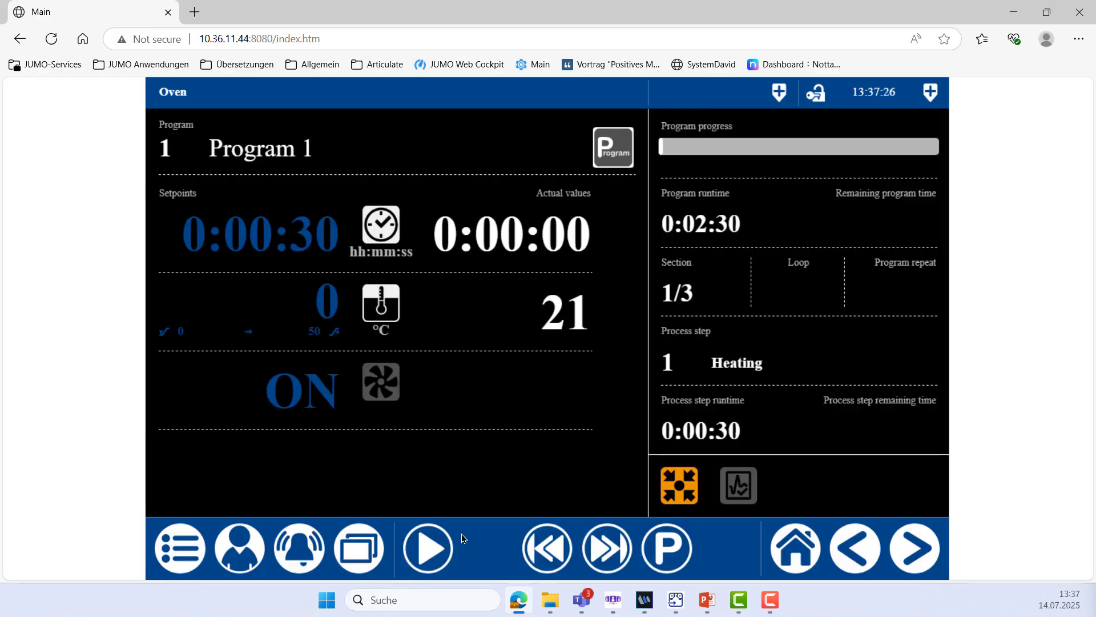
left_click(421, 562)
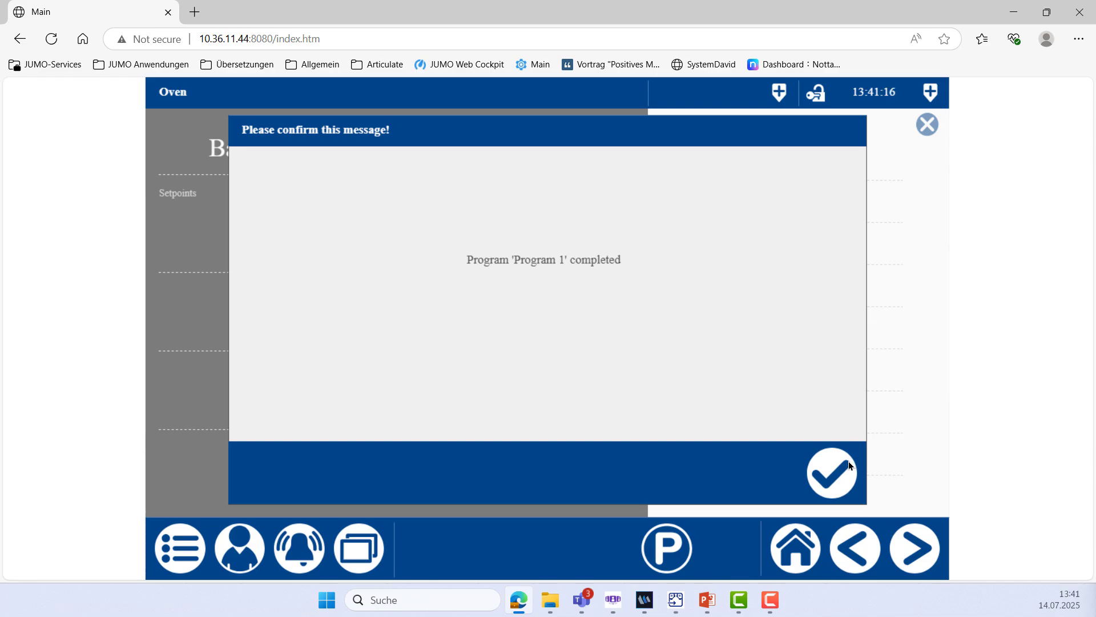
left_click(844, 473)
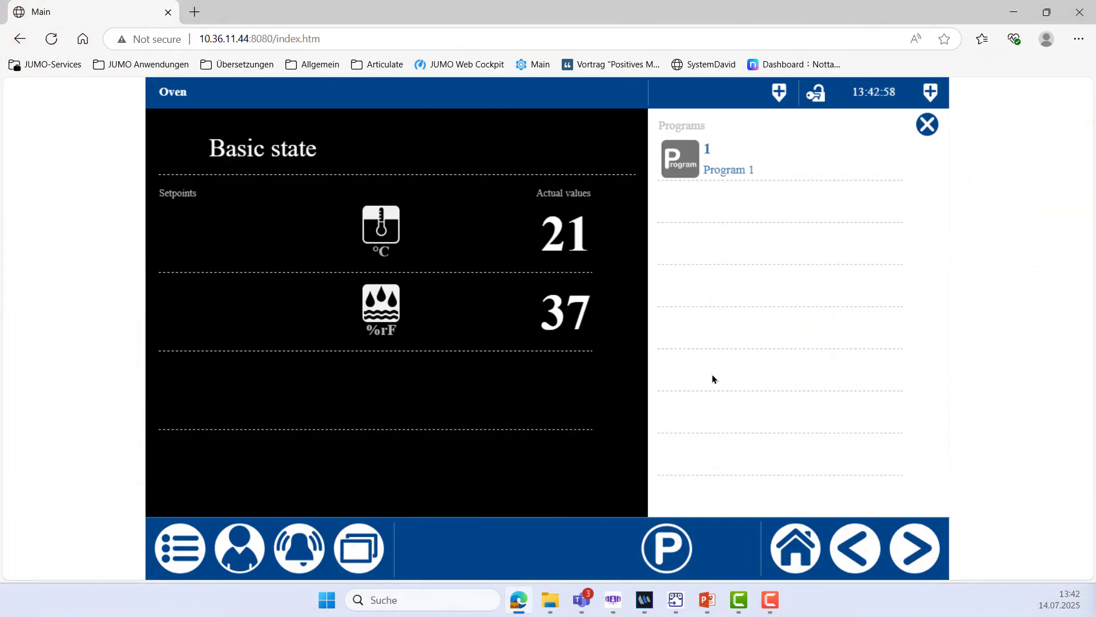
Step: Switch to JUMO smartWARE Setup variTRON, connect to the variTRON 500 webinar device and load the data from it
left_click(675, 599)
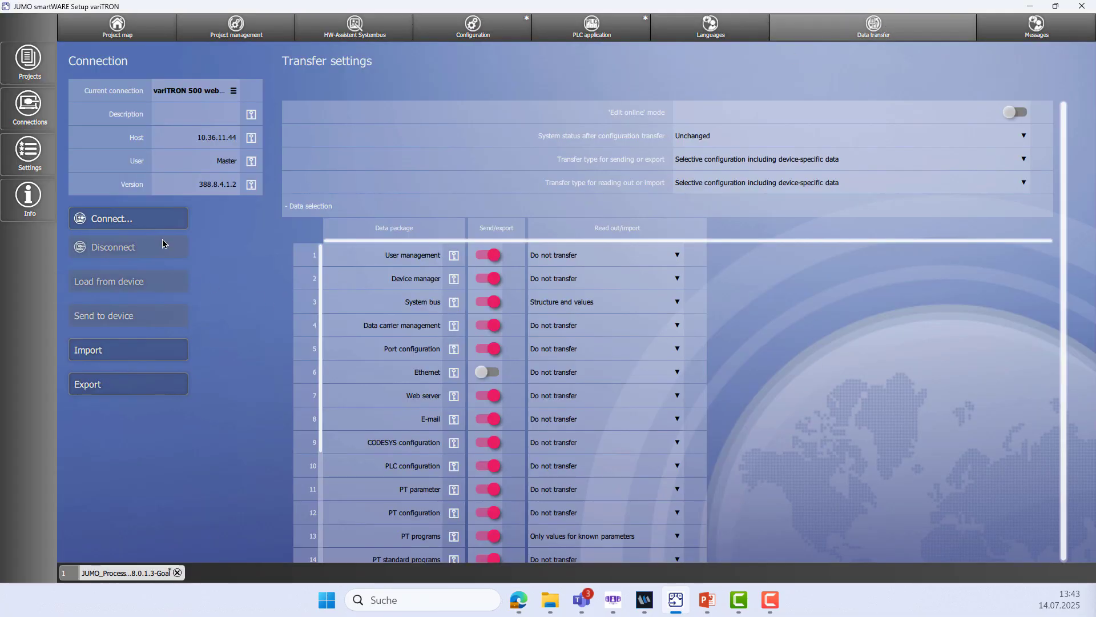
left_click(158, 220)
left_click(499, 349)
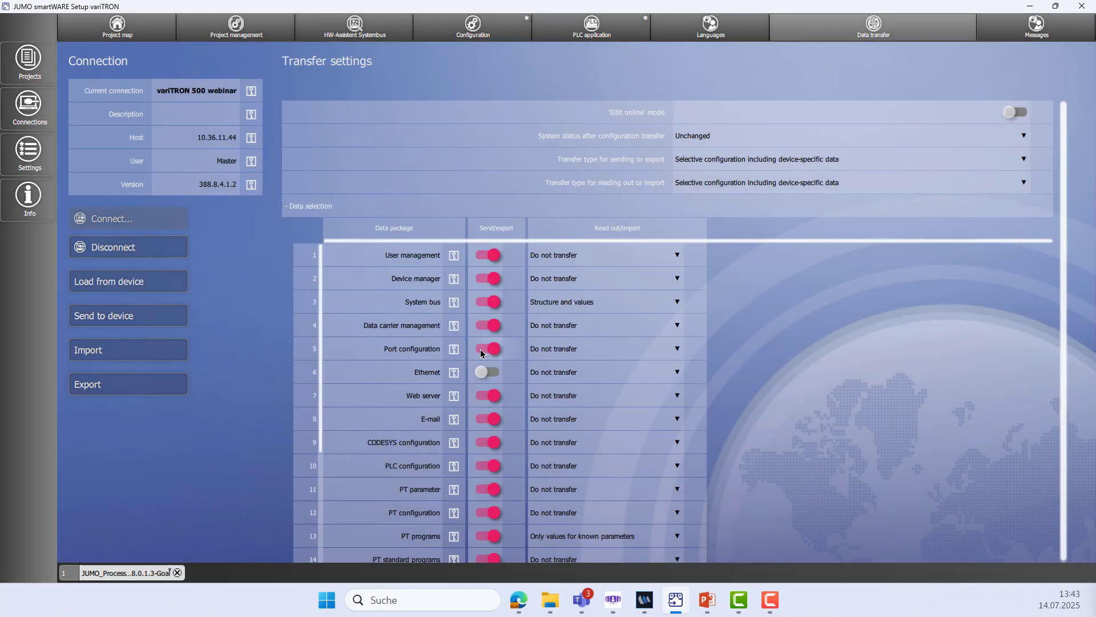
left_click(133, 282)
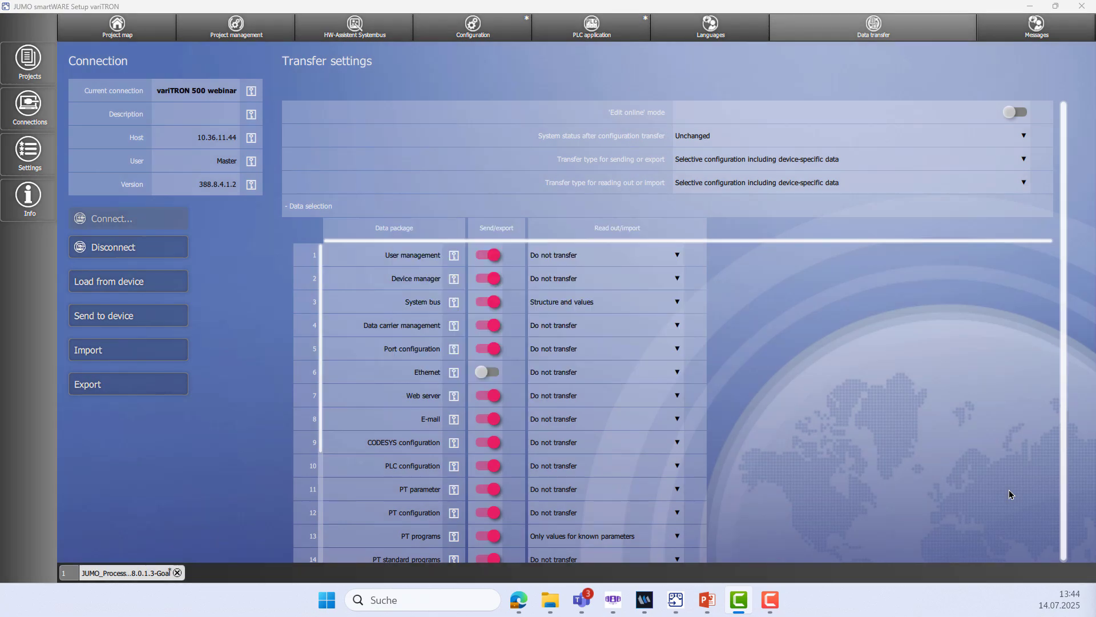
Step: Check the sections of Program 1 in the program plans of the PT programs configuration
left_click(447, 40)
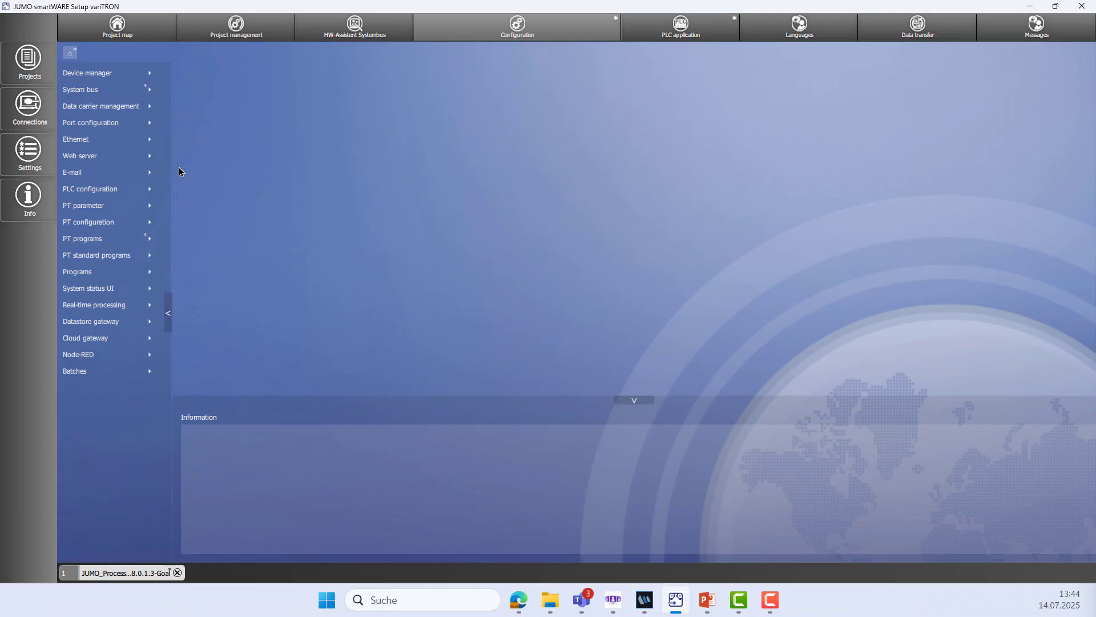
left_click(74, 242)
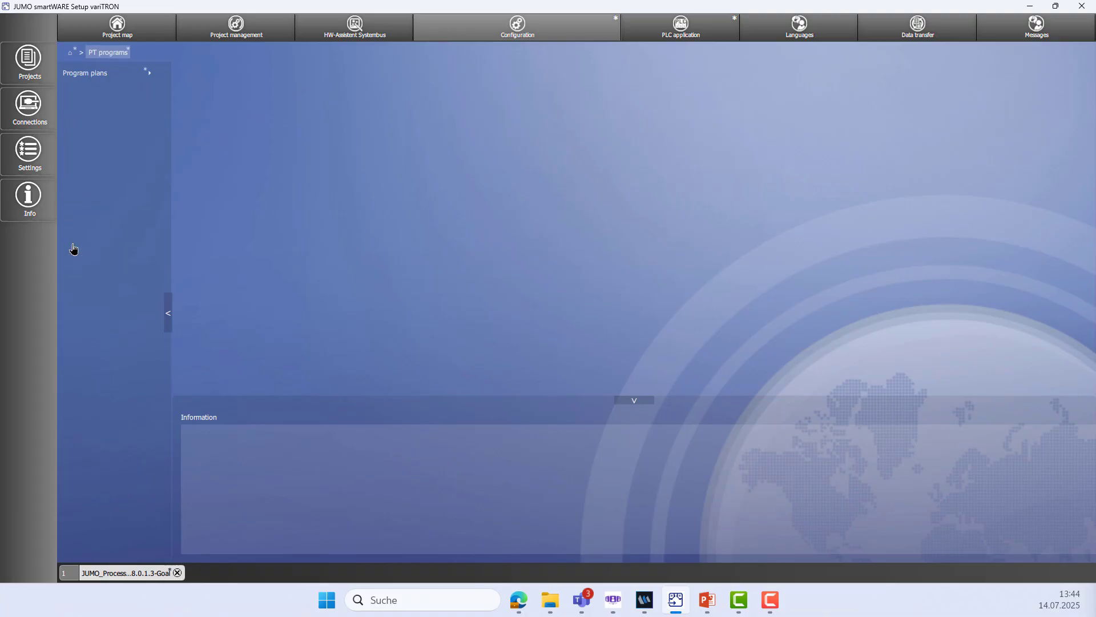
left_click(102, 79)
left_click(144, 81)
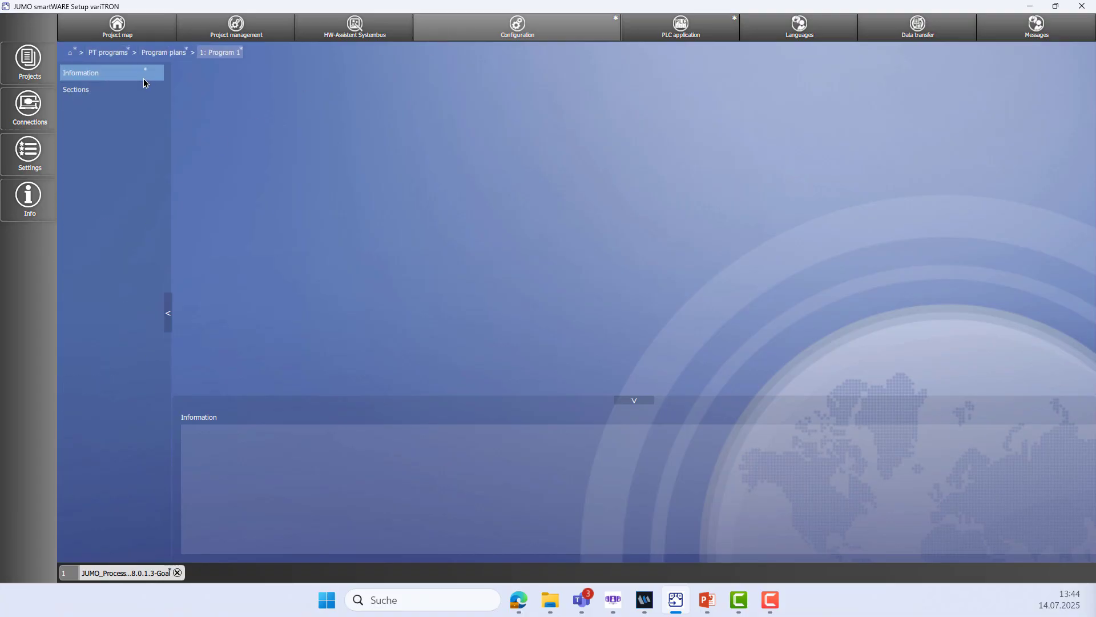
left_click(121, 91)
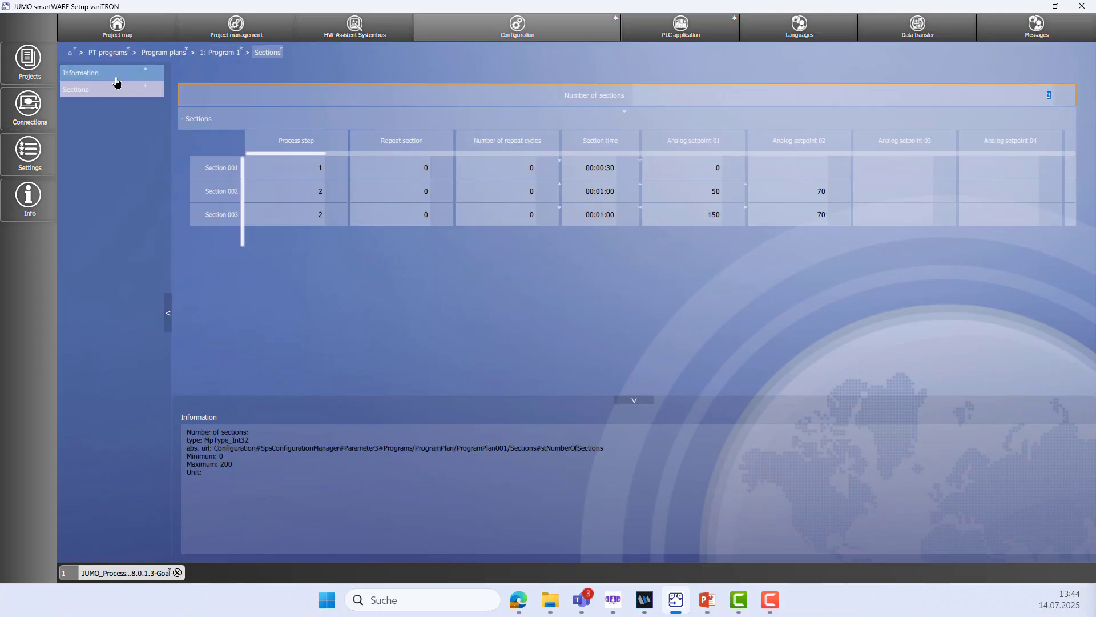
Step: Leave the Program 1 configuration and save the project under its existing file name
left_click(66, 57)
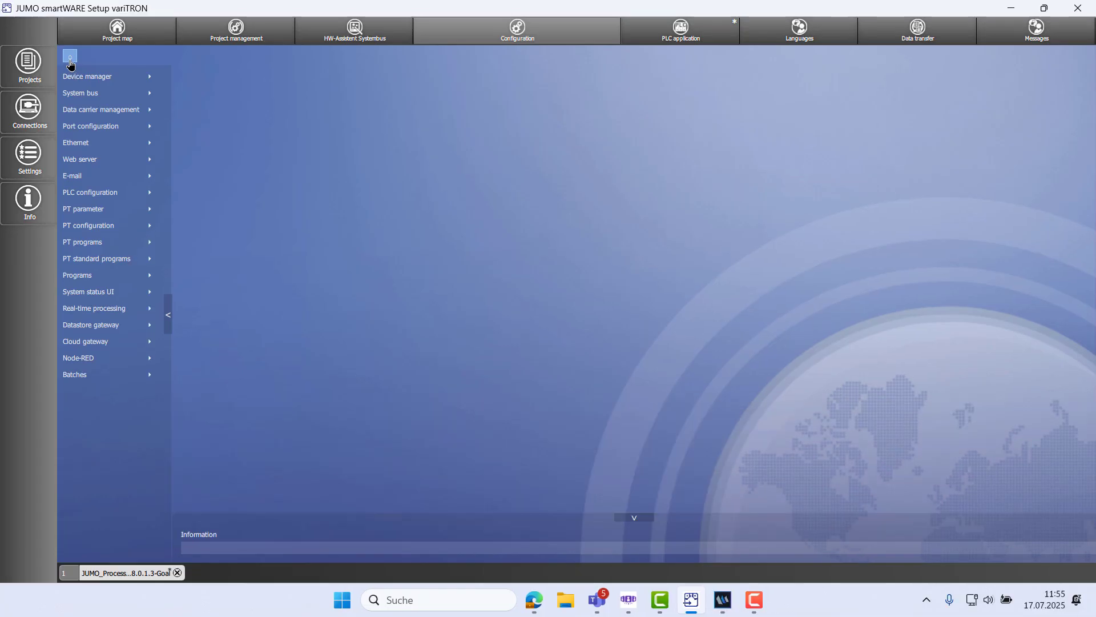
left_click(268, 42)
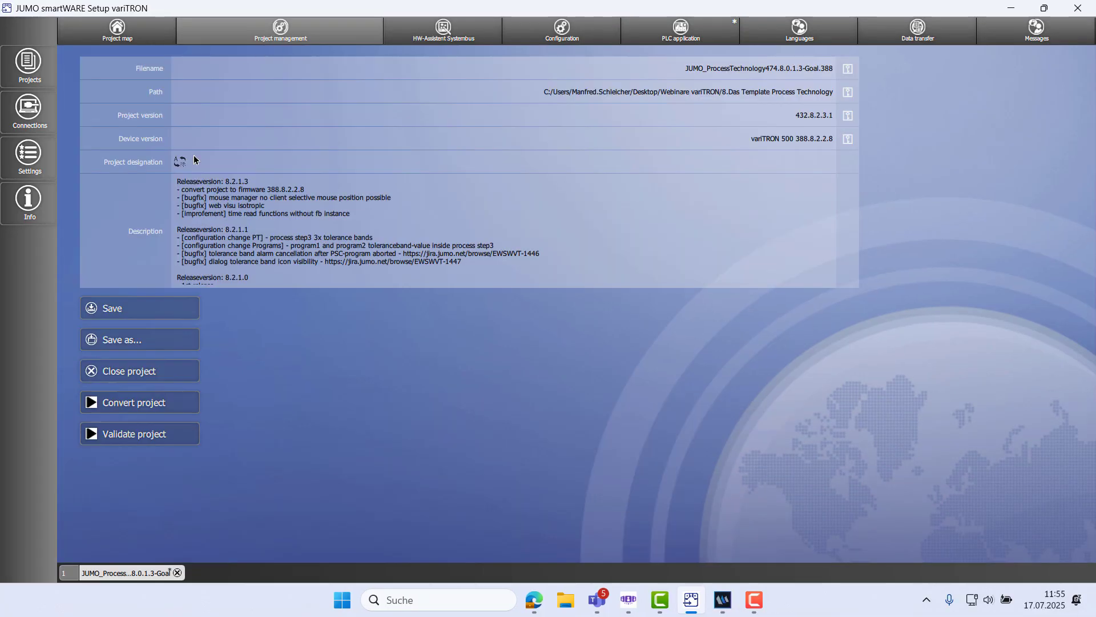
left_click(150, 318)
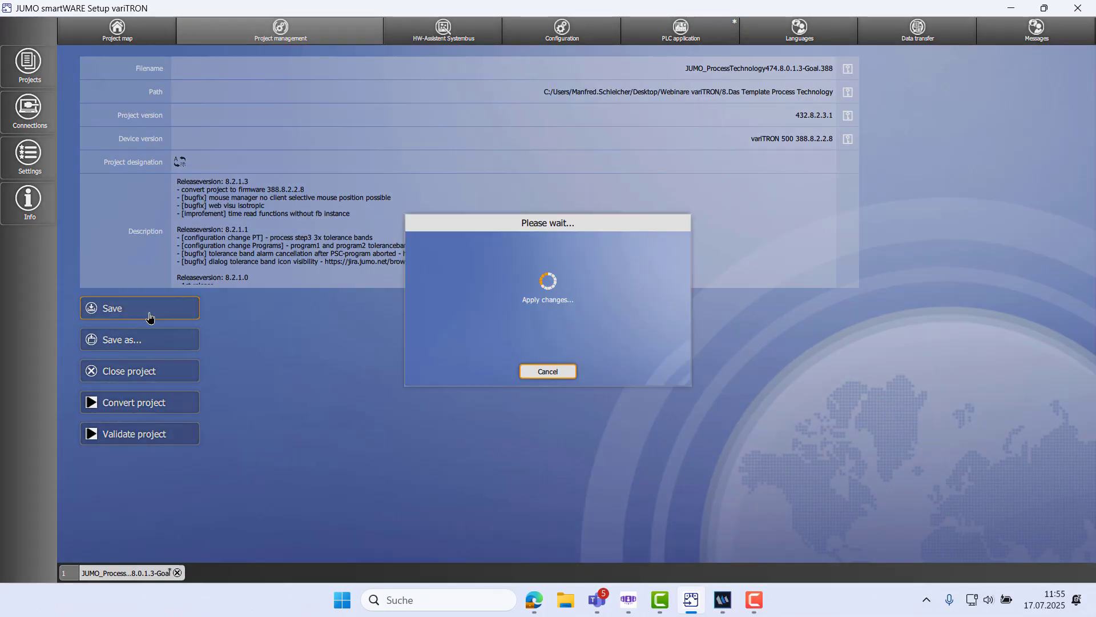